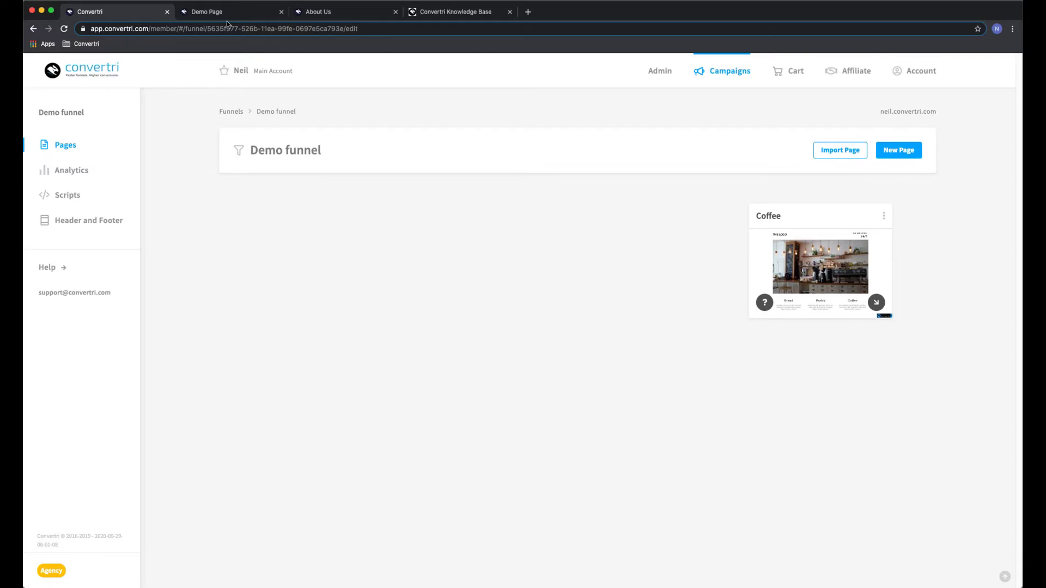
Examine the team member profiles, including customer support, on Convertri's About Us page
{"action": "left_click", "coordinate": [327, 11]}
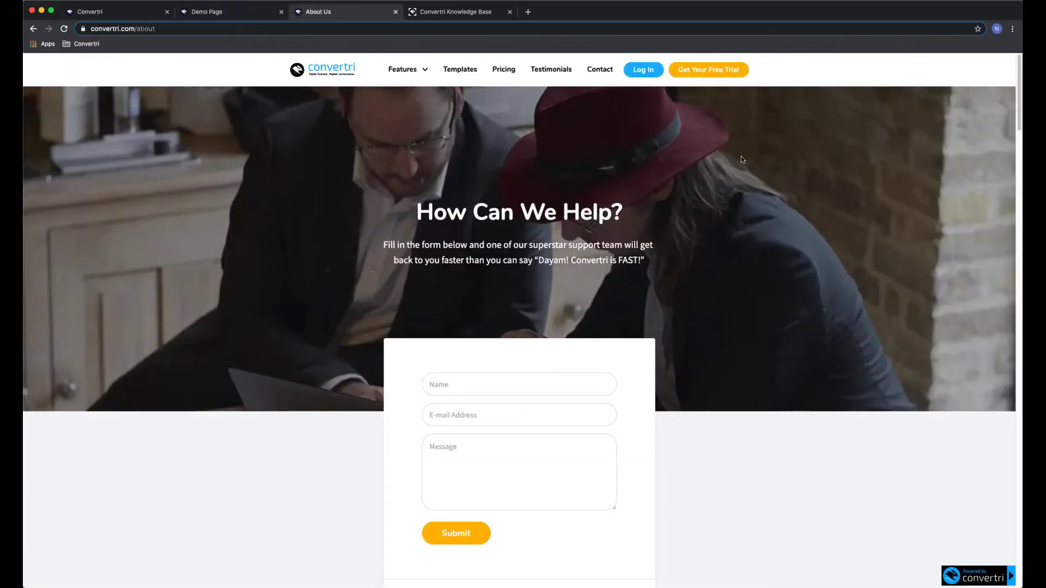
{"action": "scroll", "coordinate": [674, 184], "scroll_direction": "down", "scroll_amount": 20}
{"action": "scroll", "coordinate": [734, 159], "scroll_direction": "down", "scroll_amount": 13}
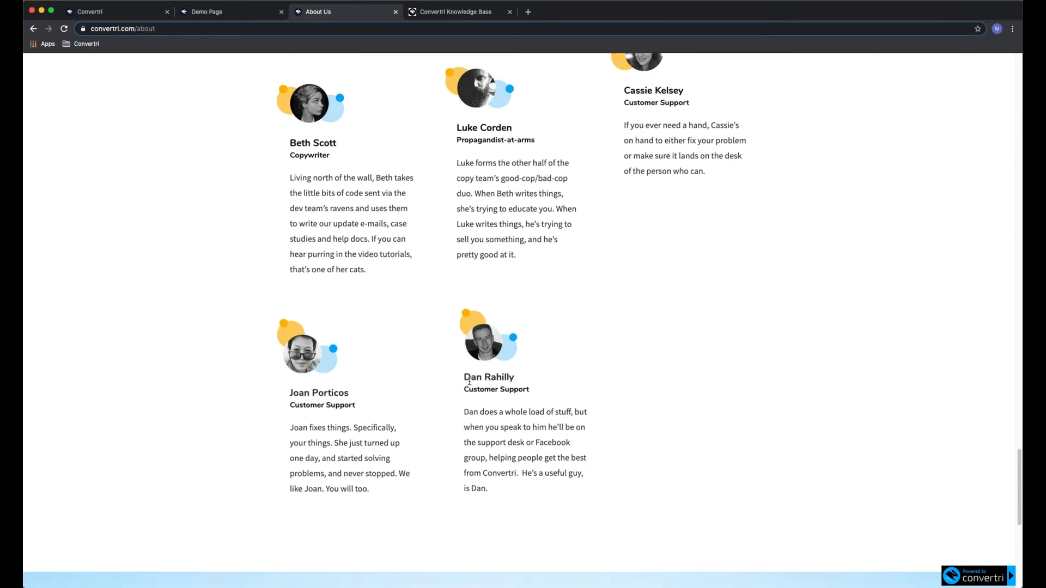
{"action": "left_click_drag", "start_coordinate": [471, 377], "coordinate": [501, 377]}
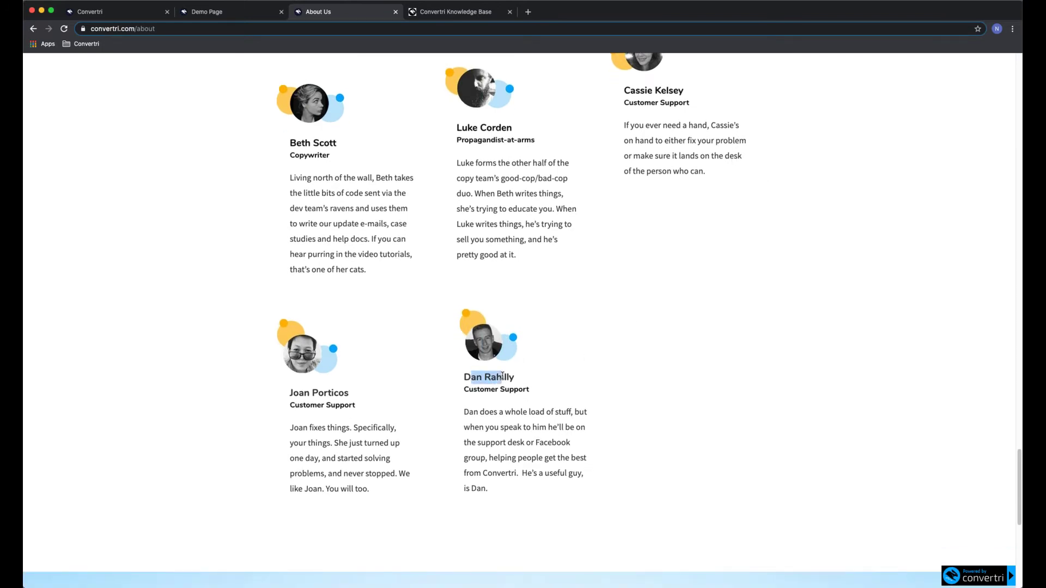
{"action": "left_click", "coordinate": [511, 435]}
{"action": "scroll", "coordinate": [578, 316], "scroll_direction": "up", "scroll_amount": 2}
{"action": "scroll", "coordinate": [579, 316], "scroll_direction": "up", "scroll_amount": 12}
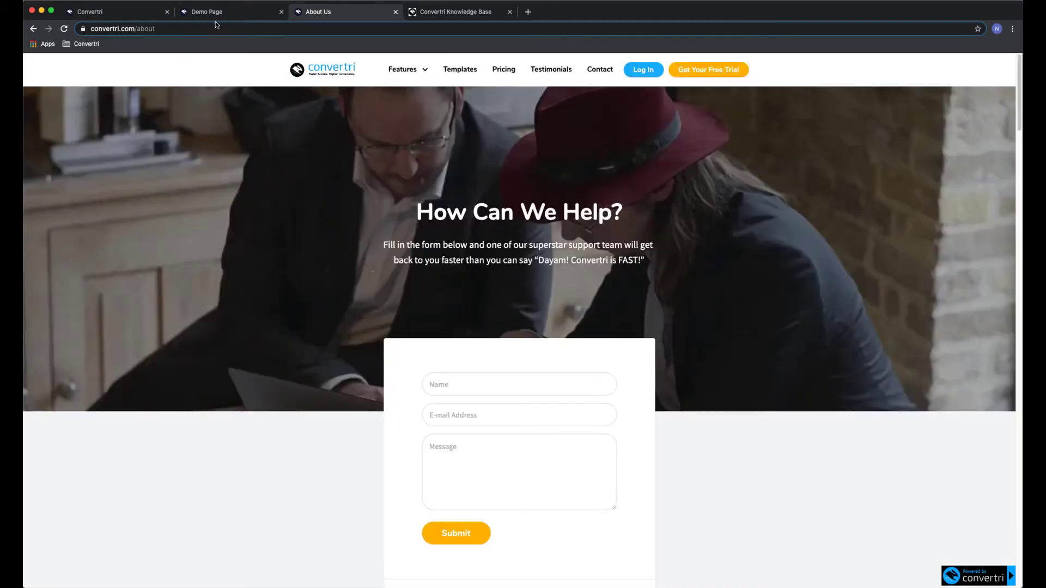
{"action": "left_click", "coordinate": [103, 12]}
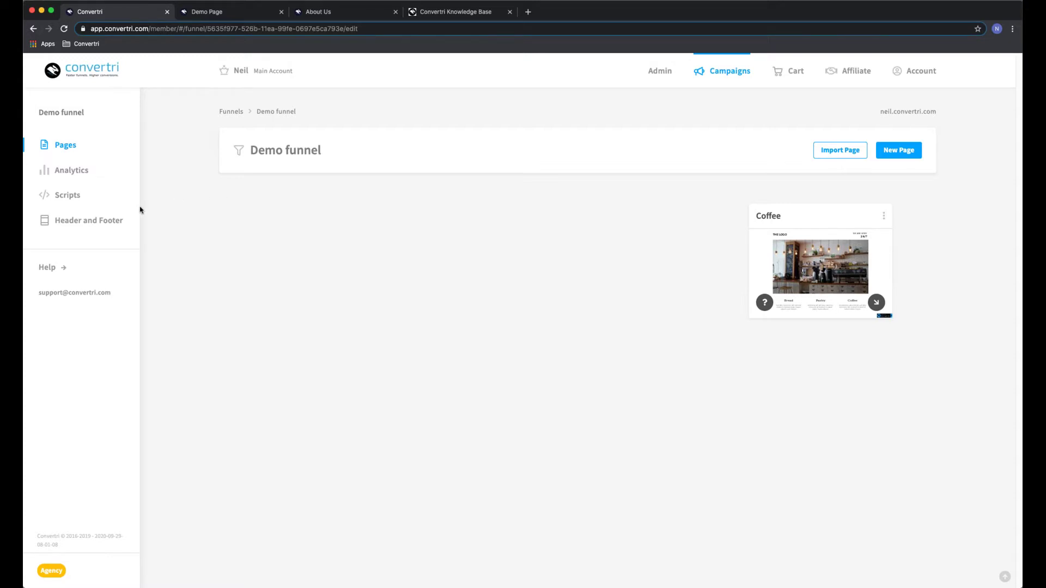
Review the sample opt-in layout on the Demo Page and nudge the Coffee page card slightly within the Demo funnel
{"action": "left_click", "coordinate": [230, 16]}
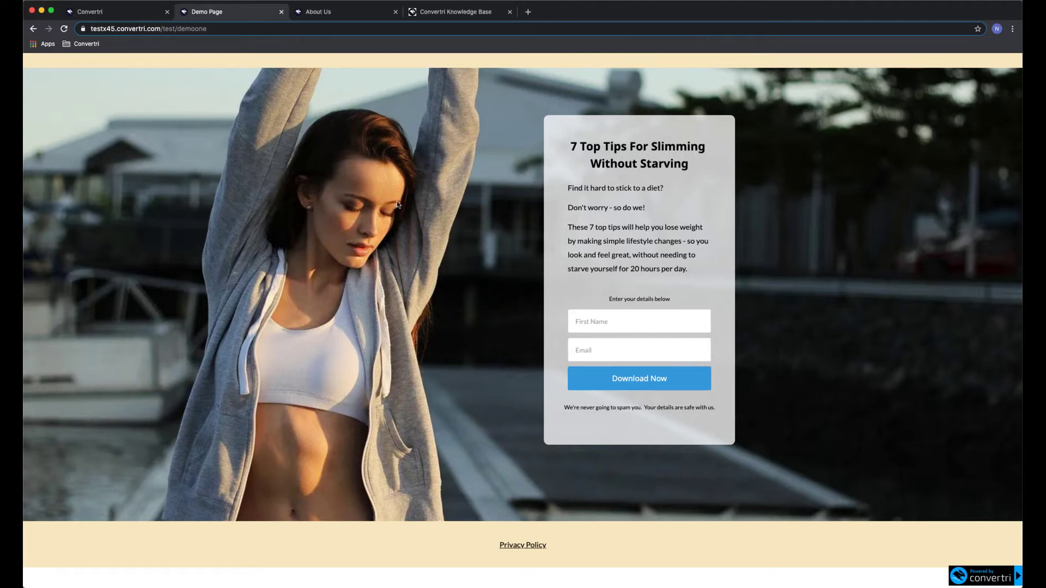
{"action": "left_click", "coordinate": [125, 17]}
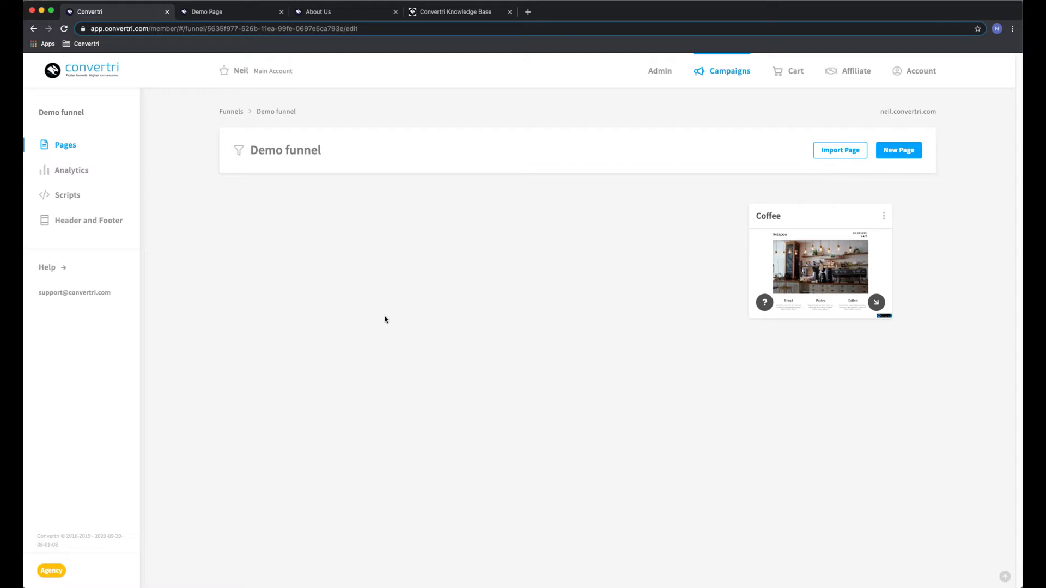
{"action": "mouse_move", "coordinate": [820, 270]}
{"action": "left_click_drag", "start_coordinate": [825, 224], "coordinate": [824, 227]}
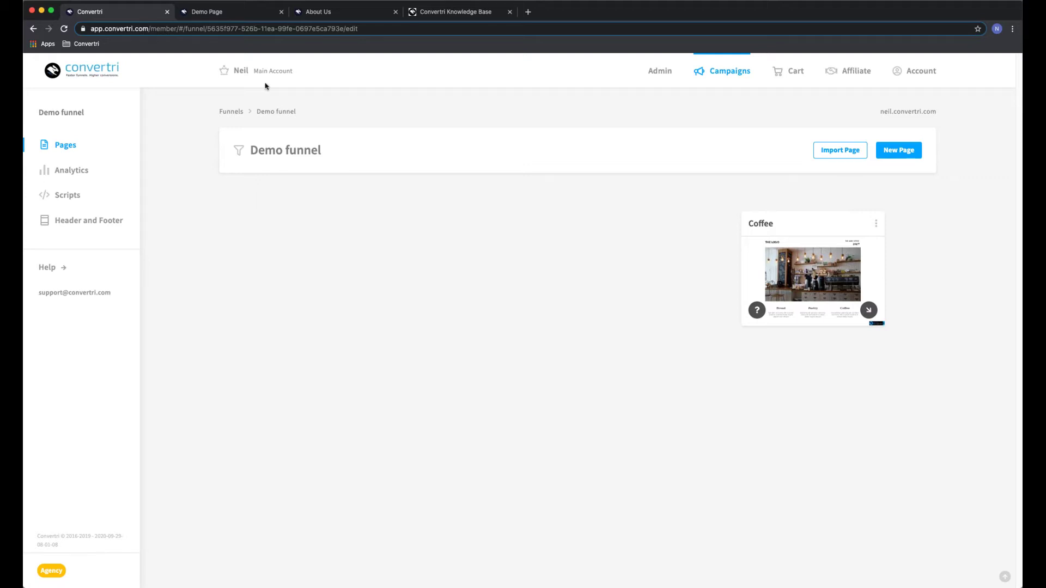
{"action": "left_click", "coordinate": [248, 21]}
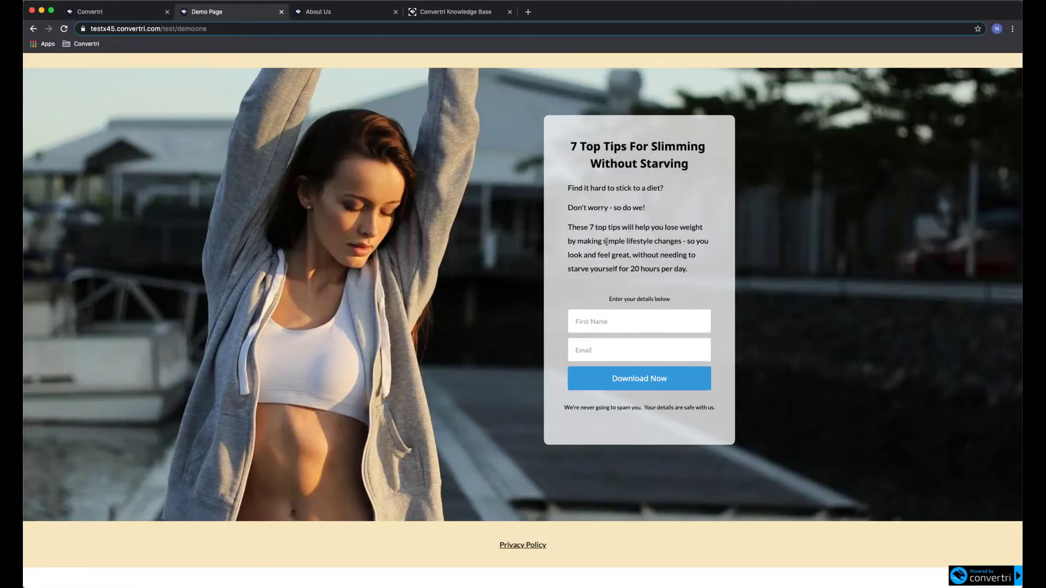
{"action": "left_click", "coordinate": [118, 15]}
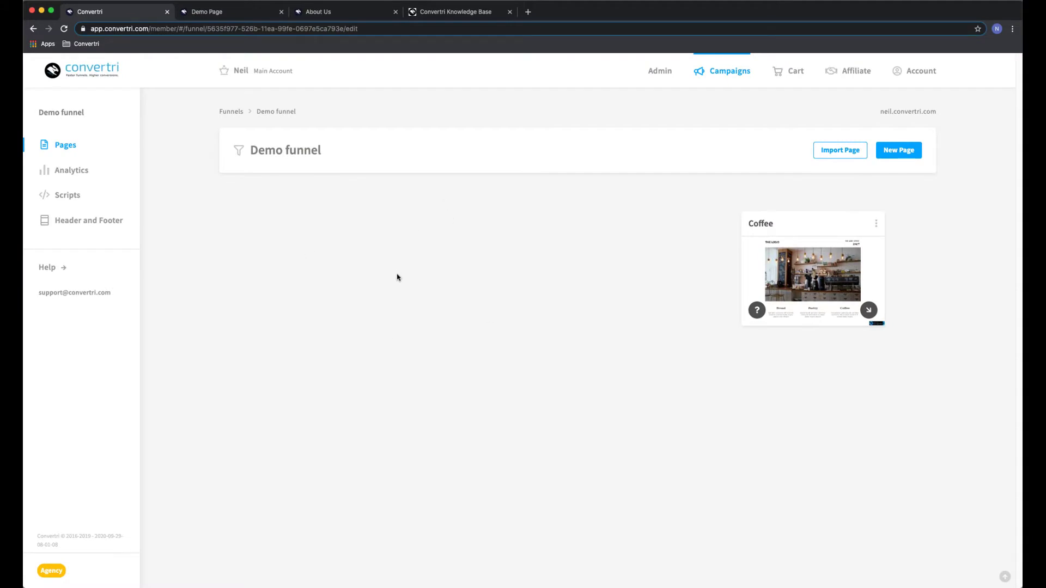
Browse the templates for a new page, create one from scratch named Opt-In in the Demo funnel, and open it for editing
{"action": "left_click", "coordinate": [889, 151]}
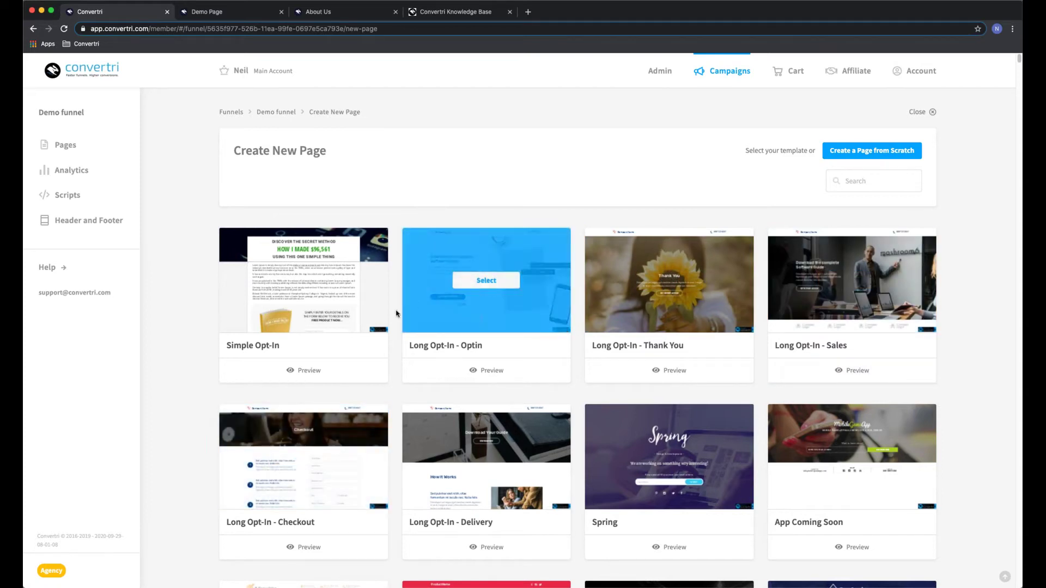
{"action": "scroll", "coordinate": [482, 347], "scroll_direction": "down", "scroll_amount": 4}
{"action": "scroll", "coordinate": [956, 269], "scroll_direction": "down", "scroll_amount": 8}
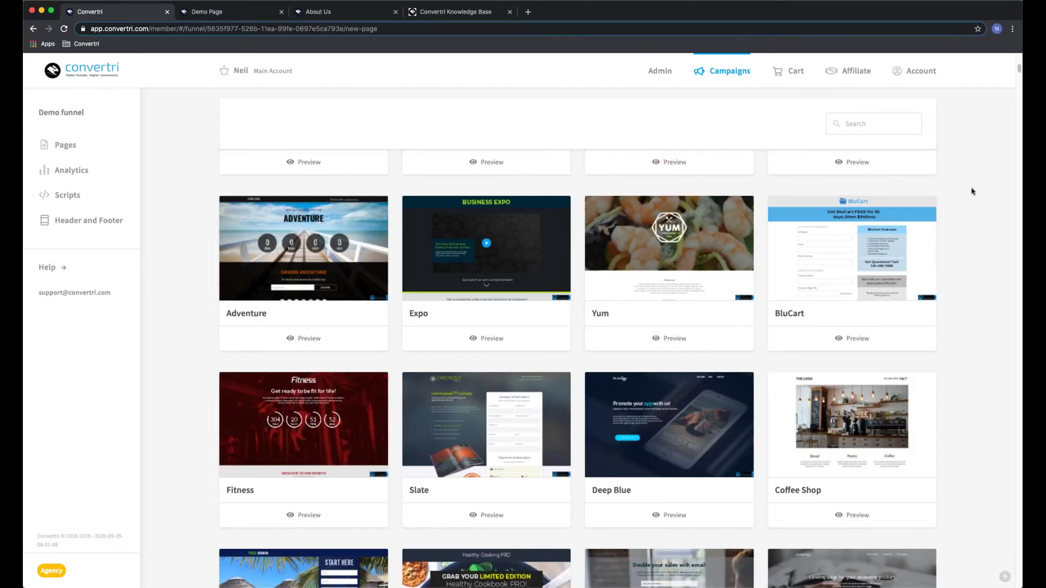
{"action": "scroll", "coordinate": [972, 191], "scroll_direction": "down", "scroll_amount": 15}
{"action": "scroll", "coordinate": [1015, 163], "scroll_direction": "down", "scroll_amount": 6}
{"action": "left_click_drag", "start_coordinate": [1016, 164], "coordinate": [1001, 44]}
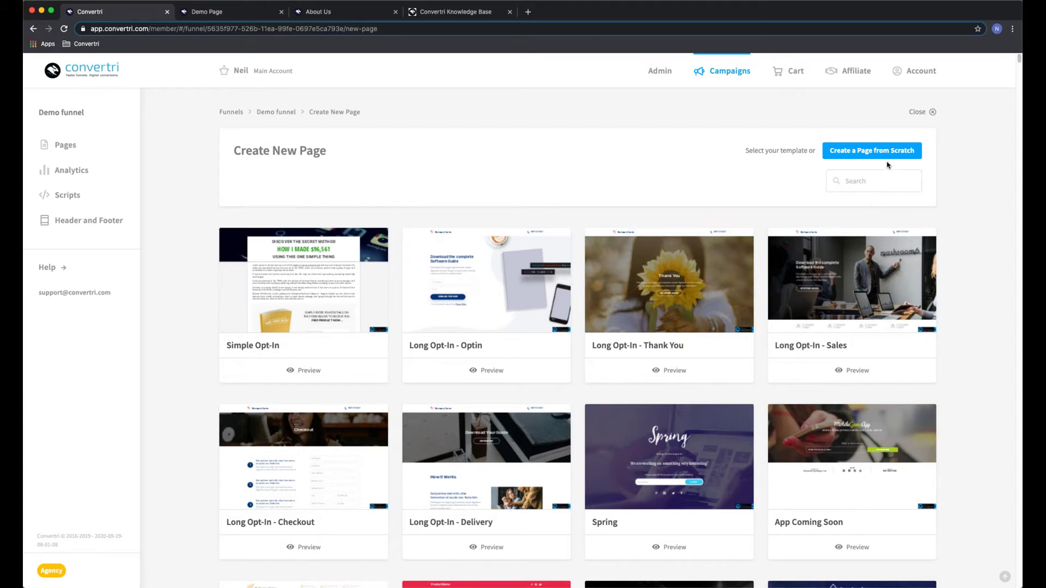
{"action": "left_click", "coordinate": [844, 158]}
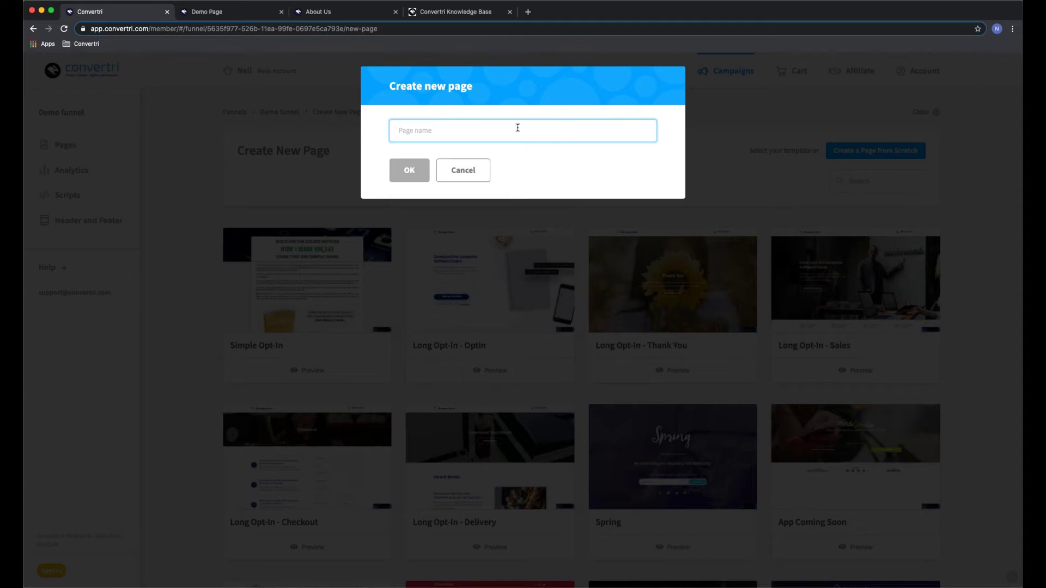
{"action": "type", "text": "Opt-In"}
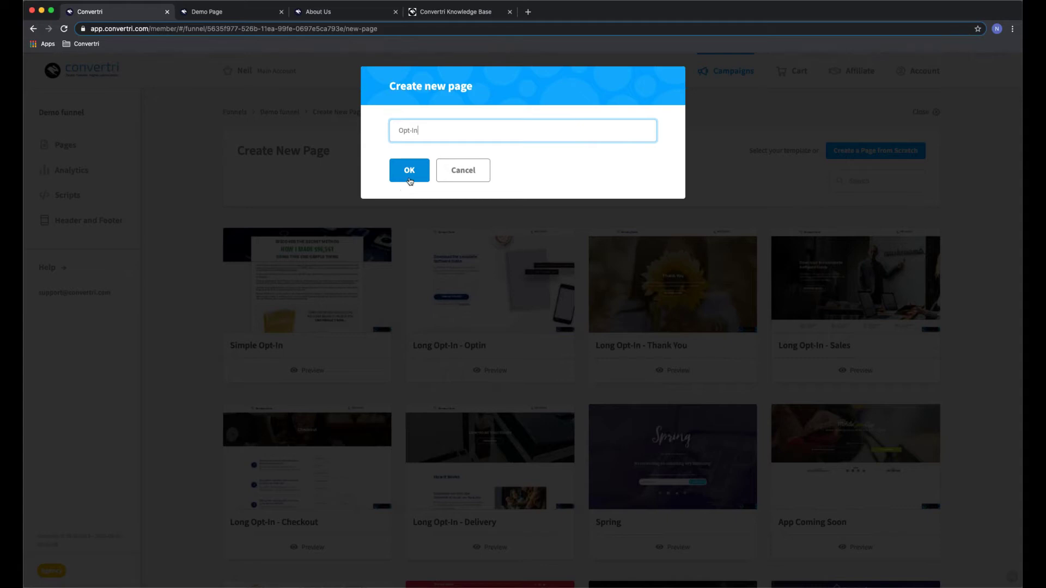
{"action": "left_click", "coordinate": [410, 180]}
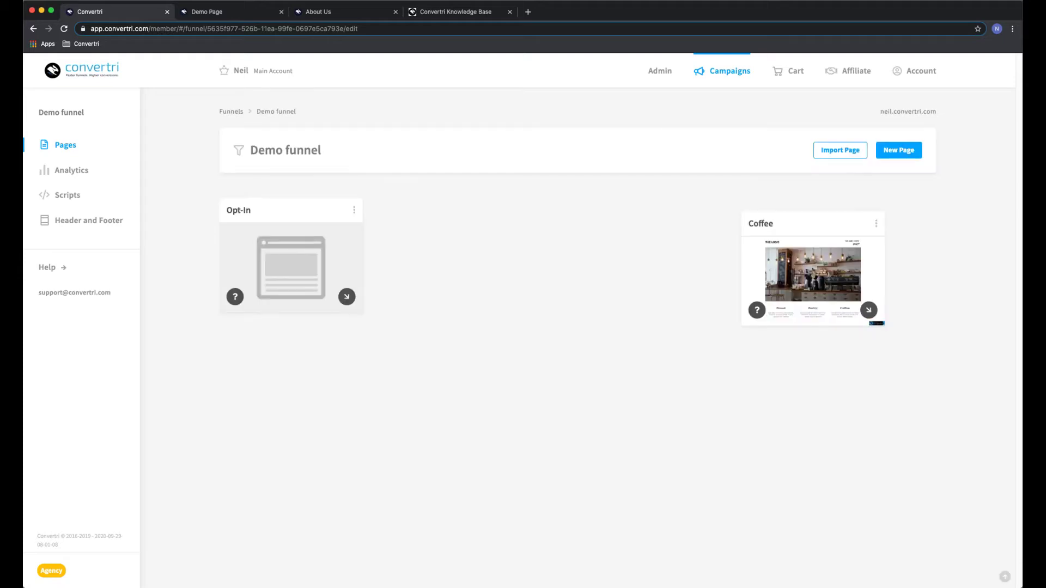
{"action": "left_click", "coordinate": [299, 271]}
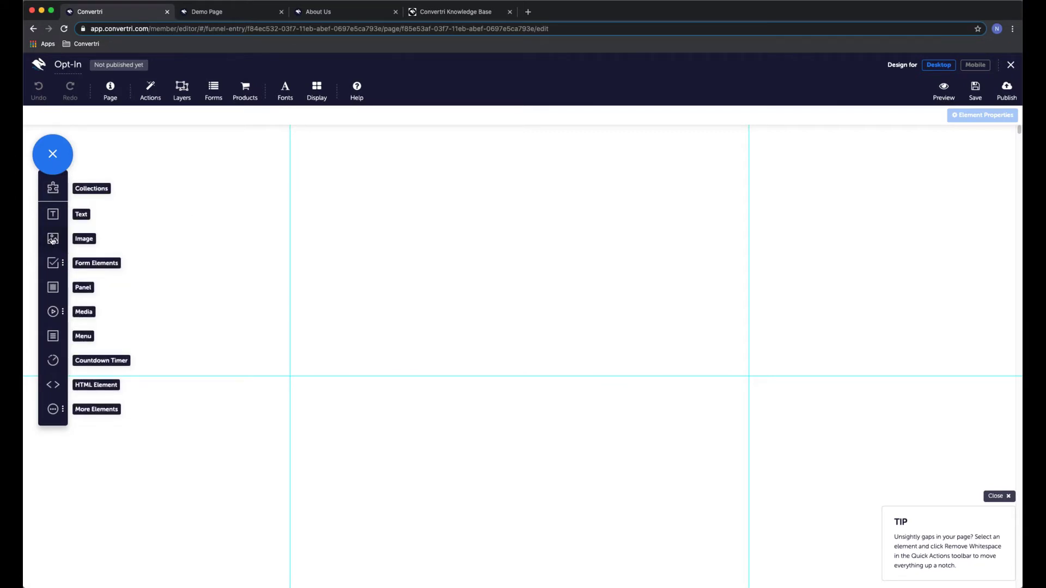
Add an image element to the blank page and search Pixabay for "fitness" pictures
{"action": "left_click_drag", "start_coordinate": [52, 241], "coordinate": [454, 324]}
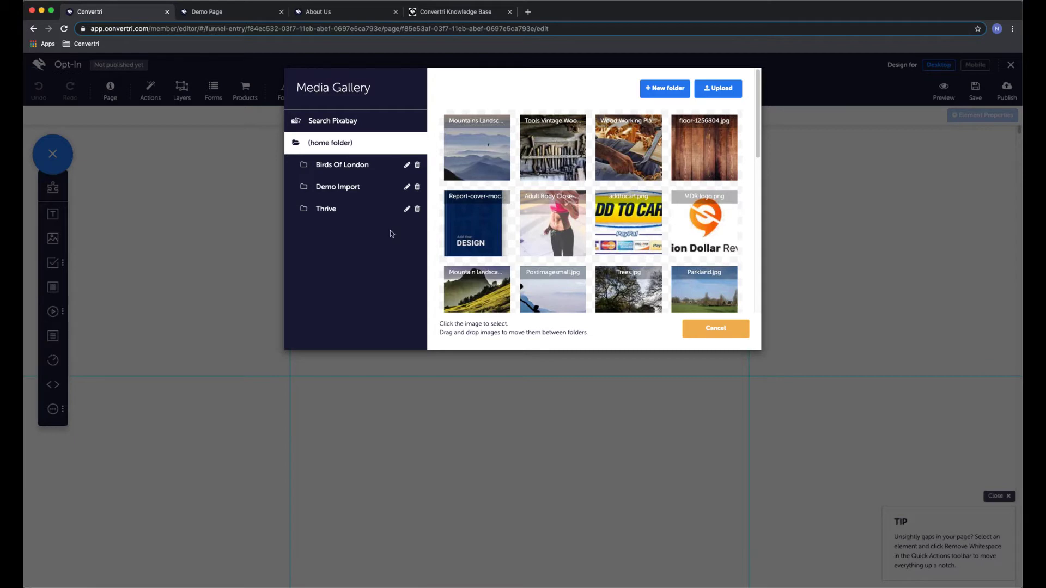
{"action": "left_click", "coordinate": [355, 121]}
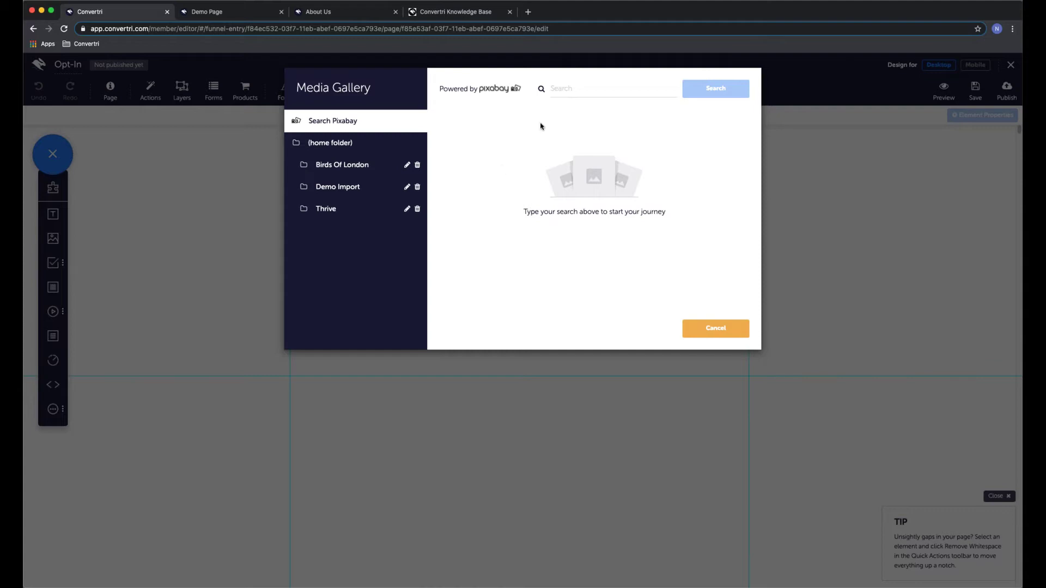
{"action": "left_click", "coordinate": [598, 91]}
{"action": "type", "text": "fitness"}
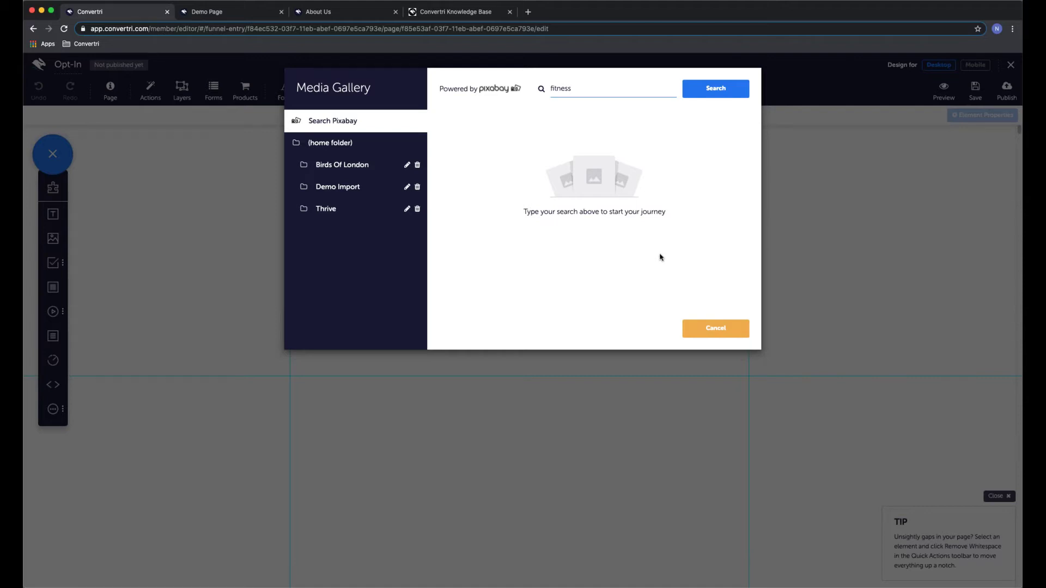
{"action": "left_click", "coordinate": [703, 90]}
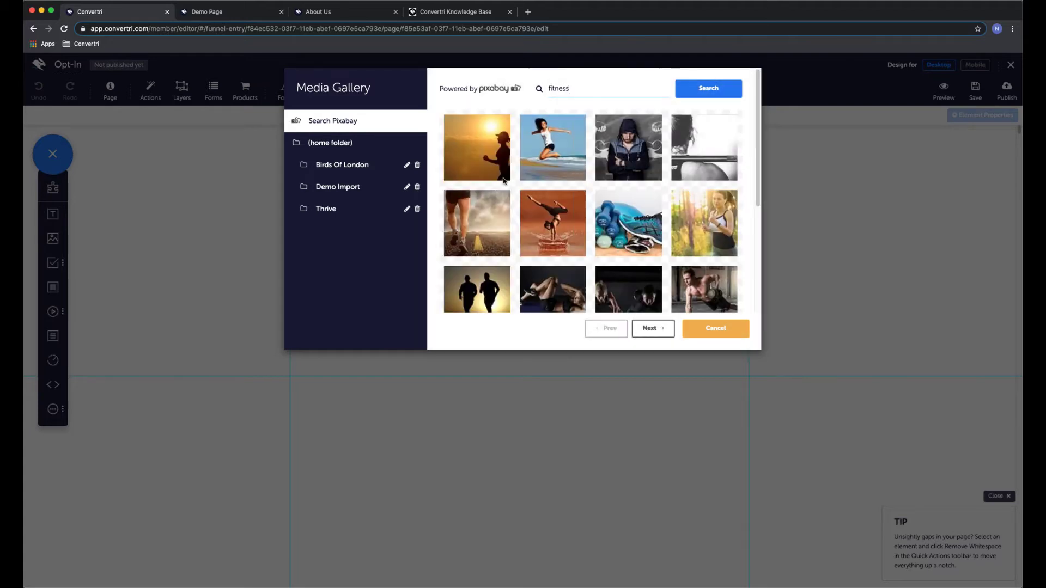
Examine the first three pages of Pixabay fitness results for a suitable picture
{"action": "scroll", "coordinate": [500, 231], "scroll_direction": "down", "scroll_amount": 5}
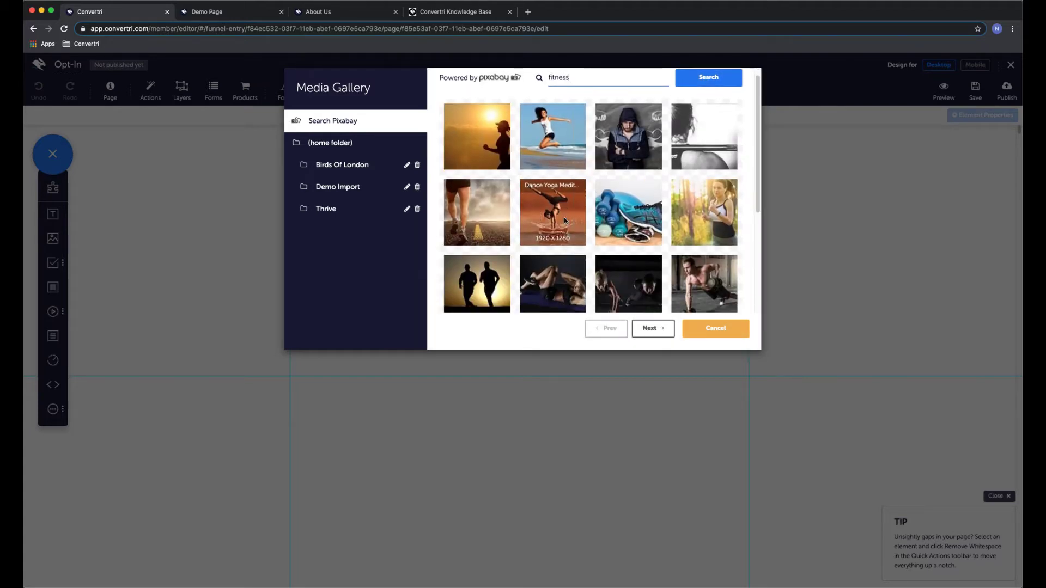
{"action": "scroll", "coordinate": [561, 198], "scroll_direction": "down", "scroll_amount": 2}
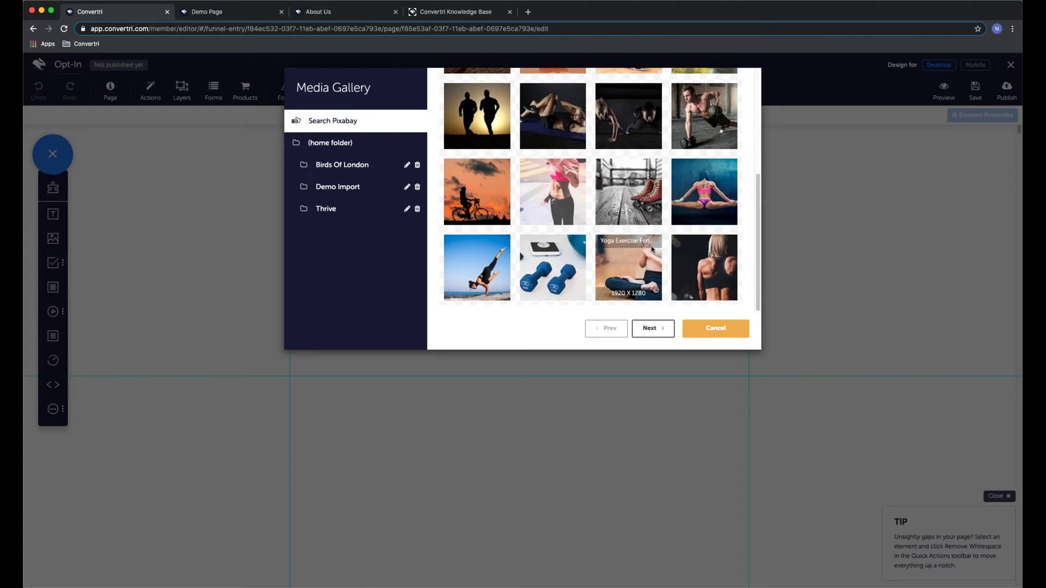
{"action": "scroll", "coordinate": [611, 229], "scroll_direction": "up", "scroll_amount": 2}
{"action": "left_click", "coordinate": [660, 329]}
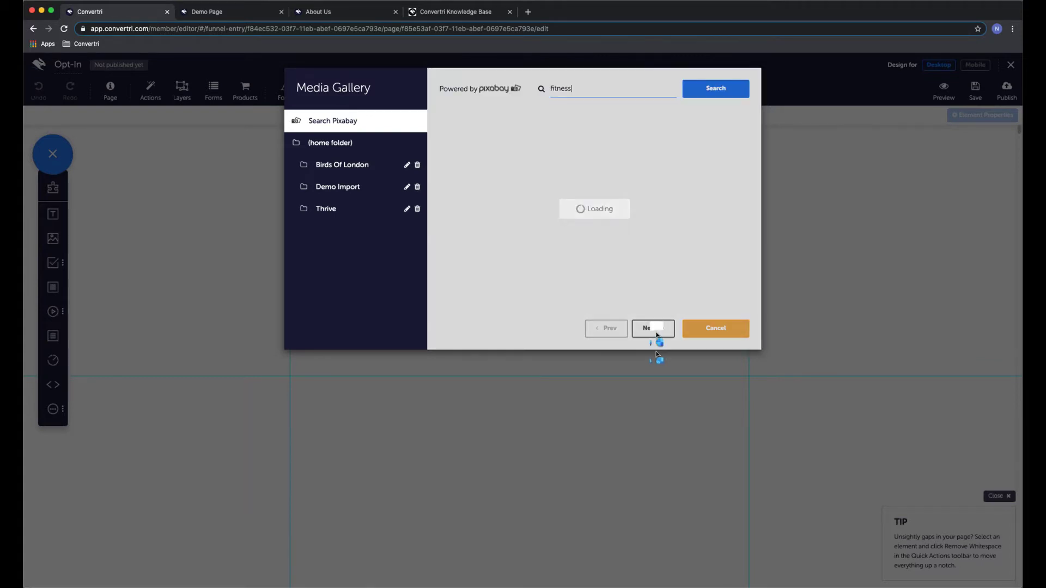
{"action": "scroll", "coordinate": [567, 197], "scroll_direction": "down", "scroll_amount": 3}
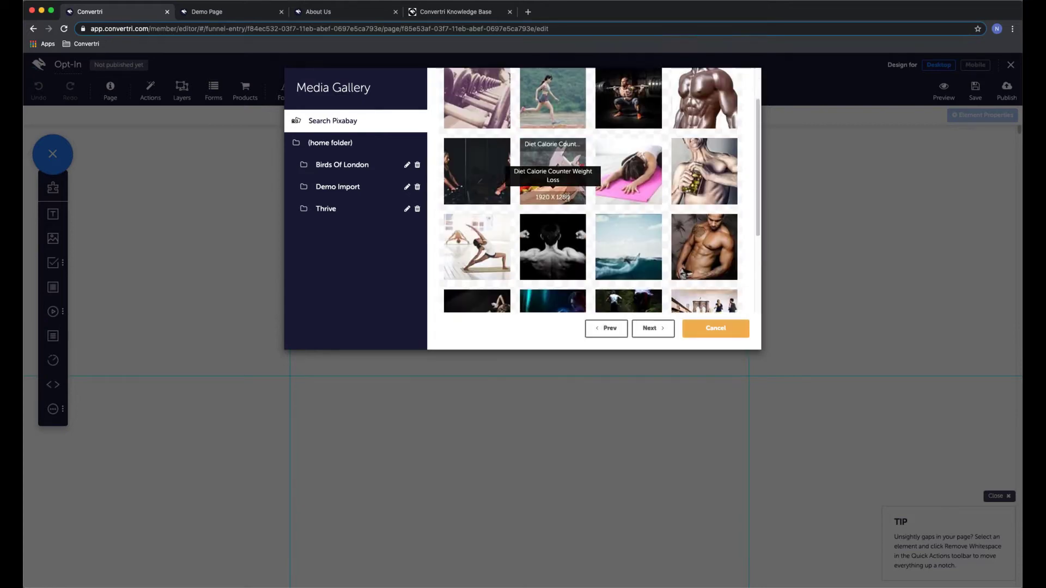
{"action": "left_click", "coordinate": [653, 328]}
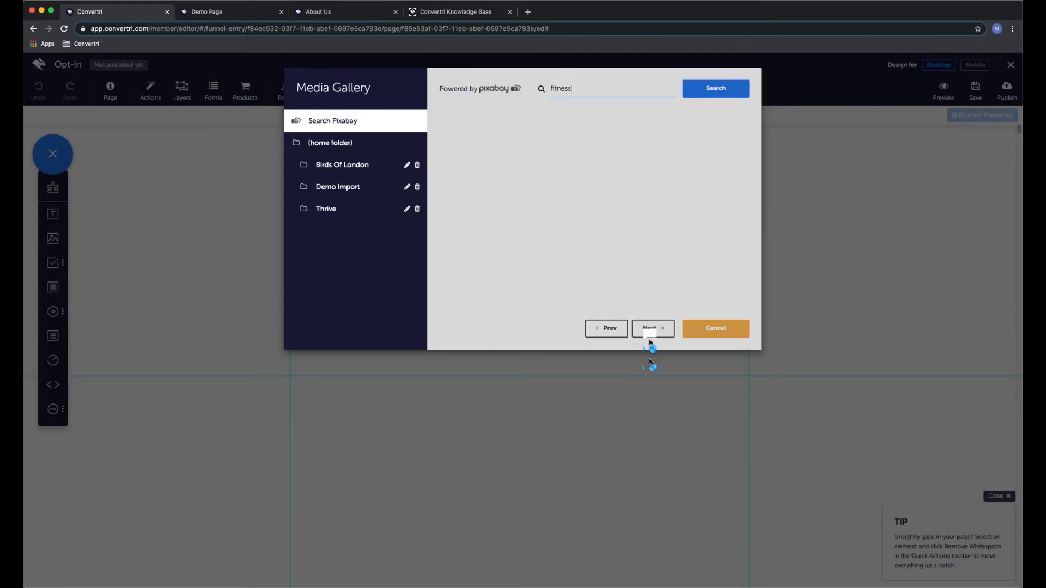
{"action": "scroll", "coordinate": [598, 218], "scroll_direction": "down", "scroll_amount": 3}
{"action": "scroll", "coordinate": [596, 214], "scroll_direction": "up", "scroll_amount": 3}
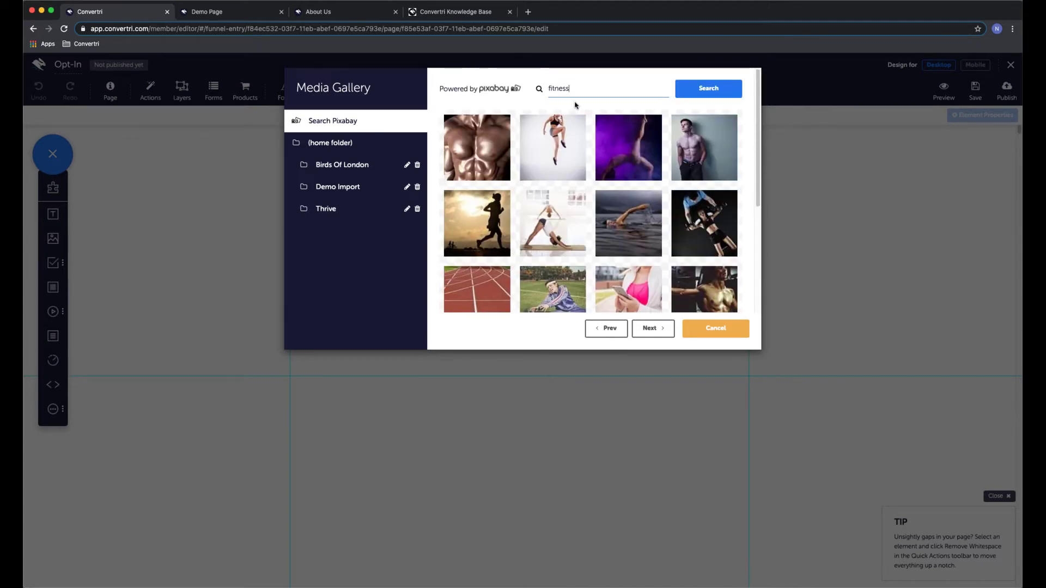
{"action": "left_click_drag", "start_coordinate": [575, 89], "coordinate": [546, 89]}
Upload woman.jpg to the media gallery's home folder and insert it as the page's image
{"action": "left_click", "coordinate": [354, 143]}
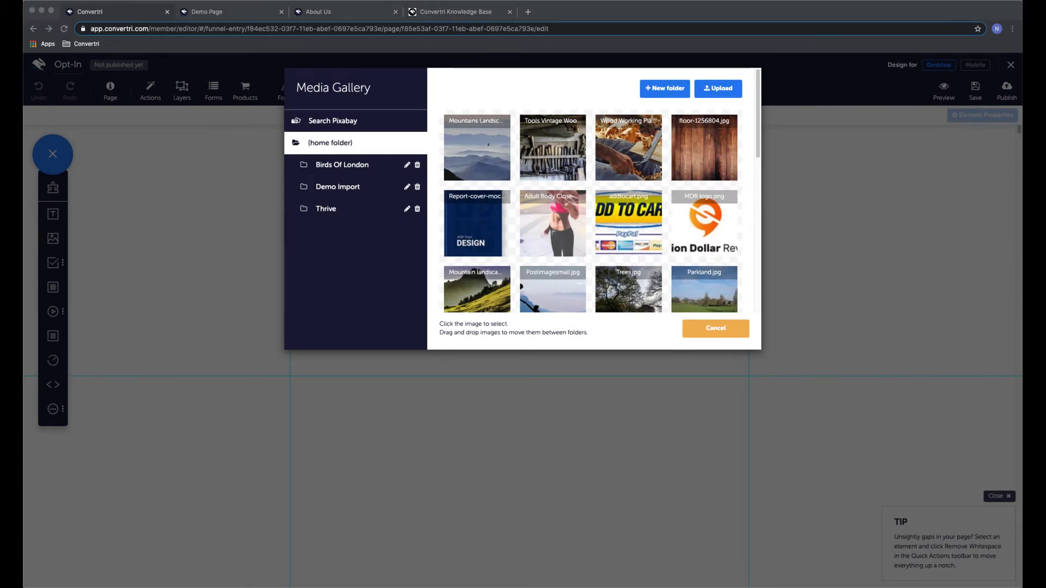
{"action": "left_click_drag", "start_coordinate": [349, 341], "coordinate": [593, 157]}
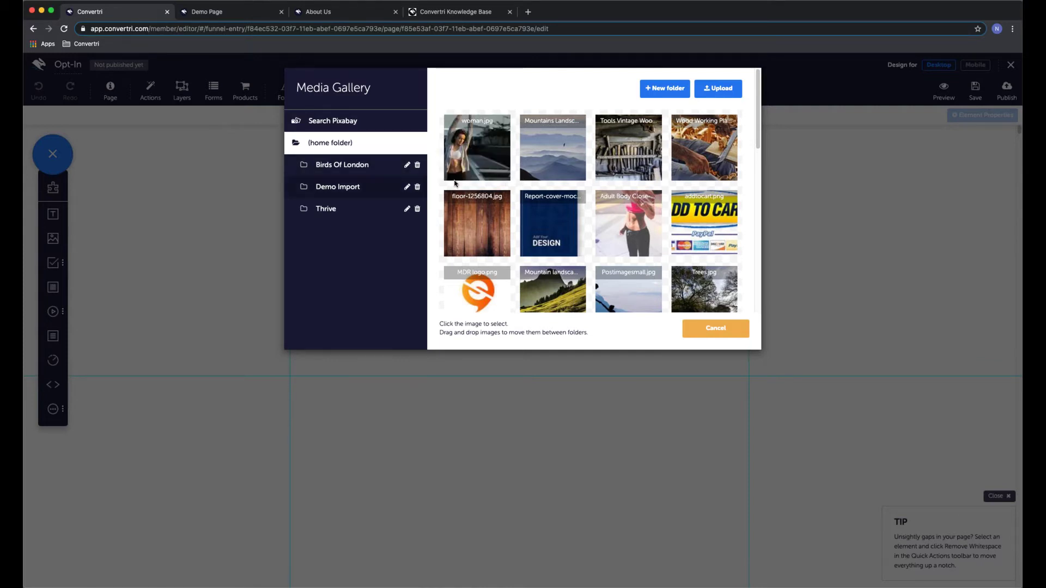
{"action": "left_click", "coordinate": [476, 145]}
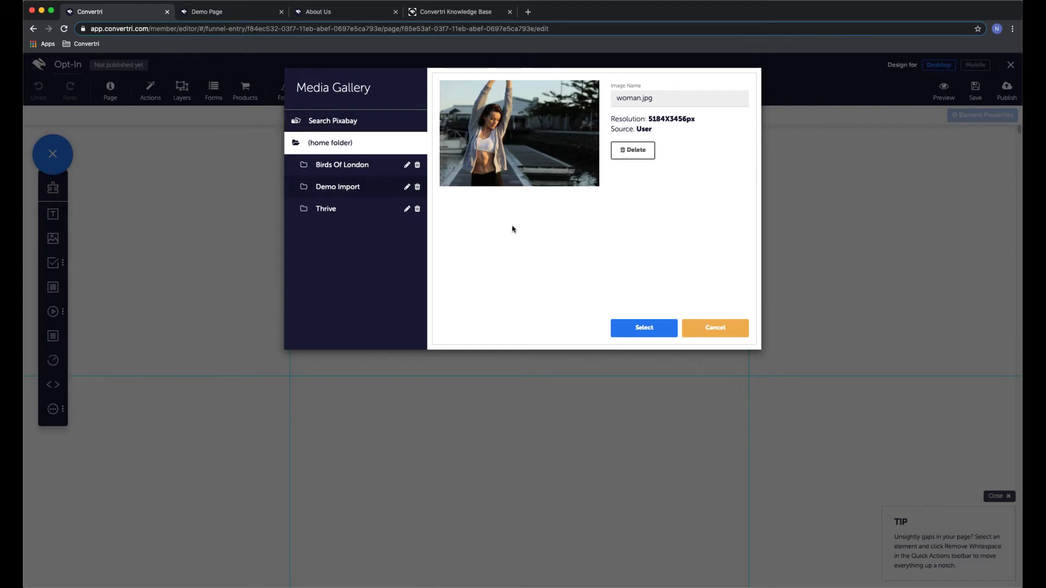
{"action": "left_click", "coordinate": [650, 332]}
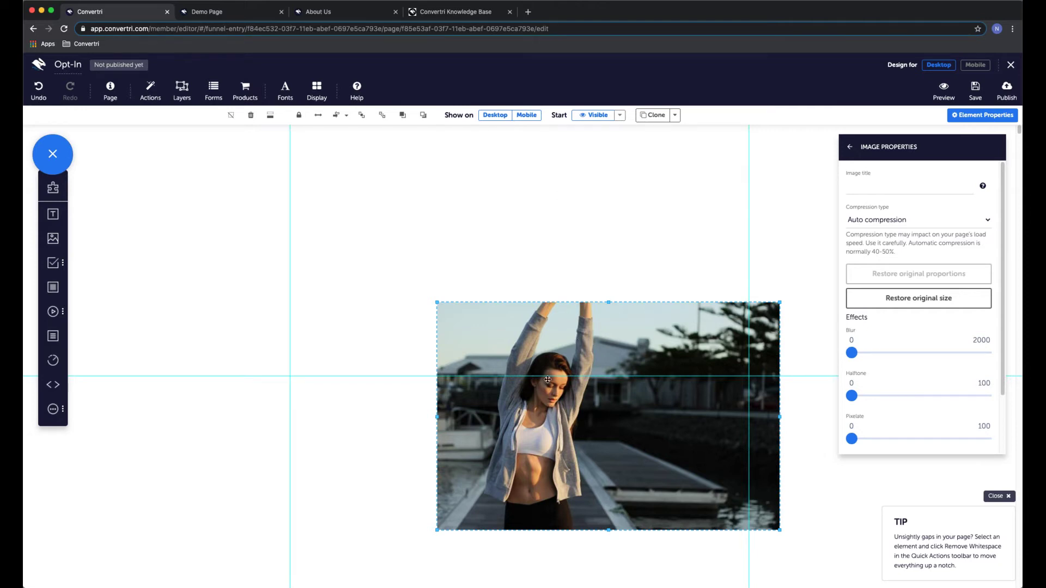
Reposition the woman image centrally between the two vertical guides and compare it with the Demo Page's background image
{"action": "left_click_drag", "start_coordinate": [655, 357], "coordinate": [578, 287]}
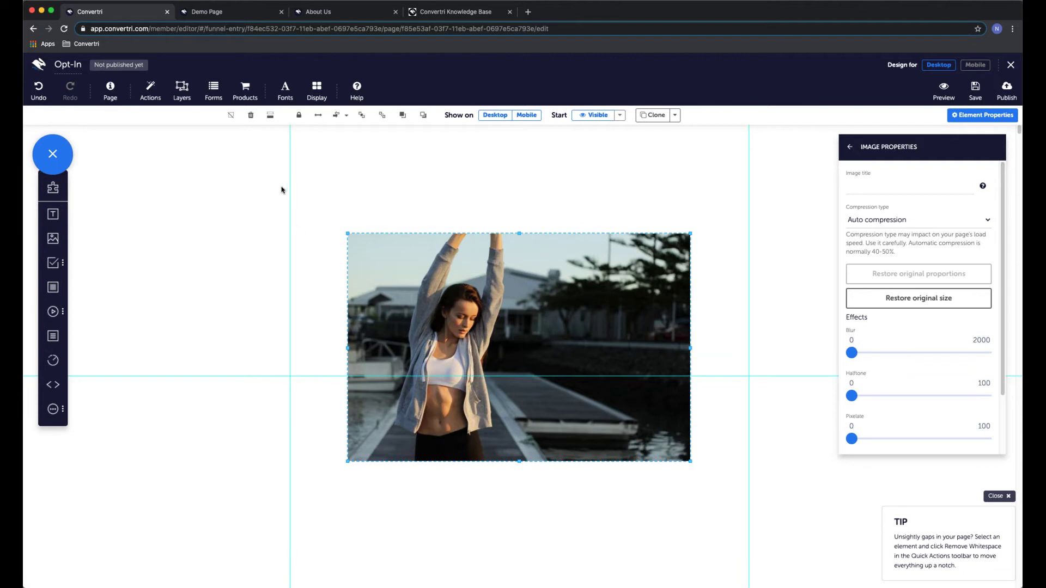
{"action": "left_click_drag", "start_coordinate": [588, 279], "coordinate": [719, 334]}
{"action": "left_click_drag", "start_coordinate": [627, 233], "coordinate": [526, 262]}
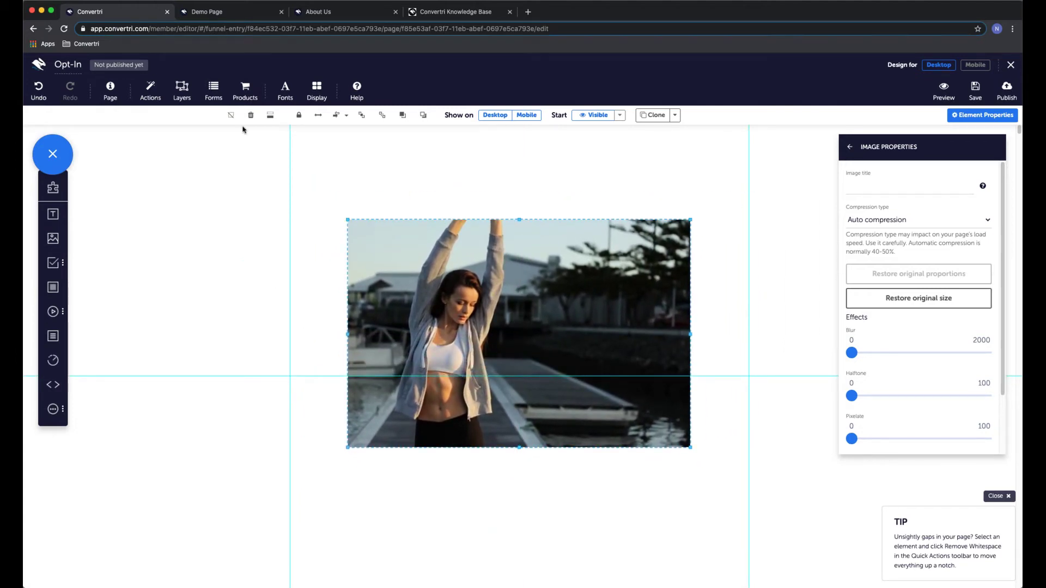
{"action": "left_click", "coordinate": [221, 12]}
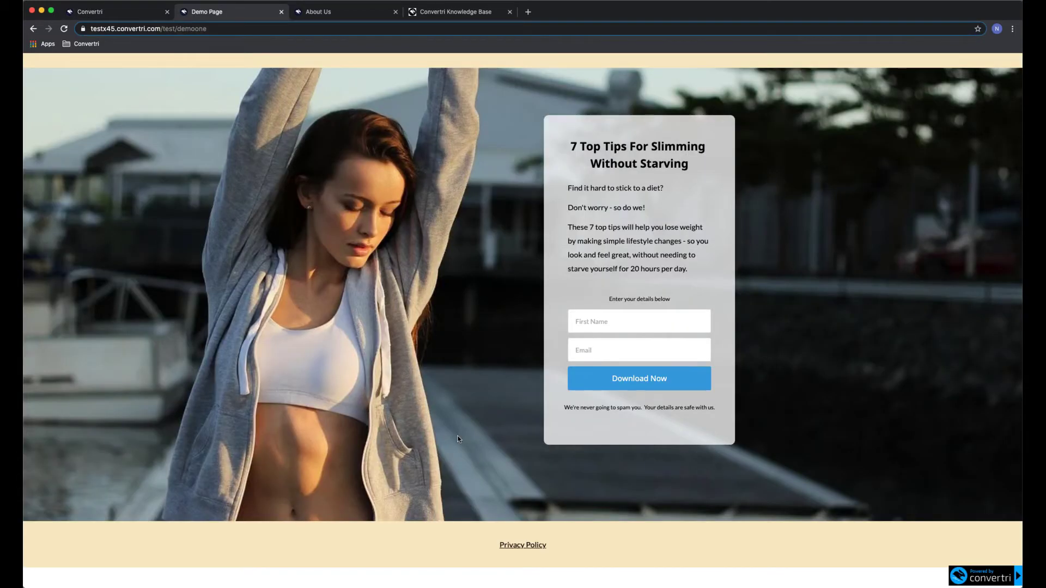
{"action": "left_click", "coordinate": [140, 13]}
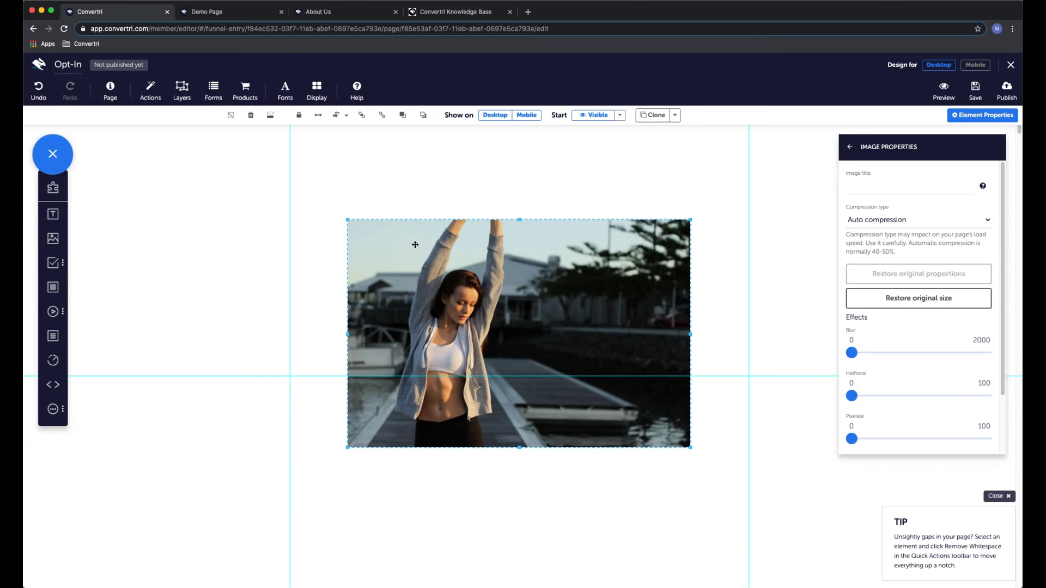
Stretch the woman image across the full width of the page
{"action": "left_click", "coordinate": [315, 147]}
{"action": "left_click", "coordinate": [438, 270]}
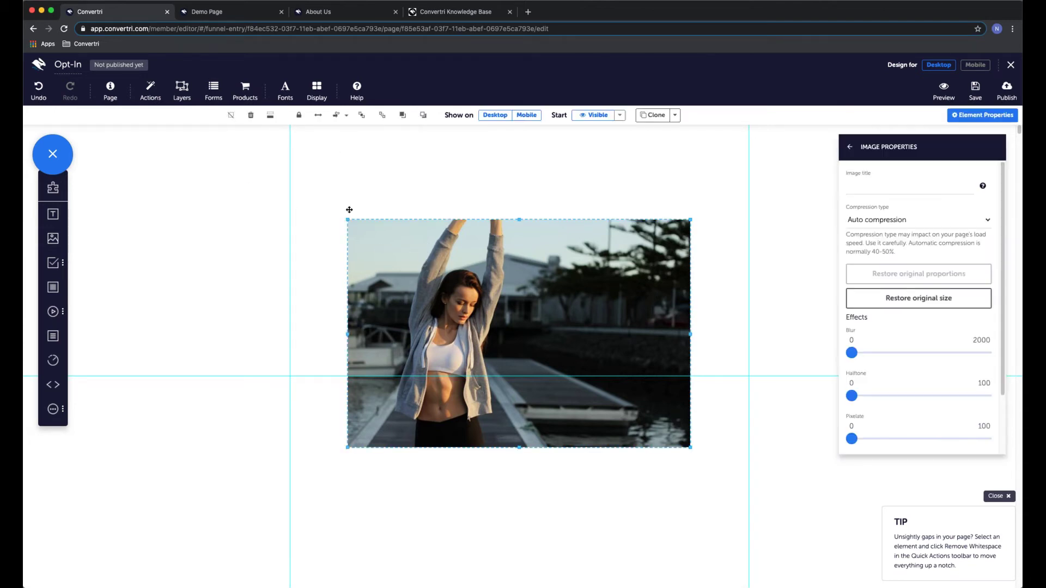
{"action": "left_click", "coordinate": [317, 116]}
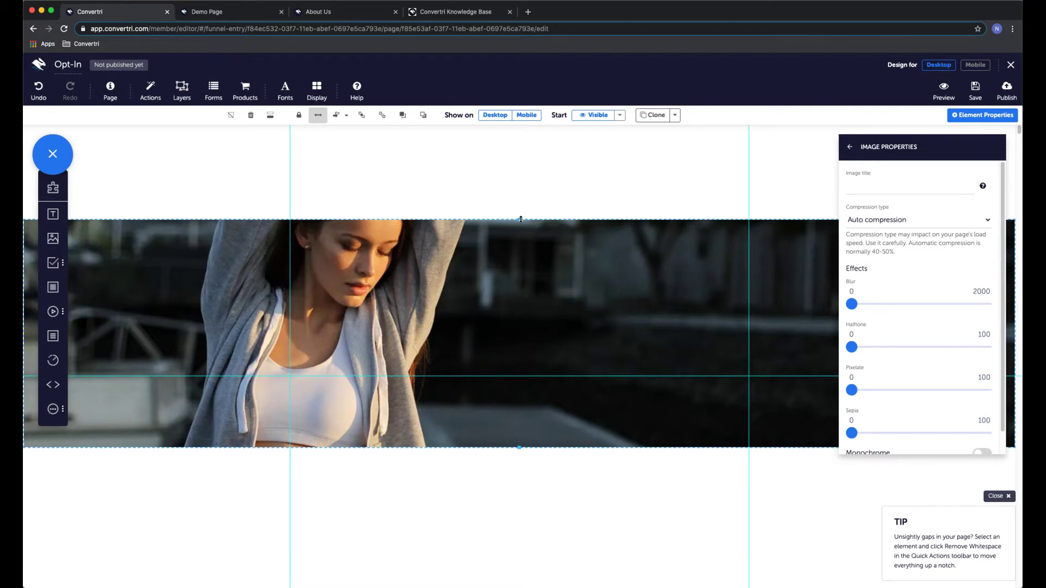
Extend the woman image's upper and lower edges to a height of about 869 px and compare it with the Demo Page
{"action": "left_click_drag", "start_coordinate": [521, 219], "coordinate": [518, 152]}
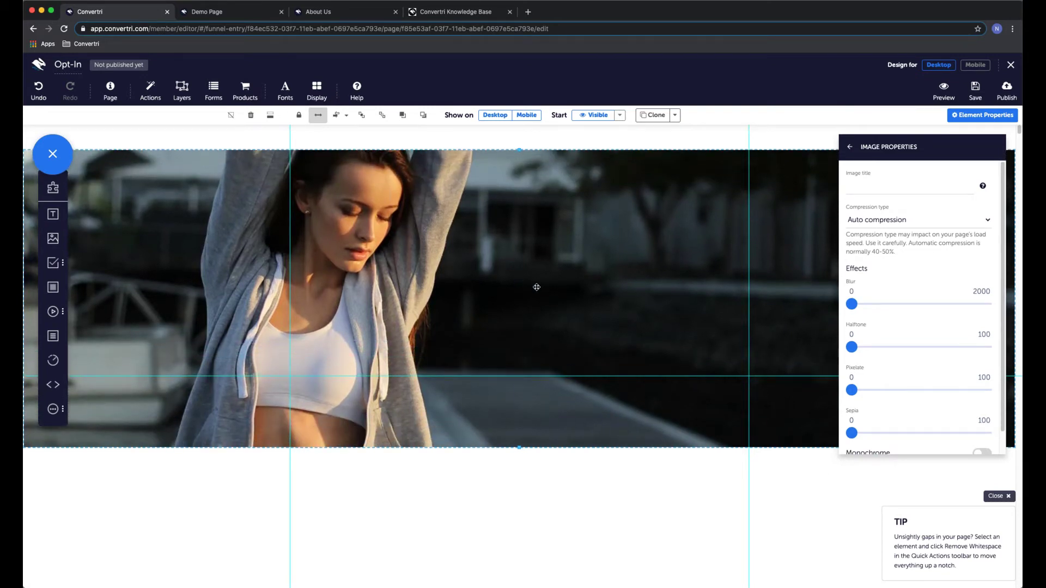
{"action": "scroll", "coordinate": [534, 295], "scroll_direction": "down", "scroll_amount": 2}
{"action": "scroll", "coordinate": [520, 268], "scroll_direction": "up", "scroll_amount": 2}
{"action": "left_click_drag", "start_coordinate": [516, 163], "coordinate": [519, 143]}
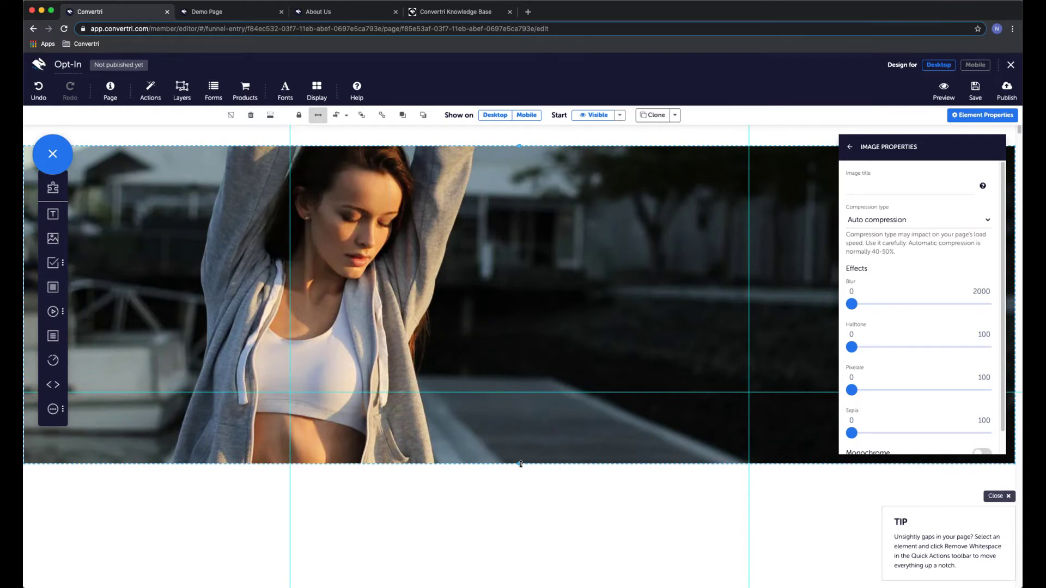
{"action": "left_click_drag", "start_coordinate": [520, 466], "coordinate": [511, 560]}
{"action": "left_click_drag", "start_coordinate": [519, 332], "coordinate": [514, 321]}
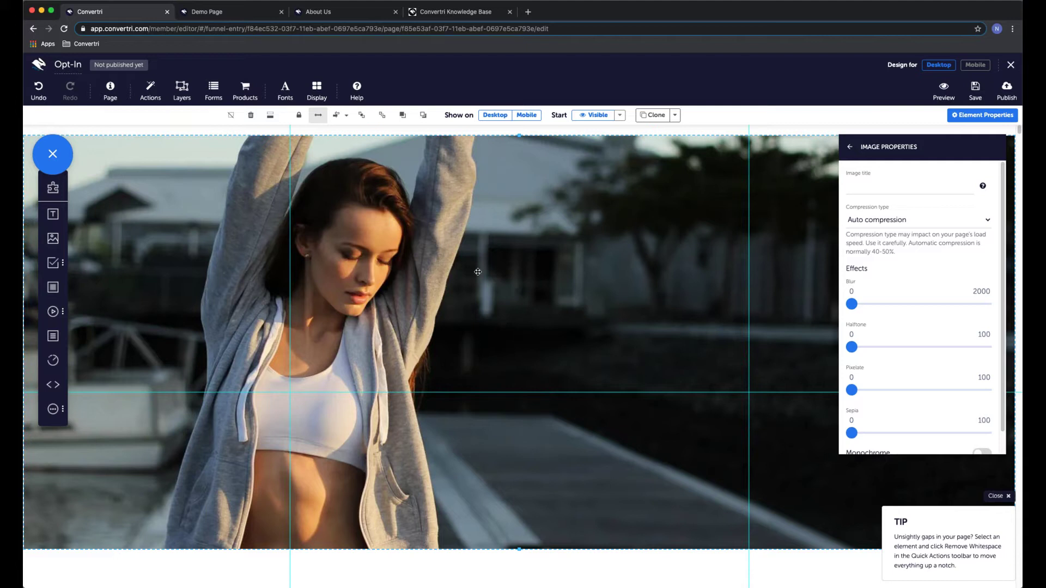
{"action": "left_click", "coordinate": [221, 13]}
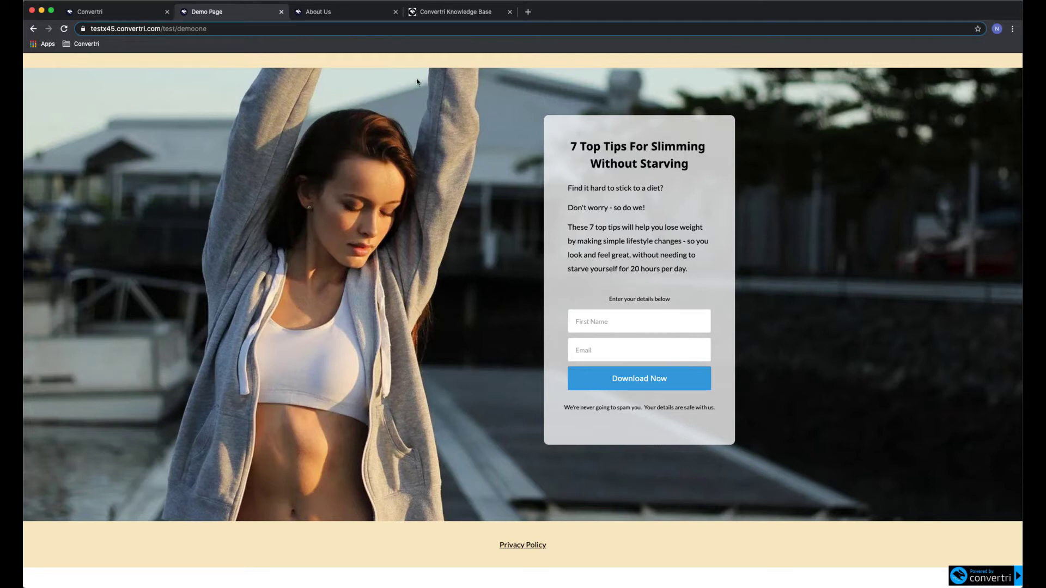
{"action": "left_click", "coordinate": [101, 11]}
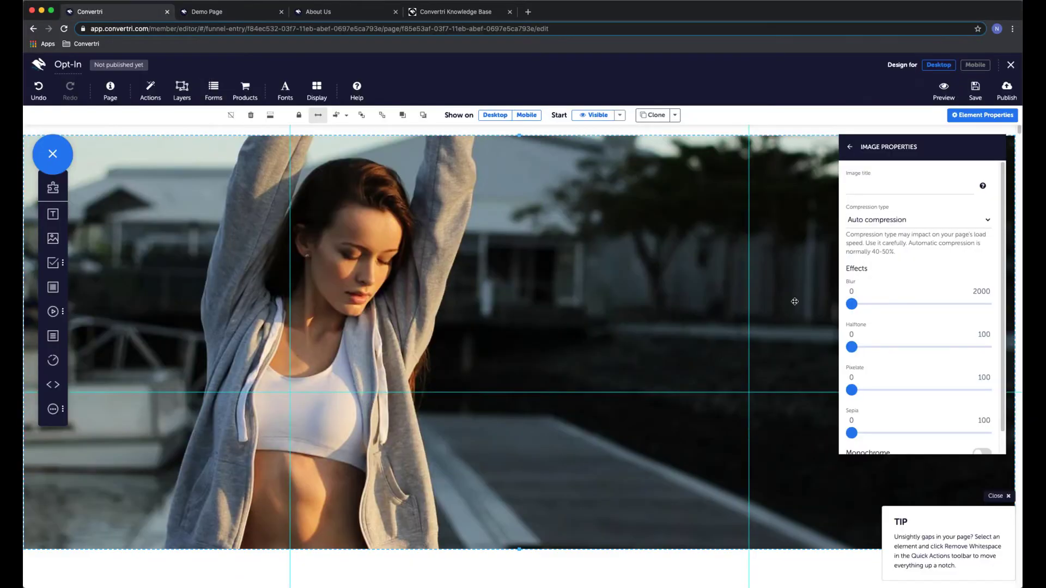
Set the woman image's height to 1000 in its positioning properties
{"action": "left_click", "coordinate": [849, 146]}
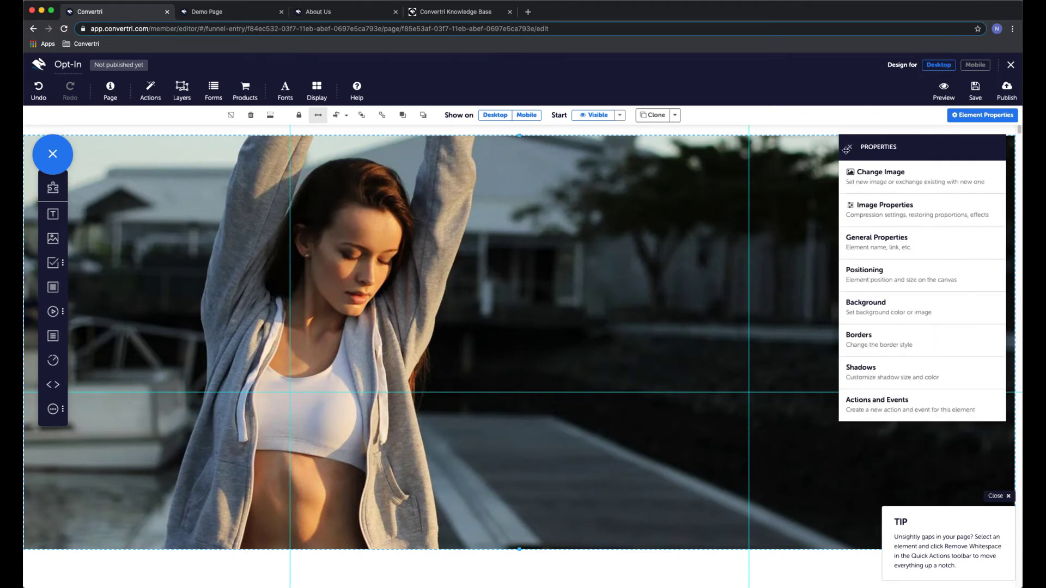
{"action": "left_click", "coordinate": [873, 282]}
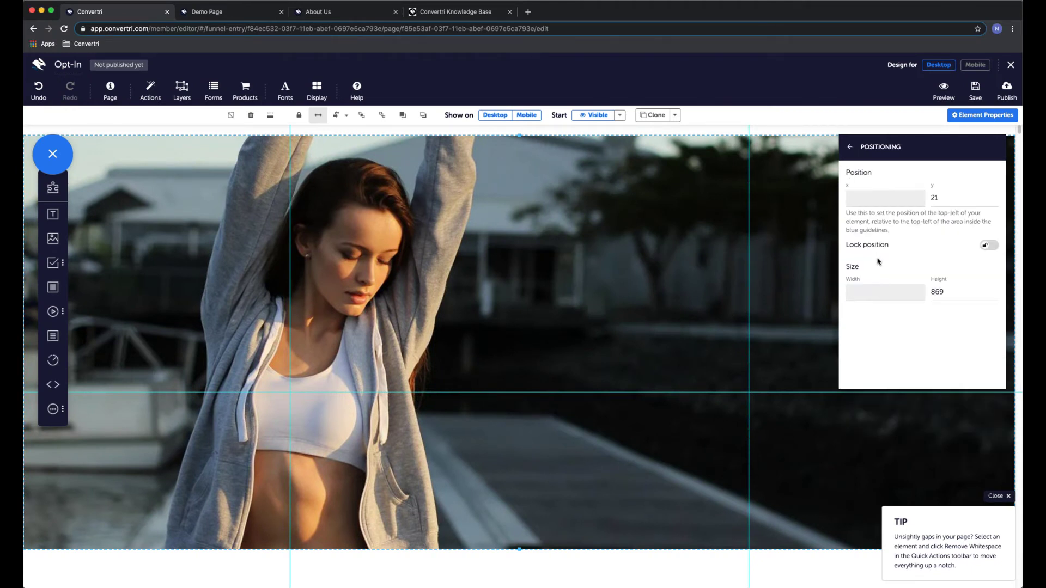
{"action": "left_click", "coordinate": [937, 293]}
{"action": "left_click_drag", "start_coordinate": [938, 294], "coordinate": [966, 319]}
{"action": "type", "text": "1000"}
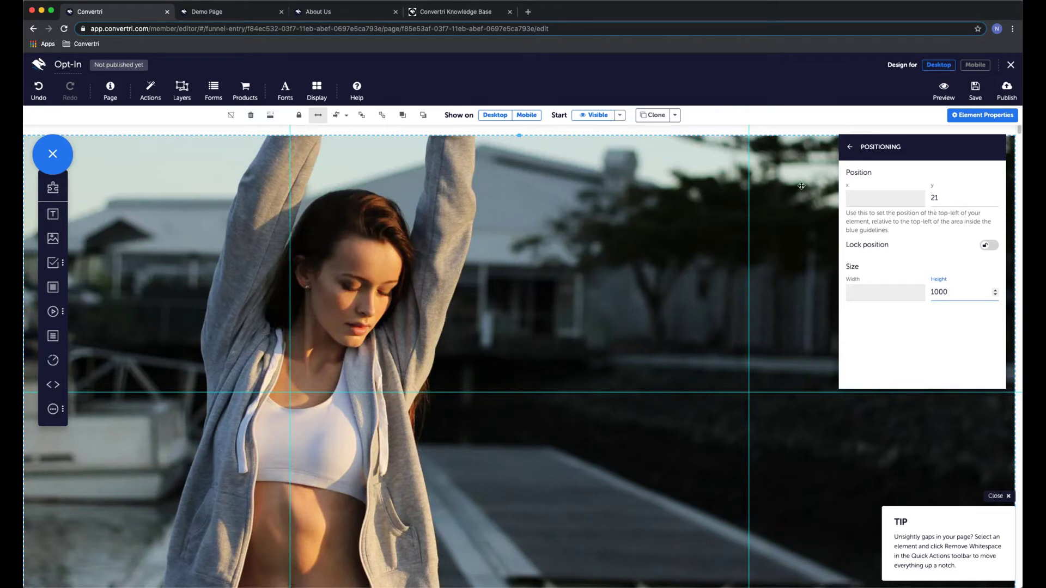
Resize the woman image freehand at its lower and upper edges, leaving a narrow blank strip above it
{"action": "left_click", "coordinate": [850, 146]}
{"action": "scroll", "coordinate": [551, 263], "scroll_direction": "down", "scroll_amount": 2}
{"action": "scroll", "coordinate": [551, 262], "scroll_direction": "up", "scroll_amount": 2}
{"action": "scroll", "coordinate": [548, 266], "scroll_direction": "down", "scroll_amount": 2}
{"action": "scroll", "coordinate": [548, 266], "scroll_direction": "down", "scroll_amount": 1}
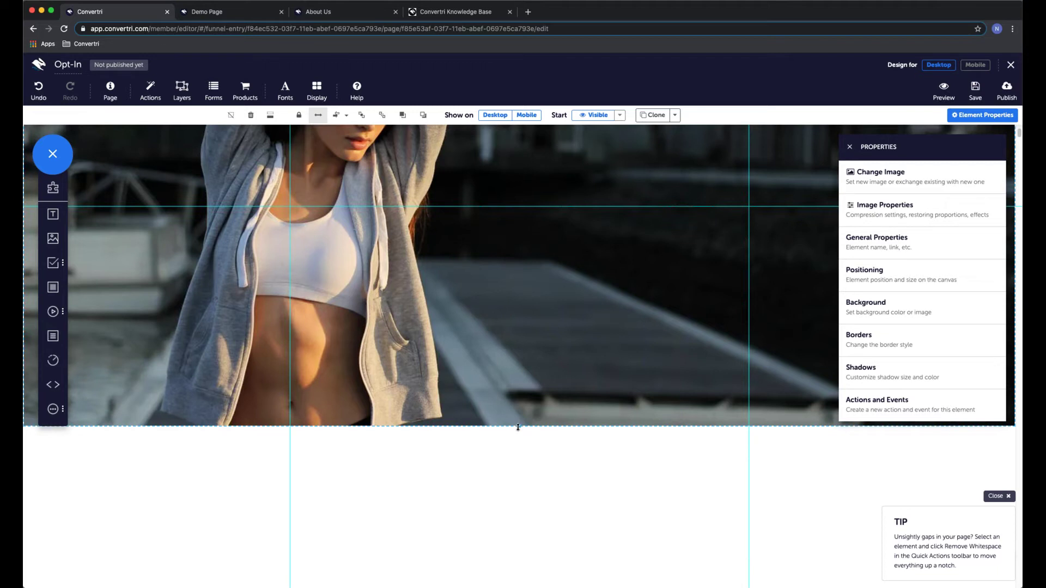
{"action": "left_click_drag", "start_coordinate": [518, 427], "coordinate": [516, 433]}
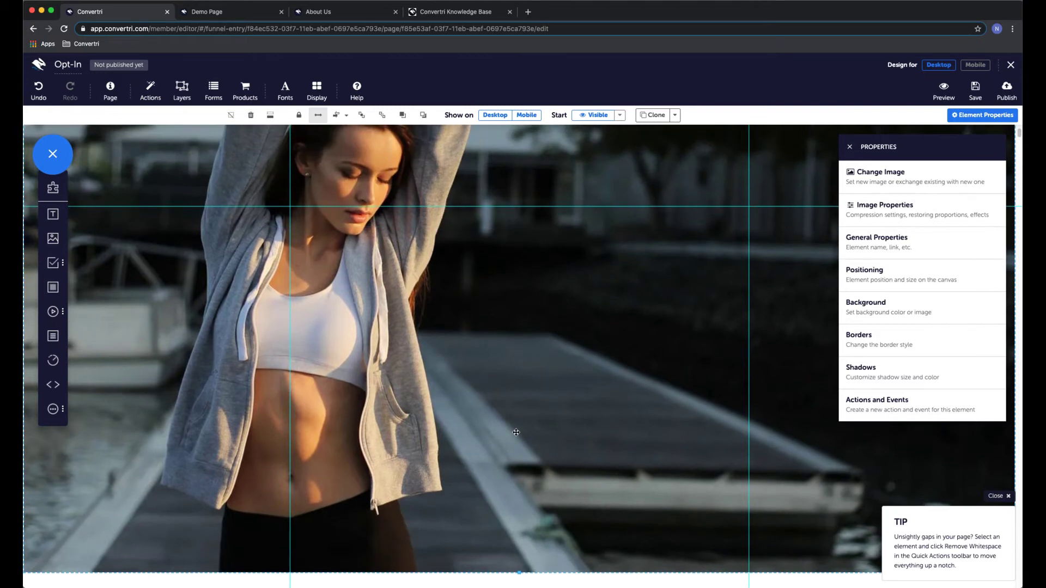
{"action": "left_click_drag", "start_coordinate": [516, 433], "coordinate": [517, 419]}
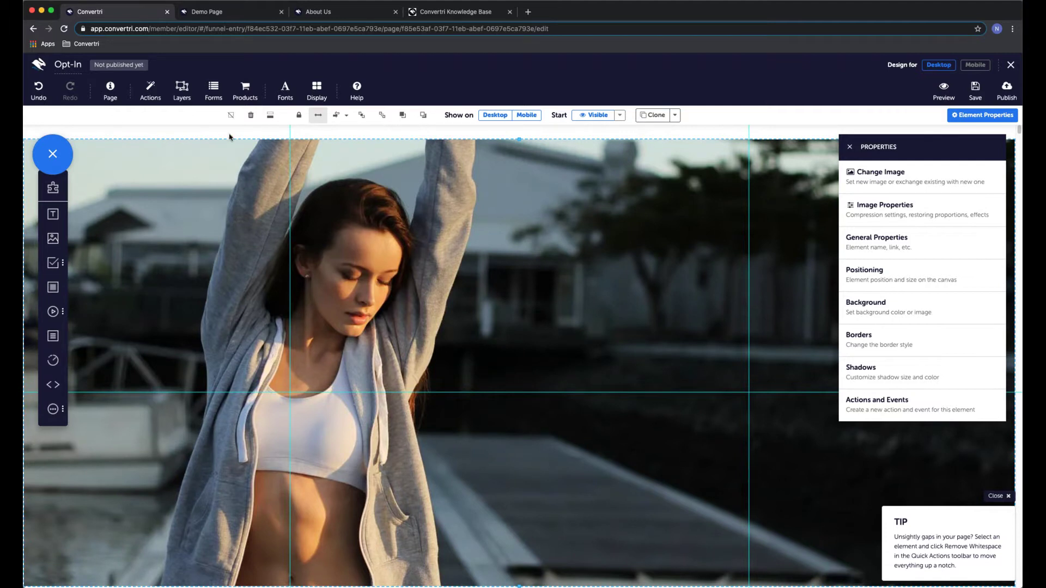
{"action": "scroll", "coordinate": [401, 269], "scroll_direction": "down", "scroll_amount": 5}
{"action": "scroll", "coordinate": [450, 450], "scroll_direction": "up", "scroll_amount": 4}
{"action": "scroll", "coordinate": [521, 229], "scroll_direction": "up", "scroll_amount": 1}
Add a panel over the woman image at about x 206, y 226, checking the coloured strips on the Demo Page for reference
{"action": "left_click", "coordinate": [239, 13]}
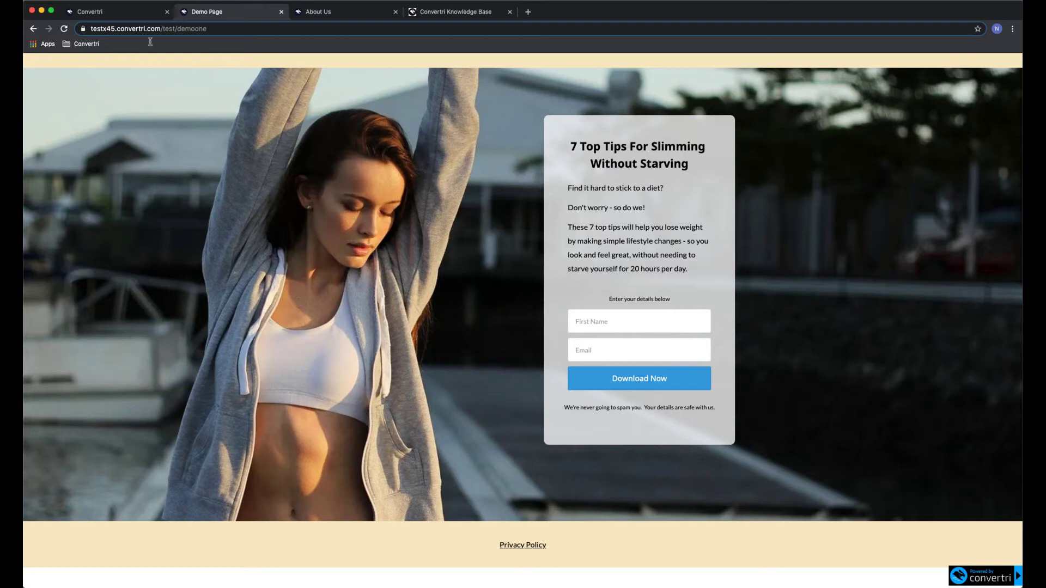
{"action": "left_click", "coordinate": [122, 13]}
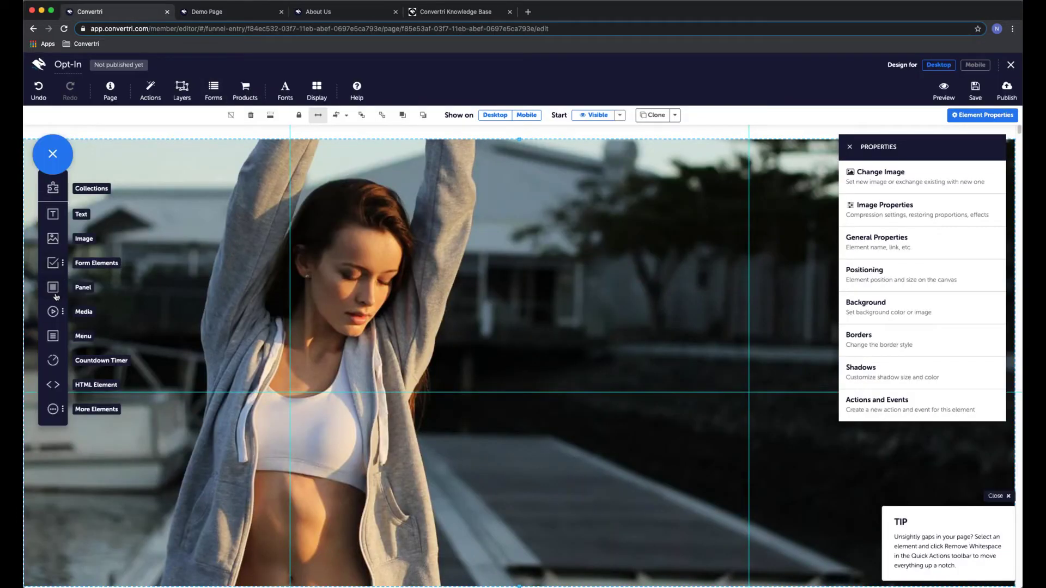
{"action": "left_click_drag", "start_coordinate": [54, 293], "coordinate": [497, 313]}
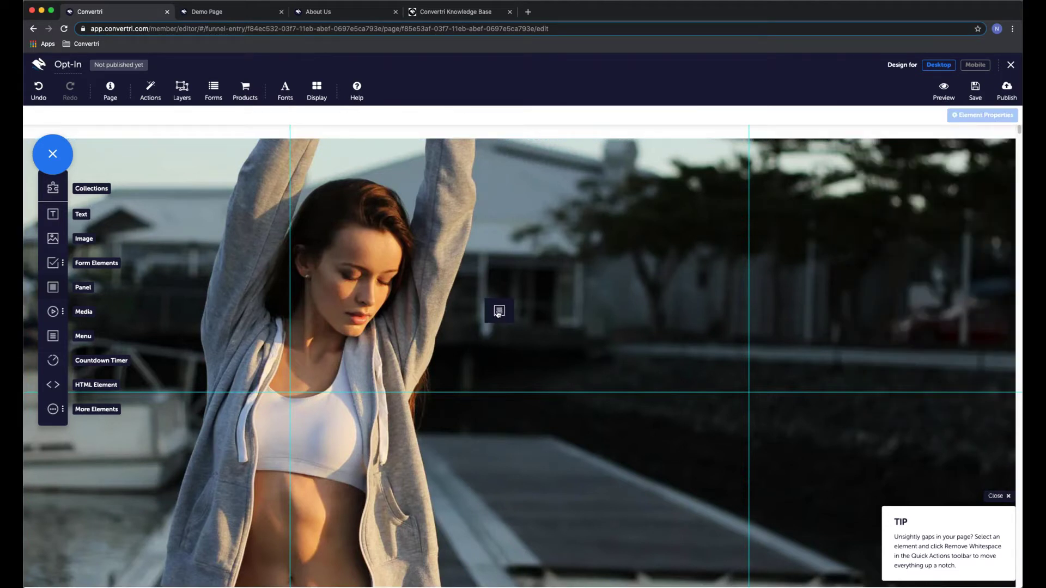
{"action": "left_click_drag", "start_coordinate": [497, 313], "coordinate": [448, 281]}
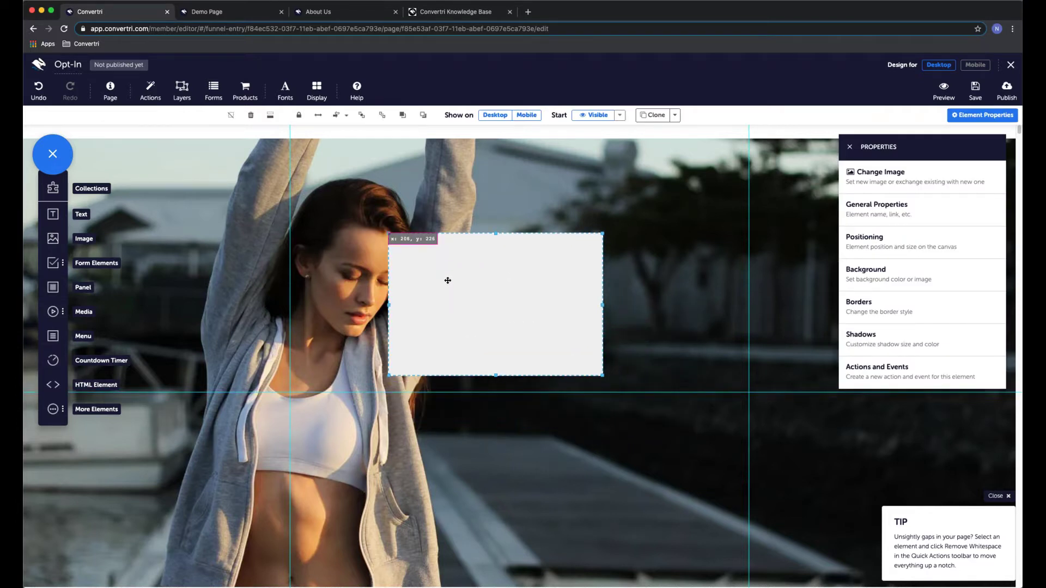
{"action": "left_click_drag", "start_coordinate": [448, 280], "coordinate": [446, 278]}
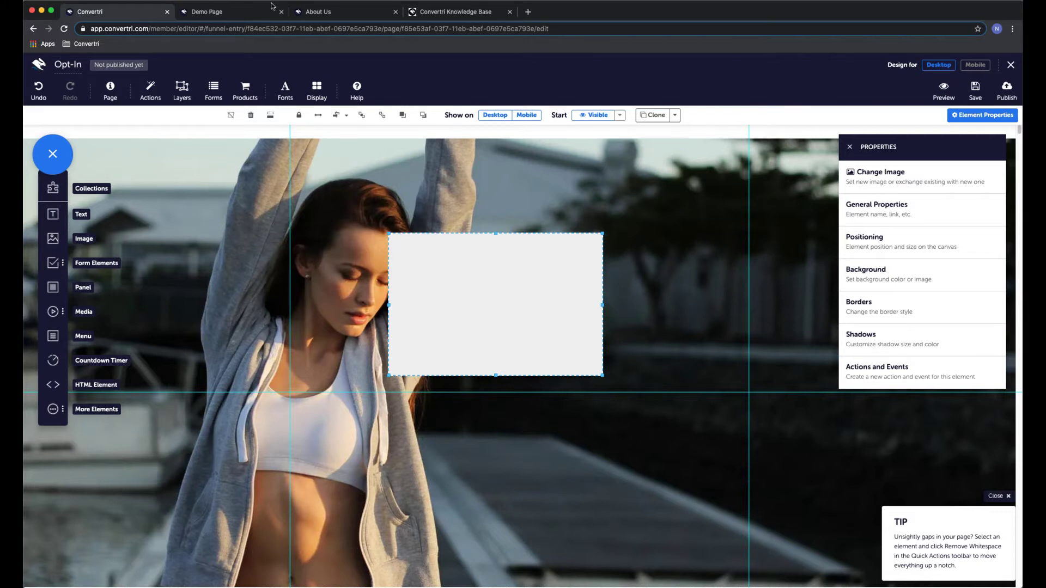
{"action": "left_click", "coordinate": [226, 12]}
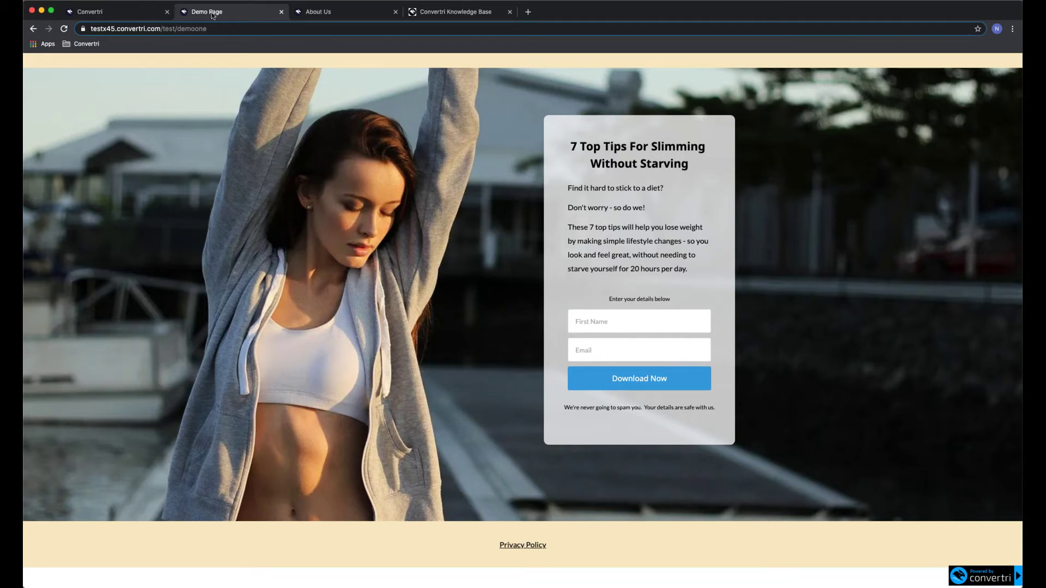
{"action": "left_click", "coordinate": [137, 18]}
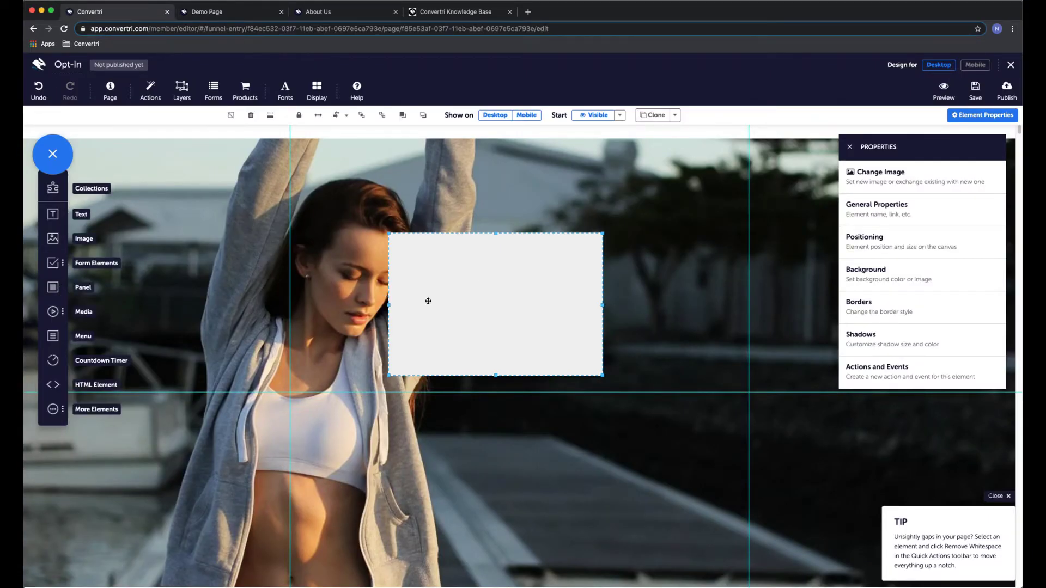
Move the panel to the page's upper edge, shrink it to the narrow strip above the image and stretch it to full page width
{"action": "left_click_drag", "start_coordinate": [514, 310], "coordinate": [501, 201]}
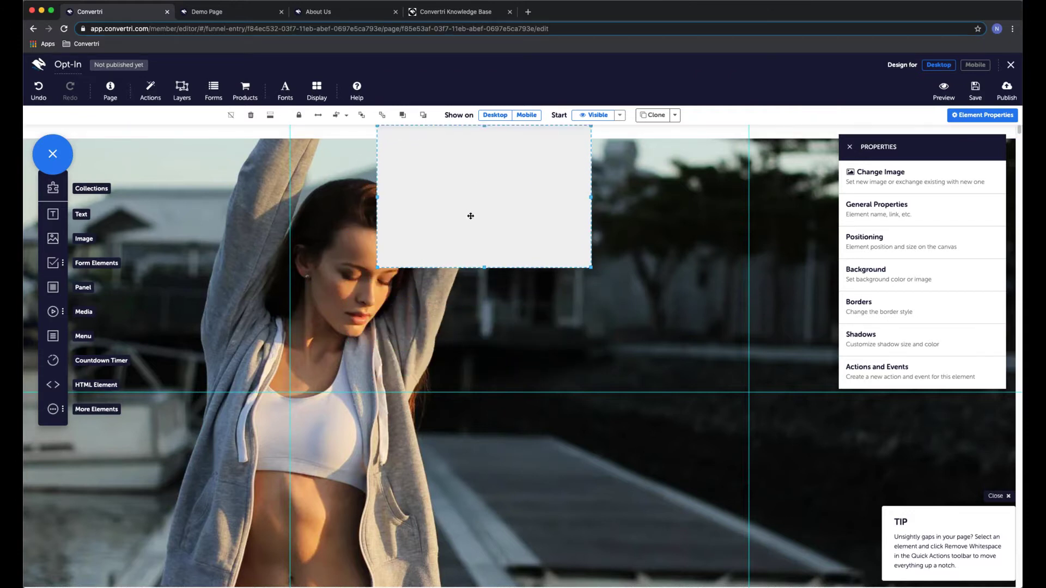
{"action": "left_click_drag", "start_coordinate": [484, 268], "coordinate": [473, 140]}
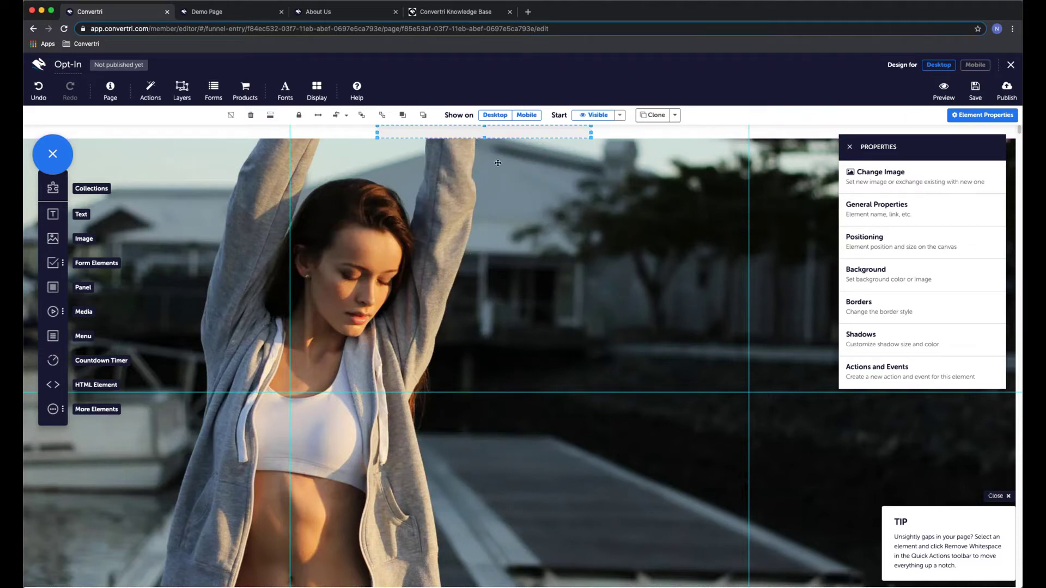
{"action": "mouse_move", "coordinate": [485, 136]}
{"action": "left_mouse_down"}
{"action": "mouse_move", "coordinate": [488, 205]}
{"action": "mouse_move", "coordinate": [487, 144]}
{"action": "left_mouse_up"}
{"action": "left_click", "coordinate": [319, 115]}
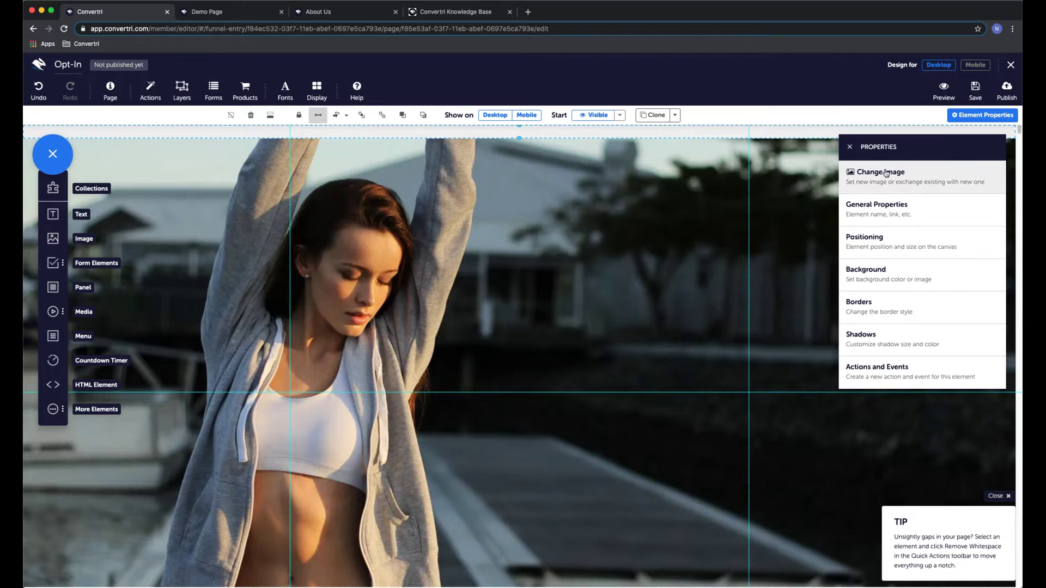
Set the strip panel's background fill to the pale yellow rgb(239, 218, 143)
{"action": "left_click", "coordinate": [902, 279]}
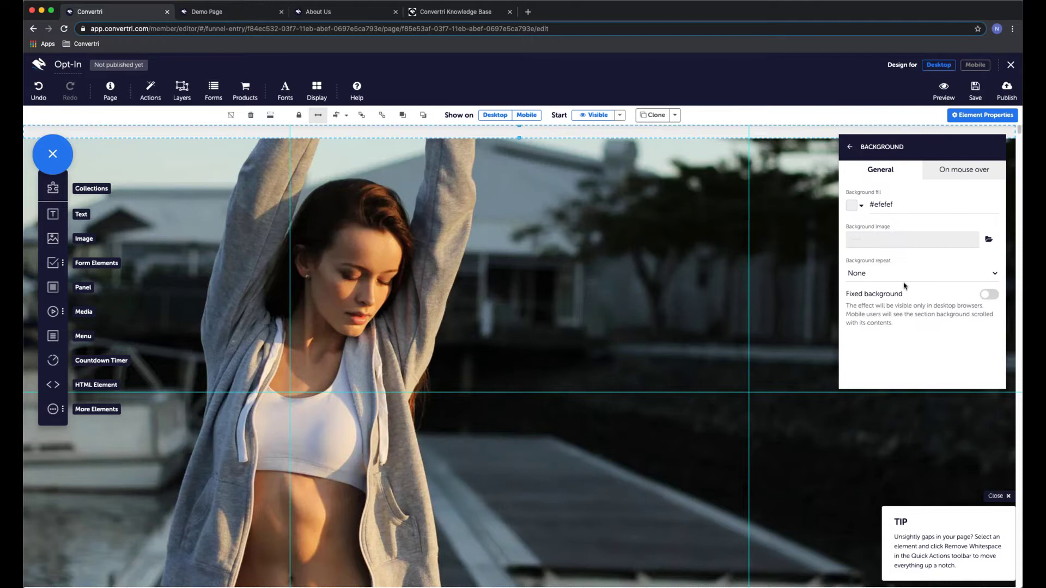
{"action": "left_click", "coordinate": [852, 207]}
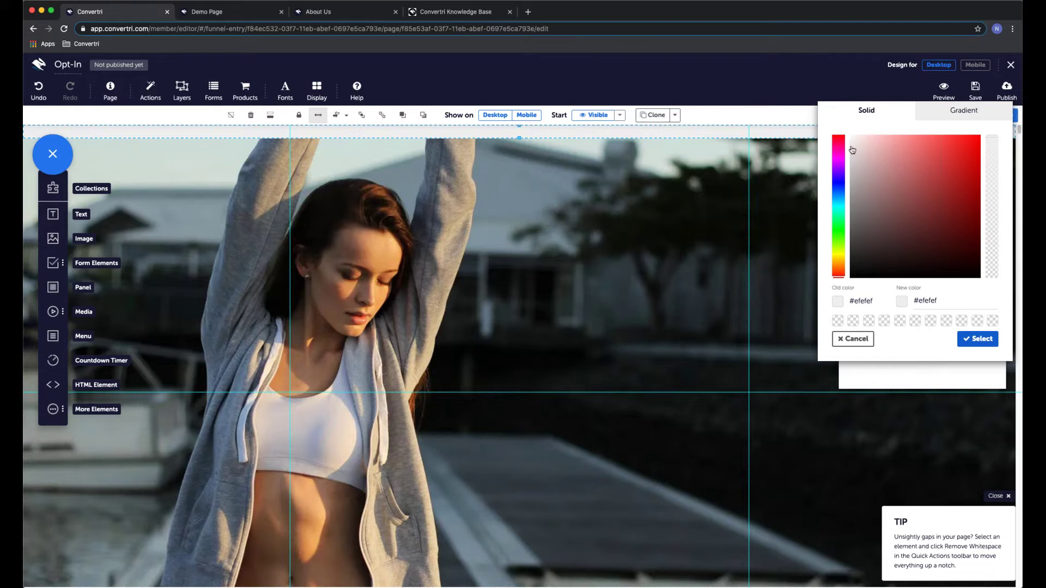
{"action": "left_click_drag", "start_coordinate": [853, 150], "coordinate": [942, 162]}
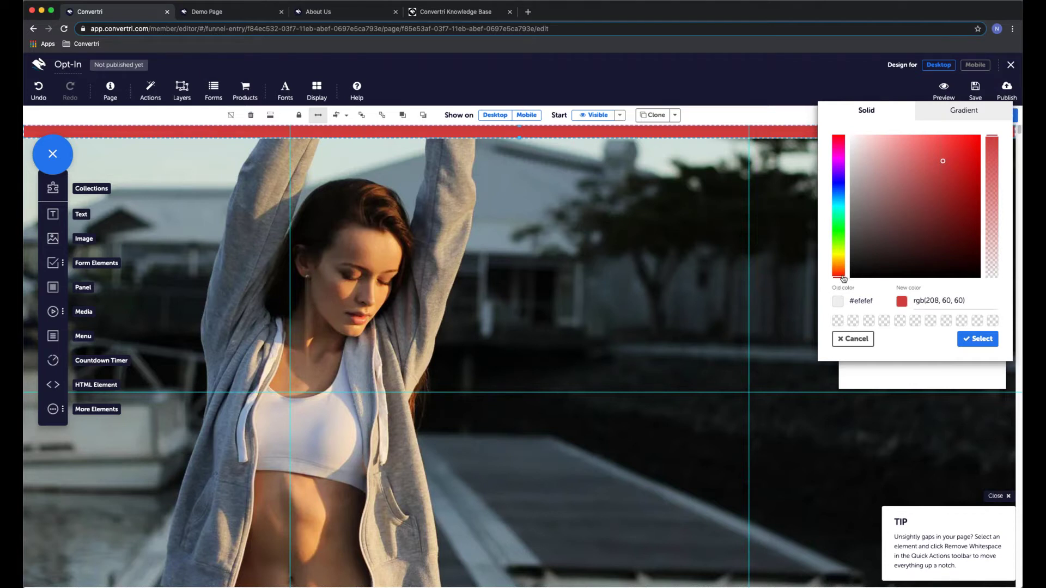
{"action": "left_click_drag", "start_coordinate": [842, 277], "coordinate": [845, 259]}
{"action": "left_click_drag", "start_coordinate": [950, 164], "coordinate": [903, 144]}
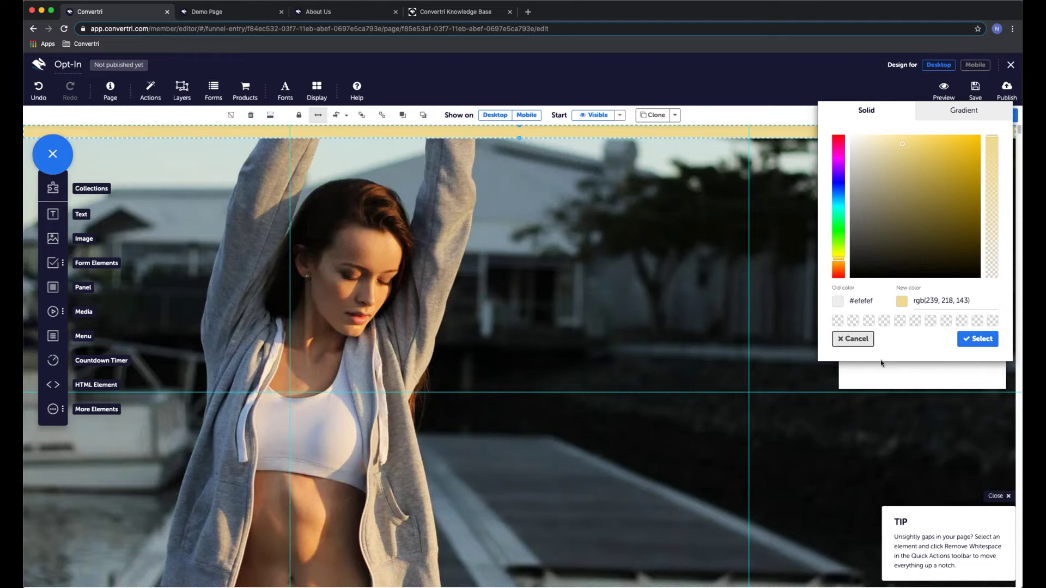
{"action": "left_click", "coordinate": [968, 341]}
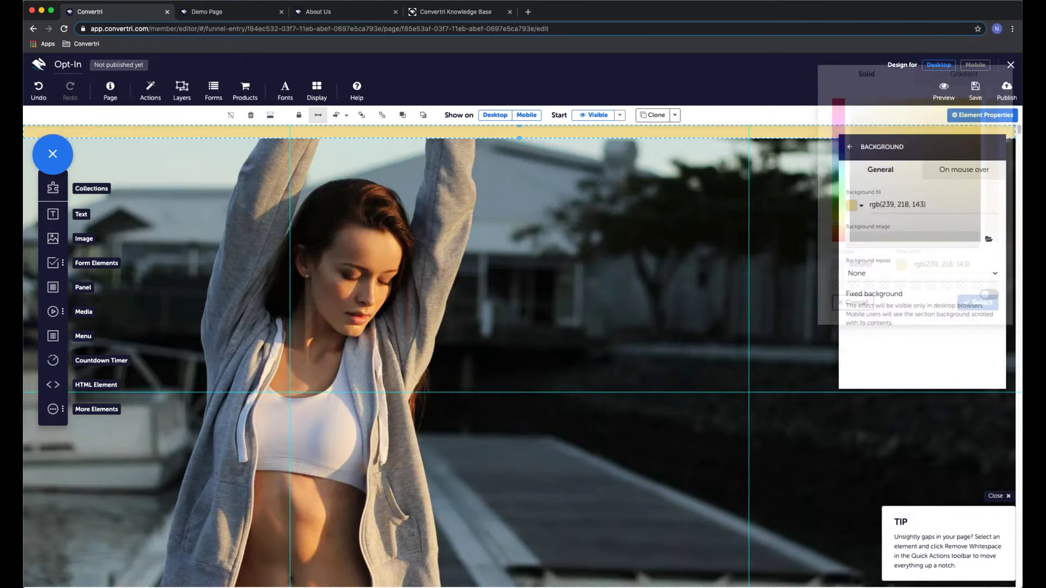
Clone the yellow strip panel, place the copy directly beneath the woman image and make it taller as a footer band
{"action": "left_click", "coordinate": [553, 235]}
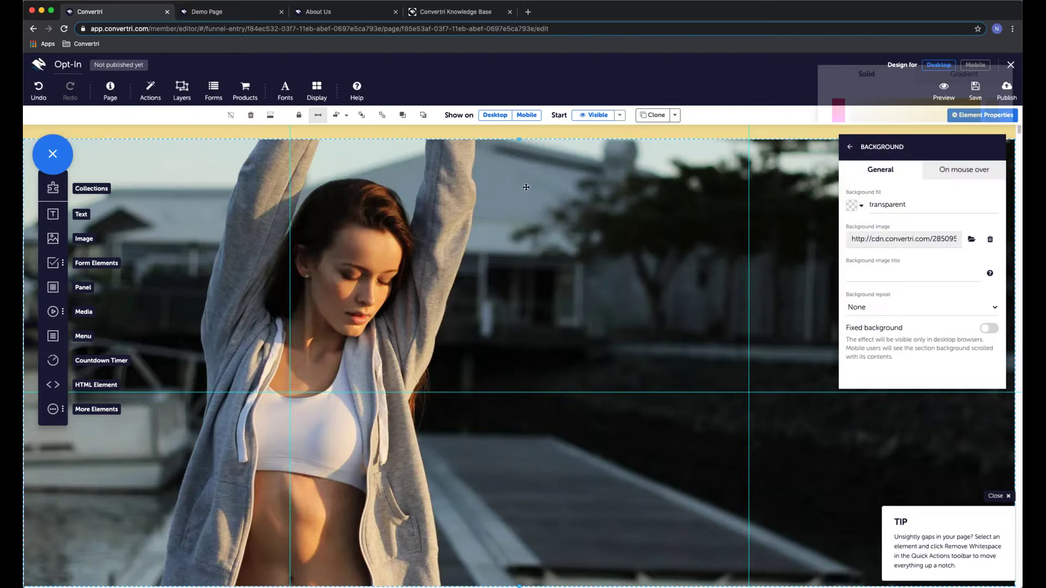
{"action": "left_click", "coordinate": [493, 134]}
{"action": "scroll", "coordinate": [470, 439], "scroll_direction": "down", "scroll_amount": 3}
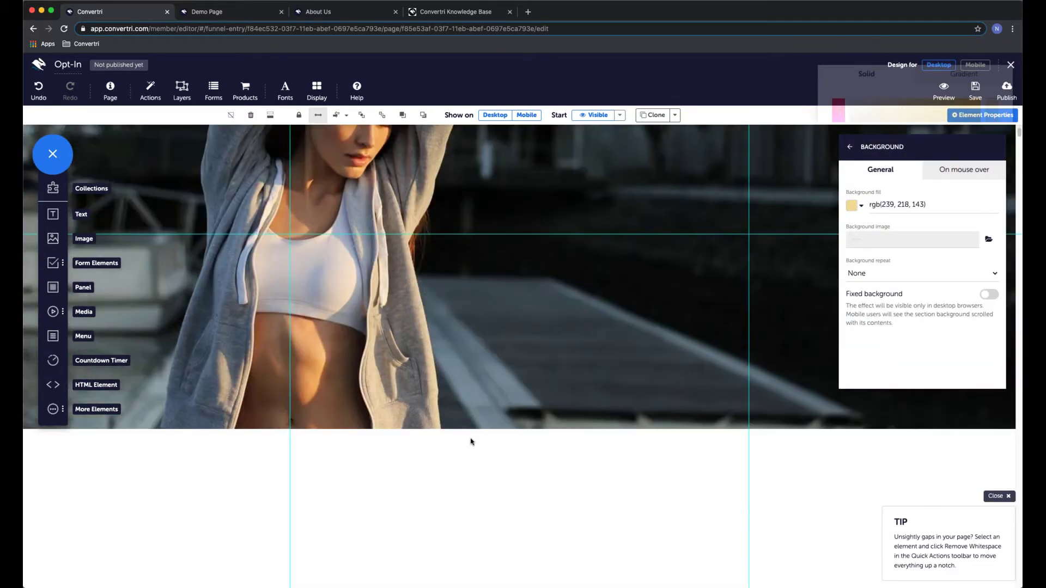
{"action": "scroll", "coordinate": [556, 347], "scroll_direction": "up", "scroll_amount": 5}
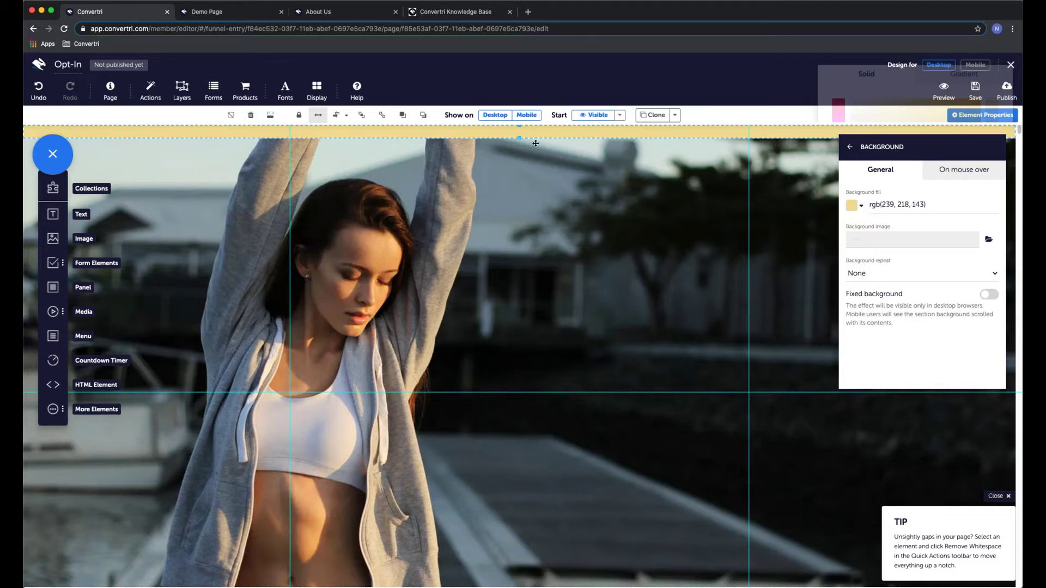
{"action": "left_click", "coordinate": [656, 115]}
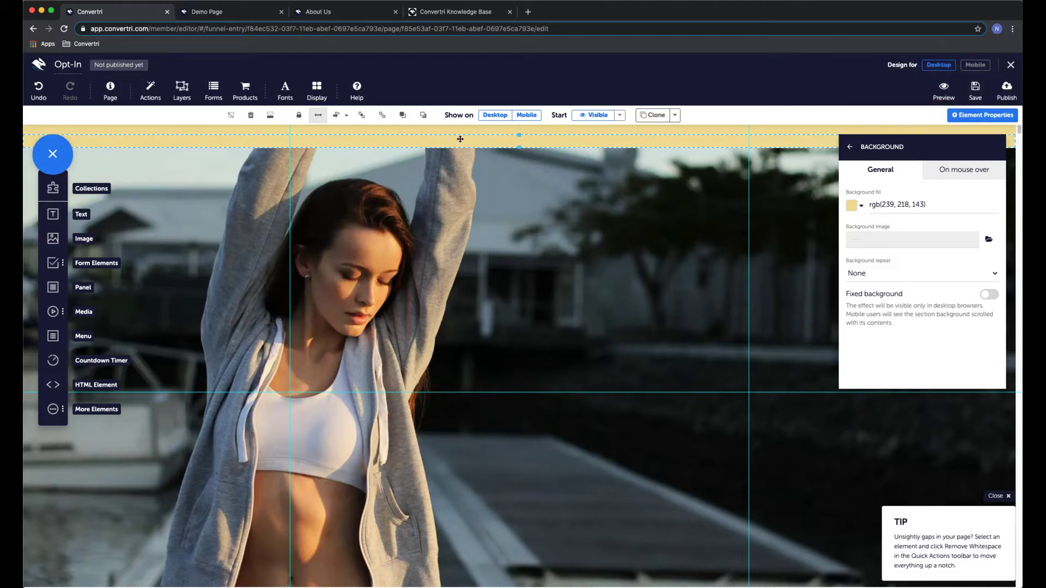
{"action": "mouse_move", "coordinate": [464, 157]}
{"action": "left_mouse_down"}
{"action": "mouse_move", "coordinate": [493, 306]}
{"action": "mouse_move", "coordinate": [515, 311]}
{"action": "left_mouse_up"}
{"action": "left_click_drag", "start_coordinate": [485, 152], "coordinate": [490, 483]}
{"action": "scroll", "coordinate": [547, 367], "scroll_direction": "down", "scroll_amount": 3}
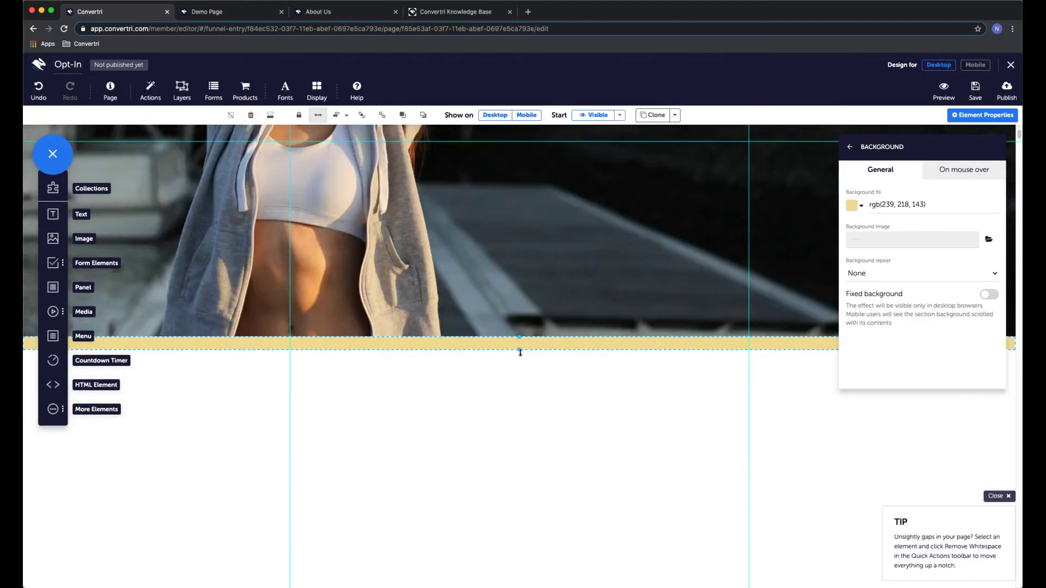
{"action": "left_click_drag", "start_coordinate": [518, 361], "coordinate": [517, 371]}
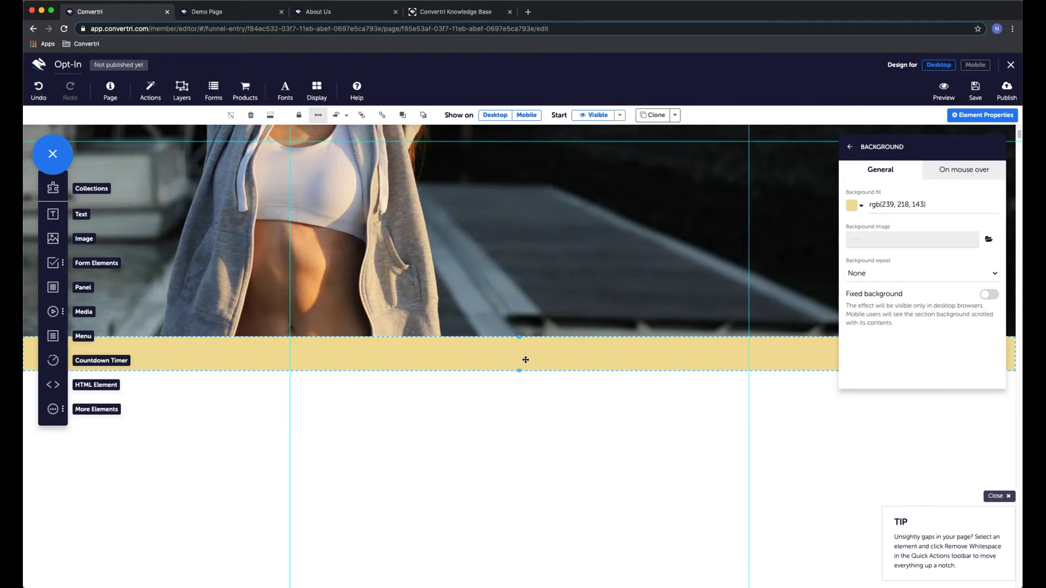
{"action": "scroll", "coordinate": [546, 285], "scroll_direction": "up", "scroll_amount": 5}
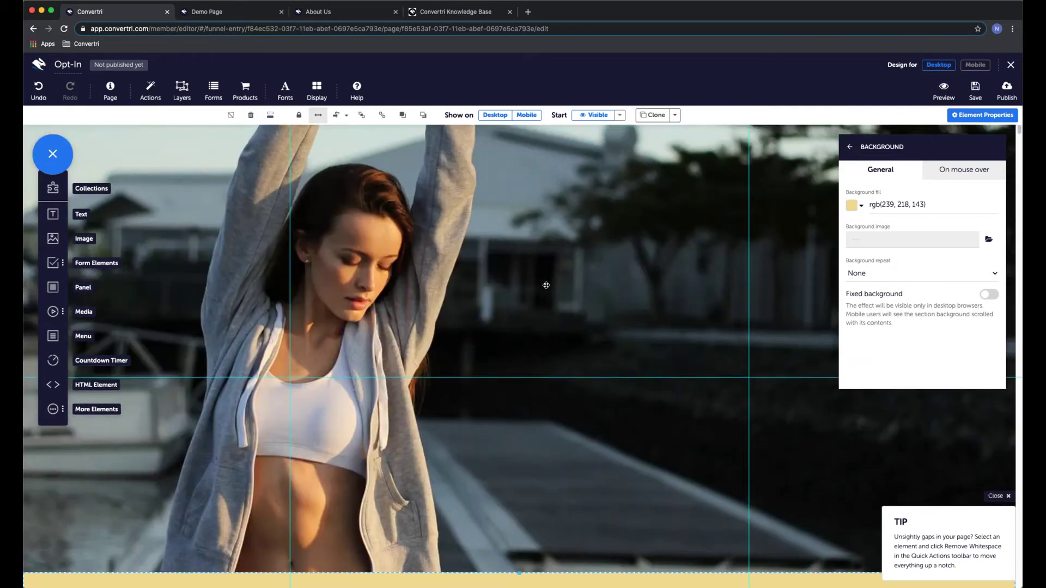
Compare the yellow bands and the empty image area with the Demo Page's form box layout
{"action": "scroll", "coordinate": [546, 285], "scroll_direction": "up", "scroll_amount": 1}
{"action": "scroll", "coordinate": [497, 238], "scroll_direction": "down", "scroll_amount": 2}
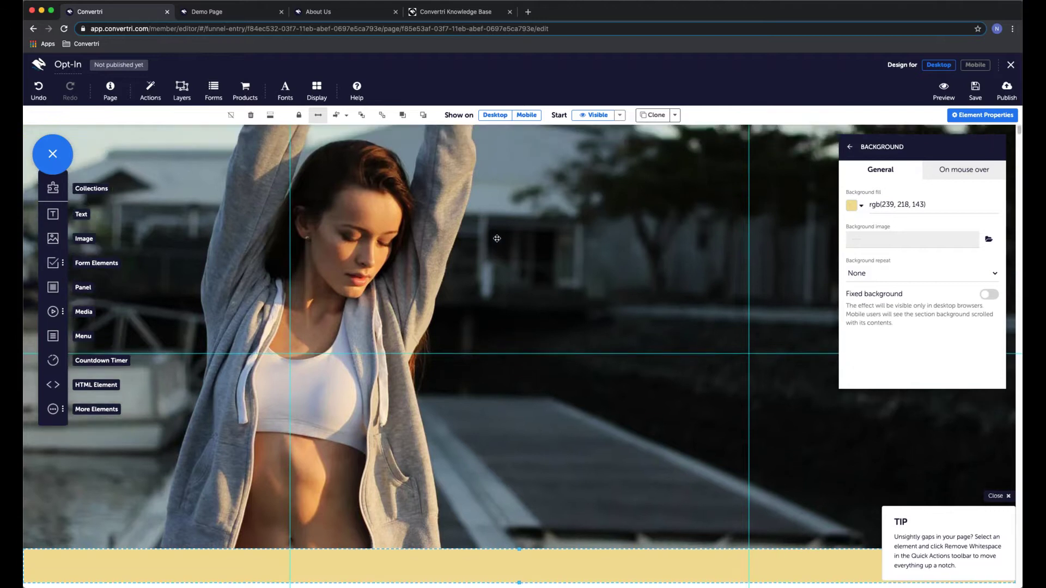
{"action": "scroll", "coordinate": [497, 238], "scroll_direction": "up", "scroll_amount": 1}
{"action": "scroll", "coordinate": [497, 238], "scroll_direction": "down", "scroll_amount": 1}
{"action": "scroll", "coordinate": [497, 238], "scroll_direction": "up", "scroll_amount": 1}
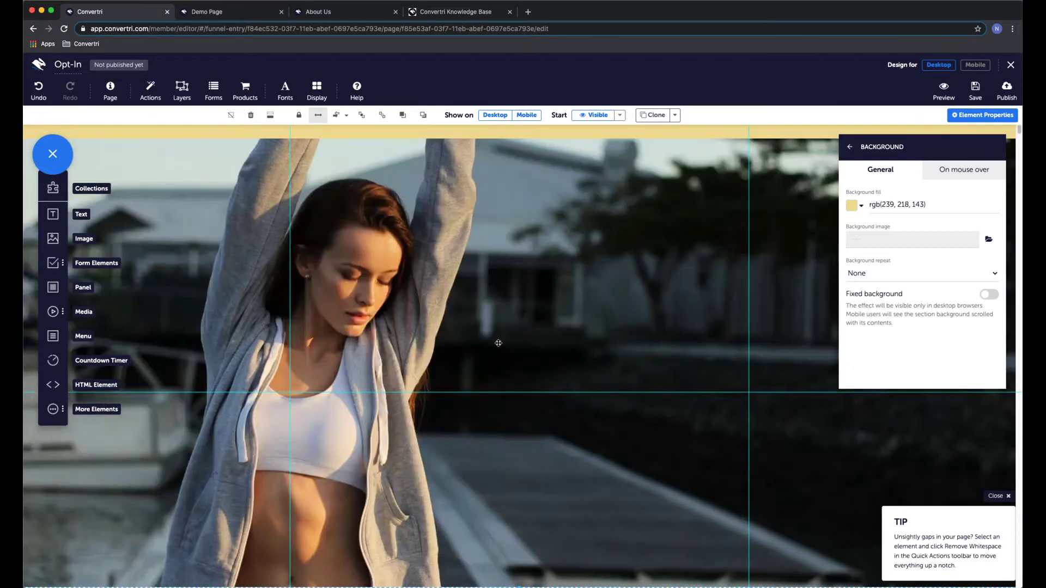
{"action": "left_click", "coordinate": [262, 16]}
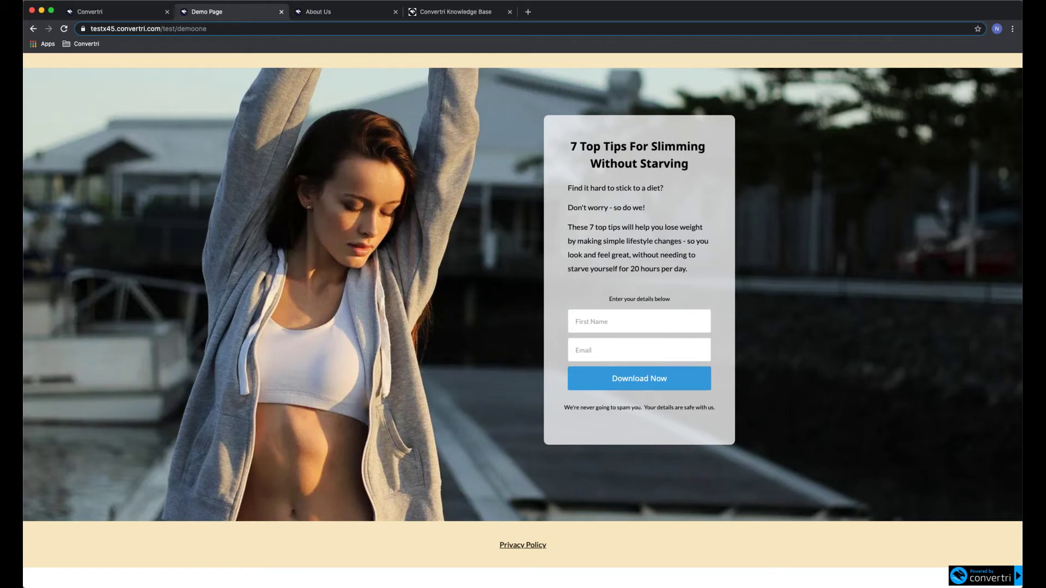
{"action": "left_click", "coordinate": [115, 16]}
{"action": "scroll", "coordinate": [271, 218], "scroll_direction": "down", "scroll_amount": 2}
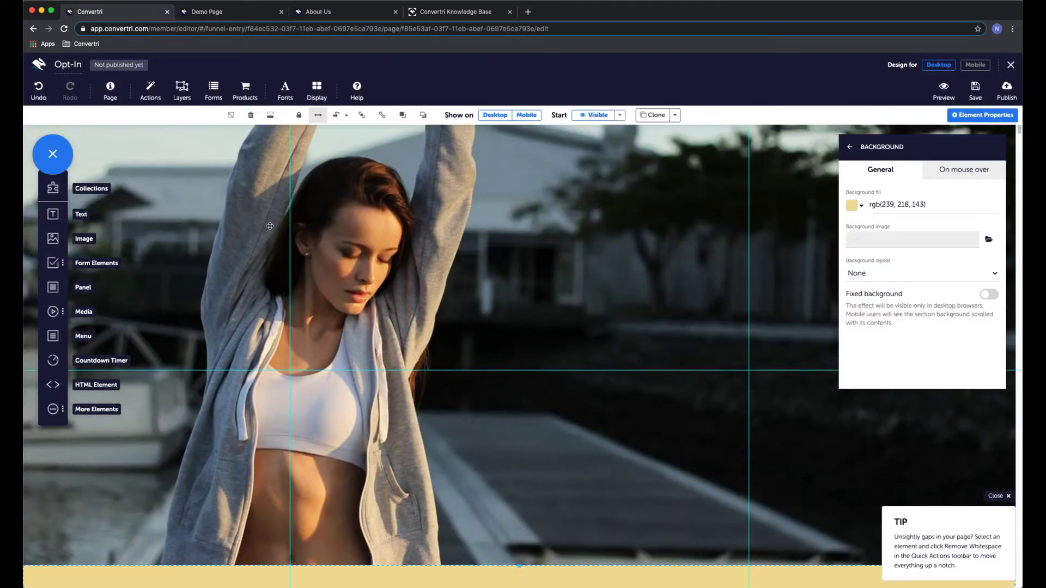
Add a panel over the image beside the woman and stretch it into a tall portrait box for the opt-in content
{"action": "left_click_drag", "start_coordinate": [51, 288], "coordinate": [591, 252]}
{"action": "left_click_drag", "start_coordinate": [729, 352], "coordinate": [717, 499]}
{"action": "left_click_drag", "start_coordinate": [573, 320], "coordinate": [578, 319]}
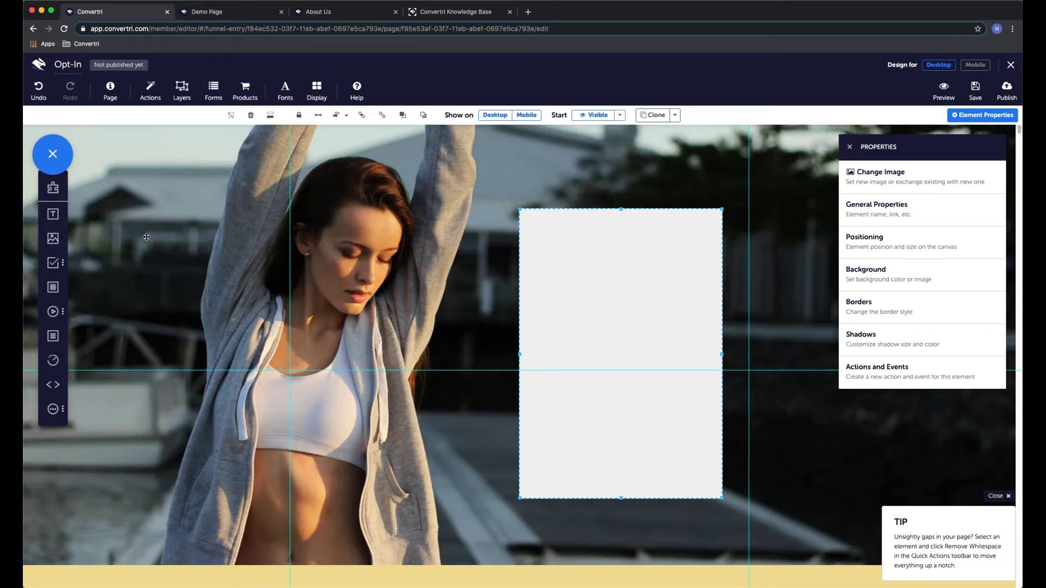
Add the heading text "7 Top Tips For Slimming Without Starving" near the panel's upper edge and widen its text box slightly
{"action": "left_click_drag", "start_coordinate": [53, 217], "coordinate": [577, 242]}
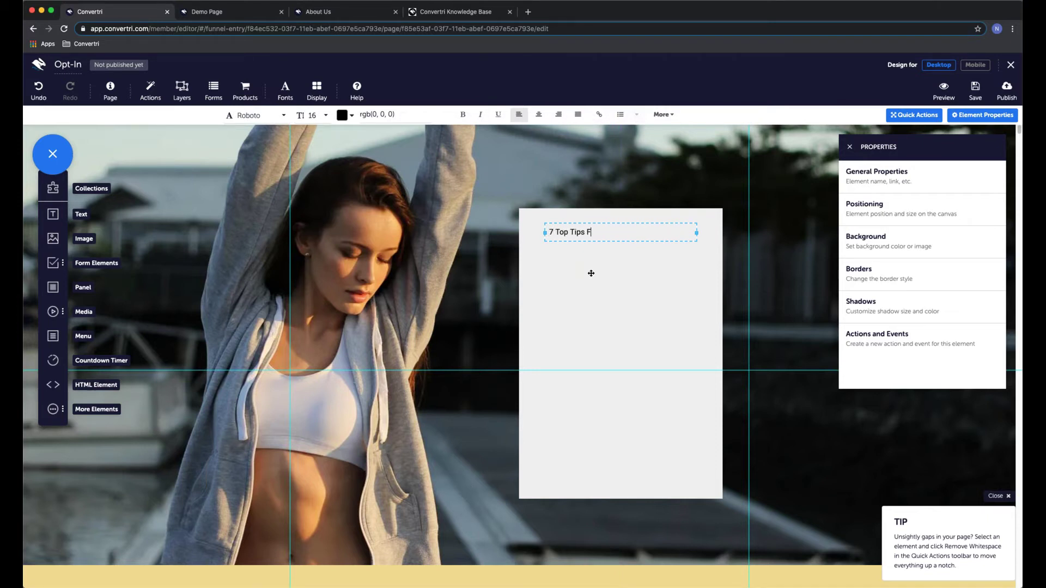
{"action": "type", "text": "7 Top Tips For Slimming Without Staerving"}
{"action": "left_click", "coordinate": [565, 240]}
{"action": "key", "text": "BackSpace"}
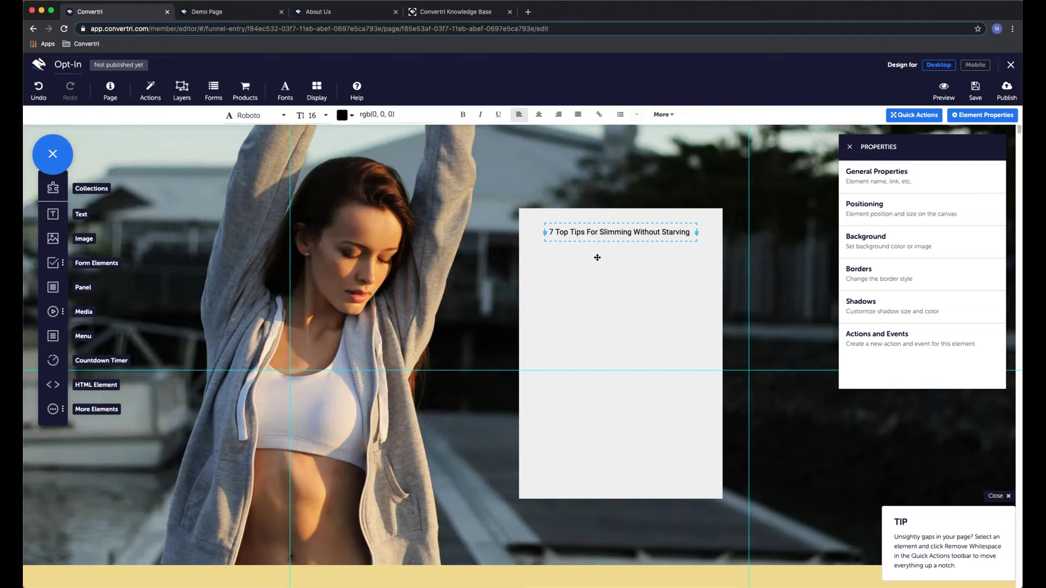
{"action": "left_click", "coordinate": [697, 238]}
{"action": "left_click", "coordinate": [628, 278]}
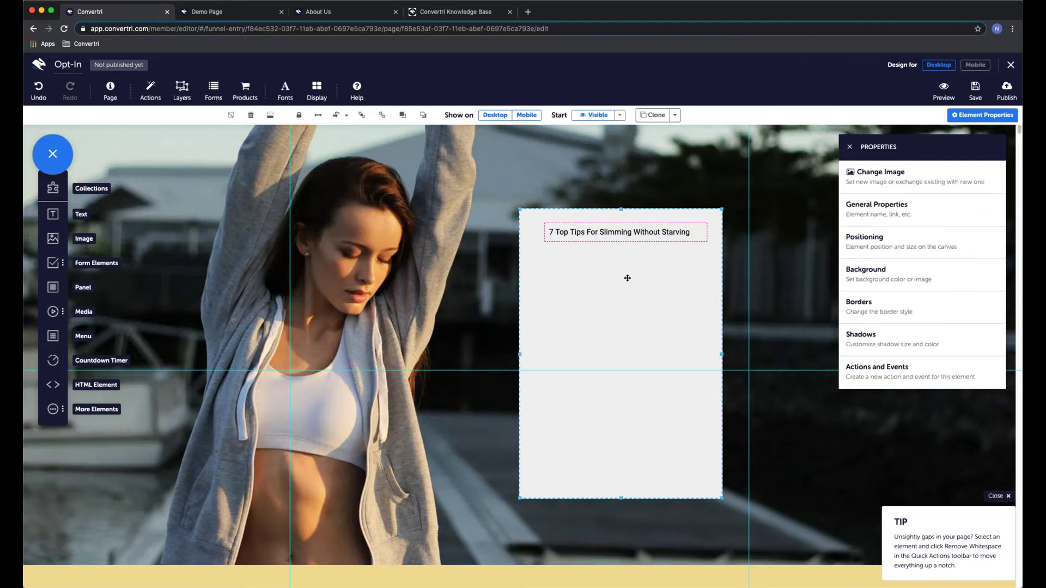
Add a text element under the heading with the lines "Find it hard to stick to a diet?" and "Don't worry, so do we!"
{"action": "left_click_drag", "start_coordinate": [53, 239], "coordinate": [567, 284]}
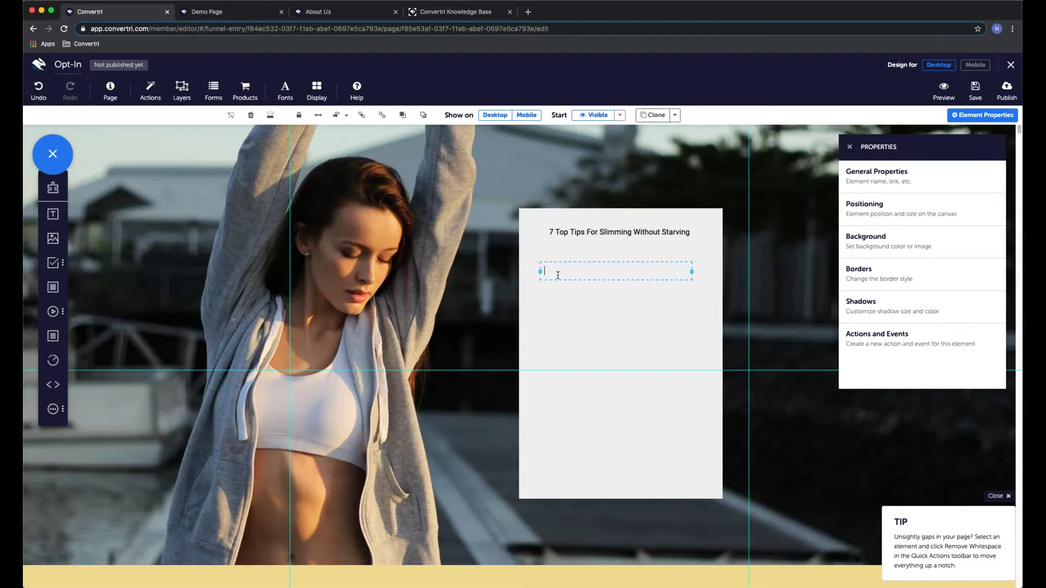
{"action": "type", "text": "Find it hard to srtic"}
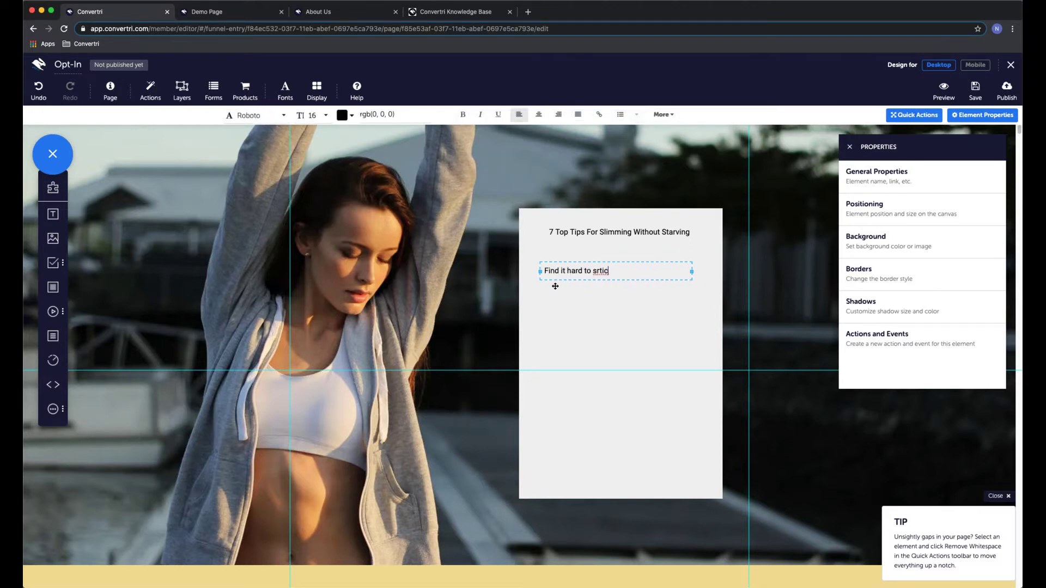
{"action": "type", "text": "k to a diet>"}
{"action": "key", "text": "BackSpace"}
{"action": "key", "text": "BackSpace"}
{"action": "key", "text": "Return"}
{"action": "type", "text": "Don\\'t worry, so do we!"}
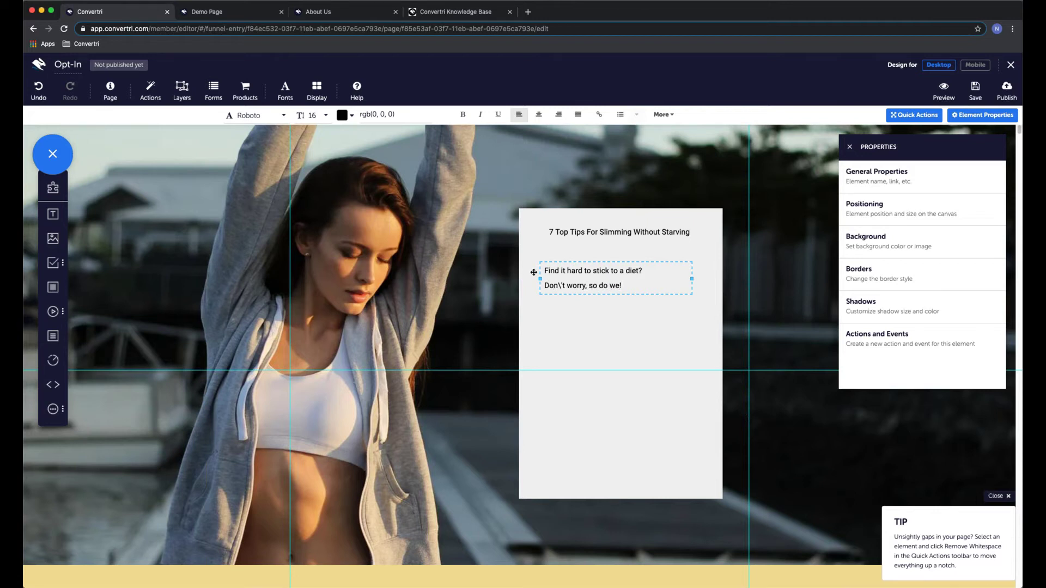
{"action": "left_click", "coordinate": [557, 286]}
{"action": "key", "text": "BackSpace"}
{"action": "left_click", "coordinate": [625, 285]}
{"action": "type", "text": "!"}
Add a third paragraph: "These seven tips will have you looking and feeling great, without needing to starve yourself for 20 hours a day."
{"action": "key", "text": "Return"}
{"action": "type", "text": "These seven tips "}
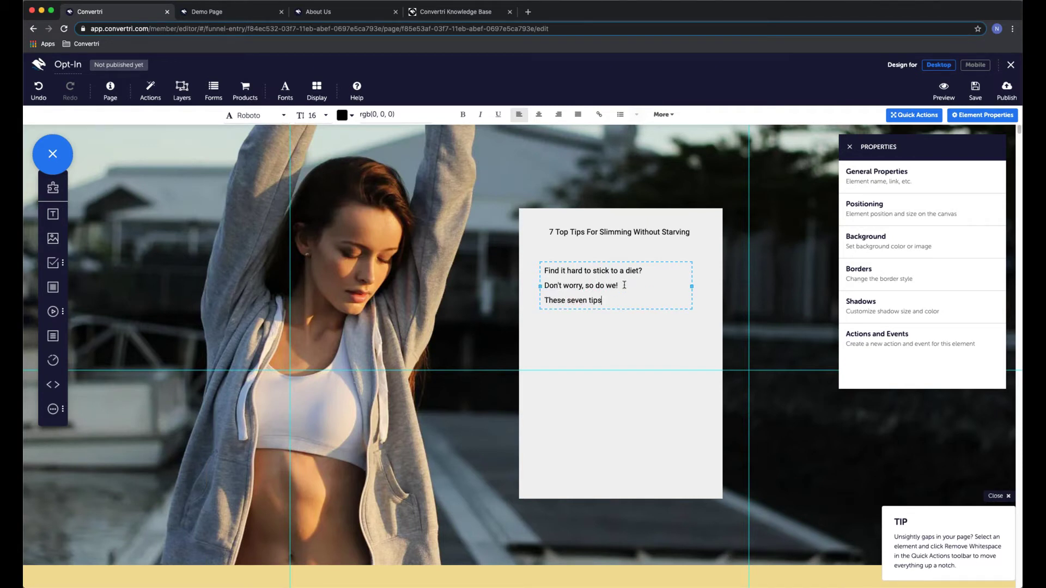
{"action": "type", "text": "will have you looking and f"}
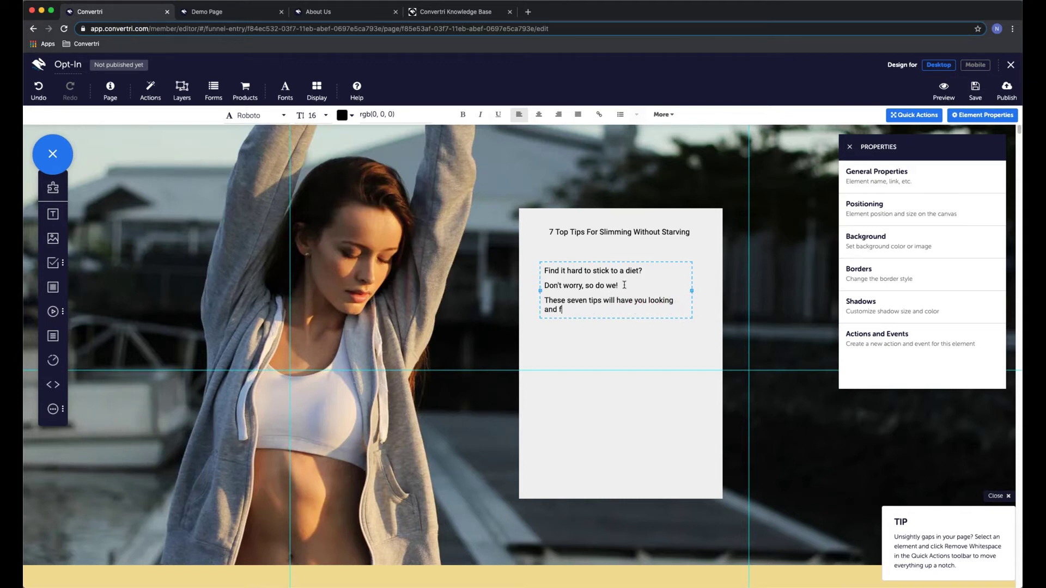
{"action": "type", "text": "eeling great, without the"}
{"action": "key", "text": "BackSpace"}
{"action": "key", "text": "BackSpace"}
{"action": "key", "text": "BackSpace"}
{"action": "key", "text": "BackSpace"}
{"action": "type", "text": "needing to sta"}
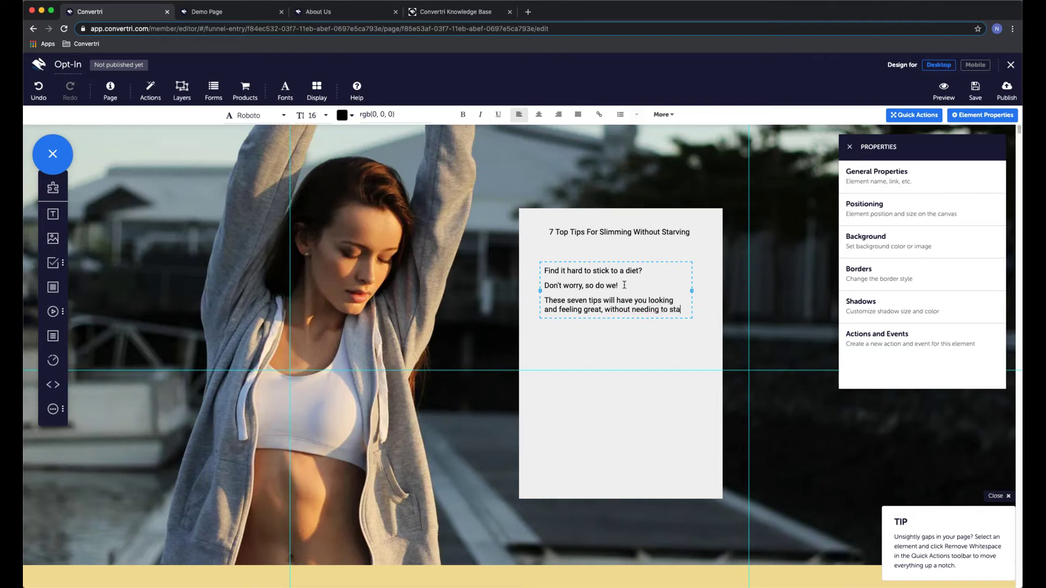
{"action": "type", "text": "rve yourself for 20 hours"}
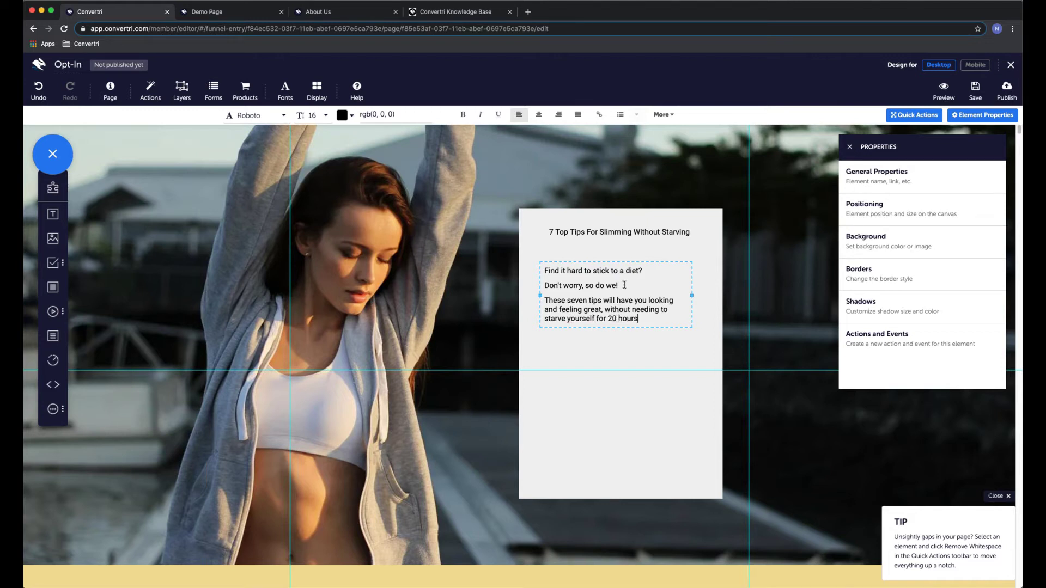
{"action": "type", "text": " a day."}
{"action": "key", "text": "Escape"}
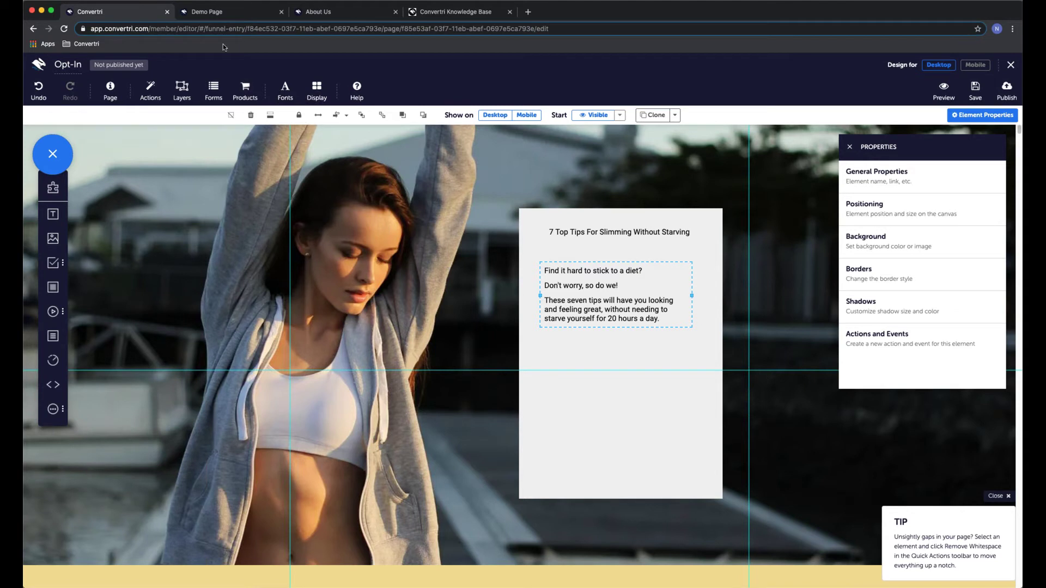
Add the text "Enter your best e-mail below" under the paragraphs and "Your details are safe with us. We will never spam you." near the panel's base
{"action": "left_click", "coordinate": [223, 17]}
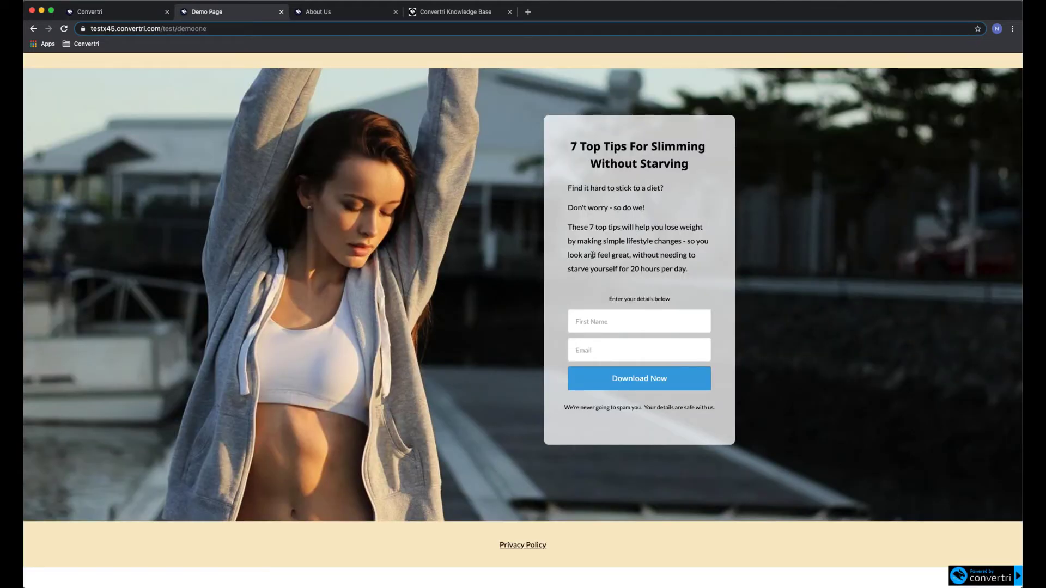
{"action": "left_click", "coordinate": [137, 16]}
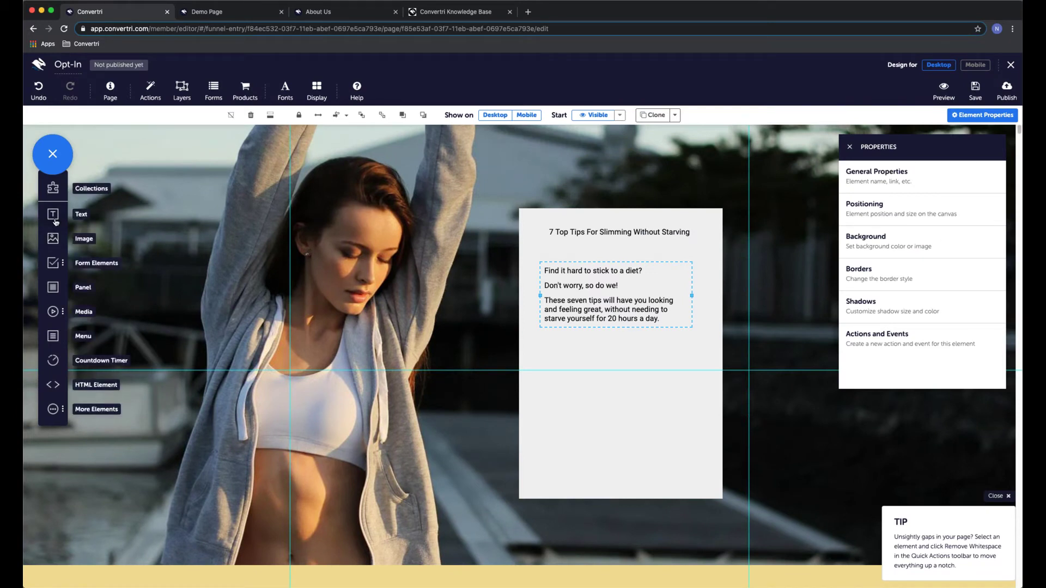
{"action": "left_click_drag", "start_coordinate": [55, 218], "coordinate": [581, 360]}
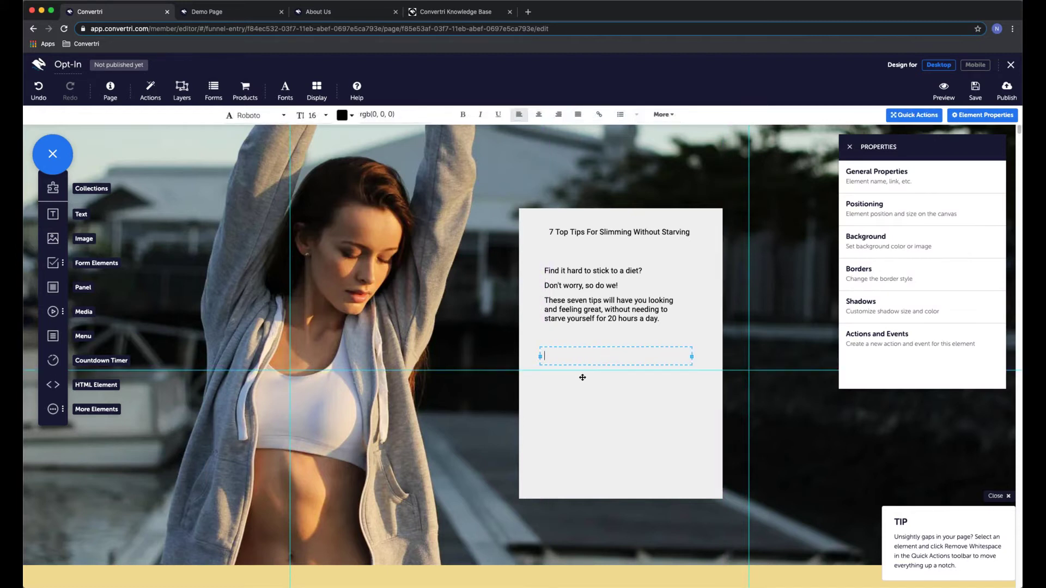
{"action": "type", "text": "Enter your best e-mail below"}
{"action": "left_click", "coordinate": [603, 381]}
{"action": "left_click_drag", "start_coordinate": [52, 218], "coordinate": [558, 457]}
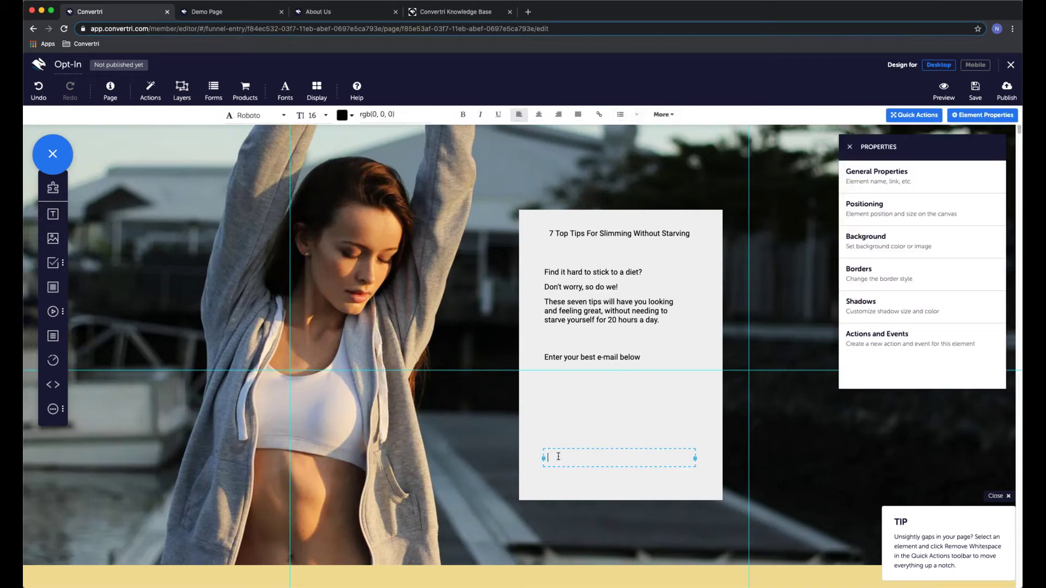
{"action": "type", "text": "Your details are safe with us.  We will never spam you."}
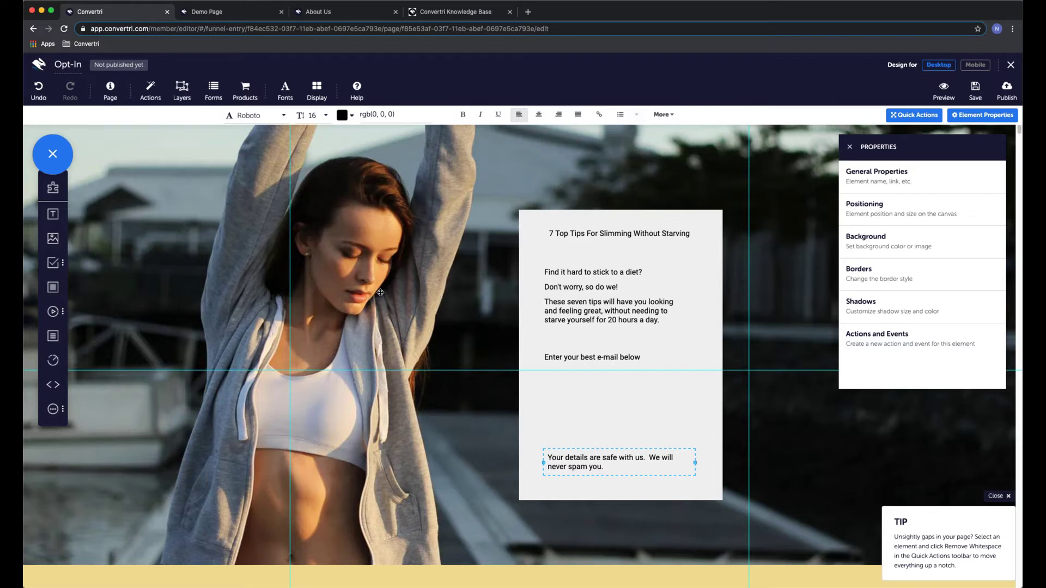
Try rgb(156, 38, 38) and rgb(256, 78, 78) as the text panel's background fill and apply the near-white rgb(251, 251, 251)
{"action": "left_click", "coordinate": [532, 249]}
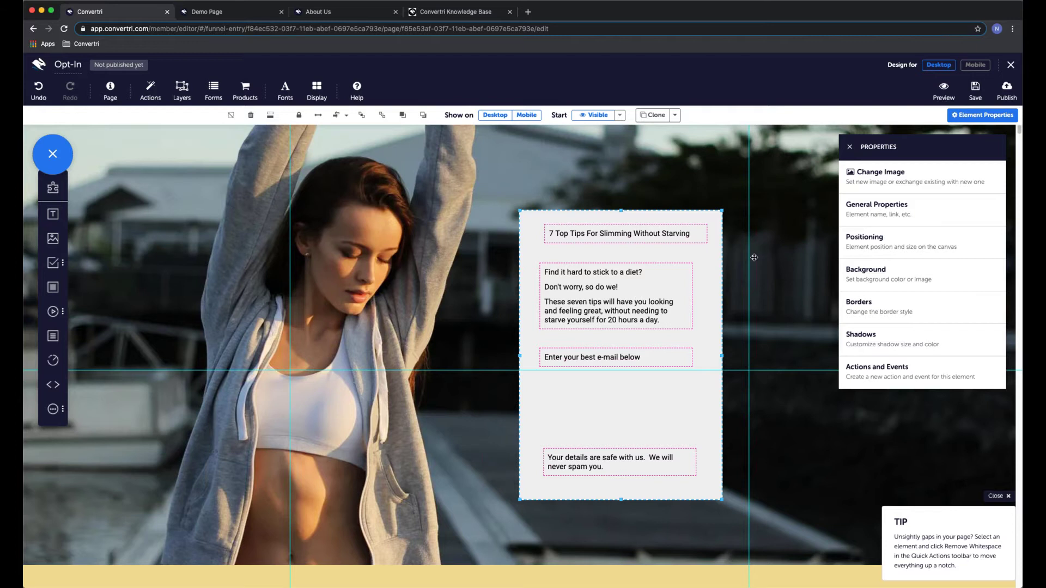
{"action": "left_click", "coordinate": [895, 274]}
{"action": "left_click", "coordinate": [852, 210]}
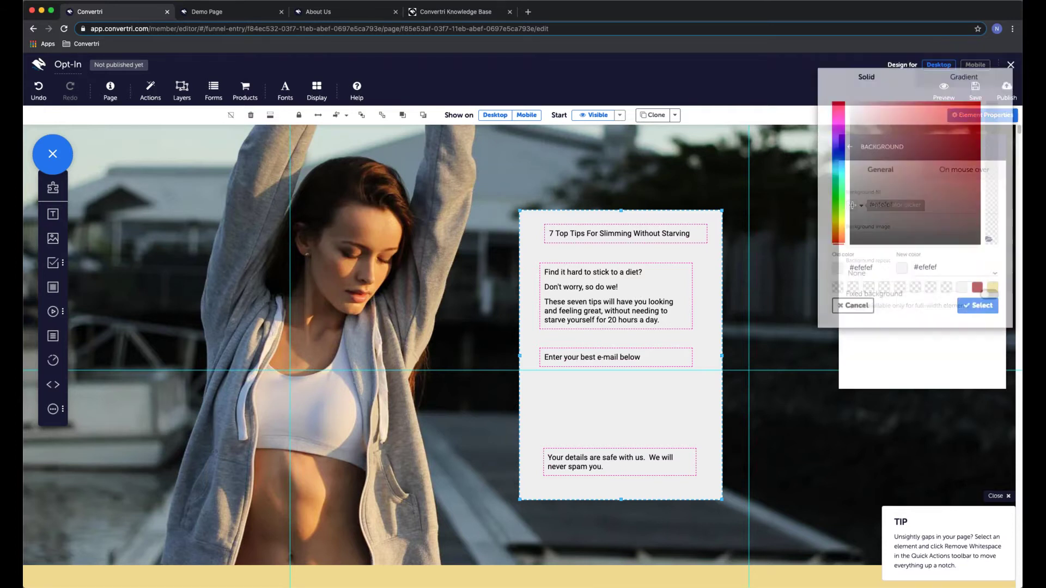
{"action": "mouse_move", "coordinate": [956, 161]}
{"action": "left_mouse_down"}
{"action": "mouse_move", "coordinate": [946, 213]}
{"action": "mouse_move", "coordinate": [949, 191]}
{"action": "left_mouse_up"}
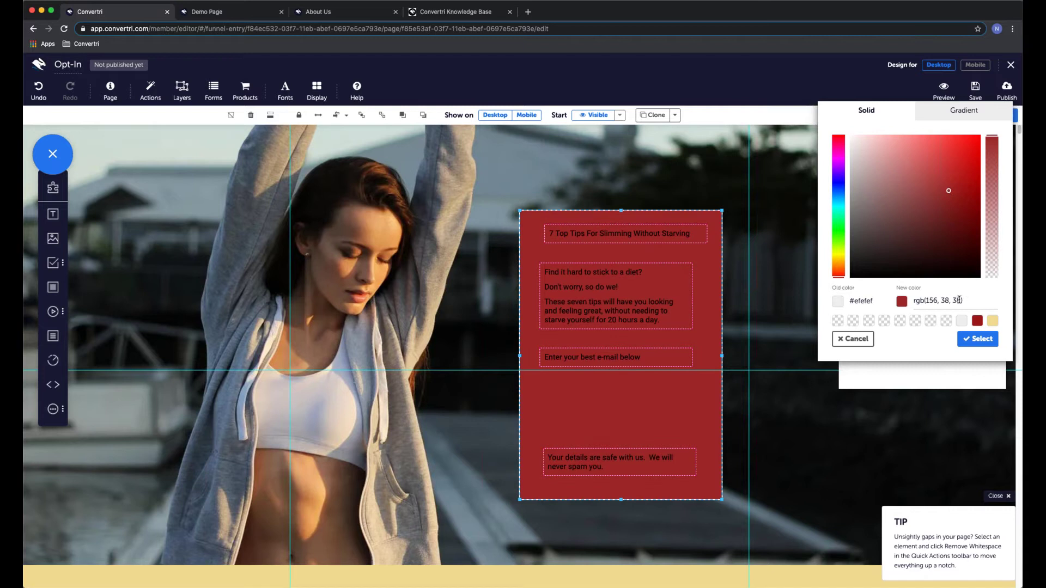
{"action": "left_click_drag", "start_coordinate": [960, 301], "coordinate": [926, 301]}
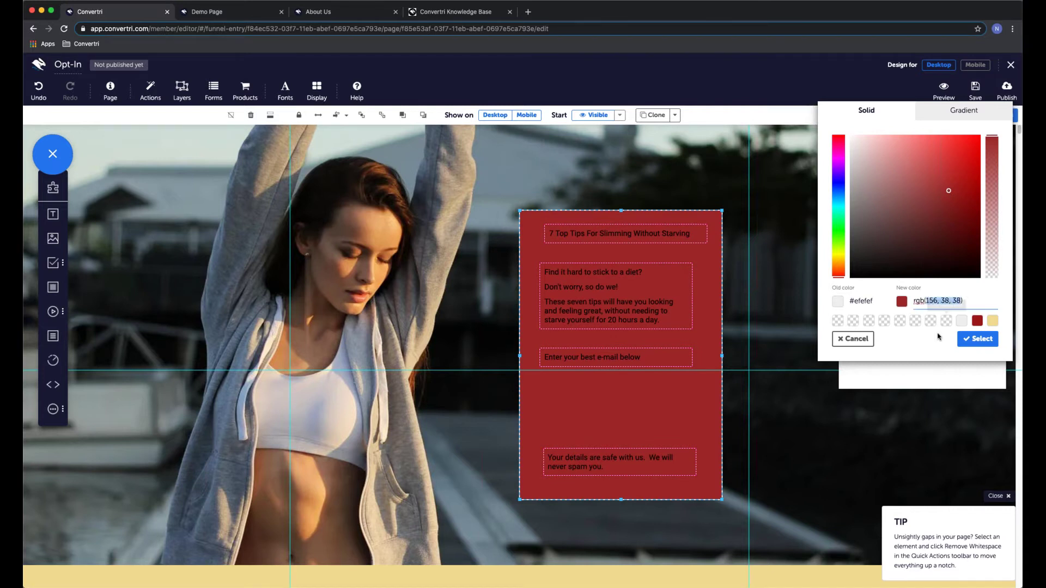
{"action": "type", "text": "256"}
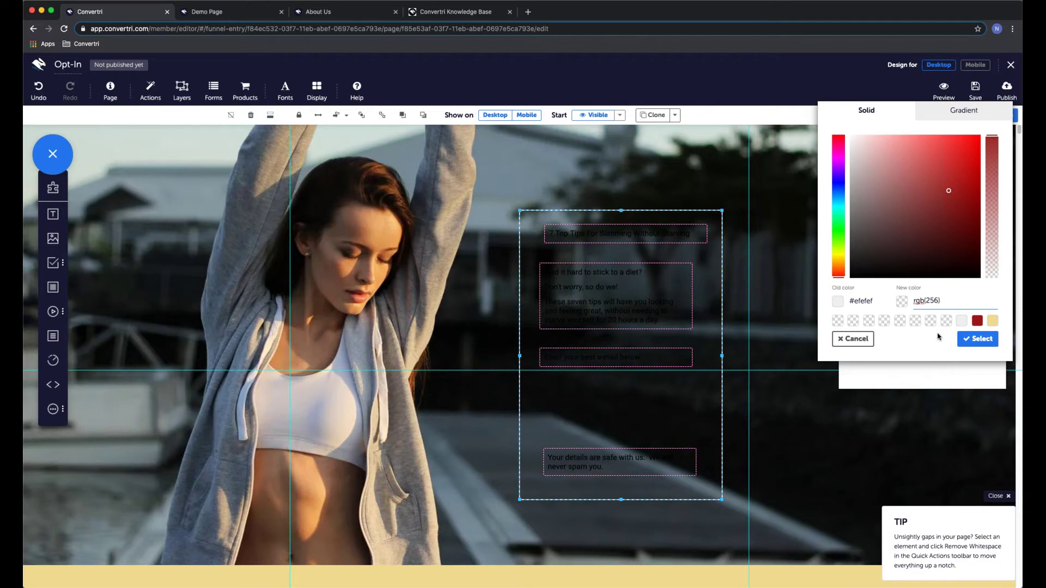
{"action": "type", "text": ", 78, 78"}
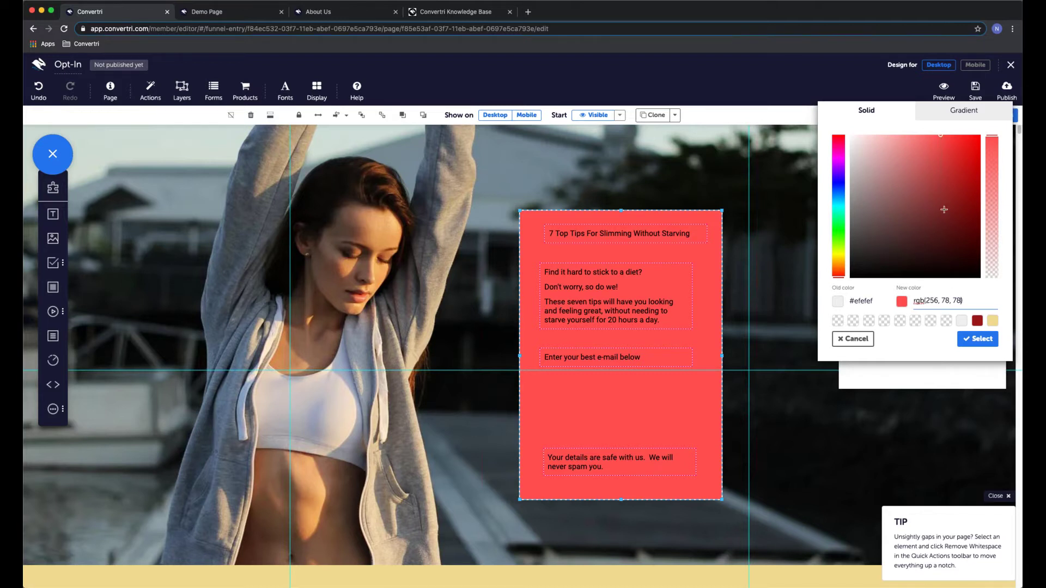
{"action": "left_click_drag", "start_coordinate": [941, 140], "coordinate": [846, 137]}
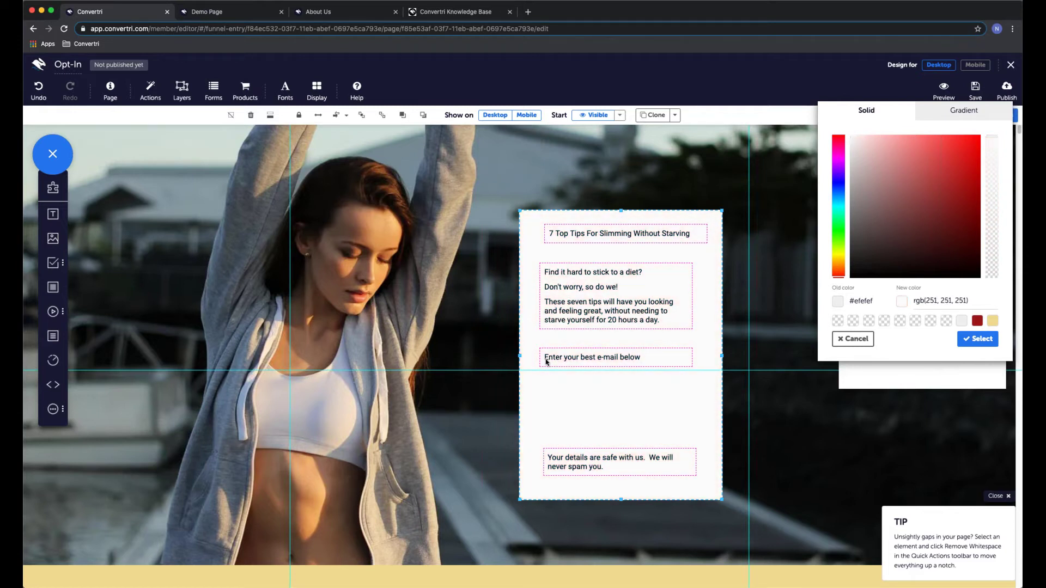
{"action": "left_click", "coordinate": [971, 339]}
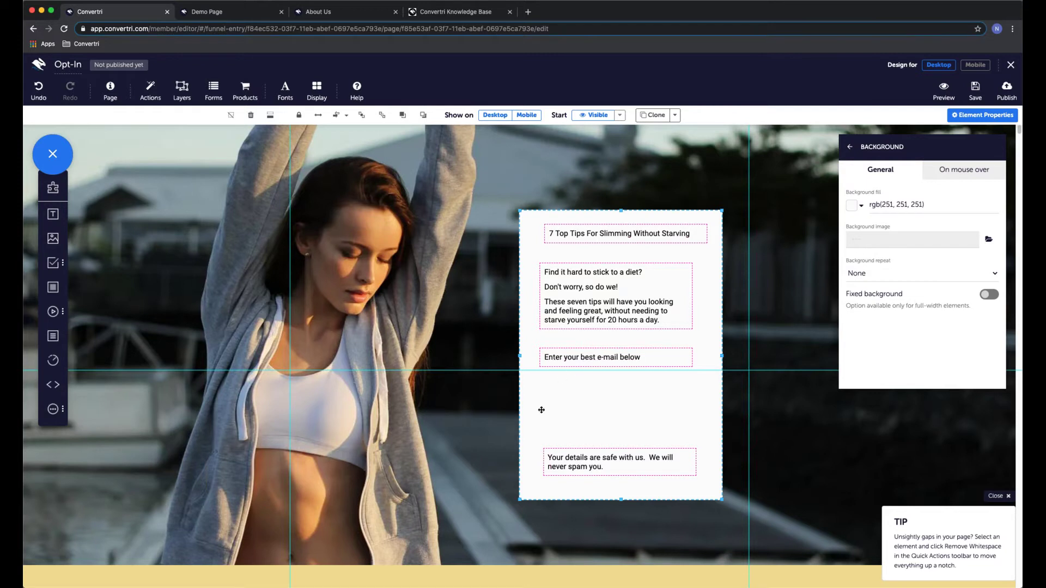
{"action": "left_click", "coordinate": [604, 450]}
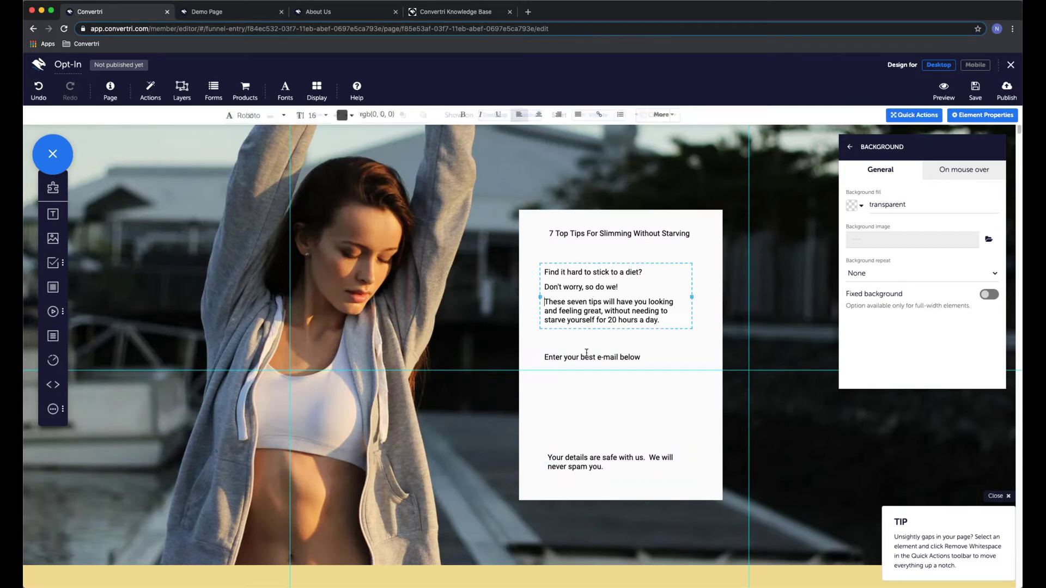
{"action": "left_click", "coordinate": [619, 458]}
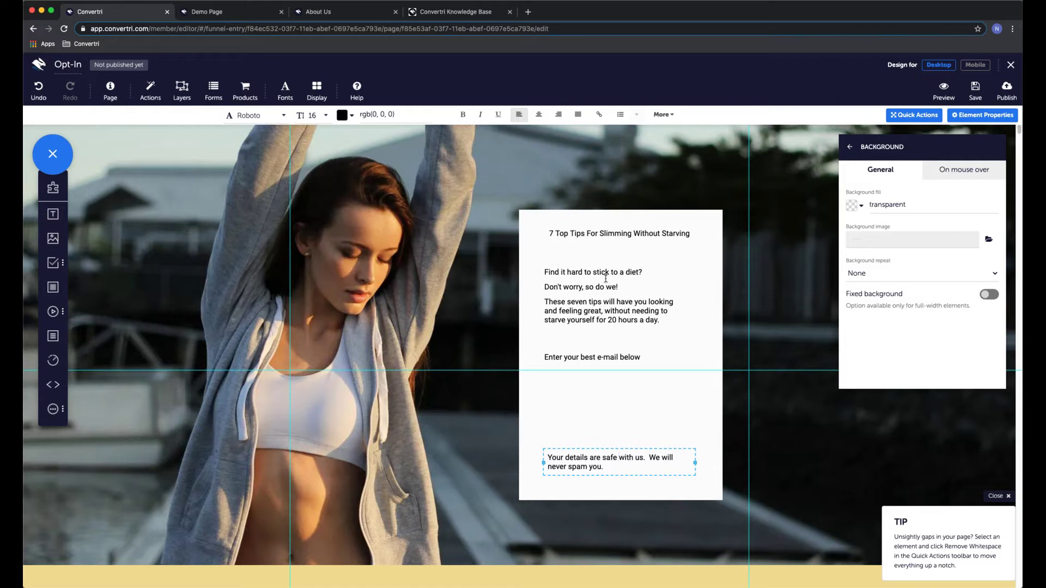
{"action": "left_click", "coordinate": [588, 282]}
{"action": "left_click_drag", "start_coordinate": [661, 322], "coordinate": [546, 270]}
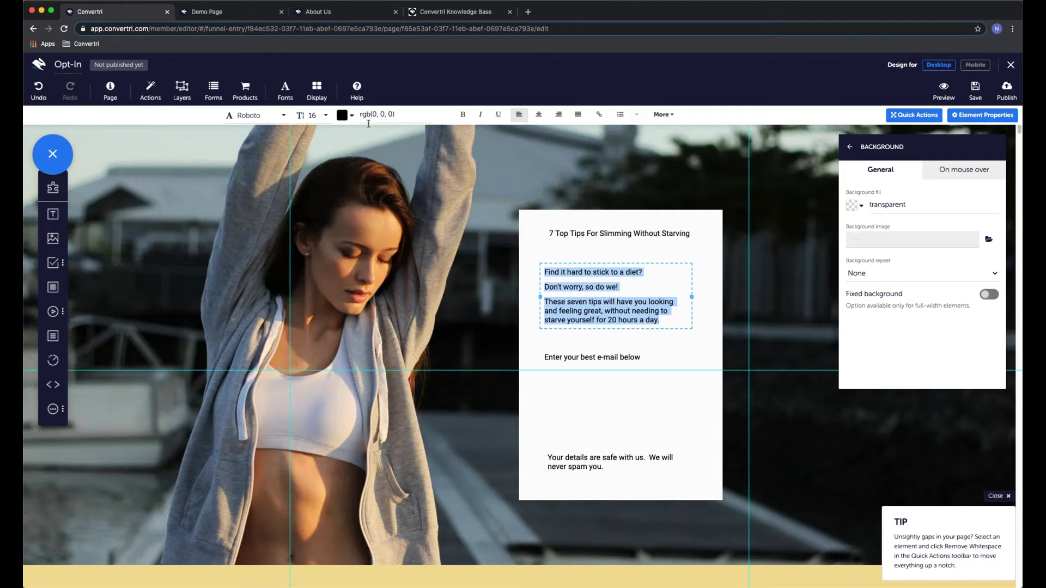
{"action": "left_click", "coordinate": [591, 302]}
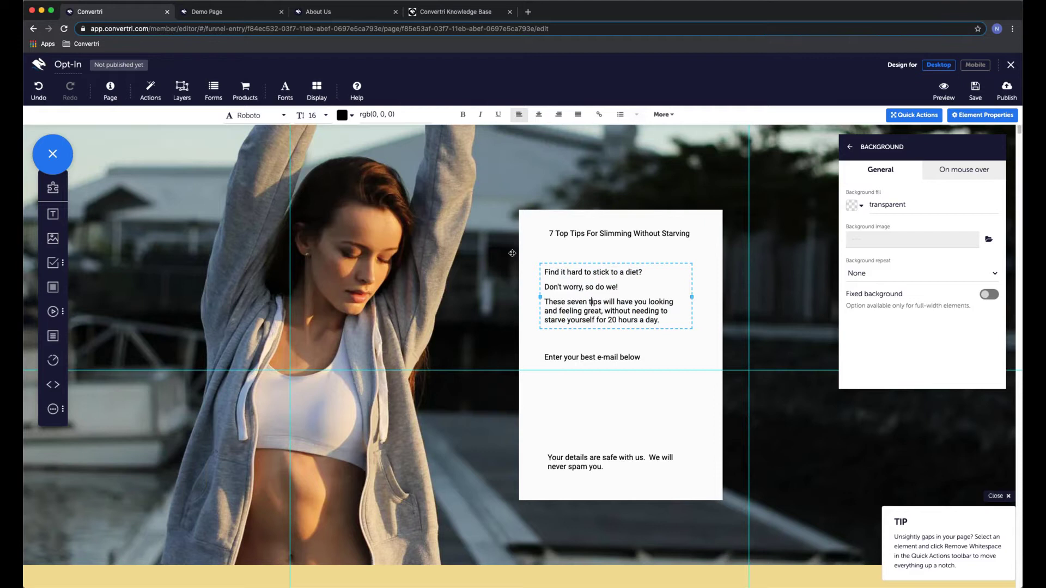
{"action": "left_click", "coordinate": [563, 332]}
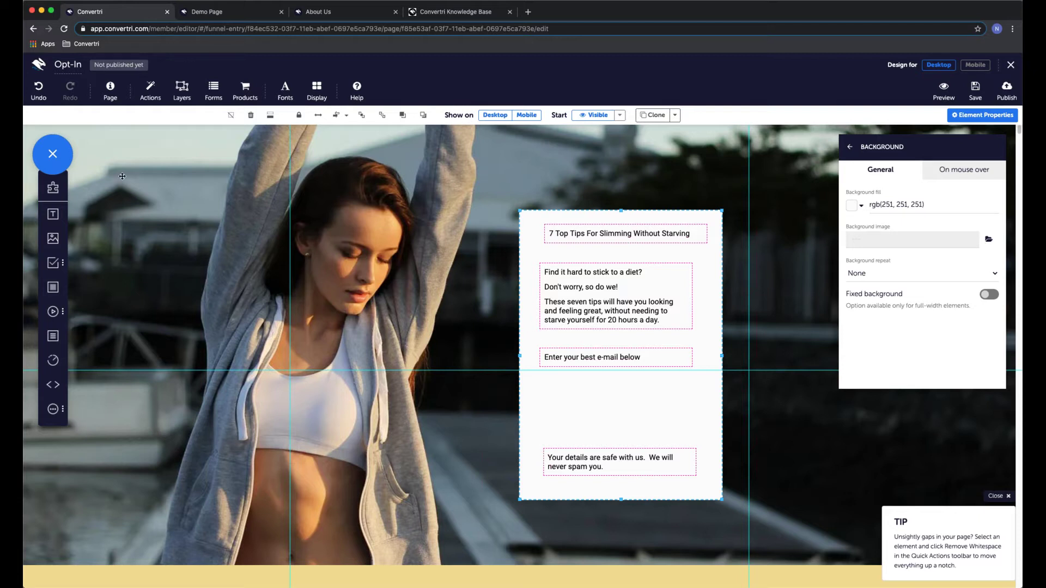
Set the default paragraph font family to Lato in the page's default text styles
{"action": "left_click", "coordinate": [114, 94]}
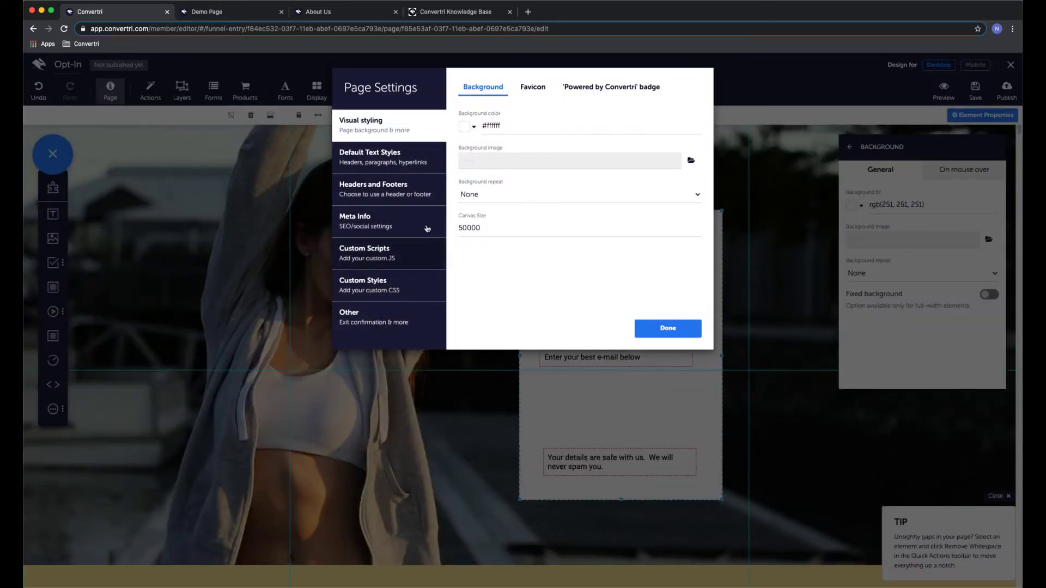
{"action": "left_click", "coordinate": [371, 157]}
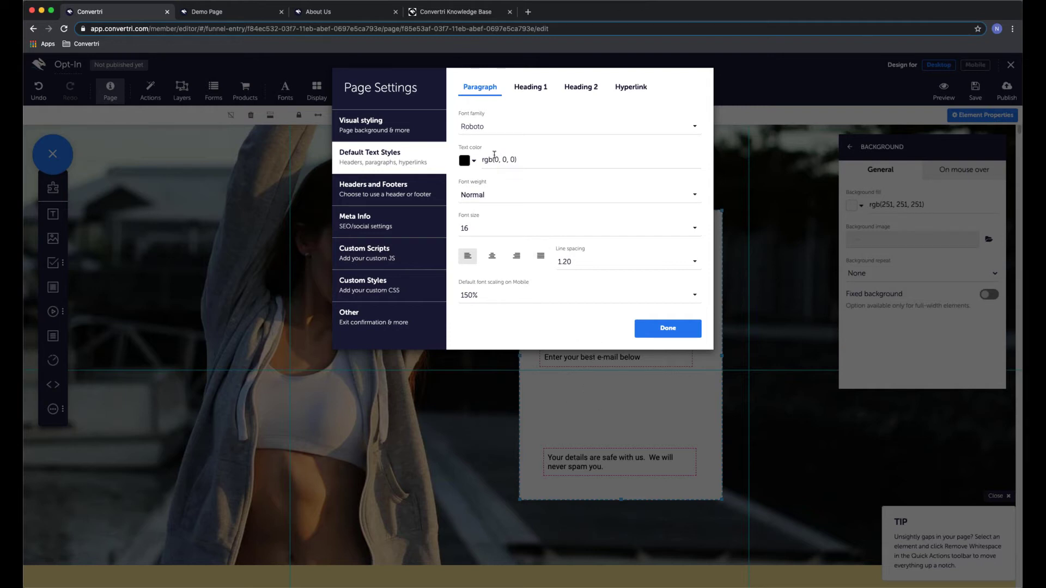
{"action": "left_click", "coordinate": [491, 129]}
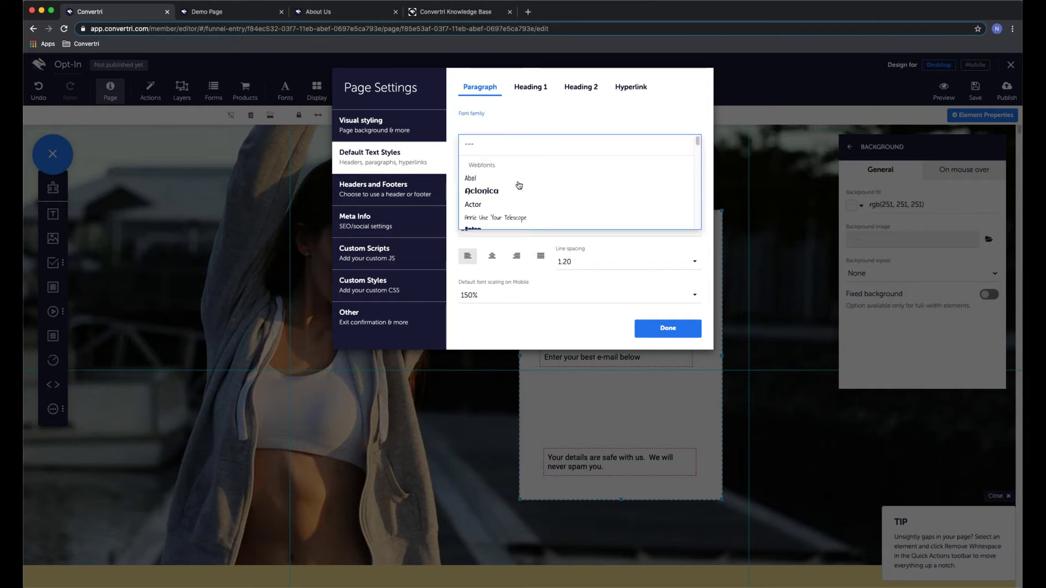
{"action": "scroll", "coordinate": [525, 188], "scroll_direction": "down", "scroll_amount": 2}
{"action": "scroll", "coordinate": [525, 187], "scroll_direction": "down", "scroll_amount": 10}
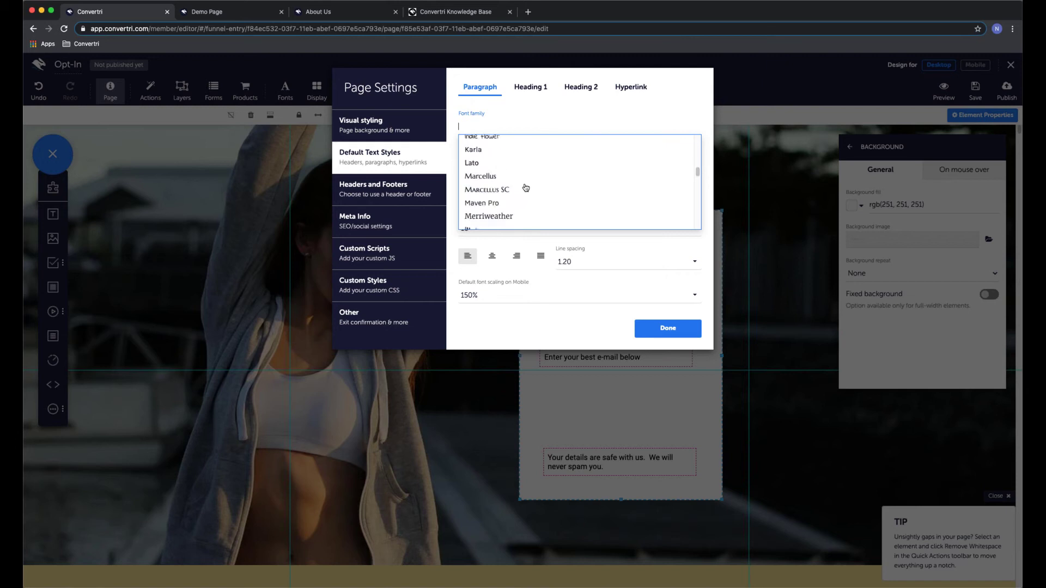
{"action": "scroll", "coordinate": [525, 187], "scroll_direction": "up", "scroll_amount": 2}
{"action": "left_click", "coordinate": [471, 169]}
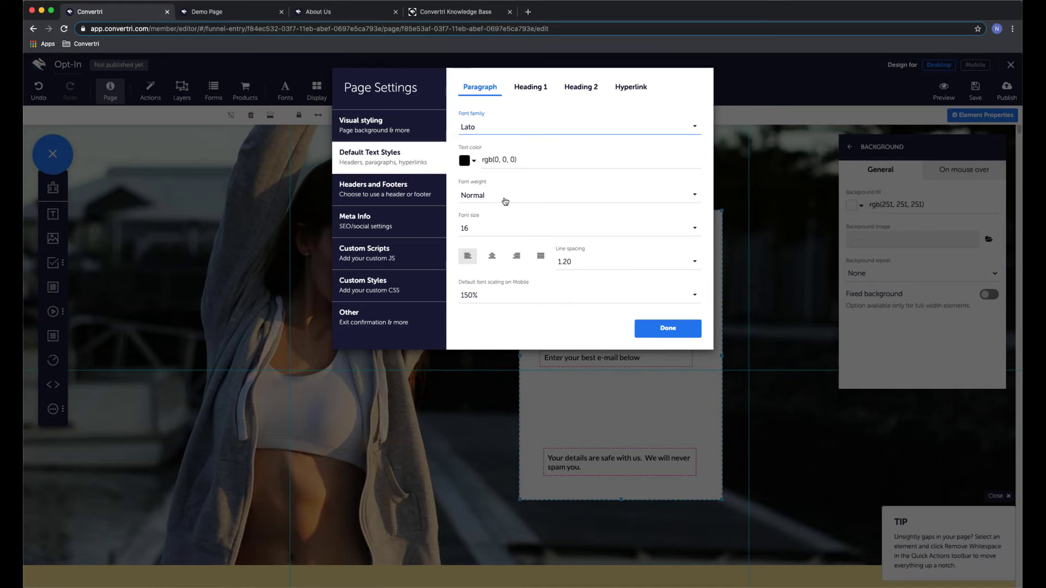
Set the default paragraph line spacing to 1.80 and apply the page settings
{"action": "left_click", "coordinate": [662, 266]}
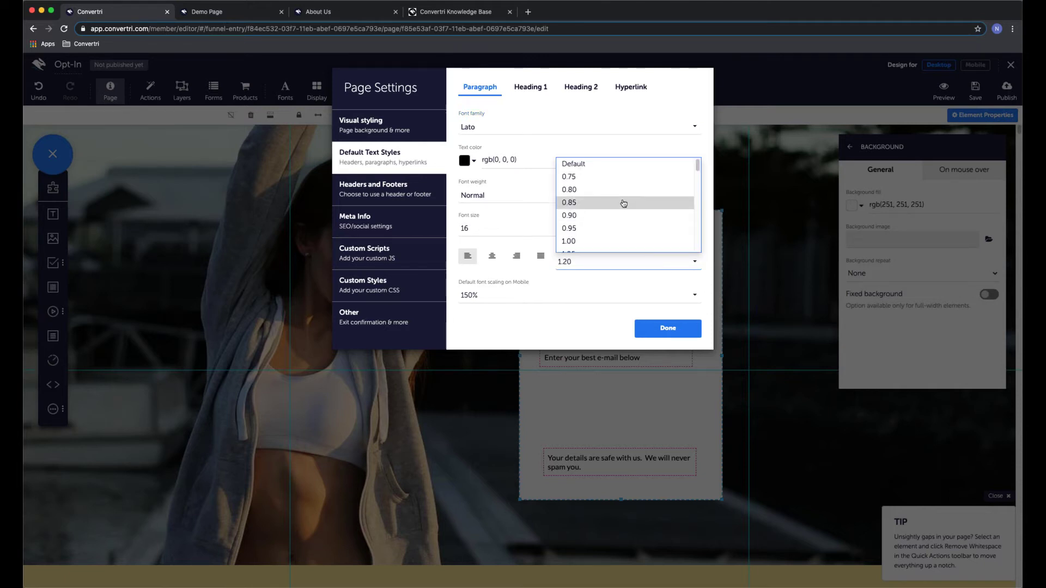
{"action": "scroll", "coordinate": [625, 204], "scroll_direction": "down", "scroll_amount": 3}
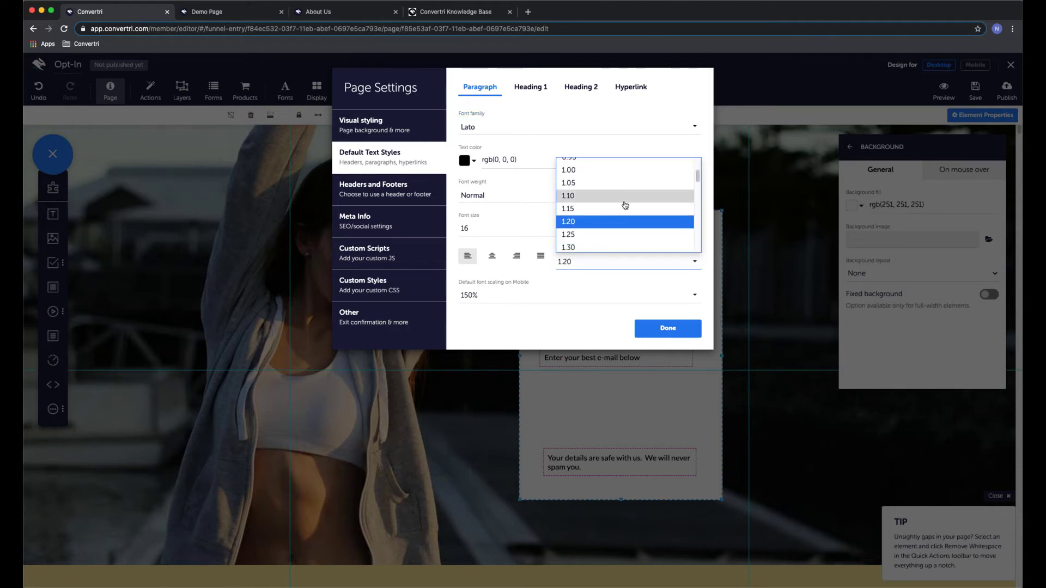
{"action": "scroll", "coordinate": [625, 205], "scroll_direction": "down", "scroll_amount": 2}
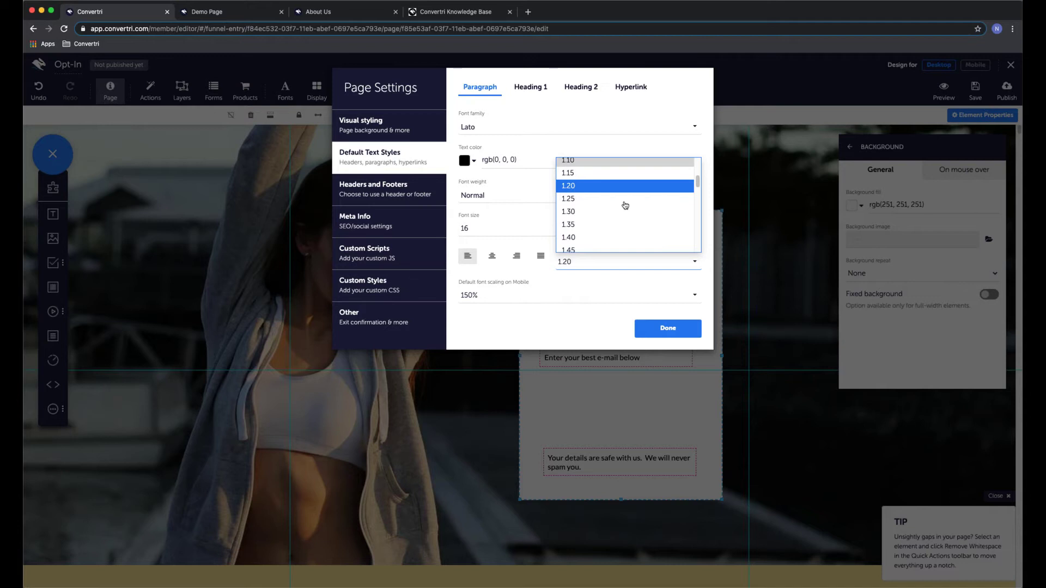
{"action": "scroll", "coordinate": [627, 204], "scroll_direction": "down", "scroll_amount": 3}
{"action": "scroll", "coordinate": [626, 203], "scroll_direction": "down", "scroll_amount": 4}
{"action": "left_click", "coordinate": [570, 205]}
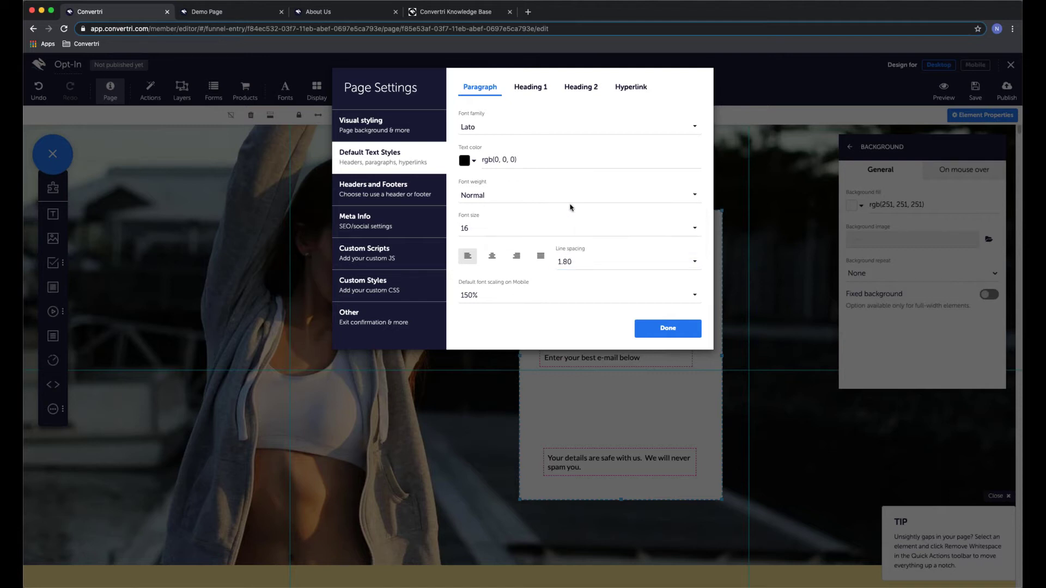
{"action": "left_click", "coordinate": [669, 328]}
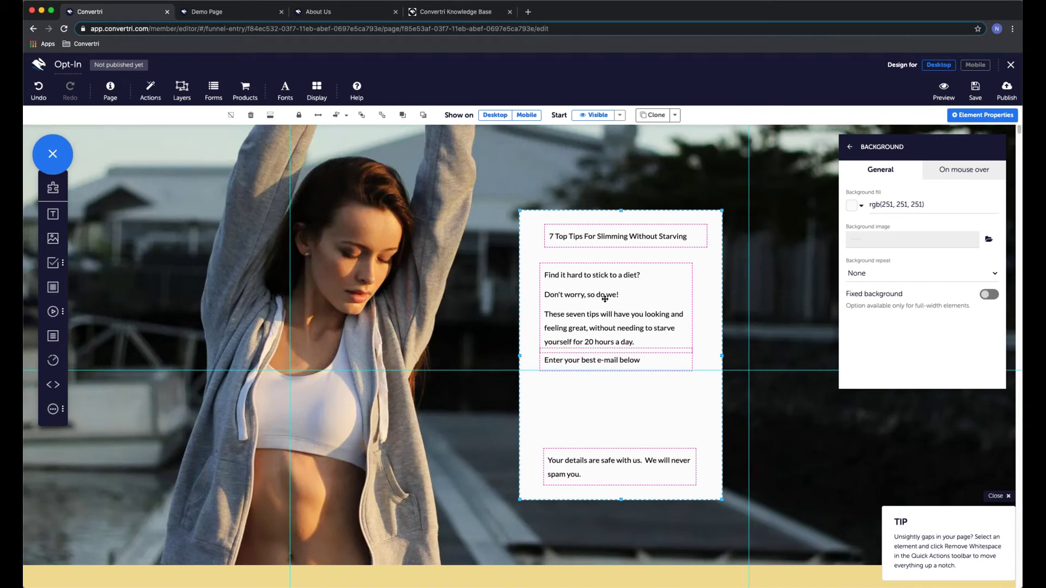
Move the "Enter your best e-mail below" text lower in the panel, clear of the three paragraphs above it
{"action": "left_click", "coordinate": [590, 362]}
{"action": "left_click_drag", "start_coordinate": [594, 373], "coordinate": [597, 395]}
{"action": "left_click", "coordinate": [590, 328]}
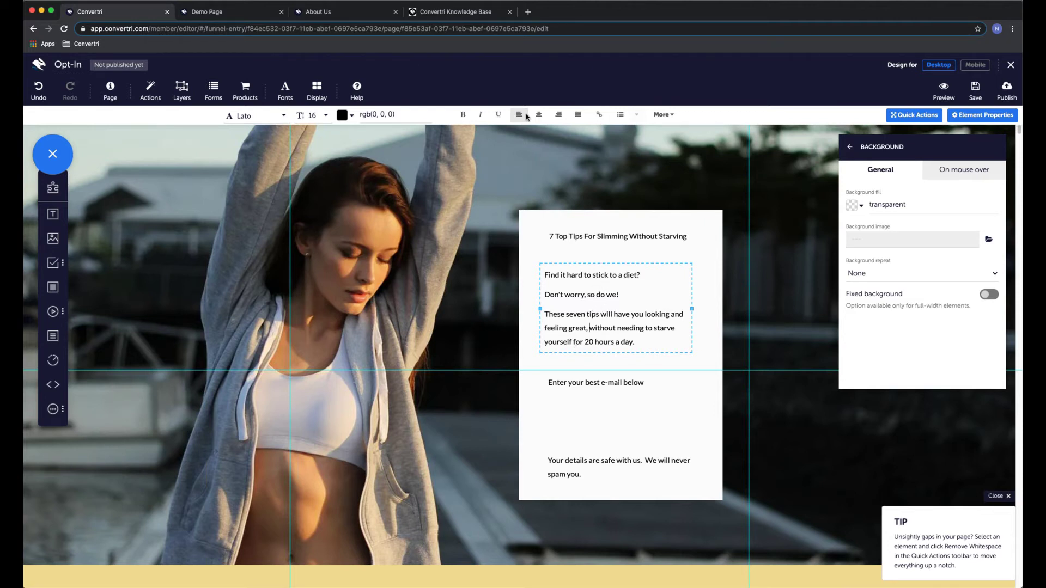
Try the script font Montez as the page's default paragraph font and check it on the panel texts
{"action": "left_click", "coordinate": [110, 90]}
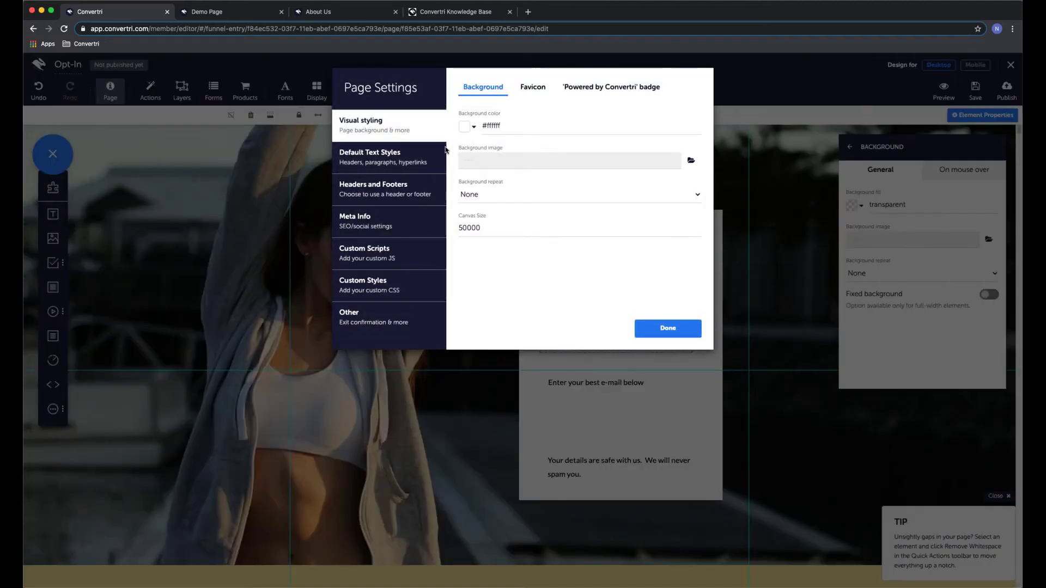
{"action": "left_click", "coordinate": [398, 164]}
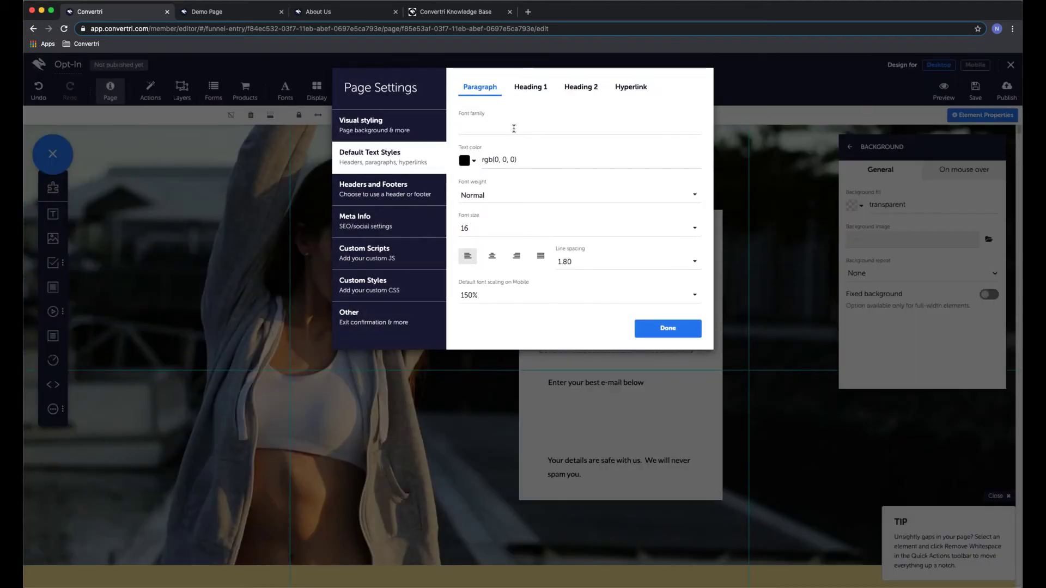
{"action": "left_click", "coordinate": [514, 129]}
{"action": "scroll", "coordinate": [598, 198], "scroll_direction": "down", "scroll_amount": 10}
{"action": "scroll", "coordinate": [592, 201], "scroll_direction": "up", "scroll_amount": 3}
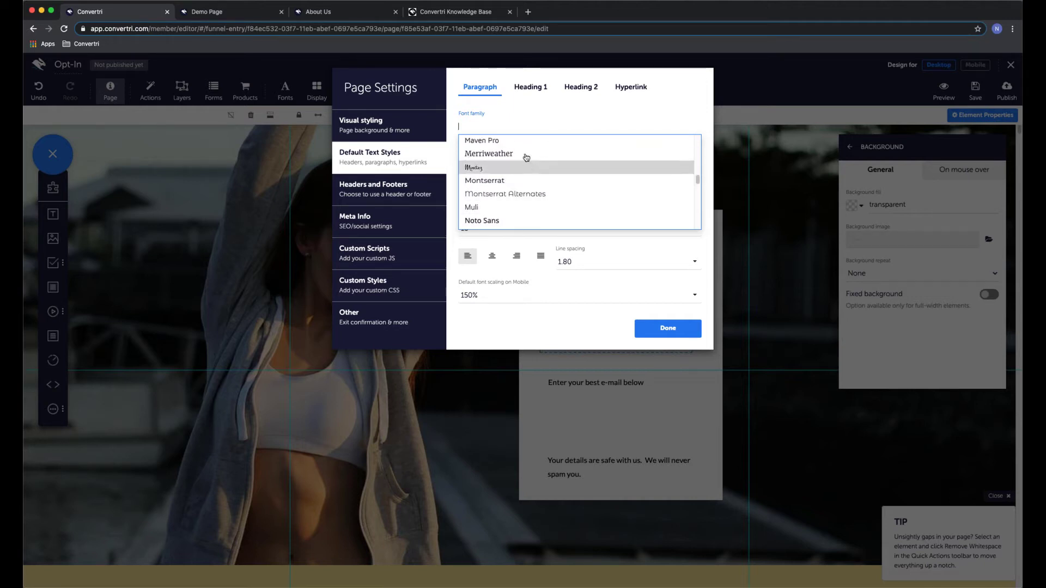
{"action": "left_click", "coordinate": [493, 170]}
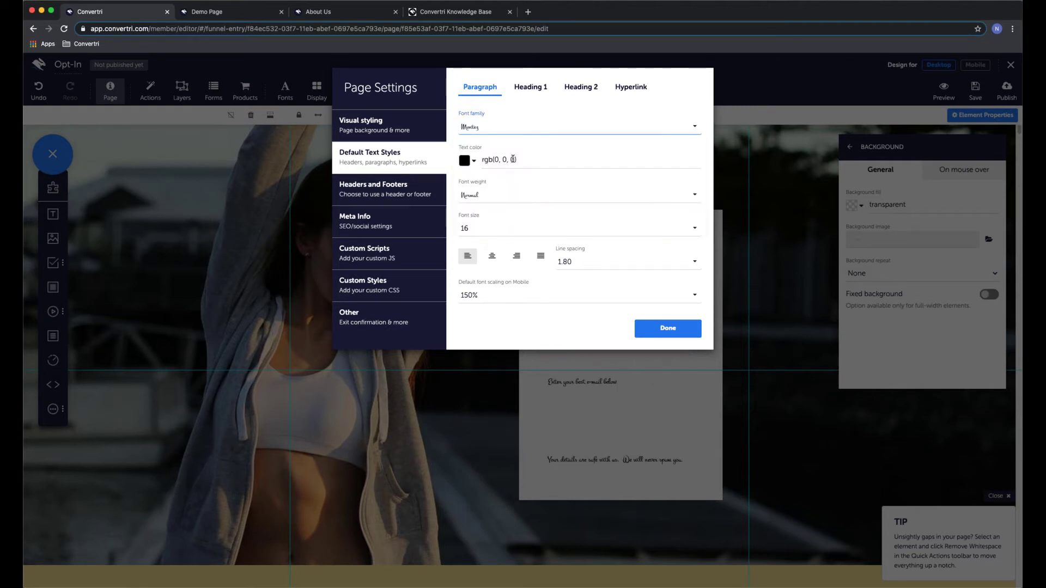
{"action": "left_click", "coordinate": [679, 334]}
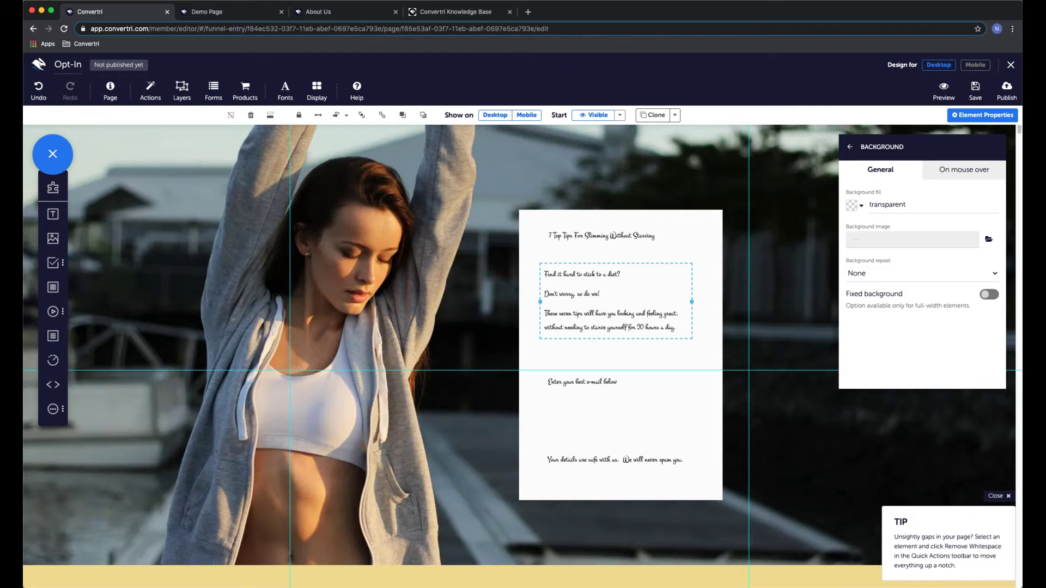
{"action": "left_click", "coordinate": [597, 282]}
{"action": "left_click", "coordinate": [565, 238]}
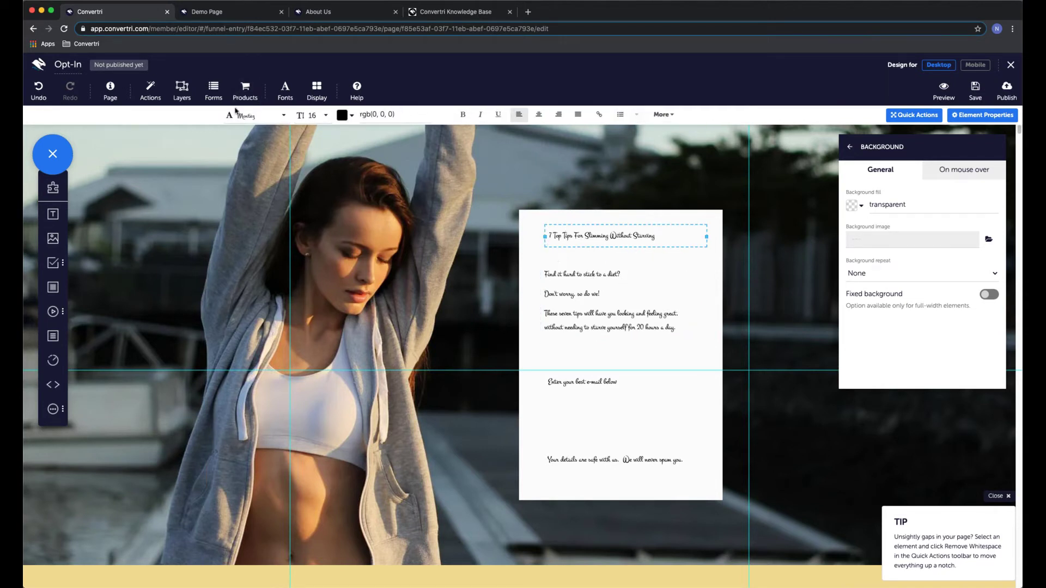
Change the page's default paragraph font family back to Lato
{"action": "left_click", "coordinate": [110, 93]}
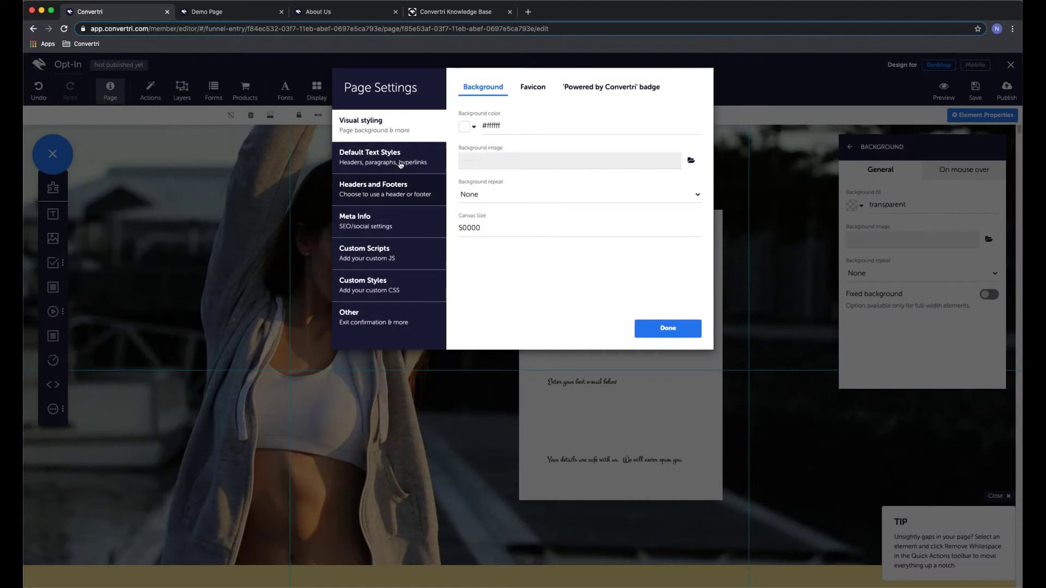
{"action": "left_click", "coordinate": [382, 157]}
{"action": "left_click", "coordinate": [514, 129]}
{"action": "scroll", "coordinate": [516, 185], "scroll_direction": "down", "scroll_amount": 10}
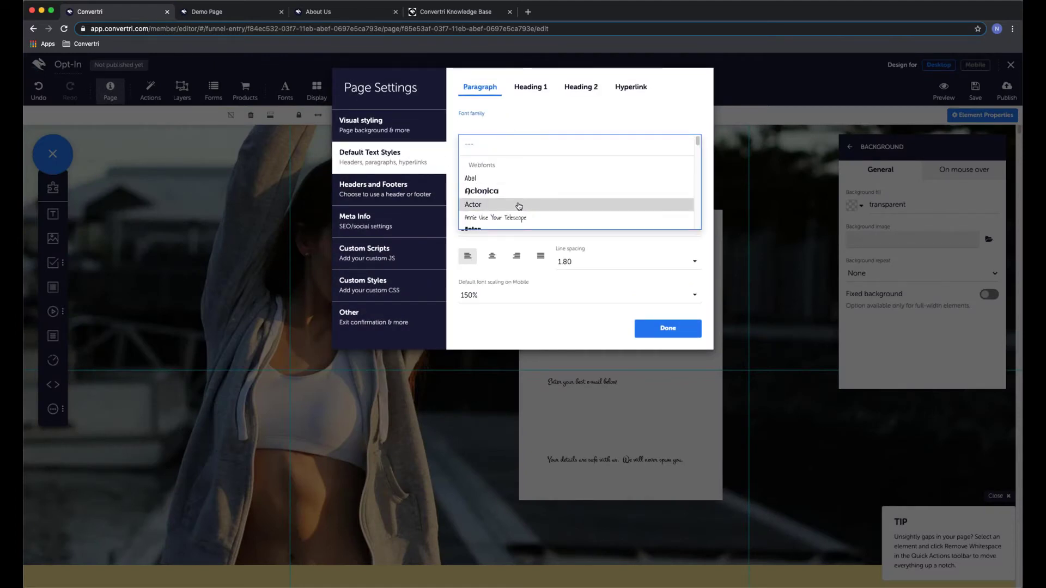
{"action": "scroll", "coordinate": [515, 186], "scroll_direction": "up", "scroll_amount": 3}
{"action": "left_click", "coordinate": [506, 143]}
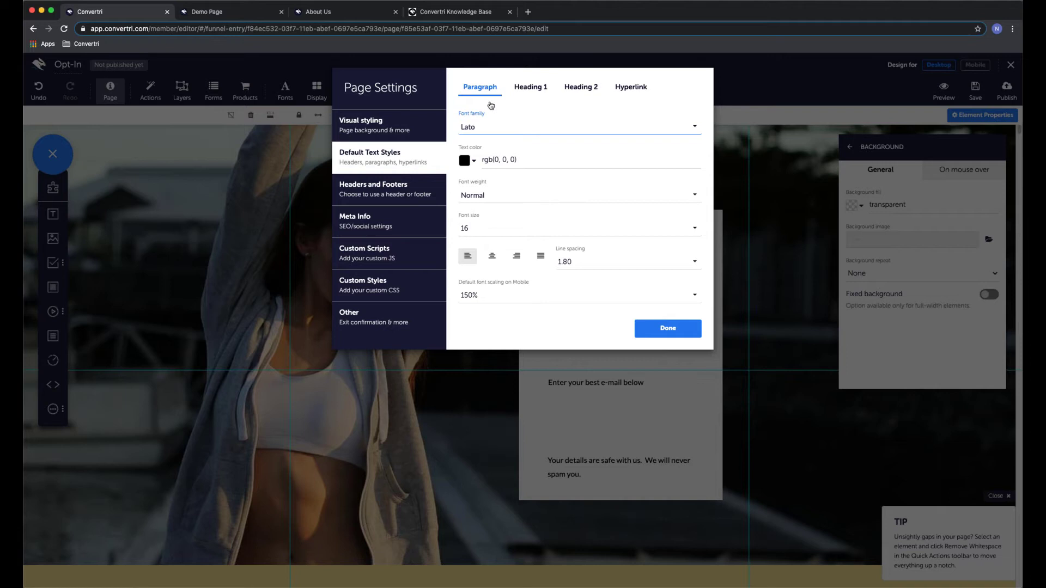
Set the default Heading 1 font family to Noto Sans
{"action": "left_click", "coordinate": [527, 90]}
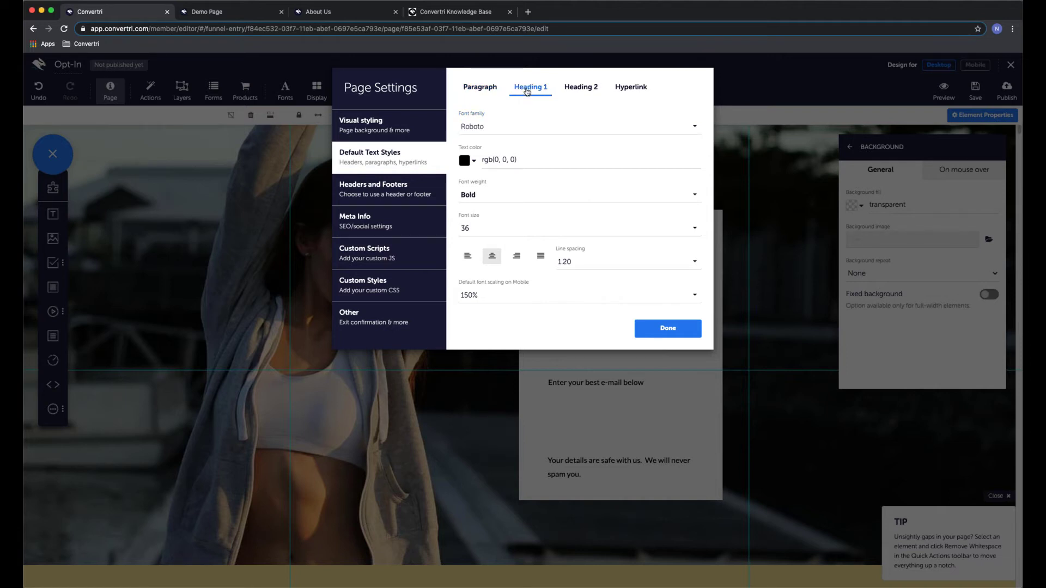
{"action": "left_click", "coordinate": [562, 129]}
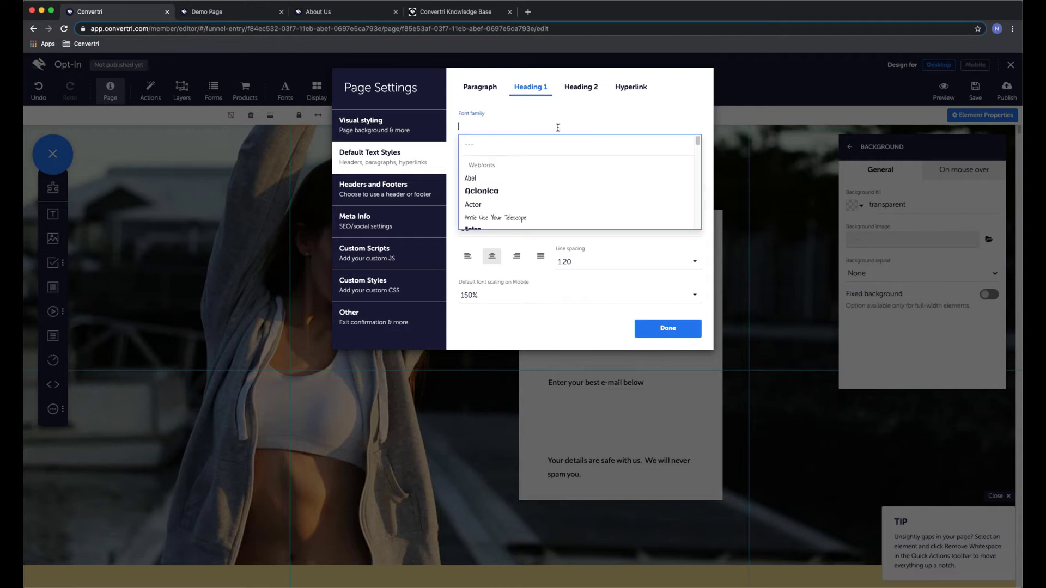
{"action": "scroll", "coordinate": [541, 198], "scroll_direction": "down", "scroll_amount": 5}
{"action": "scroll", "coordinate": [541, 198], "scroll_direction": "down", "scroll_amount": 10}
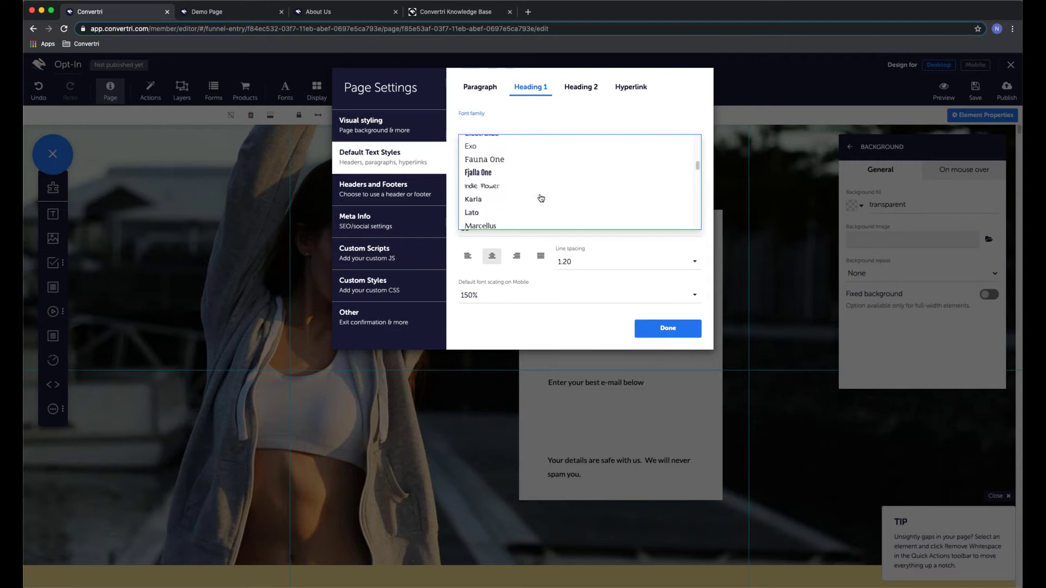
{"action": "left_click", "coordinate": [492, 167]}
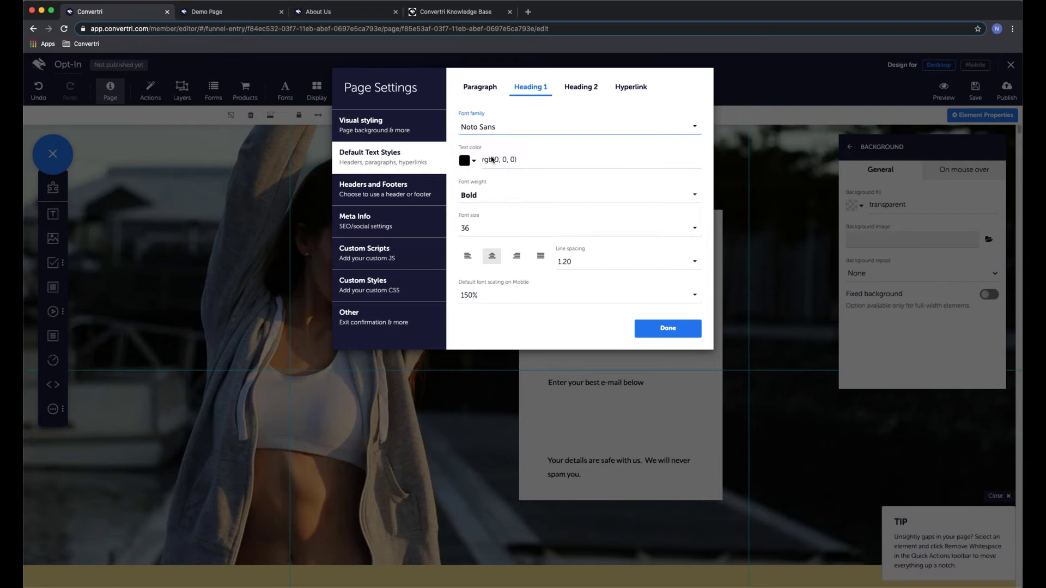
Set the default Heading 1 font size to 24 and apply the page settings
{"action": "left_click", "coordinate": [484, 232]}
{"action": "scroll", "coordinate": [499, 181], "scroll_direction": "down", "scroll_amount": 1}
{"action": "scroll", "coordinate": [501, 182], "scroll_direction": "down", "scroll_amount": 3}
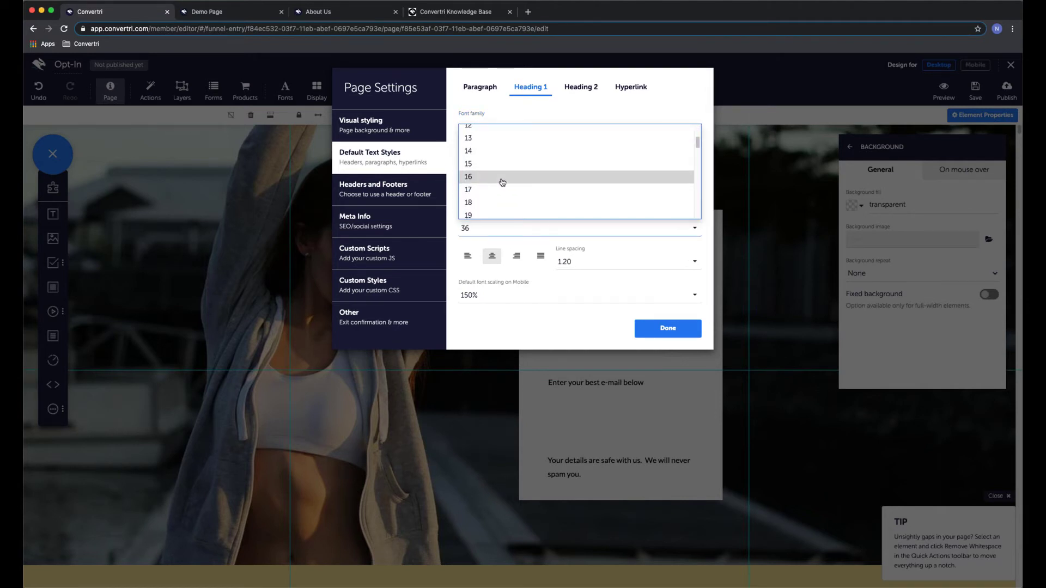
{"action": "scroll", "coordinate": [502, 183], "scroll_direction": "down", "scroll_amount": 3}
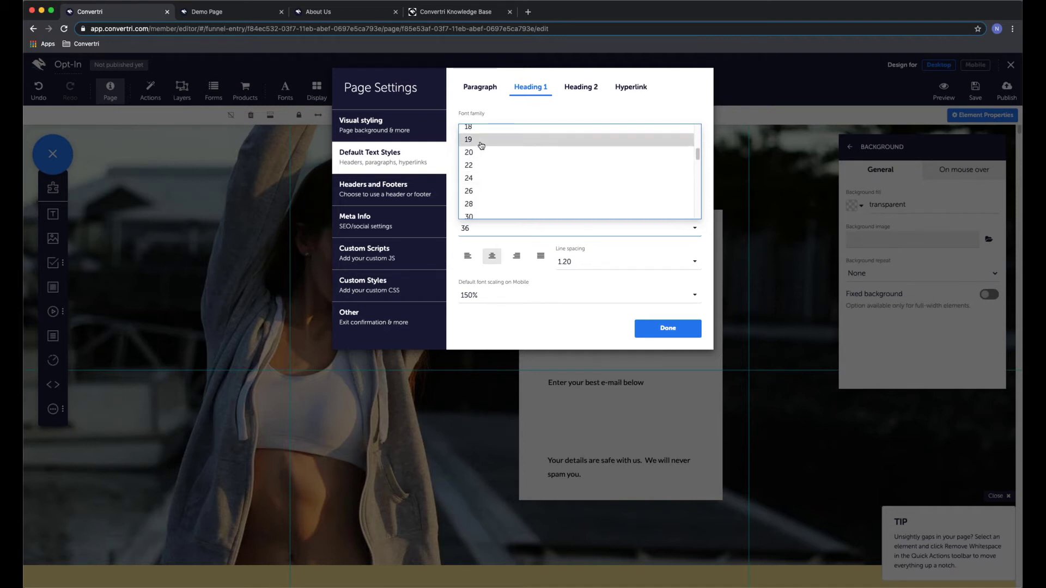
{"action": "left_click", "coordinate": [486, 177]}
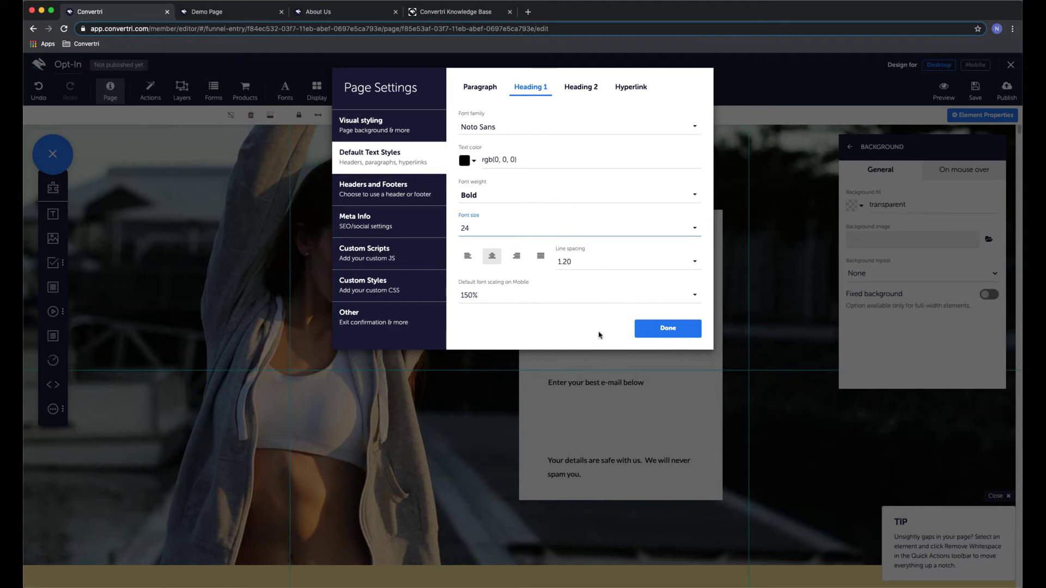
{"action": "left_click", "coordinate": [666, 329]}
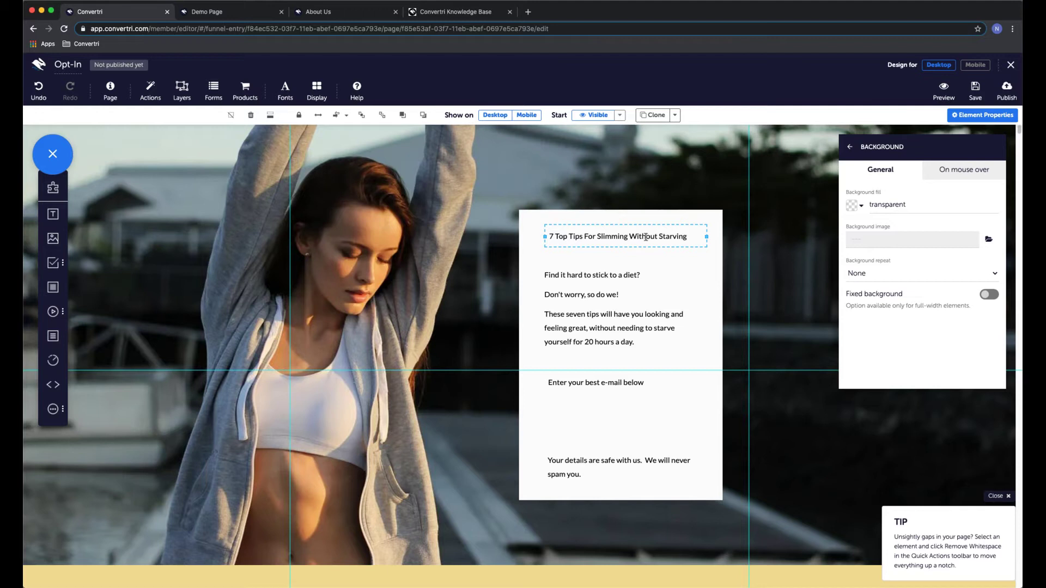
Apply the Heading 1 style to the "7 Top Tips For Slimming Without Starving" text
{"action": "left_click", "coordinate": [605, 237]}
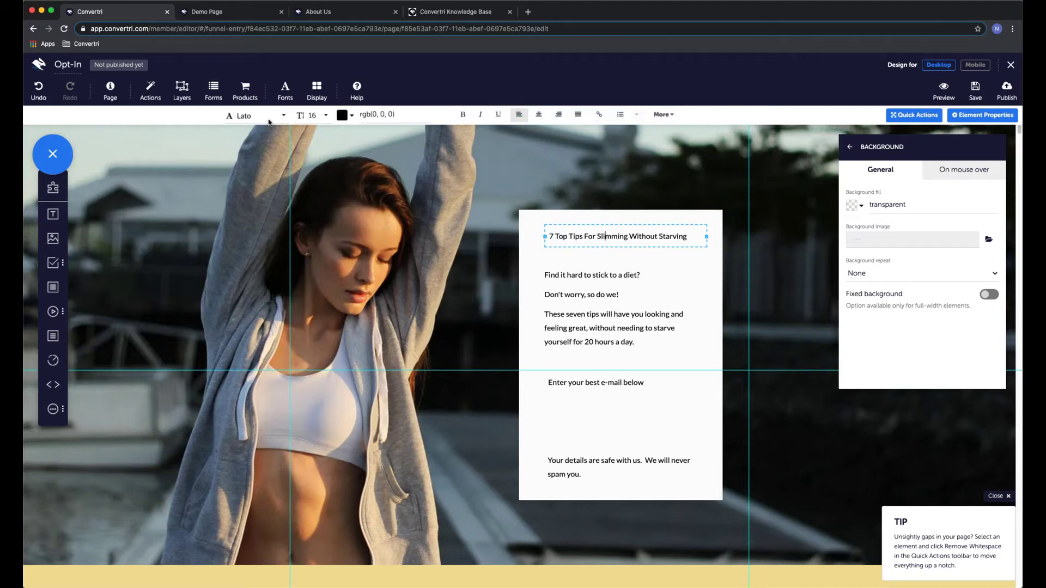
{"action": "left_click", "coordinate": [673, 116]}
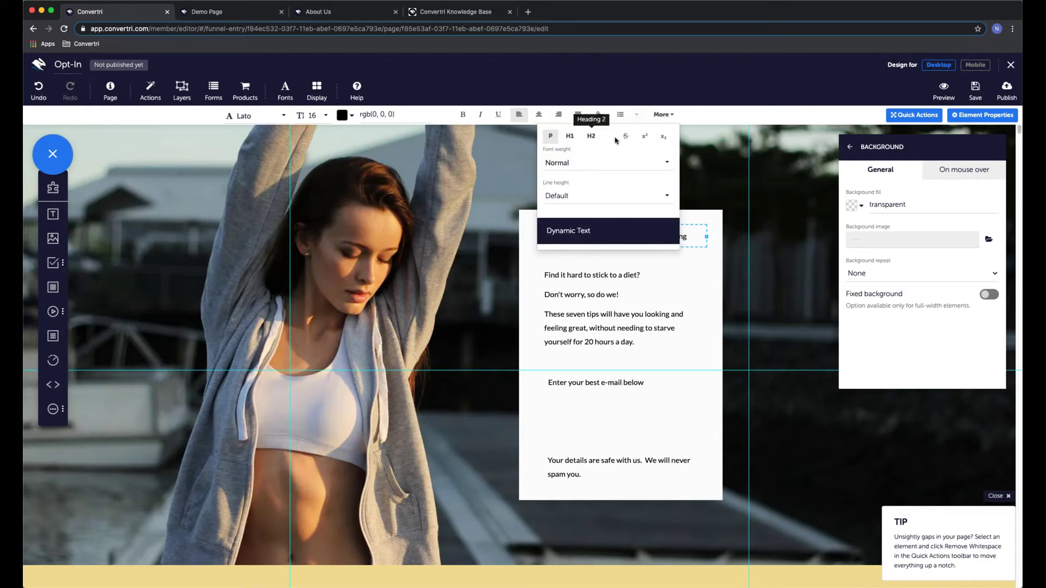
{"action": "left_click", "coordinate": [570, 136]}
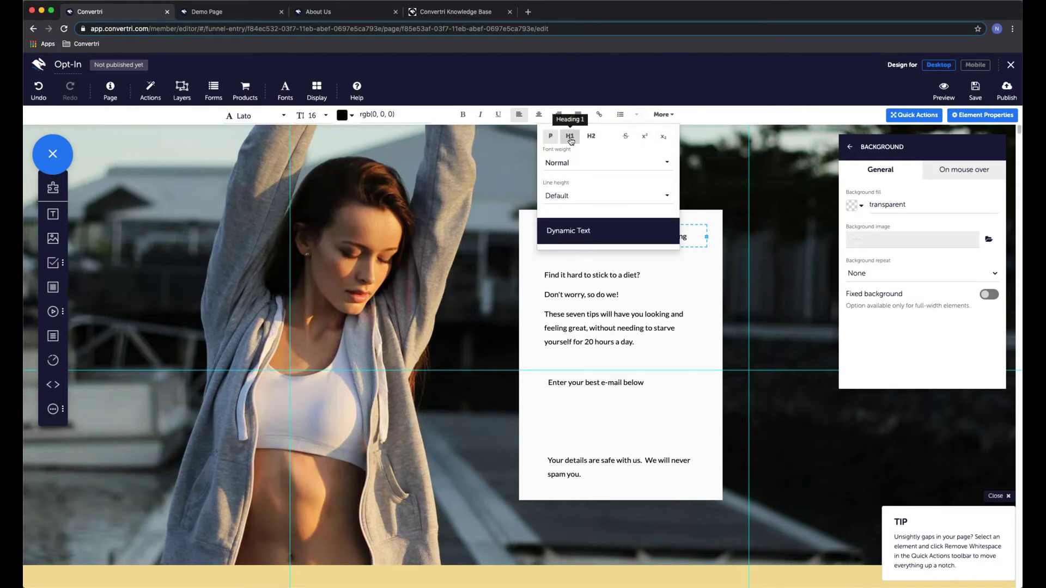
{"action": "left_click", "coordinate": [651, 237]}
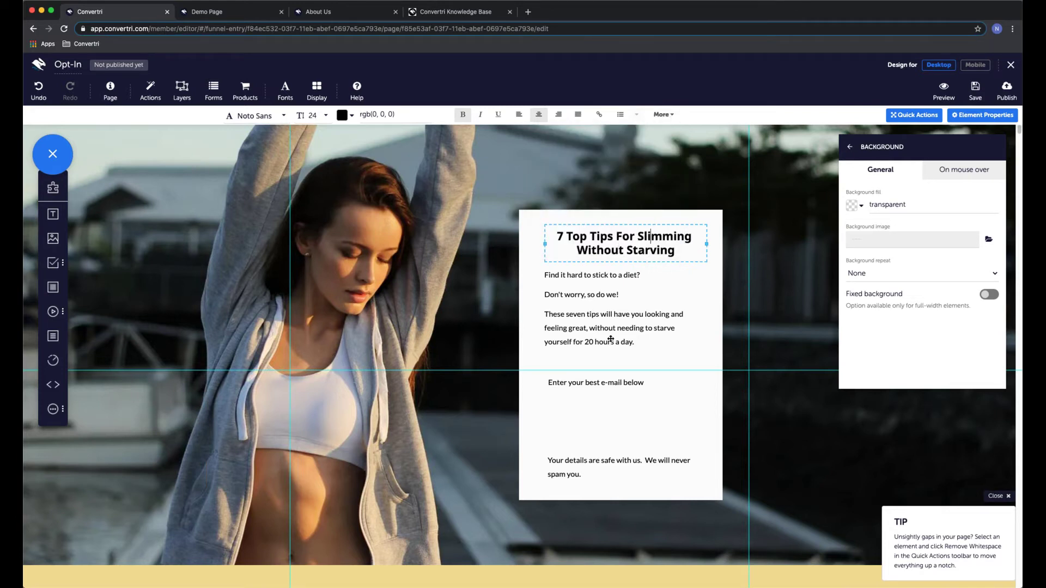
Set the "Enter your best e-mail below" text to font size 12 and centre it
{"action": "left_click", "coordinate": [587, 384]}
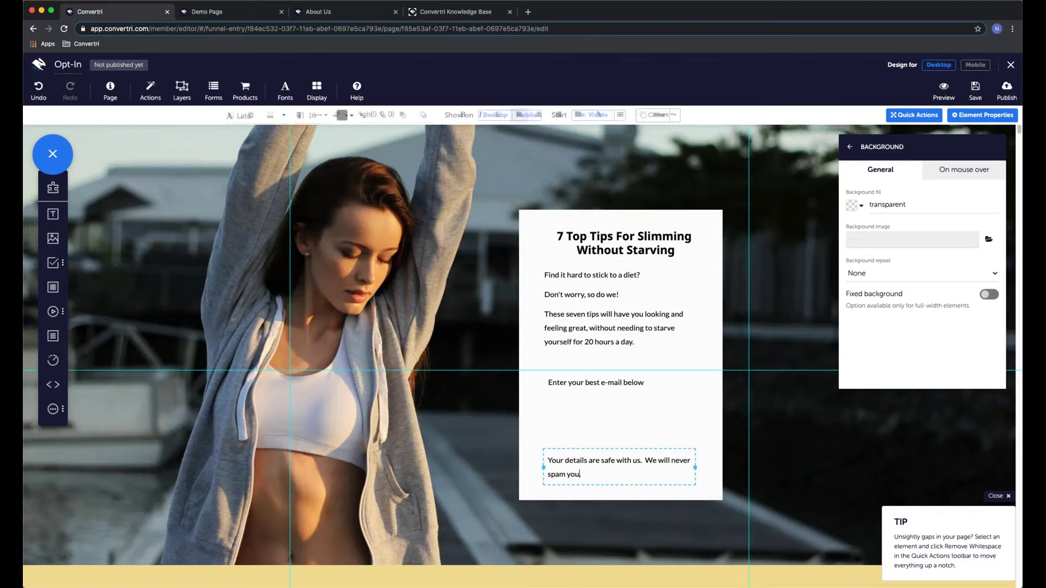
{"action": "left_click_drag", "start_coordinate": [645, 383], "coordinate": [550, 383]}
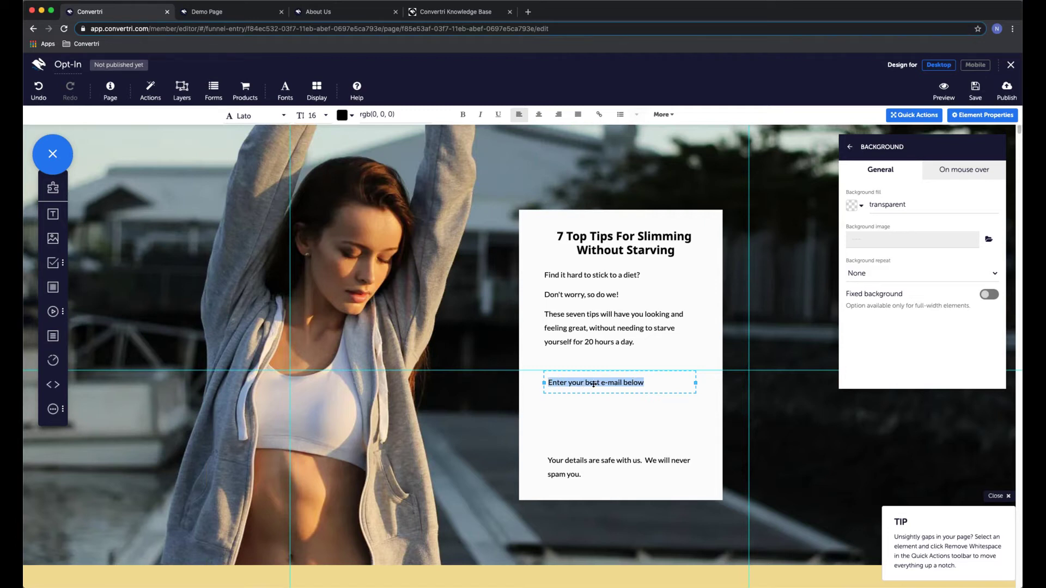
{"action": "left_click", "coordinate": [325, 115]}
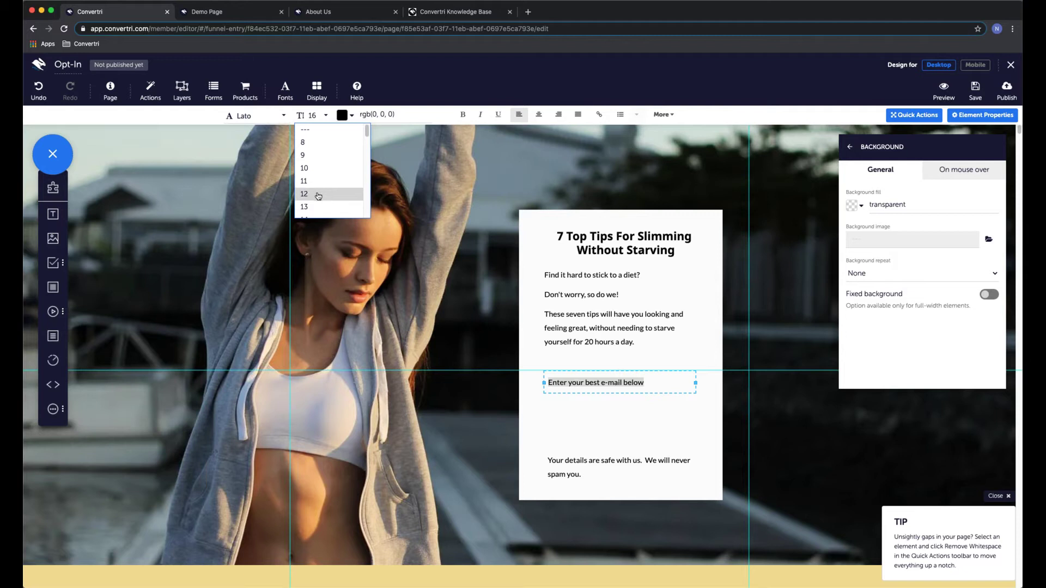
{"action": "left_click", "coordinate": [319, 198]}
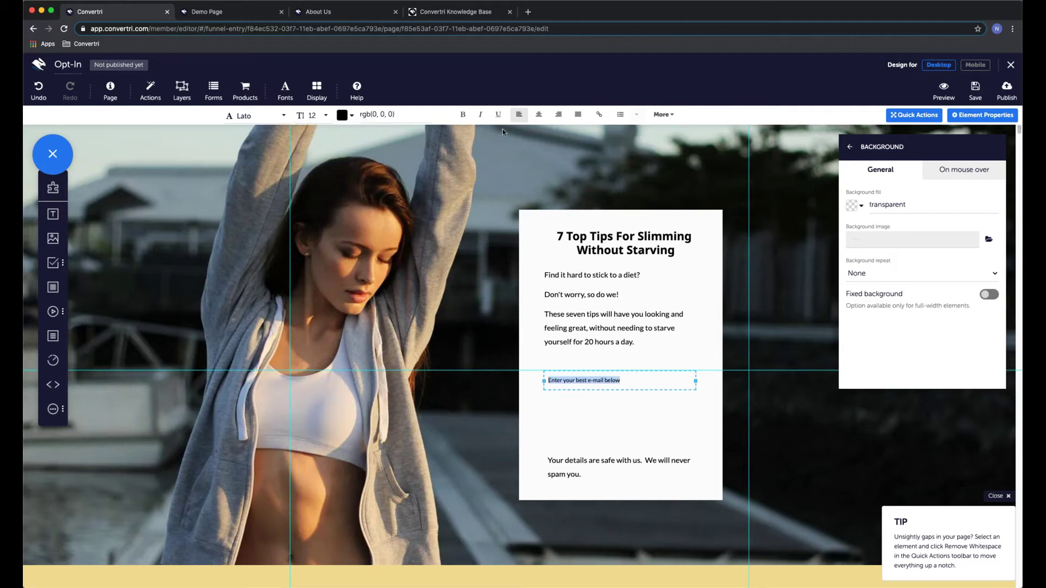
{"action": "left_click", "coordinate": [537, 117]}
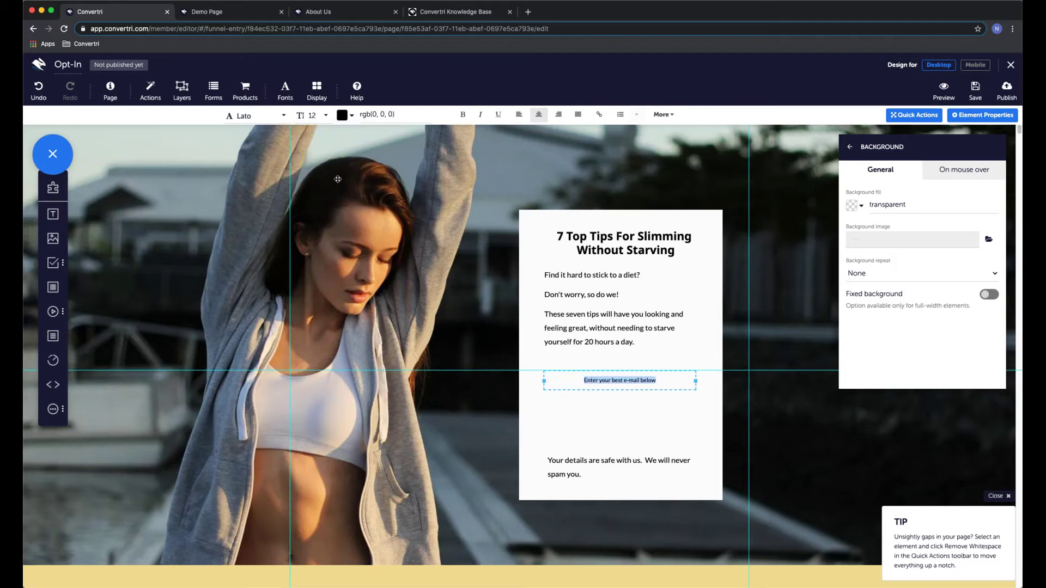
Set the "Your details are safe with us. We will never spam you." text to font size 12 and centre it
{"action": "left_click", "coordinate": [584, 475]}
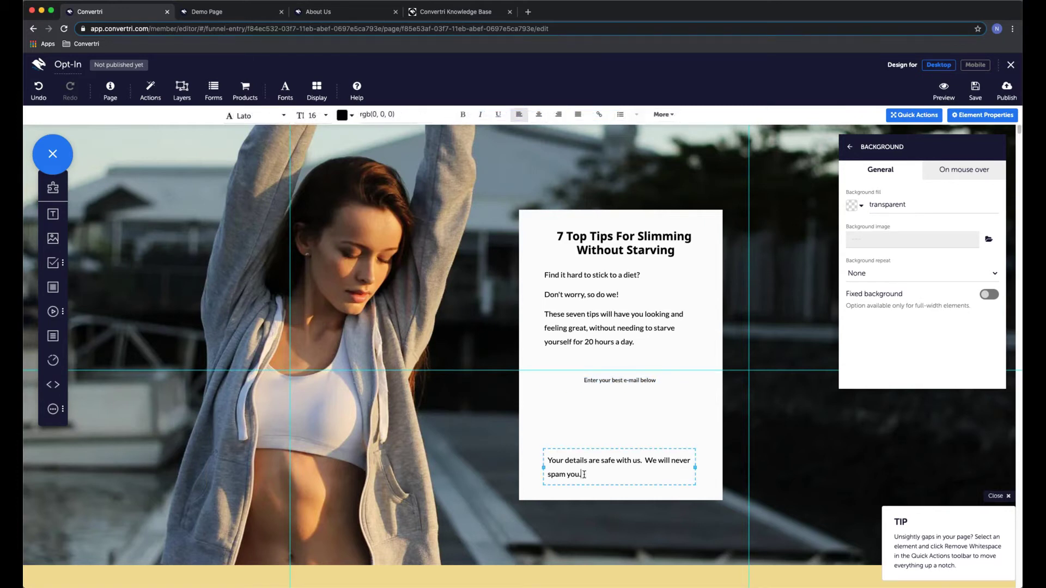
{"action": "left_click_drag", "start_coordinate": [582, 474], "coordinate": [547, 462]}
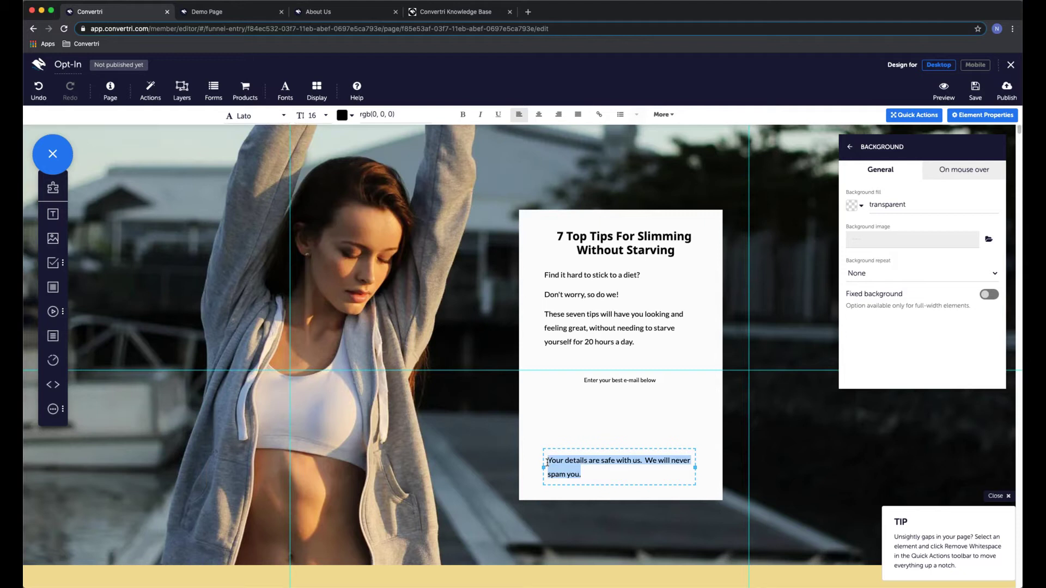
{"action": "left_click", "coordinate": [326, 115]}
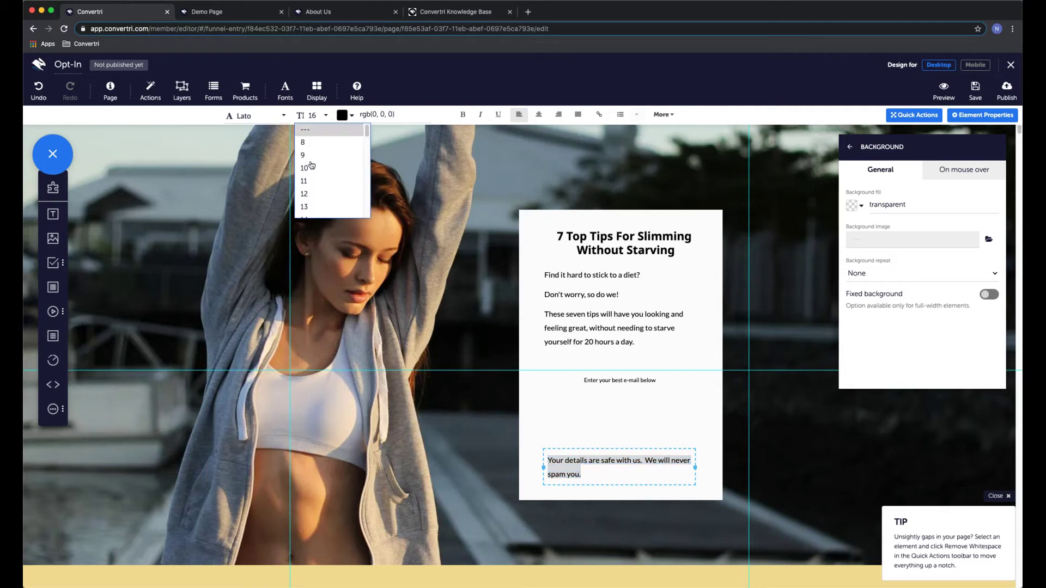
{"action": "left_click", "coordinate": [326, 185]}
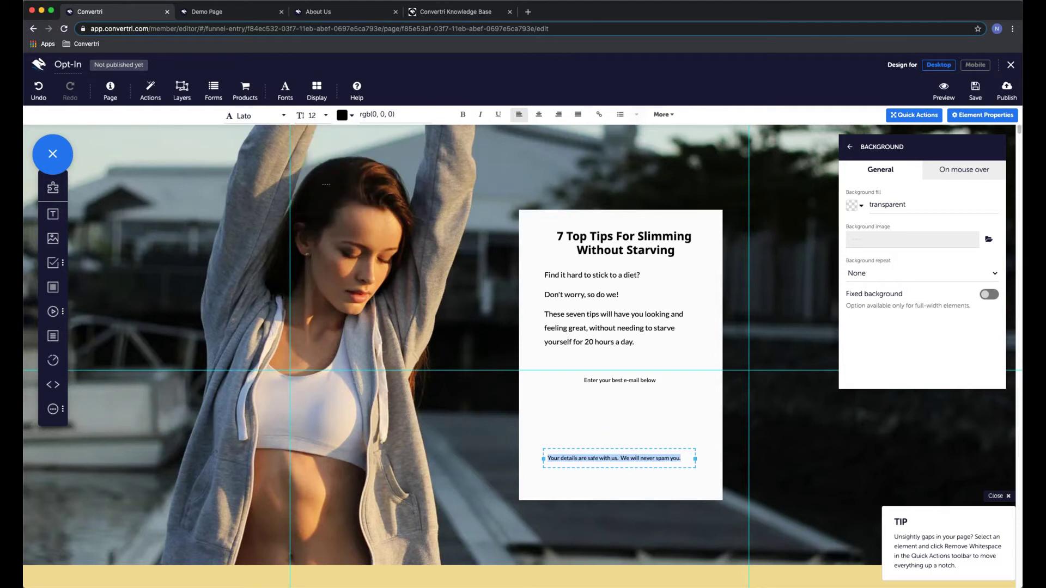
{"action": "left_click", "coordinate": [538, 115]}
{"action": "left_click", "coordinate": [668, 429]}
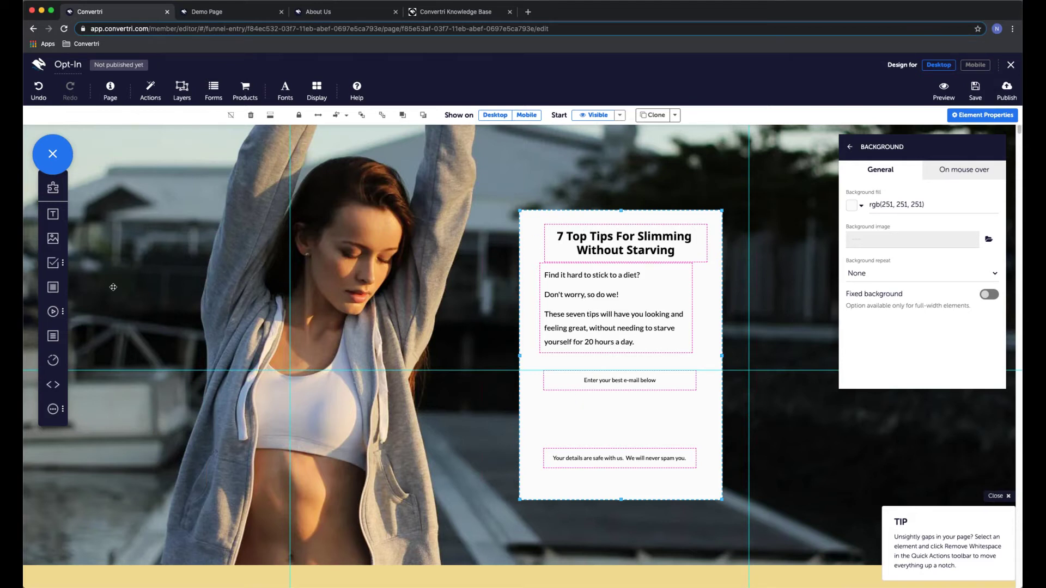
Add First Name and Email form fields and a Submit button to the white panel, stacked below the e-mail prompt text
{"action": "left_click", "coordinate": [79, 311]}
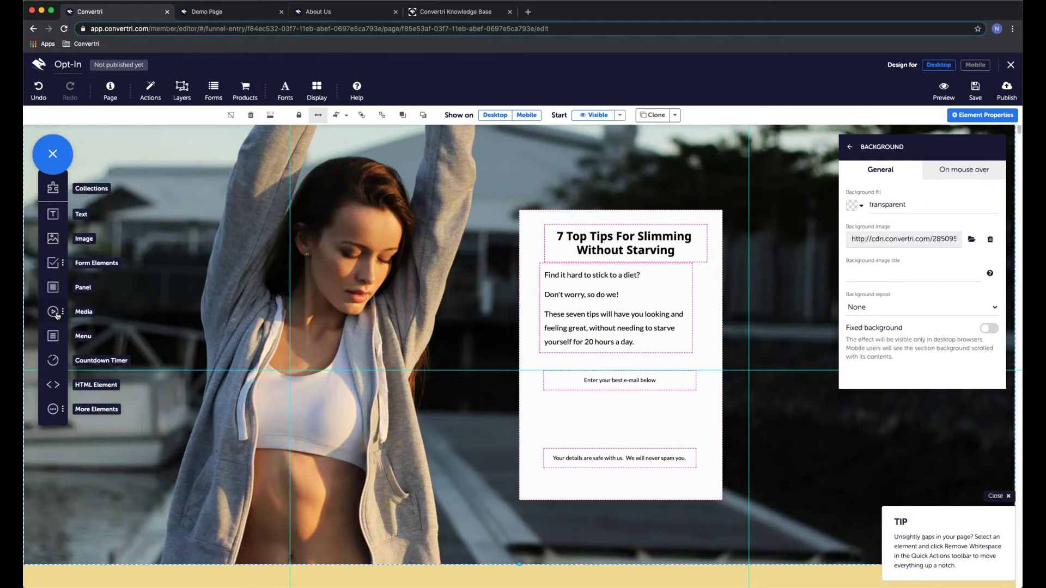
{"action": "left_click", "coordinate": [58, 315]}
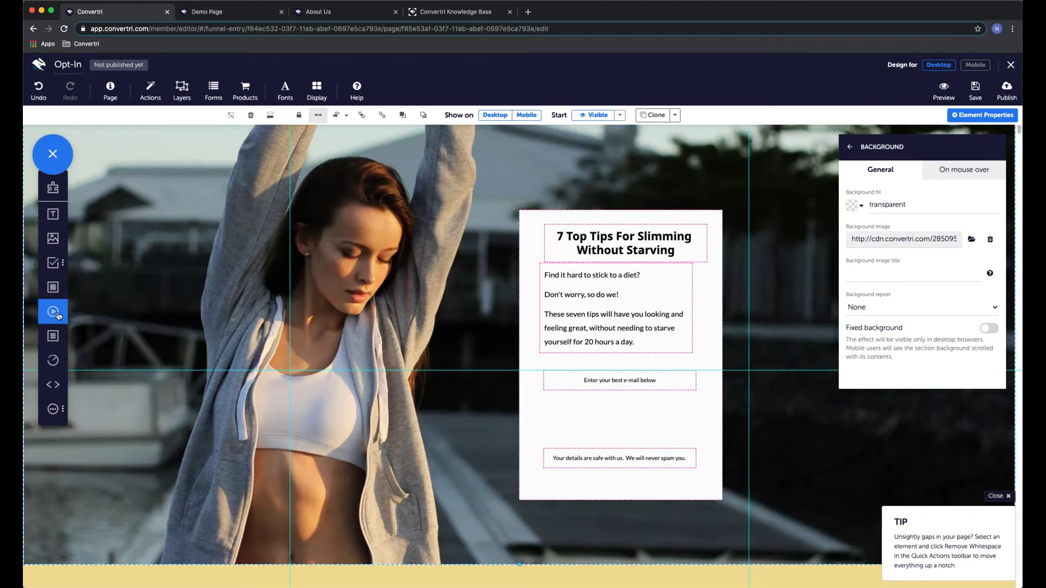
{"action": "left_click", "coordinate": [60, 265]}
{"action": "left_click", "coordinate": [59, 266]}
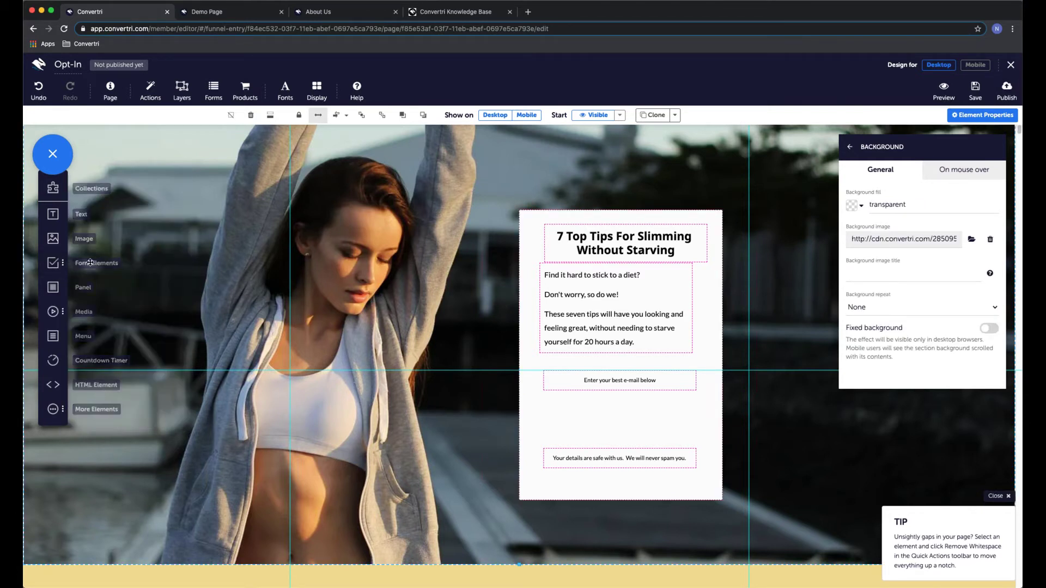
{"action": "left_click", "coordinate": [56, 267]}
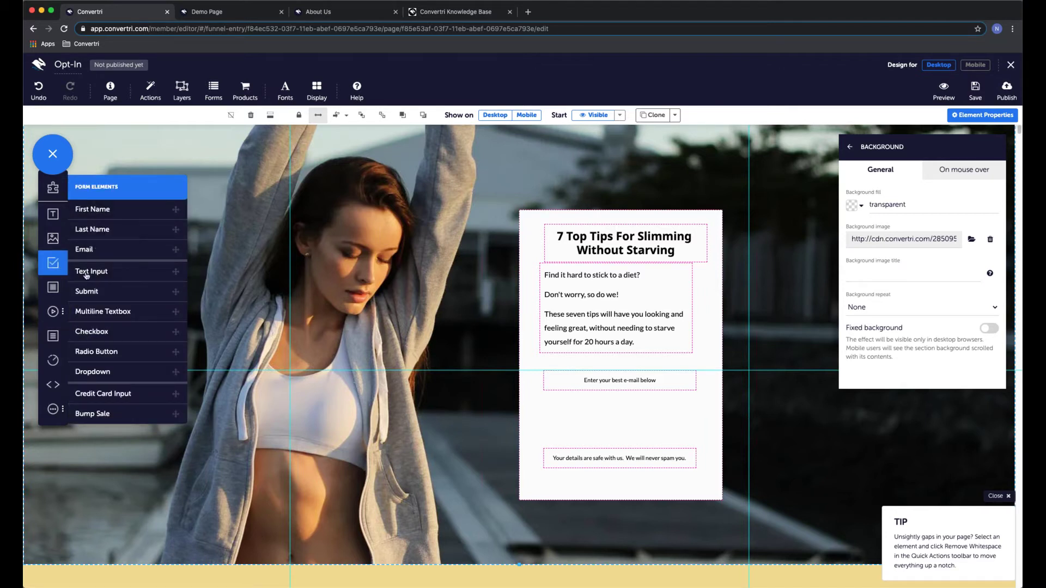
{"action": "left_click_drag", "start_coordinate": [102, 213], "coordinate": [606, 415]}
{"action": "left_click", "coordinate": [632, 423]}
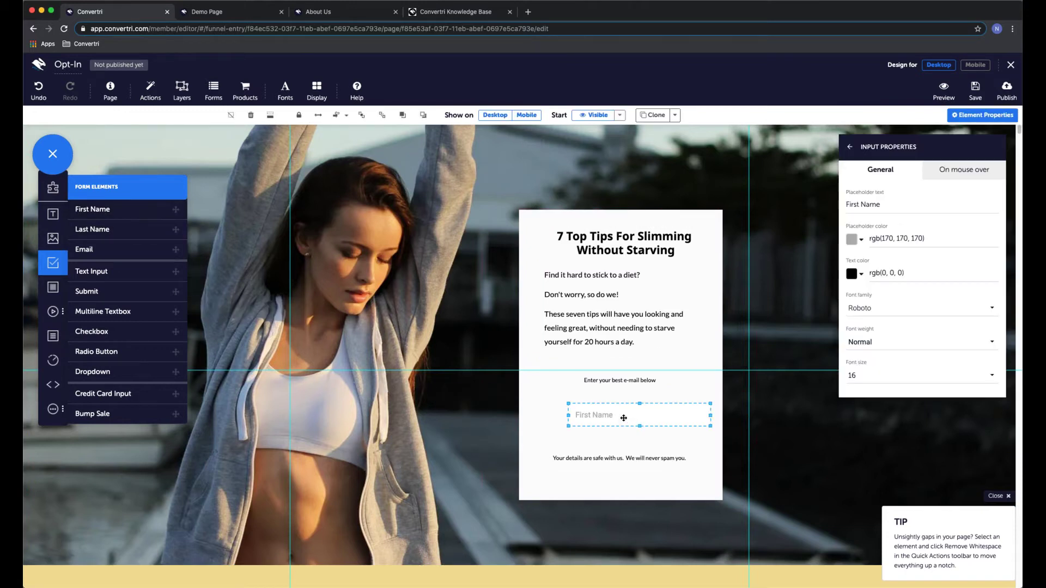
{"action": "left_click_drag", "start_coordinate": [101, 249], "coordinate": [591, 442]}
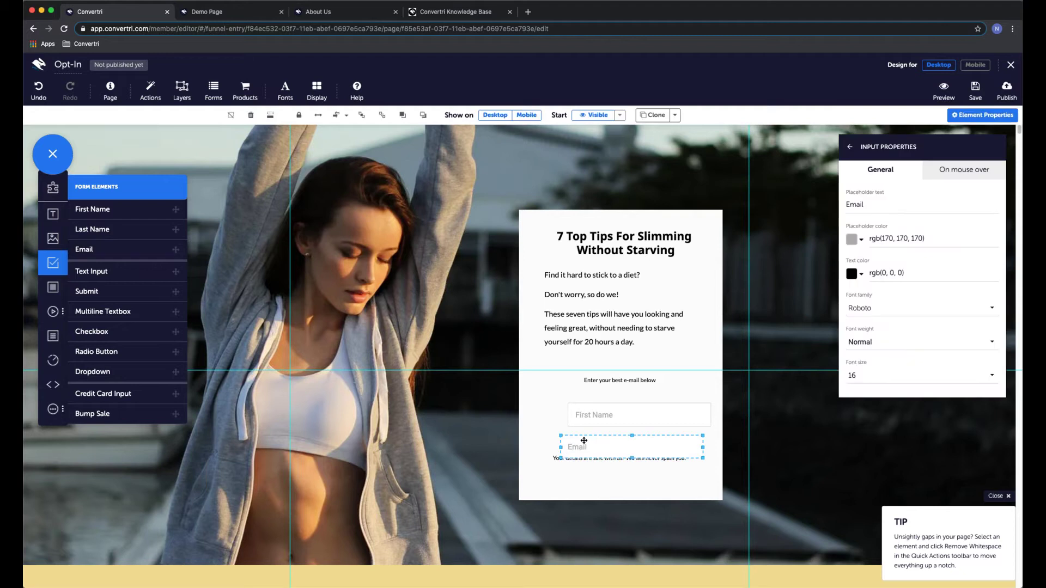
{"action": "left_click_drag", "start_coordinate": [84, 293], "coordinate": [569, 482]}
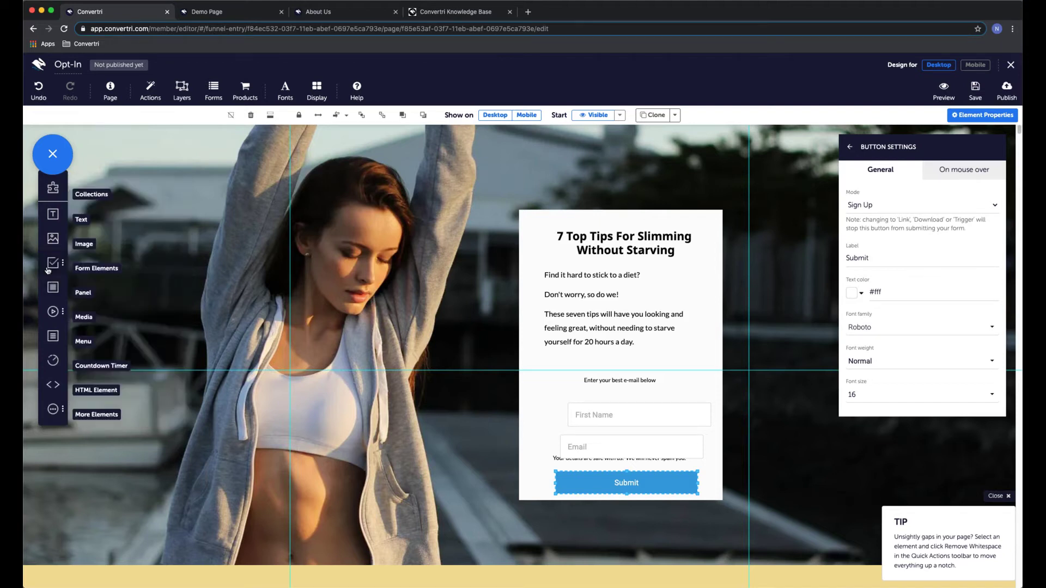
Move the e-mail prompt text up towards the tips paragraph and stack the First Name and Email fields directly beneath it
{"action": "left_click", "coordinate": [615, 414]}
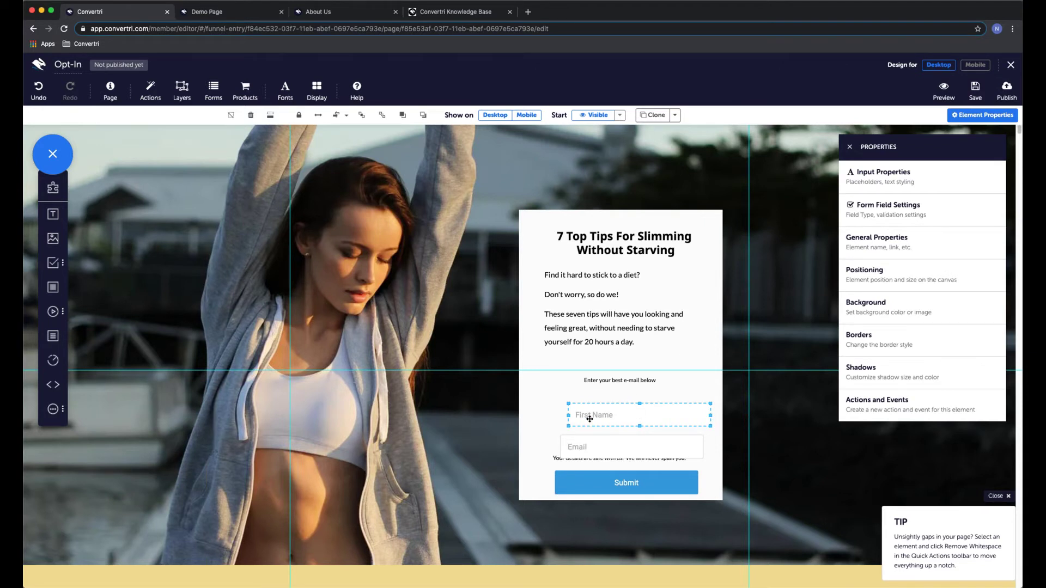
{"action": "left_click", "coordinate": [598, 322]}
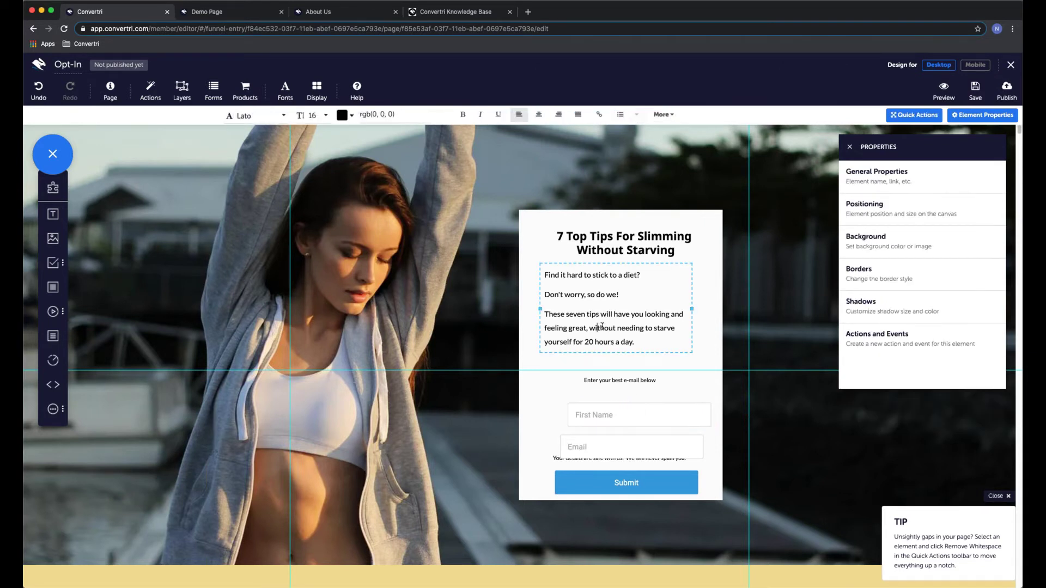
{"action": "left_click", "coordinate": [621, 420]}
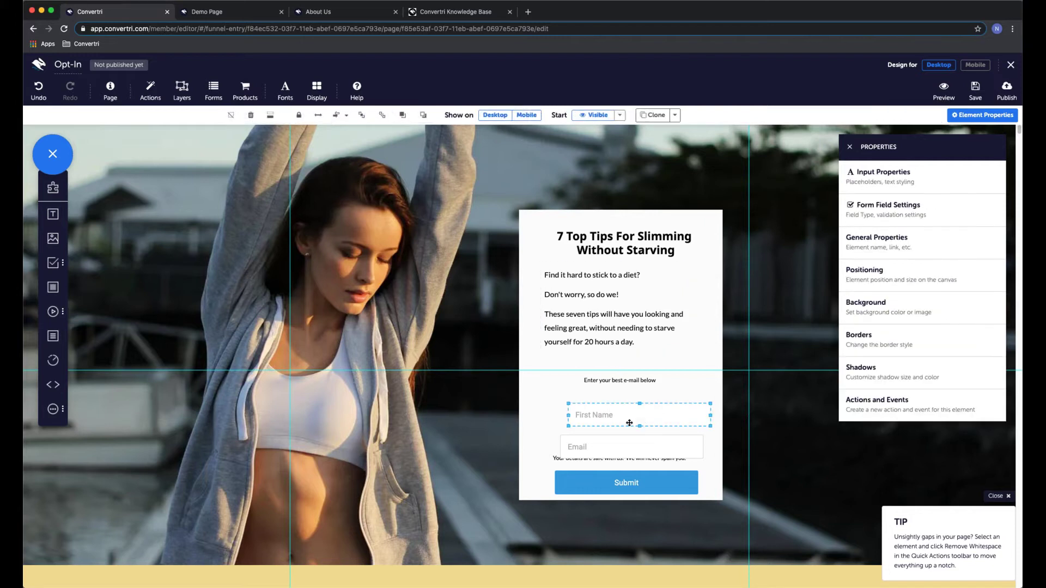
{"action": "left_click", "coordinate": [619, 384]}
{"action": "left_click_drag", "start_coordinate": [620, 389], "coordinate": [619, 378]}
{"action": "left_click_drag", "start_coordinate": [643, 417], "coordinate": [620, 393]}
{"action": "left_click_drag", "start_coordinate": [631, 444], "coordinate": [622, 416]}
Arrange the Submit button under the Email field with the privacy text below it, spacing the two input fields slightly further apart
{"action": "mouse_move", "coordinate": [620, 487]}
{"action": "left_mouse_down"}
{"action": "mouse_move", "coordinate": [605, 450]}
{"action": "mouse_move", "coordinate": [601, 488]}
{"action": "left_mouse_up"}
{"action": "left_click", "coordinate": [592, 461]}
{"action": "left_click", "coordinate": [580, 446]}
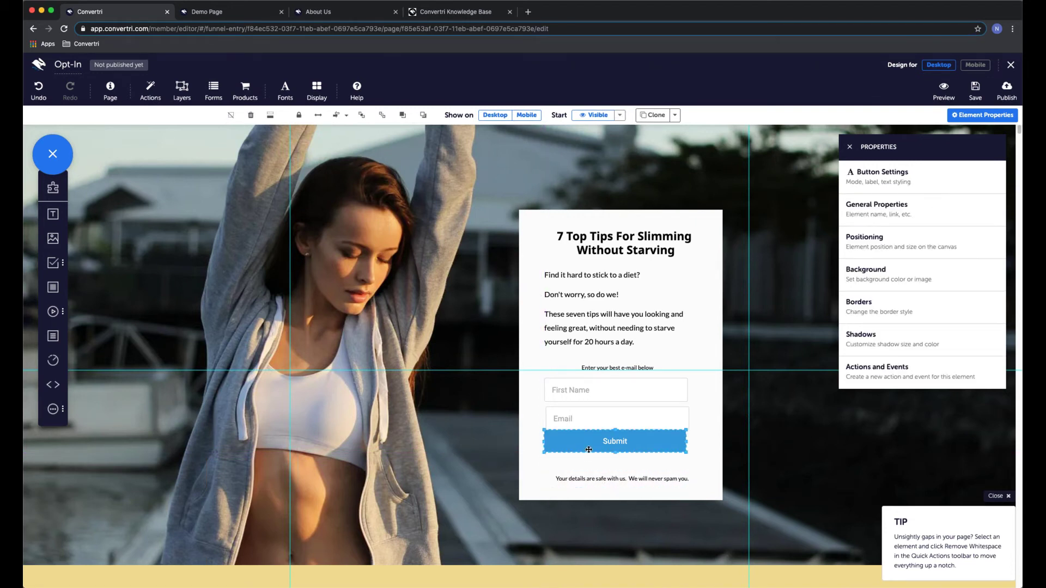
{"action": "left_click_drag", "start_coordinate": [596, 390], "coordinate": [611, 425]}
{"action": "left_click", "coordinate": [567, 458]}
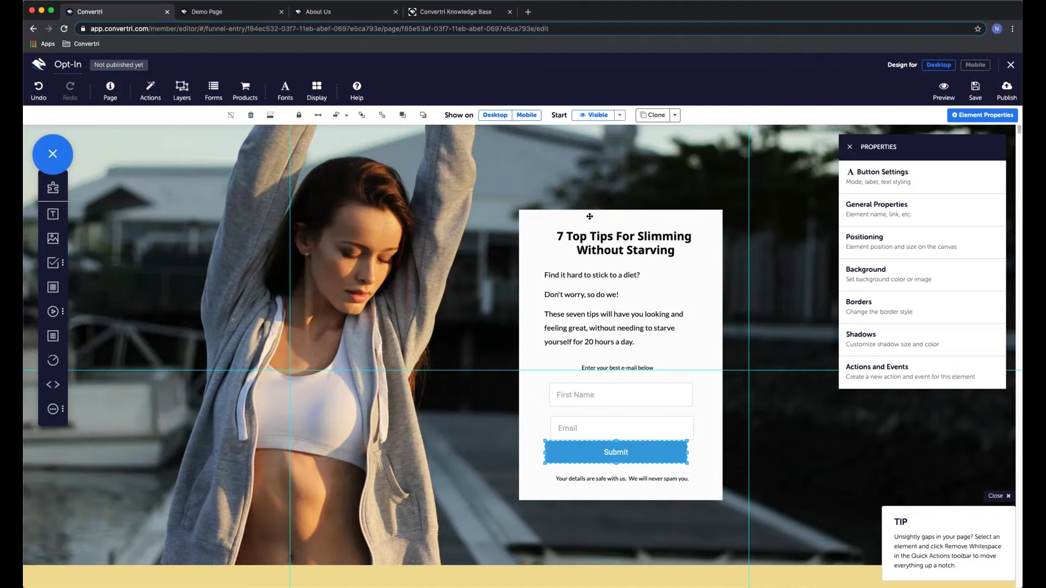
Nudge the white panel up slightly and centre-align all of its contained elements horizontally
{"action": "left_click", "coordinate": [568, 220]}
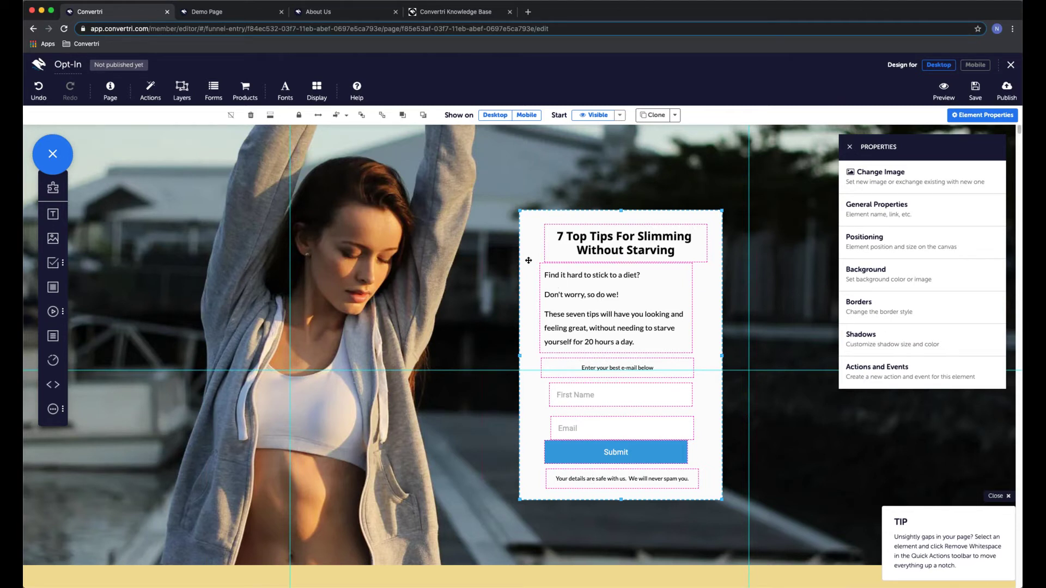
{"action": "mouse_move", "coordinate": [531, 221]}
{"action": "left_mouse_down"}
{"action": "mouse_move", "coordinate": [343, 256]}
{"action": "mouse_move", "coordinate": [285, 156]}
{"action": "mouse_move", "coordinate": [478, 254]}
{"action": "mouse_move", "coordinate": [532, 216]}
{"action": "left_mouse_up"}
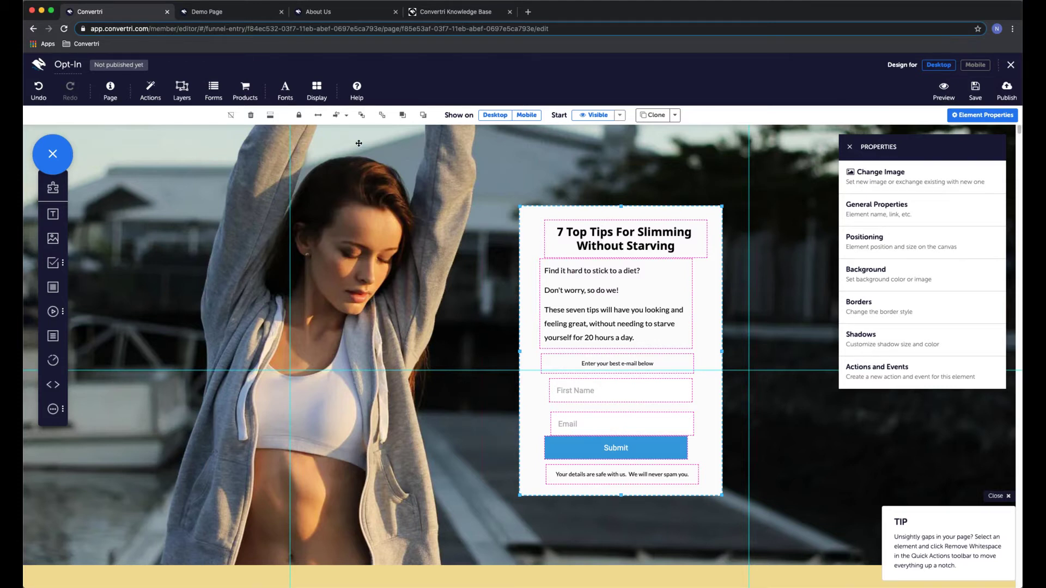
{"action": "left_click", "coordinate": [346, 117]}
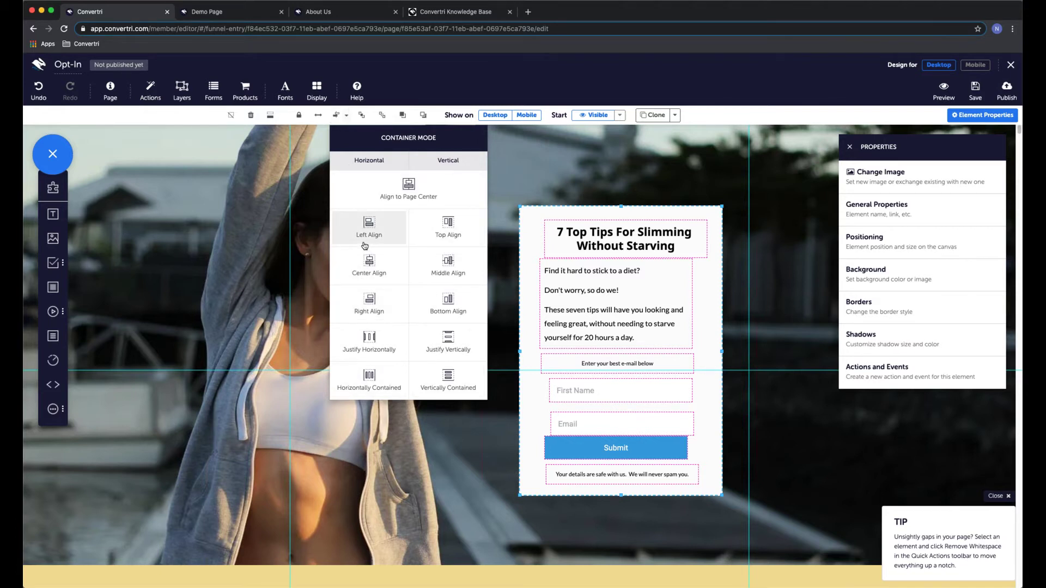
{"action": "left_click", "coordinate": [370, 271]}
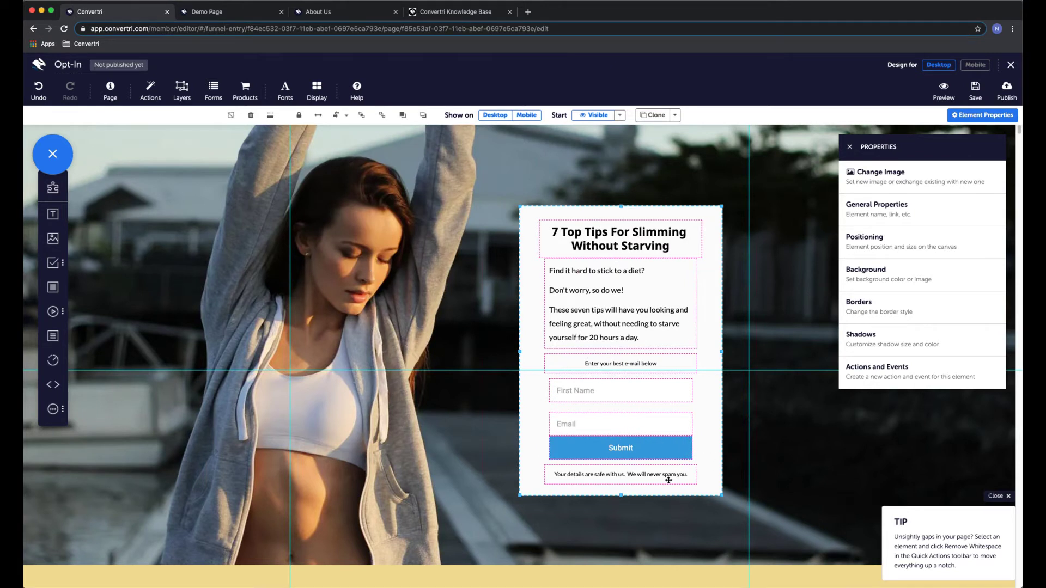
Distribute the First Name field, Email field and Submit button vertically so they are evenly spaced
{"action": "left_click", "coordinate": [577, 451]}
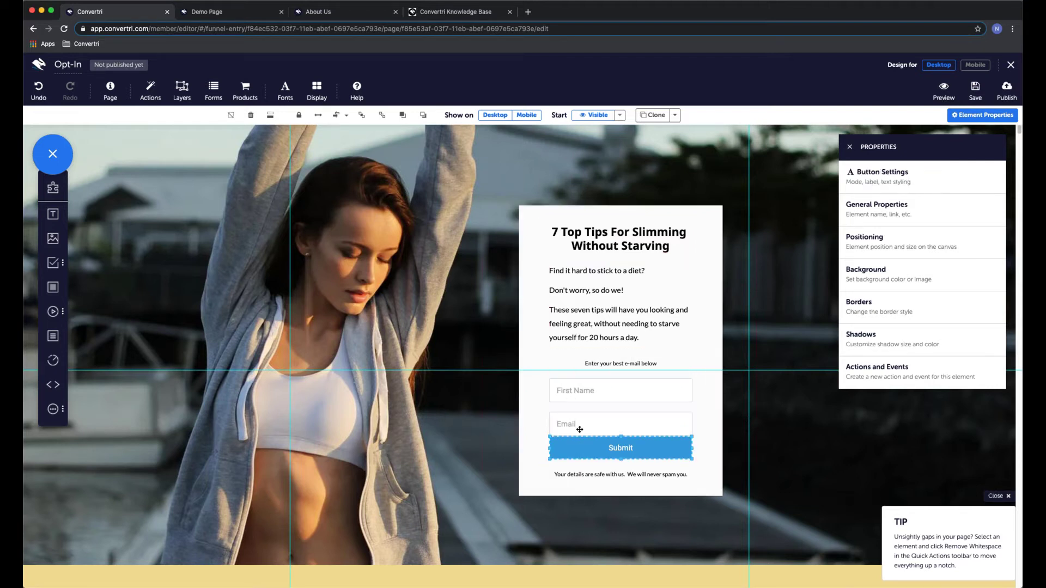
{"action": "left_click", "coordinate": [577, 426]}
{"action": "left_click", "coordinate": [578, 395]}
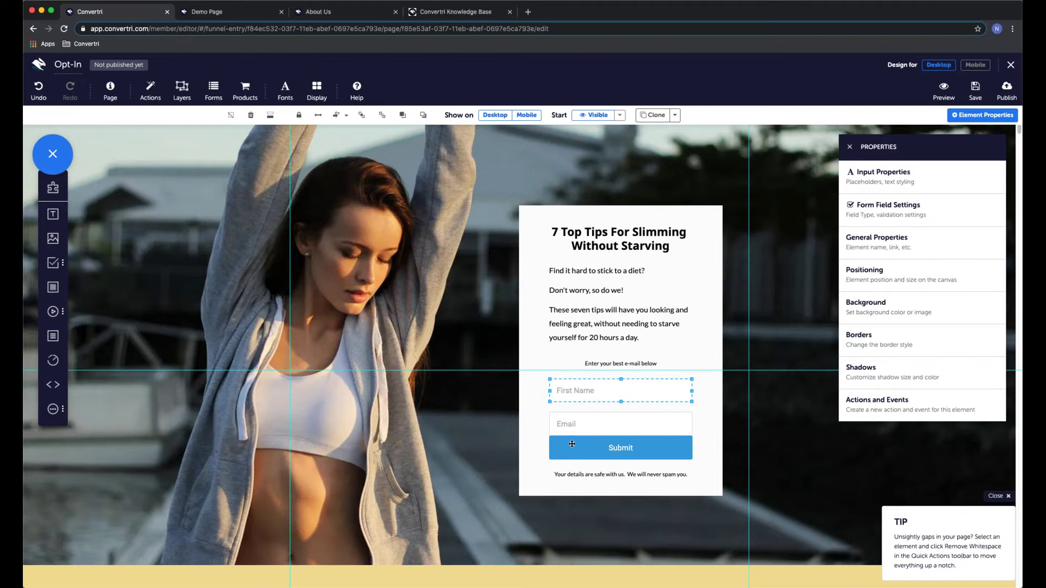
{"action": "left_click", "coordinate": [609, 425], "text": "shift"}
{"action": "left_click", "coordinate": [607, 448], "text": "shift"}
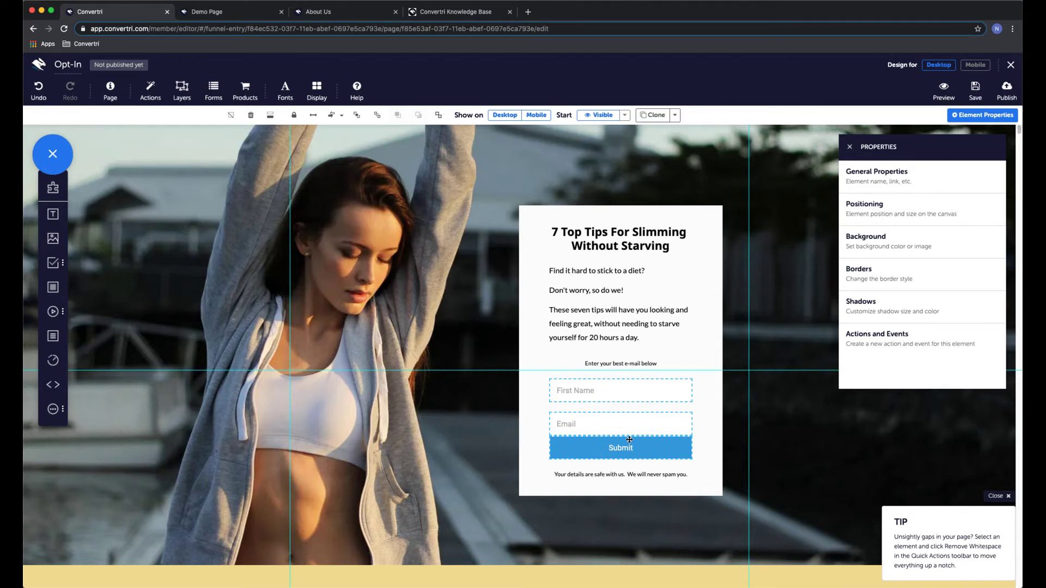
{"action": "left_click", "coordinate": [340, 115]}
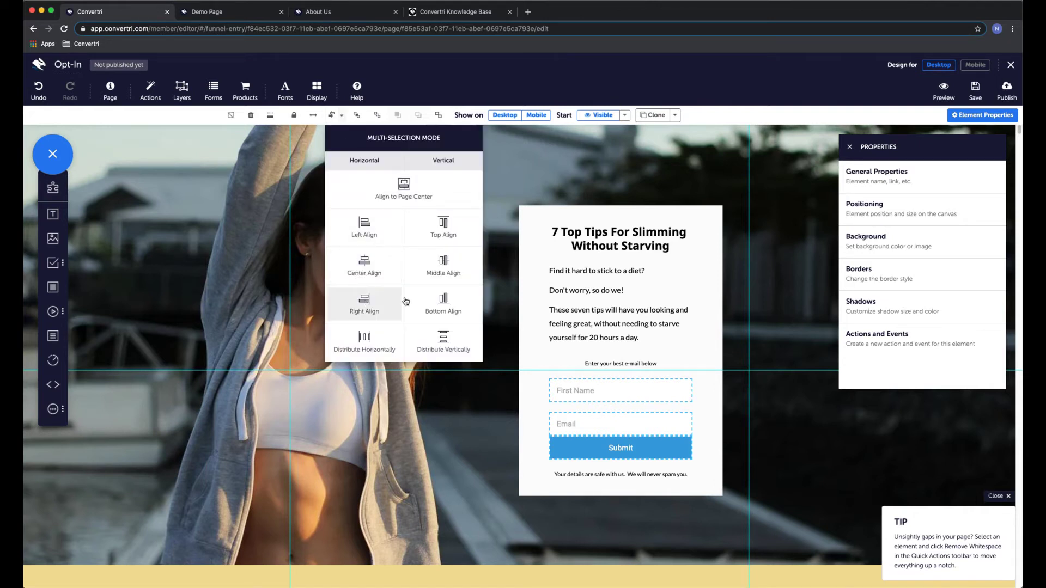
{"action": "left_click", "coordinate": [442, 341]}
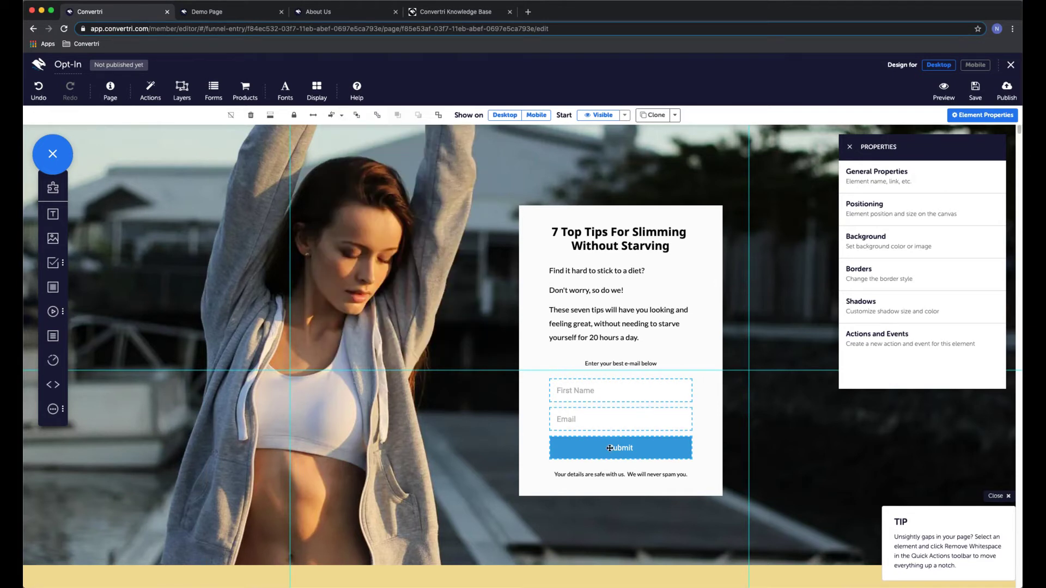
{"action": "left_click", "coordinate": [688, 490]}
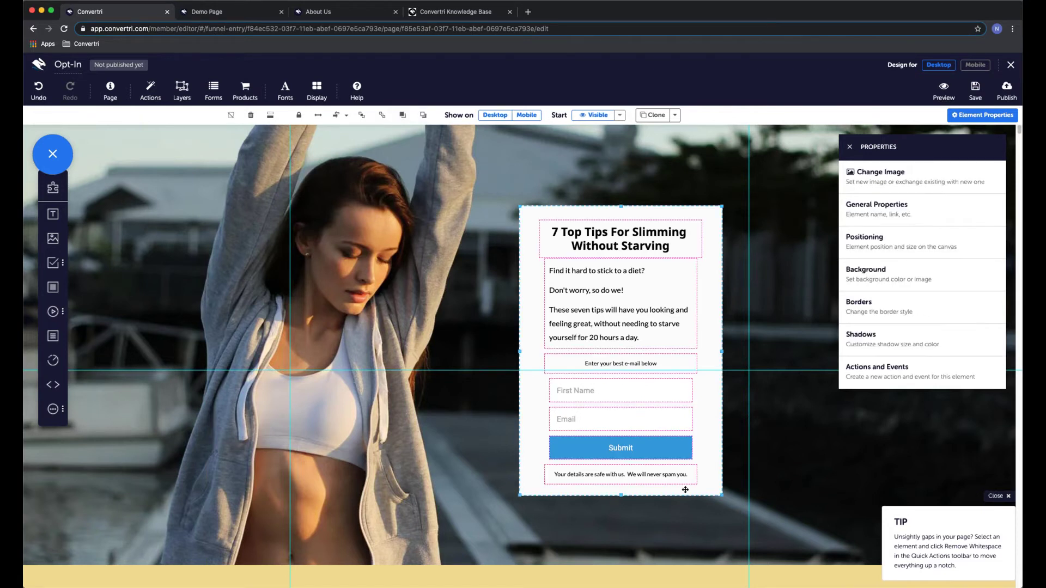
Nudge the "Enter your best e-mail below" text down eight increments, closer to the First Name field
{"action": "left_click", "coordinate": [635, 371]}
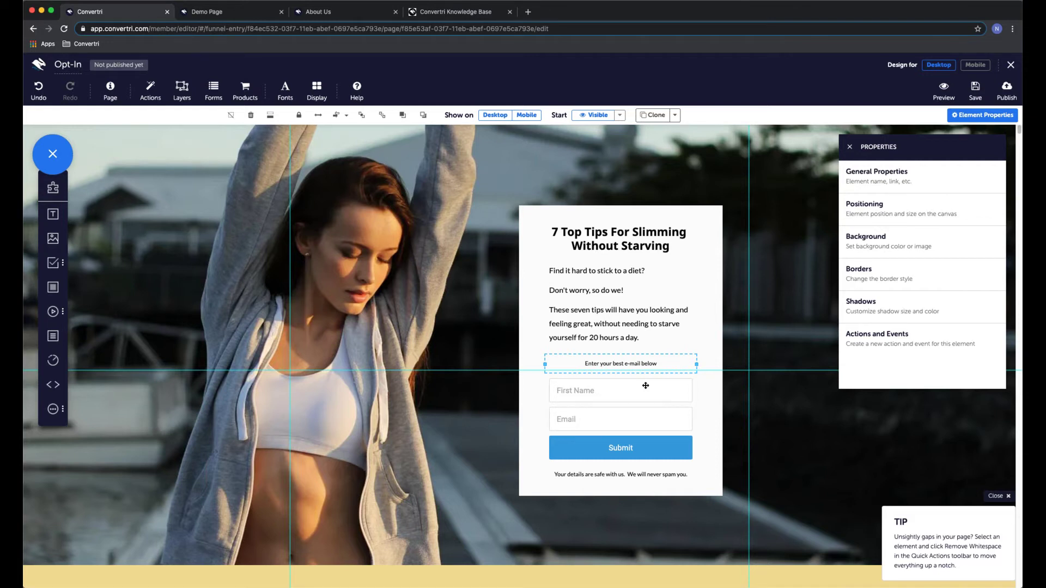
{"action": "key", "text": "Down"}
{"action": "key", "text": "Down"}
{"action": "key", "text": "Down"}
{"action": "key", "text": "Down"}
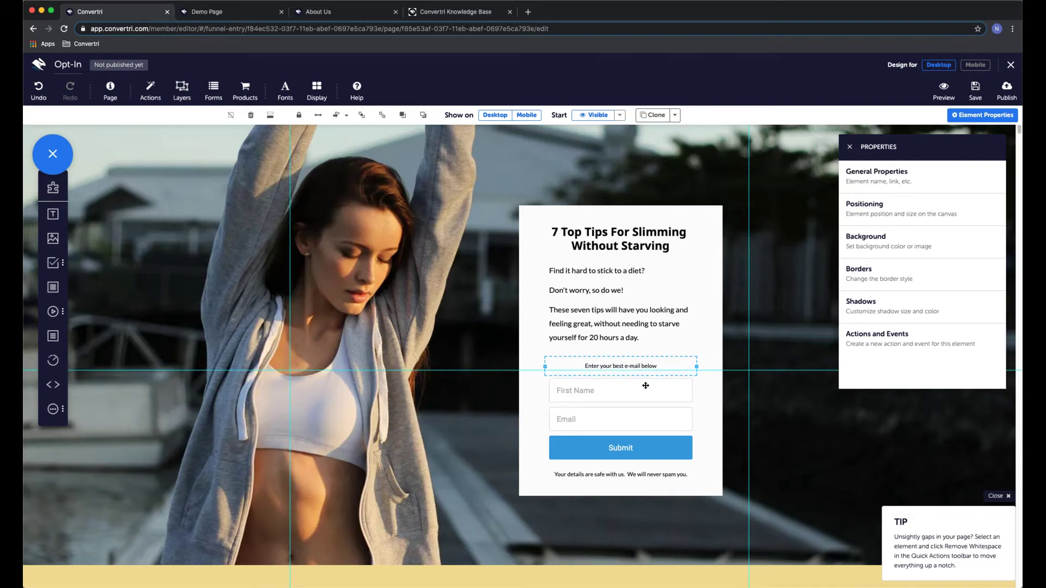
{"action": "key", "text": "Down"}
{"action": "key", "text": "Down"}
{"action": "key", "text": "Down"}
{"action": "key", "text": "Down"}
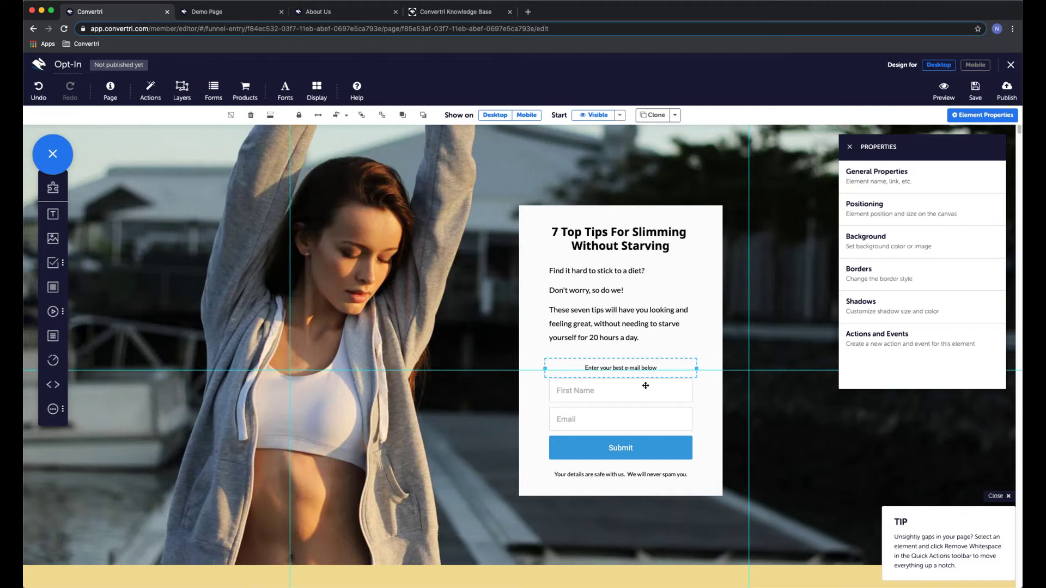
Nudge the "Enter your best e-mail below" text up slightly and move the privacy text up closer to the Submit button
{"action": "key", "text": "Up"}
{"action": "left_click", "coordinate": [629, 472]}
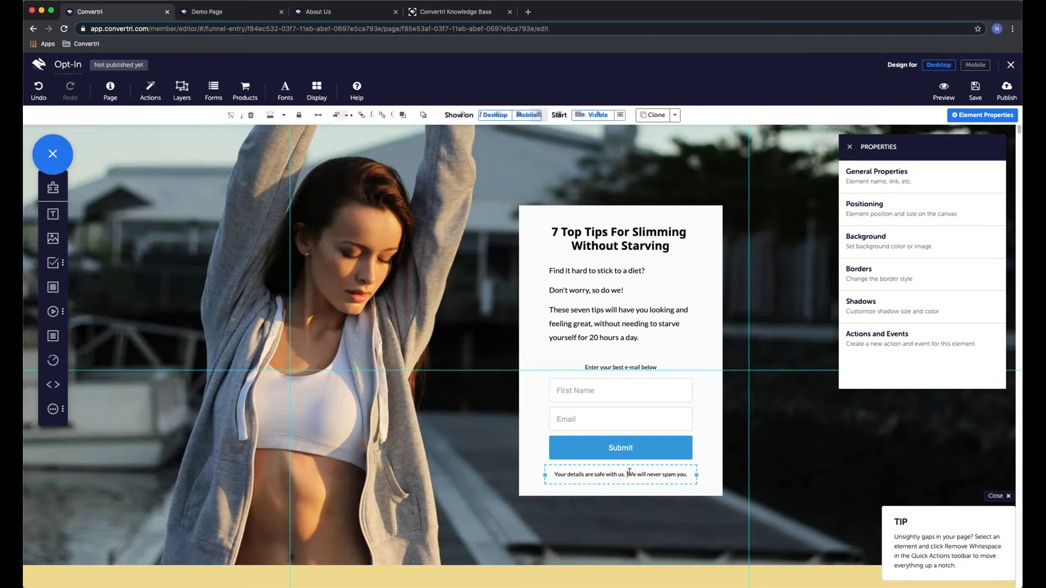
{"action": "key", "text": "Up"}
{"action": "key", "text": "Up"}
{"action": "key", "text": "Up"}
{"action": "key", "text": "Up"}
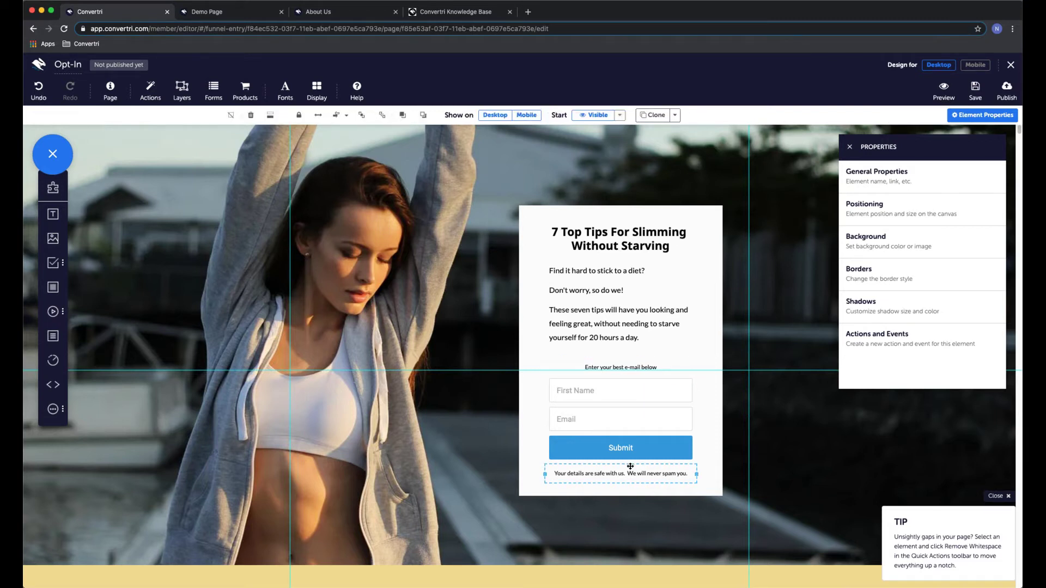
{"action": "key", "text": "Up"}
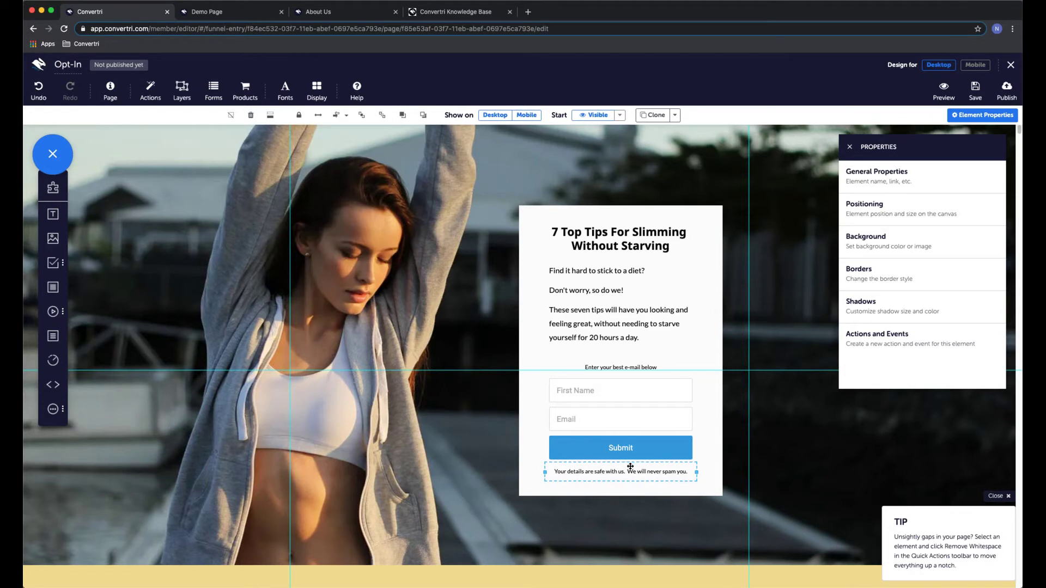
{"action": "left_click", "coordinate": [631, 523]}
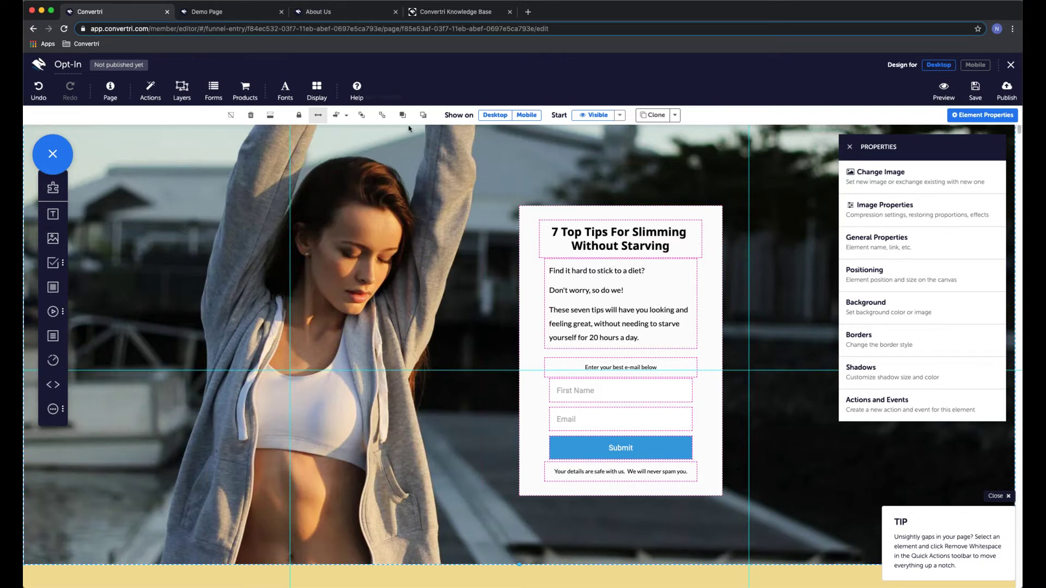
Check the wording on the Demo Page and relabel the Submit button as "Download Now"
{"action": "left_click", "coordinate": [240, 16]}
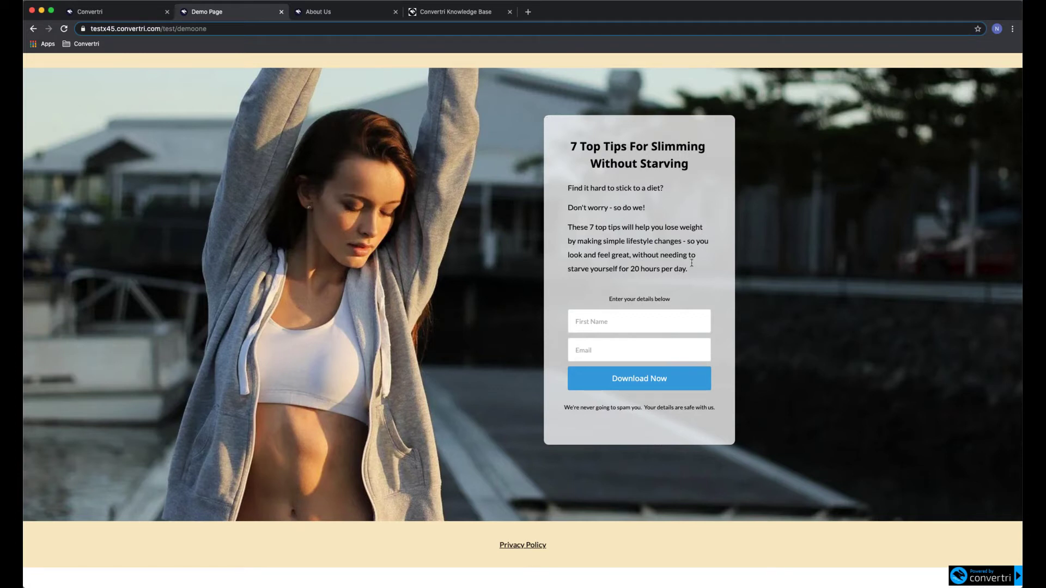
{"action": "left_click", "coordinate": [123, 17]}
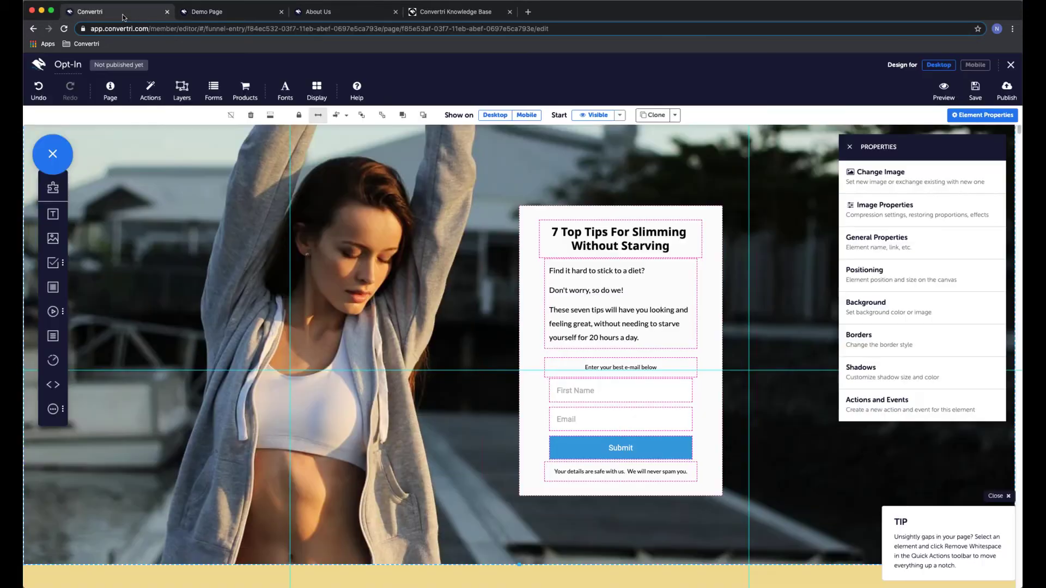
{"action": "left_click", "coordinate": [613, 449]}
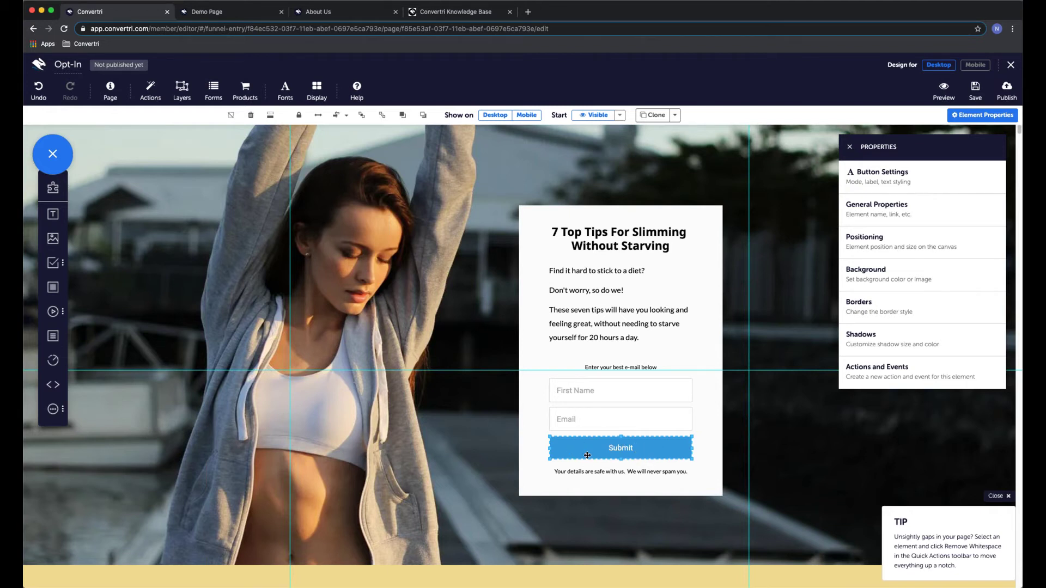
{"action": "left_click", "coordinate": [896, 184]}
{"action": "left_click_drag", "start_coordinate": [872, 260], "coordinate": [847, 259]}
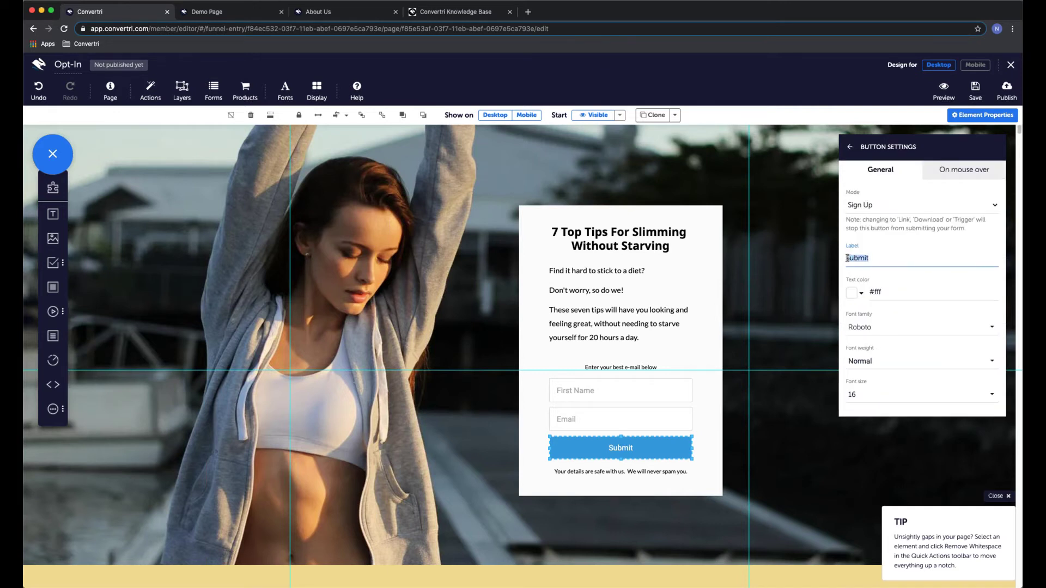
{"action": "type", "text": "Dopw"}
{"action": "key", "text": "BackSpace"}
{"action": "key", "text": "BackSpace"}
{"action": "type", "text": "wnload Now"}
Set the Download Now button's font family to Noto Sans
{"action": "left_click", "coordinate": [906, 332]}
{"action": "scroll", "coordinate": [897, 266], "scroll_direction": "down", "scroll_amount": 15}
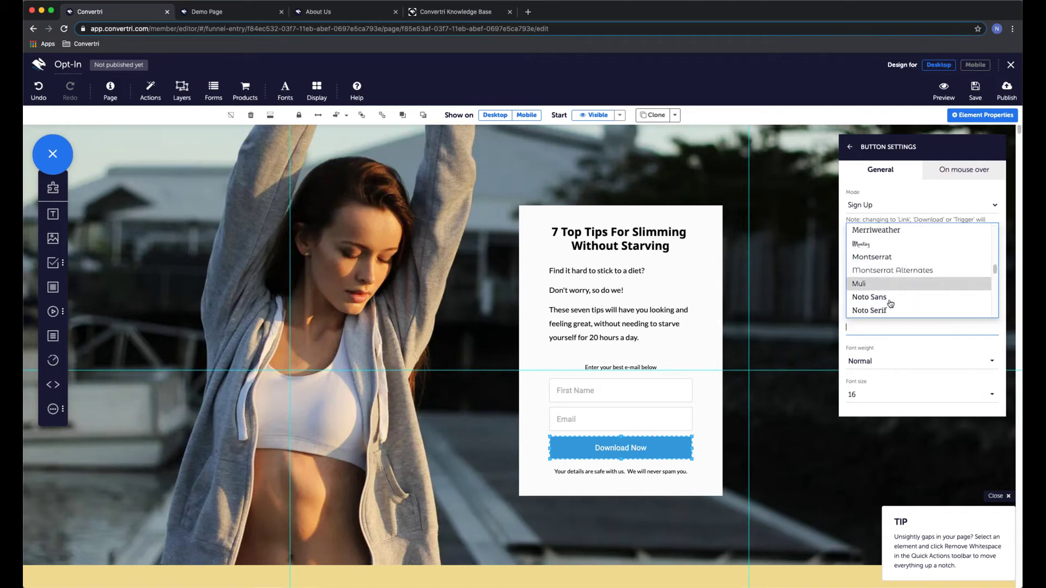
{"action": "left_click", "coordinate": [888, 283]}
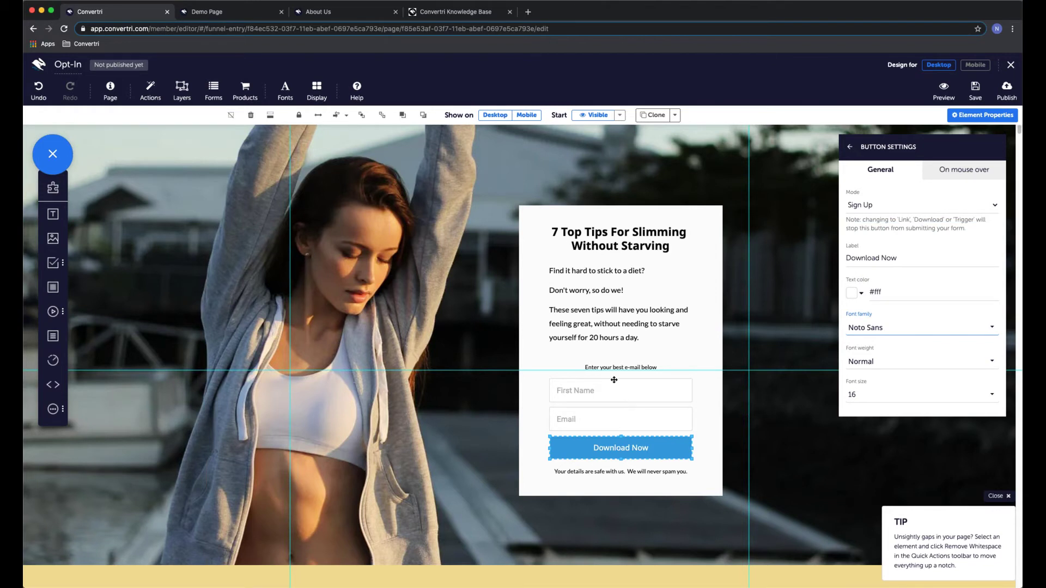
Set the Email field's font family to Lato and its font size to 14
{"action": "left_click", "coordinate": [593, 424]}
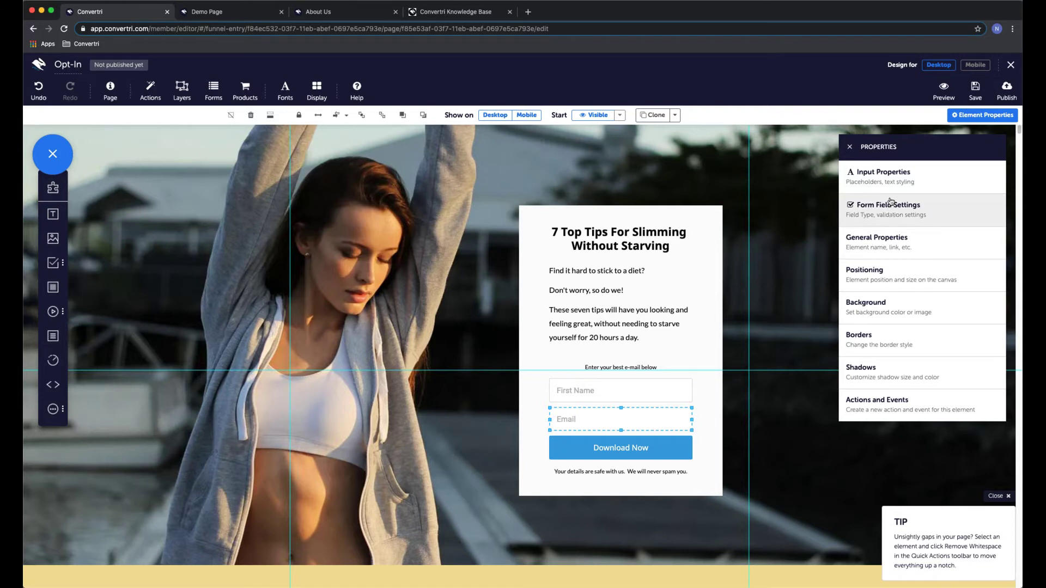
{"action": "left_click", "coordinate": [894, 180]}
{"action": "left_click", "coordinate": [893, 314]}
{"action": "scroll", "coordinate": [894, 281], "scroll_direction": "down", "scroll_amount": 10}
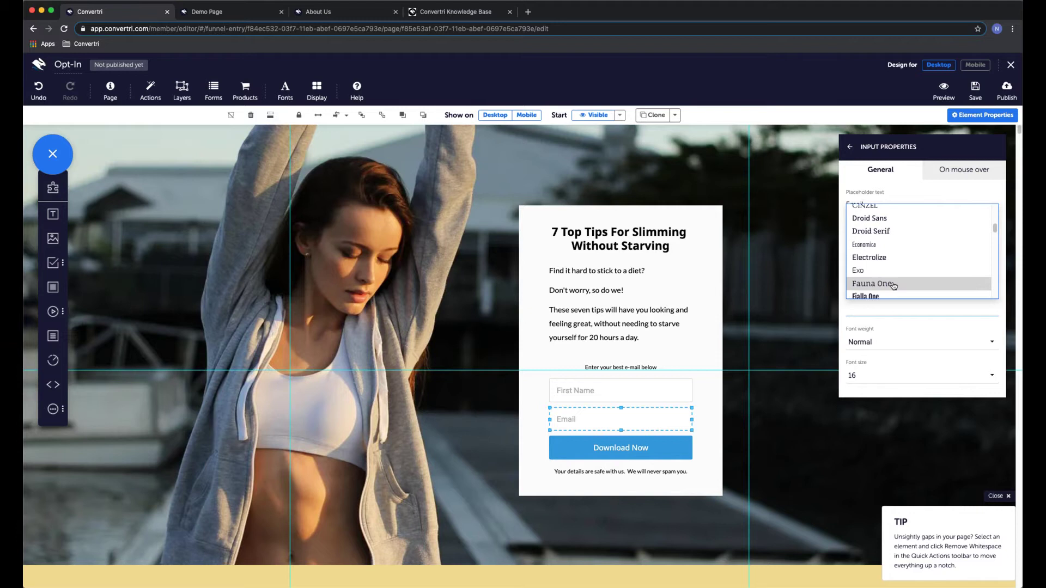
{"action": "left_click", "coordinate": [888, 271]}
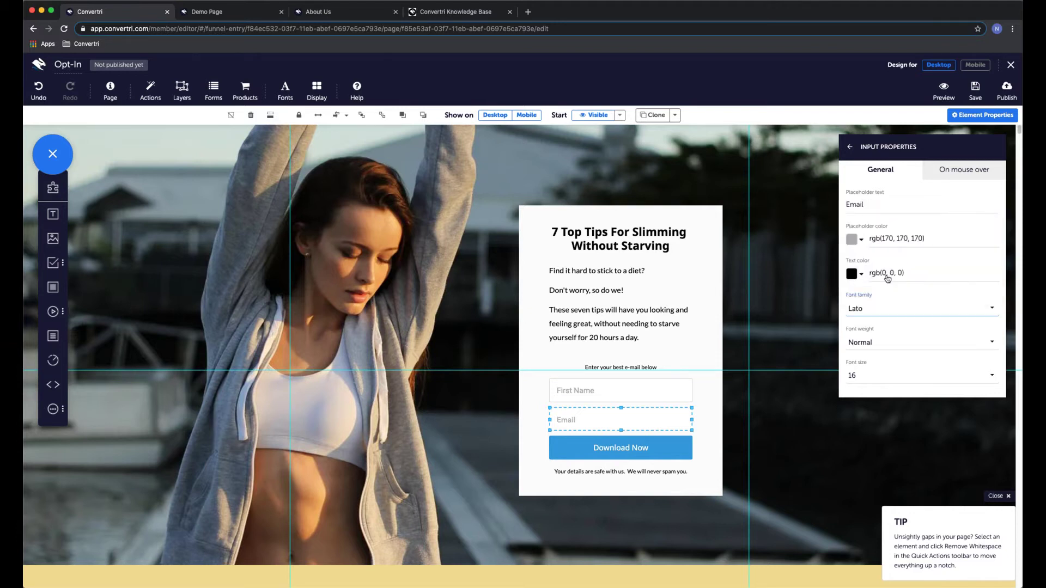
{"action": "left_click", "coordinate": [870, 377]}
{"action": "scroll", "coordinate": [872, 327], "scroll_direction": "down", "scroll_amount": 2}
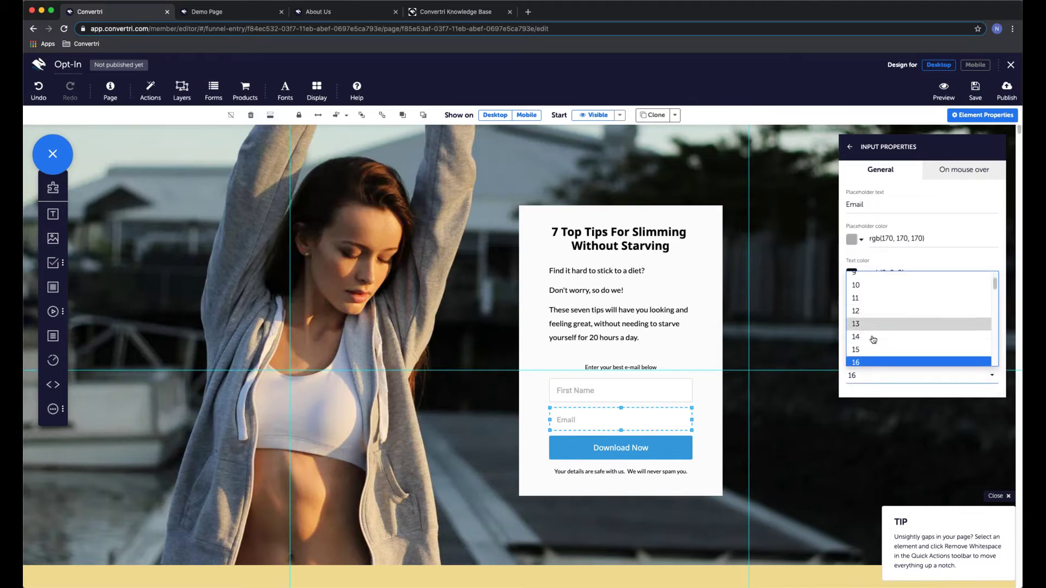
{"action": "left_click", "coordinate": [874, 340]}
Set the First Name field's font size to 14 and its font family to Lato
{"action": "left_click", "coordinate": [596, 389]}
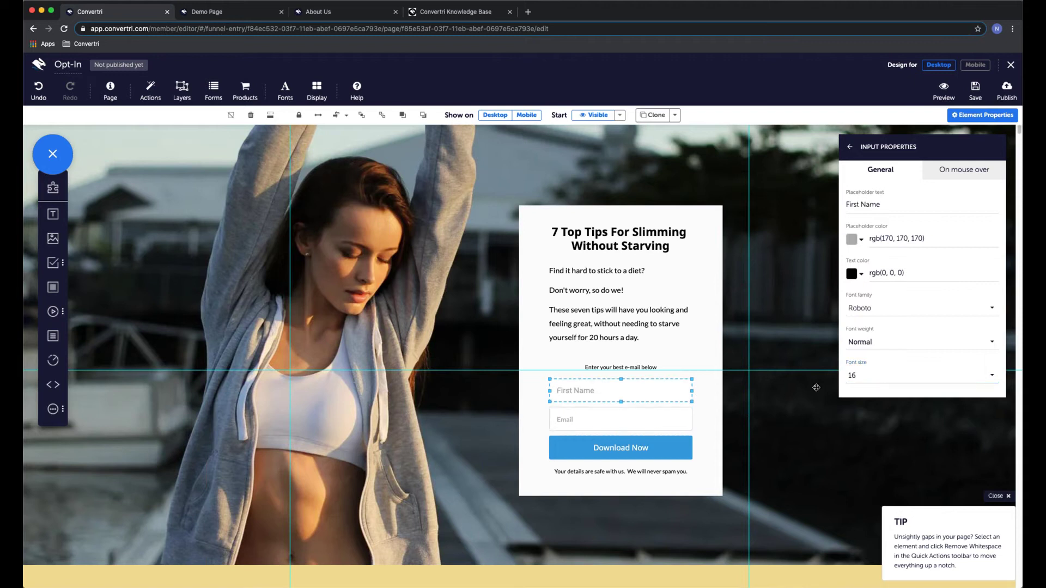
{"action": "left_click", "coordinate": [871, 377]}
{"action": "left_click", "coordinate": [870, 336]}
{"action": "left_click", "coordinate": [866, 309]}
{"action": "scroll", "coordinate": [877, 253], "scroll_direction": "up", "scroll_amount": 5}
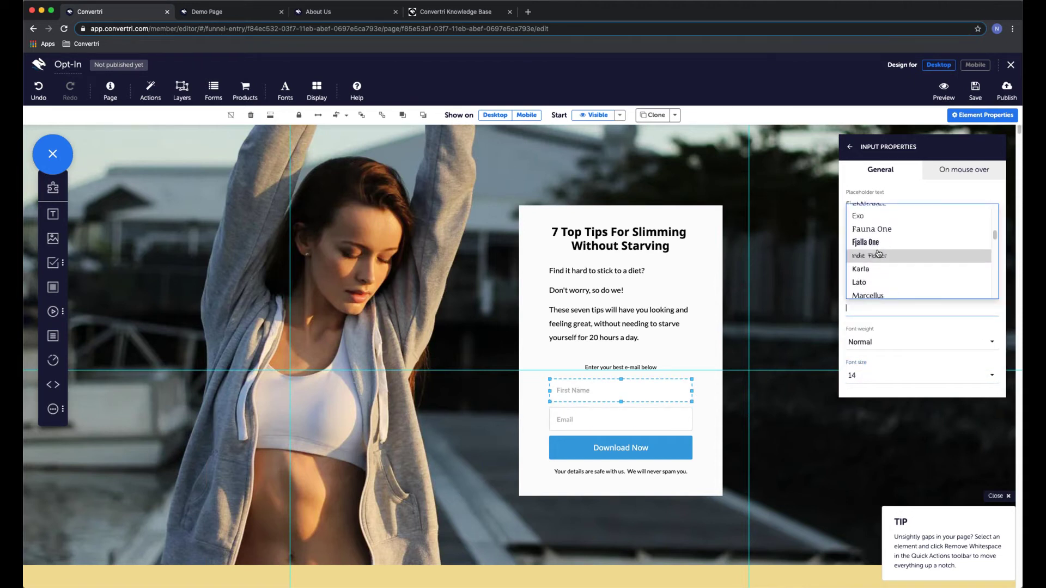
{"action": "scroll", "coordinate": [879, 253], "scroll_direction": "down", "scroll_amount": 10}
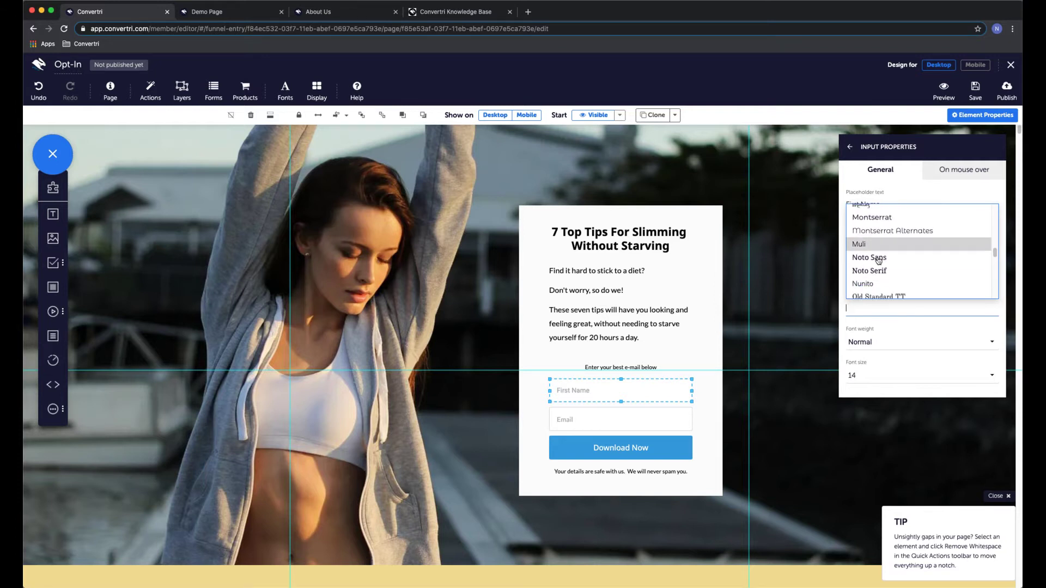
{"action": "scroll", "coordinate": [877, 261], "scroll_direction": "up", "scroll_amount": 4}
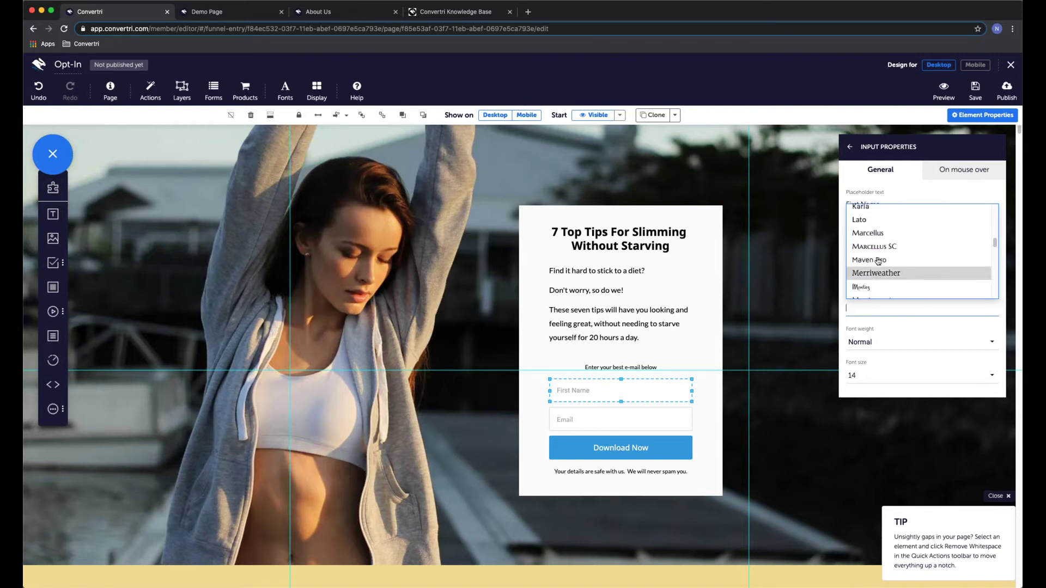
{"action": "left_click", "coordinate": [876, 222]}
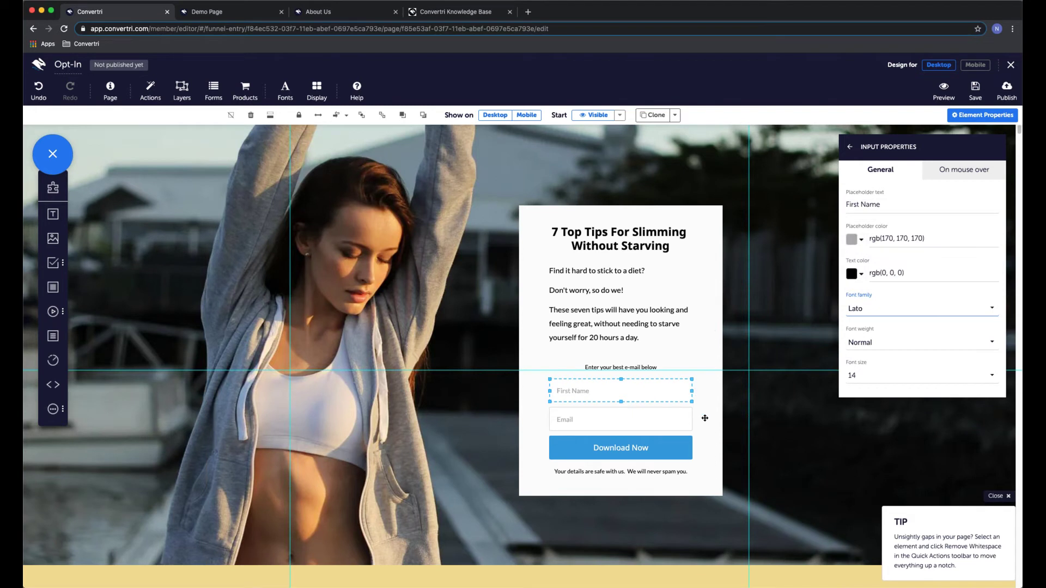
Round all corners of the white panel together with a border radius of 20
{"action": "left_click", "coordinate": [704, 418]}
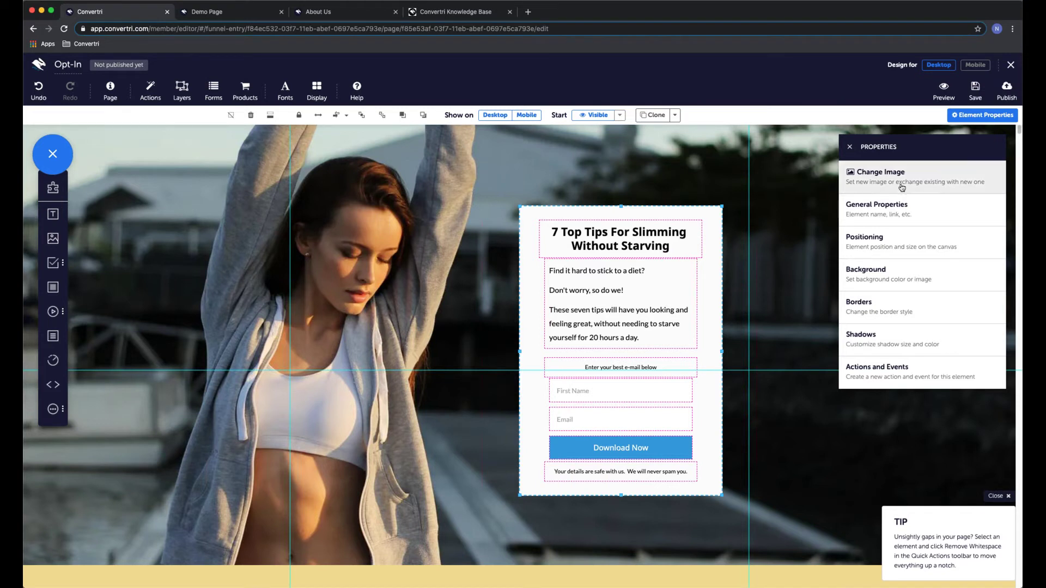
{"action": "left_click", "coordinate": [897, 306]}
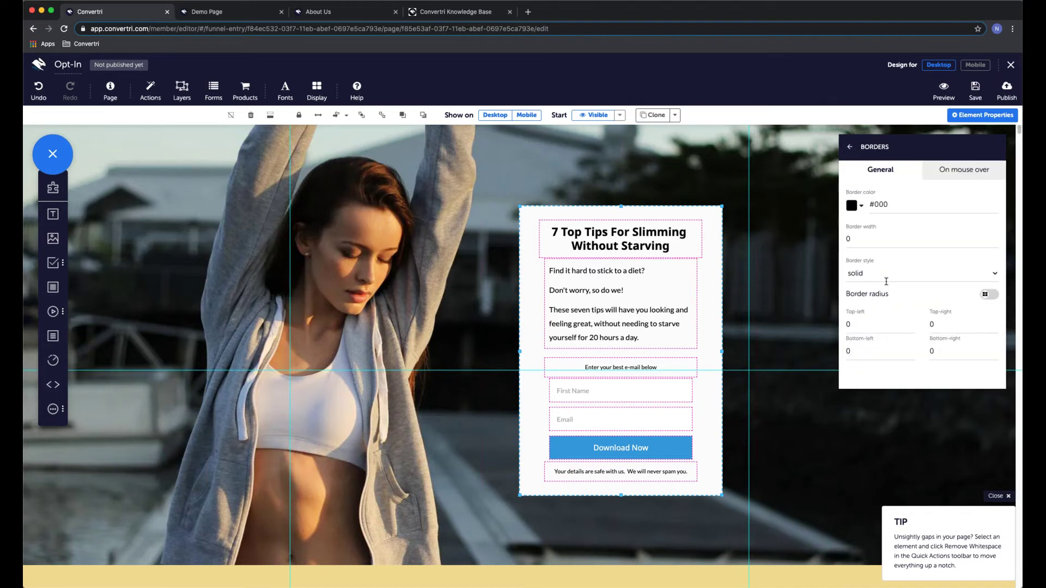
{"action": "left_click", "coordinate": [992, 295]}
{"action": "left_click", "coordinate": [856, 325]}
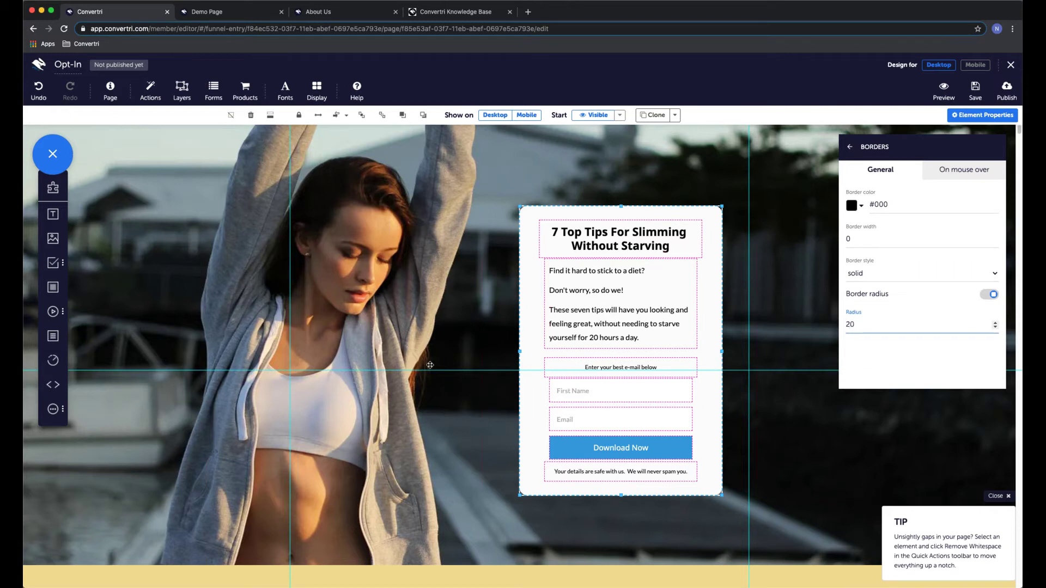
Try much larger border radii such as 111 on the white panel and restore the radius to 20
{"action": "left_click", "coordinate": [407, 314]}
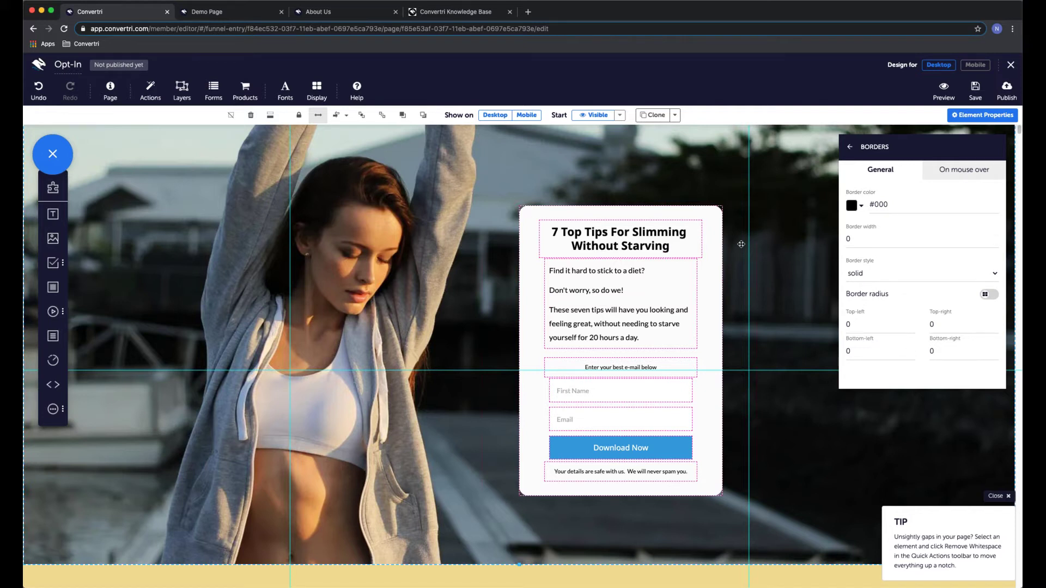
{"action": "left_click", "coordinate": [706, 288]}
{"action": "left_click", "coordinate": [996, 295]}
{"action": "left_click", "coordinate": [995, 323]}
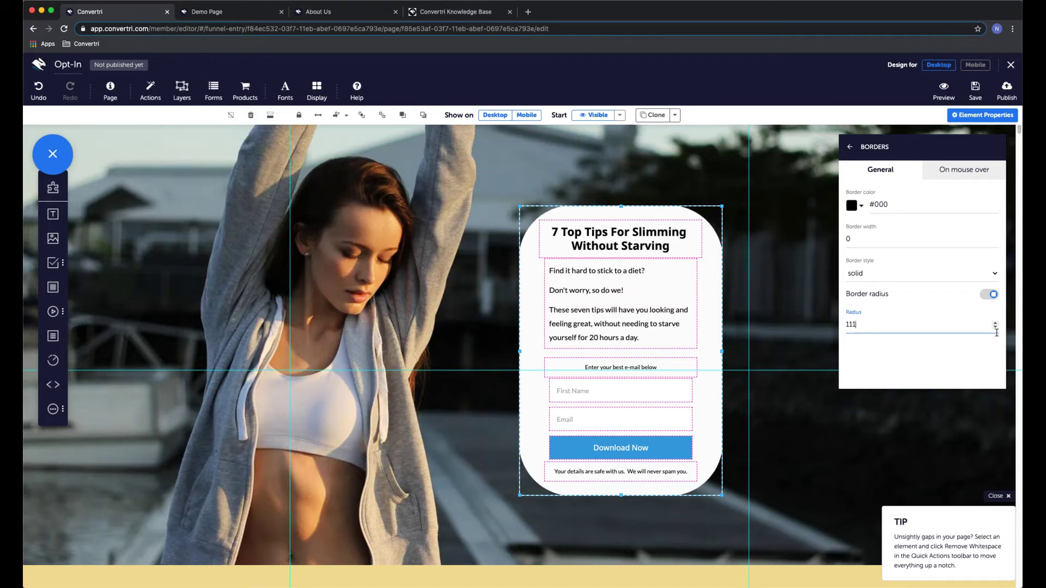
{"action": "left_click", "coordinate": [996, 328]}
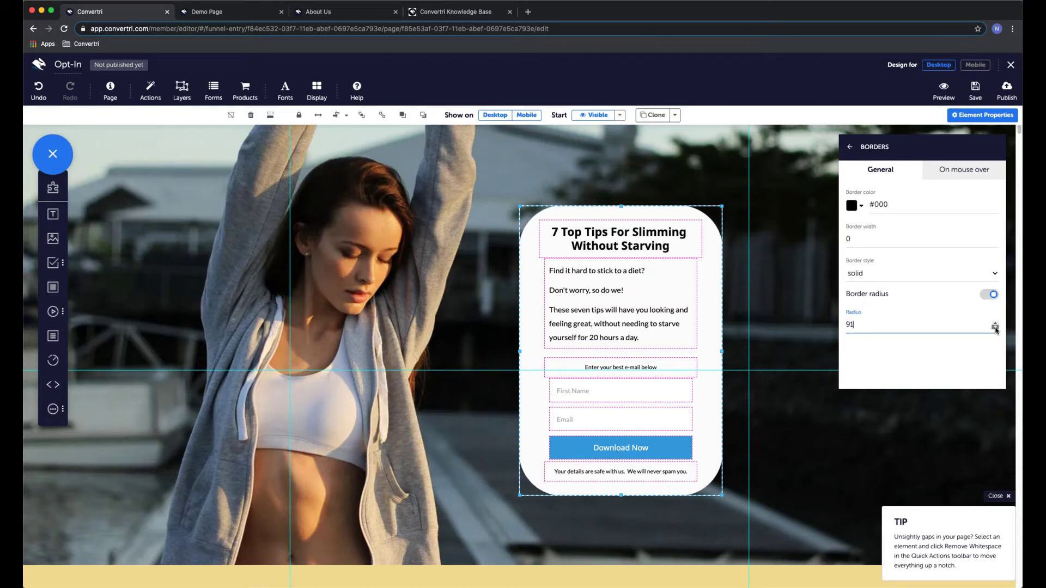
{"action": "left_click_drag", "start_coordinate": [853, 326], "coordinate": [845, 327]}
{"action": "type", "text": "20"}
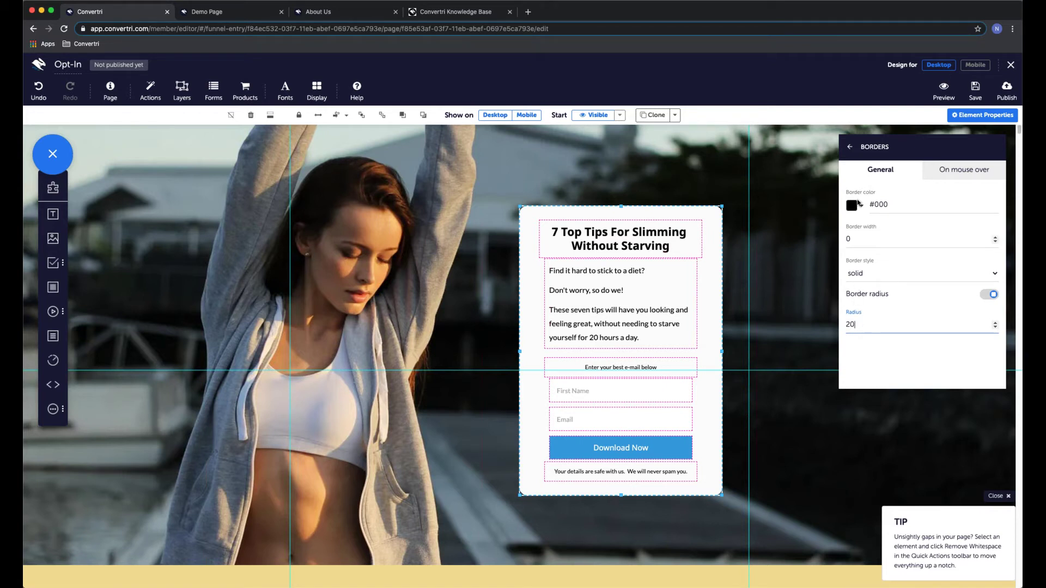
Make the panel's background semi-transparent with the colour rgba(255, 253, 253, 0.75)
{"action": "left_click", "coordinate": [851, 152]}
{"action": "left_click", "coordinate": [851, 149]}
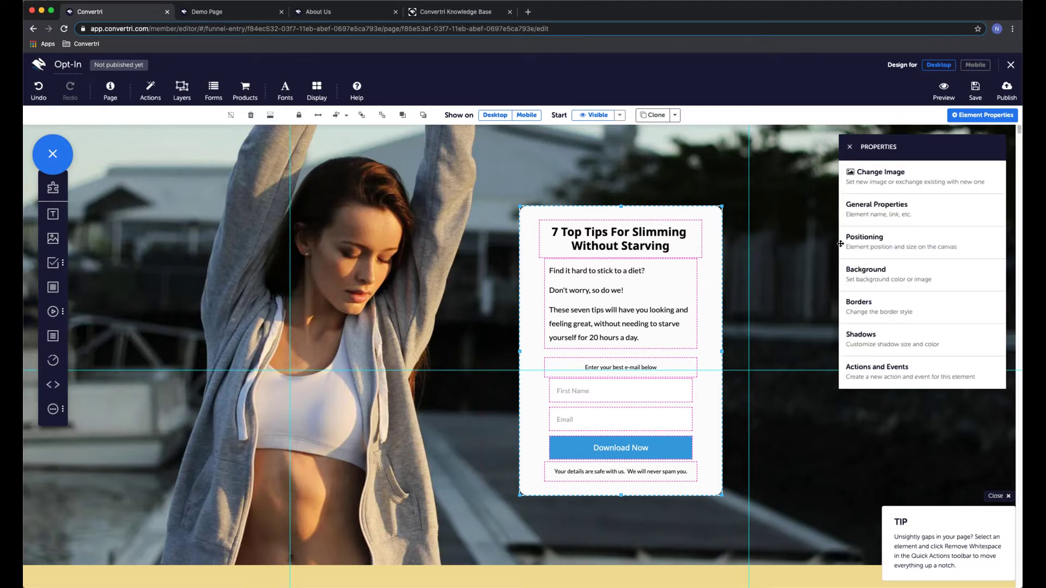
{"action": "left_click", "coordinate": [855, 273]}
{"action": "left_click", "coordinate": [853, 206]}
{"action": "left_click", "coordinate": [853, 141]}
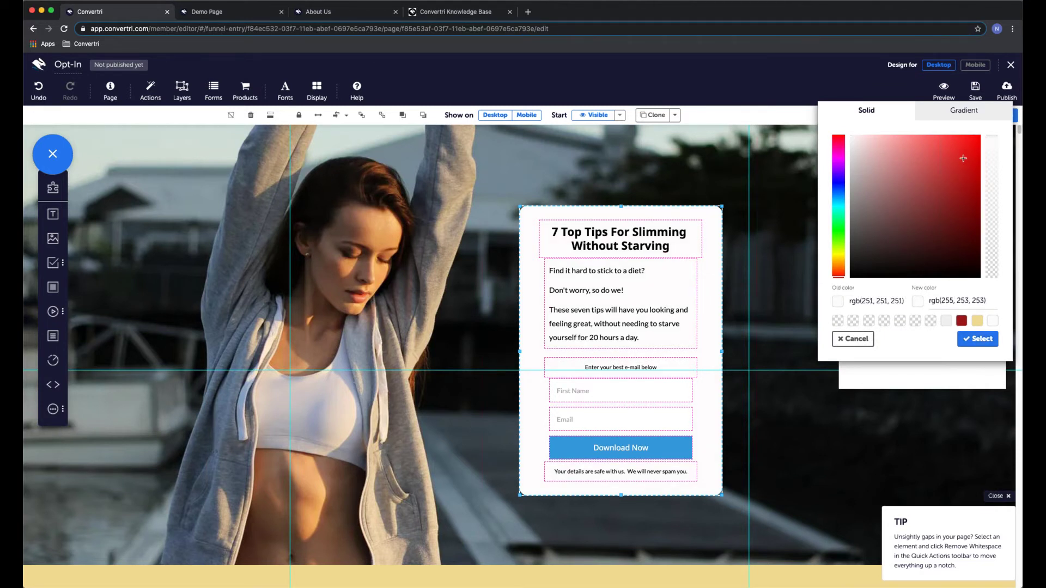
{"action": "left_click", "coordinate": [992, 140]}
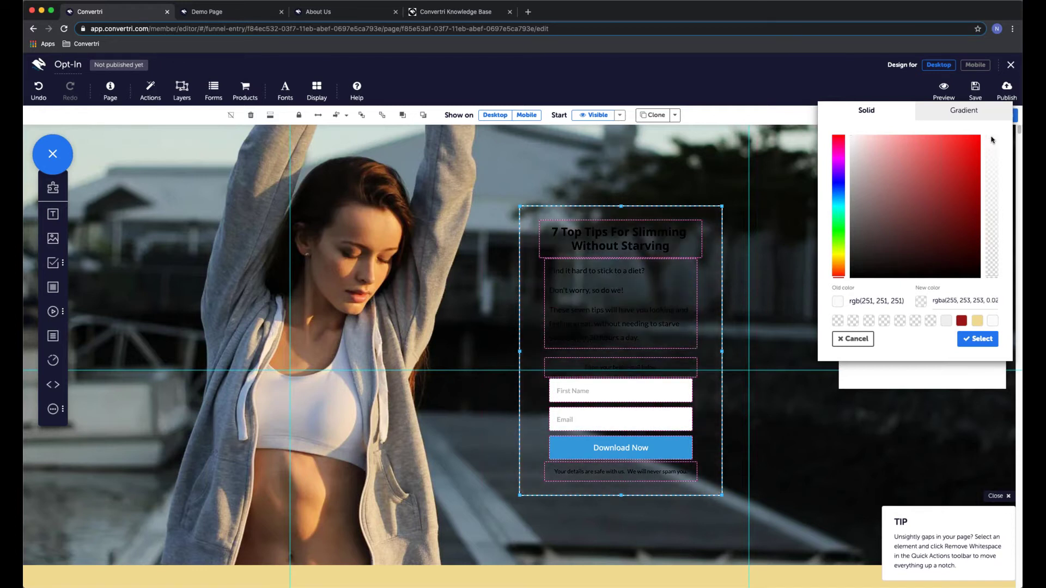
{"action": "left_click_drag", "start_coordinate": [992, 140], "coordinate": [995, 176]}
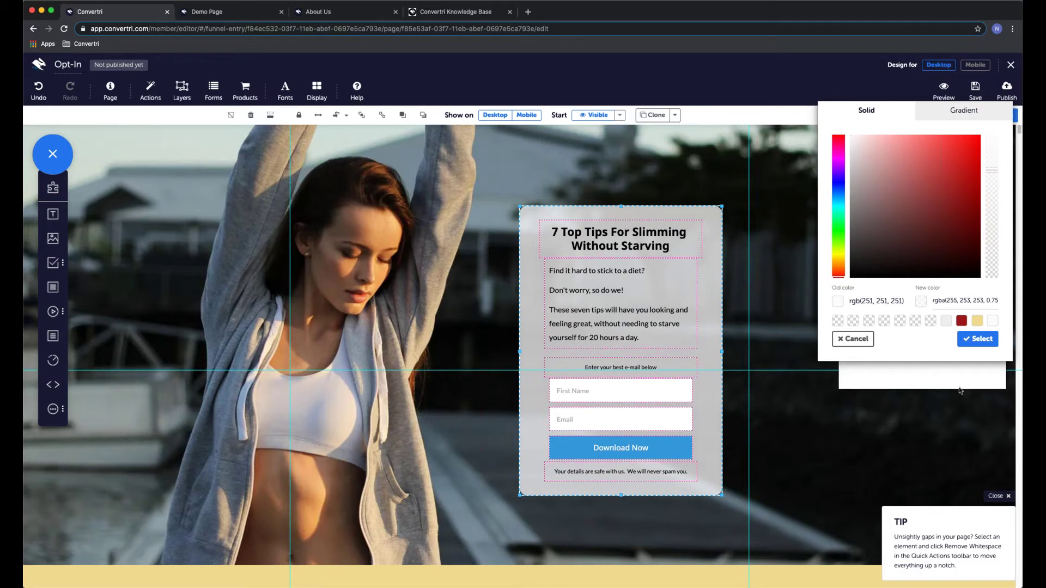
{"action": "left_click", "coordinate": [978, 339]}
{"action": "left_click", "coordinate": [851, 149]}
{"action": "left_click", "coordinate": [786, 319]}
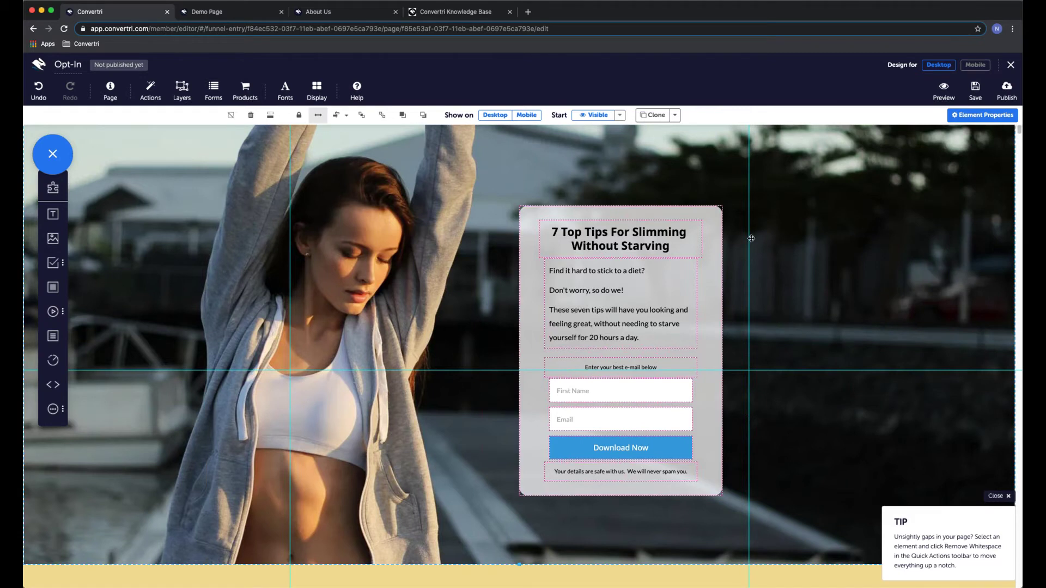
Add a text element reading "Privacy Policy" on the yellow band below the image
{"action": "scroll", "coordinate": [635, 299], "scroll_direction": "up", "scroll_amount": 1}
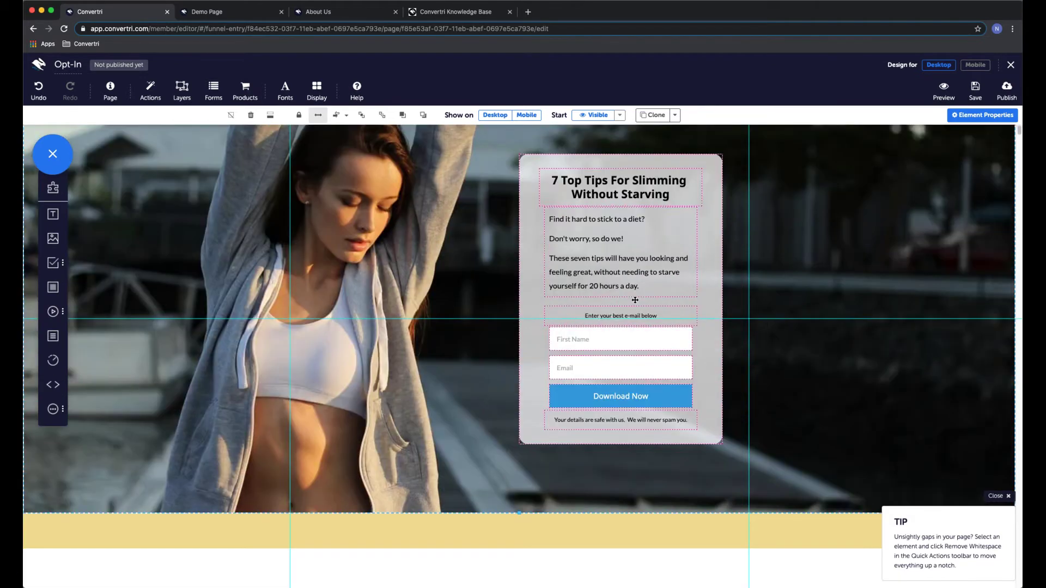
{"action": "scroll", "coordinate": [636, 299], "scroll_direction": "down", "scroll_amount": 2}
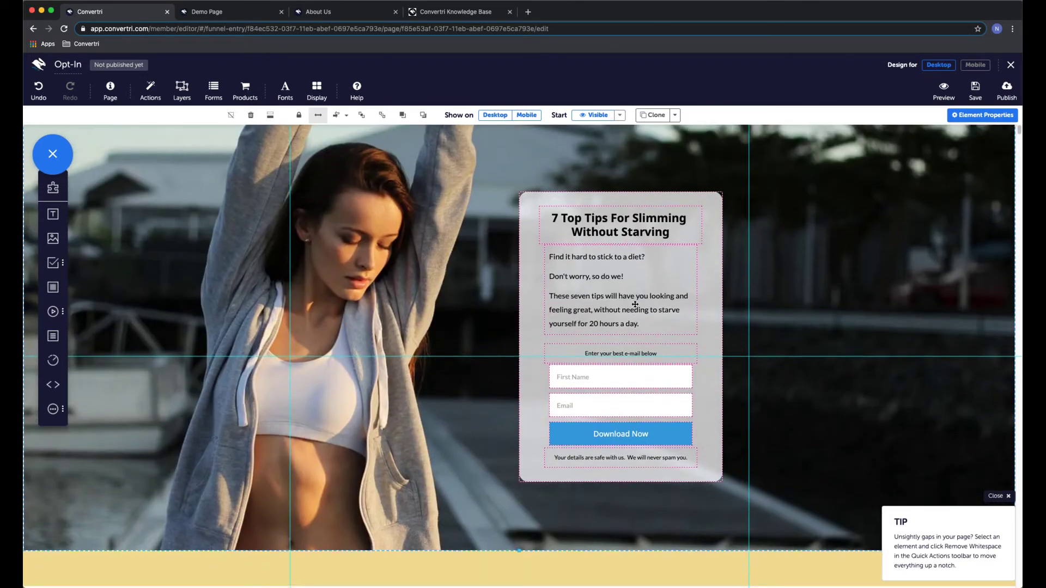
{"action": "scroll", "coordinate": [545, 307], "scroll_direction": "down", "scroll_amount": 2}
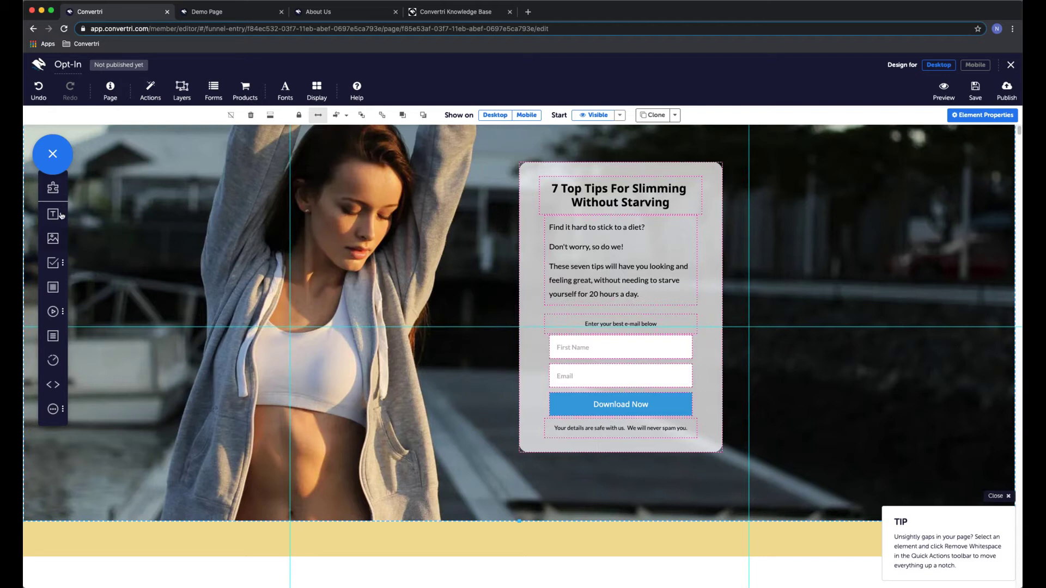
{"action": "left_click_drag", "start_coordinate": [53, 214], "coordinate": [469, 538]}
{"action": "left_click", "coordinate": [486, 543]}
{"action": "type", "text": "Privacy"}
{"action": "type", "text": "Policy"}
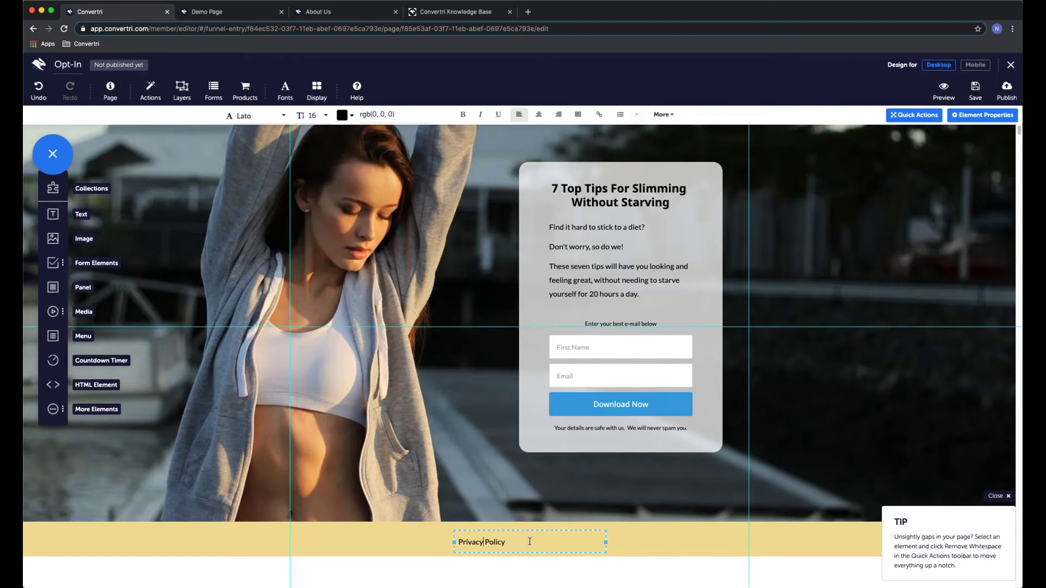
Centre the "Privacy Policy" text within its element and position the element at the middle of the yellow band
{"action": "left_click", "coordinate": [539, 116]}
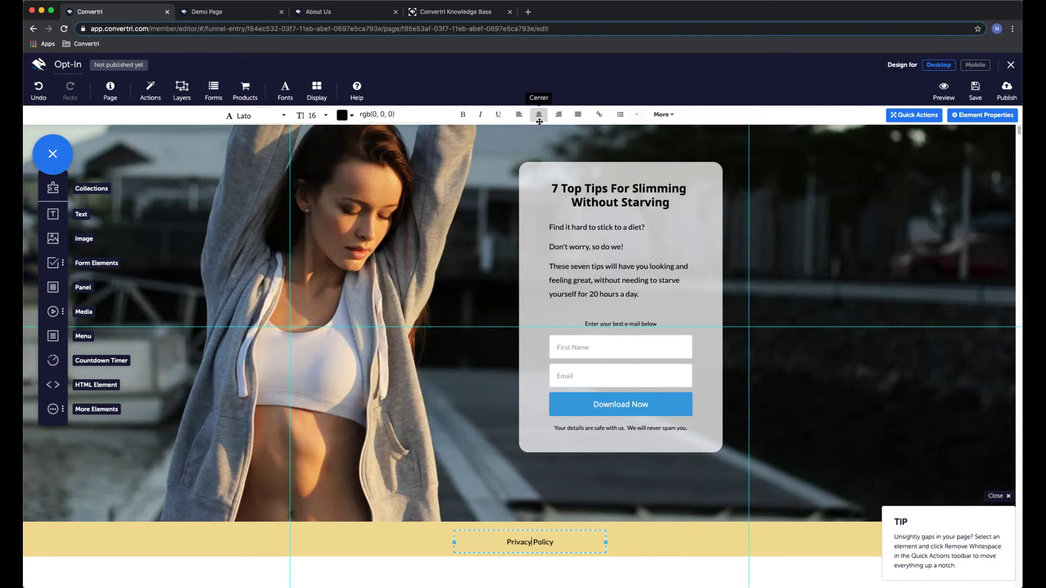
{"action": "left_click", "coordinate": [513, 531]}
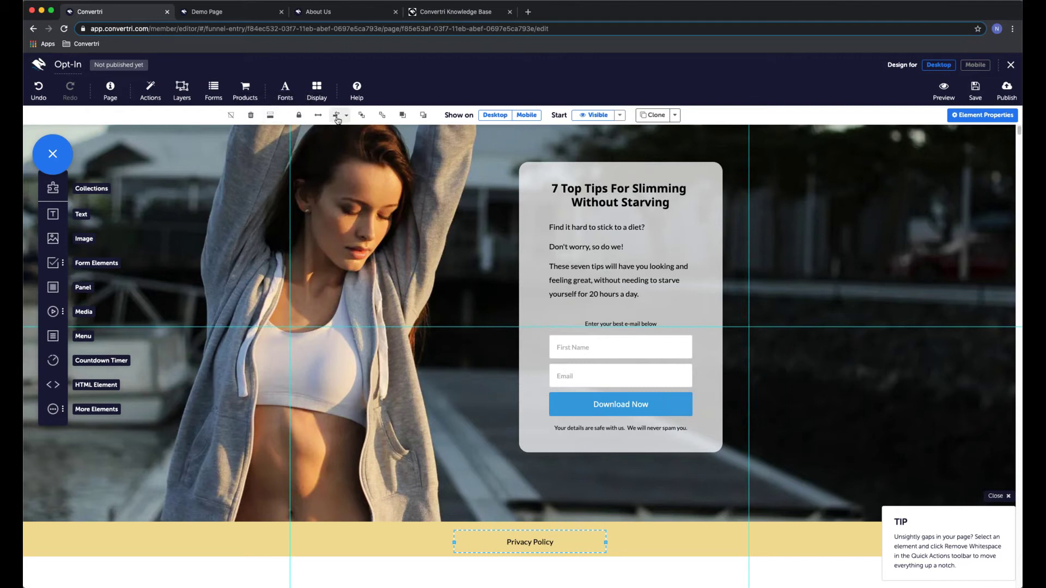
{"action": "left_click_drag", "start_coordinate": [509, 528], "coordinate": [509, 529]}
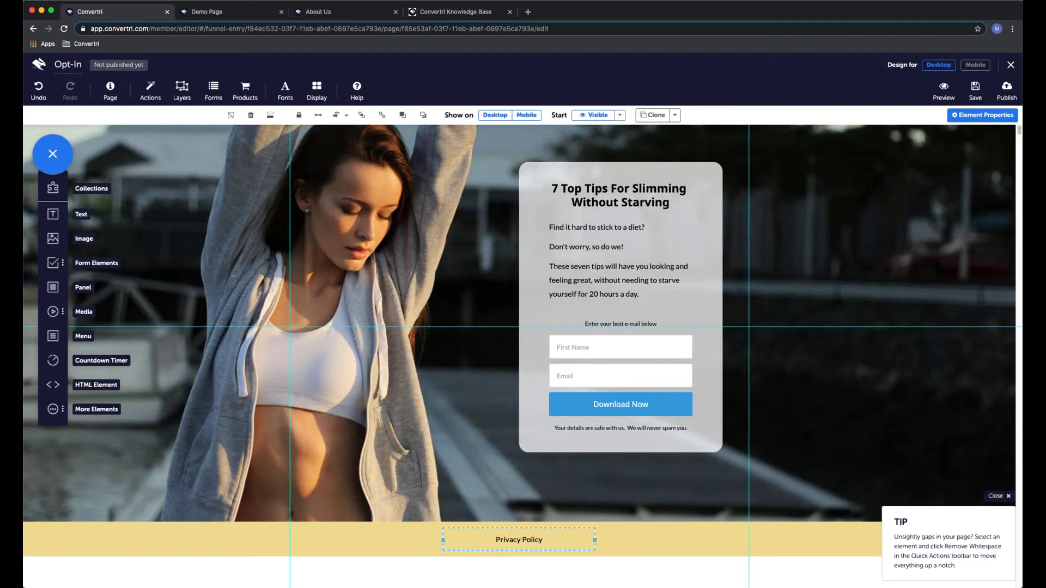
{"action": "left_click", "coordinate": [544, 540]}
{"action": "left_click_drag", "start_coordinate": [543, 541], "coordinate": [494, 543]}
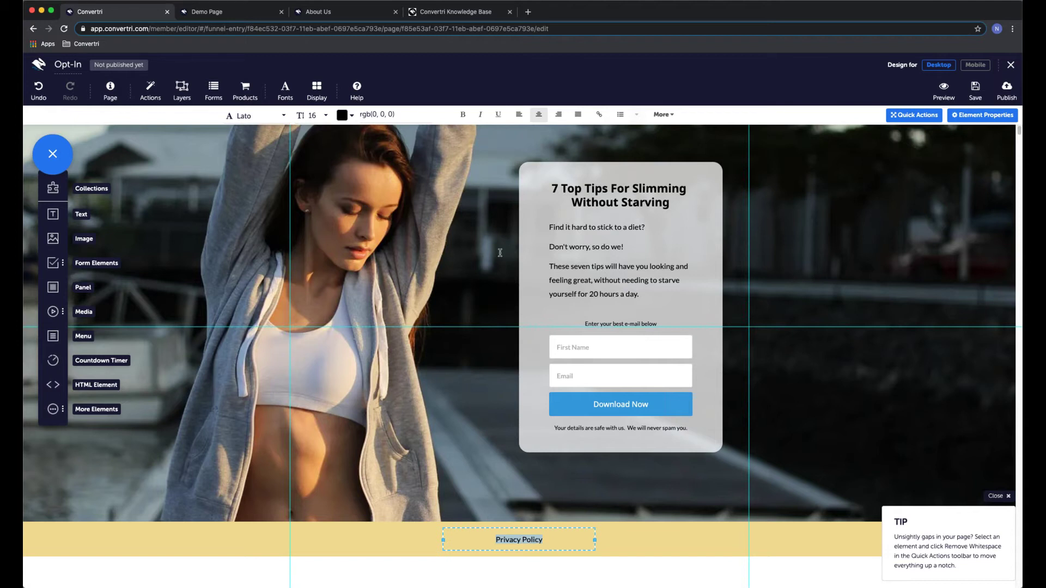
{"action": "left_click", "coordinate": [600, 116]}
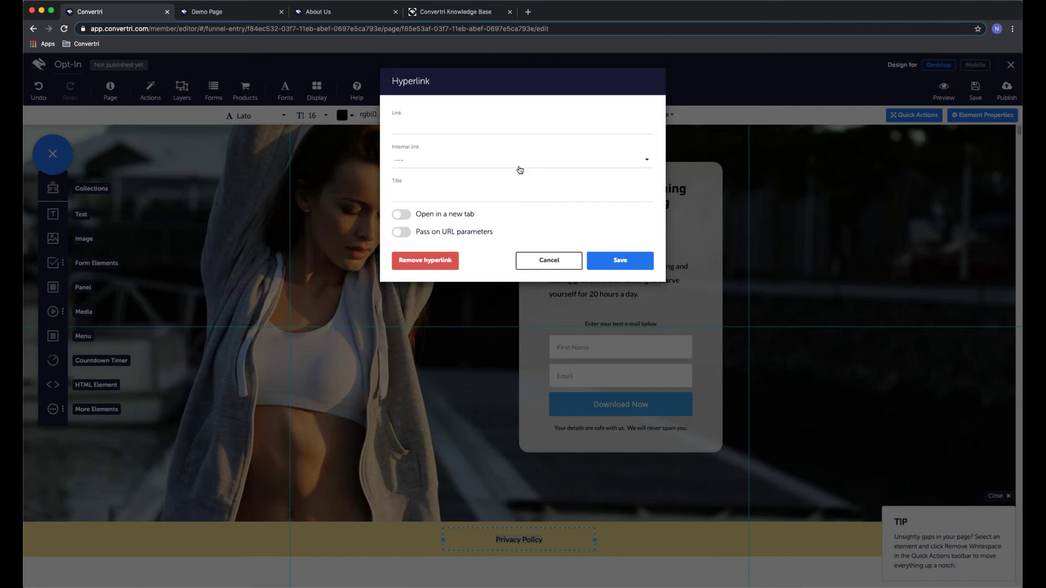
{"action": "left_click", "coordinate": [447, 131]}
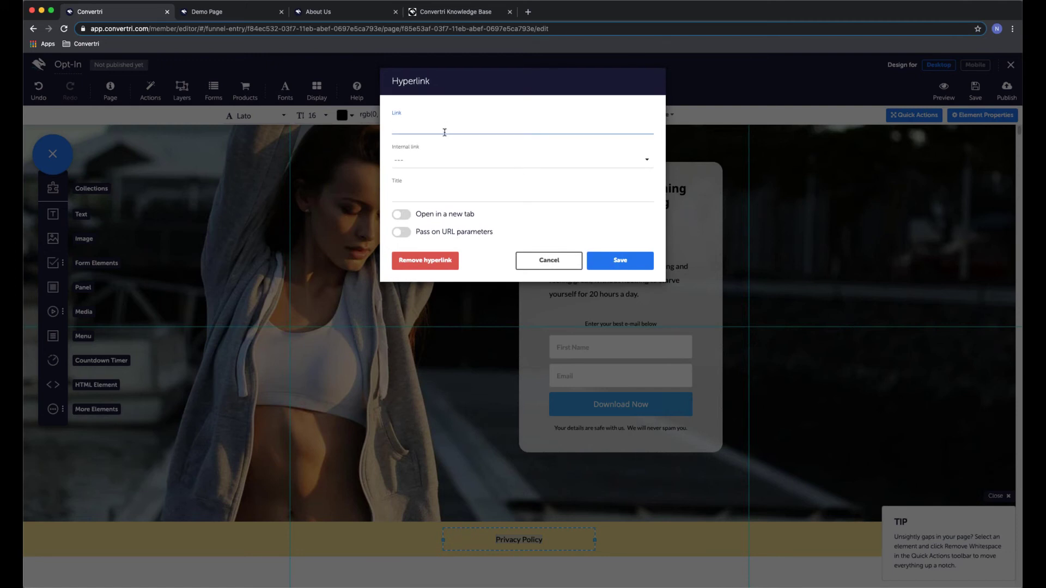
{"action": "type", "text": "https://www.convertri.com/privacypolicy"}
{"action": "left_click", "coordinate": [403, 216]}
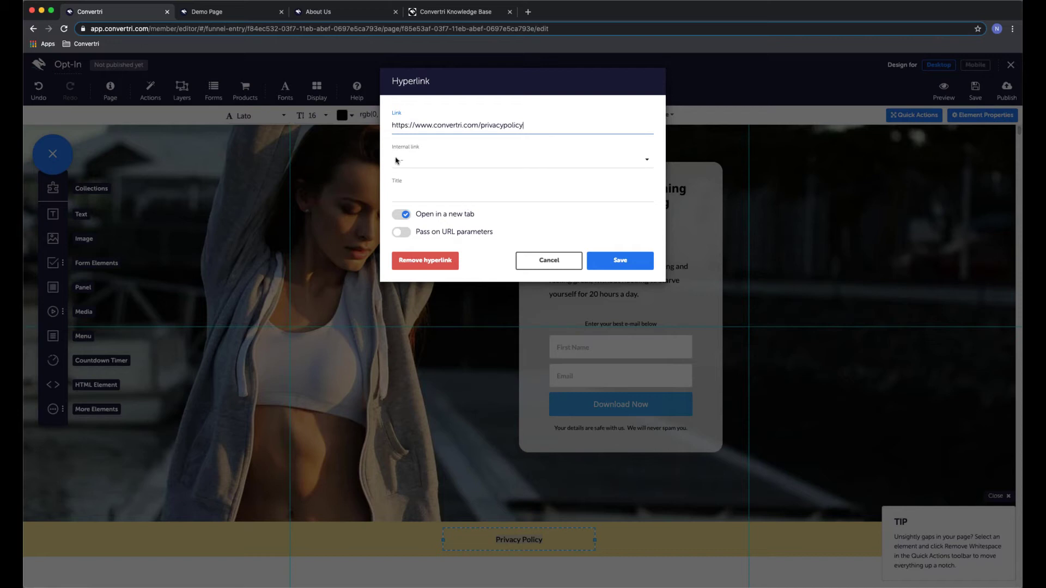
{"action": "left_click", "coordinate": [622, 262]}
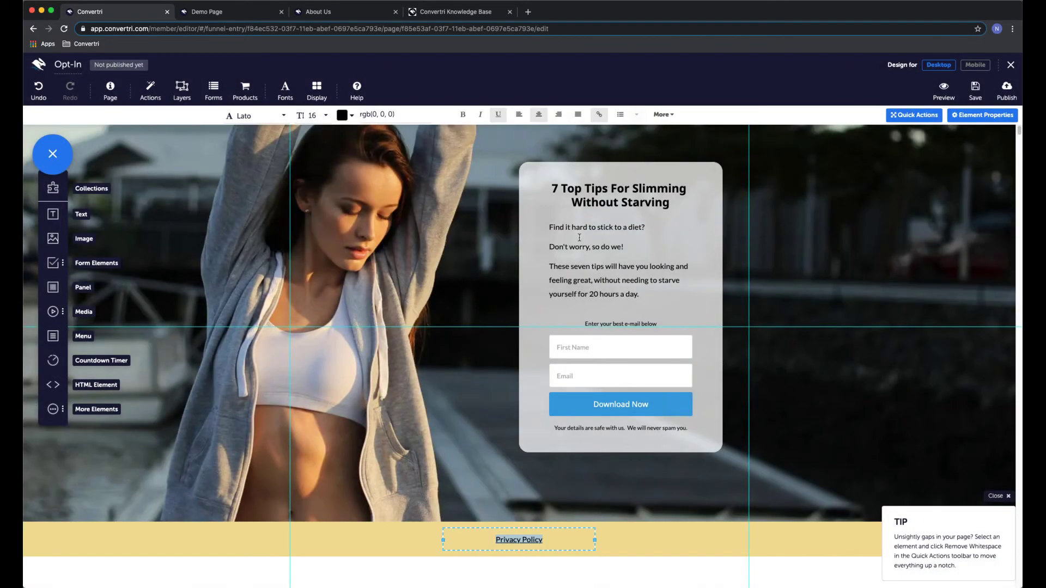
{"action": "left_click", "coordinate": [625, 542]}
Review the desktop page from the upper band to the footer, including the form fields and the Download Now button
{"action": "left_click", "coordinate": [465, 403]}
{"action": "scroll", "coordinate": [465, 401], "scroll_direction": "up", "scroll_amount": 1}
{"action": "scroll", "coordinate": [465, 401], "scroll_direction": "down", "scroll_amount": 1}
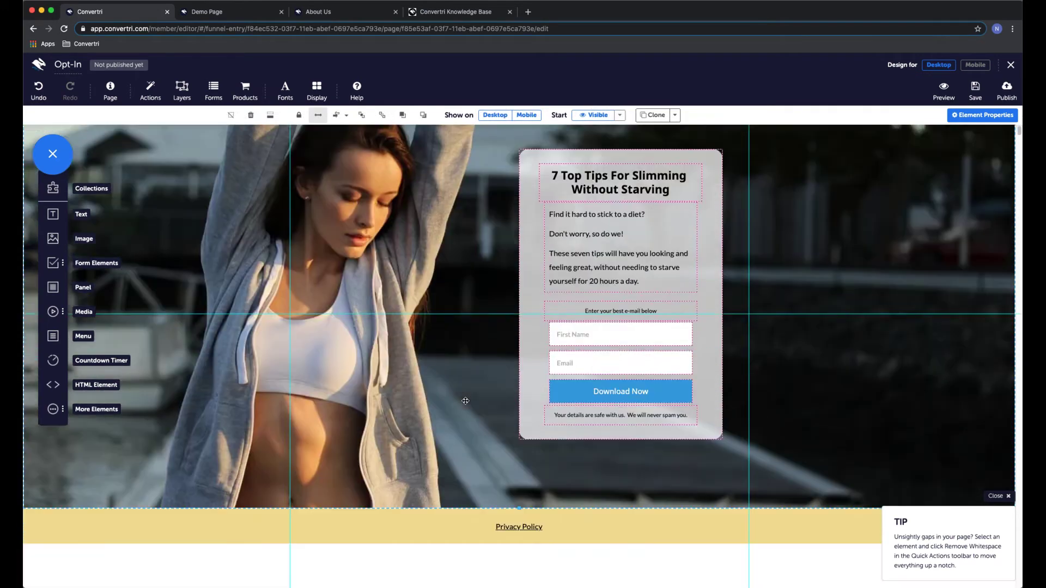
{"action": "scroll", "coordinate": [465, 401], "scroll_direction": "up", "scroll_amount": 1}
{"action": "scroll", "coordinate": [465, 401], "scroll_direction": "down", "scroll_amount": 1}
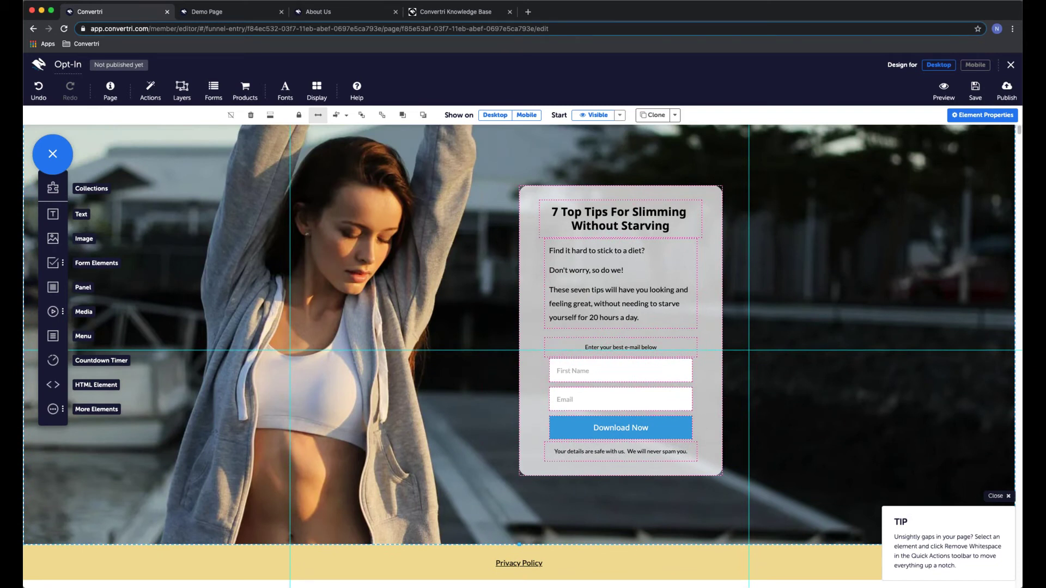
{"action": "scroll", "coordinate": [749, 376], "scroll_direction": "up", "scroll_amount": 1}
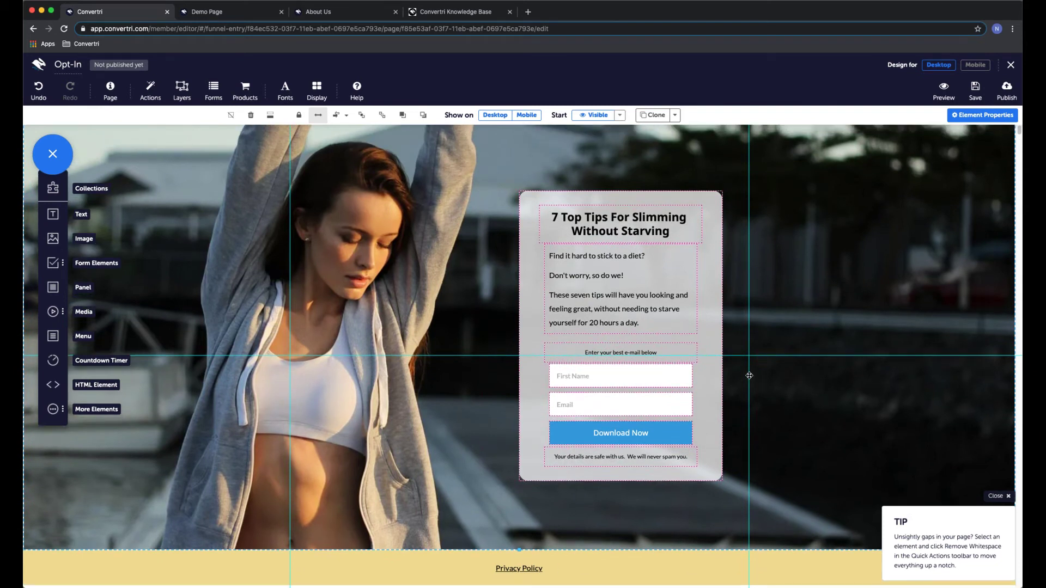
{"action": "scroll", "coordinate": [749, 376], "scroll_direction": "up", "scroll_amount": 1}
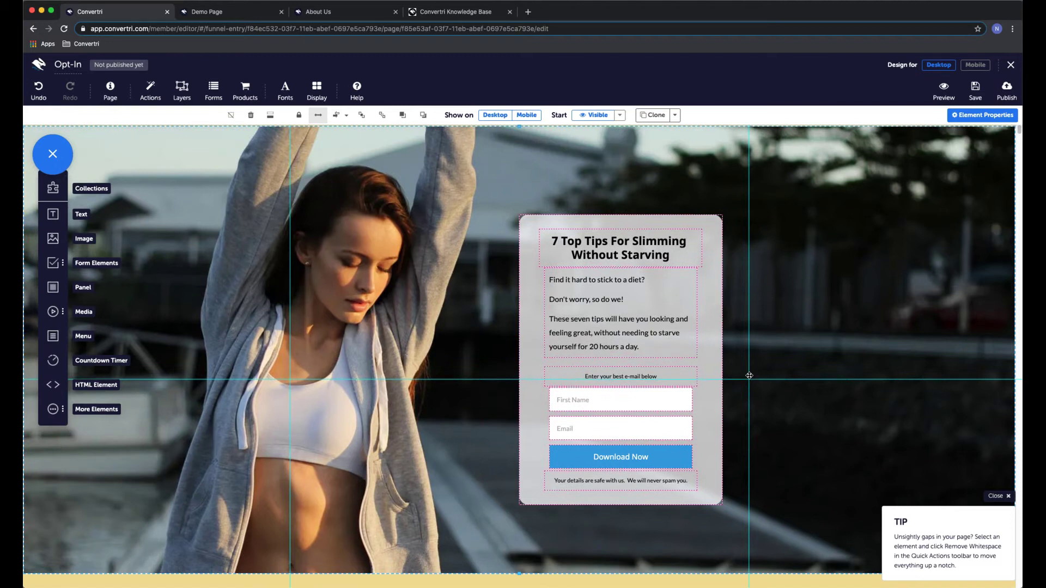
{"action": "scroll", "coordinate": [750, 376], "scroll_direction": "up", "scroll_amount": 1}
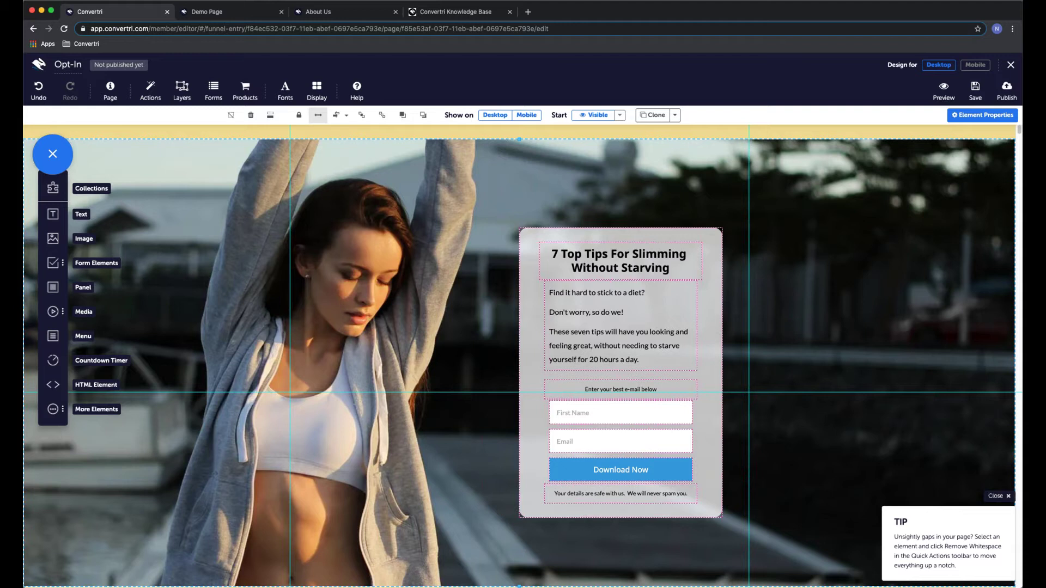
{"action": "scroll", "coordinate": [802, 480], "scroll_direction": "down", "scroll_amount": 1}
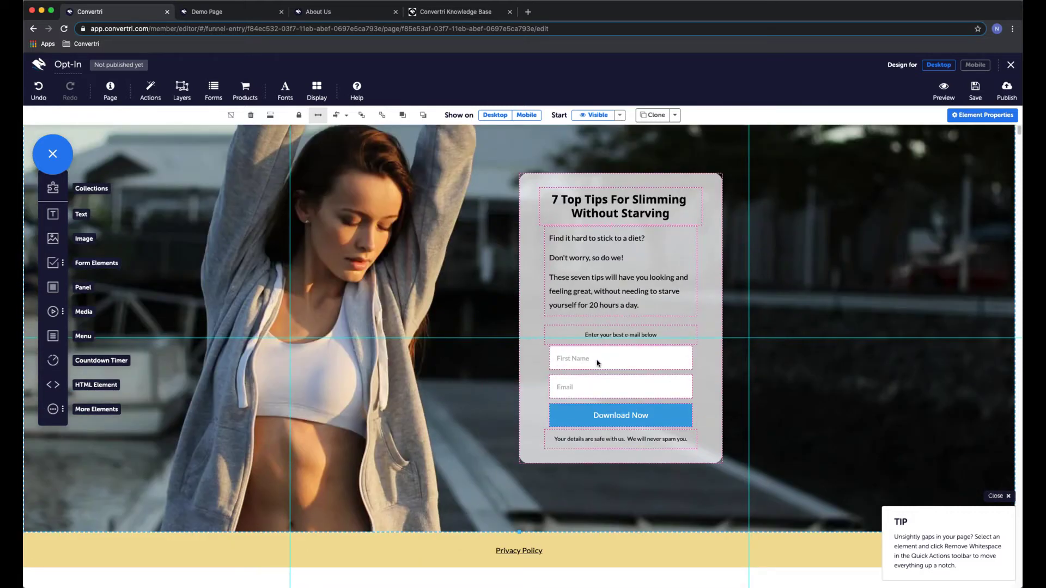
{"action": "left_click", "coordinate": [610, 382]}
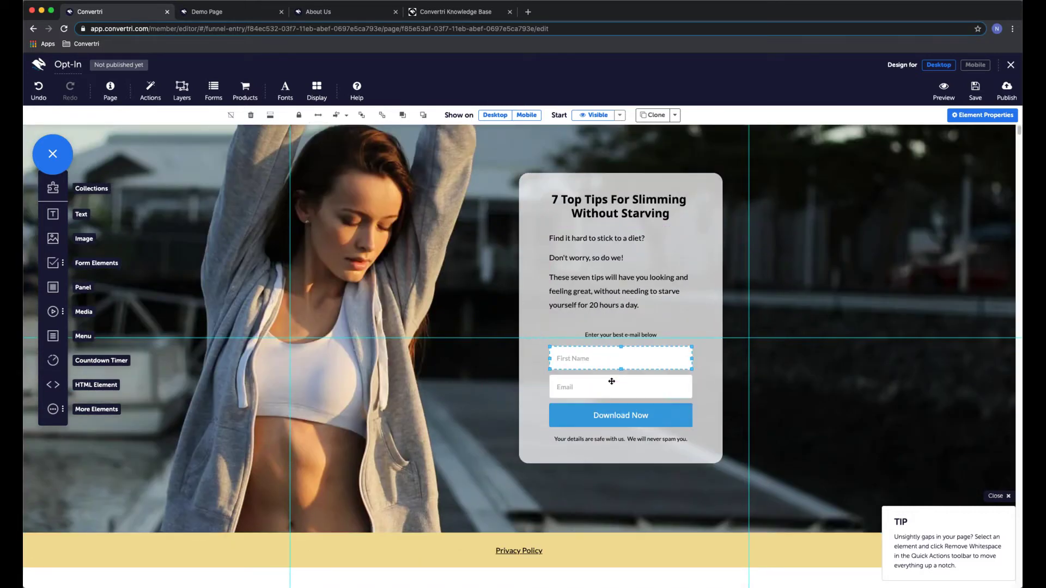
{"action": "left_click", "coordinate": [613, 416]}
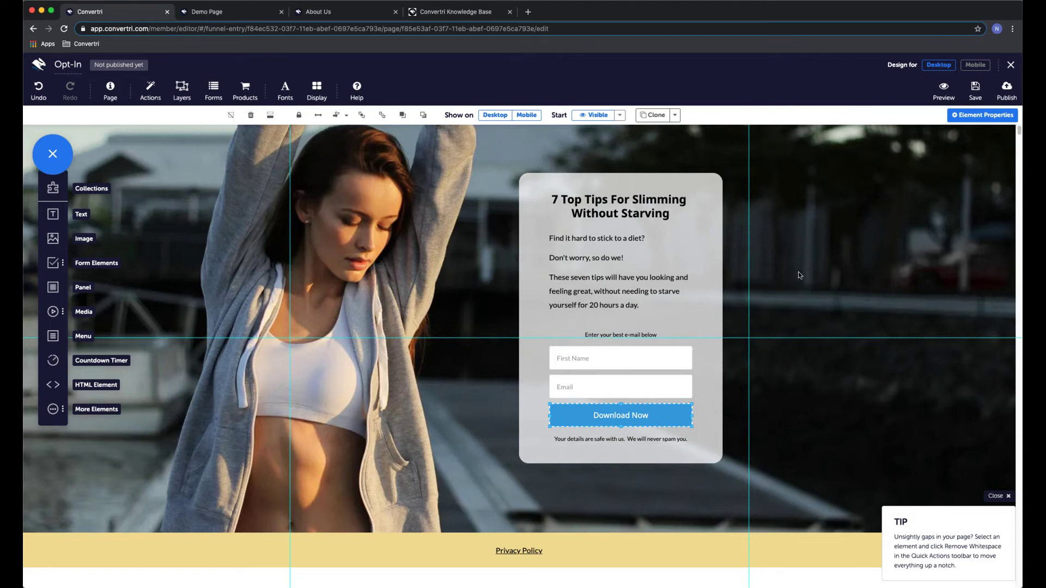
{"action": "scroll", "coordinate": [791, 282], "scroll_direction": "up", "scroll_amount": 2}
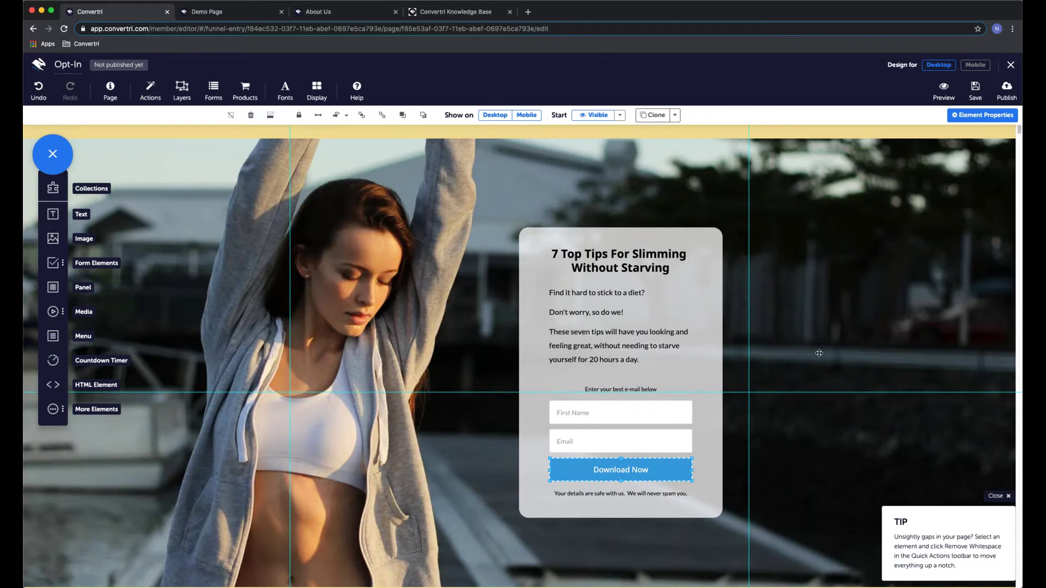
{"action": "scroll", "coordinate": [755, 366], "scroll_direction": "down", "scroll_amount": 2}
{"action": "scroll", "coordinate": [826, 377], "scroll_direction": "up", "scroll_amount": 2}
{"action": "scroll", "coordinate": [839, 198], "scroll_direction": "down", "scroll_amount": 1}
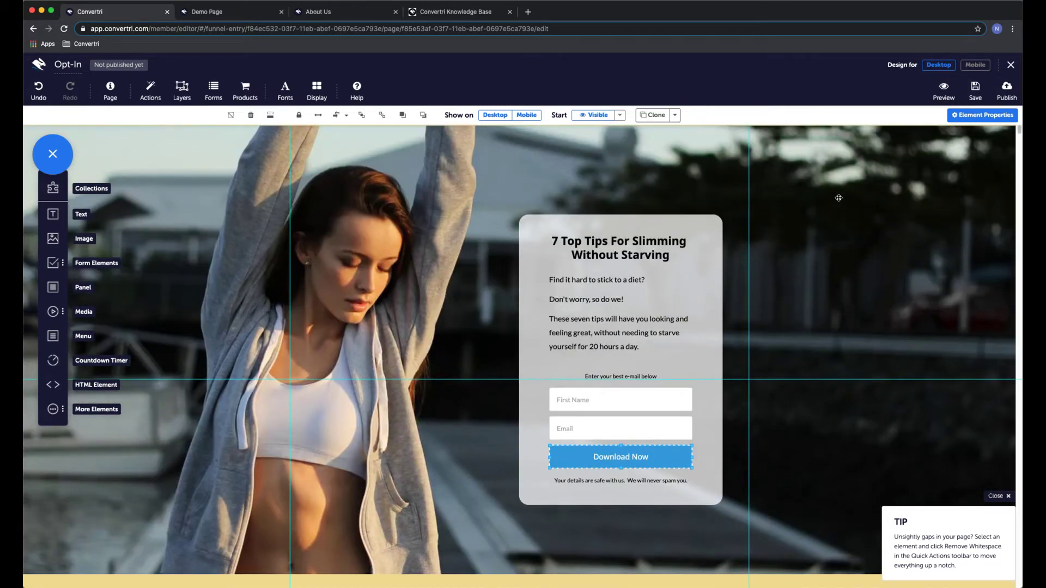
{"action": "scroll", "coordinate": [839, 198], "scroll_direction": "up", "scroll_amount": 1}
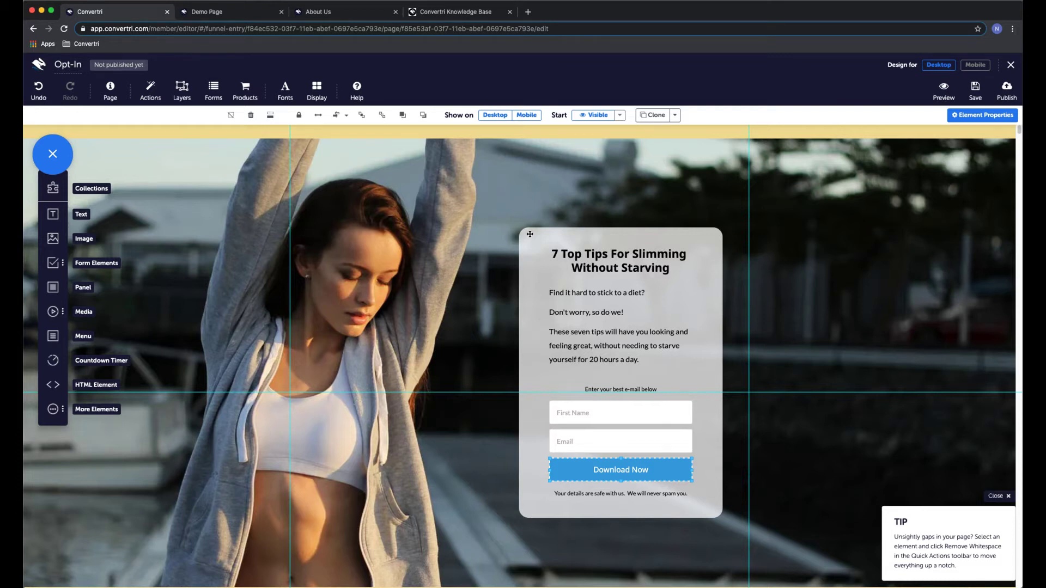
Search the Convertri Knowledge Base for "blog" and open the full walkthrough on setting up a blog on a Convertri site
{"action": "left_click", "coordinate": [459, 14]}
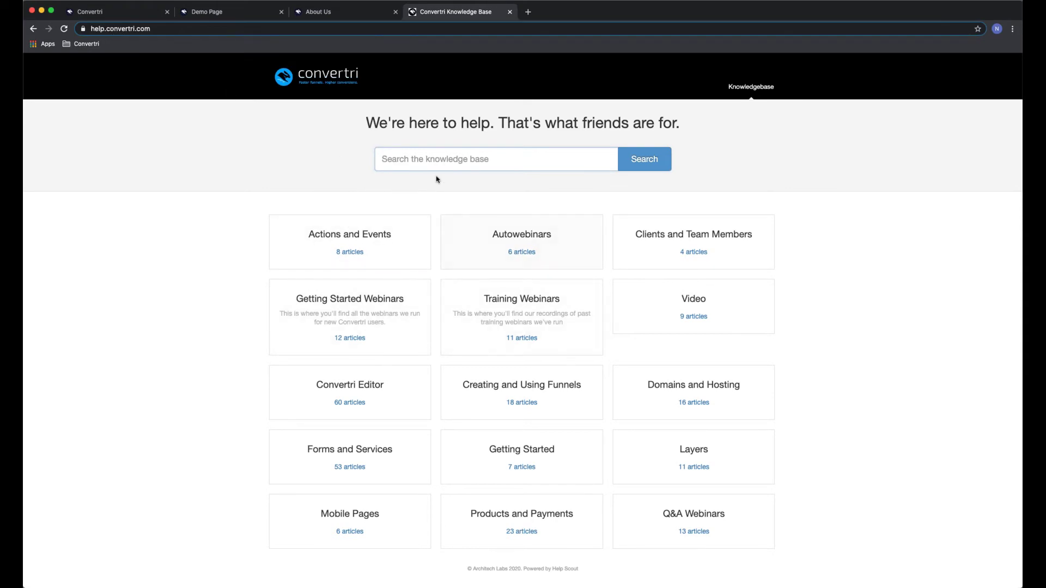
{"action": "type", "text": "blog"}
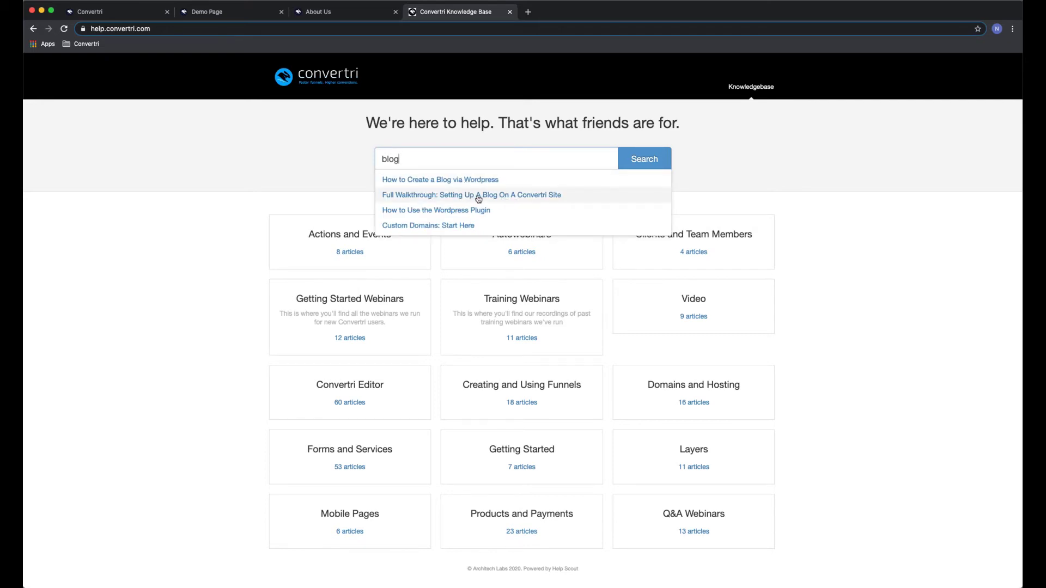
{"action": "left_click", "coordinate": [469, 196]}
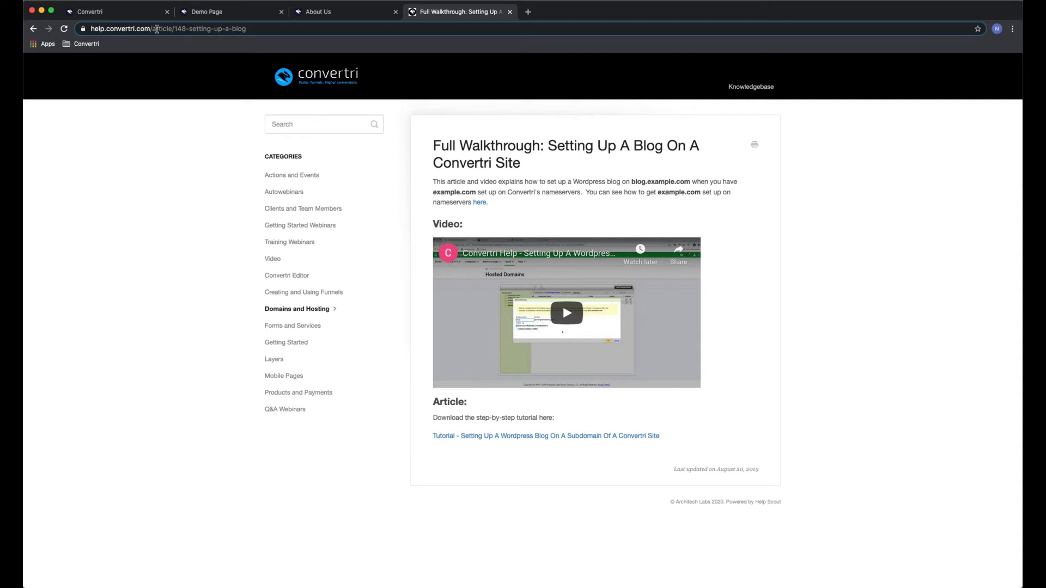
Return to the Opt-In page editor and switch from the desktop design to the mobile design
{"action": "left_click", "coordinate": [115, 13]}
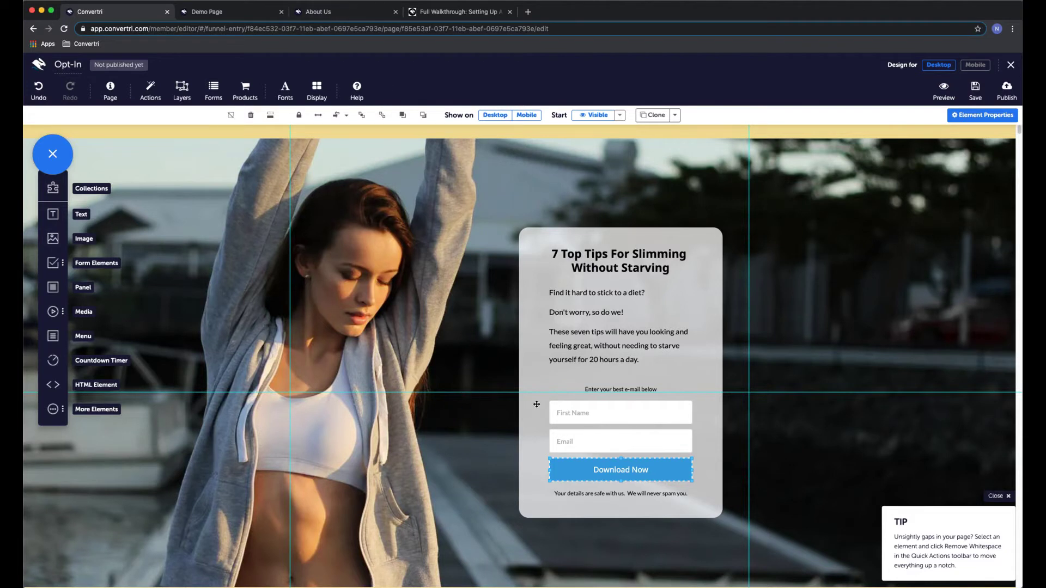
{"action": "left_click", "coordinate": [534, 385]}
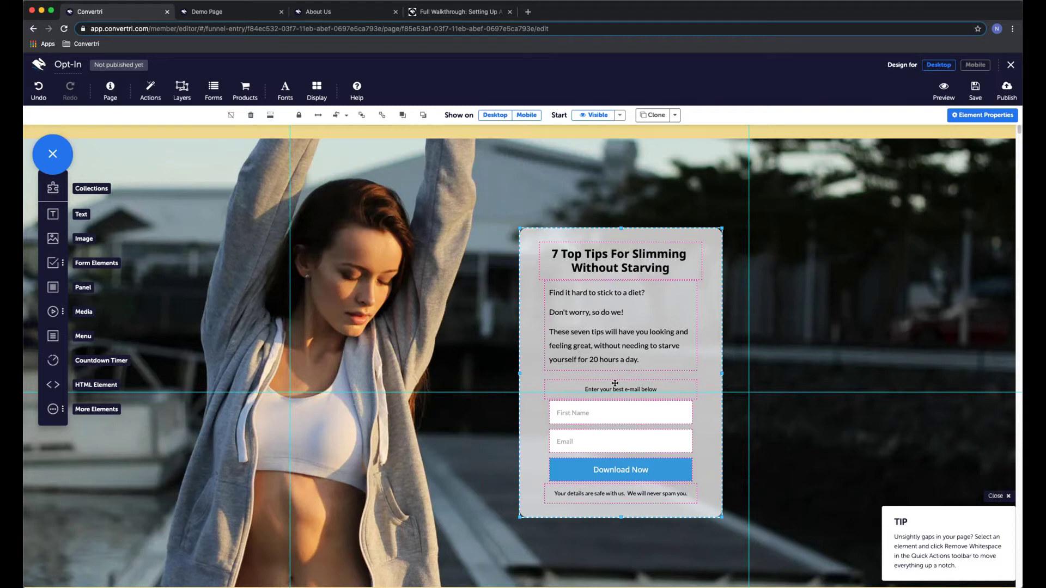
{"action": "left_click", "coordinate": [979, 69]}
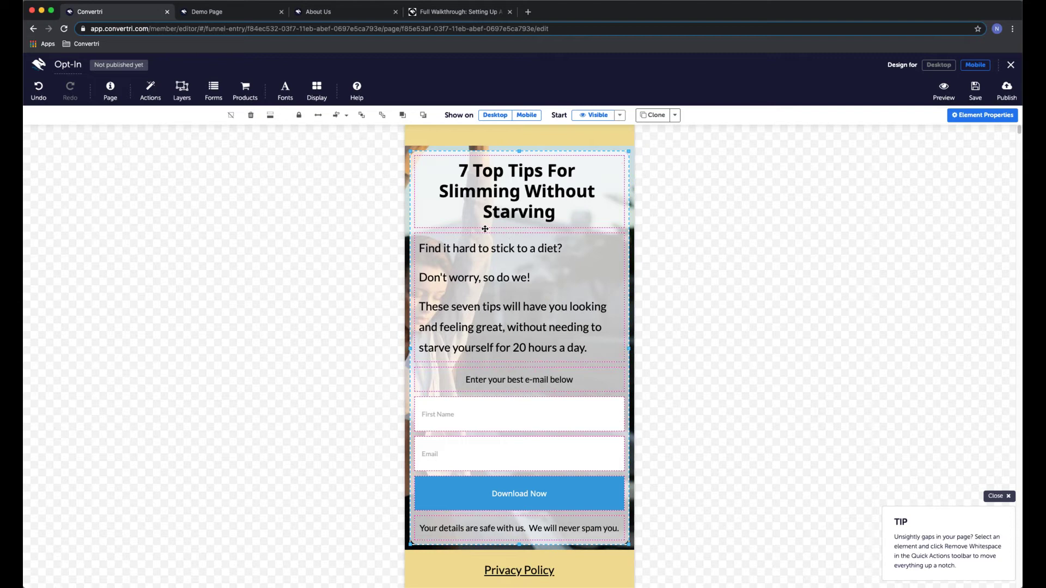
Move the body text block out of the form panel onto the empty canvas beside the mobile page
{"action": "left_click", "coordinate": [476, 273]}
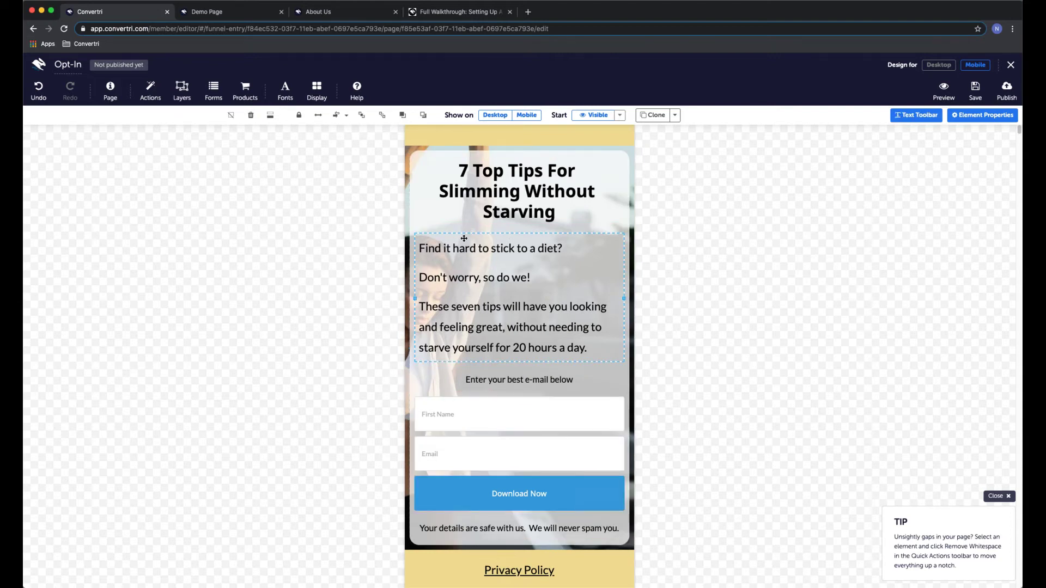
{"action": "left_click_drag", "start_coordinate": [463, 238], "coordinate": [758, 360]}
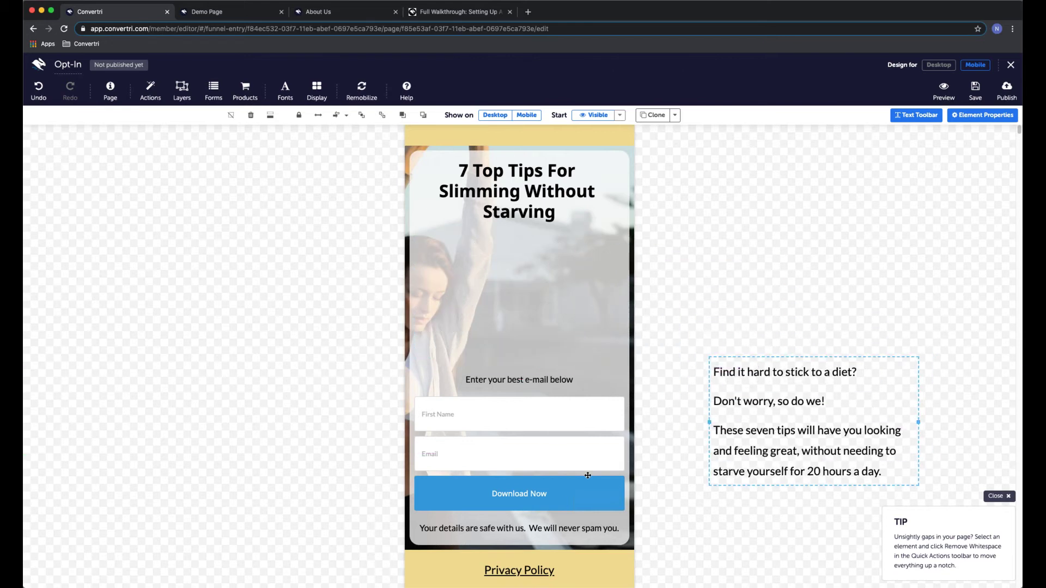
{"action": "left_click", "coordinate": [545, 526]}
{"action": "left_click", "coordinate": [560, 491], "text": "shift"}
{"action": "left_click", "coordinate": [558, 456], "text": "shift"}
{"action": "left_click", "coordinate": [559, 416], "text": "shift"}
{"action": "left_click", "coordinate": [547, 381], "text": "shift"}
{"action": "left_click_drag", "start_coordinate": [546, 393], "coordinate": [545, 342]}
{"action": "left_click_drag", "start_coordinate": [552, 283], "coordinate": [549, 306]}
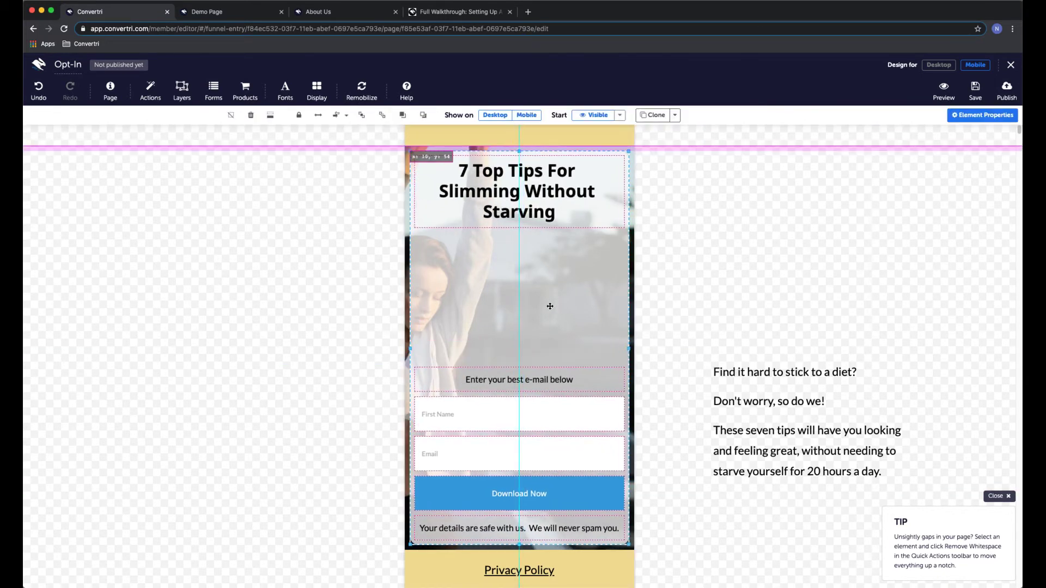
Move the form fields, button and their captions together up beneath the headline, and place the body text block below them
{"action": "left_click", "coordinate": [534, 509]}
{"action": "left_click", "coordinate": [535, 504], "text": "shift"}
{"action": "left_click", "coordinate": [543, 452], "text": "shift"}
{"action": "left_click", "coordinate": [542, 420], "text": "shift"}
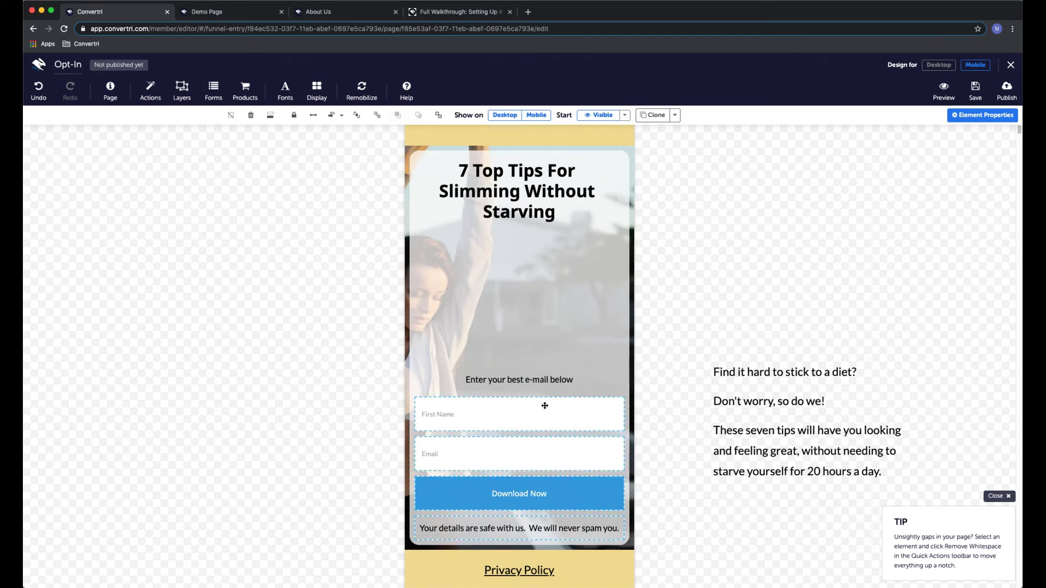
{"action": "left_click", "coordinate": [574, 370], "text": "shift"}
{"action": "left_click_drag", "start_coordinate": [556, 410], "coordinate": [561, 273]}
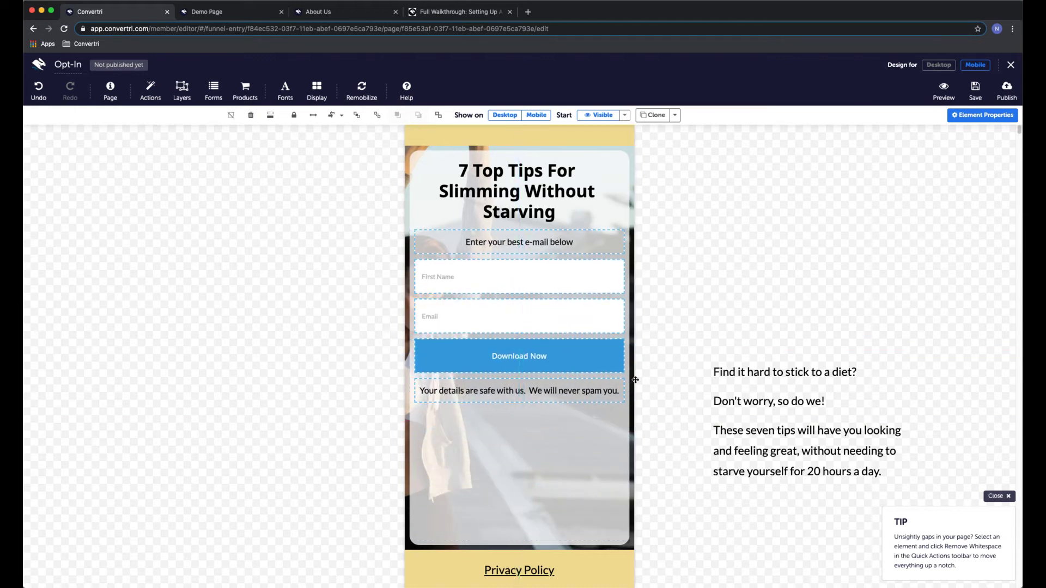
{"action": "left_click", "coordinate": [700, 397]}
{"action": "left_click_drag", "start_coordinate": [699, 359], "coordinate": [459, 410]}
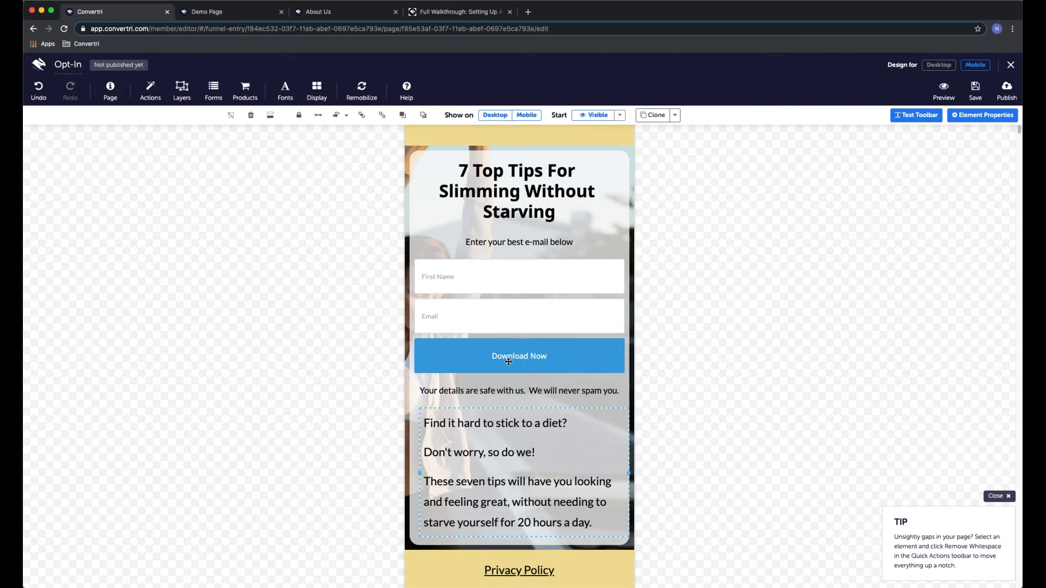
Compare with the desktop design and regenerate the whole mobile layout from it using Remobilize all
{"action": "left_click", "coordinate": [938, 65]}
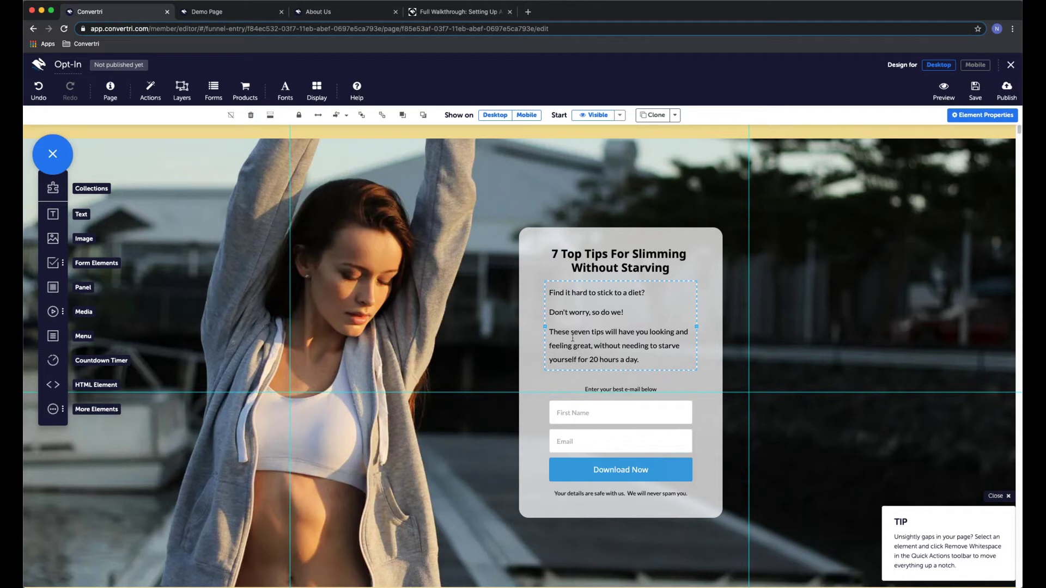
{"action": "left_click", "coordinate": [975, 64]}
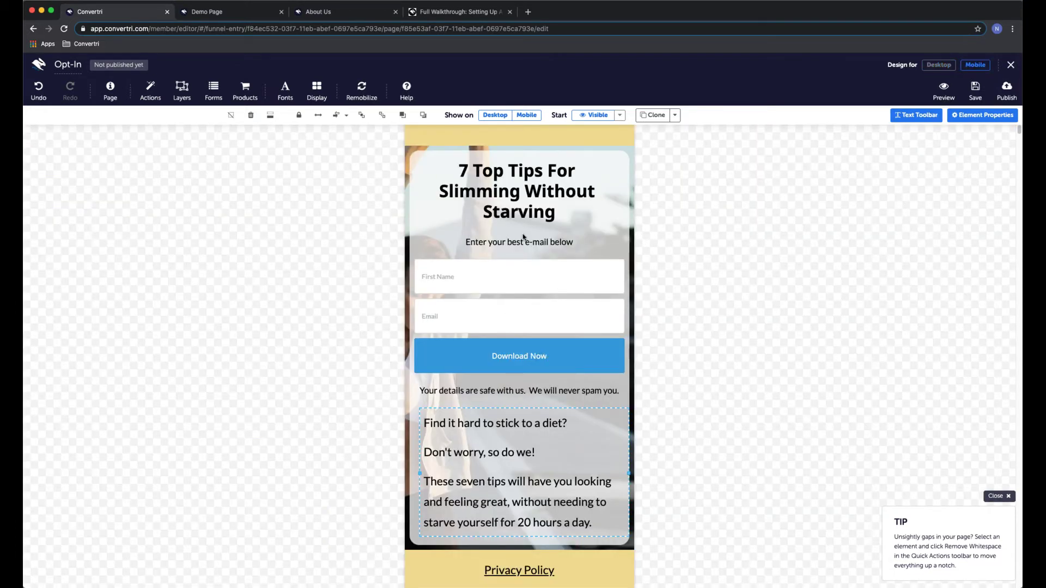
{"action": "left_click", "coordinate": [361, 88]}
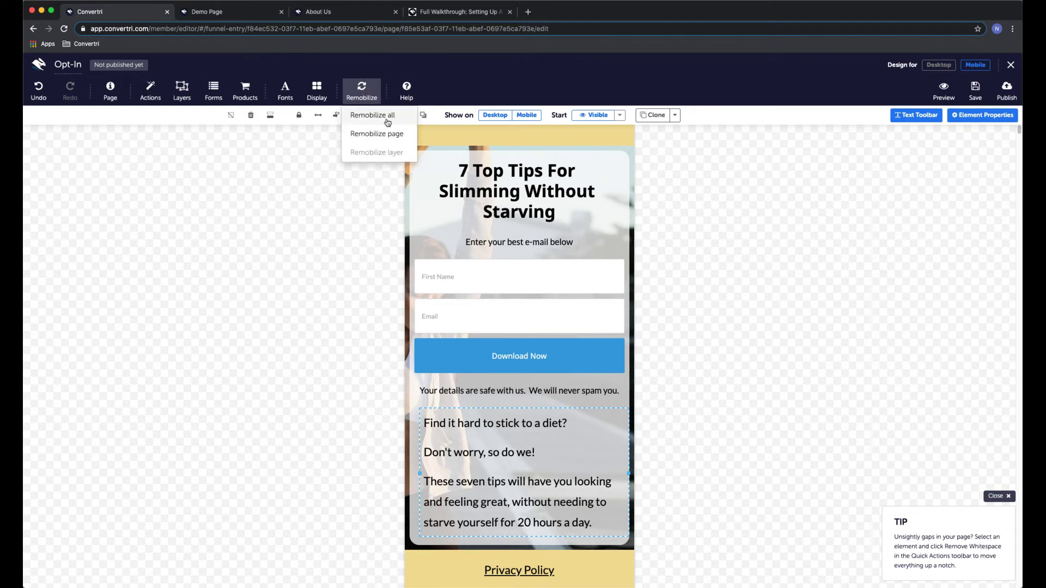
{"action": "left_click", "coordinate": [373, 115]}
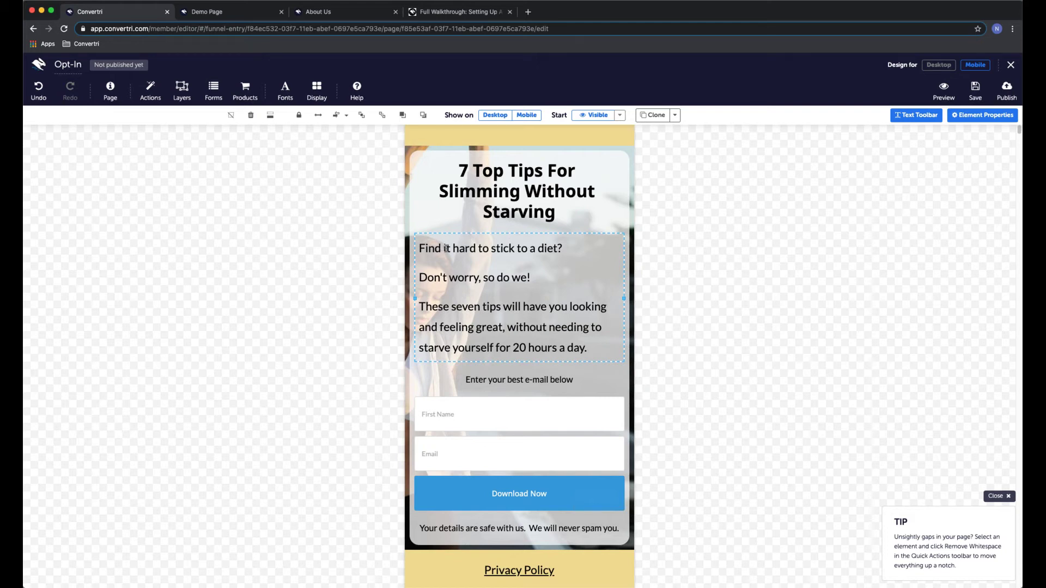
Return to the desktop design and set the page's default mobile font scaling for paragraph text to 120%
{"action": "left_click_drag", "start_coordinate": [446, 248], "coordinate": [524, 347]}
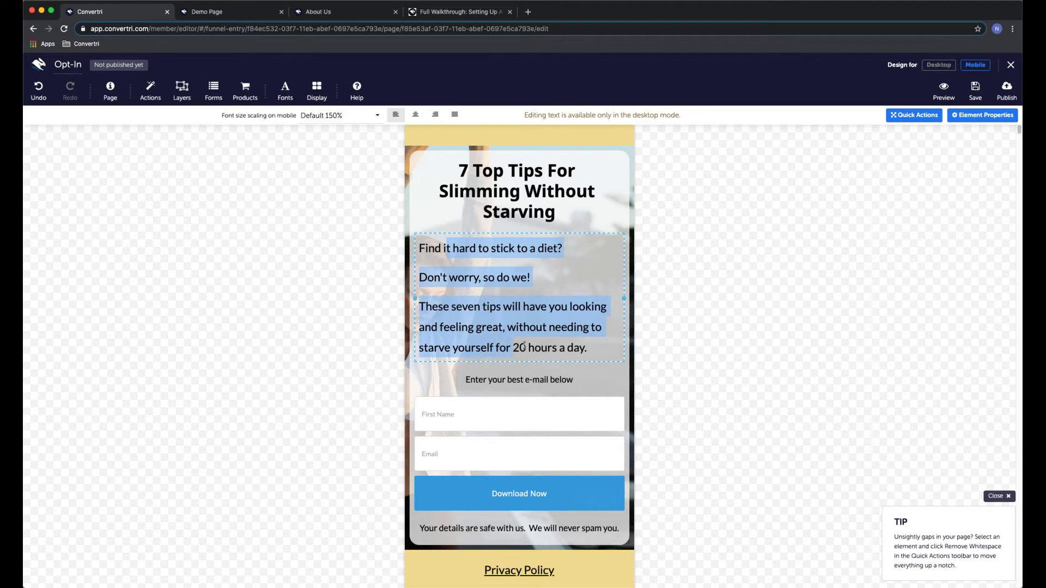
{"action": "left_click", "coordinate": [516, 304]}
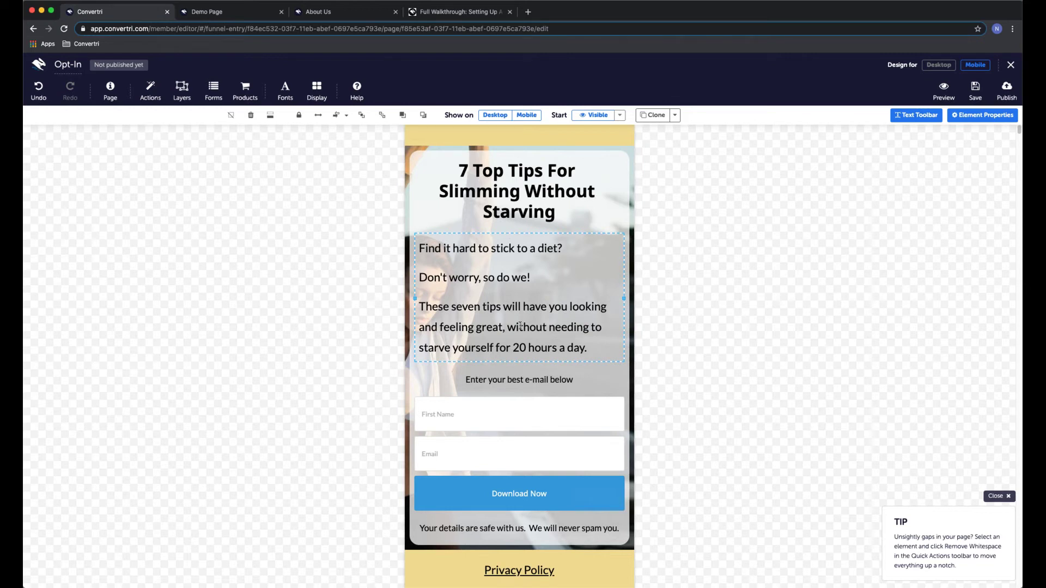
{"action": "left_click", "coordinate": [500, 193]}
{"action": "left_click", "coordinate": [938, 65]}
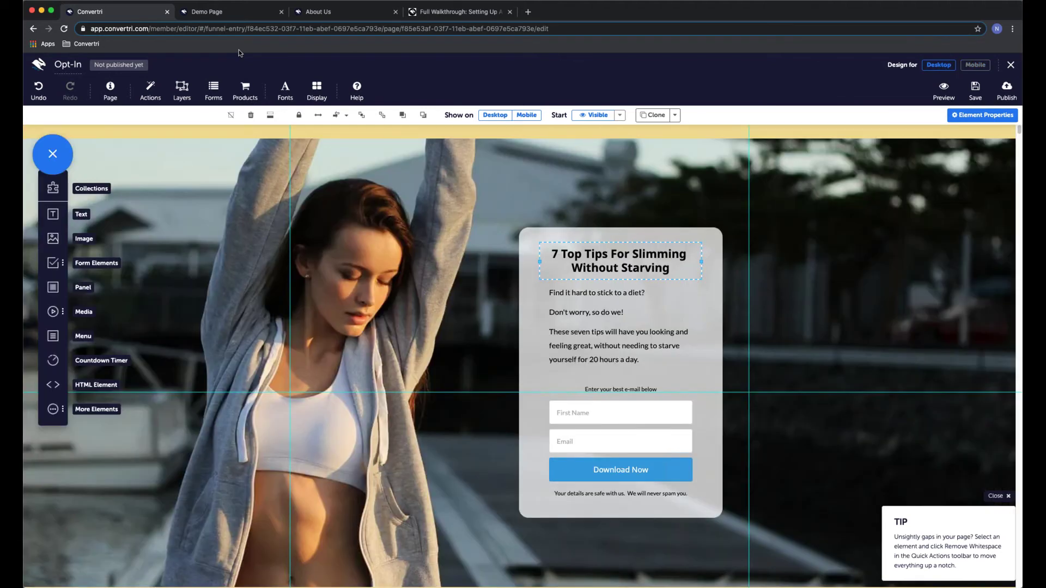
{"action": "left_click", "coordinate": [110, 90]}
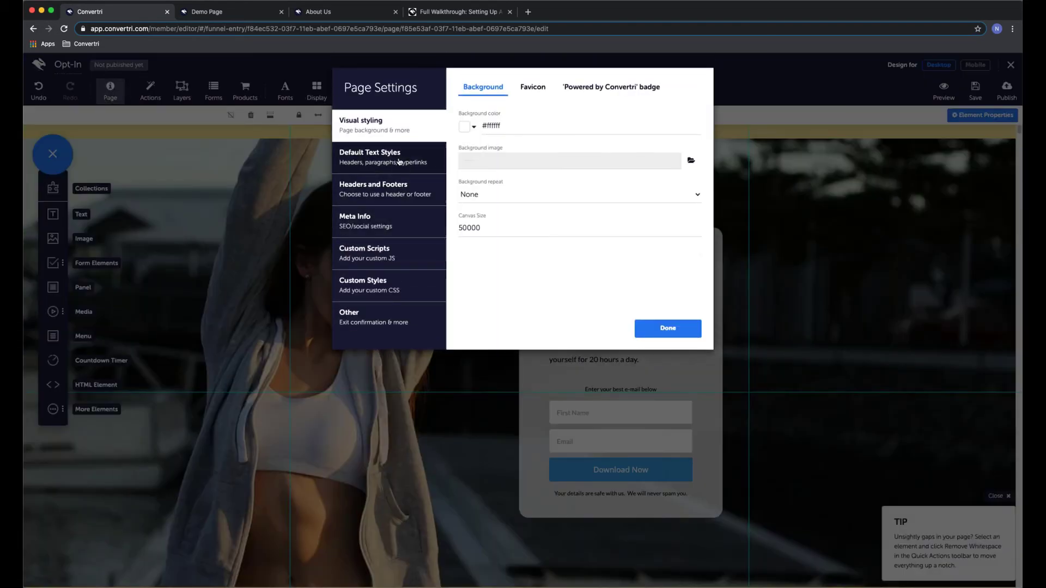
{"action": "left_click", "coordinate": [402, 163]}
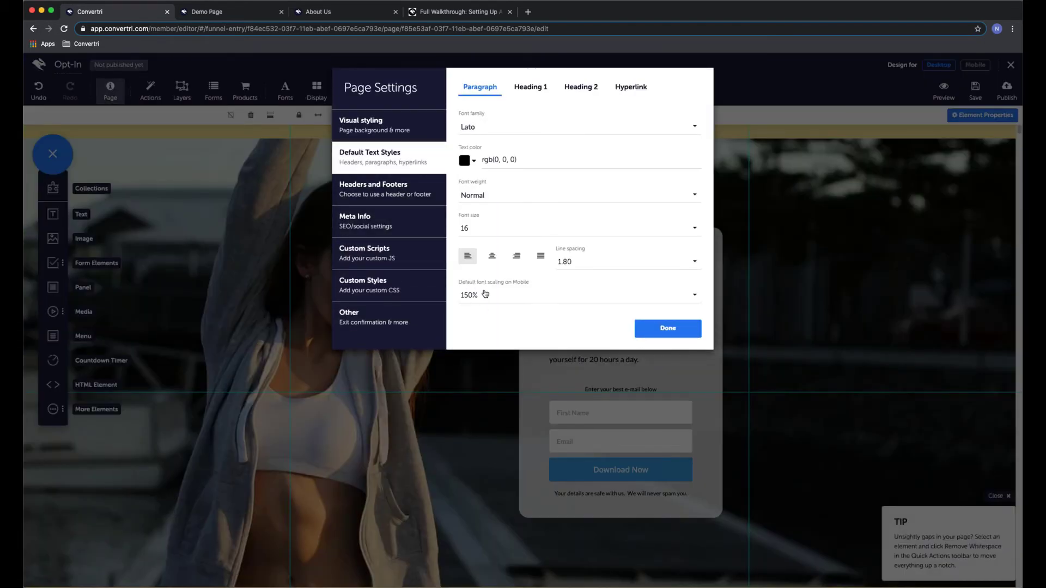
{"action": "left_click", "coordinate": [523, 296]}
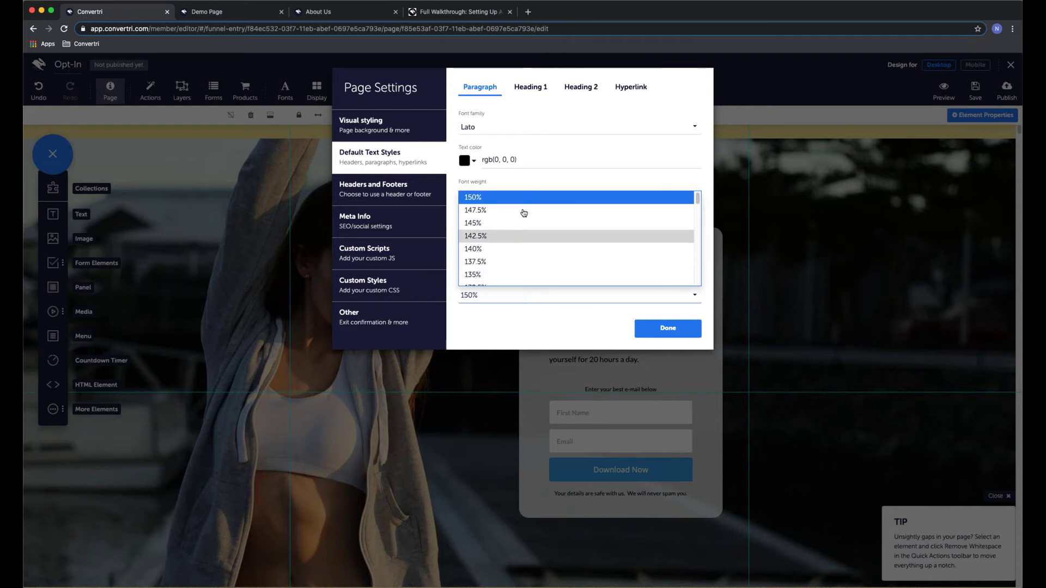
{"action": "scroll", "coordinate": [526, 256], "scroll_direction": "down", "scroll_amount": 2}
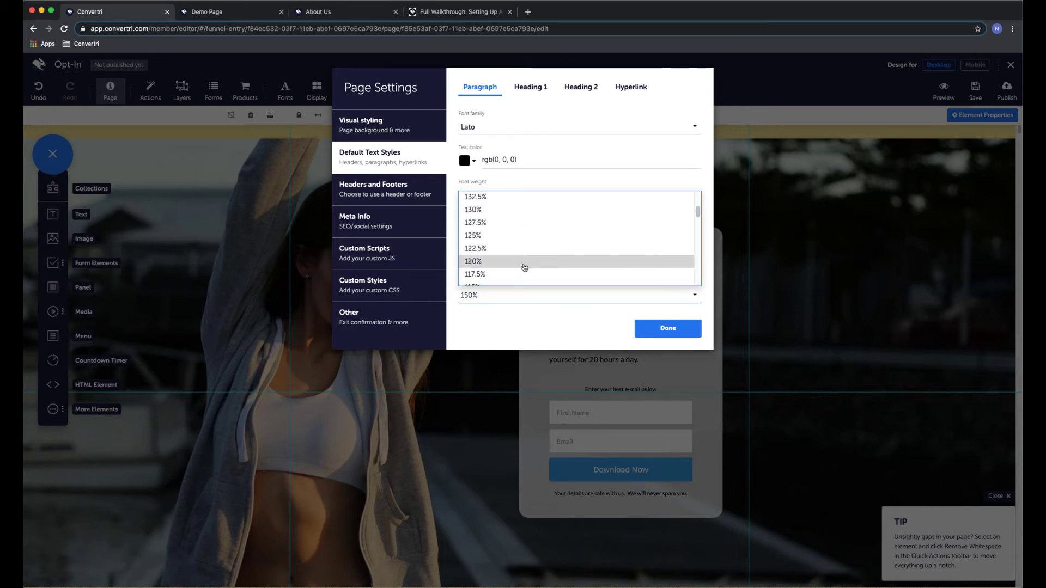
{"action": "left_click", "coordinate": [525, 262]}
{"action": "left_click", "coordinate": [643, 330]}
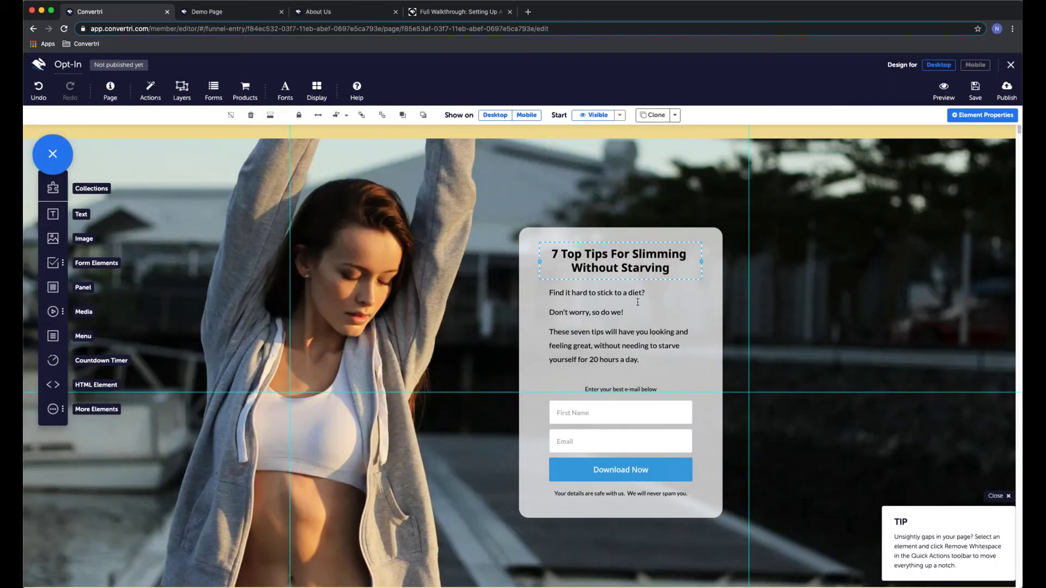
Switch to the mobile design and review the rescaled body text, captions and headline
{"action": "left_click", "coordinate": [975, 65]}
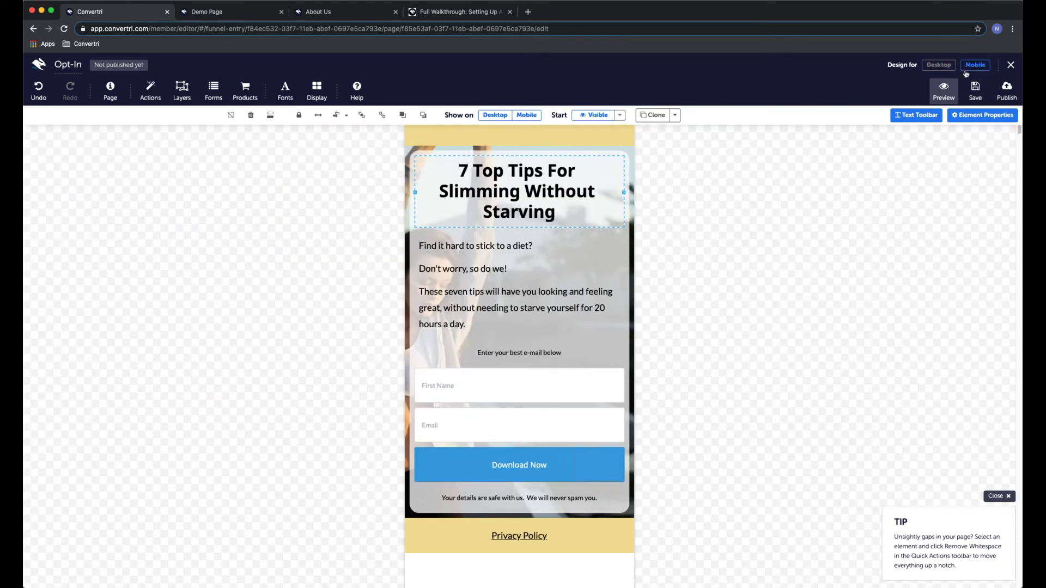
{"action": "left_click", "coordinate": [476, 255]}
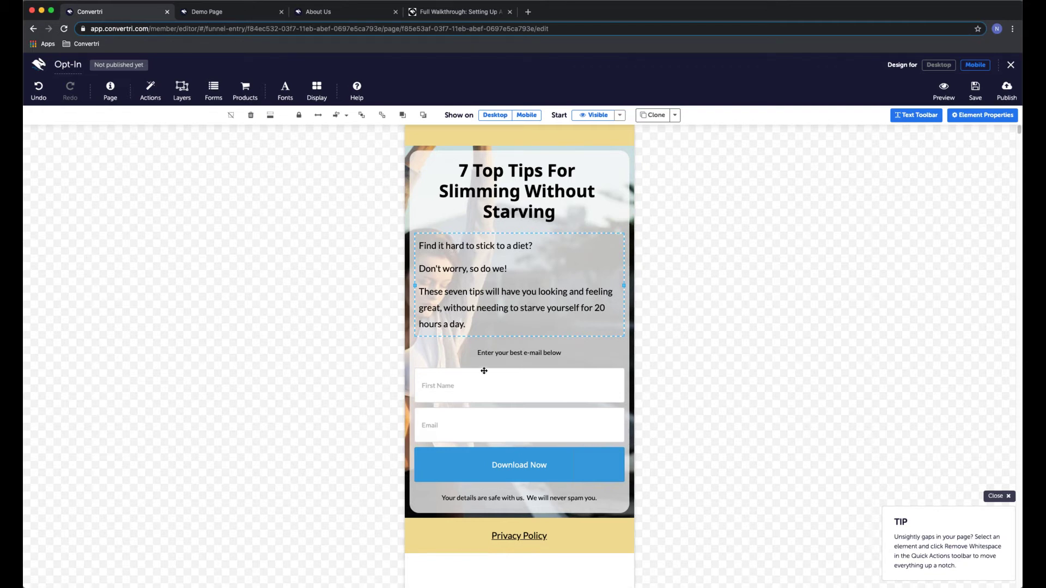
{"action": "left_click", "coordinate": [490, 354]}
{"action": "left_click", "coordinate": [484, 325]}
{"action": "left_click", "coordinate": [499, 176]}
{"action": "scroll", "coordinate": [737, 298], "scroll_direction": "down", "scroll_amount": 1}
{"action": "scroll", "coordinate": [738, 298], "scroll_direction": "up", "scroll_amount": 1}
Switch back to the desktop design, save the Opt-In page and close its editor
{"action": "left_click", "coordinate": [938, 66]}
{"action": "left_click", "coordinate": [975, 90]}
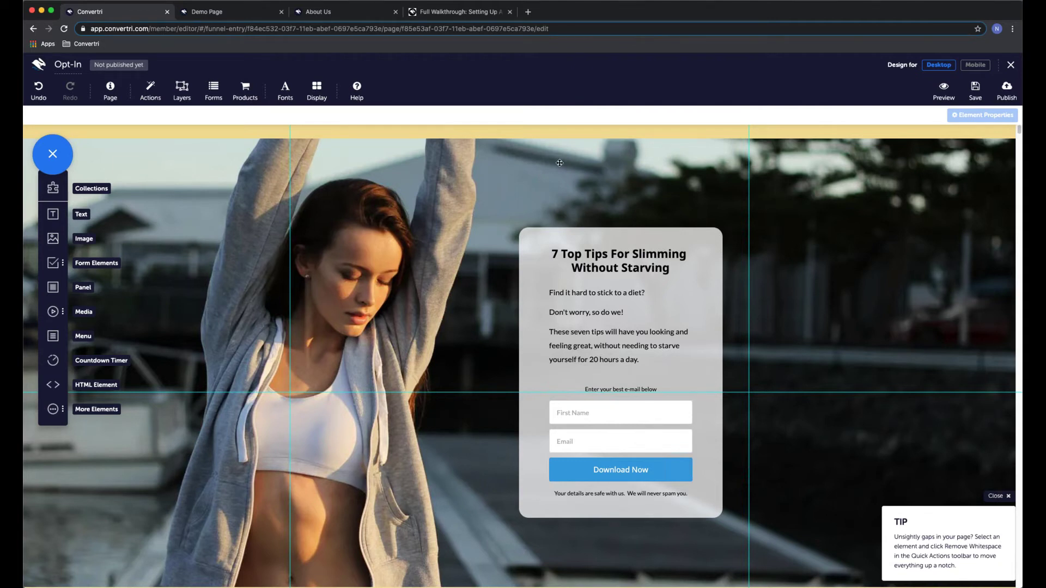
{"action": "left_click", "coordinate": [1010, 66]}
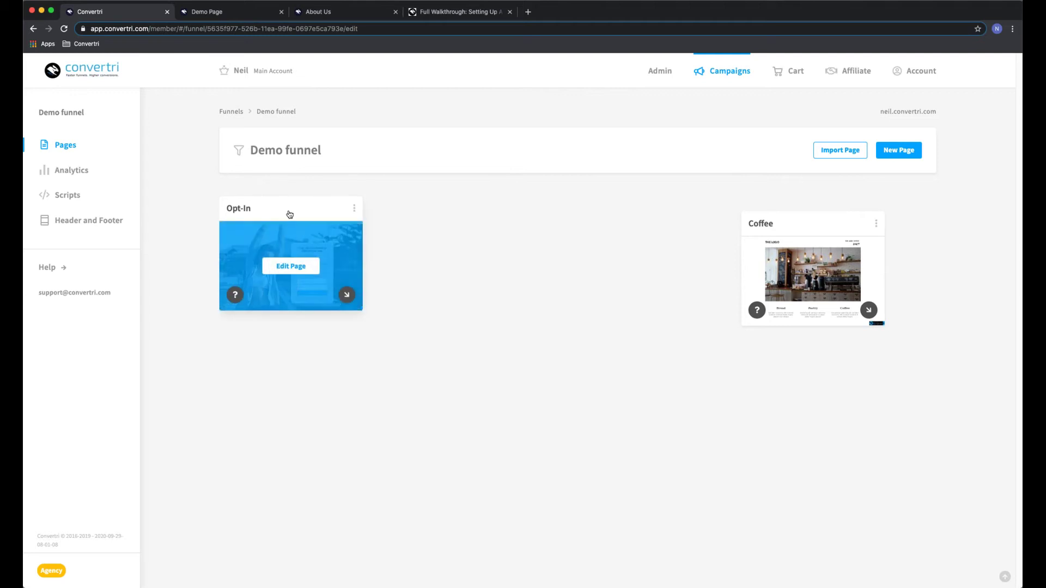
Shift the Opt-In page card slightly down in the funnel overview and look through its additional page actions
{"action": "left_click_drag", "start_coordinate": [292, 217], "coordinate": [295, 233]}
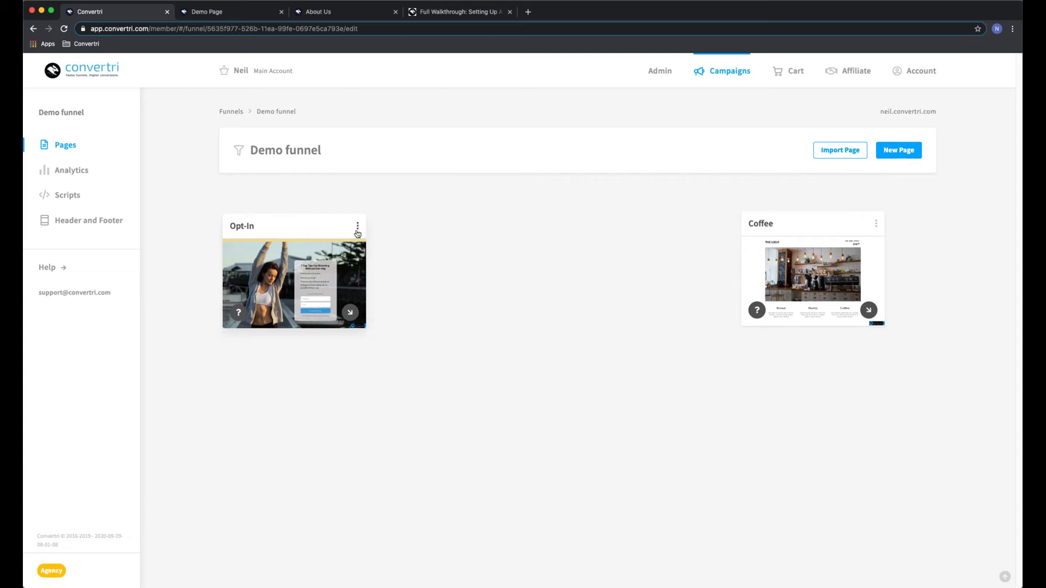
{"action": "mouse_move", "coordinate": [327, 253]}
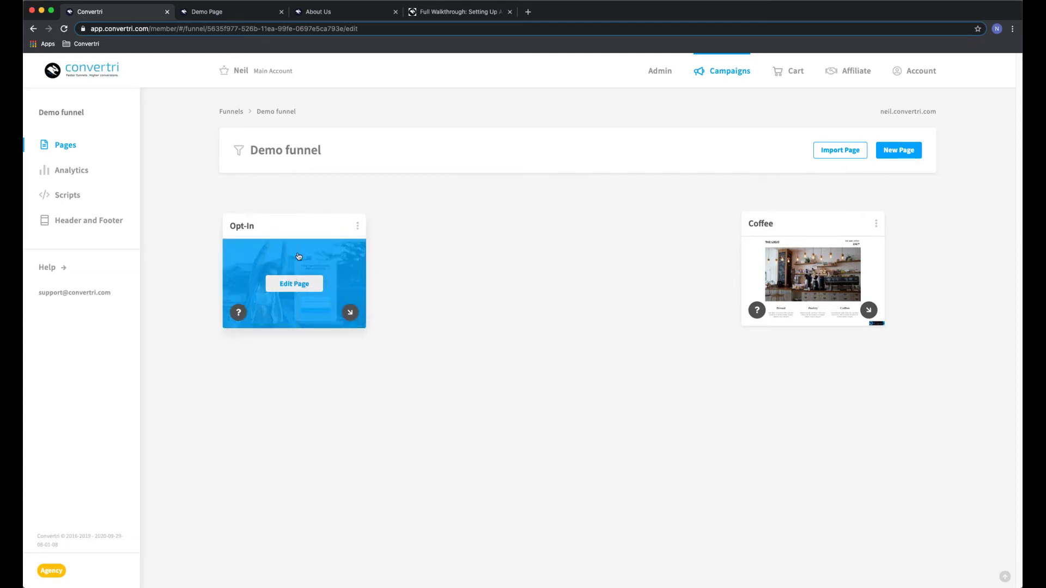
{"action": "left_click", "coordinate": [357, 230]}
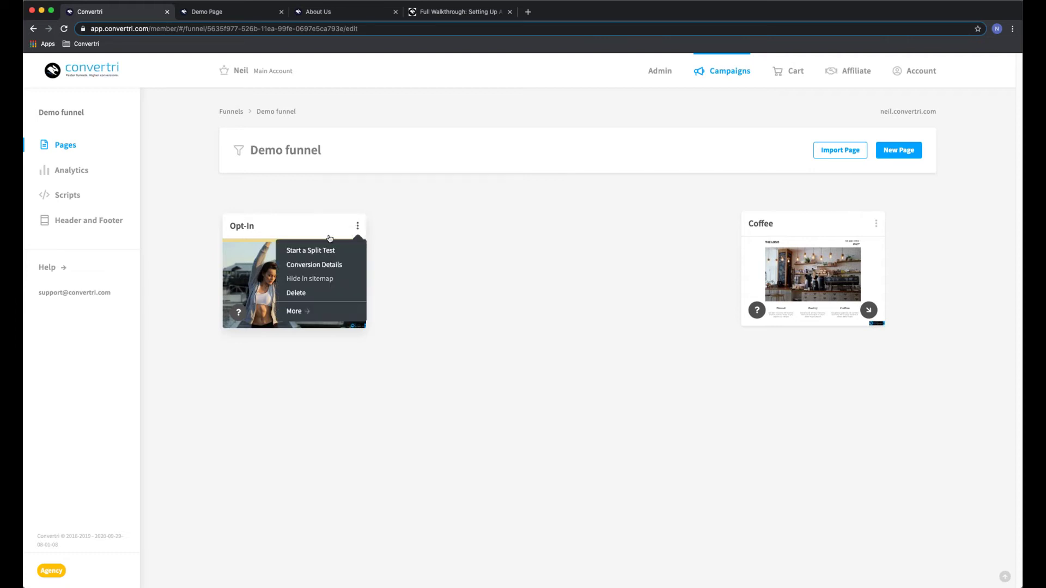
{"action": "left_click", "coordinate": [295, 313]}
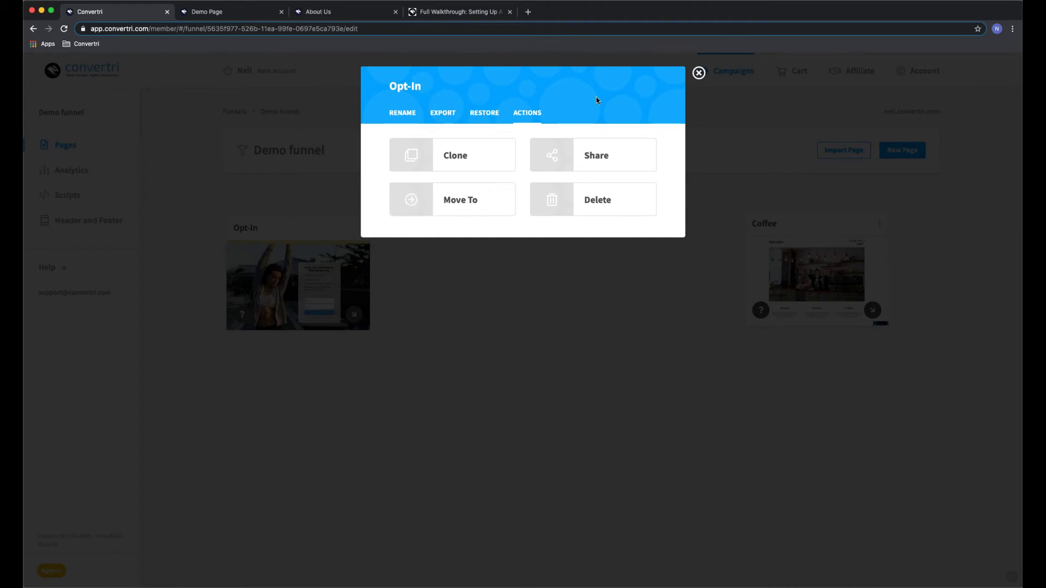
{"action": "left_click", "coordinate": [699, 72]}
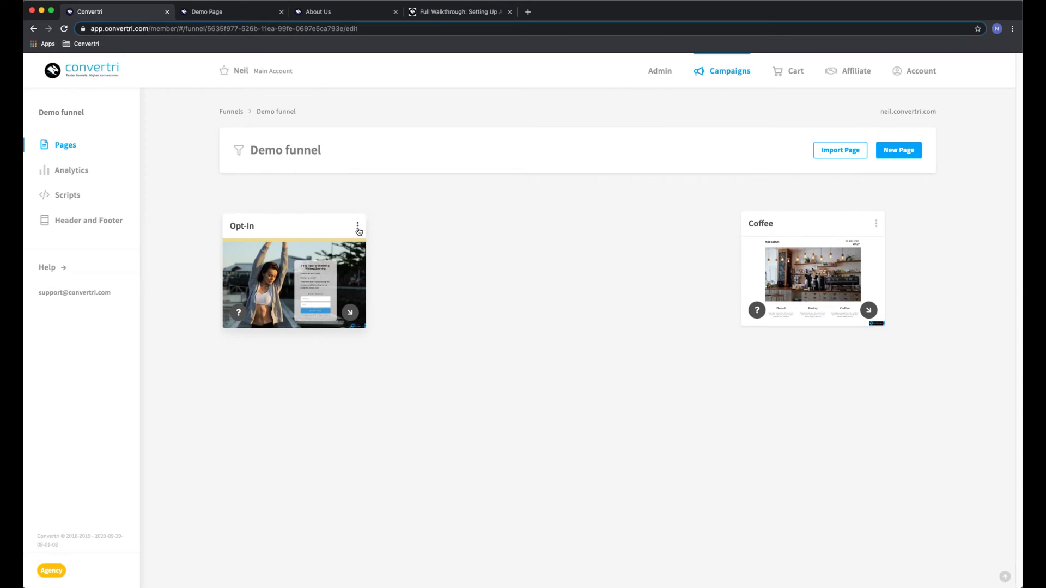
Clone the Opt-In page as "Thank You" and place the copy between the Opt-In and Coffee pages
{"action": "left_click", "coordinate": [358, 231]}
{"action": "left_click", "coordinate": [303, 315]}
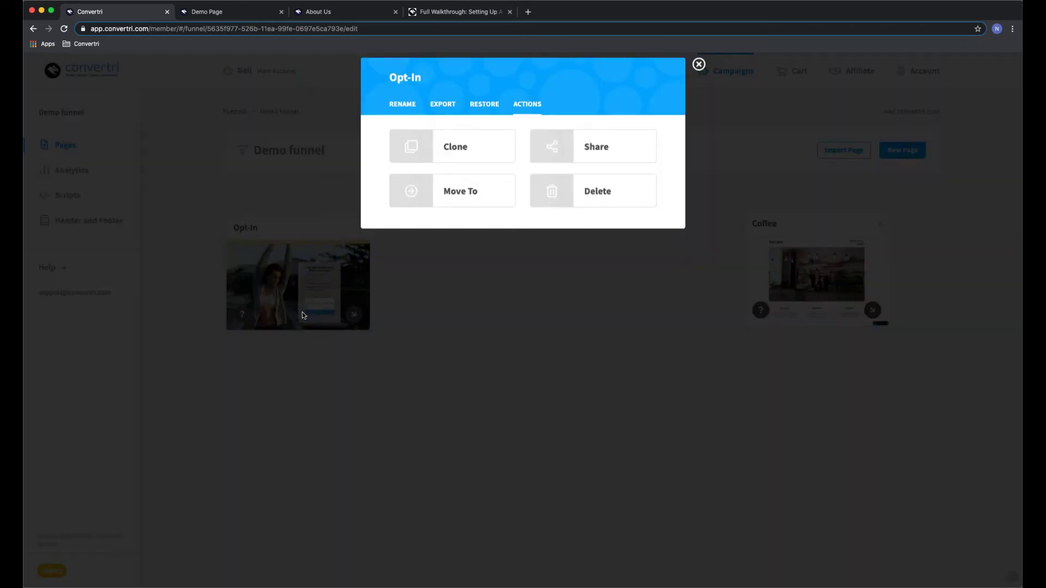
{"action": "left_click", "coordinate": [440, 159]}
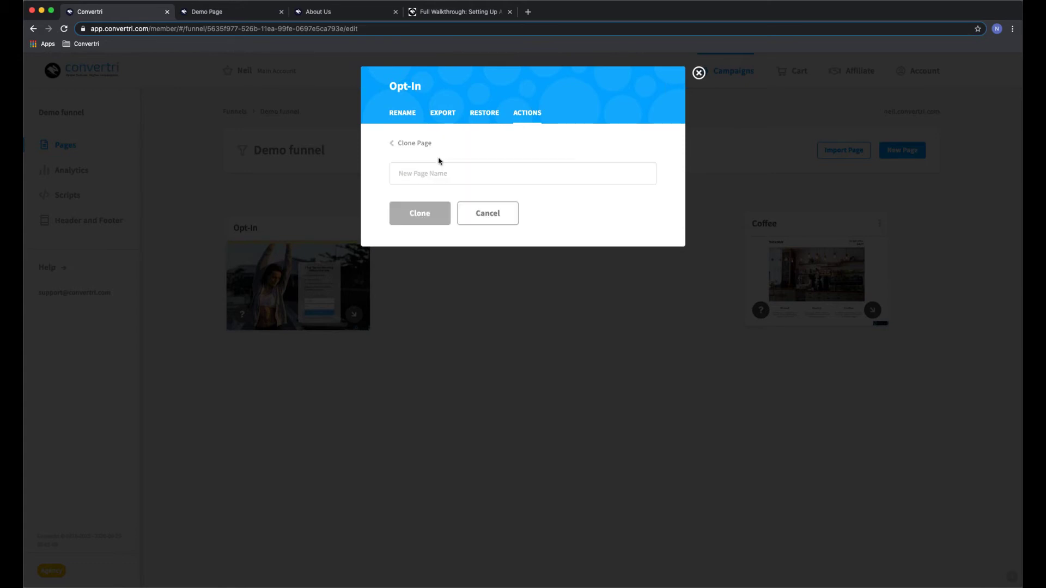
{"action": "left_click", "coordinate": [432, 175]}
{"action": "type", "text": "Thank"}
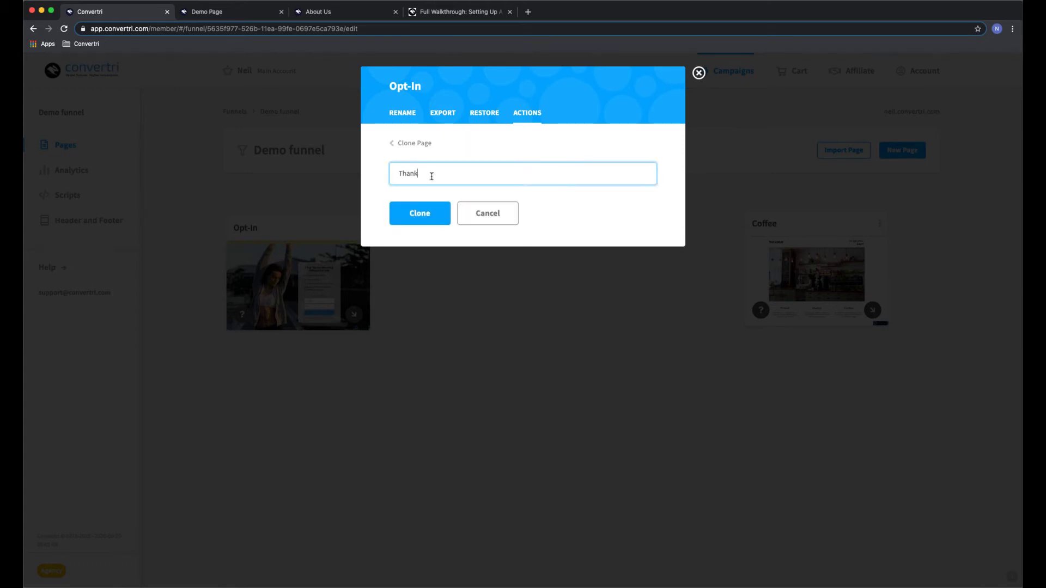
{"action": "type", "text": " You"}
{"action": "left_click", "coordinate": [426, 213]}
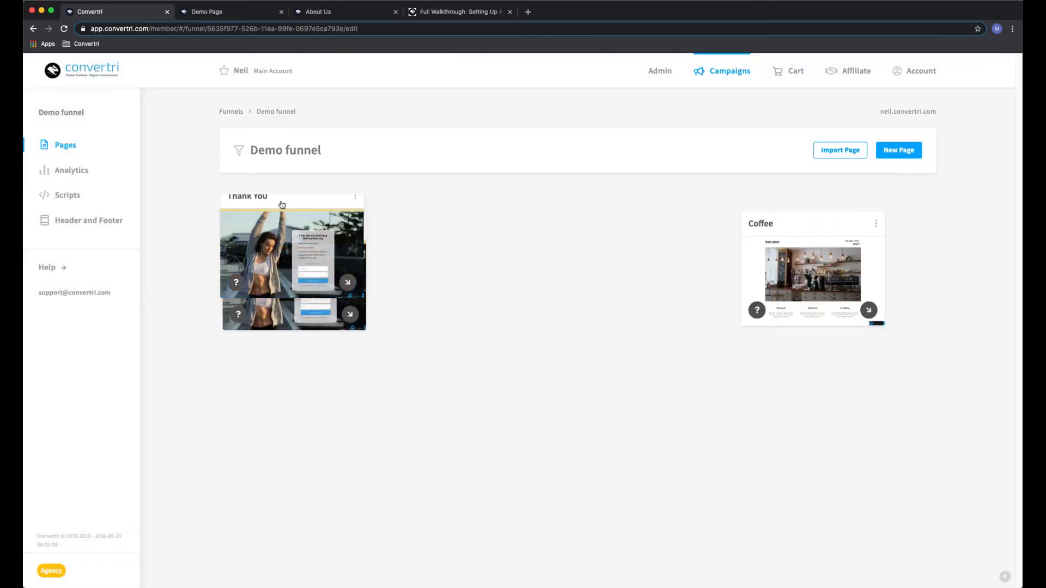
{"action": "left_click_drag", "start_coordinate": [440, 300], "coordinate": [505, 236]}
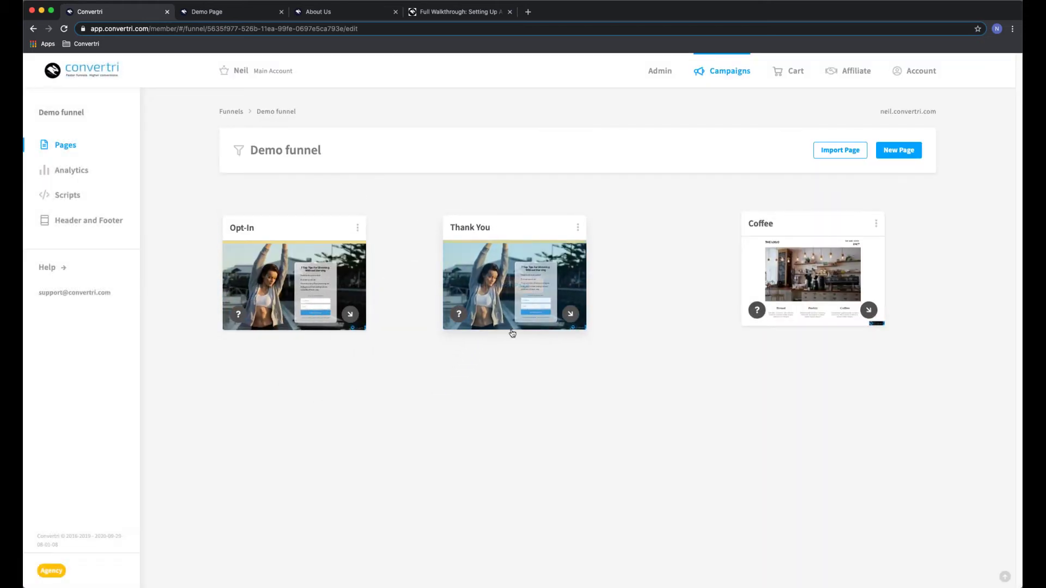
Open the Thank You page for editing and look over the layout copied from the Opt-In page
{"action": "left_click", "coordinate": [519, 288]}
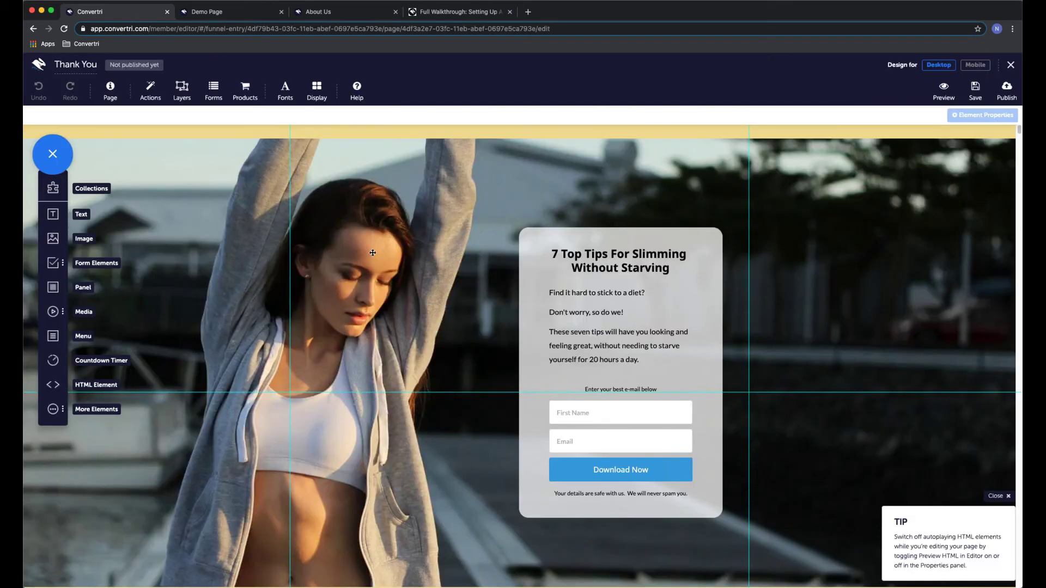
{"action": "scroll", "coordinate": [423, 376], "scroll_direction": "down", "scroll_amount": 2}
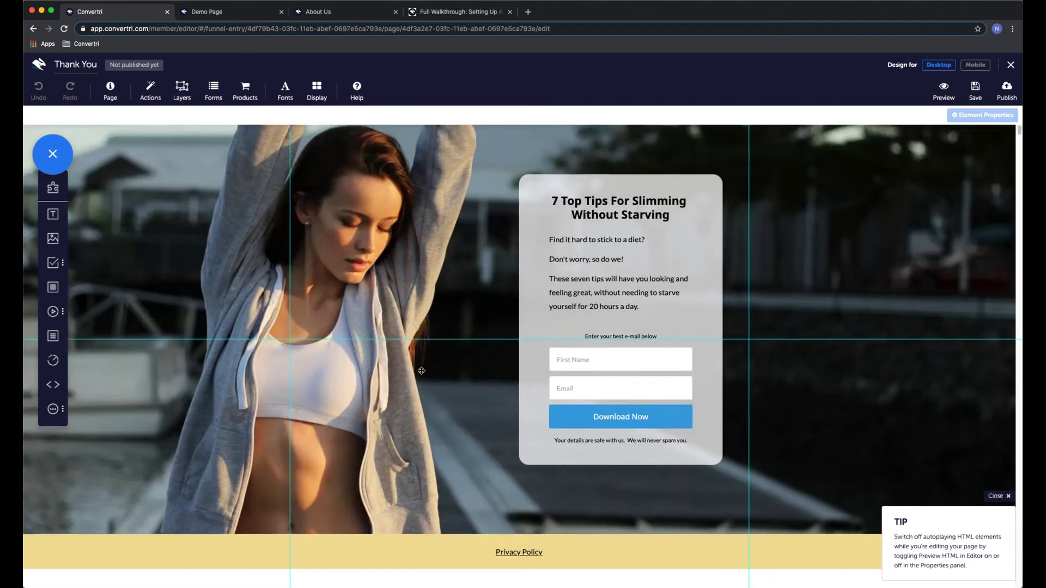
{"action": "scroll", "coordinate": [422, 371], "scroll_direction": "up", "scroll_amount": 2}
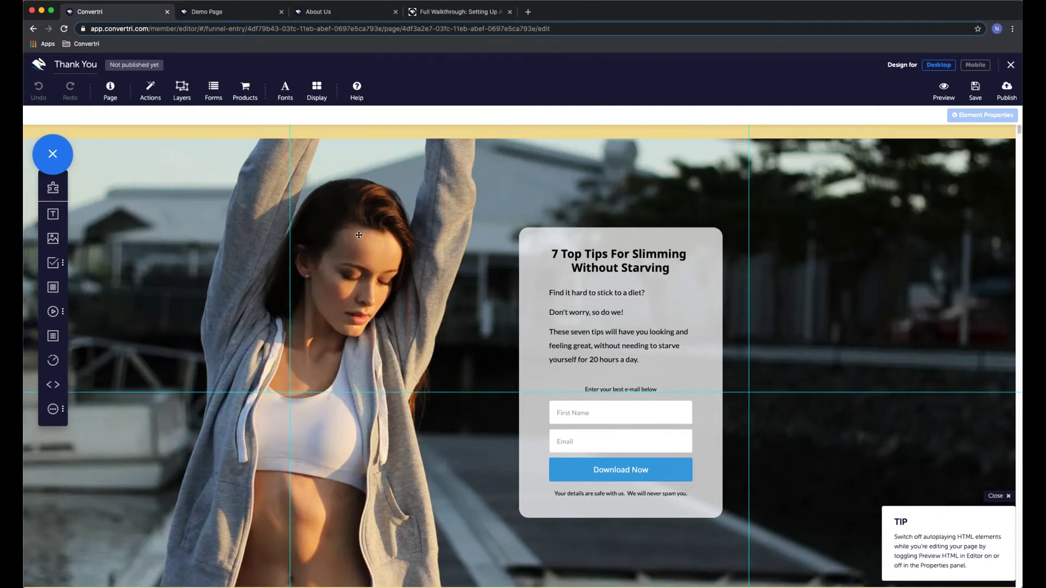
{"action": "scroll", "coordinate": [380, 158], "scroll_direction": "down", "scroll_amount": 1}
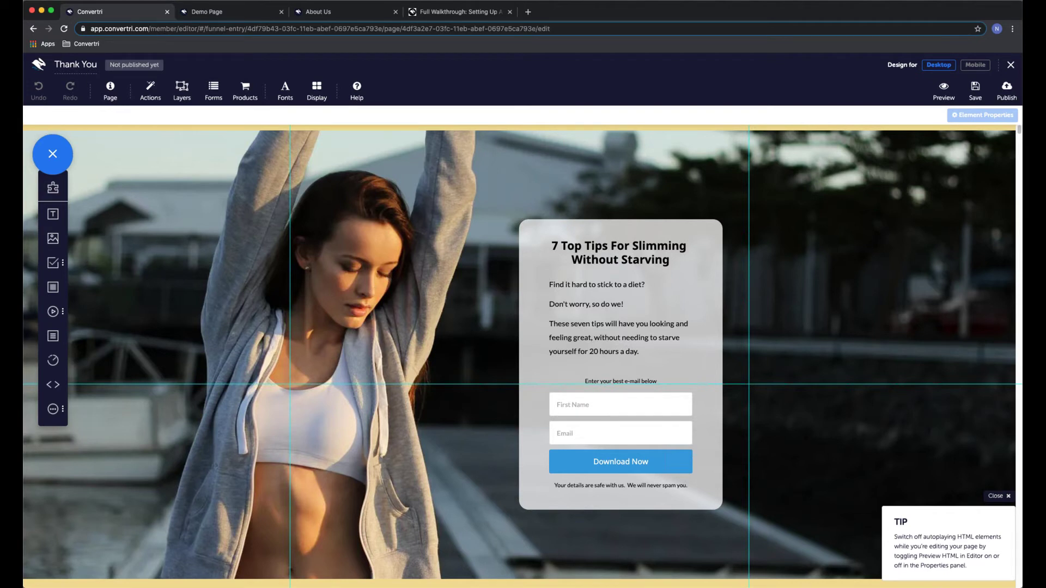
Replace the headline in the form panel with "Thanks for signing up!"
{"action": "left_click", "coordinate": [563, 265]}
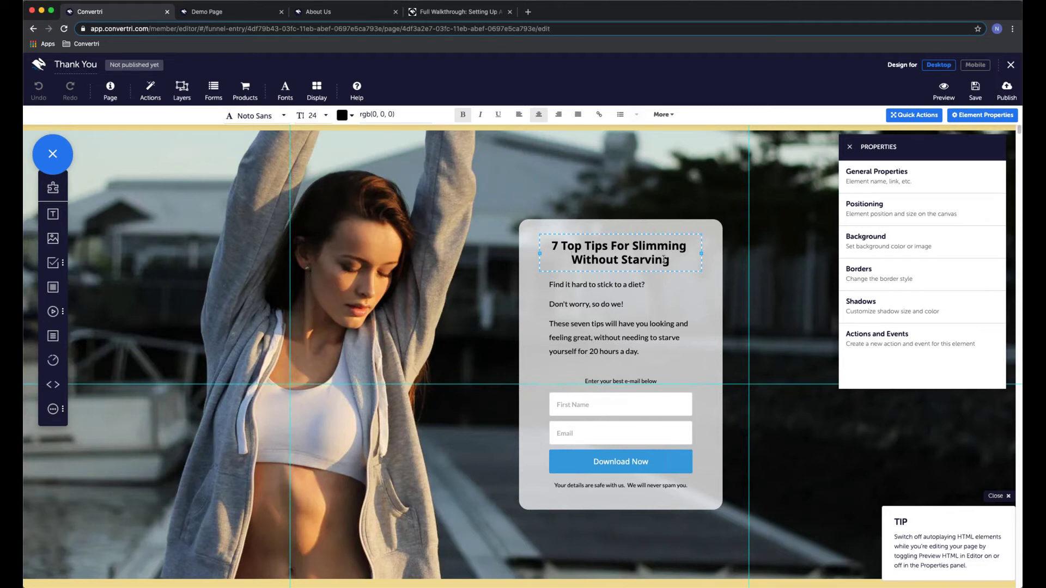
{"action": "left_click_drag", "start_coordinate": [672, 260], "coordinate": [553, 248]}
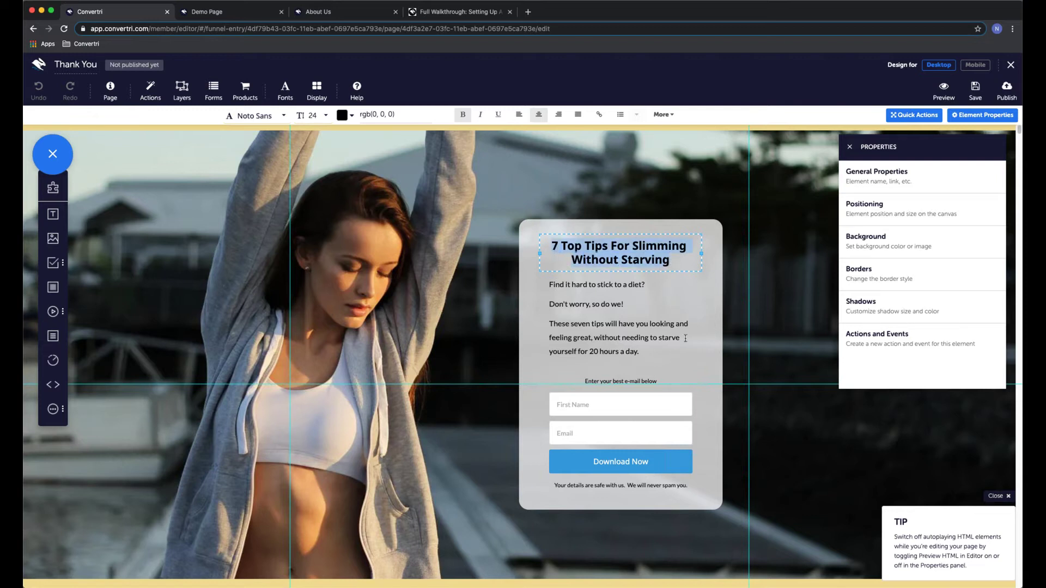
{"action": "type", "text": "Thank"}
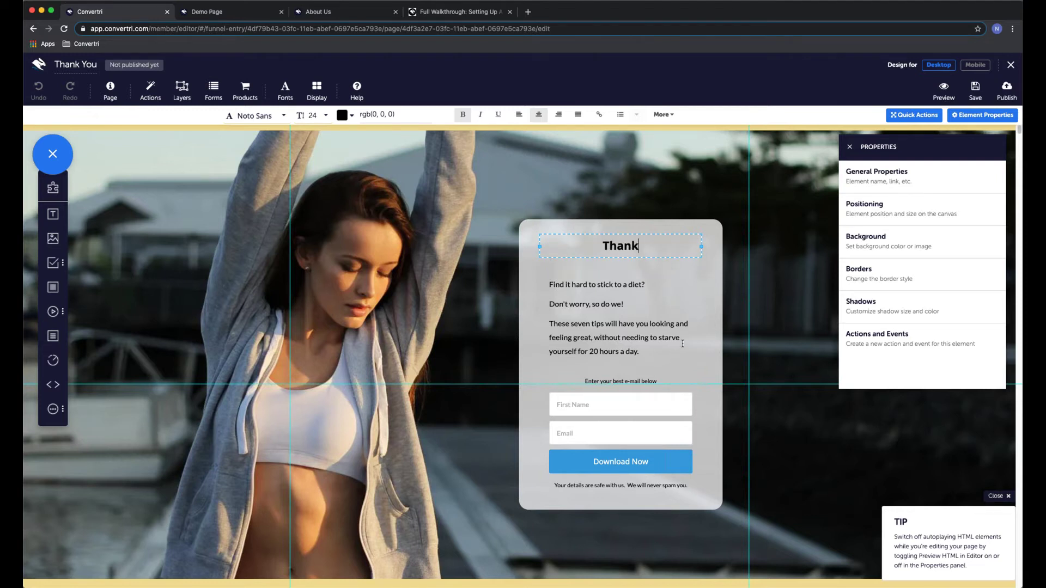
{"action": "type", "text": "s for signing "}
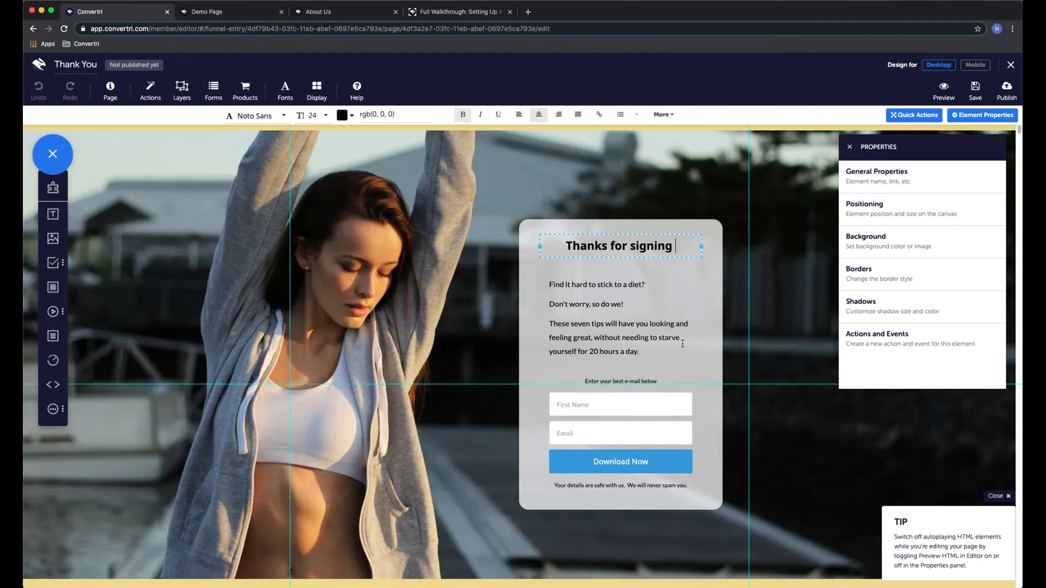
{"action": "type", "text": "up!"}
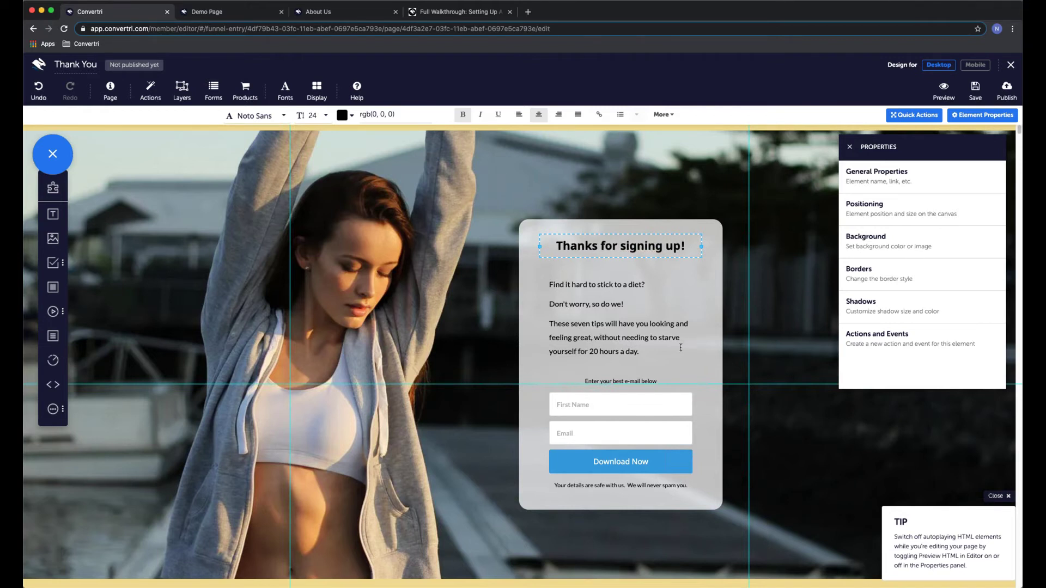
Move the body text up and replace it with "Click on the button below to download your copy of 7 Tips For Slimming Without Starving."
{"action": "left_click", "coordinate": [619, 355]}
{"action": "left_click_drag", "start_coordinate": [619, 362], "coordinate": [551, 271]}
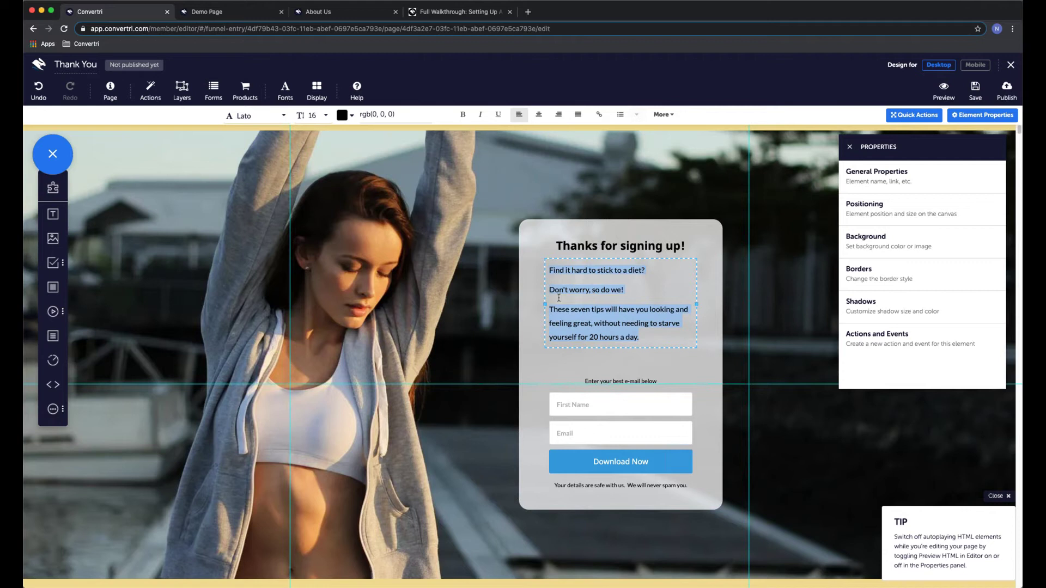
{"action": "type", "text": "Clic"}
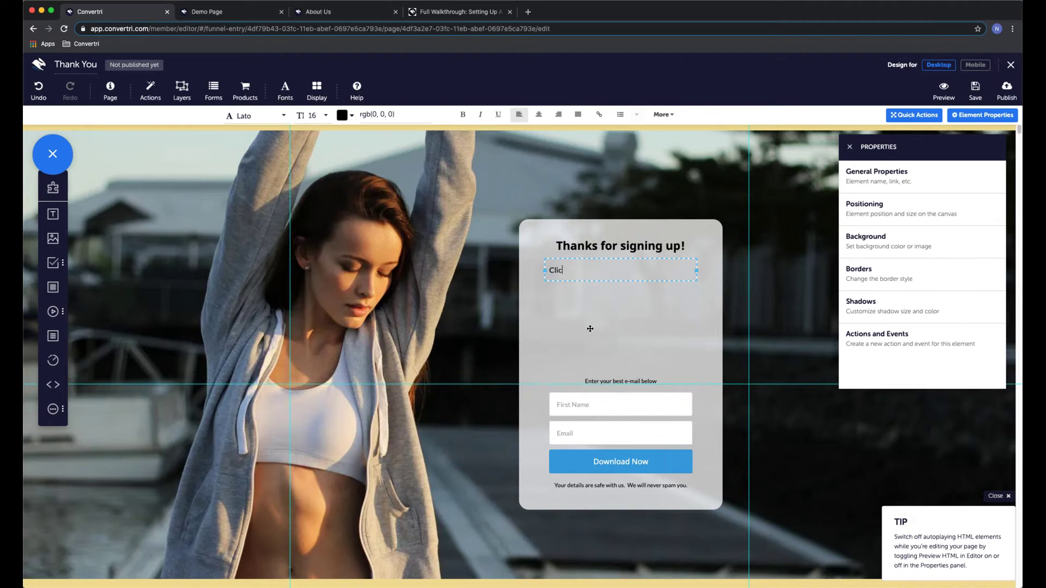
{"action": "type", "text": "k on the button below to download your copy of"}
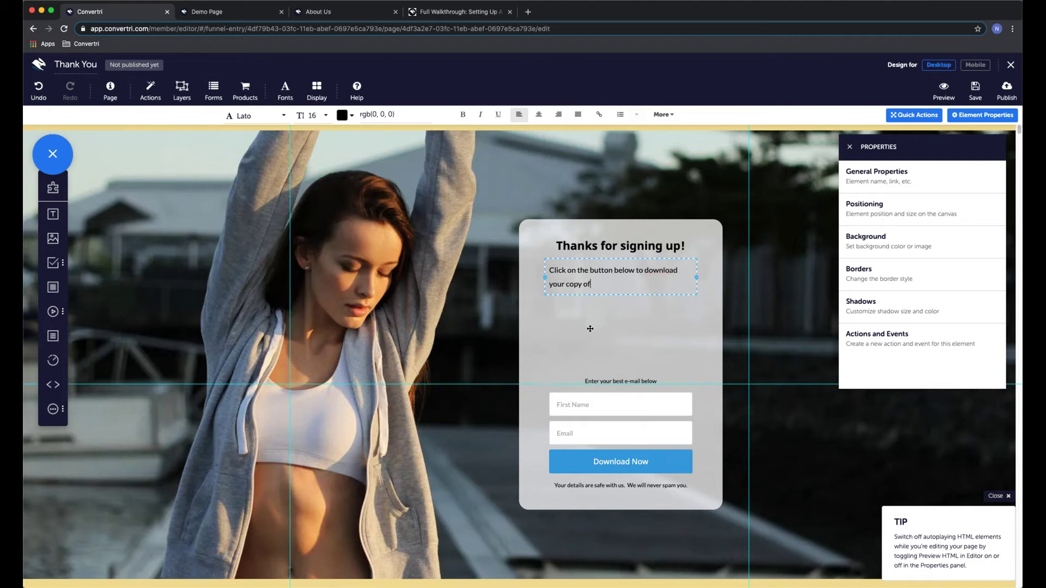
{"action": "type", "text": " 7 Tips For Slimming Without Starving."}
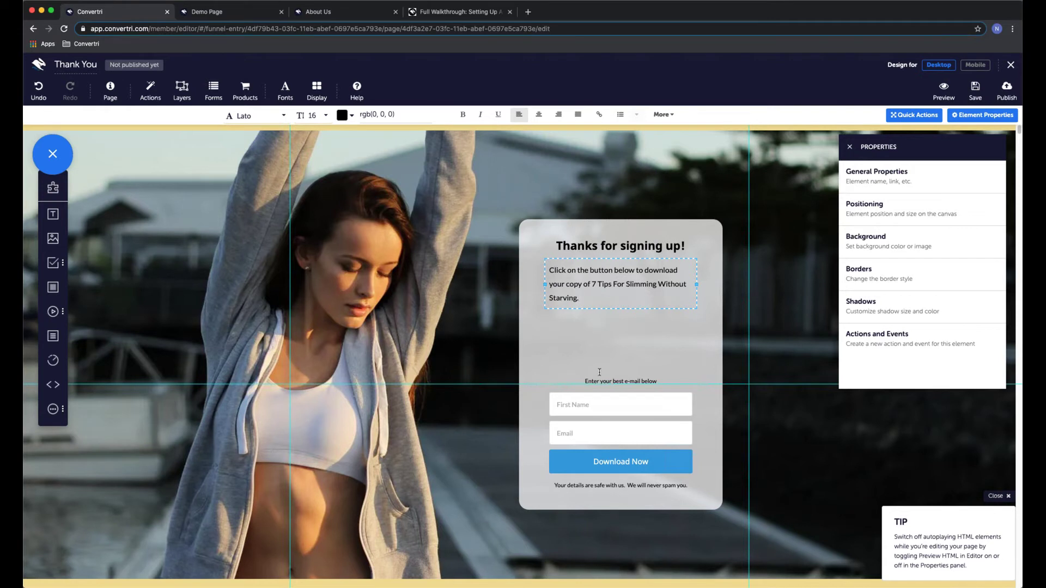
Delete the First Name and Email fields, the "Enter your best e-mail below" line and the privacy reassurance line from the form panel
{"action": "left_click", "coordinate": [635, 432]}
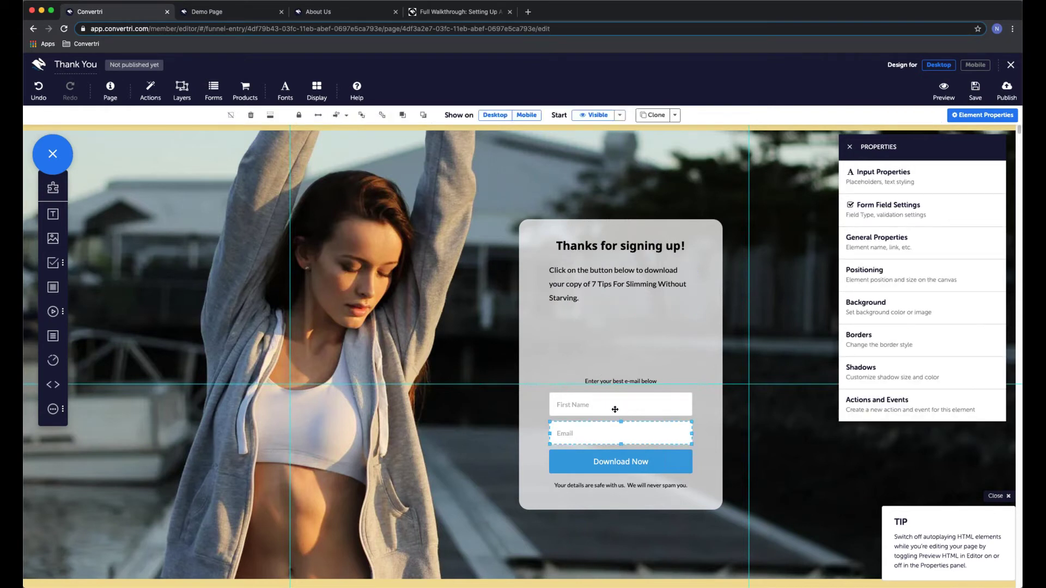
{"action": "left_click", "coordinate": [617, 406], "text": "shift"}
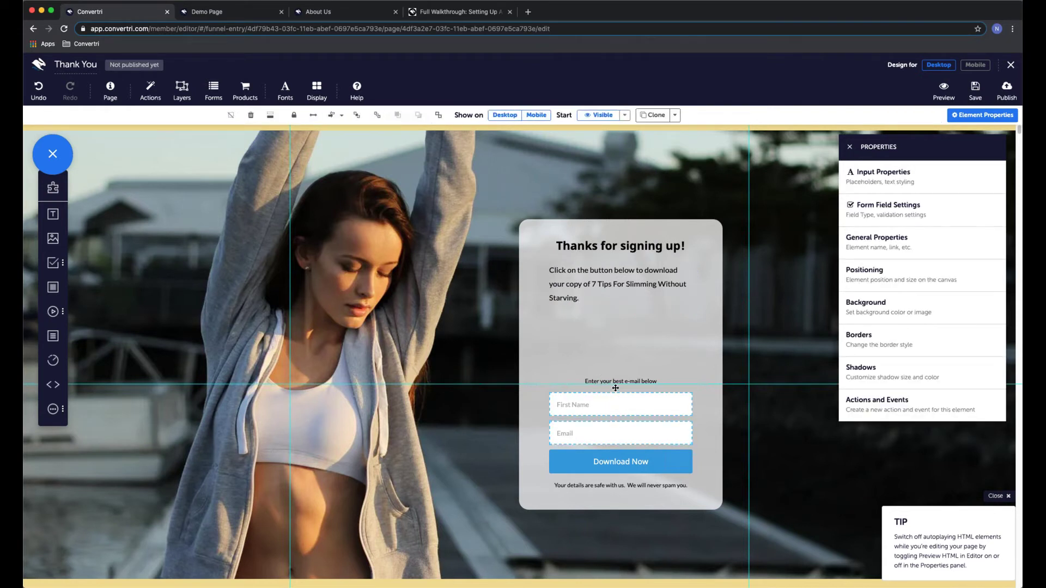
{"action": "left_click", "coordinate": [615, 381], "text": "shift"}
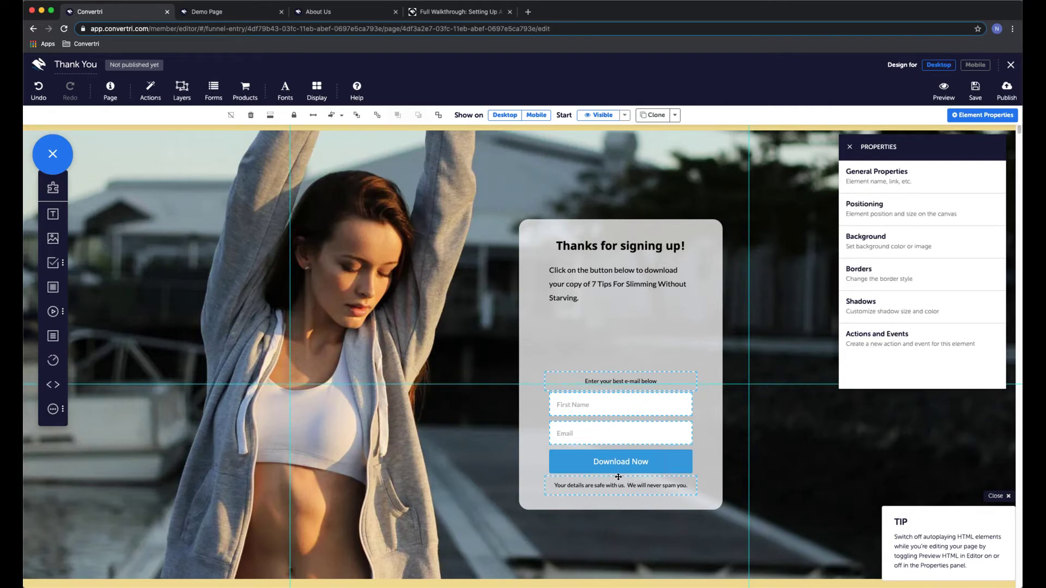
{"action": "key", "text": "Delete"}
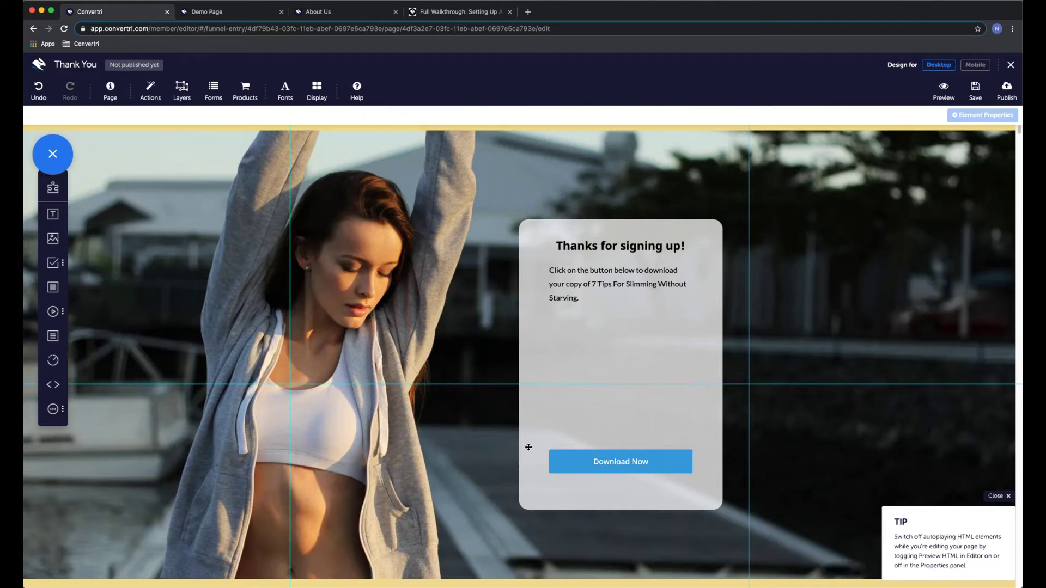
Move the Download Now button up directly beneath the body text and shorten the grey panel to fit its contents
{"action": "left_click", "coordinate": [587, 466]}
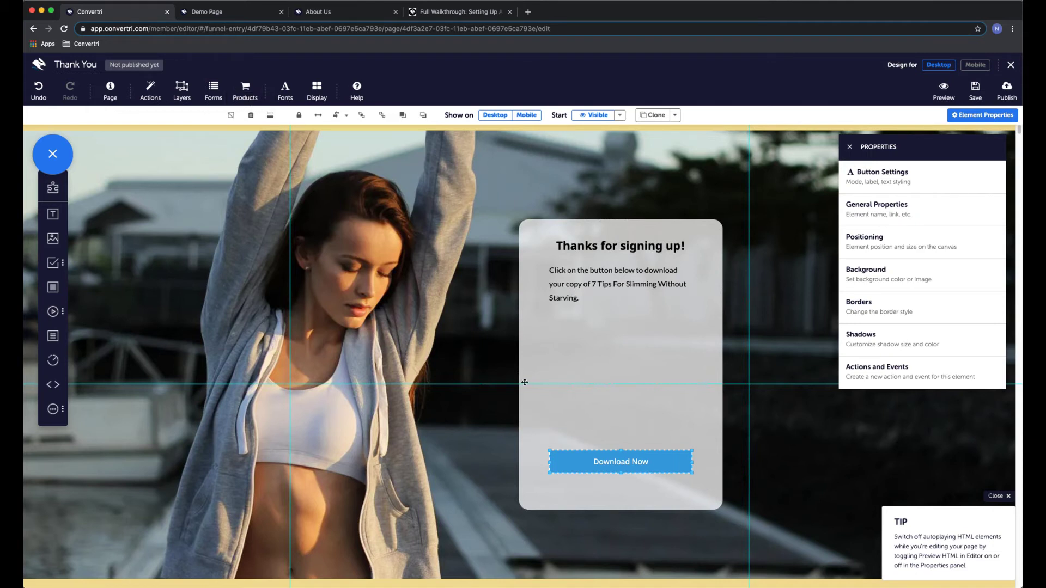
{"action": "left_click_drag", "start_coordinate": [579, 461], "coordinate": [578, 326]}
{"action": "left_click", "coordinate": [630, 444]}
{"action": "left_click_drag", "start_coordinate": [623, 510], "coordinate": [616, 361]}
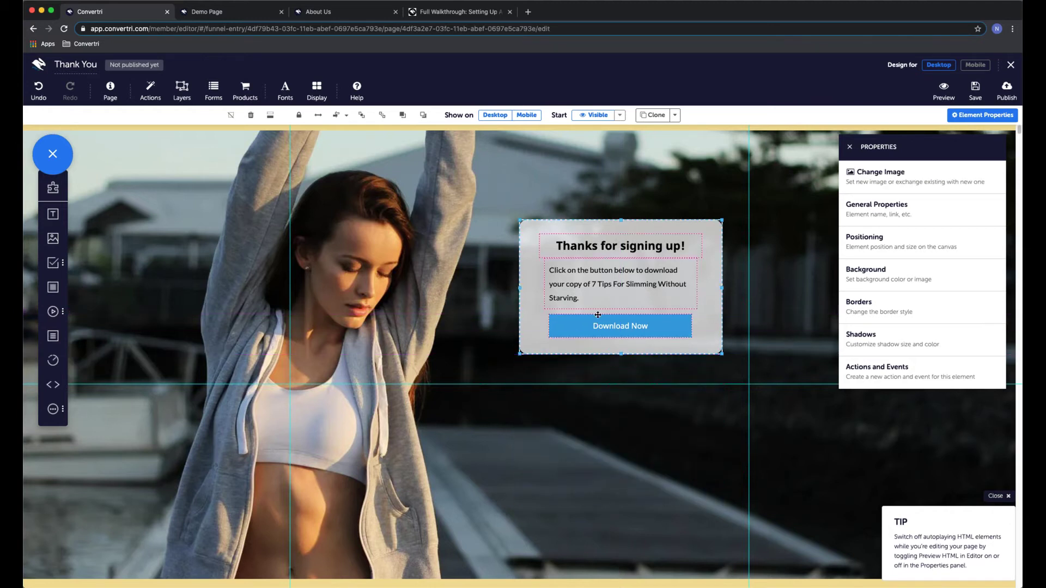
Move the whole panel lower beside the woman's torso and apply Center Align to it in container mode
{"action": "left_click_drag", "start_coordinate": [571, 234], "coordinate": [537, 311]}
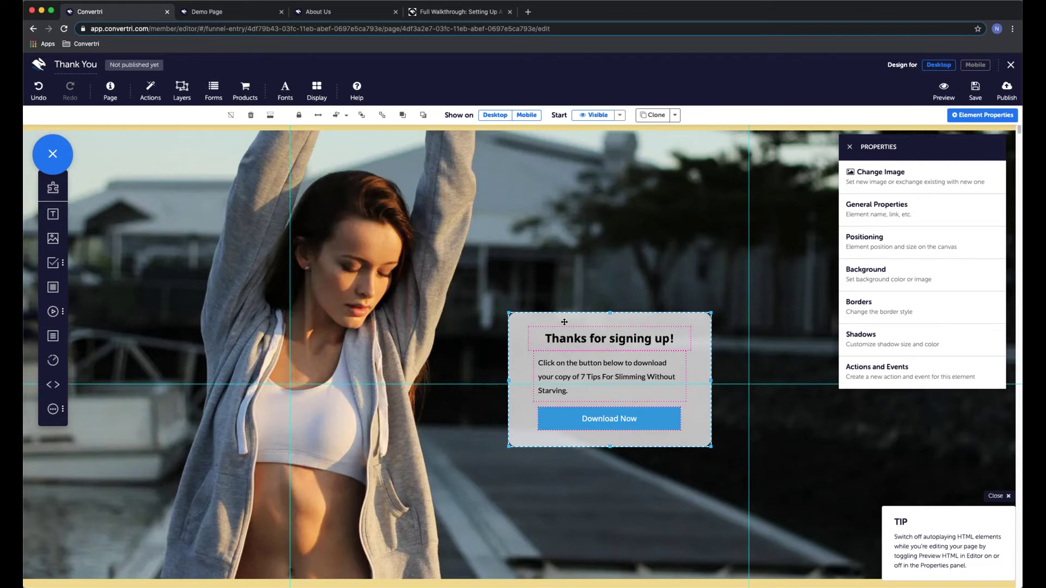
{"action": "left_click", "coordinate": [346, 118]}
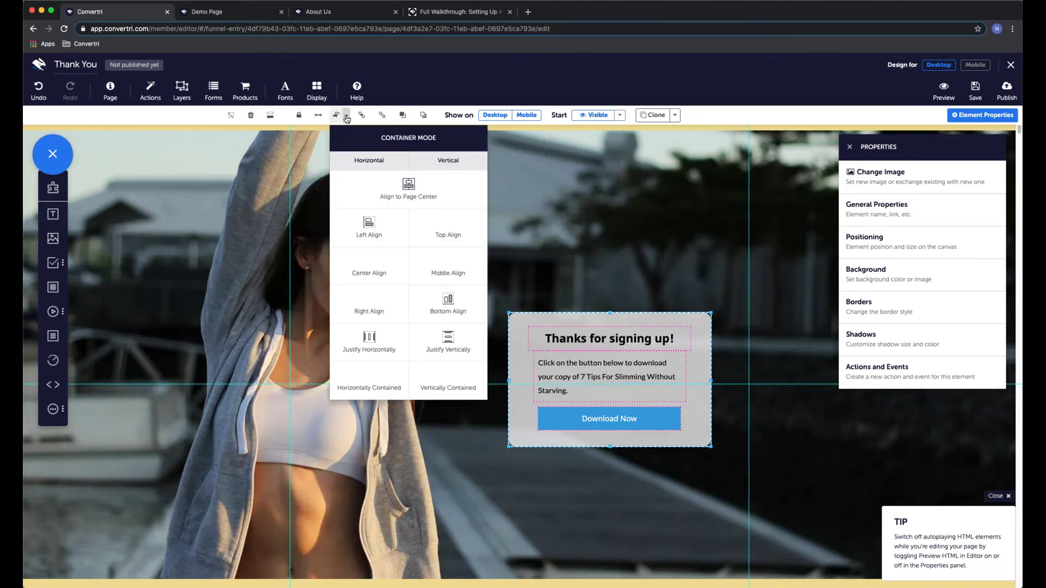
{"action": "left_click", "coordinate": [363, 267]}
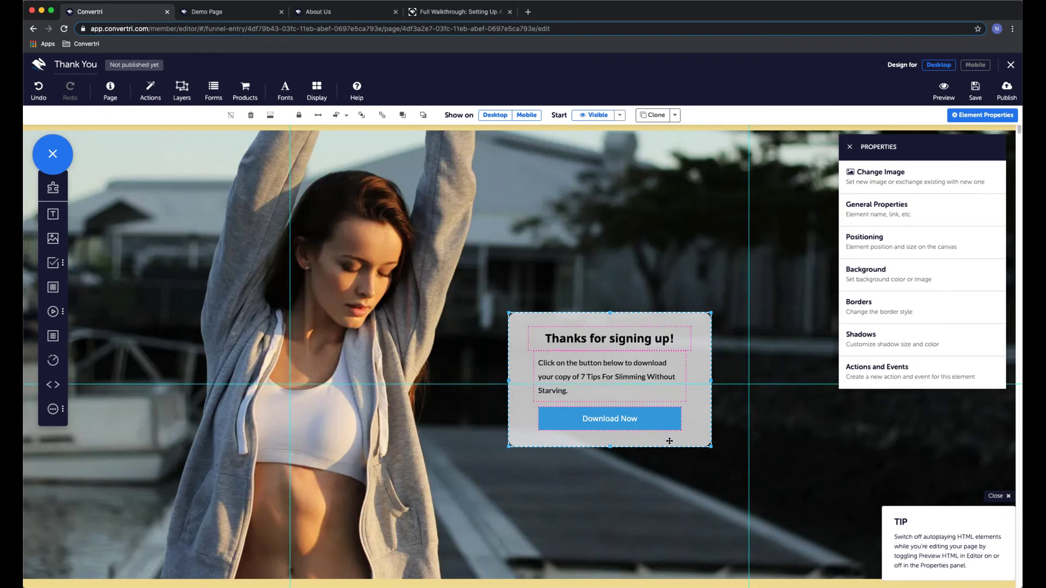
Set the Download Now button's background fill to dark green, rgb(32, 104, 28)
{"action": "left_click", "coordinate": [664, 421]}
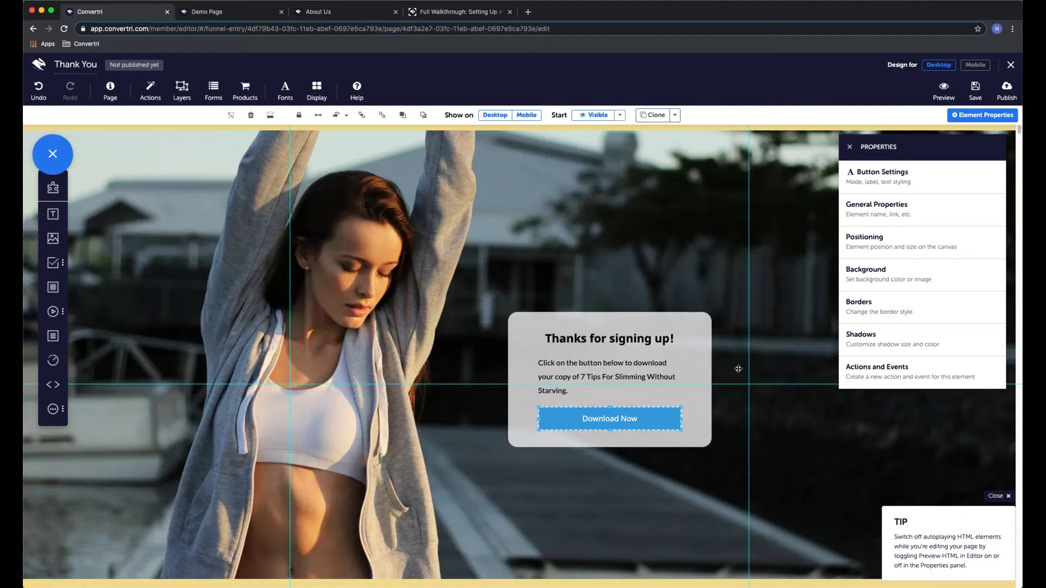
{"action": "left_click", "coordinate": [886, 277]}
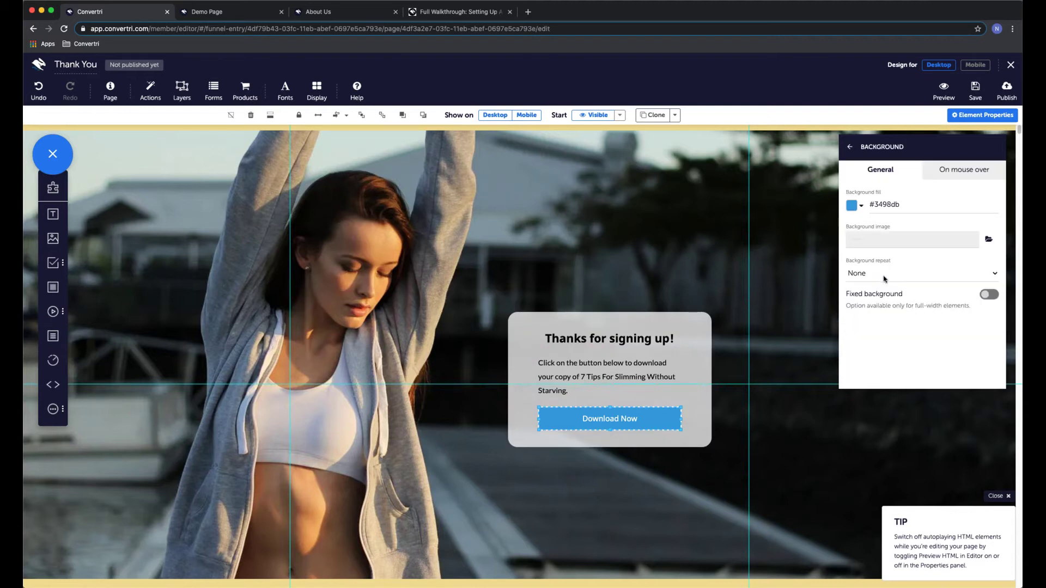
{"action": "left_click", "coordinate": [852, 207]}
{"action": "left_click_drag", "start_coordinate": [843, 202], "coordinate": [840, 235]}
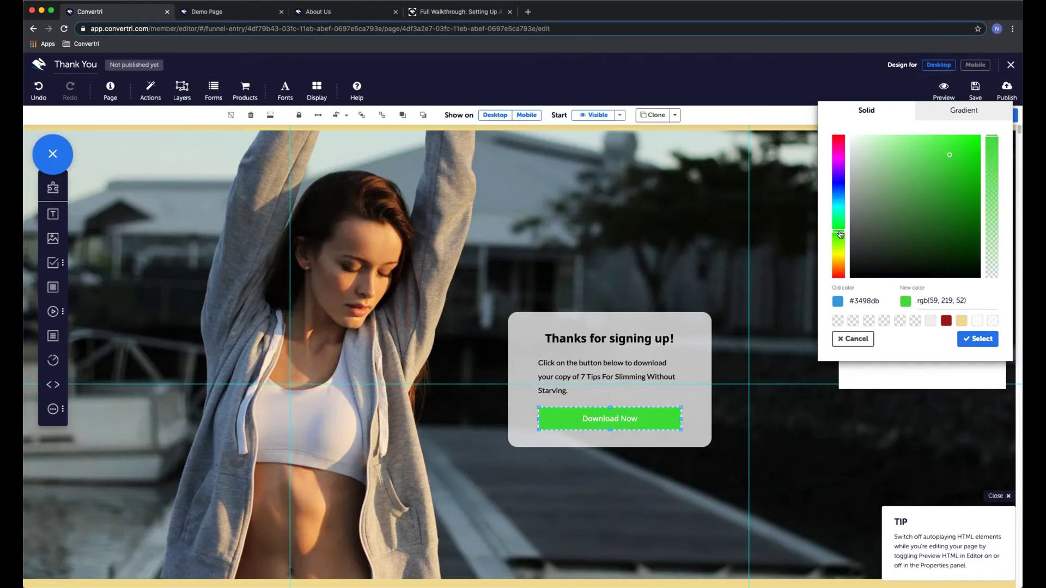
{"action": "mouse_move", "coordinate": [950, 157]}
{"action": "left_mouse_down"}
{"action": "mouse_move", "coordinate": [935, 181]}
{"action": "mouse_move", "coordinate": [948, 232]}
{"action": "mouse_move", "coordinate": [946, 219]}
{"action": "left_mouse_up"}
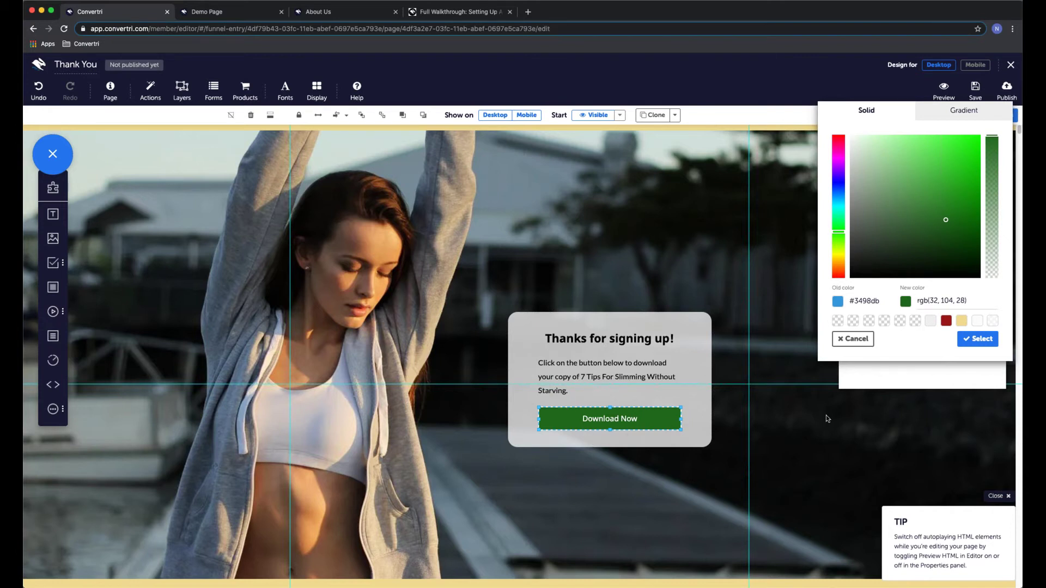
{"action": "left_click", "coordinate": [977, 340]}
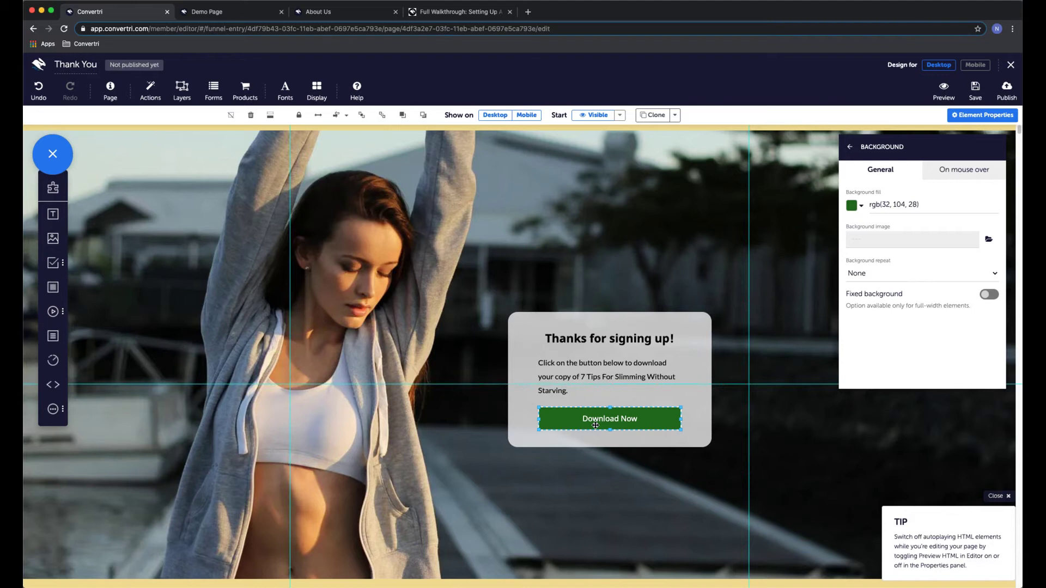
Set the Download Now button's mode to Download in its button settings
{"action": "left_click", "coordinate": [850, 147]}
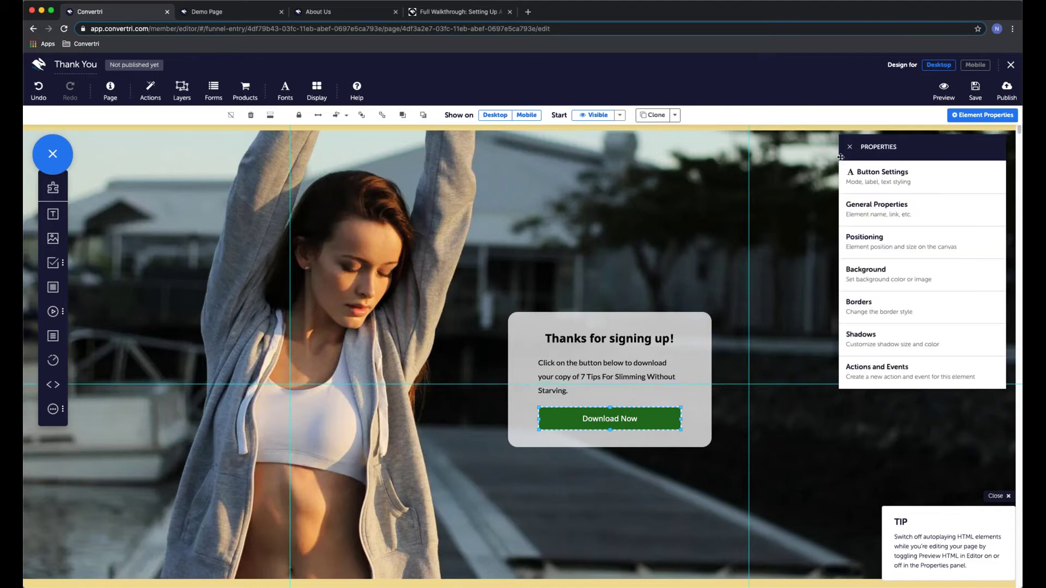
{"action": "left_click", "coordinate": [894, 182]}
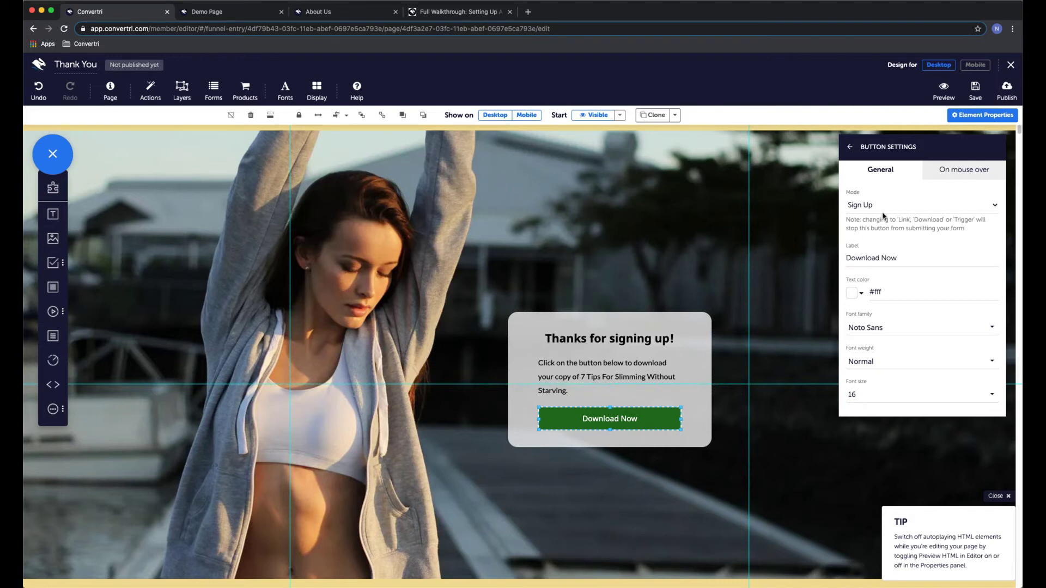
{"action": "left_click", "coordinate": [981, 206]}
{"action": "left_click", "coordinate": [876, 251]}
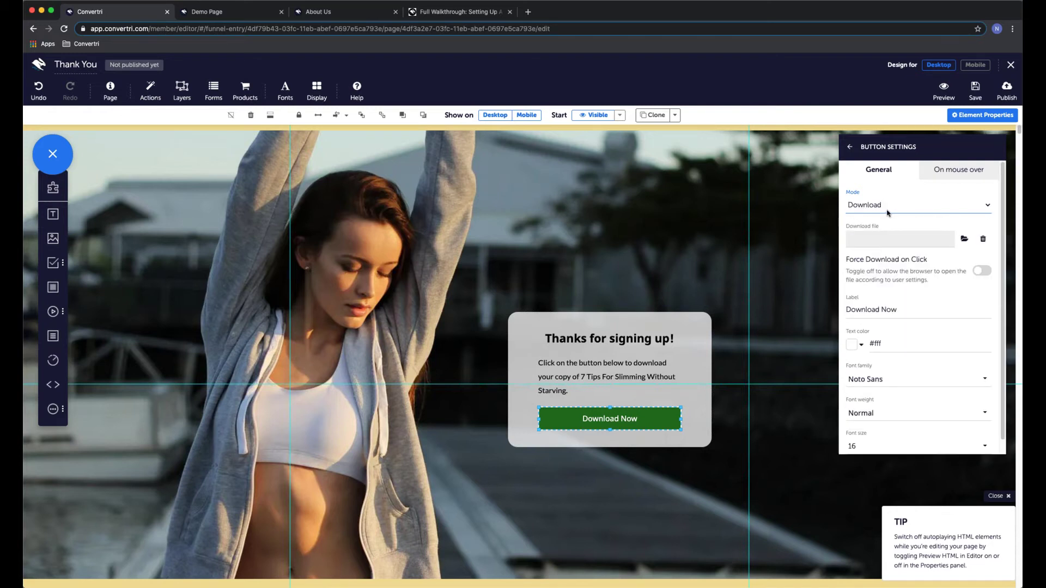
Browse the file library for the button's download file and delete the old 7 top tips.pdf
{"action": "left_click", "coordinate": [965, 241]}
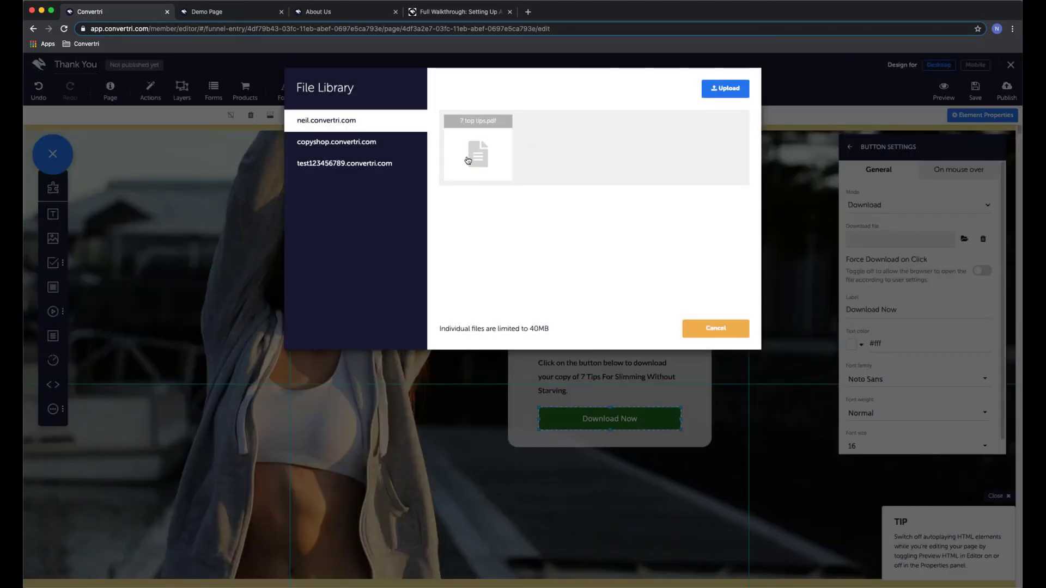
{"action": "left_click", "coordinate": [498, 133]}
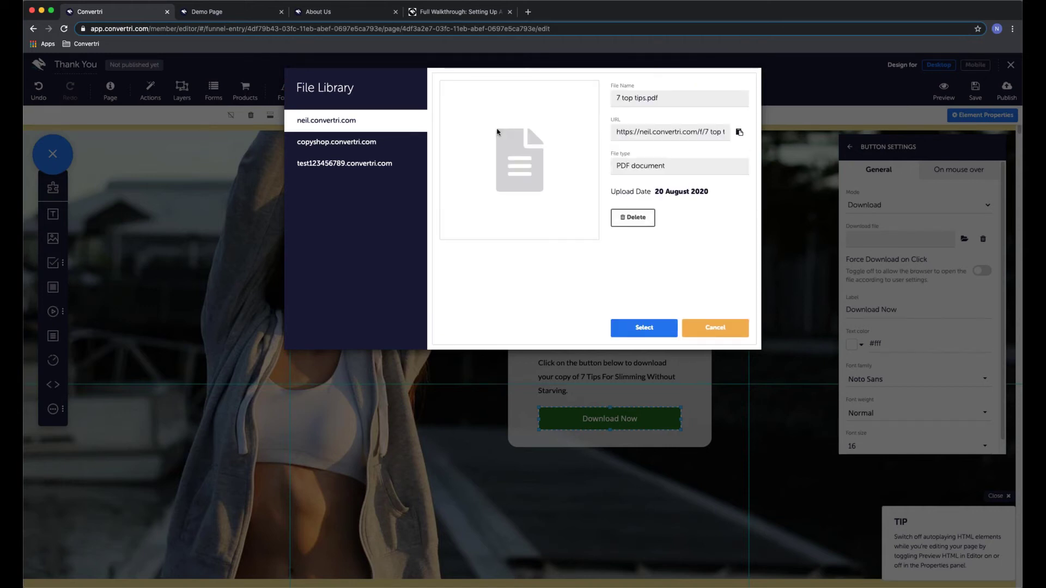
{"action": "left_click", "coordinate": [632, 218]}
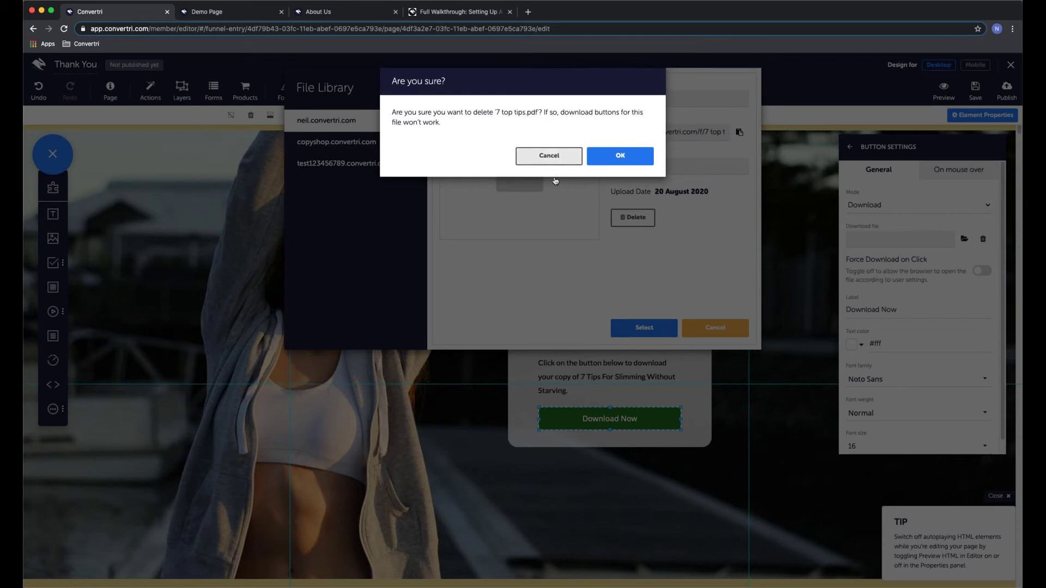
{"action": "left_click", "coordinate": [609, 164]}
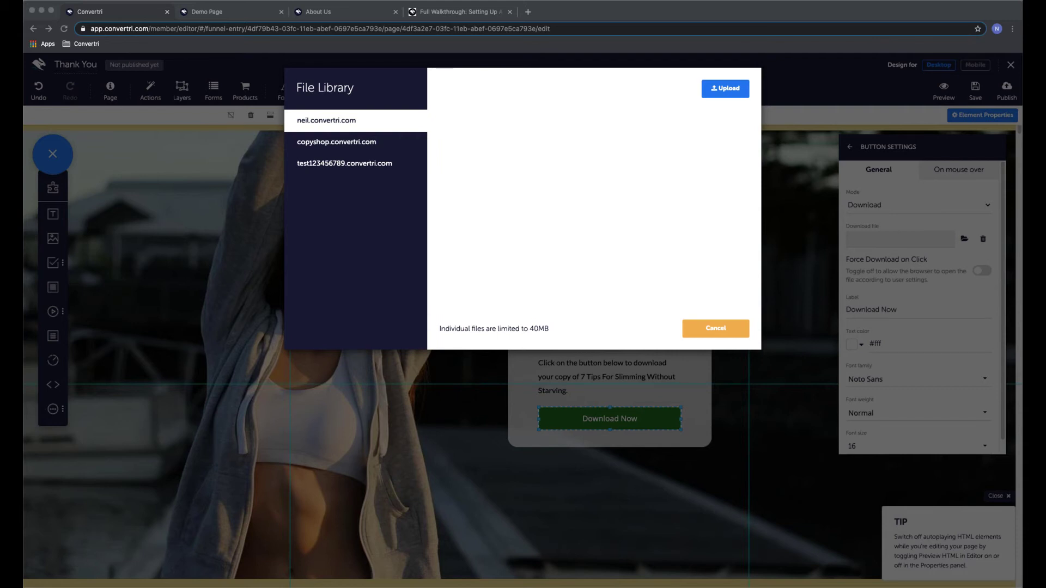
Upload 7 top tips.pdf to the file library and select it as the button's download file
{"action": "left_click_drag", "start_coordinate": [273, 264], "coordinate": [551, 176]}
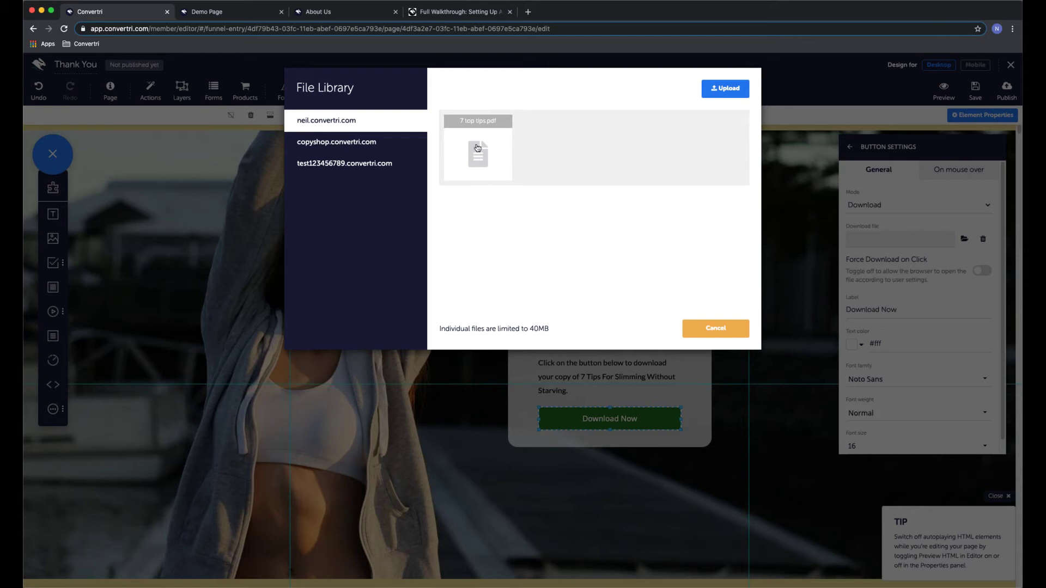
{"action": "left_click", "coordinate": [479, 153]}
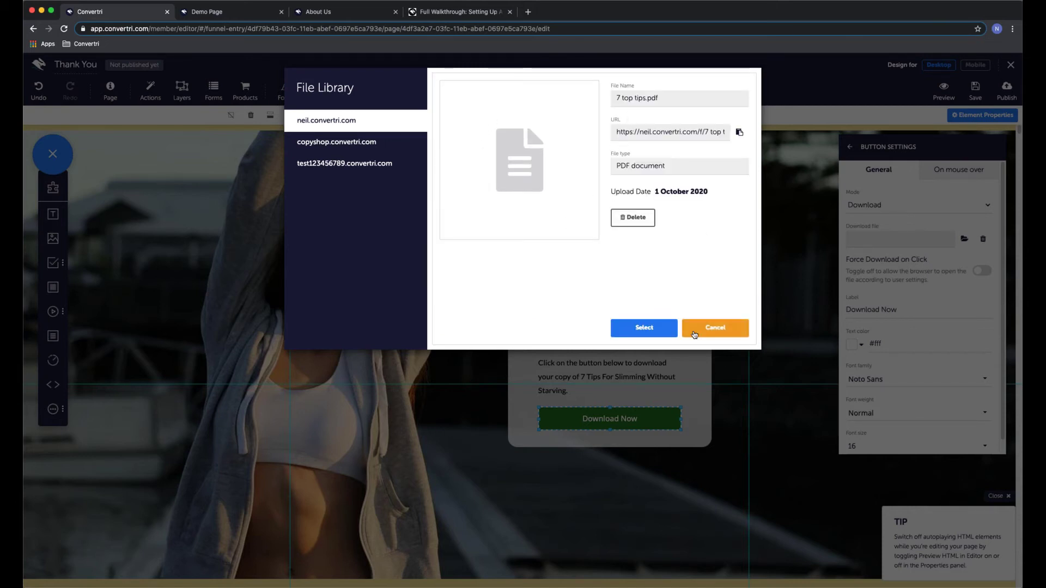
{"action": "left_click", "coordinate": [660, 327]}
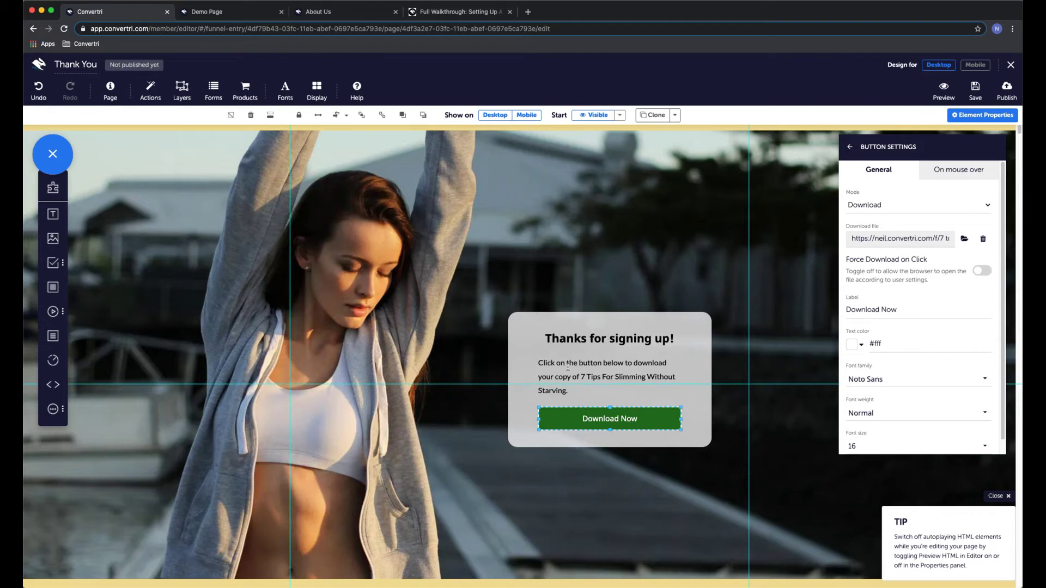
Try the Force Download on Click option, leave it switched off, and save the page
{"action": "left_click", "coordinate": [984, 273]}
{"action": "left_click", "coordinate": [983, 271]}
{"action": "scroll", "coordinate": [739, 393], "scroll_direction": "down", "scroll_amount": 1}
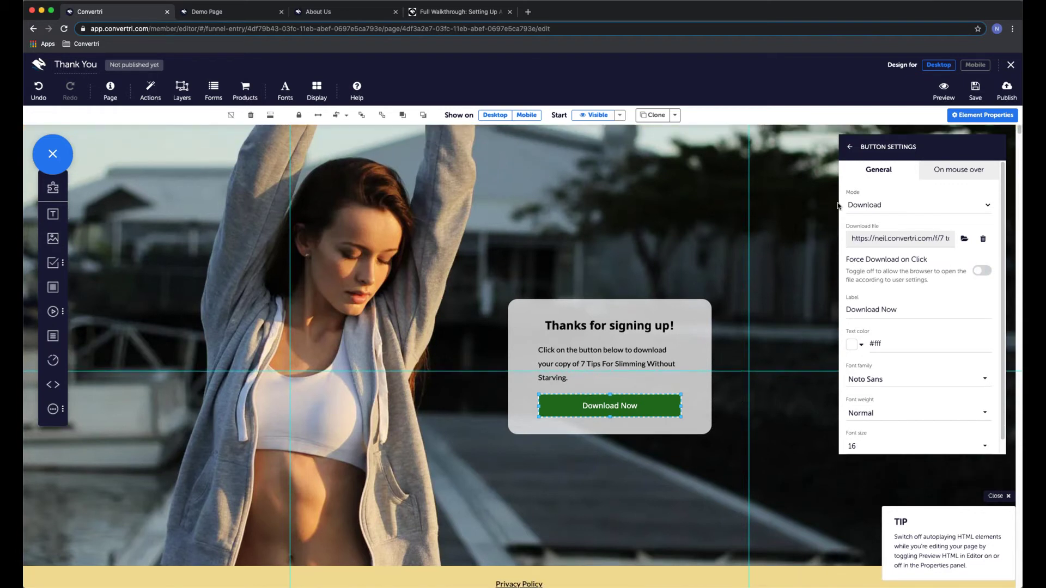
{"action": "left_click", "coordinate": [856, 147]}
{"action": "left_click", "coordinate": [855, 147]}
{"action": "left_click", "coordinate": [976, 91]}
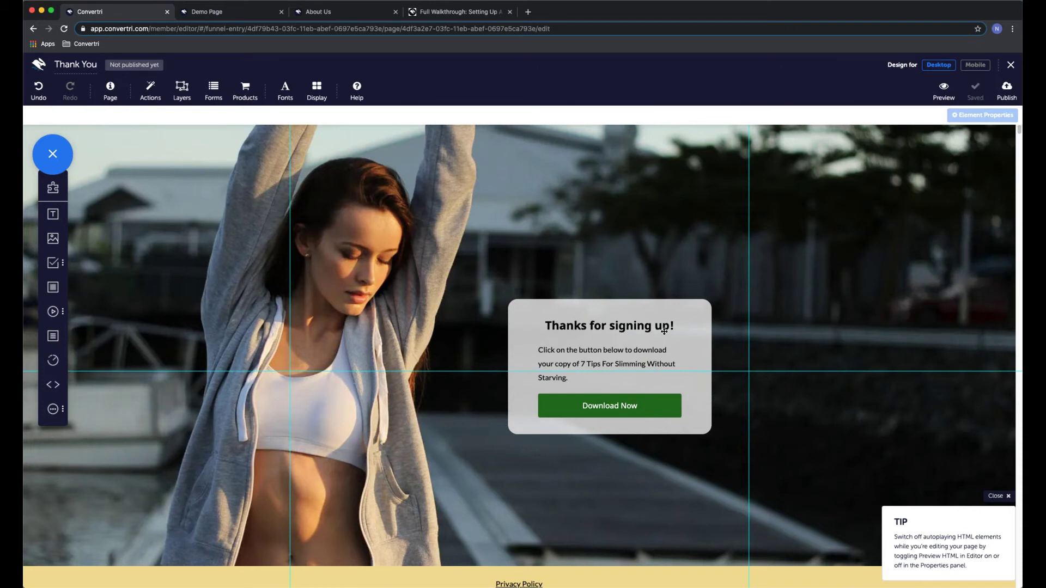
Switch to the mobile layout and extend the background photo section downward to about twice its height
{"action": "left_click", "coordinate": [974, 68]}
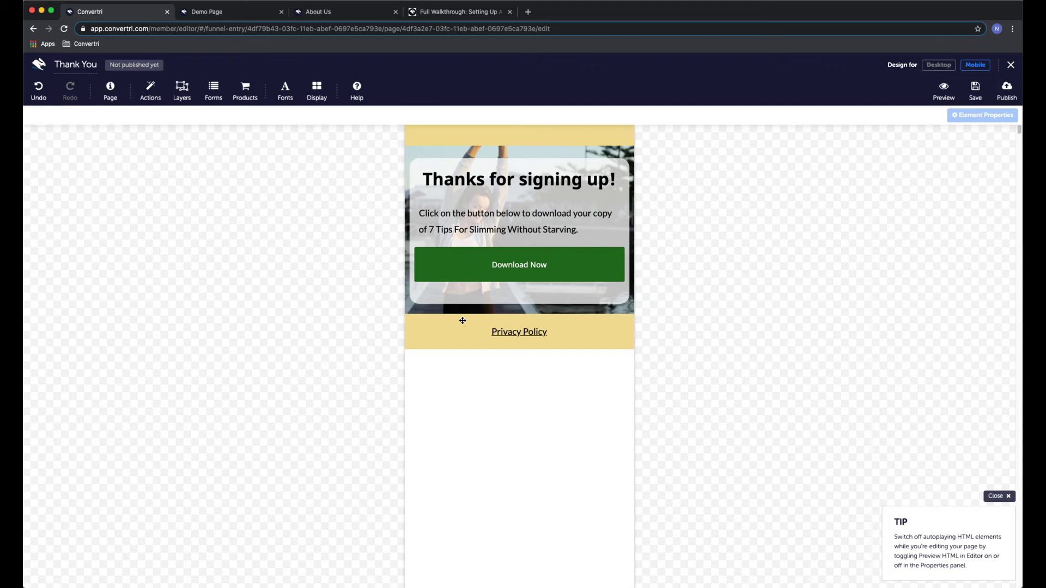
{"action": "left_click", "coordinate": [445, 324]}
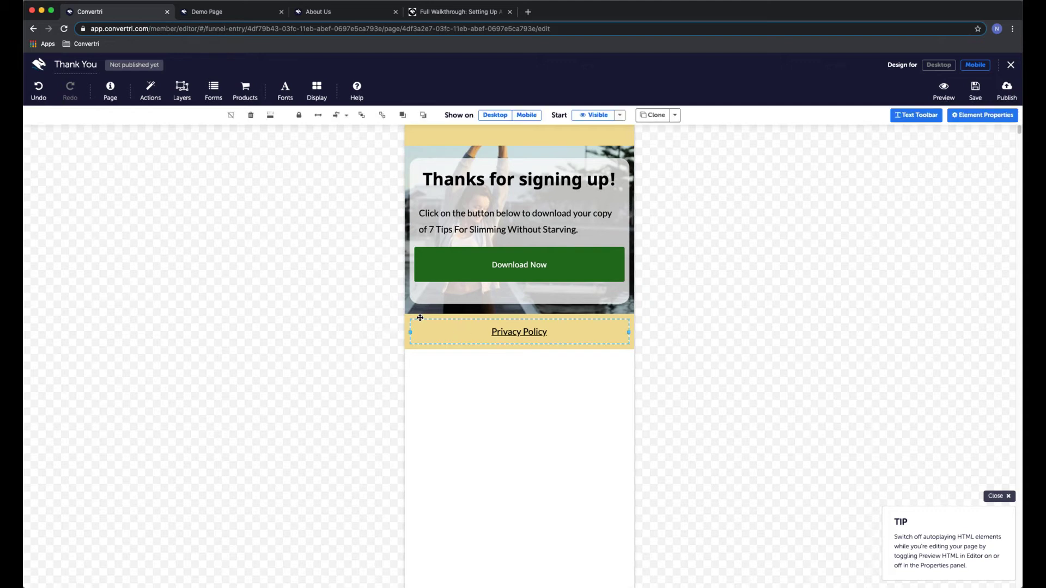
{"action": "left_click", "coordinate": [420, 317]}
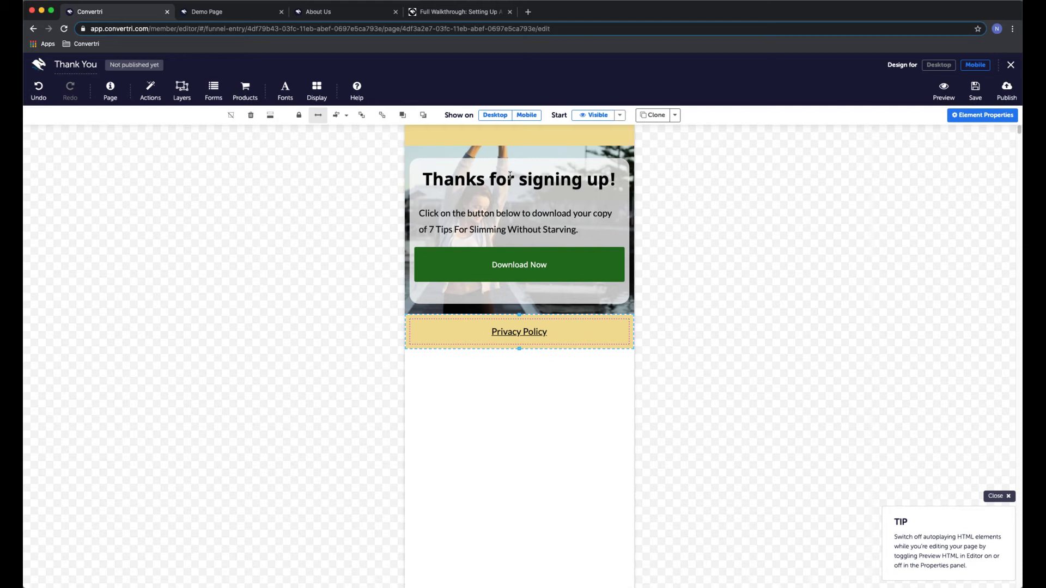
{"action": "left_click", "coordinate": [523, 311]}
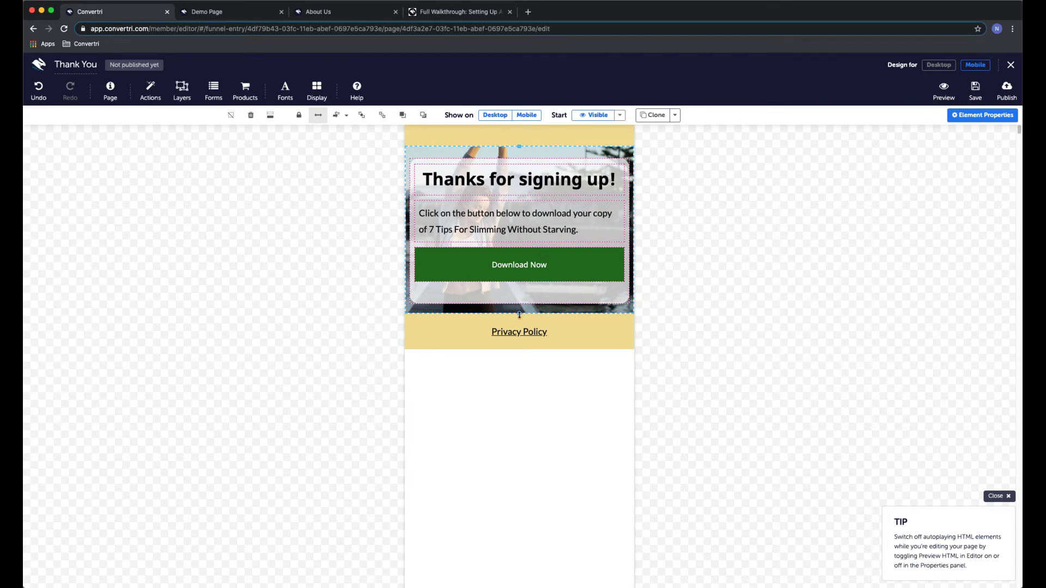
{"action": "left_click_drag", "start_coordinate": [519, 318], "coordinate": [496, 479]}
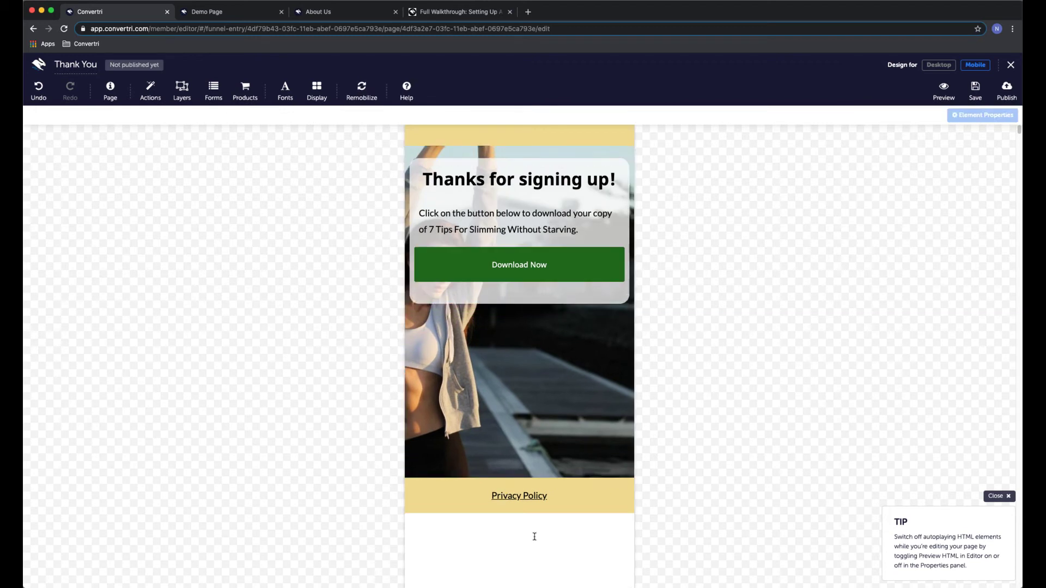
Move the thank-you panel down to the middle of the mobile photo, save the page and return to the desktop layout
{"action": "left_click", "coordinate": [444, 163]}
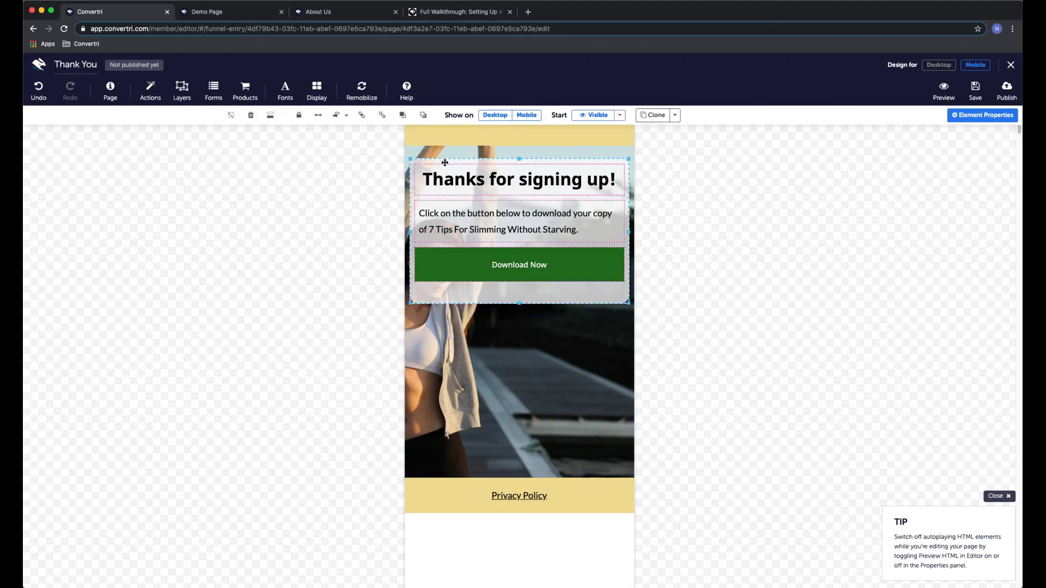
{"action": "left_click_drag", "start_coordinate": [445, 163], "coordinate": [446, 250]}
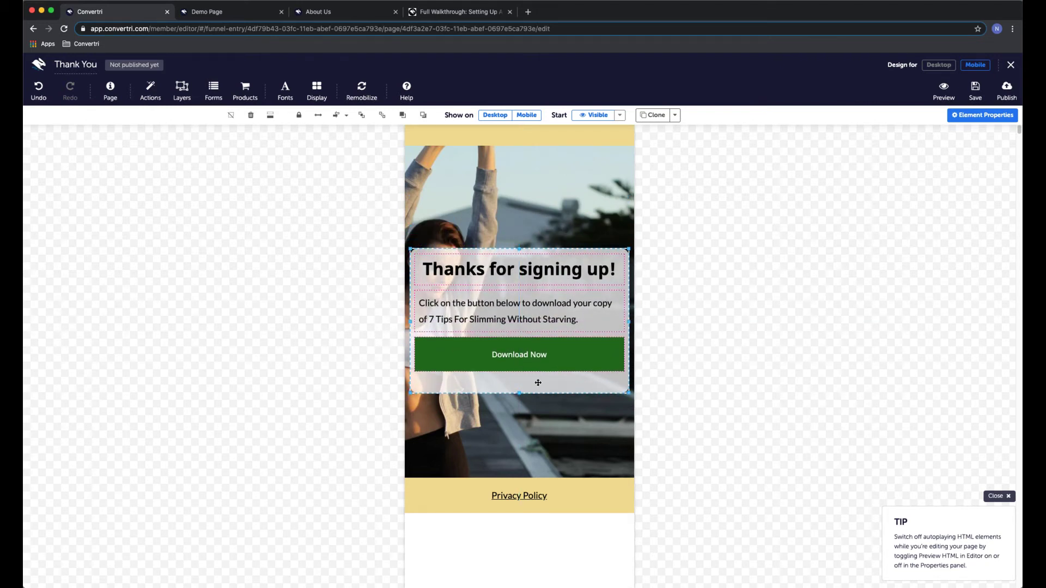
{"action": "left_click", "coordinate": [701, 381]}
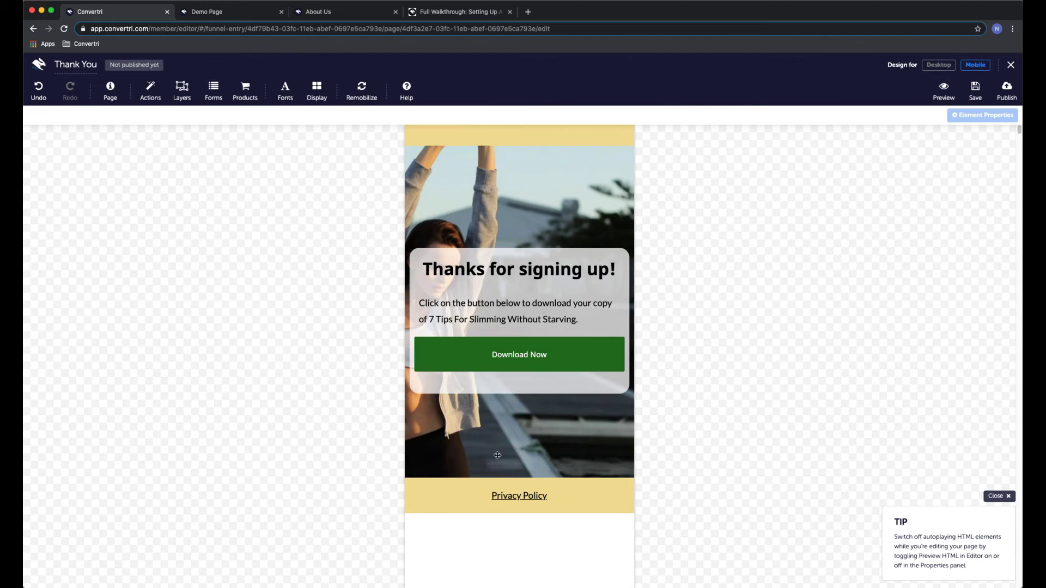
{"action": "left_click", "coordinate": [969, 89]}
{"action": "left_click", "coordinate": [944, 67]}
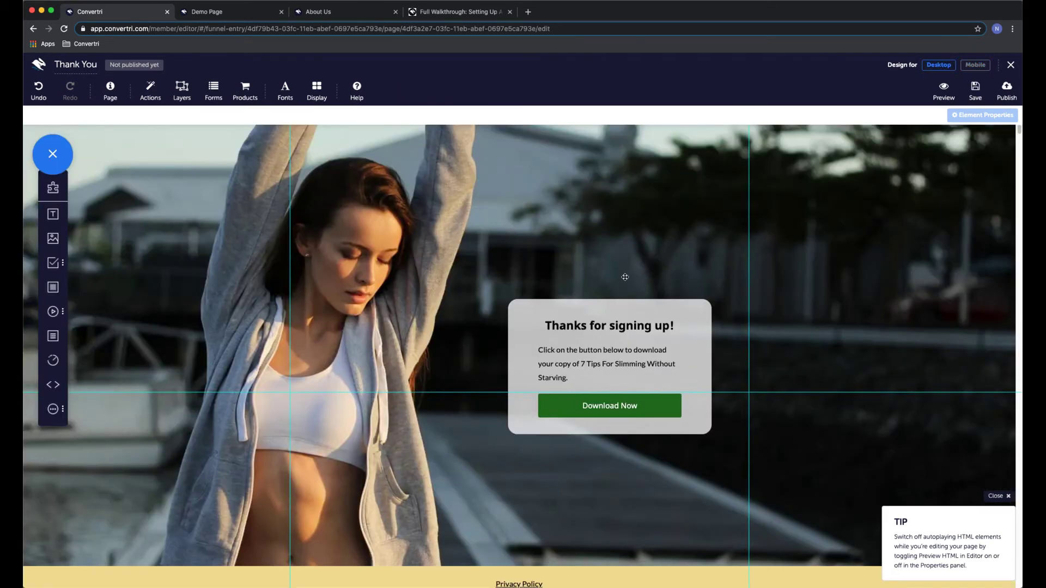
Publish the Thank You page under the path demo/thankyou and check the live page
{"action": "left_click", "coordinate": [1004, 92]}
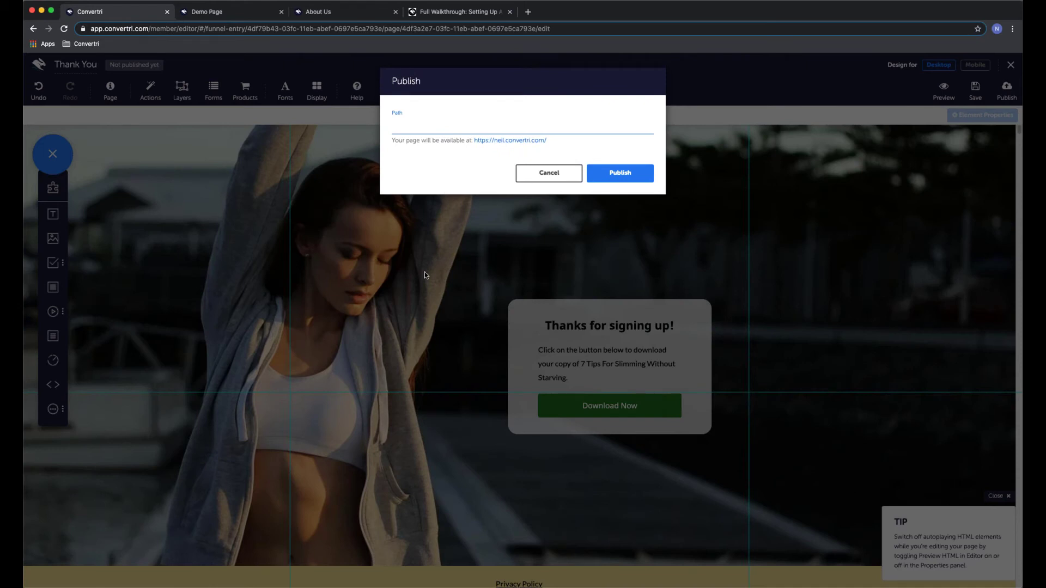
{"action": "type", "text": "demo/thankyou"}
{"action": "left_click", "coordinate": [619, 172]}
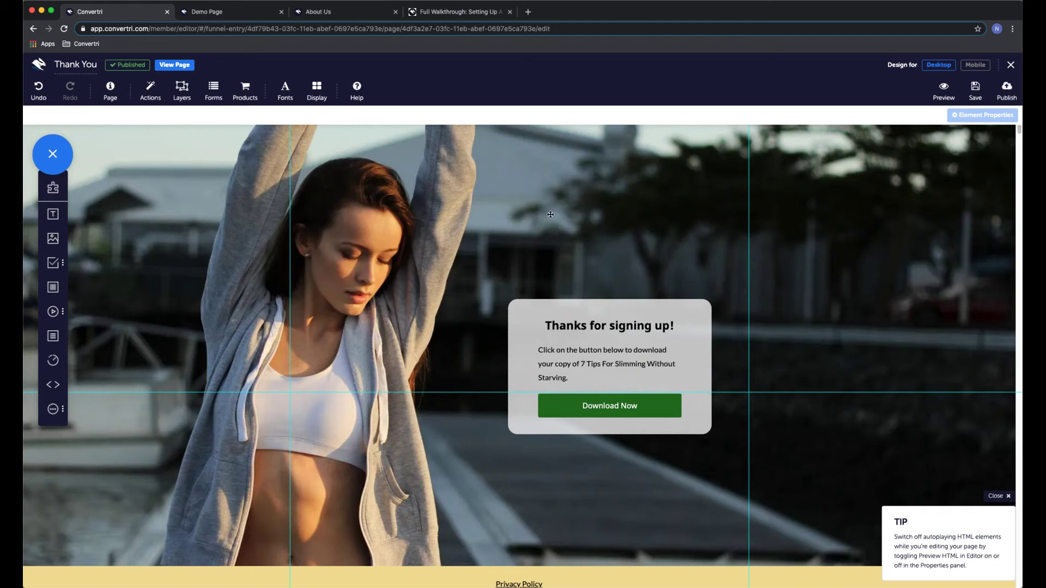
{"action": "left_click", "coordinate": [176, 66]}
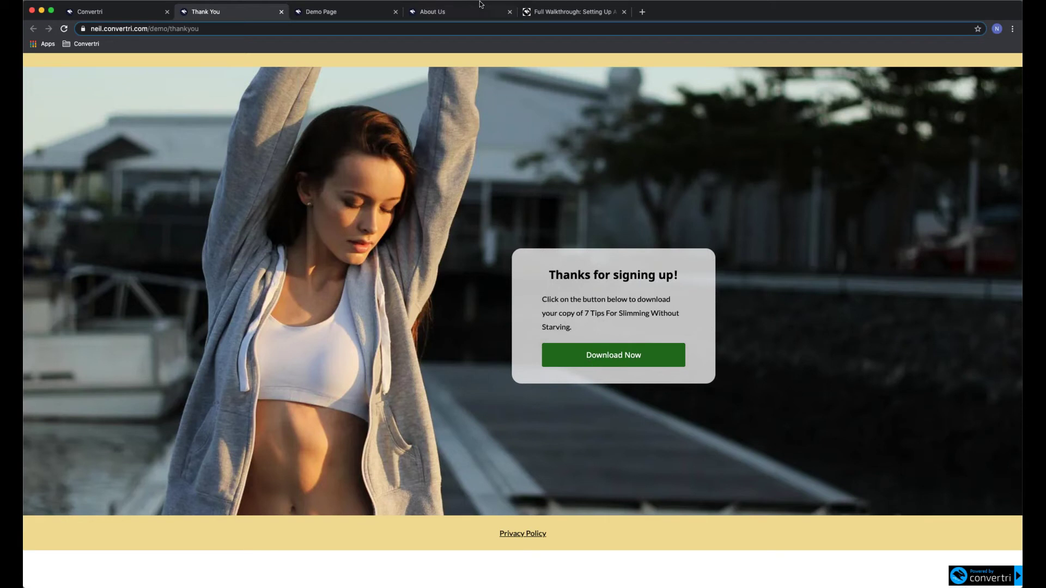
{"action": "left_click", "coordinate": [282, 12]}
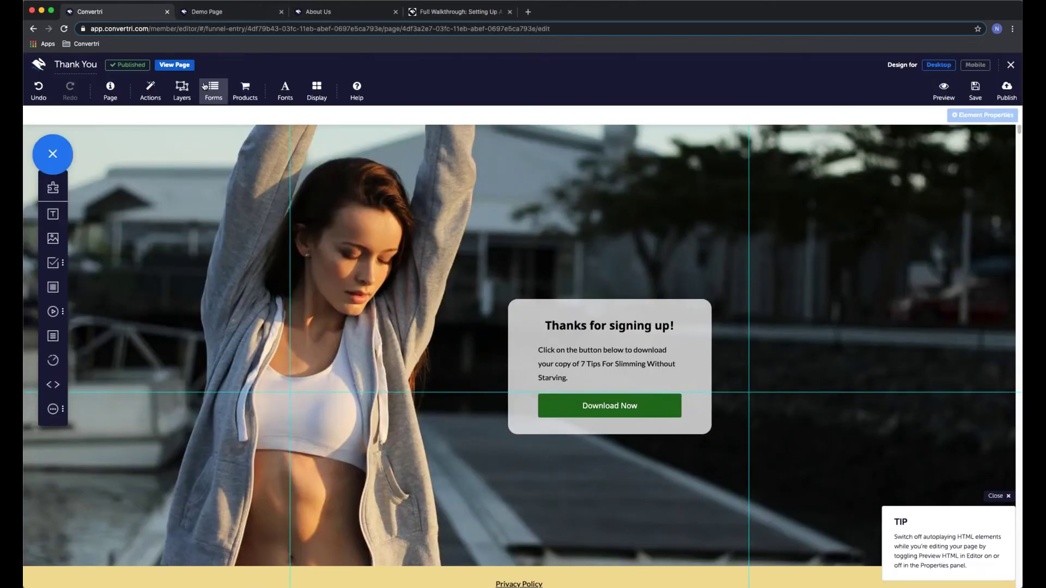
Return to the Demo funnel overview and link the Opt-In page to the Thank You page with an arrow
{"action": "left_click", "coordinate": [1009, 67]}
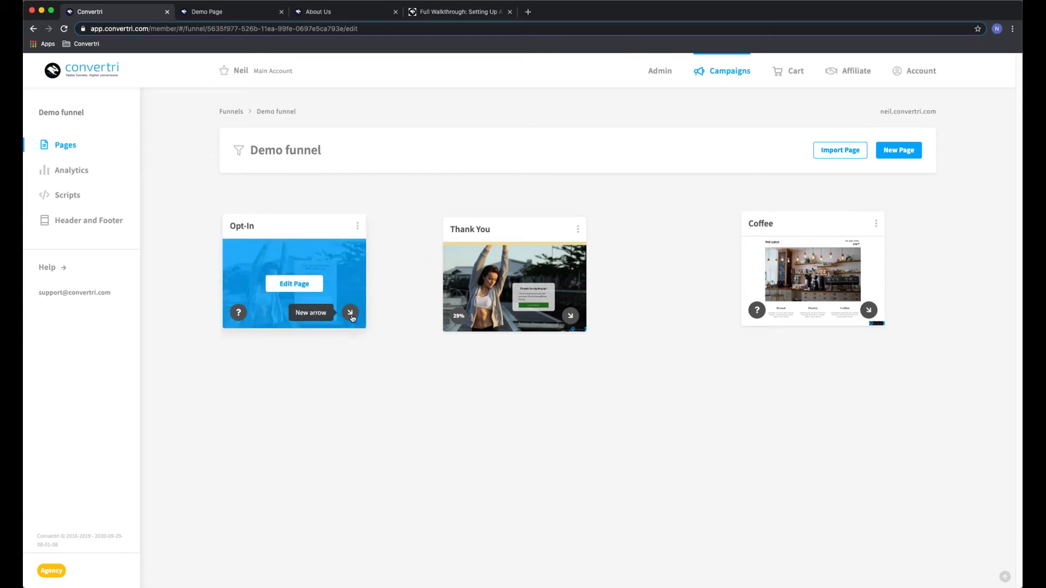
{"action": "left_click_drag", "start_coordinate": [352, 318], "coordinate": [494, 277]}
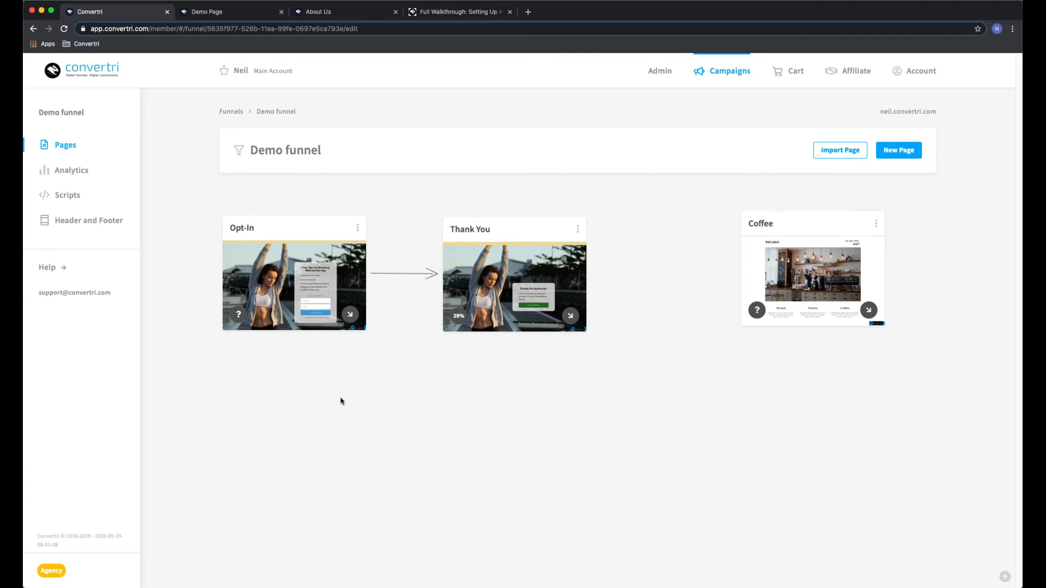
{"action": "mouse_move", "coordinate": [303, 279]}
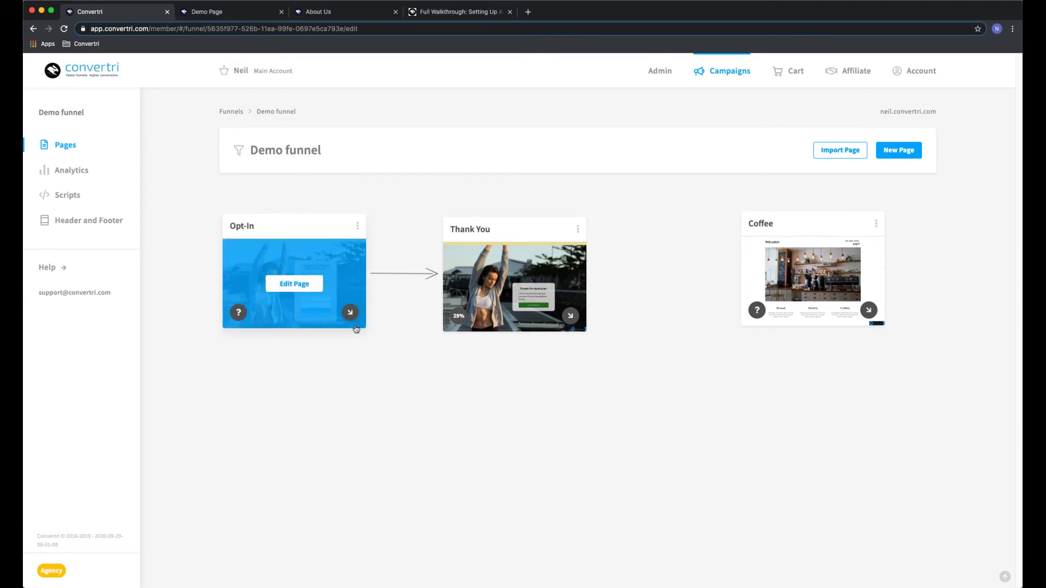
{"action": "mouse_move", "coordinate": [527, 272]}
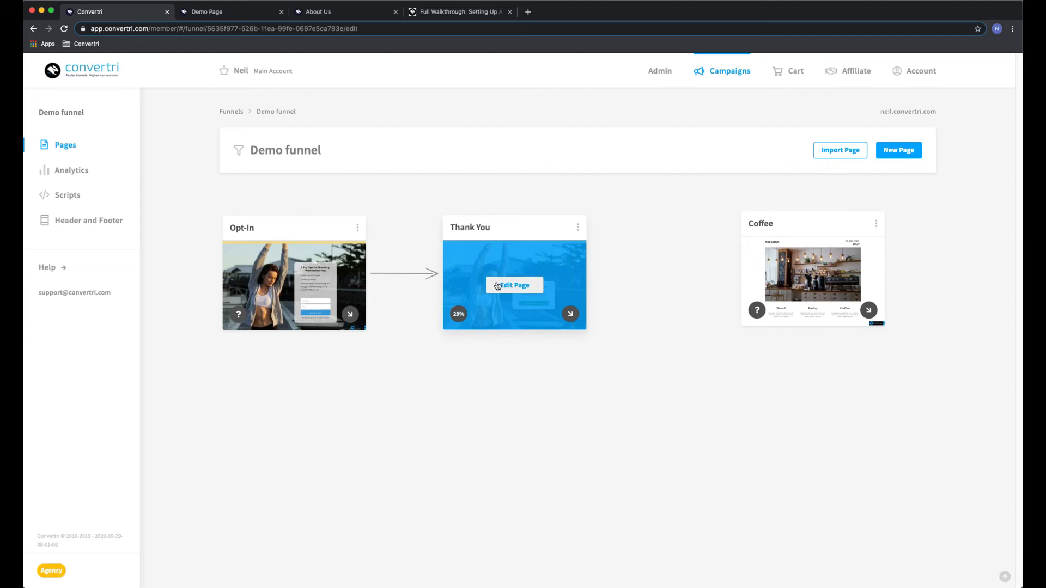
Open the Opt-In page for editing and bring up its form configuration
{"action": "mouse_move", "coordinate": [311, 298]}
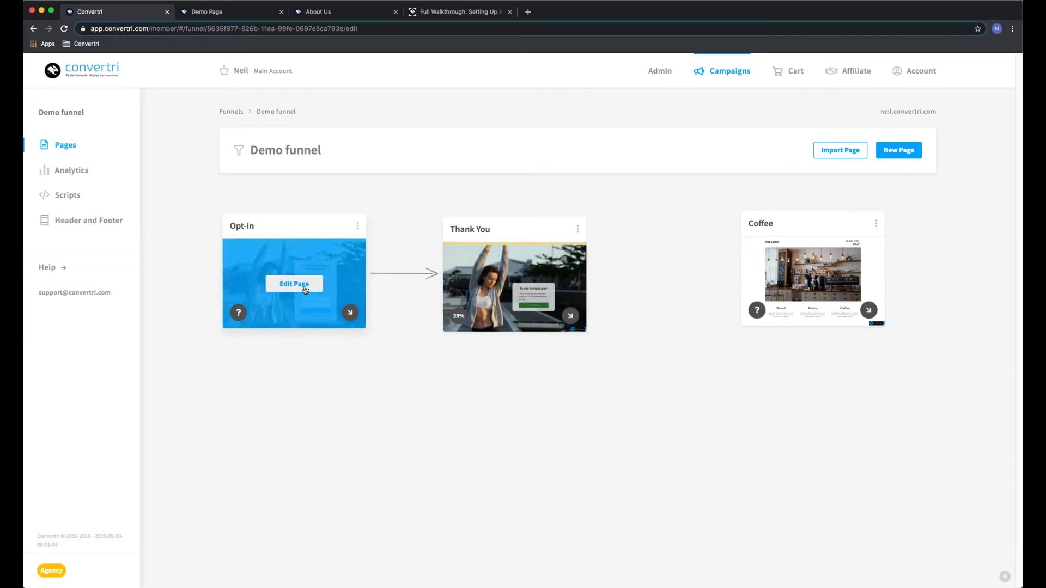
{"action": "left_click", "coordinate": [284, 288]}
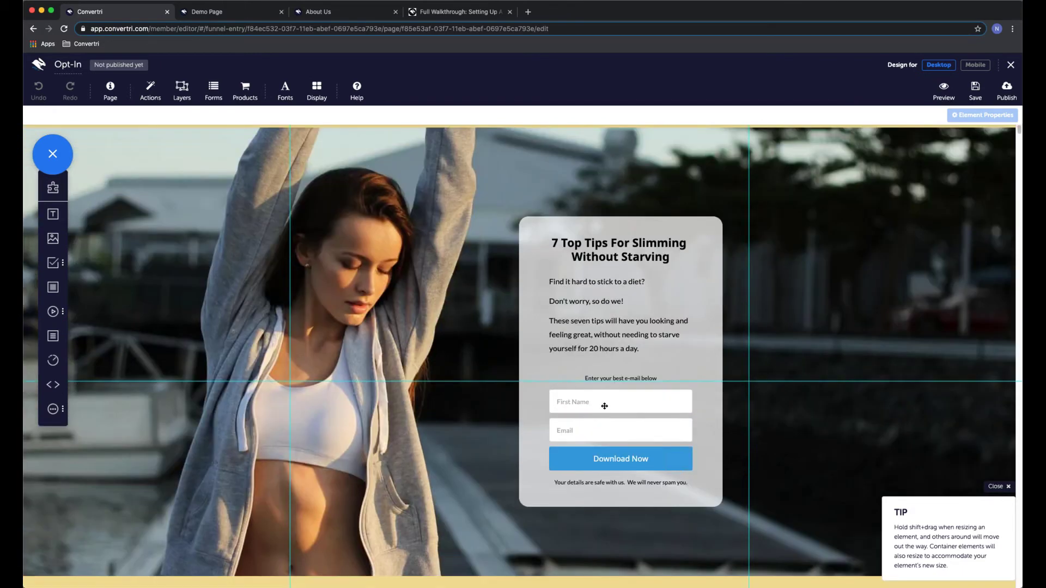
{"action": "left_click", "coordinate": [604, 406]}
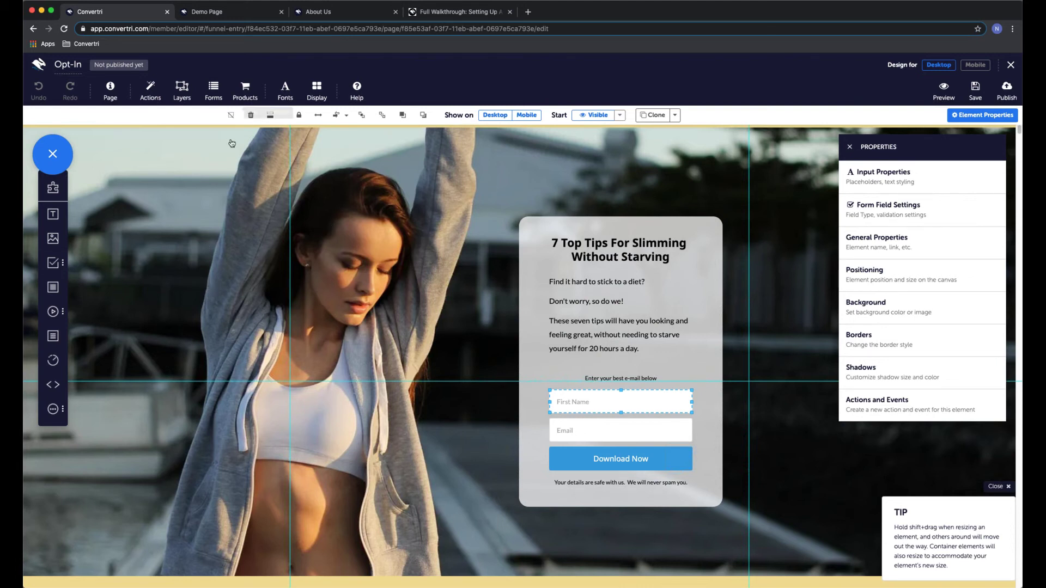
{"action": "left_click", "coordinate": [212, 90]}
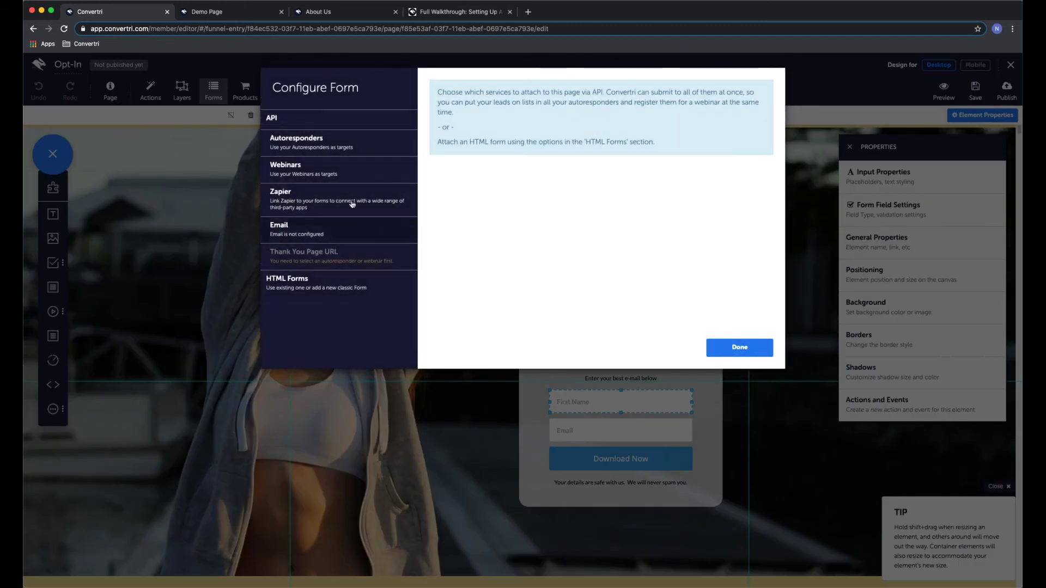
Attach the form to the MailChimp list Dev/Test - Signup and continue to the redirect settings
{"action": "left_click", "coordinate": [304, 143]}
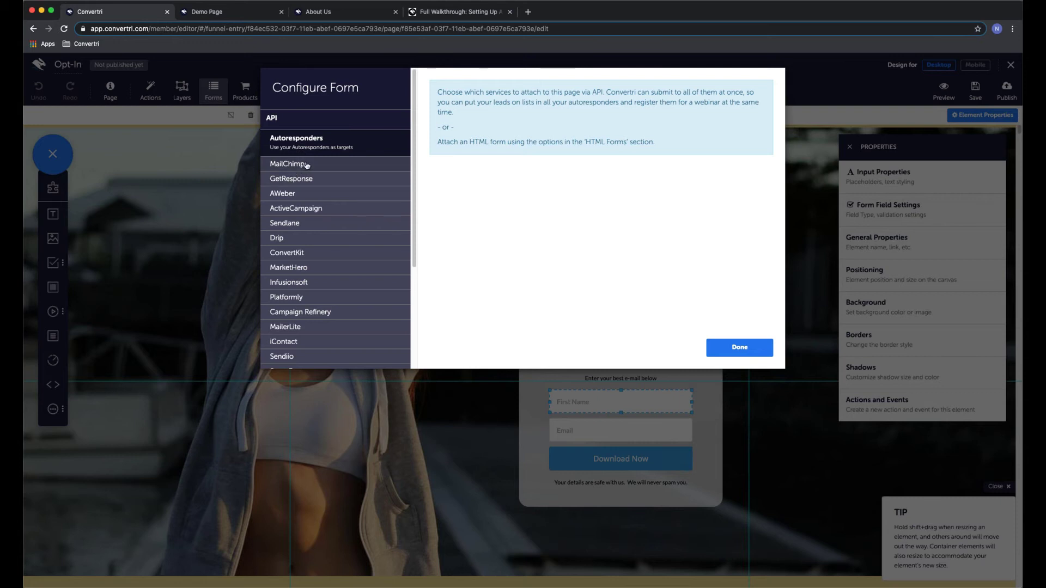
{"action": "left_click", "coordinate": [305, 164]}
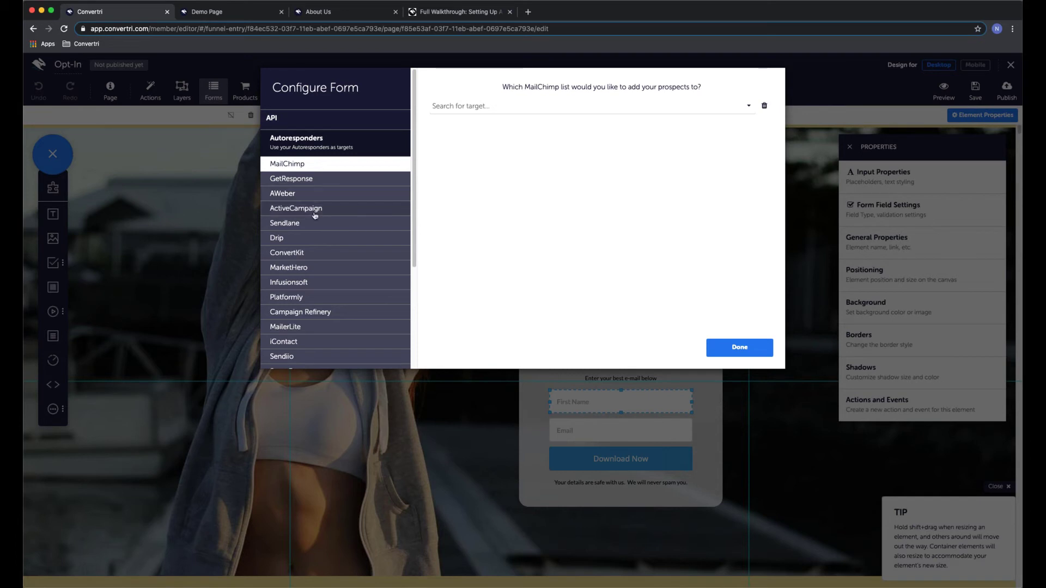
{"action": "scroll", "coordinate": [338, 240], "scroll_direction": "down", "scroll_amount": 2}
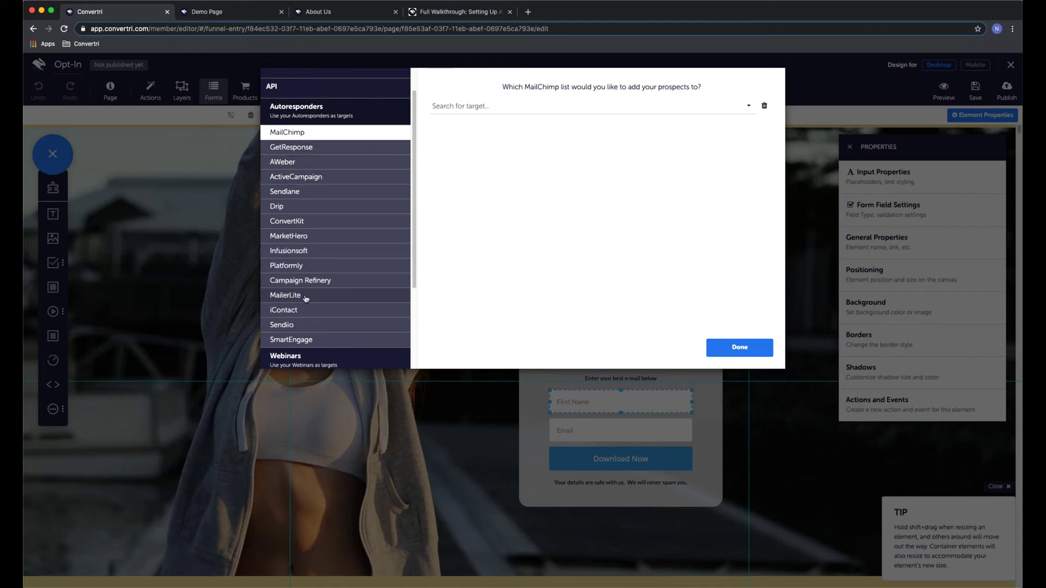
{"action": "scroll", "coordinate": [319, 264], "scroll_direction": "up", "scroll_amount": 1}
{"action": "scroll", "coordinate": [319, 263], "scroll_direction": "up", "scroll_amount": 1}
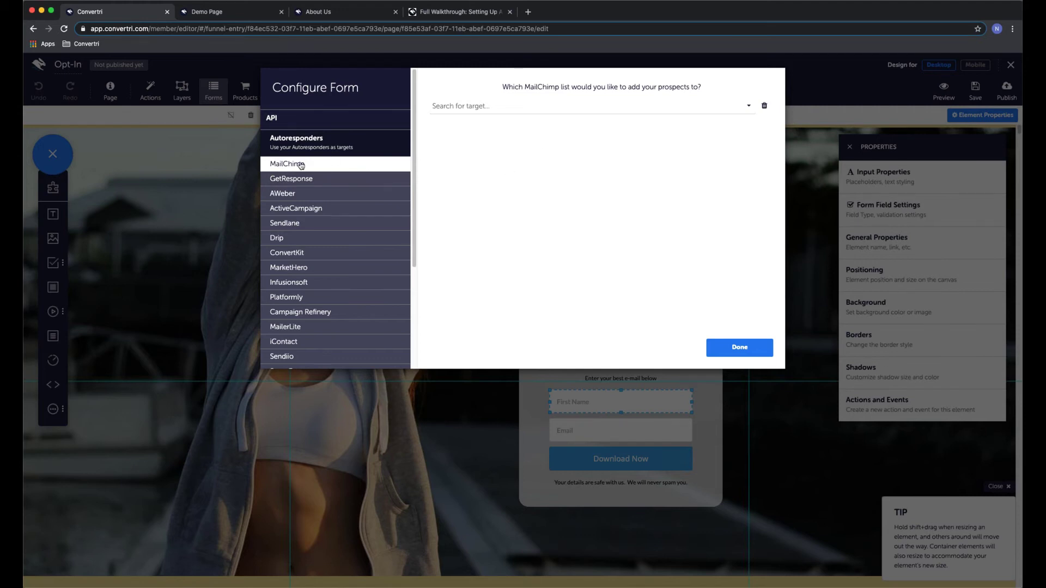
{"action": "left_click", "coordinate": [496, 107]}
{"action": "scroll", "coordinate": [556, 176], "scroll_direction": "down", "scroll_amount": 5}
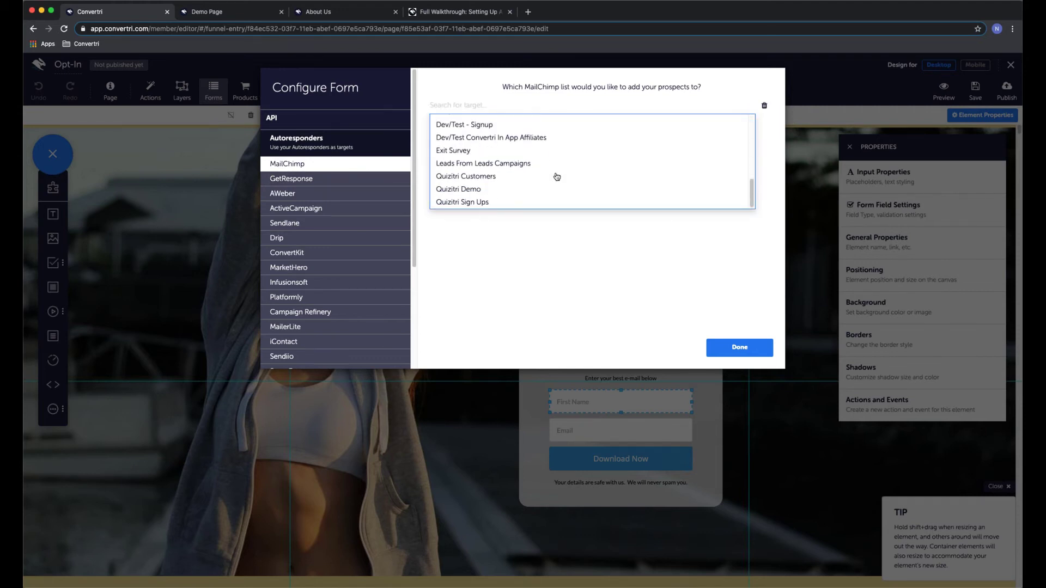
{"action": "left_click", "coordinate": [557, 120]}
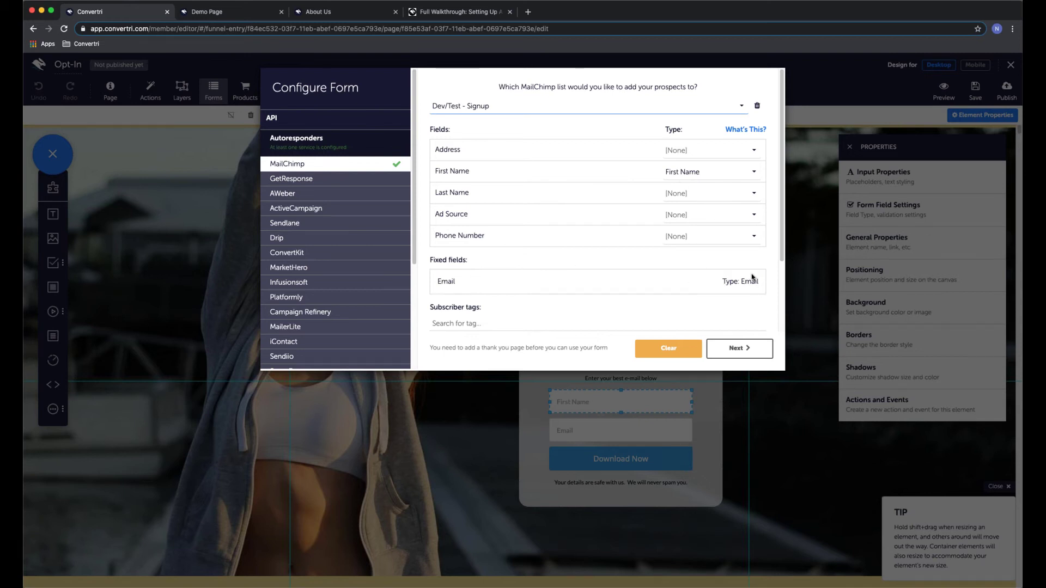
{"action": "scroll", "coordinate": [692, 256], "scroll_direction": "down", "scroll_amount": 1}
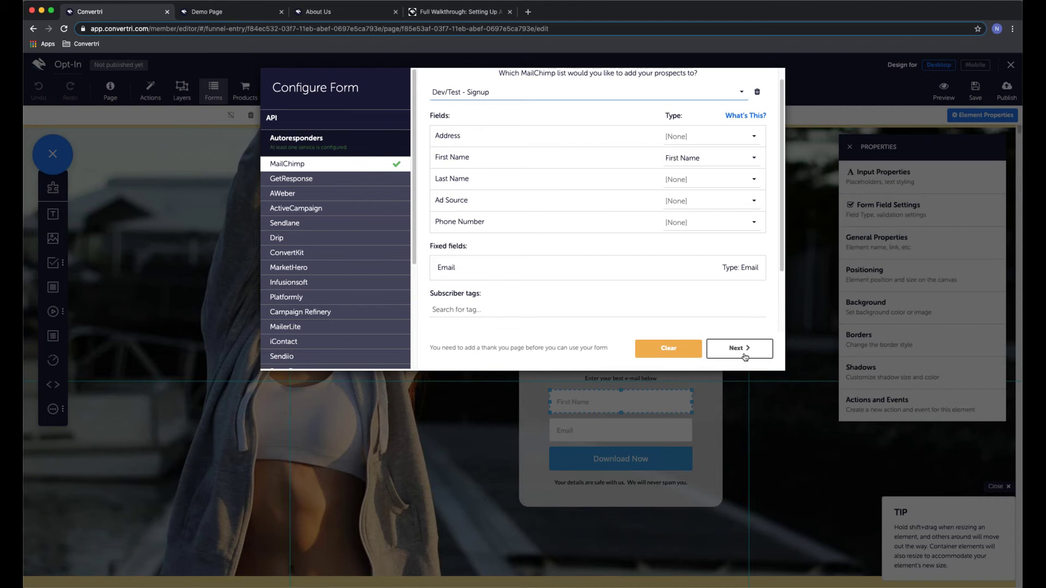
{"action": "left_click", "coordinate": [745, 351]}
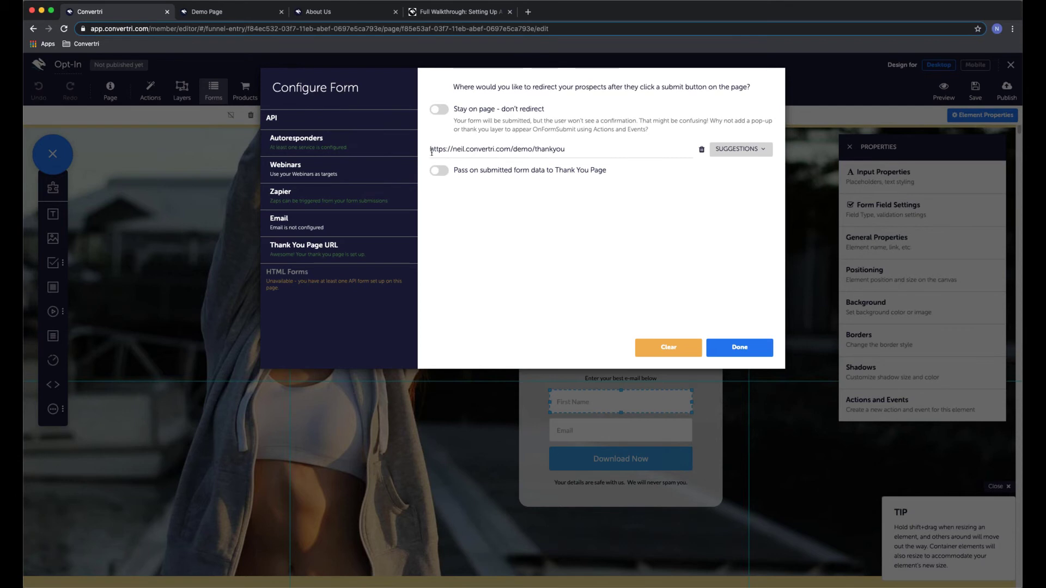
Try google.com as the form's redirect address and clear the field again
{"action": "double_click", "coordinate": [558, 155]}
{"action": "left_click_drag", "start_coordinate": [566, 151], "coordinate": [422, 150]}
{"action": "left_click", "coordinate": [539, 152]}
{"action": "left_click_drag", "start_coordinate": [569, 147], "coordinate": [429, 152]}
{"action": "left_click", "coordinate": [567, 150]}
{"action": "left_click_drag", "start_coordinate": [566, 151], "coordinate": [425, 154]}
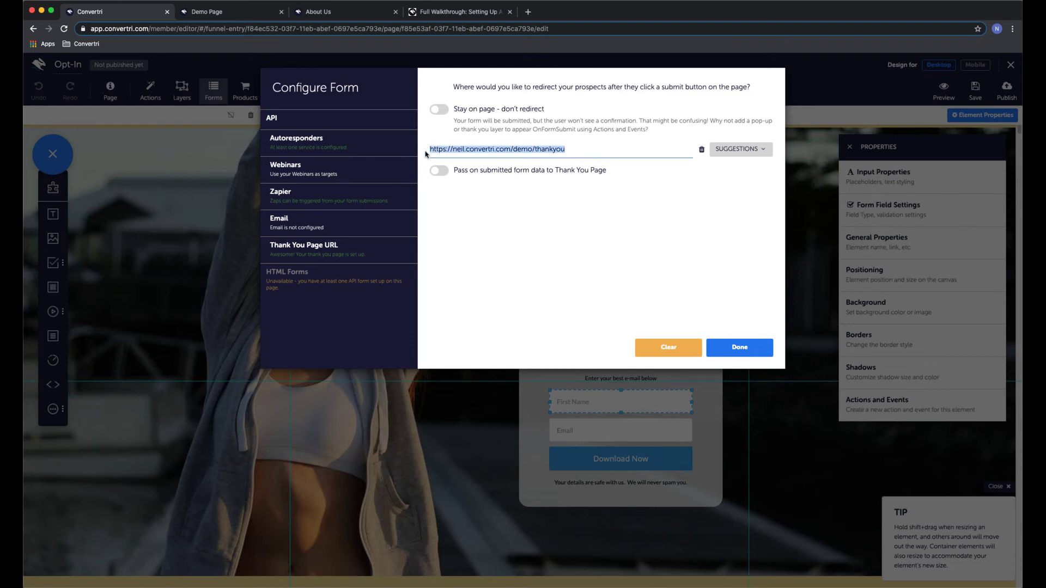
{"action": "key", "text": "BackSpace"}
{"action": "type", "text": "g"}
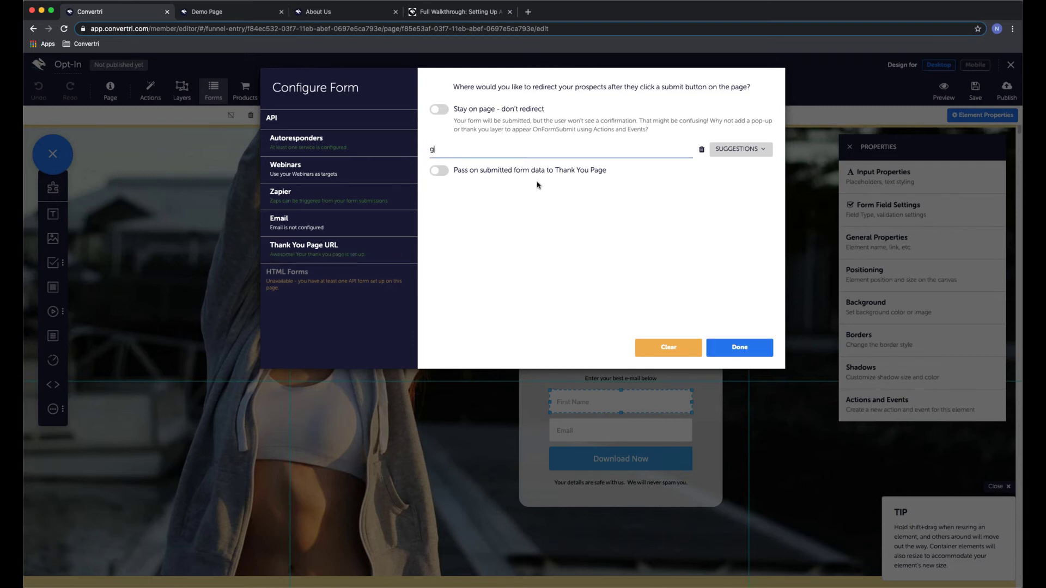
{"action": "type", "text": "oogle.vo"}
{"action": "type", "text": "com"}
{"action": "left_click_drag", "start_coordinate": [472, 150], "coordinate": [421, 149]}
{"action": "key", "text": "BackSpace"}
{"action": "left_click", "coordinate": [754, 157]}
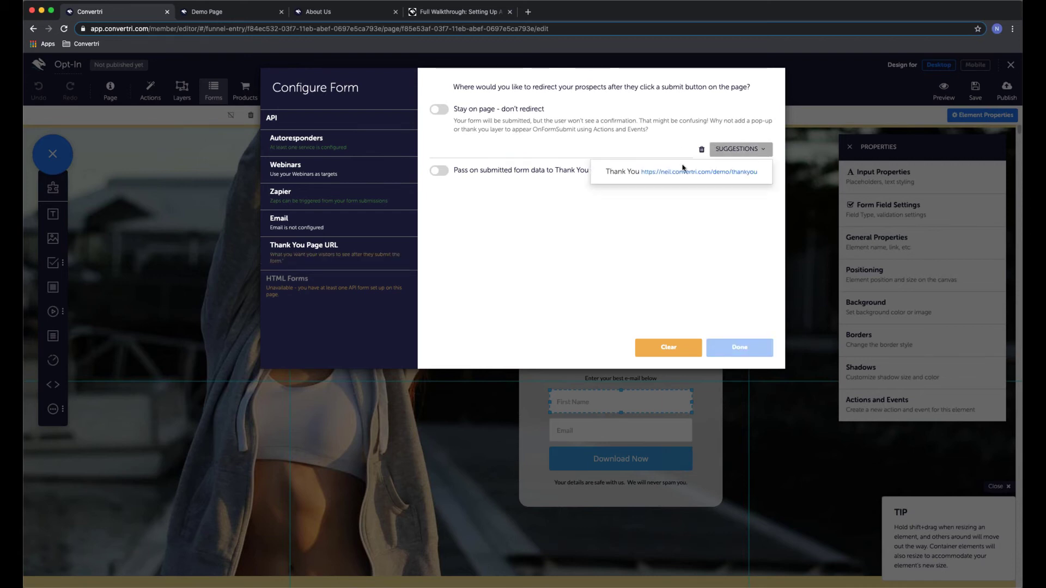
{"action": "left_click", "coordinate": [681, 173]}
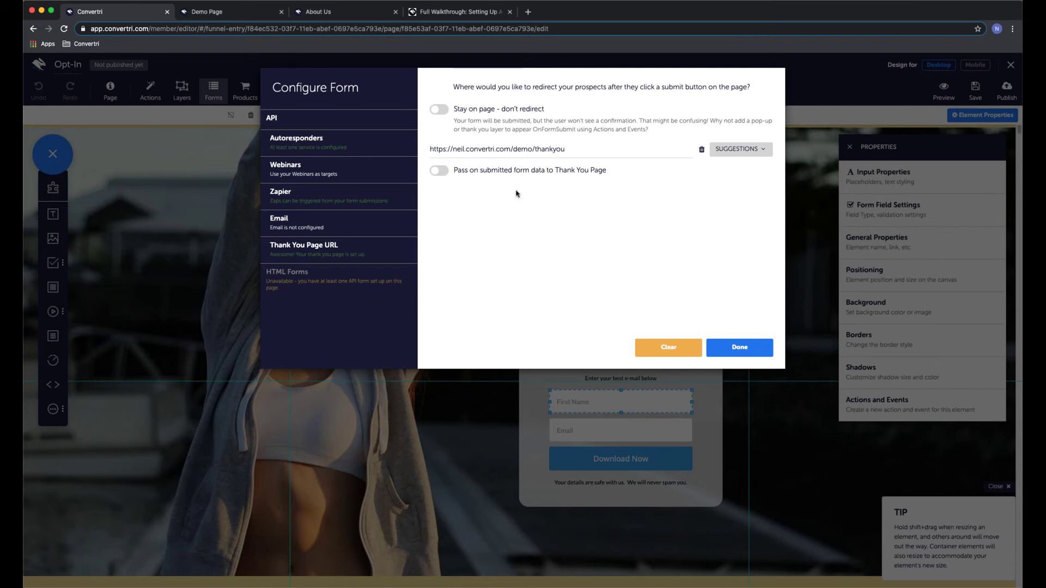
{"action": "left_click", "coordinate": [749, 353]}
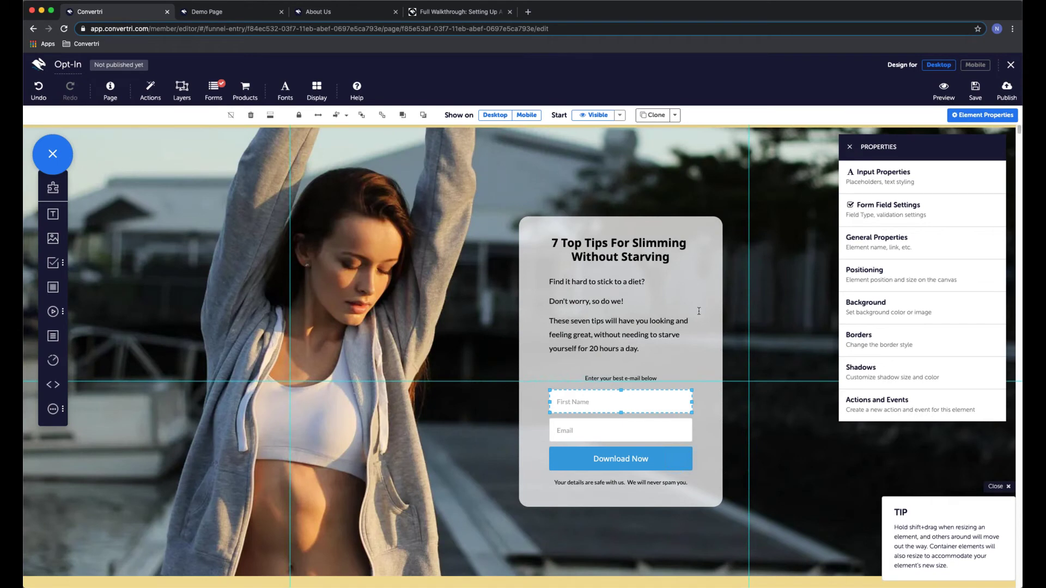
Review the assigned field type, required and validation settings of the First Name and Email fields
{"action": "left_click", "coordinate": [641, 431]}
{"action": "left_click", "coordinate": [638, 405]}
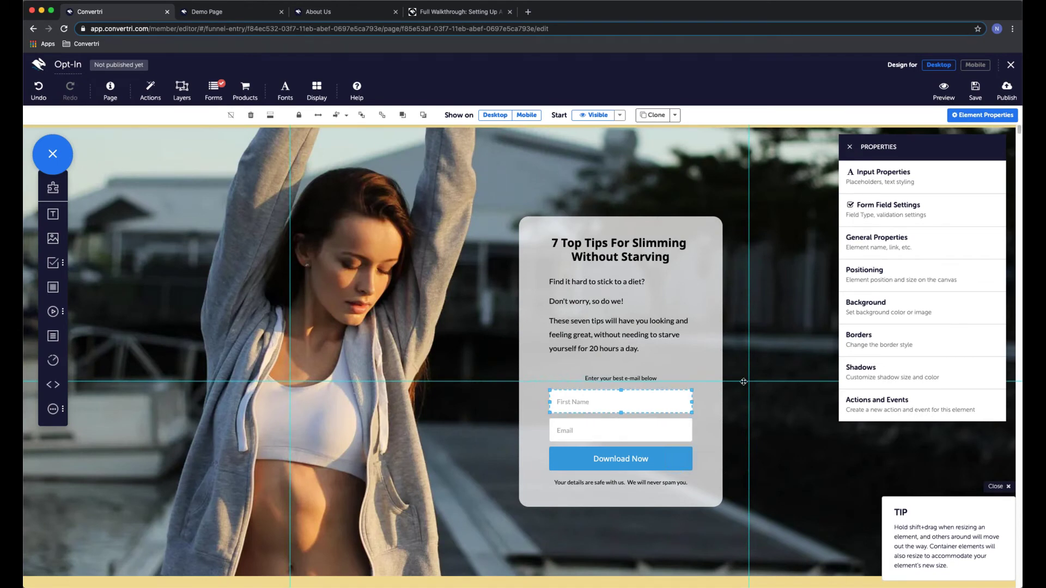
{"action": "left_click", "coordinate": [894, 217]}
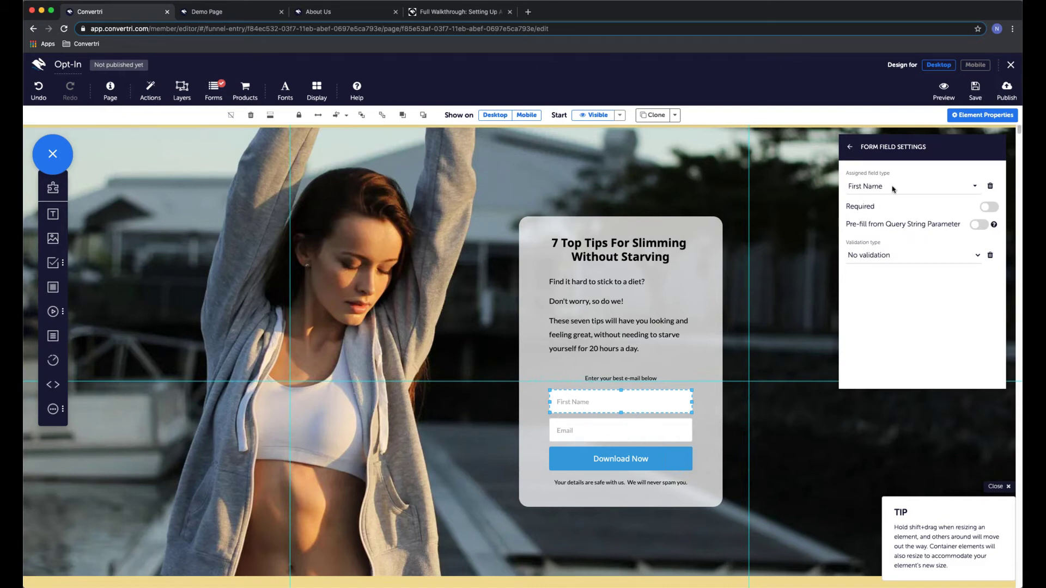
{"action": "left_click", "coordinate": [641, 430]}
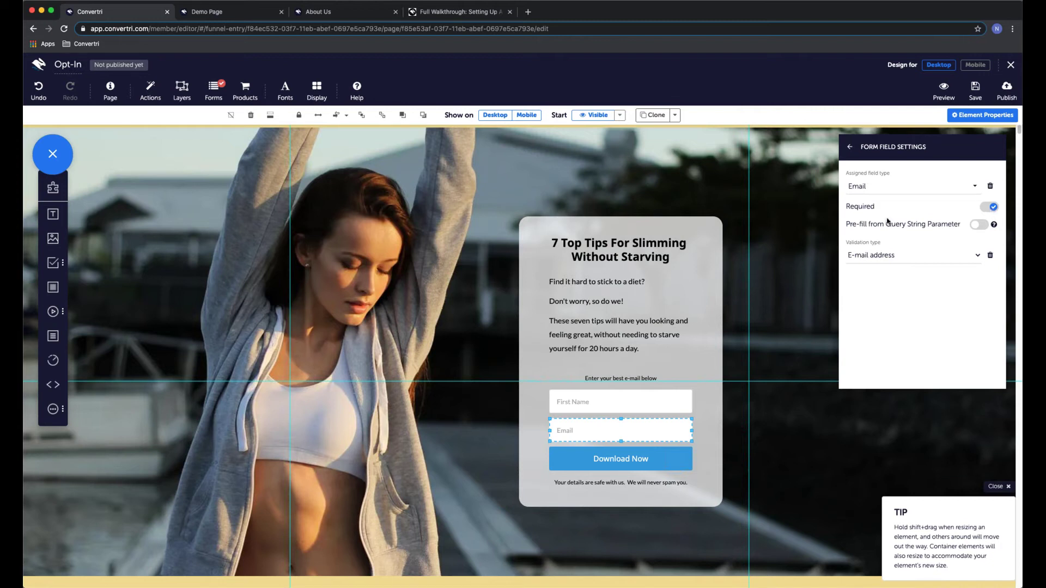
{"action": "left_click", "coordinate": [853, 148]}
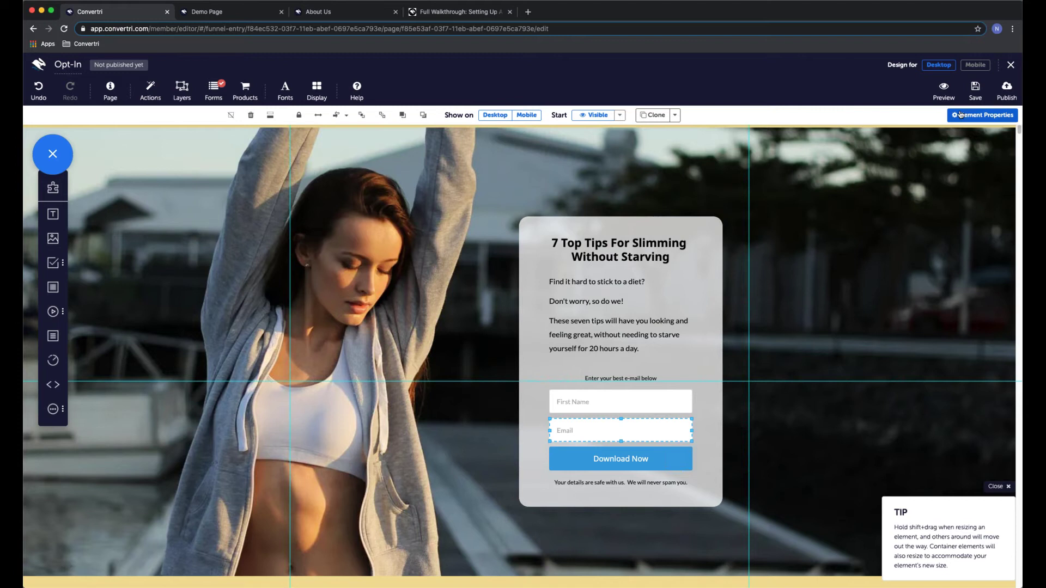
Save the Opt-In page, publish it under the path demo/optin1 and check the live page
{"action": "left_click", "coordinate": [975, 90]}
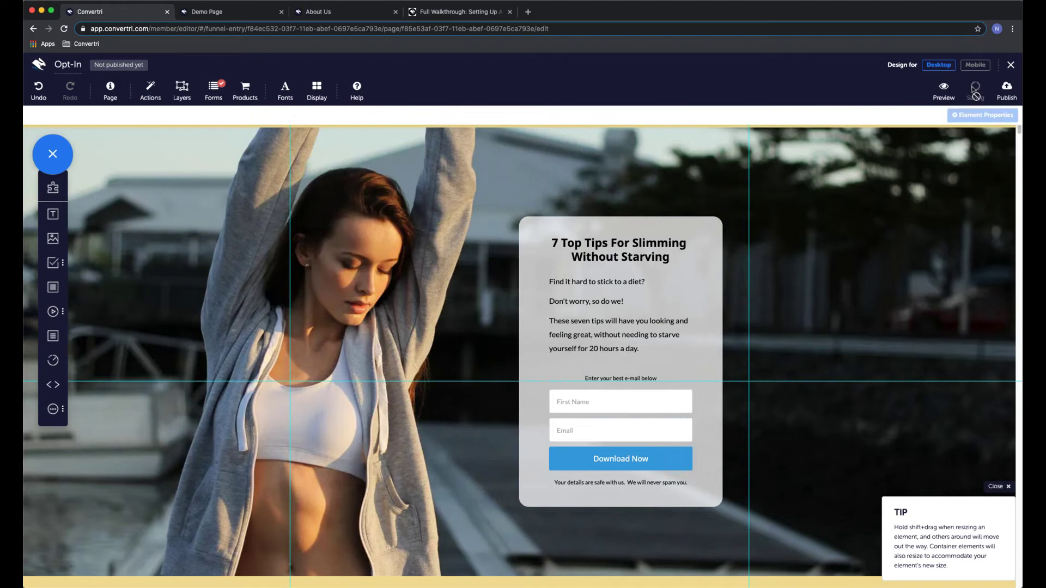
{"action": "left_click", "coordinate": [1000, 97]}
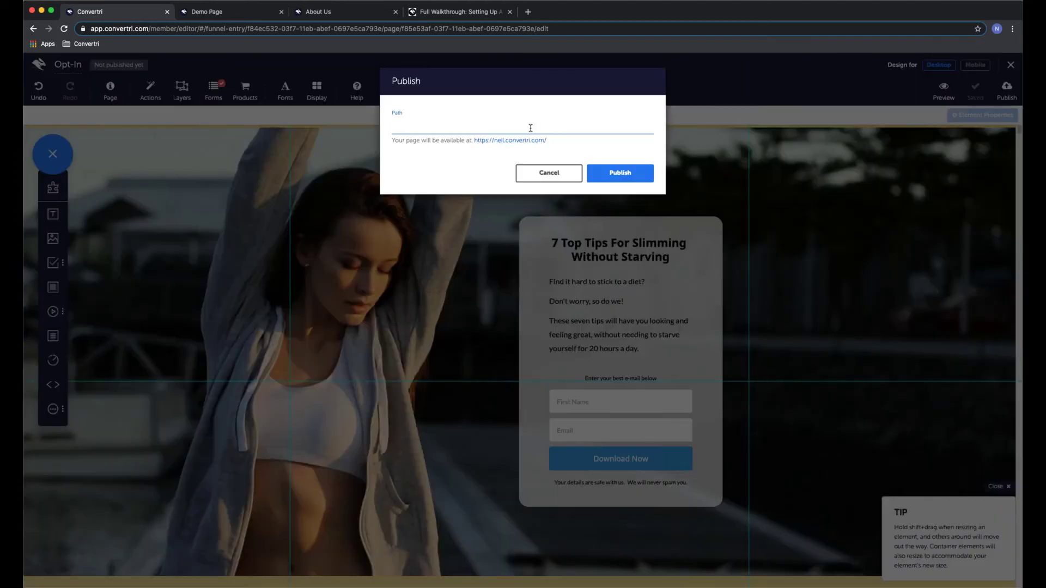
{"action": "type", "text": "demo/optin1"}
{"action": "left_click", "coordinate": [631, 174]}
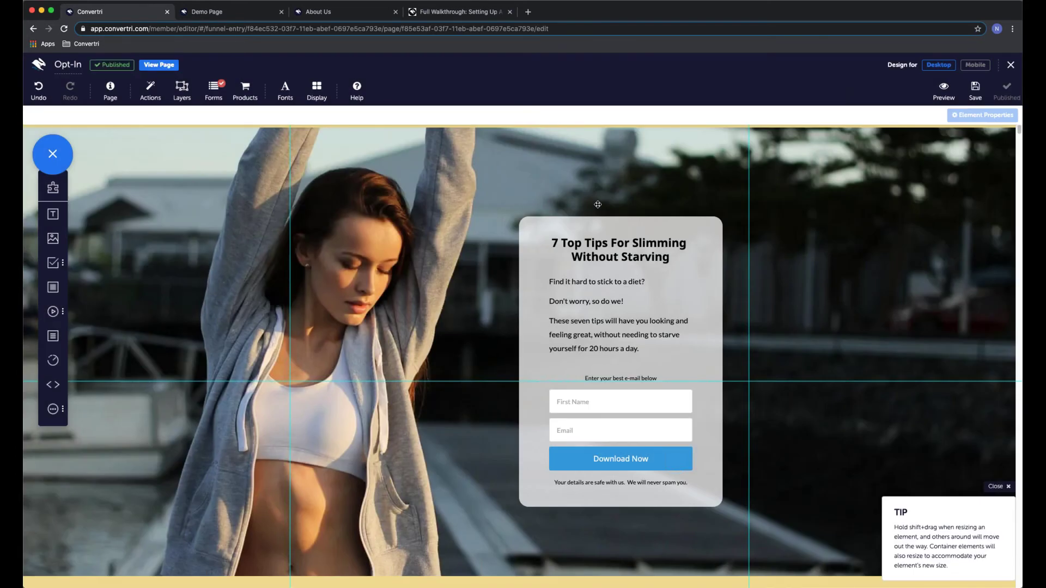
{"action": "left_click", "coordinate": [154, 67]}
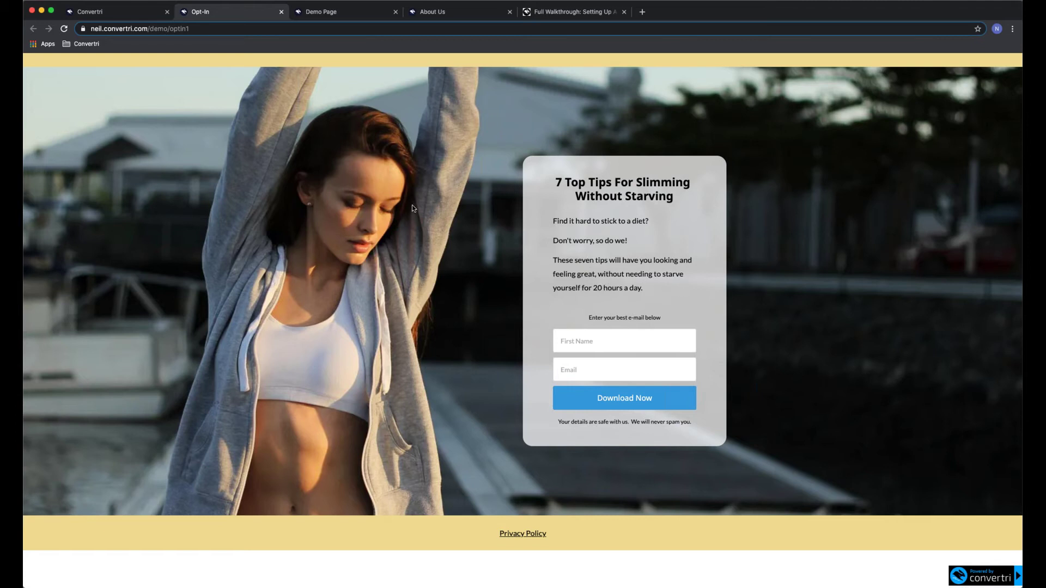
{"action": "left_click", "coordinate": [594, 375]}
{"action": "left_click", "coordinate": [281, 11]}
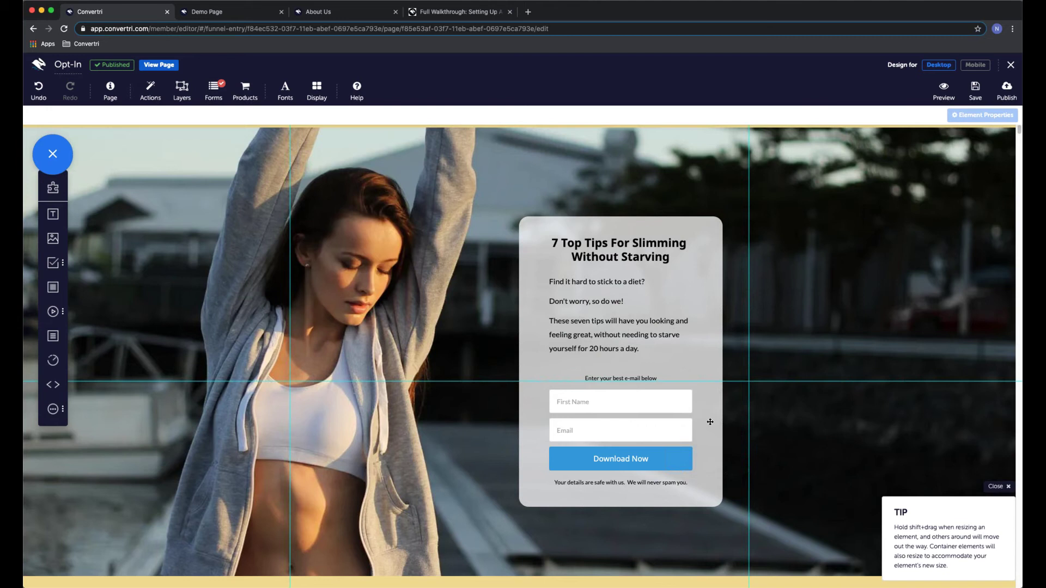
{"action": "scroll", "coordinate": [710, 420], "scroll_direction": "down", "scroll_amount": 3}
{"action": "scroll", "coordinate": [711, 406], "scroll_direction": "up", "scroll_amount": 1}
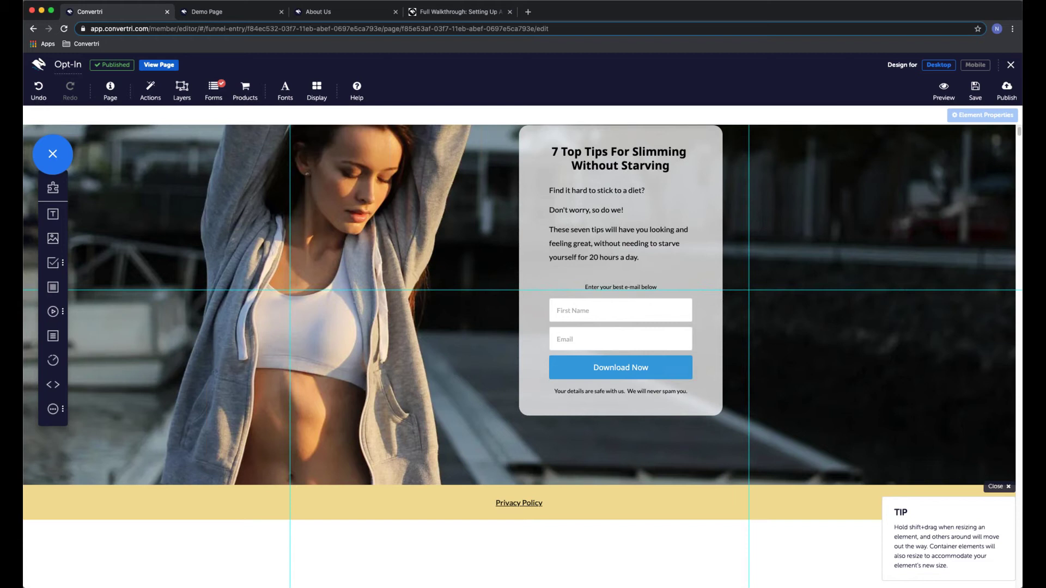
Turn on the fixed background effect for the Opt-In page's full-width background photo
{"action": "scroll", "coordinate": [464, 342], "scroll_direction": "up", "scroll_amount": 2}
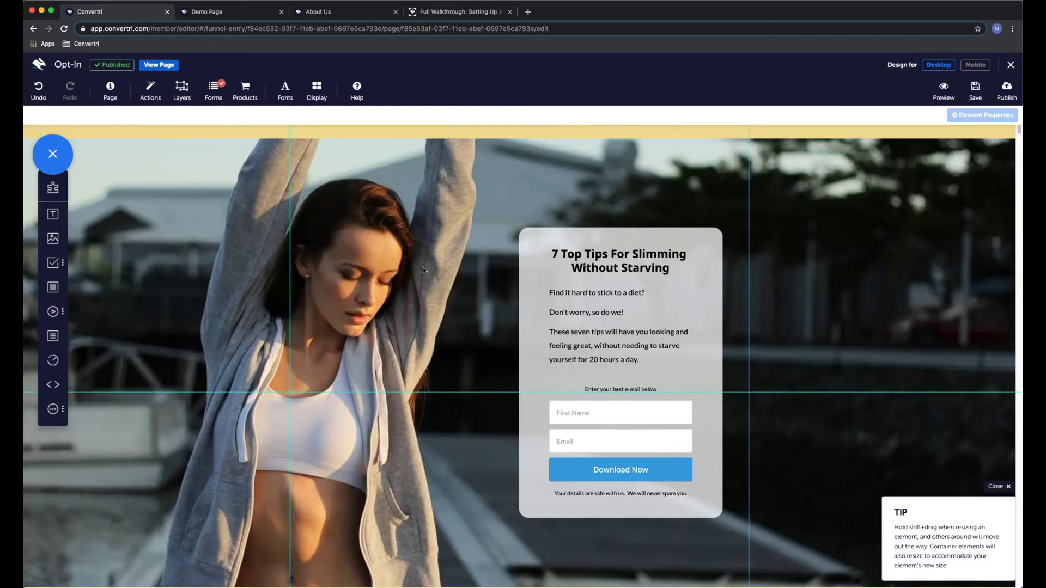
{"action": "scroll", "coordinate": [426, 272], "scroll_direction": "down", "scroll_amount": 1}
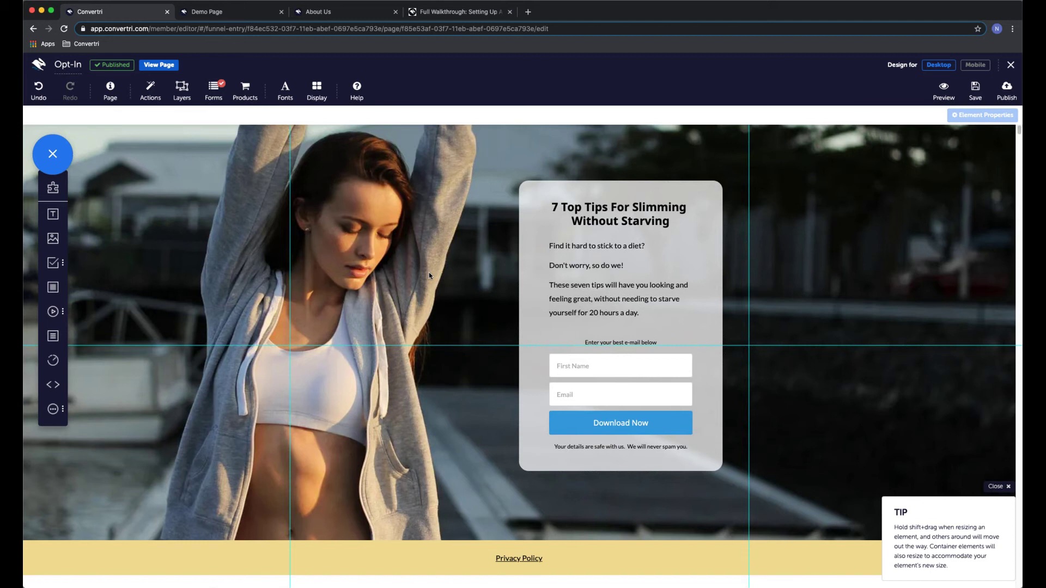
{"action": "scroll", "coordinate": [429, 273], "scroll_direction": "up", "scroll_amount": 2}
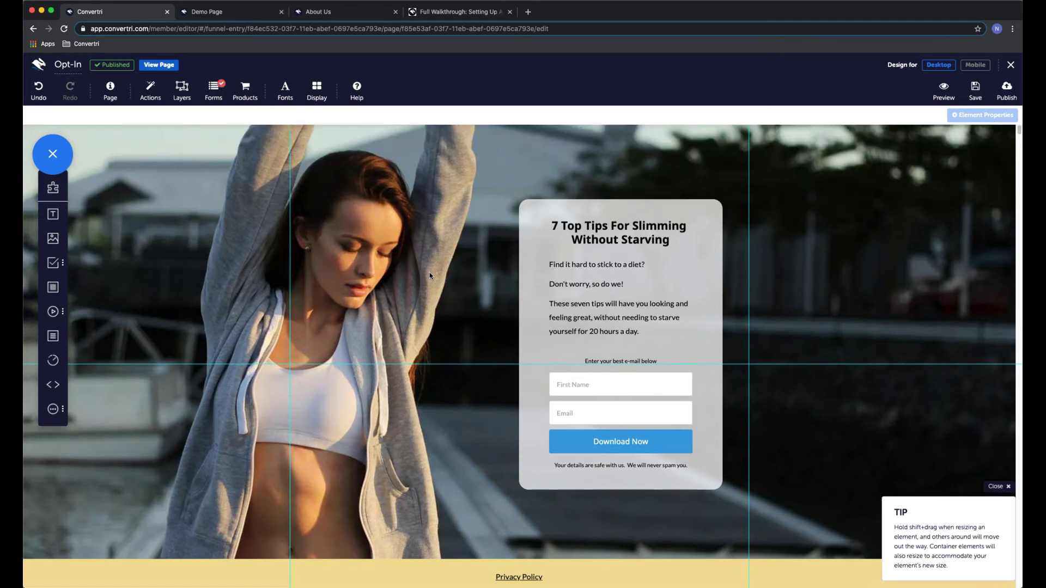
{"action": "scroll", "coordinate": [398, 299], "scroll_direction": "up", "scroll_amount": 1}
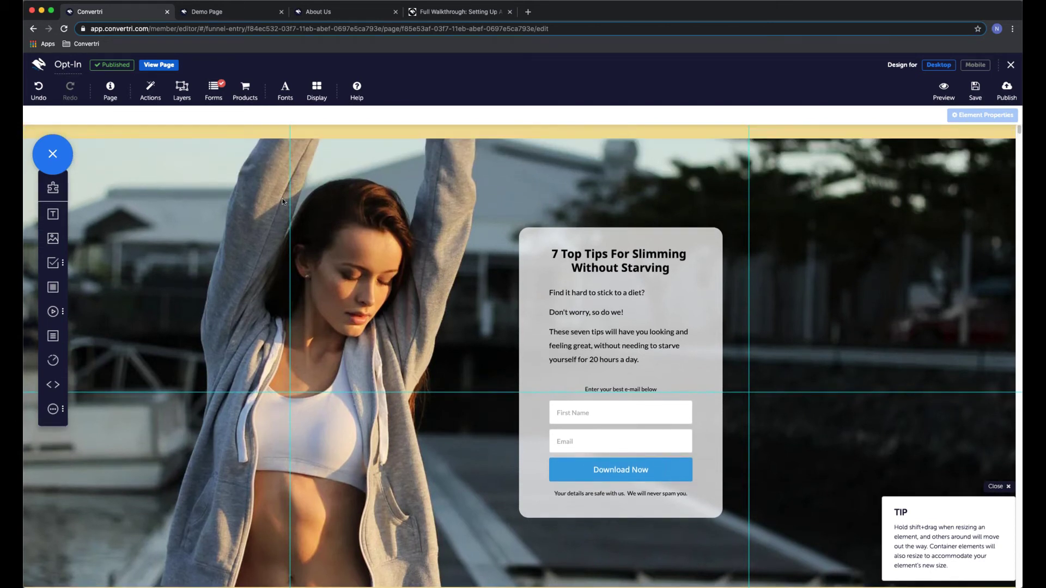
{"action": "left_click", "coordinate": [494, 198]}
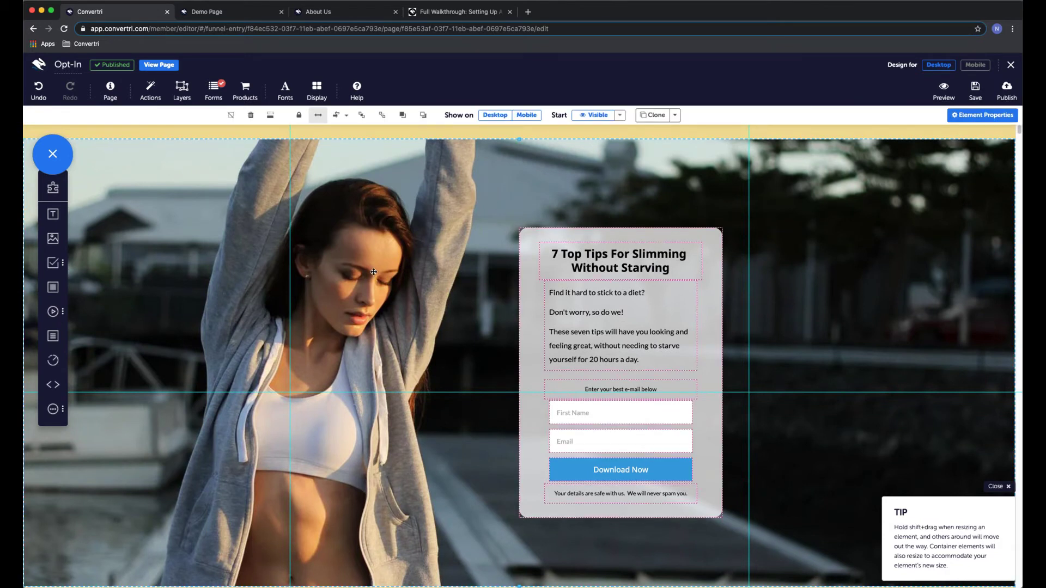
{"action": "left_click", "coordinate": [964, 121]}
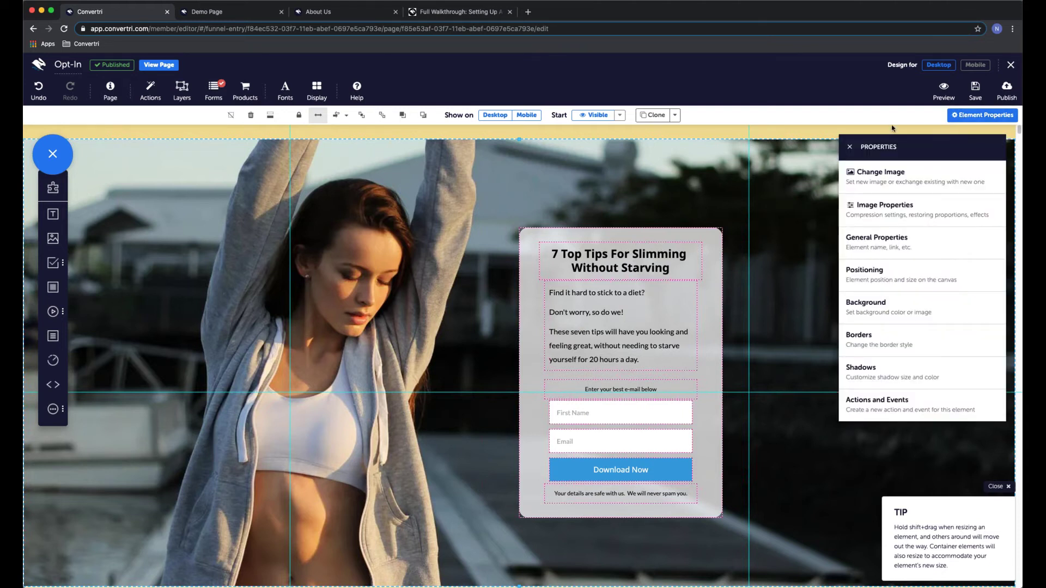
{"action": "left_click", "coordinate": [890, 315]}
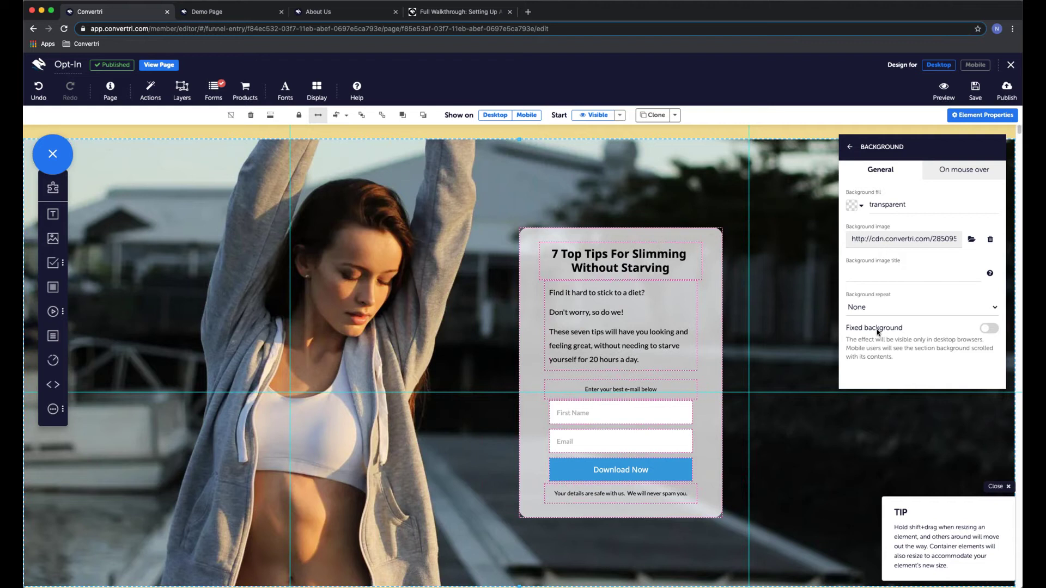
{"action": "left_click", "coordinate": [987, 329]}
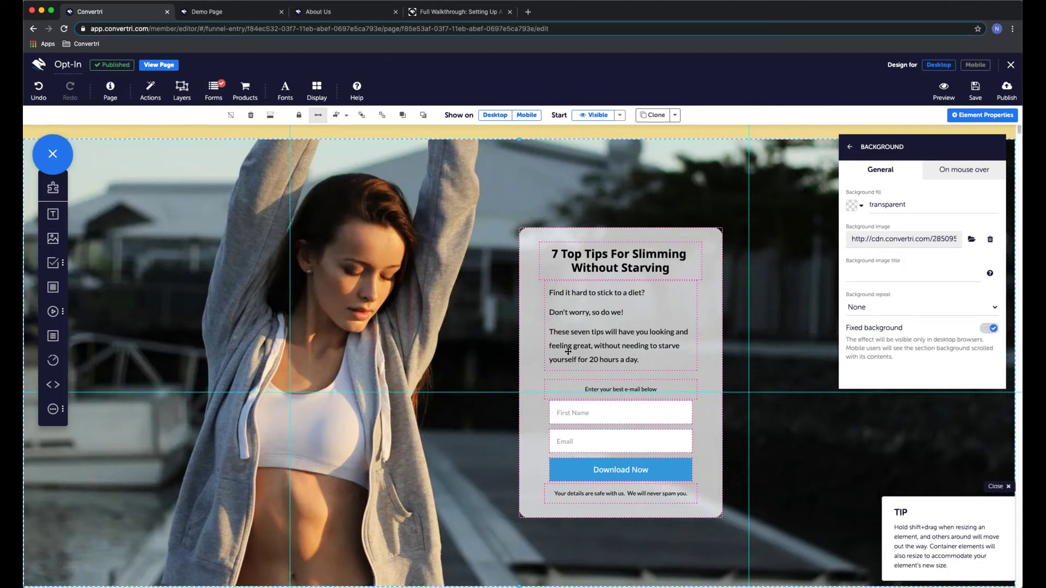
Check how the photo behaves while the page scrolls, turn its fixed background off again and close its properties
{"action": "scroll", "coordinate": [456, 338], "scroll_direction": "down", "scroll_amount": 5}
{"action": "scroll", "coordinate": [455, 338], "scroll_direction": "down", "scroll_amount": 2}
{"action": "scroll", "coordinate": [454, 336], "scroll_direction": "up", "scroll_amount": 5}
{"action": "scroll", "coordinate": [454, 336], "scroll_direction": "down", "scroll_amount": 6}
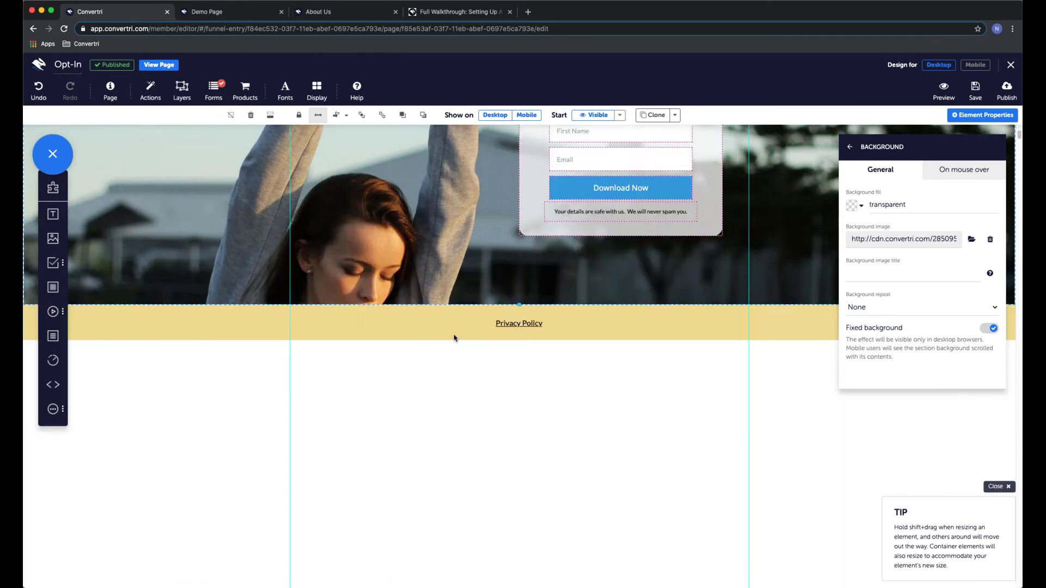
{"action": "scroll", "coordinate": [454, 335], "scroll_direction": "up", "scroll_amount": 8}
{"action": "scroll", "coordinate": [454, 336], "scroll_direction": "down", "scroll_amount": 2}
{"action": "scroll", "coordinate": [454, 336], "scroll_direction": "up", "scroll_amount": 3}
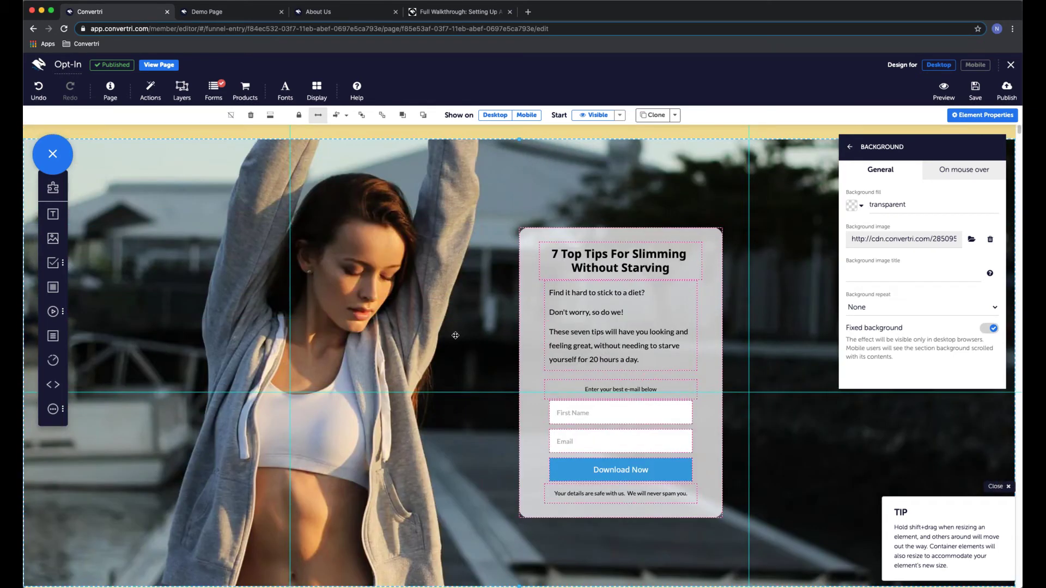
{"action": "left_click", "coordinate": [989, 329]}
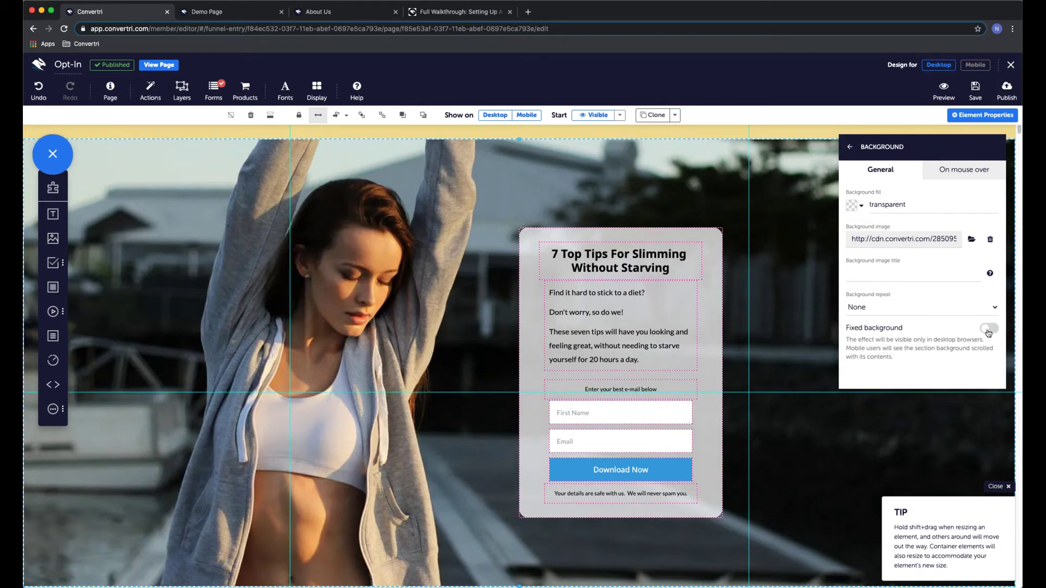
{"action": "left_click", "coordinate": [850, 148]}
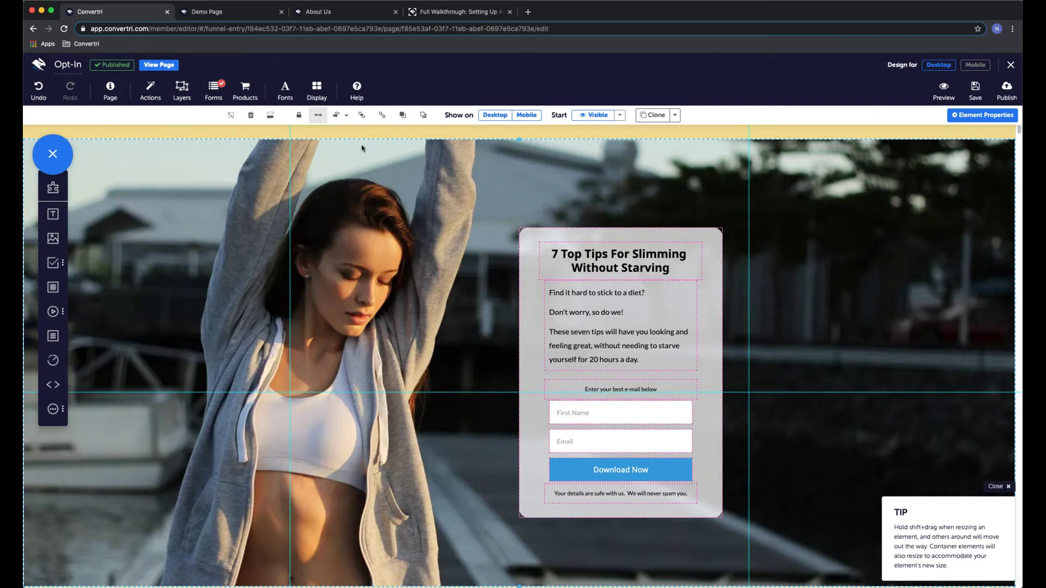
Open the Convertri knowledge base in the browser and view the Getting Started Webinars category
{"action": "left_click", "coordinate": [448, 12]}
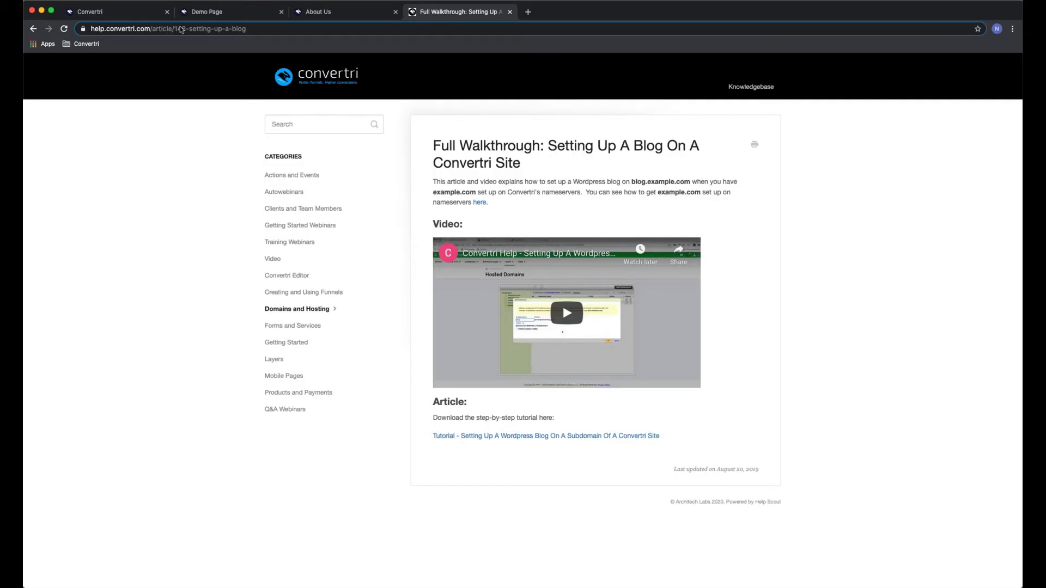
{"action": "left_click", "coordinate": [751, 87]}
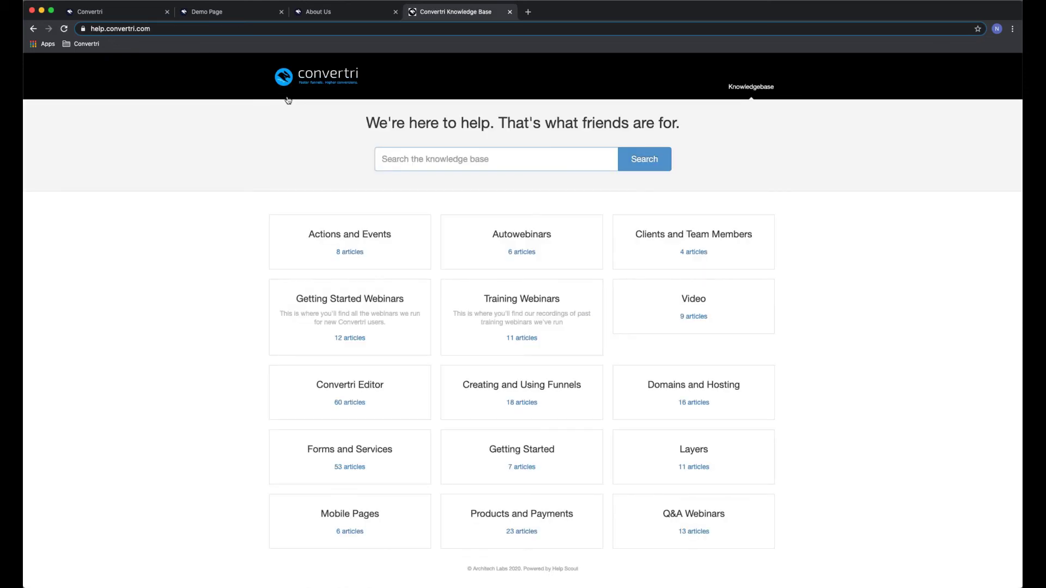
{"action": "left_click", "coordinate": [370, 304]}
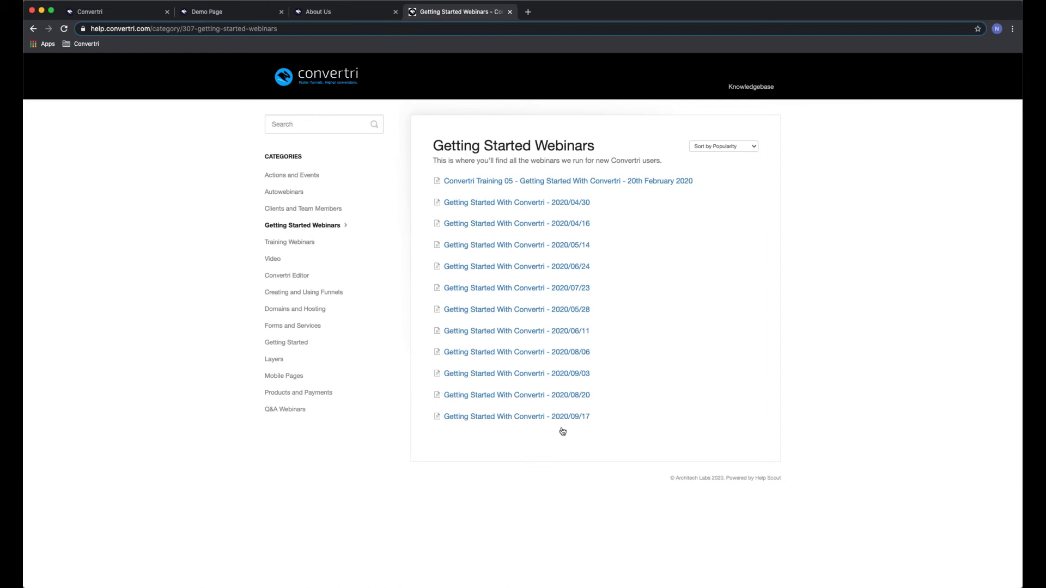
Return to the Opt-In page in the Convertri editor, save it and exit to the Demo funnel overview
{"action": "left_click", "coordinate": [120, 12]}
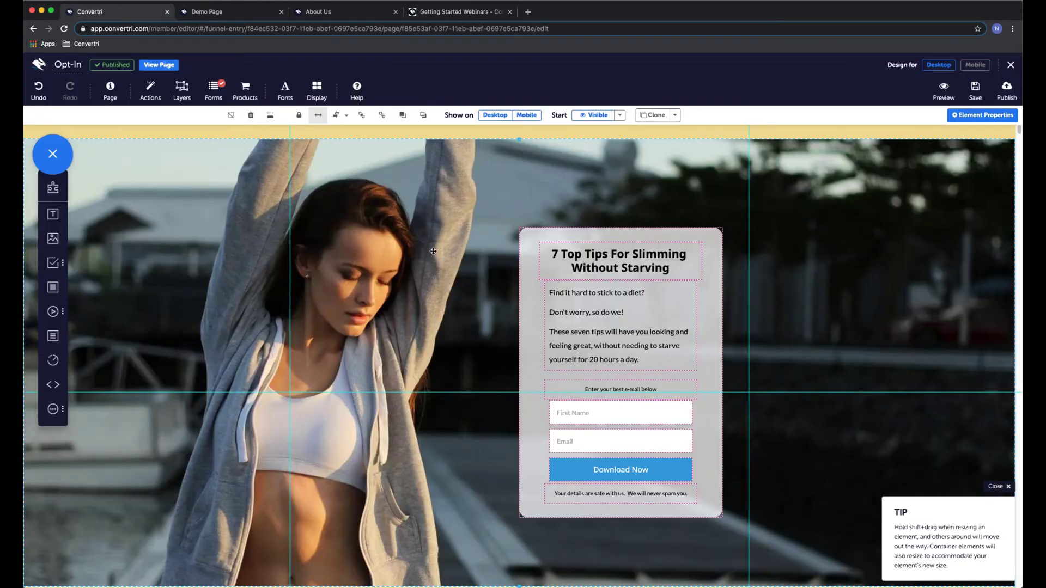
{"action": "scroll", "coordinate": [433, 251], "scroll_direction": "down", "scroll_amount": 3}
{"action": "scroll", "coordinate": [433, 251], "scroll_direction": "up", "scroll_amount": 3}
{"action": "left_click", "coordinate": [973, 85]}
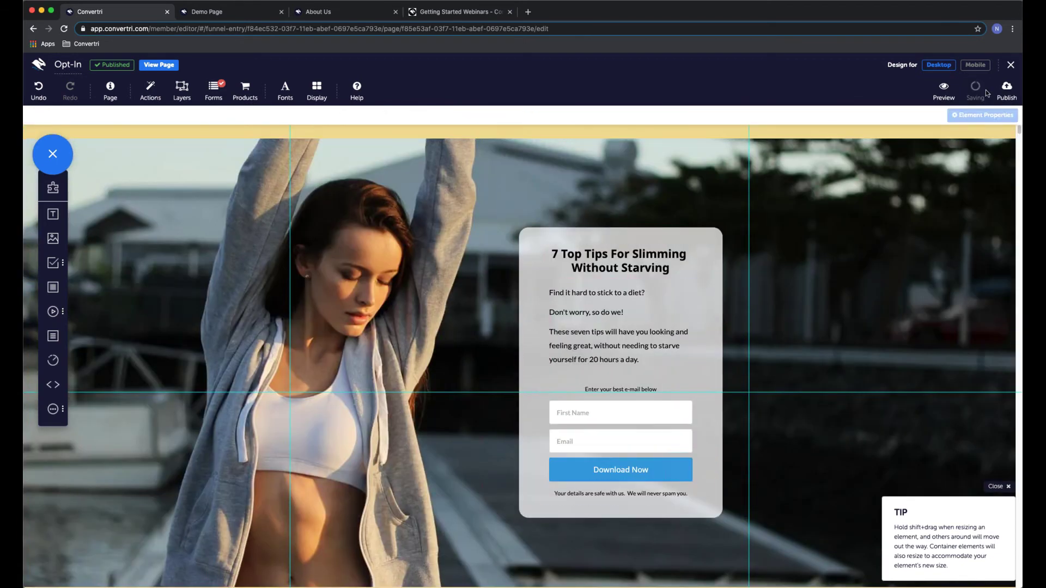
{"action": "left_click", "coordinate": [1010, 67]}
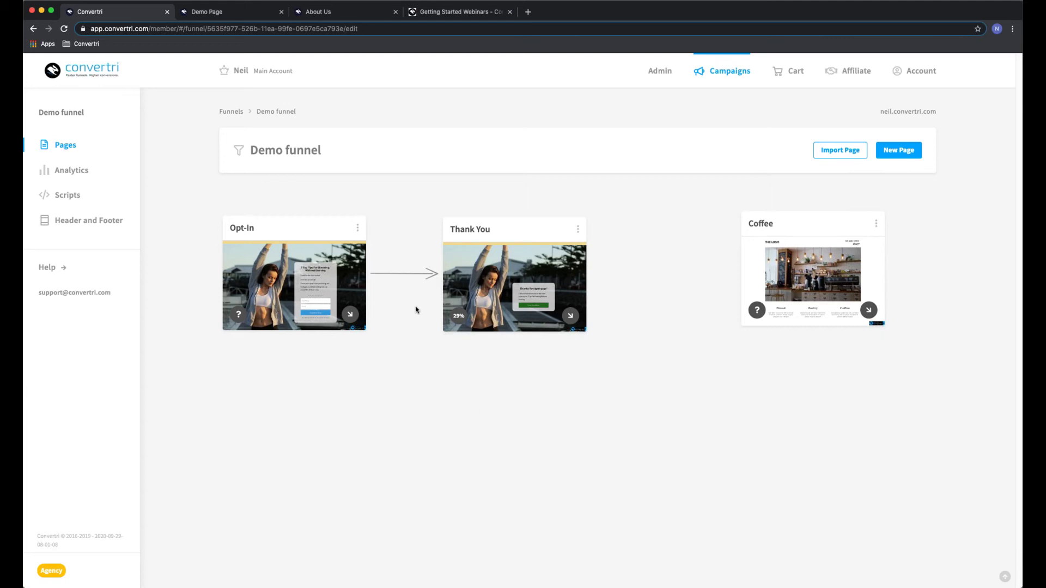
Remove the arrow between the Opt-In and Thank You pages and draw it again from Opt-In to Thank You
{"action": "left_click", "coordinate": [404, 274]}
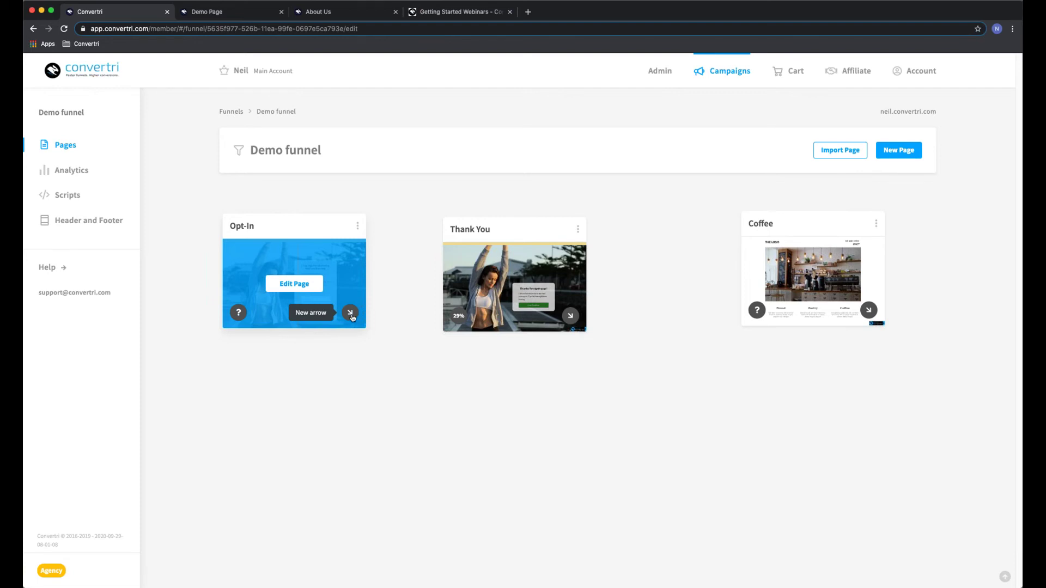
{"action": "left_click_drag", "start_coordinate": [350, 315], "coordinate": [487, 278]}
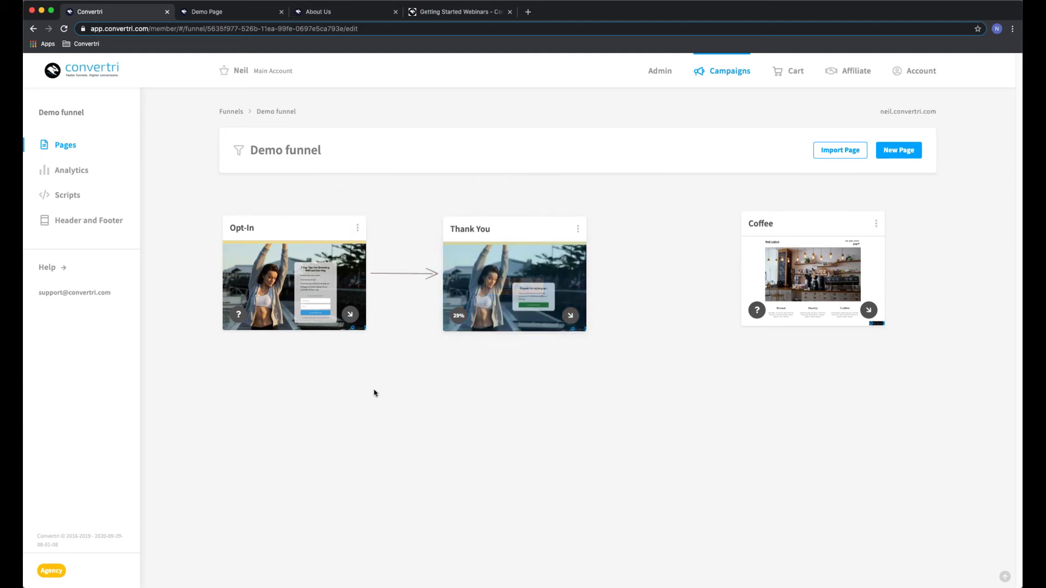
Link both Opt-In and Thank You to the Coffee page with arrows, placing Coffee below the Thank You page
{"action": "left_click_drag", "start_coordinate": [353, 326], "coordinate": [744, 278]}
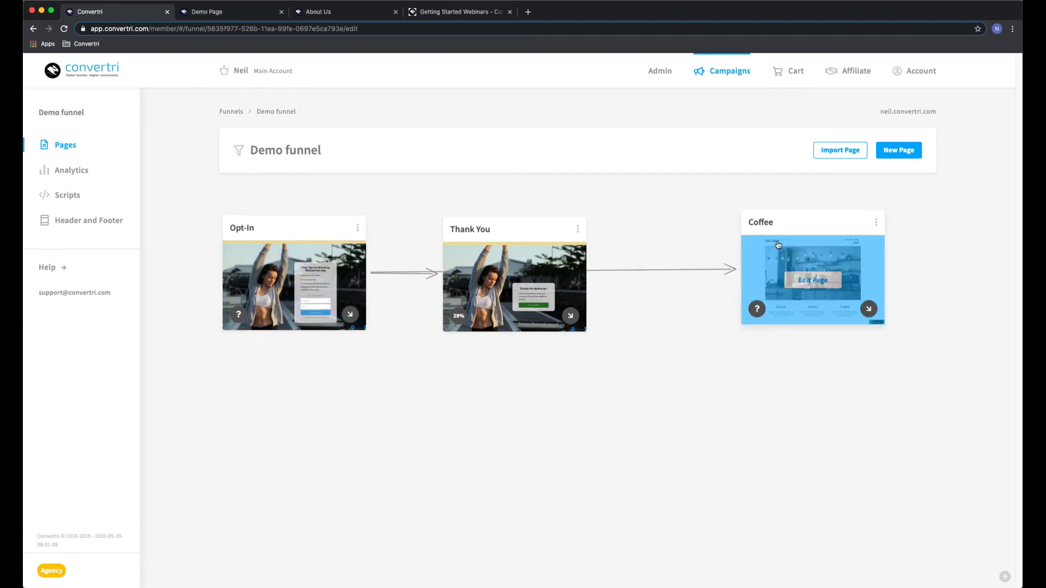
{"action": "left_click_drag", "start_coordinate": [794, 224], "coordinate": [537, 439]}
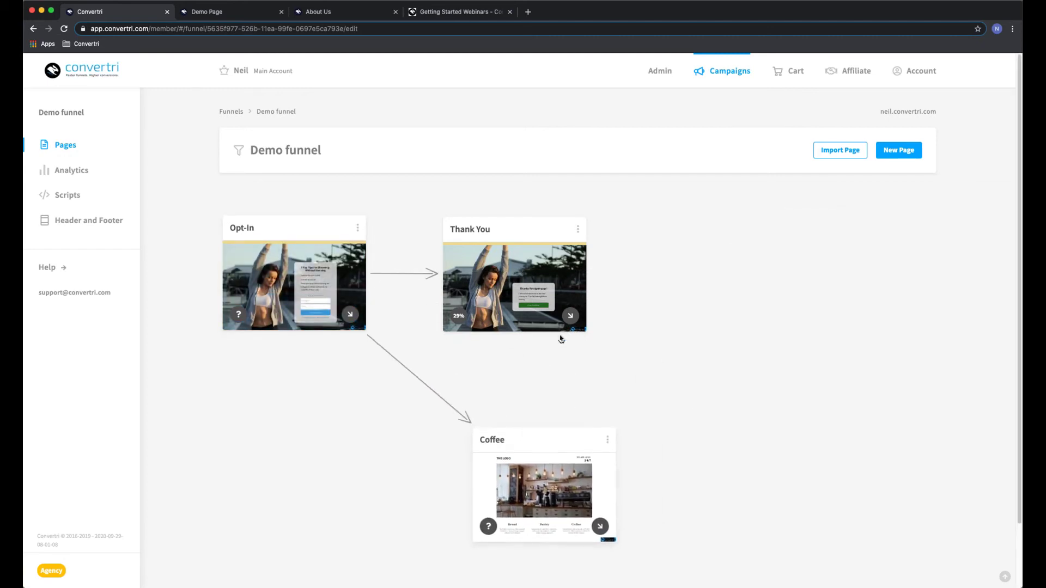
{"action": "left_click_drag", "start_coordinate": [570, 316], "coordinate": [532, 451]}
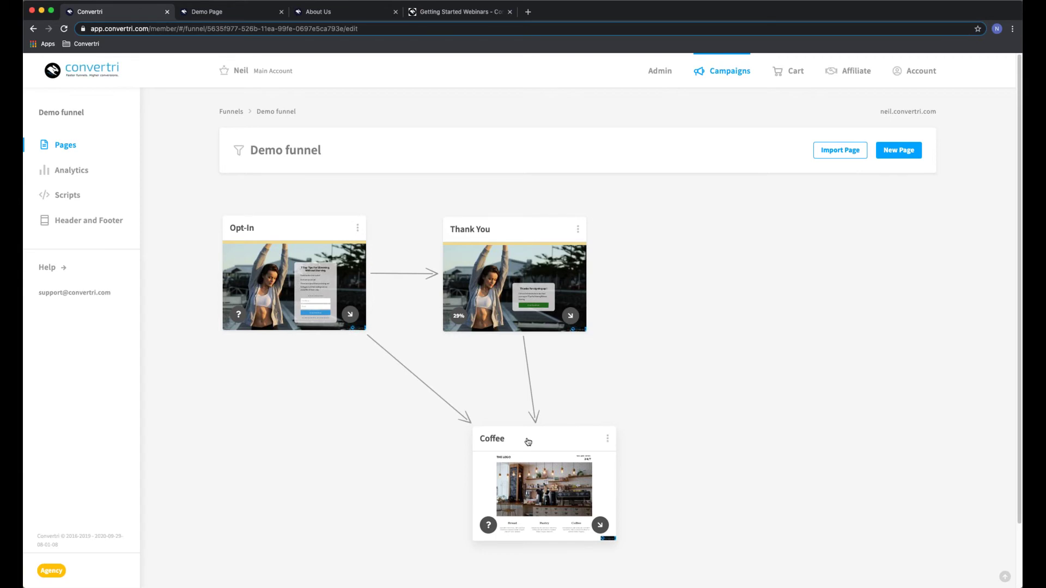
Remove both arrows leading to the Coffee page and move Coffee back beside the Thank You page
{"action": "left_click", "coordinate": [530, 380]}
{"action": "left_click", "coordinate": [420, 380]}
{"action": "left_click_drag", "start_coordinate": [513, 436], "coordinate": [738, 226]}
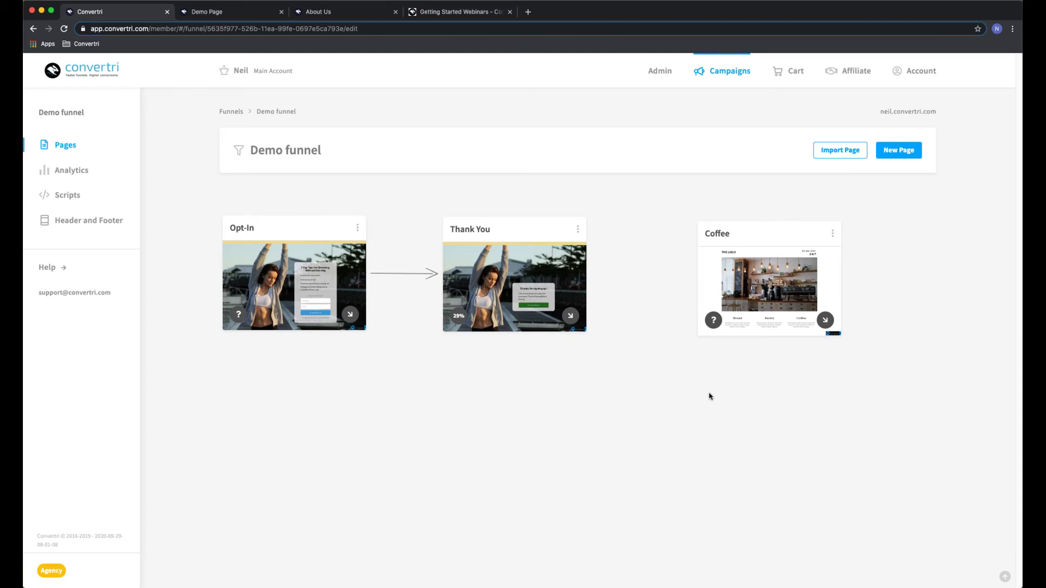
Open the Coffee page for editing and look through its sections, from the header and menu to the testimonials
{"action": "mouse_move", "coordinate": [768, 300]}
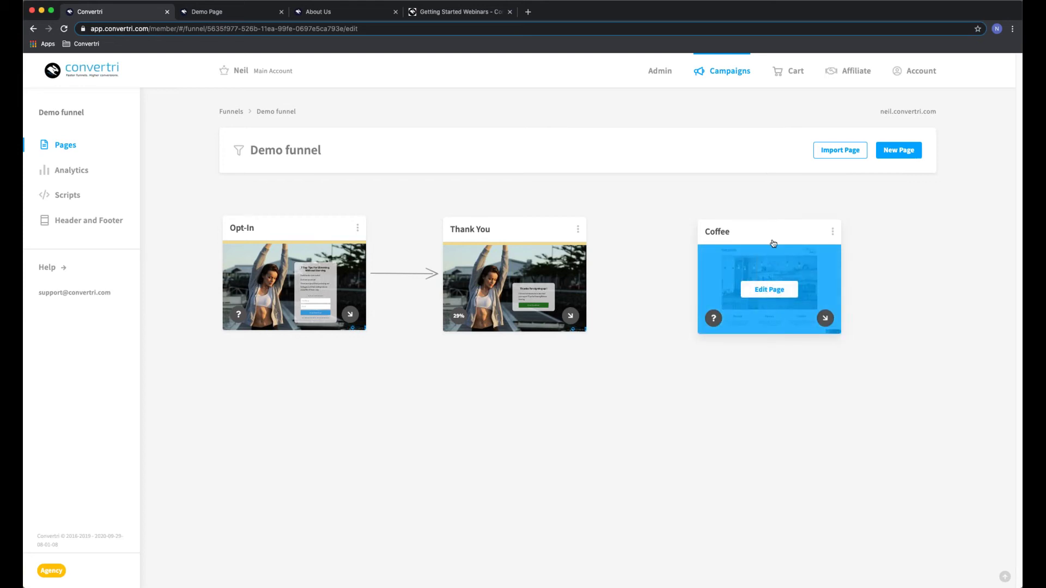
{"action": "left_click", "coordinate": [769, 295]}
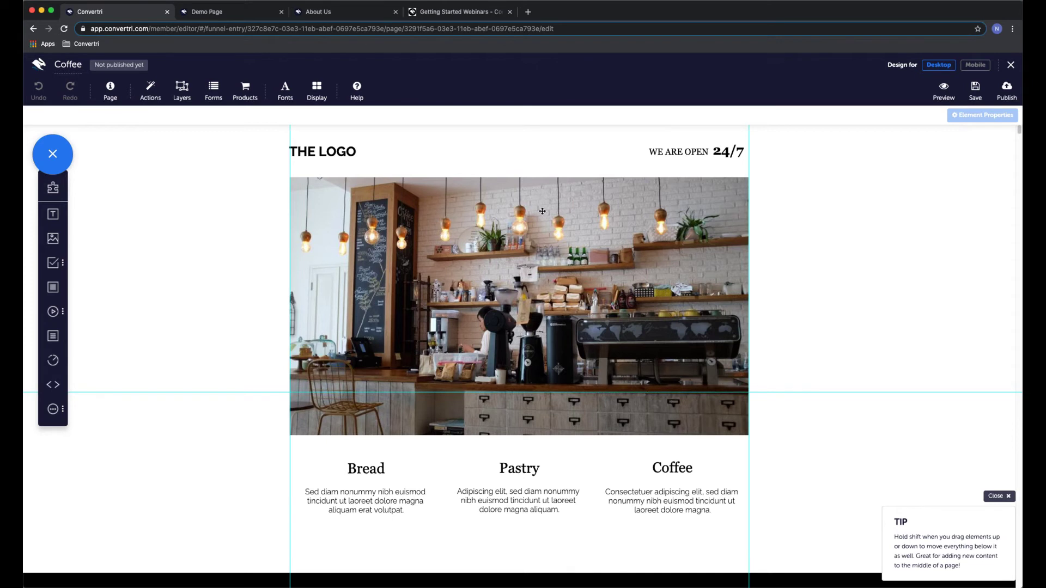
{"action": "scroll", "coordinate": [611, 329], "scroll_direction": "down", "scroll_amount": 5}
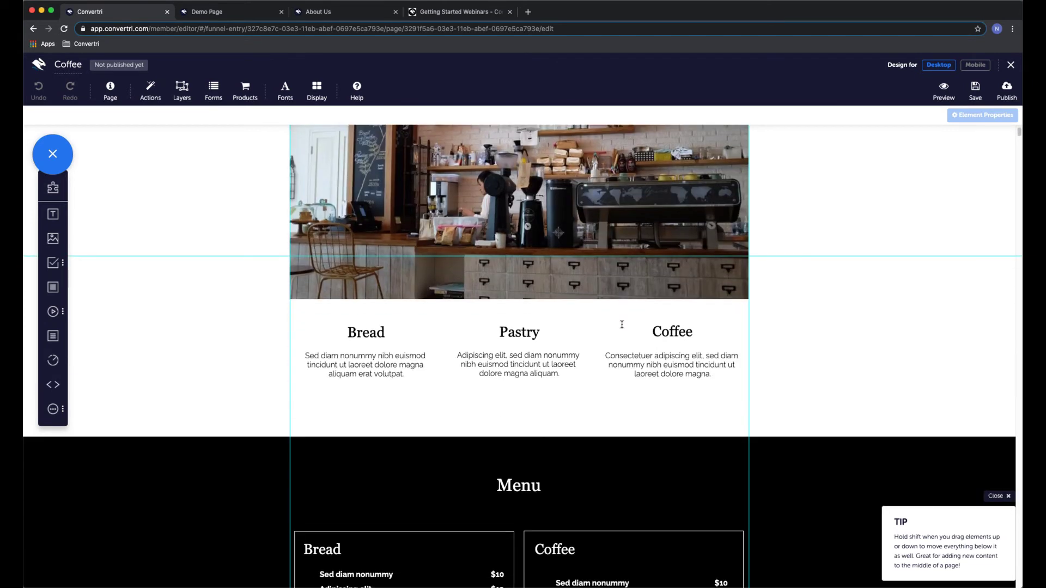
{"action": "scroll", "coordinate": [622, 325], "scroll_direction": "up", "scroll_amount": 2}
{"action": "scroll", "coordinate": [622, 325], "scroll_direction": "up", "scroll_amount": 2}
{"action": "scroll", "coordinate": [622, 325], "scroll_direction": "down", "scroll_amount": 15}
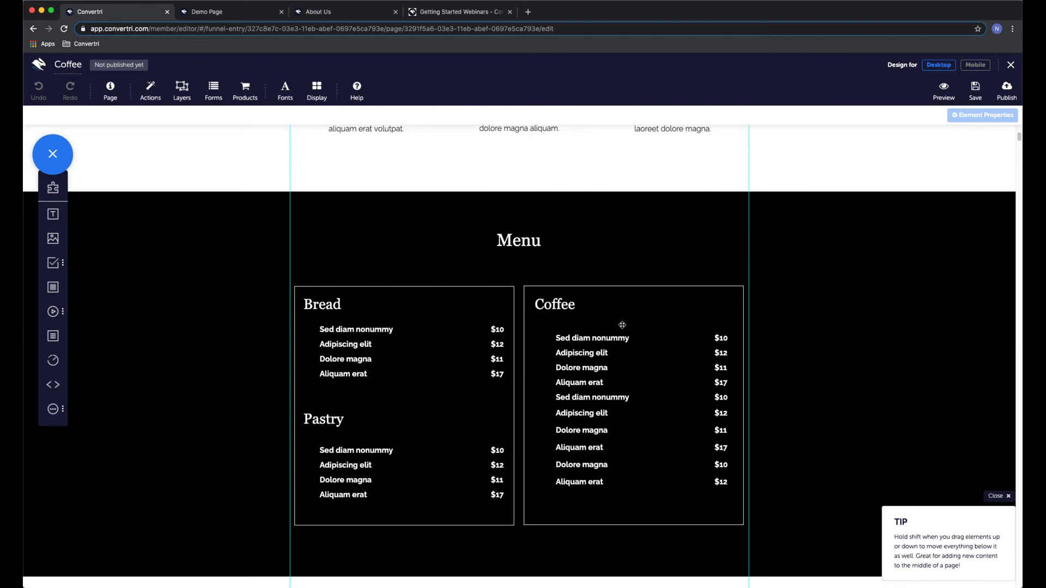
{"action": "scroll", "coordinate": [623, 325], "scroll_direction": "down", "scroll_amount": 15}
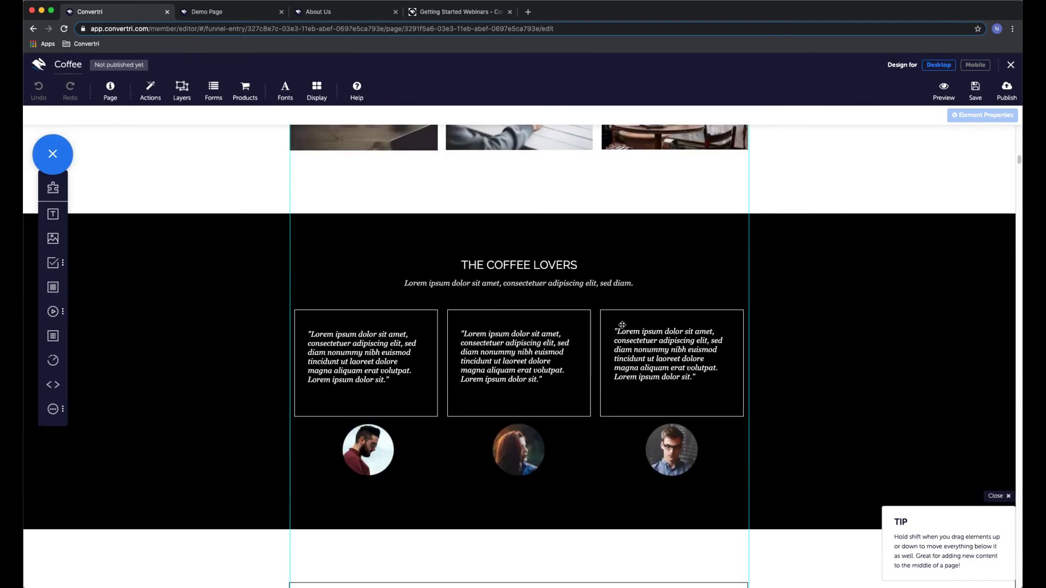
{"action": "scroll", "coordinate": [622, 325], "scroll_direction": "down", "scroll_amount": 5}
{"action": "scroll", "coordinate": [622, 325], "scroll_direction": "up", "scroll_amount": 10}
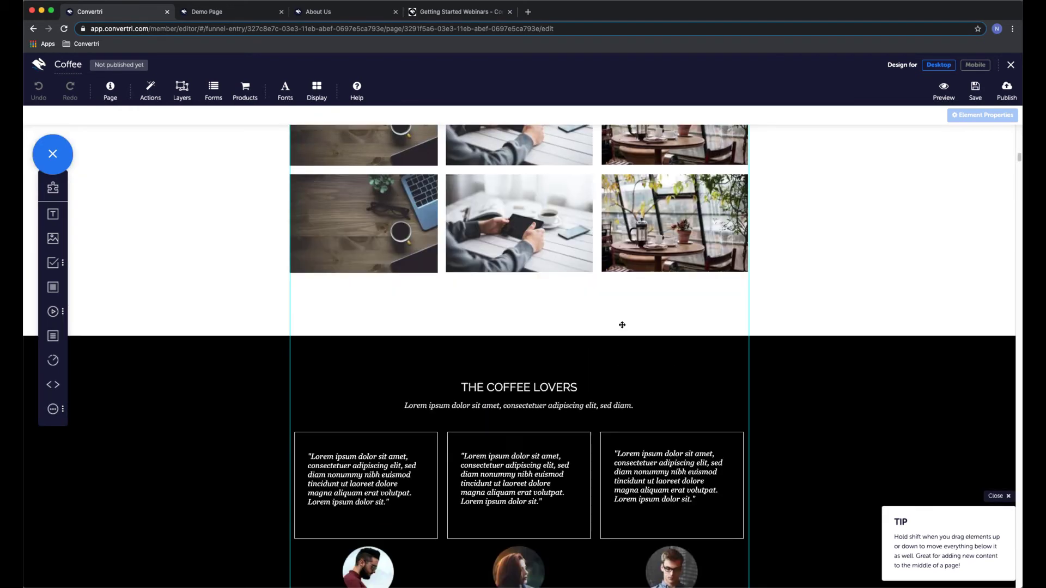
{"action": "scroll", "coordinate": [623, 325], "scroll_direction": "up", "scroll_amount": 15}
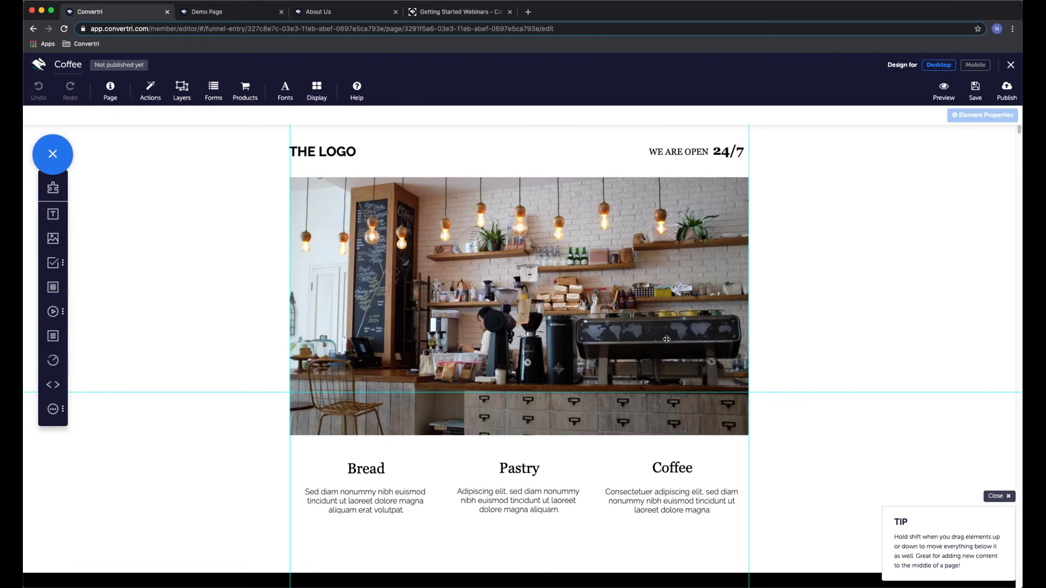
Turn on the display of element outlines for the Coffee page
{"action": "scroll", "coordinate": [667, 339], "scroll_direction": "down", "scroll_amount": 1}
{"action": "scroll", "coordinate": [667, 339], "scroll_direction": "up", "scroll_amount": 1}
{"action": "scroll", "coordinate": [599, 306], "scroll_direction": "down", "scroll_amount": 1}
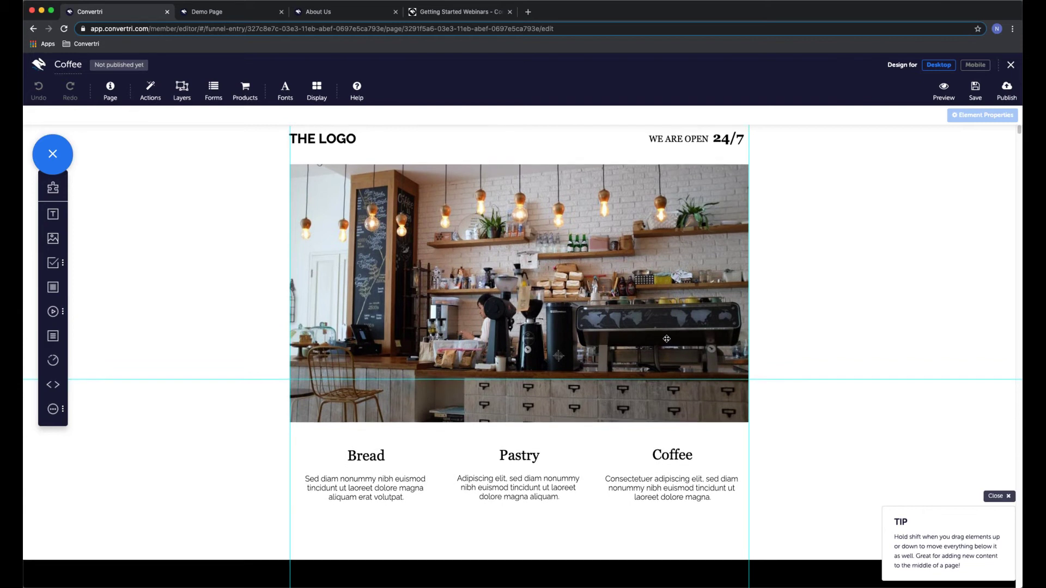
{"action": "scroll", "coordinate": [343, 192], "scroll_direction": "up", "scroll_amount": 1}
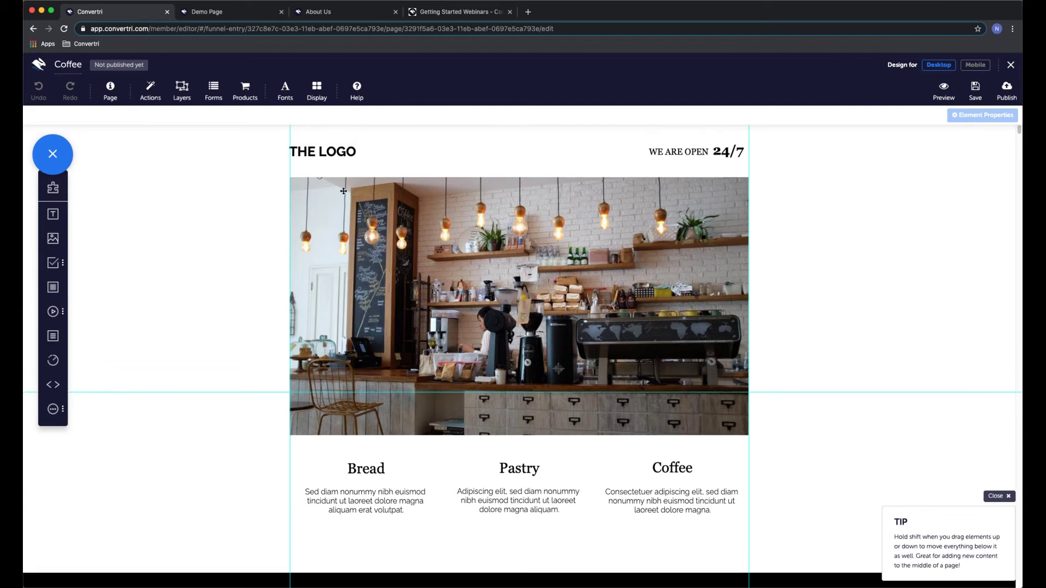
{"action": "left_click", "coordinate": [316, 97]}
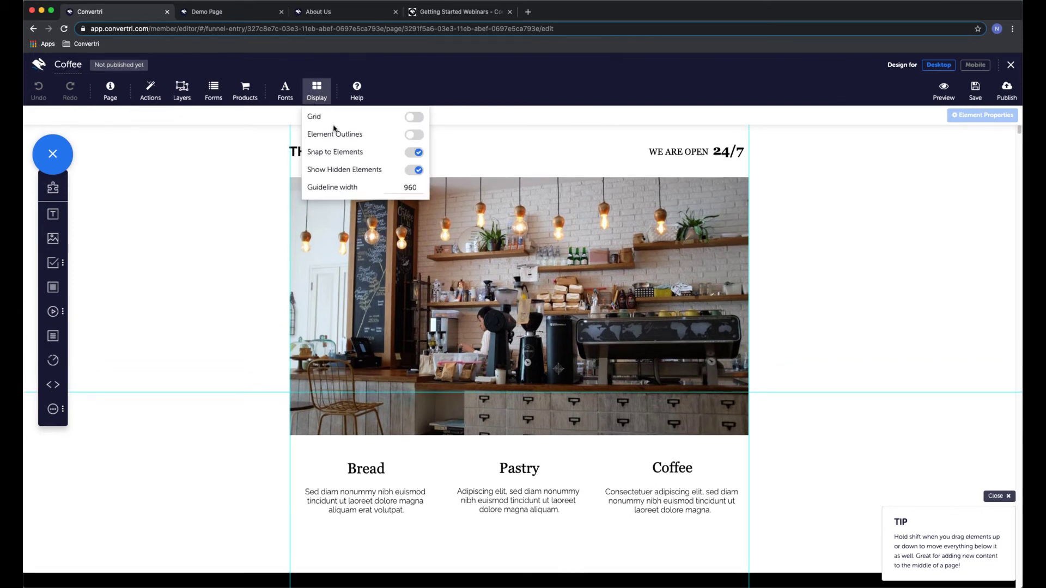
{"action": "left_click", "coordinate": [416, 136]}
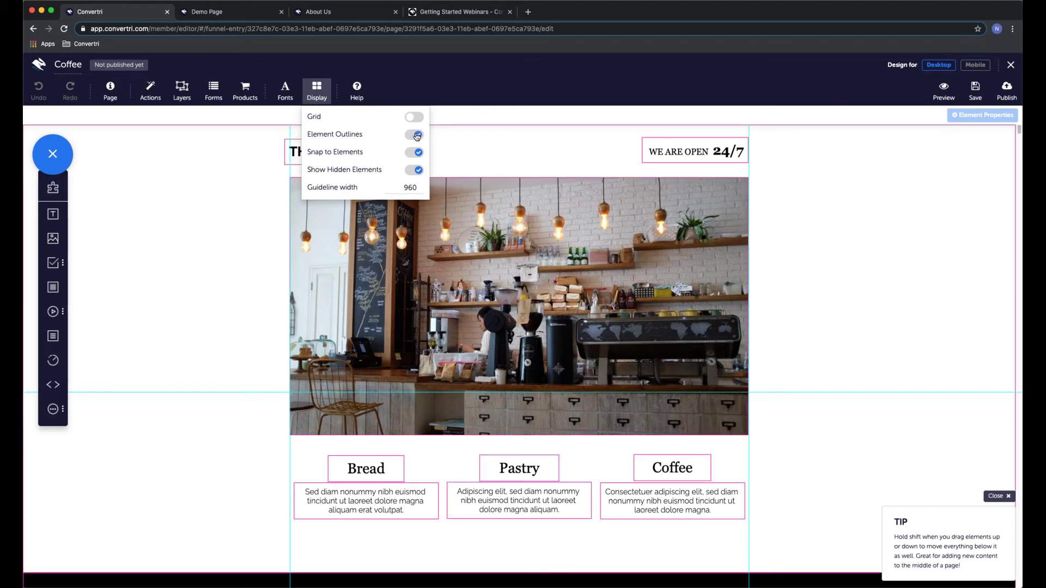
{"action": "left_click", "coordinate": [328, 98]}
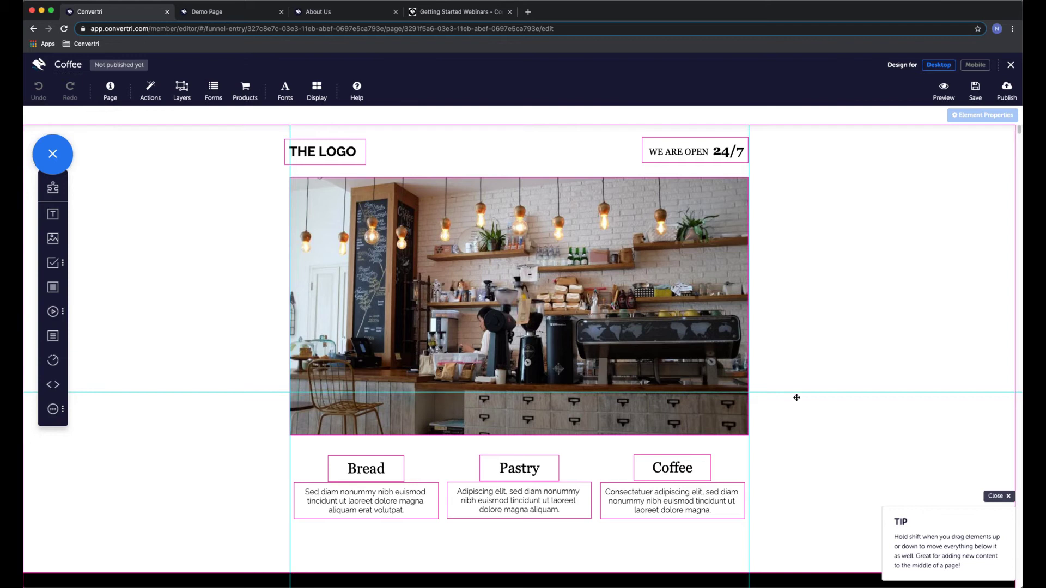
Look through the outlined elements of the Menu, About and Gallery sections, and close the properties of the Coffee item list
{"action": "scroll", "coordinate": [796, 398], "scroll_direction": "down", "scroll_amount": 7}
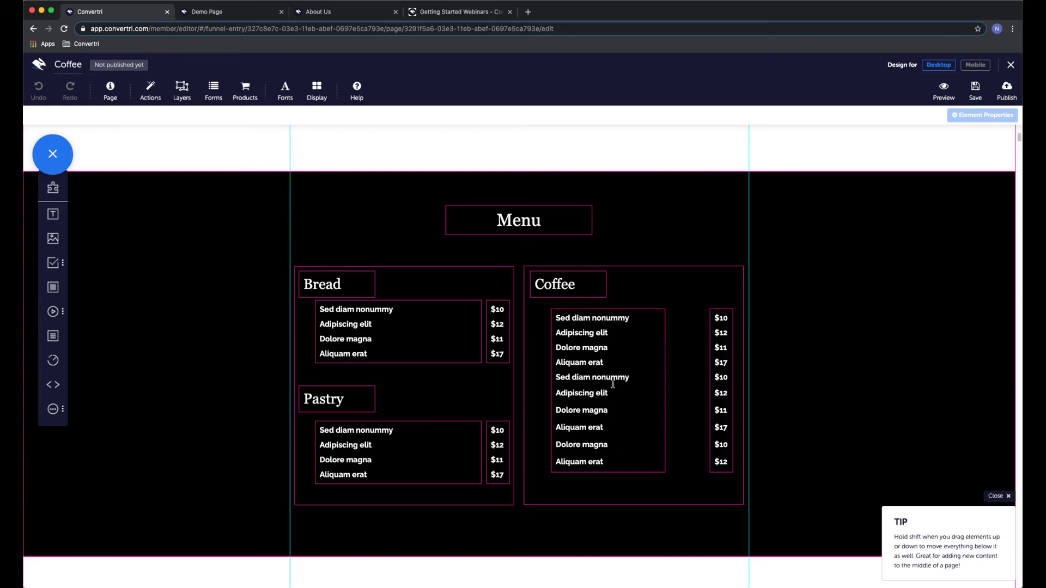
{"action": "left_click", "coordinate": [646, 318]}
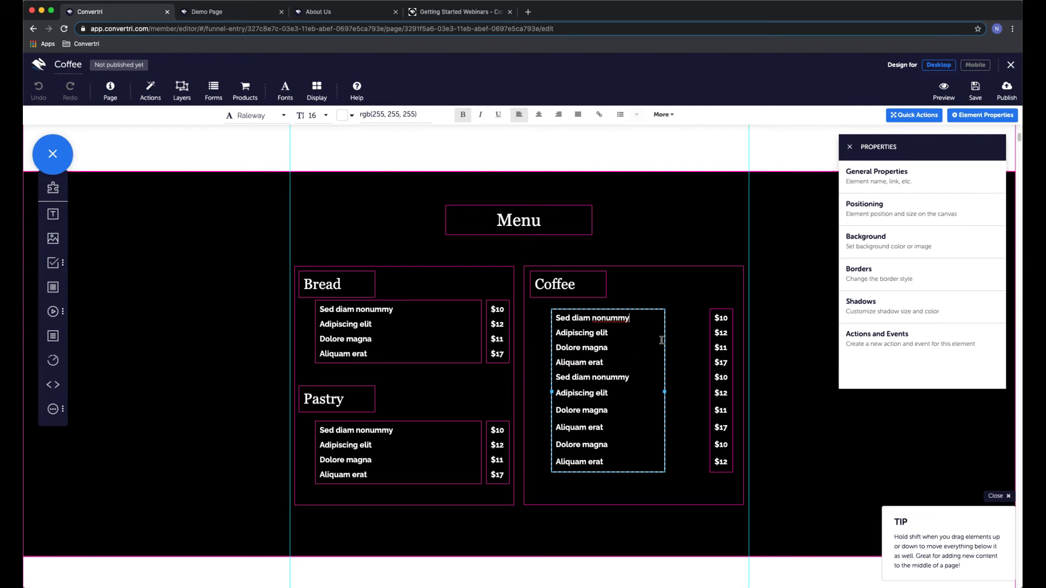
{"action": "scroll", "coordinate": [648, 388], "scroll_direction": "down", "scroll_amount": 1}
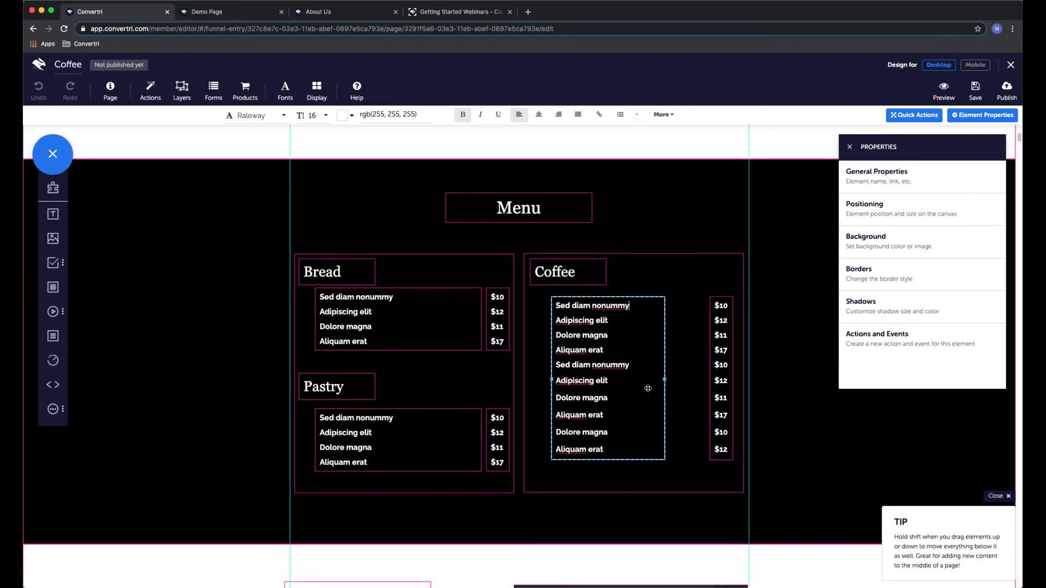
{"action": "scroll", "coordinate": [647, 389], "scroll_direction": "down", "scroll_amount": 10}
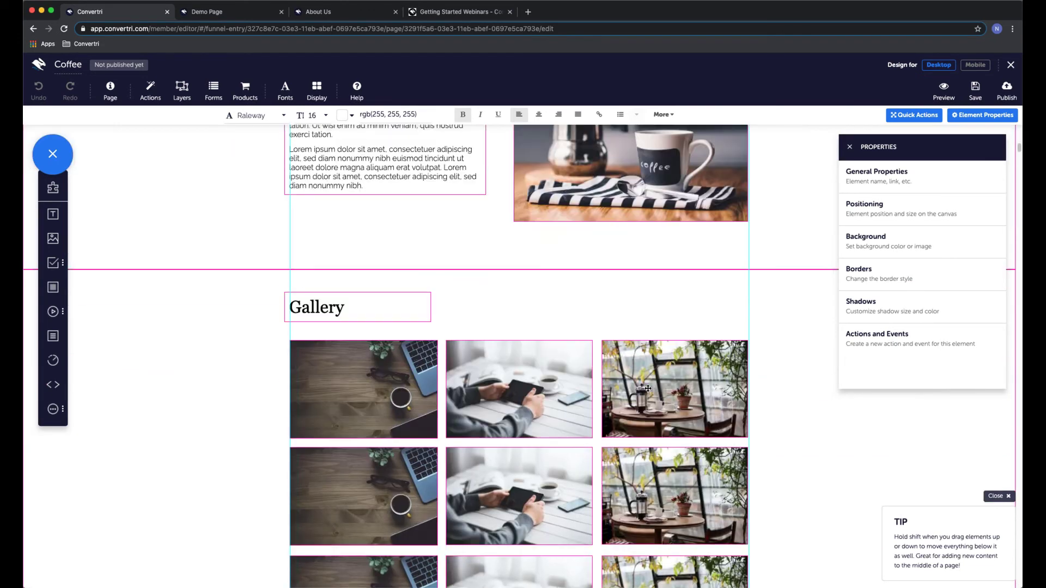
{"action": "scroll", "coordinate": [647, 389], "scroll_direction": "down", "scroll_amount": 5}
{"action": "scroll", "coordinate": [648, 388], "scroll_direction": "up", "scroll_amount": 3}
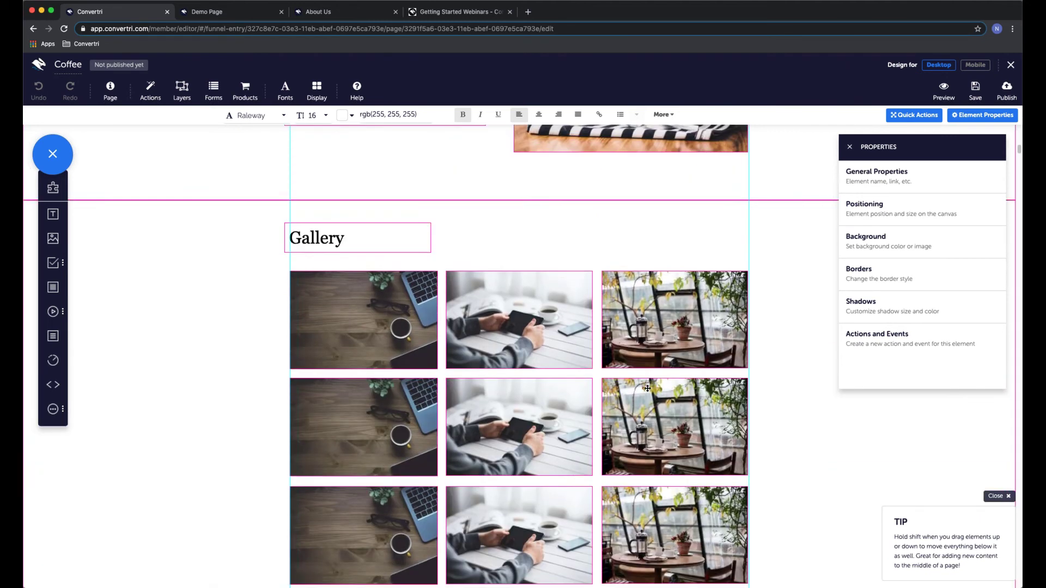
{"action": "scroll", "coordinate": [648, 389], "scroll_direction": "up", "scroll_amount": 10}
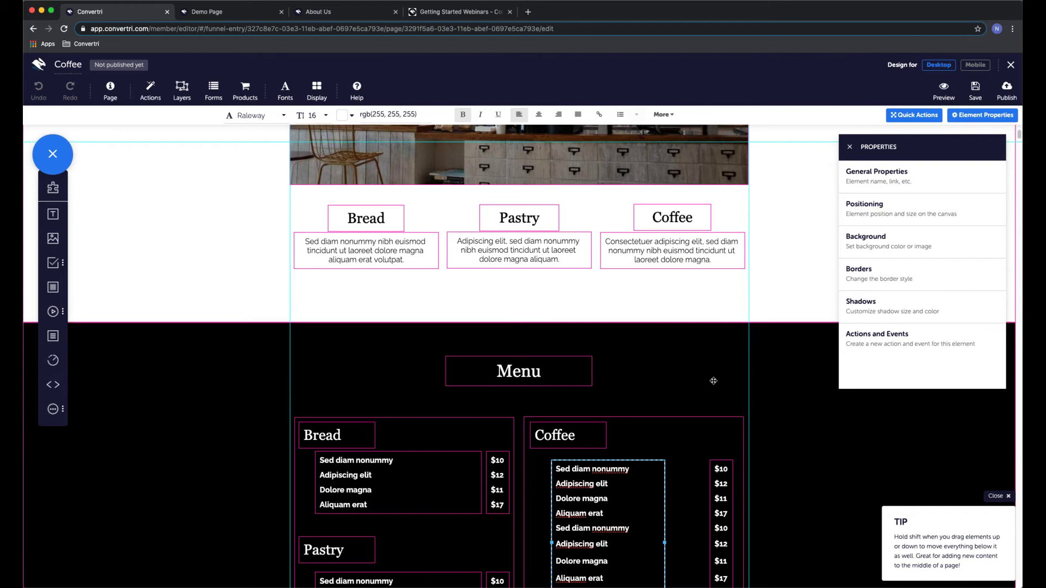
{"action": "scroll", "coordinate": [714, 381], "scroll_direction": "up", "scroll_amount": 2}
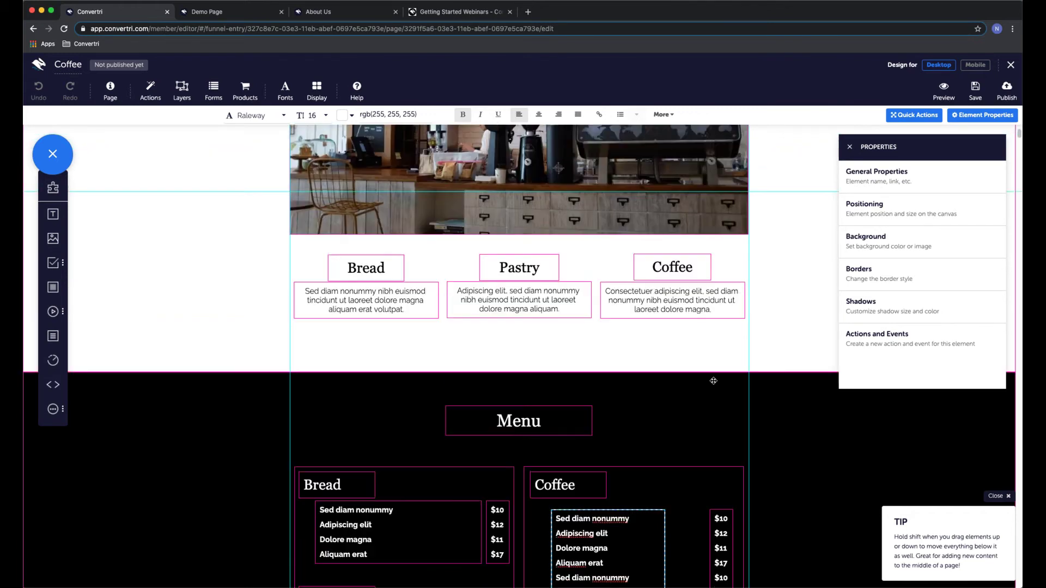
{"action": "left_click", "coordinate": [850, 148]}
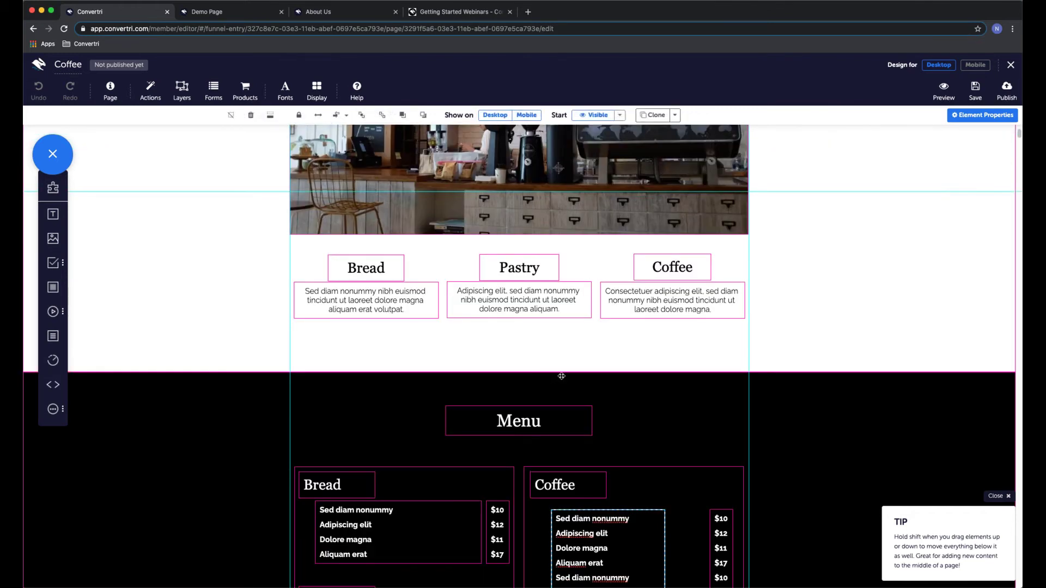
Examine the hero section and the black Menu section in turn, checking which elements each background container holds
{"action": "scroll", "coordinate": [561, 377], "scroll_direction": "up", "scroll_amount": 8}
{"action": "scroll", "coordinate": [351, 530], "scroll_direction": "down", "scroll_amount": 2}
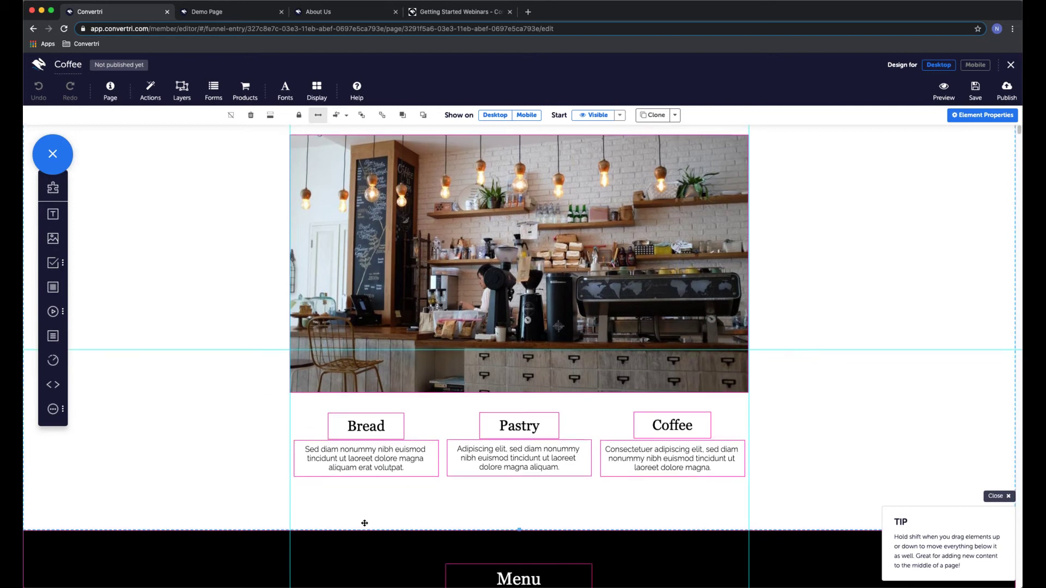
{"action": "scroll", "coordinate": [364, 523], "scroll_direction": "down", "scroll_amount": 6}
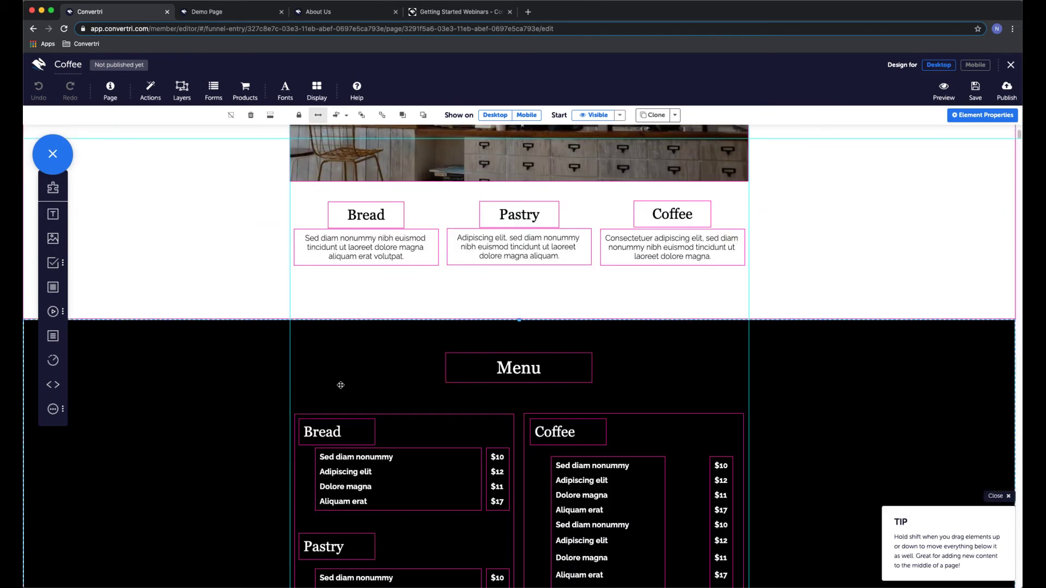
{"action": "scroll", "coordinate": [291, 371], "scroll_direction": "down", "scroll_amount": 1}
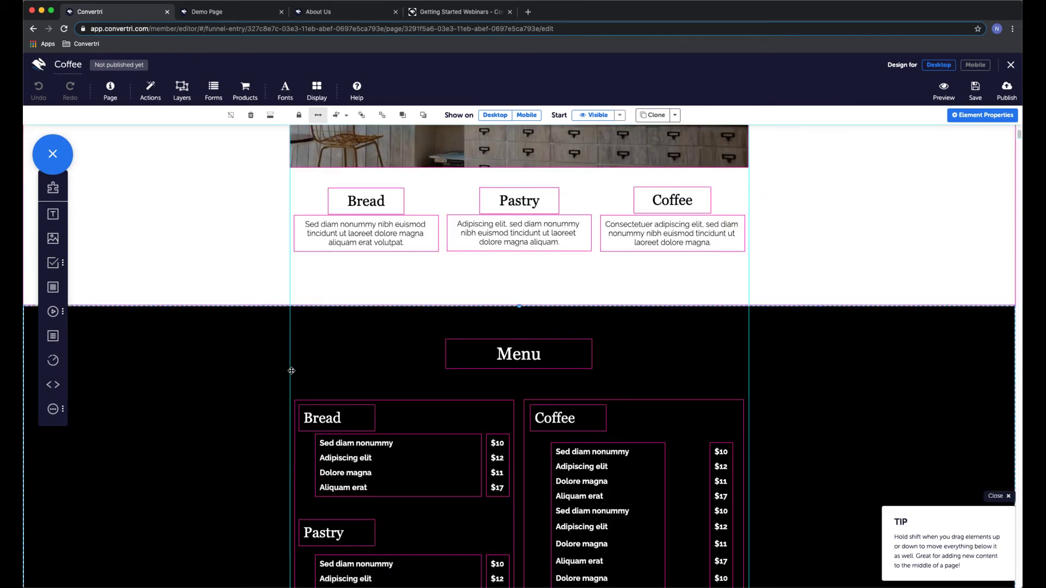
{"action": "scroll", "coordinate": [291, 371], "scroll_direction": "down", "scroll_amount": 2}
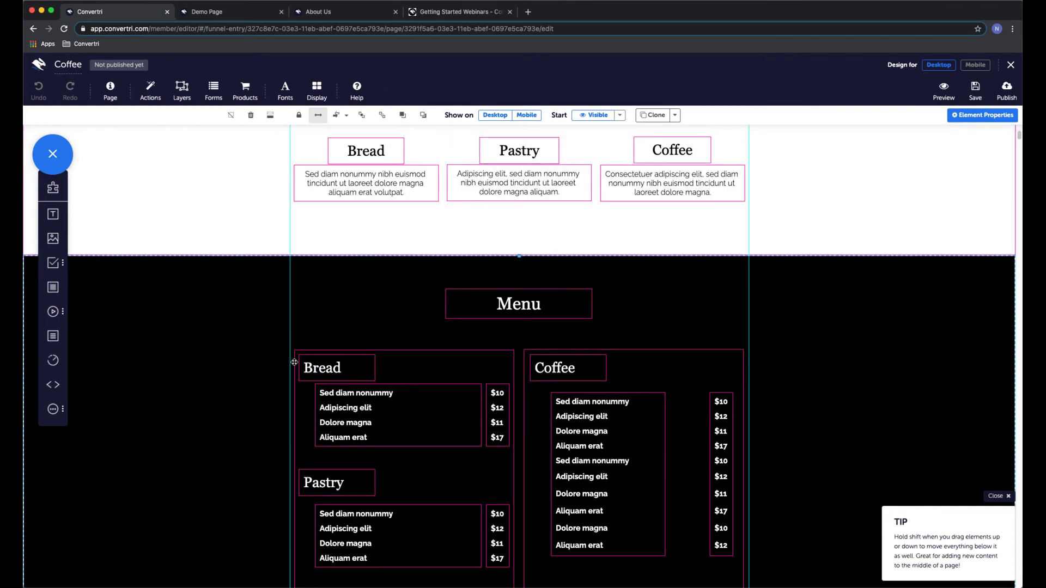
{"action": "scroll", "coordinate": [294, 362], "scroll_direction": "down", "scroll_amount": 4}
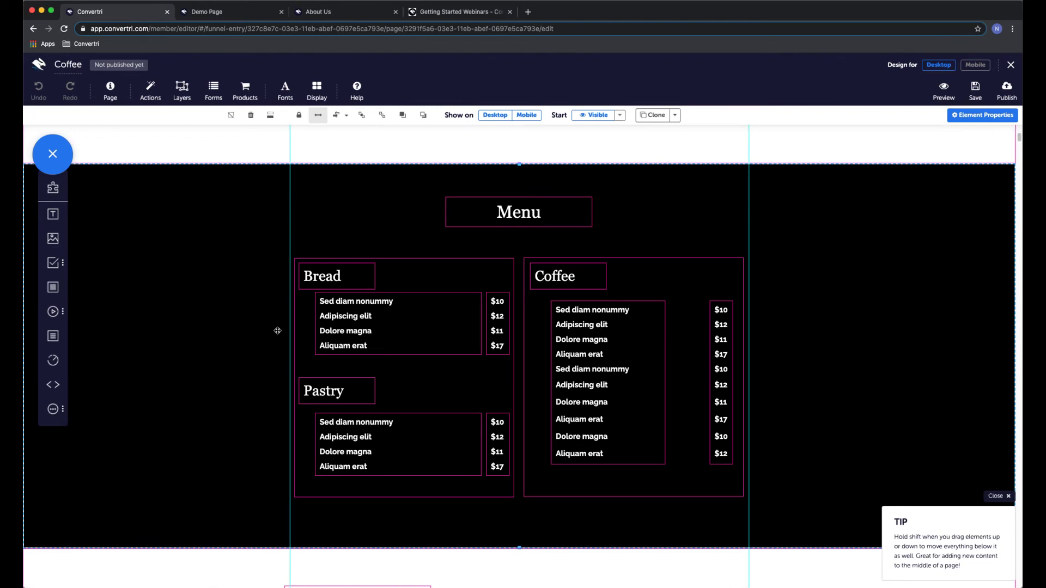
{"action": "scroll", "coordinate": [521, 229], "scroll_direction": "up", "scroll_amount": 8}
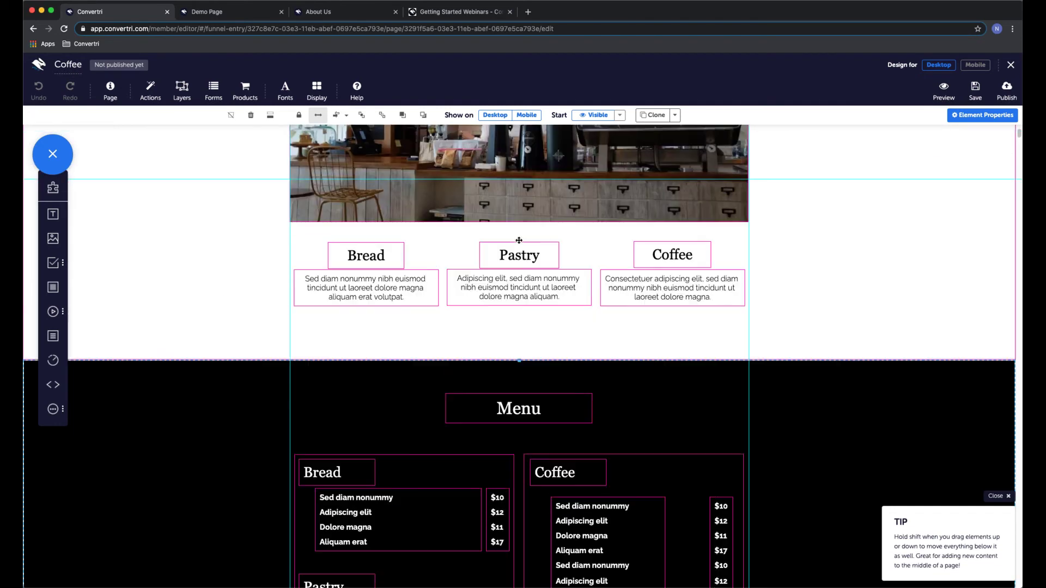
{"action": "scroll", "coordinate": [520, 240], "scroll_direction": "down", "scroll_amount": 7}
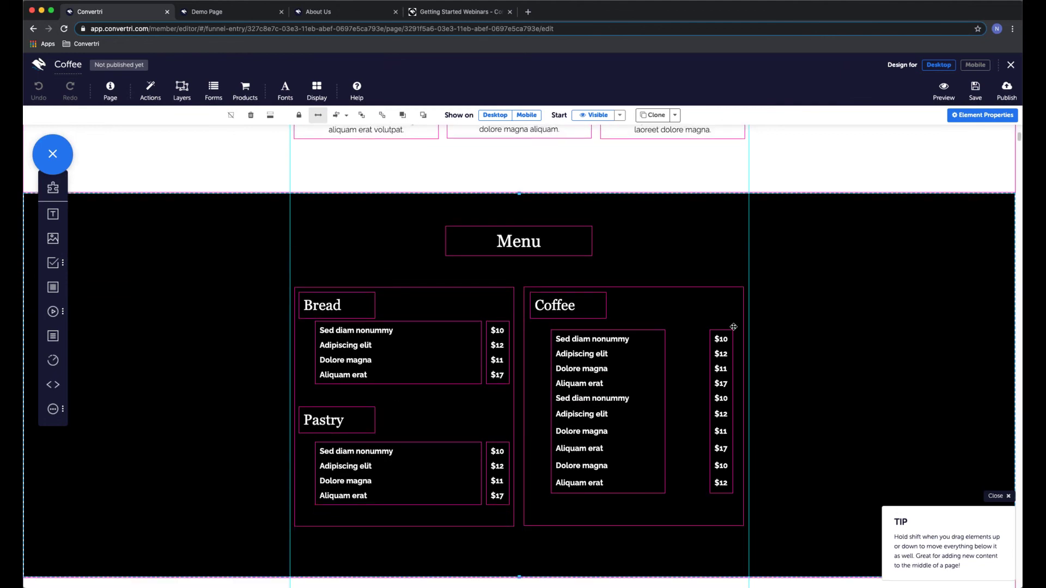
{"action": "scroll", "coordinate": [485, 381], "scroll_direction": "down", "scroll_amount": 3}
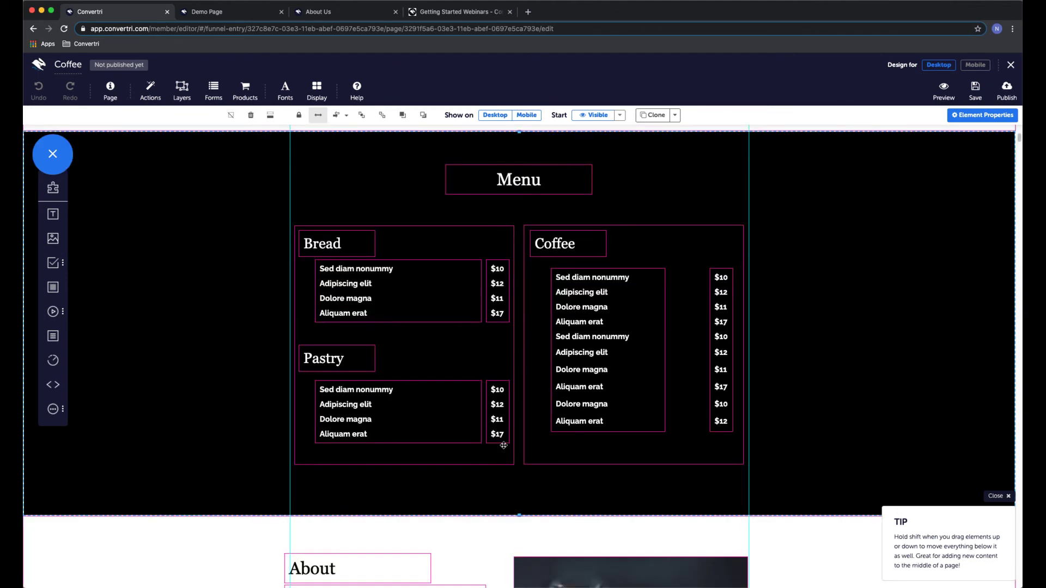
Select the Pastry heading, item list and price list together with the box that surrounds the Bread and Pastry lists
{"action": "left_click", "coordinate": [507, 443]}
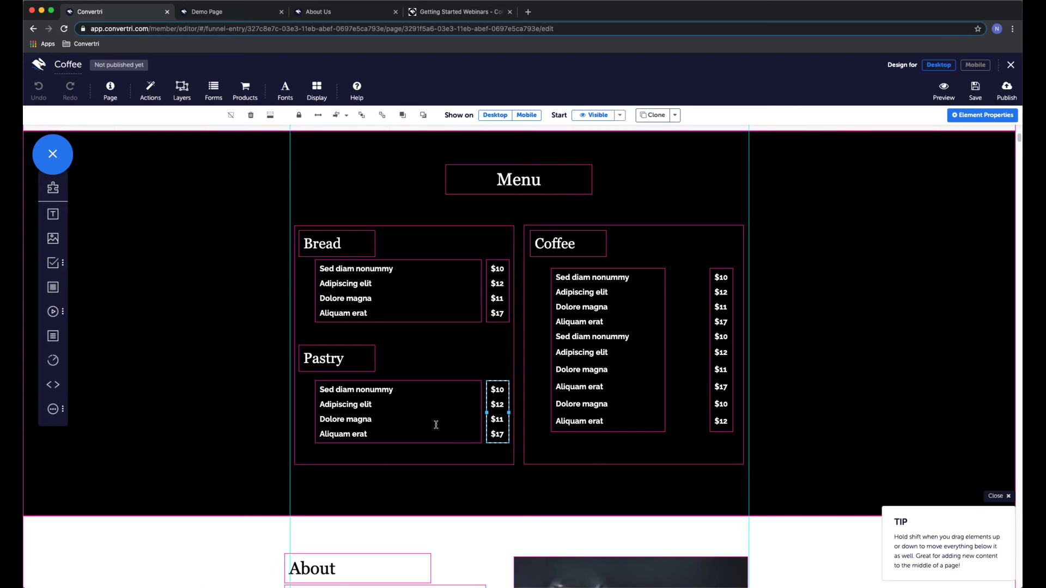
{"action": "left_click", "coordinate": [451, 422]}
{"action": "left_click", "coordinate": [423, 359]}
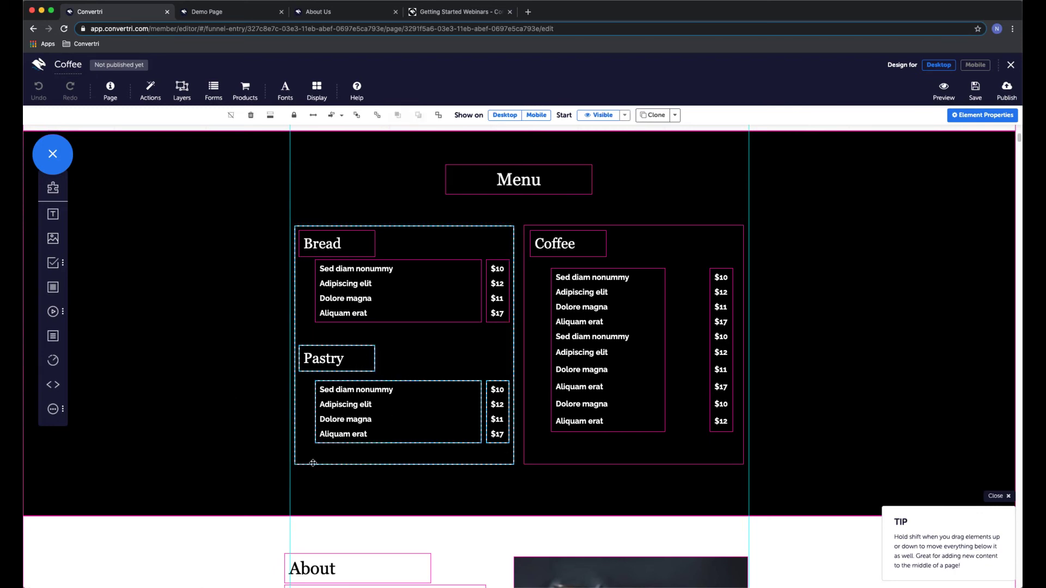
{"action": "scroll", "coordinate": [645, 404], "scroll_direction": "up", "scroll_amount": 1}
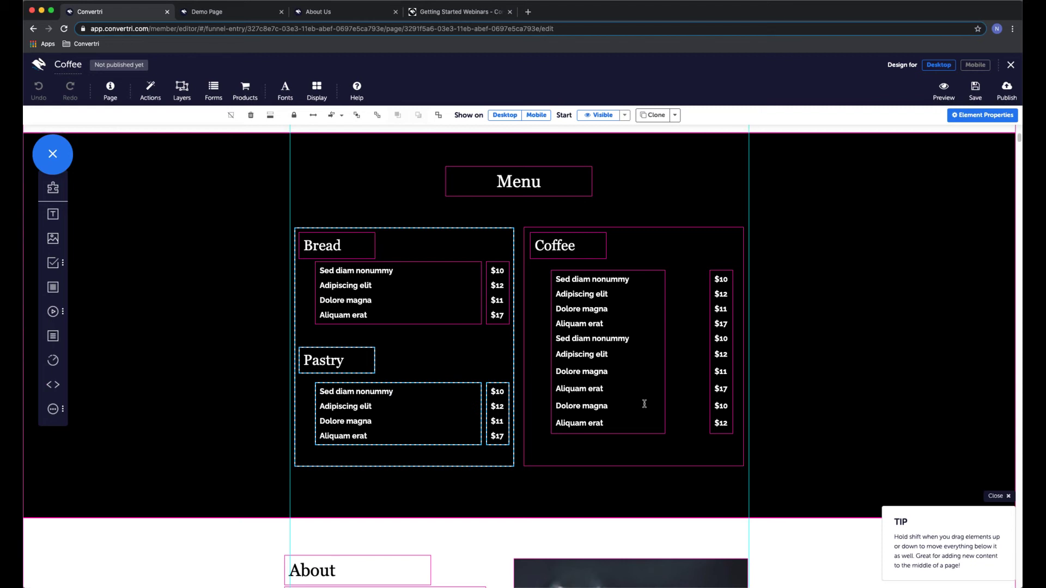
{"action": "scroll", "coordinate": [644, 404], "scroll_direction": "up", "scroll_amount": 3}
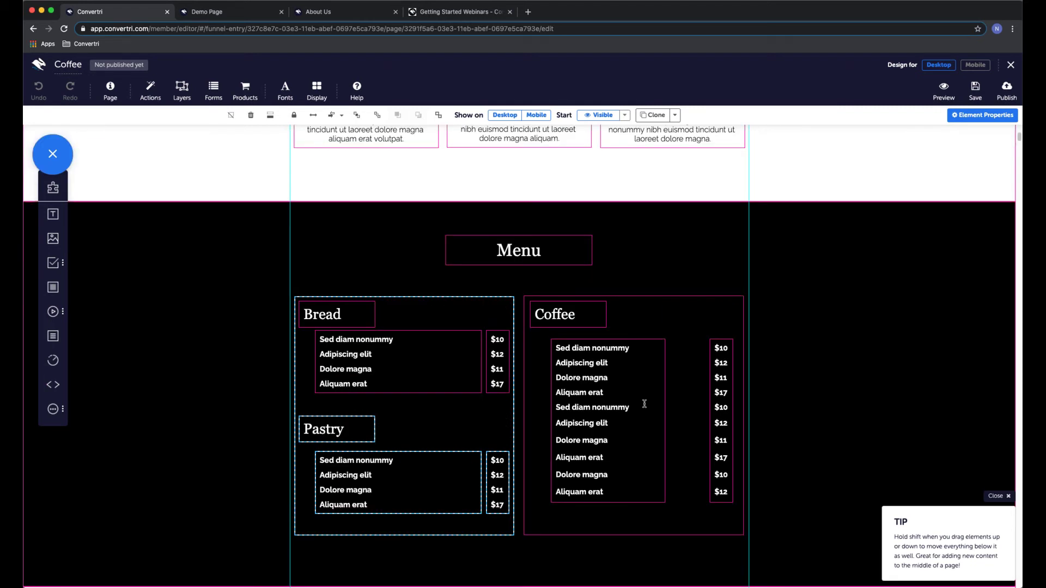
Delete the black Menu section with everything inside it, and undo the deletion
{"action": "left_click", "coordinate": [391, 242]}
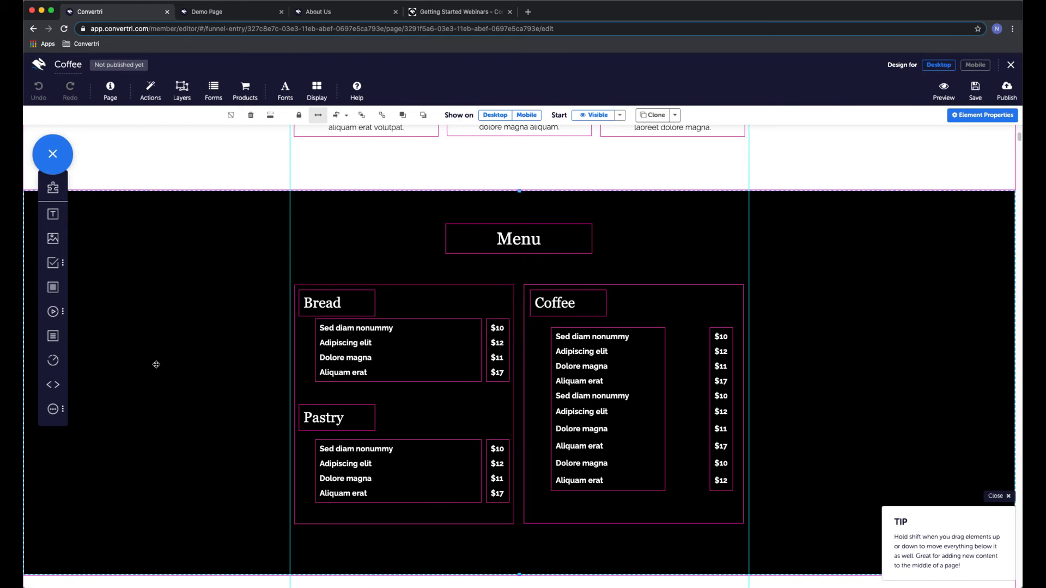
{"action": "left_click", "coordinate": [252, 116]}
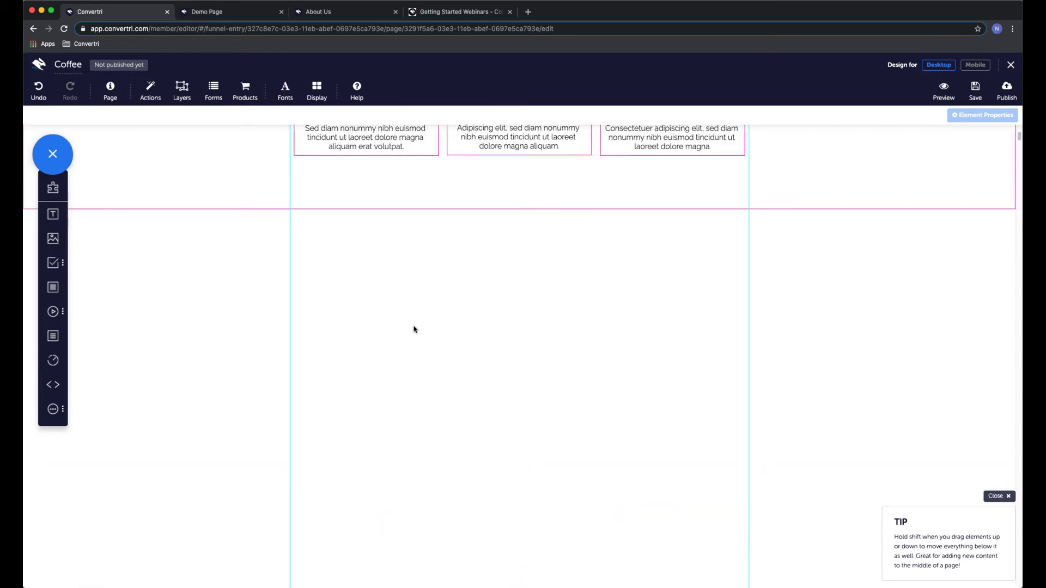
{"action": "left_click", "coordinate": [38, 92]}
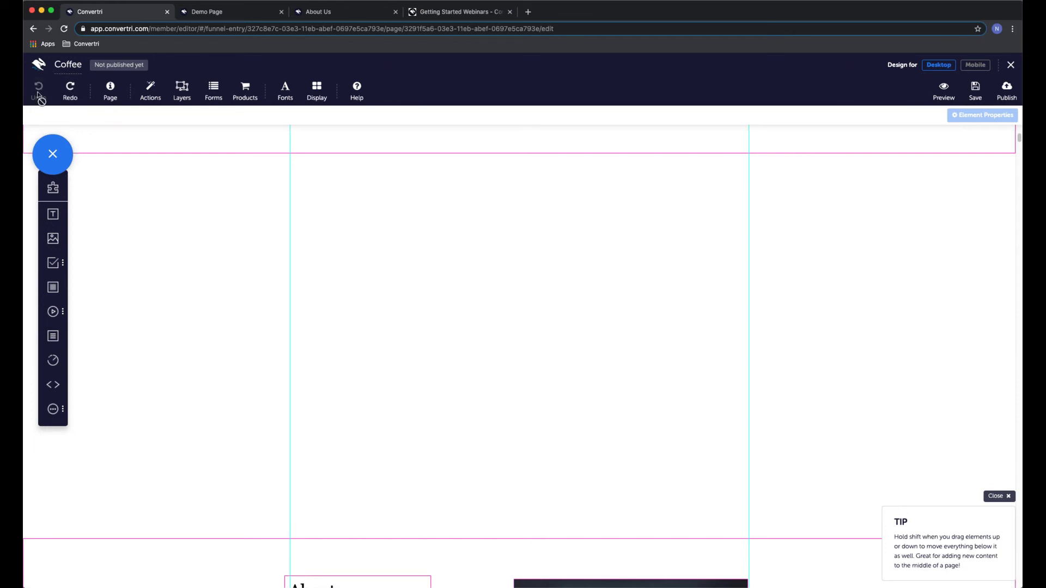
Delete the whole black Menu section between the hero and About sections
{"action": "scroll", "coordinate": [233, 229], "scroll_direction": "down", "scroll_amount": 6}
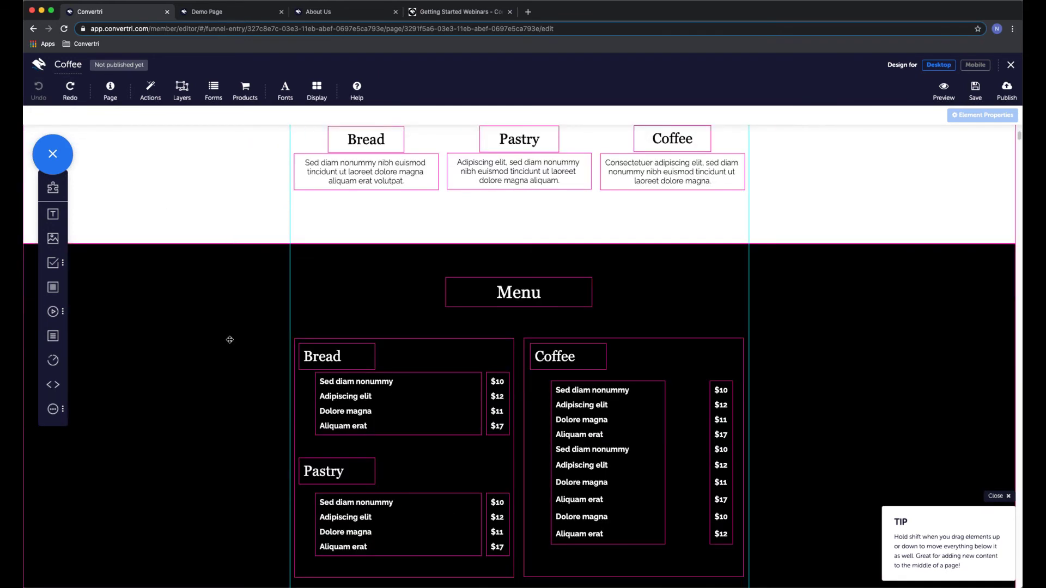
{"action": "left_click", "coordinate": [286, 296]}
{"action": "scroll", "coordinate": [217, 316], "scroll_direction": "down", "scroll_amount": 2}
{"action": "scroll", "coordinate": [217, 316], "scroll_direction": "down", "scroll_amount": 2}
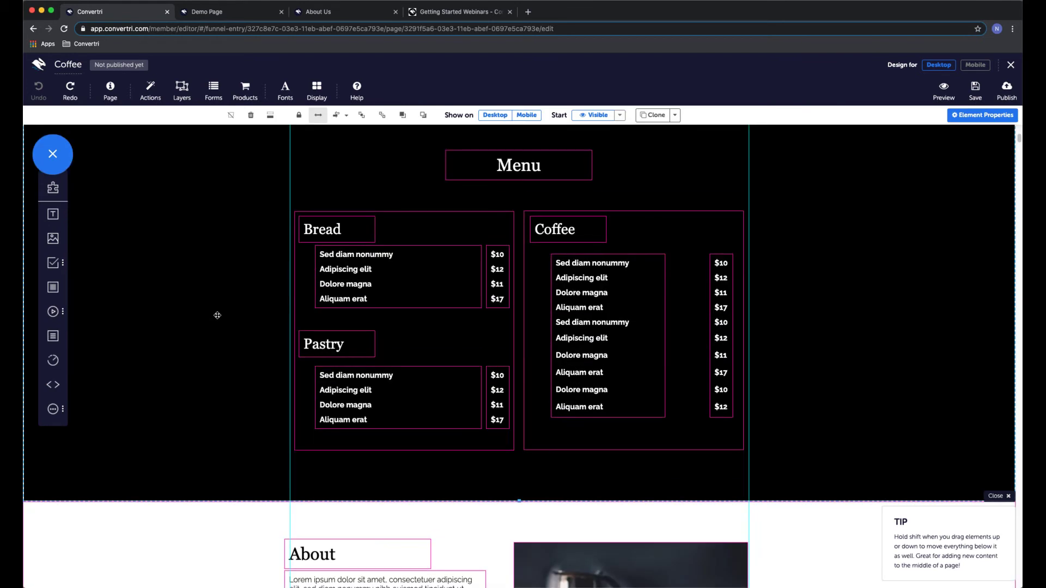
{"action": "scroll", "coordinate": [218, 316], "scroll_direction": "up", "scroll_amount": 2}
{"action": "key", "text": "Delete"}
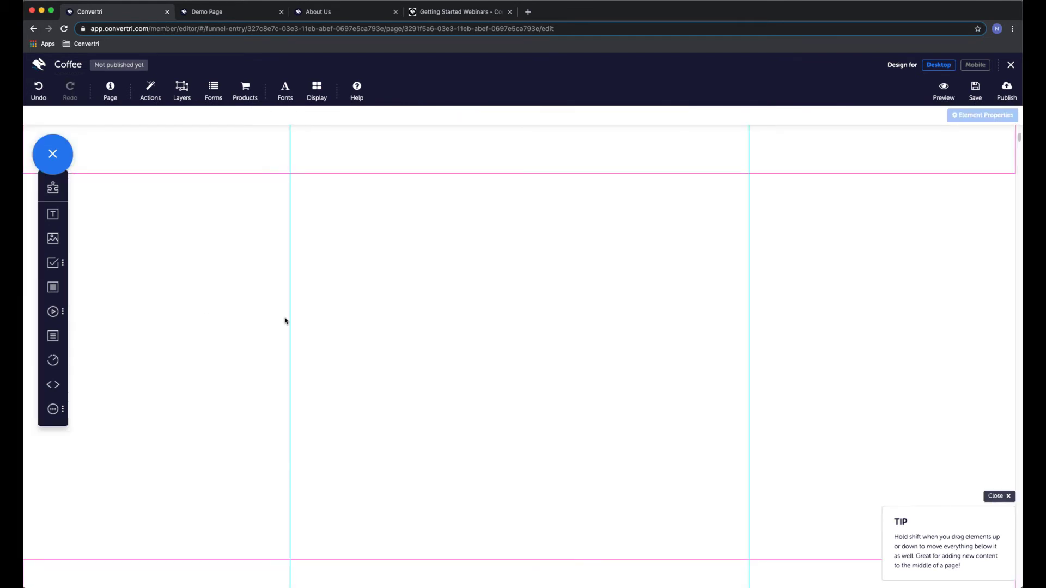
Try to move the About section on its own up into the empty space, and put it back against the Gallery section
{"action": "scroll", "coordinate": [284, 321], "scroll_direction": "down", "scroll_amount": 1}
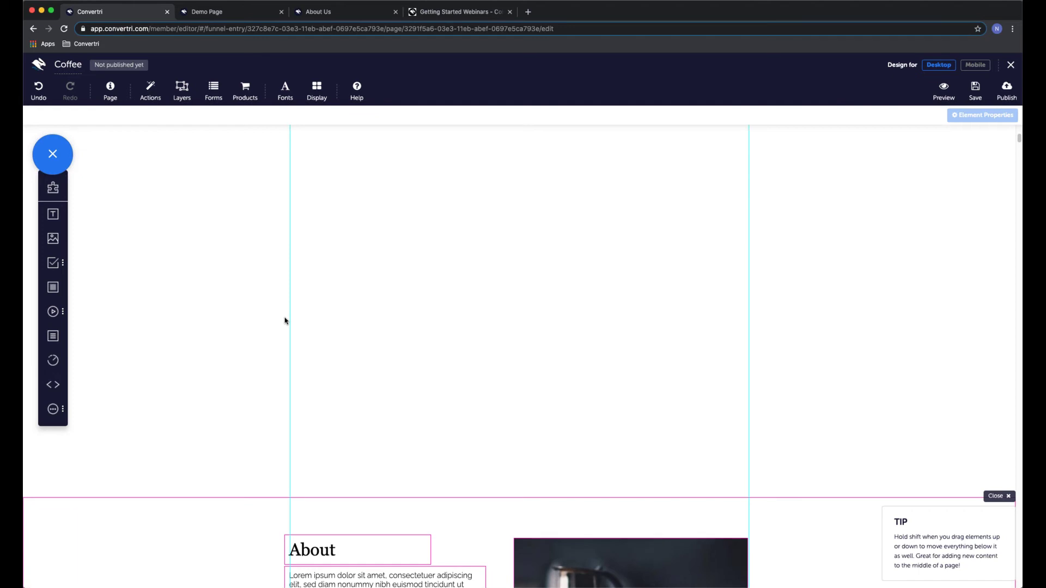
{"action": "scroll", "coordinate": [423, 413], "scroll_direction": "up", "scroll_amount": 2}
{"action": "scroll", "coordinate": [436, 381], "scroll_direction": "down", "scroll_amount": 1}
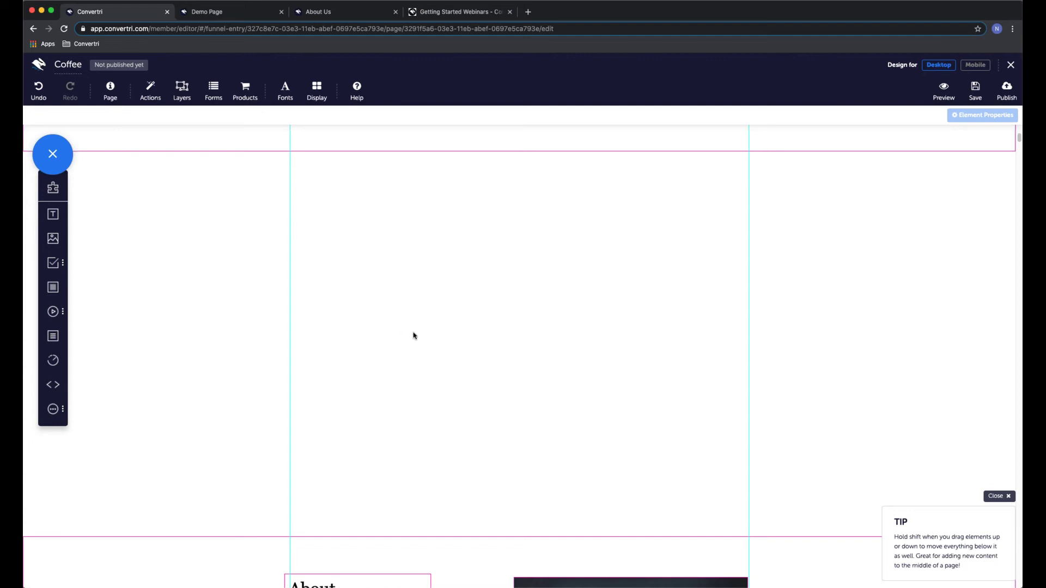
{"action": "scroll", "coordinate": [413, 334], "scroll_direction": "down", "scroll_amount": 4}
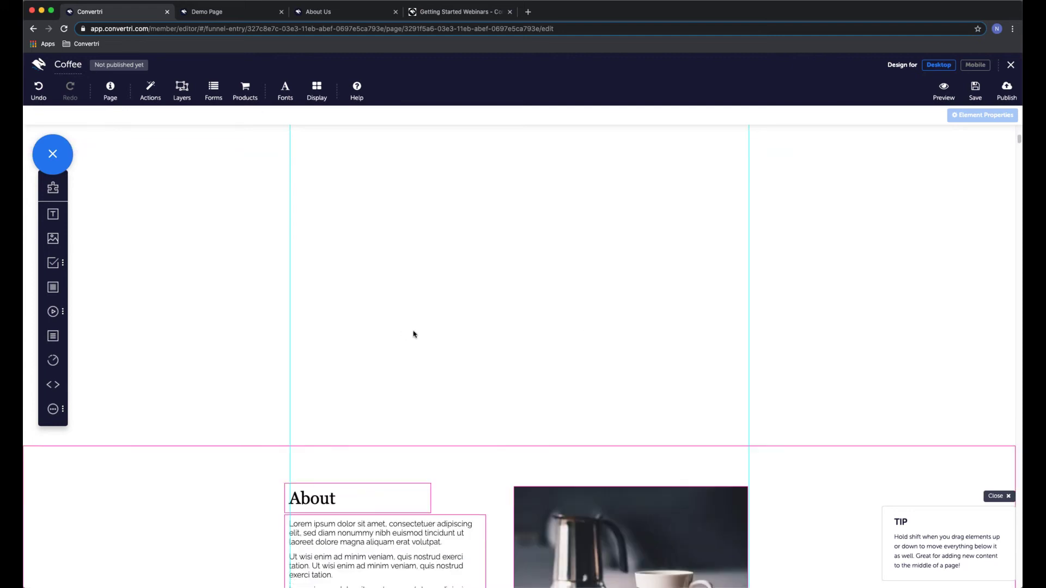
{"action": "left_click", "coordinate": [523, 276]}
{"action": "left_click_drag", "start_coordinate": [519, 323], "coordinate": [548, 308]}
{"action": "scroll", "coordinate": [547, 308], "scroll_direction": "down", "scroll_amount": 2}
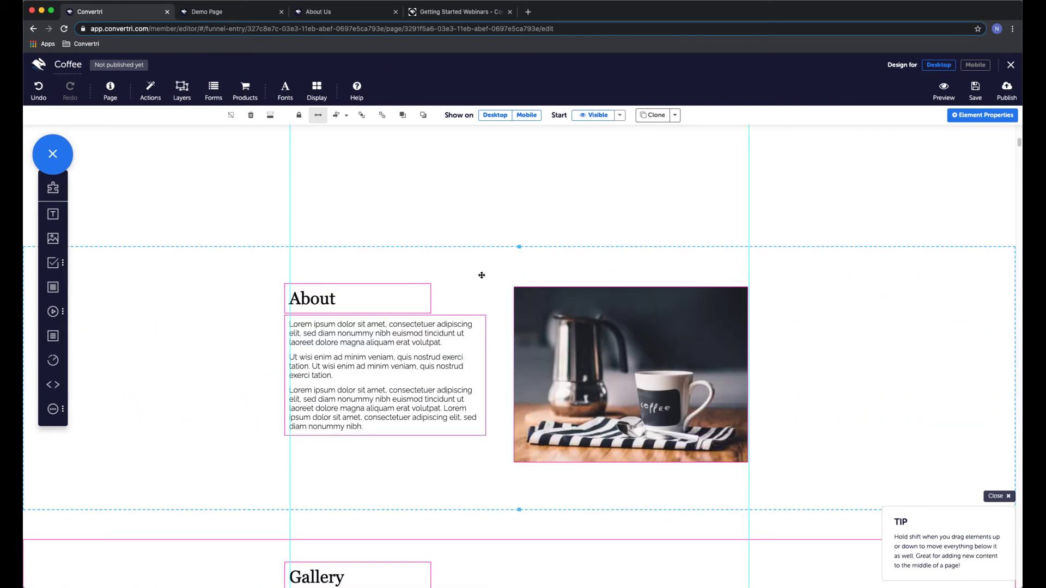
{"action": "left_click_drag", "start_coordinate": [478, 298], "coordinate": [536, 312]}
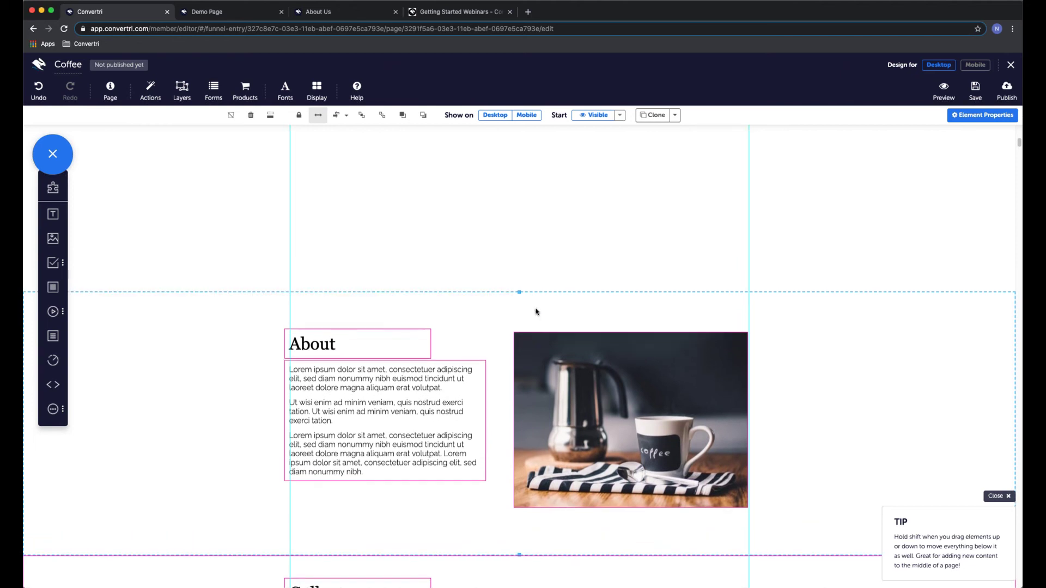
Move the About section together with everything below it up against the hero section, closing the empty space
{"action": "scroll", "coordinate": [535, 312], "scroll_direction": "up", "scroll_amount": 4}
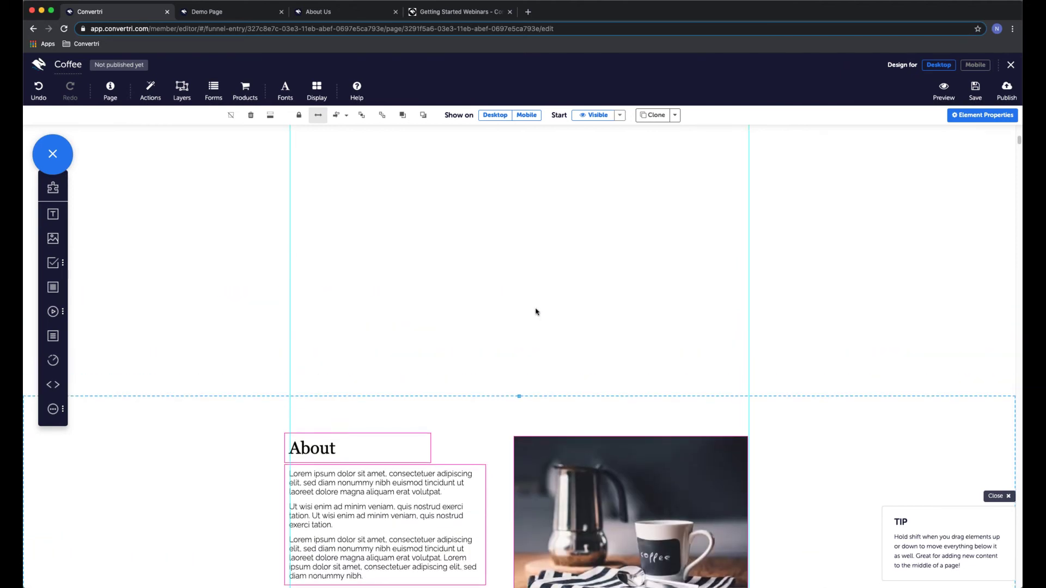
{"action": "scroll", "coordinate": [535, 312], "scroll_direction": "up", "scroll_amount": 1}
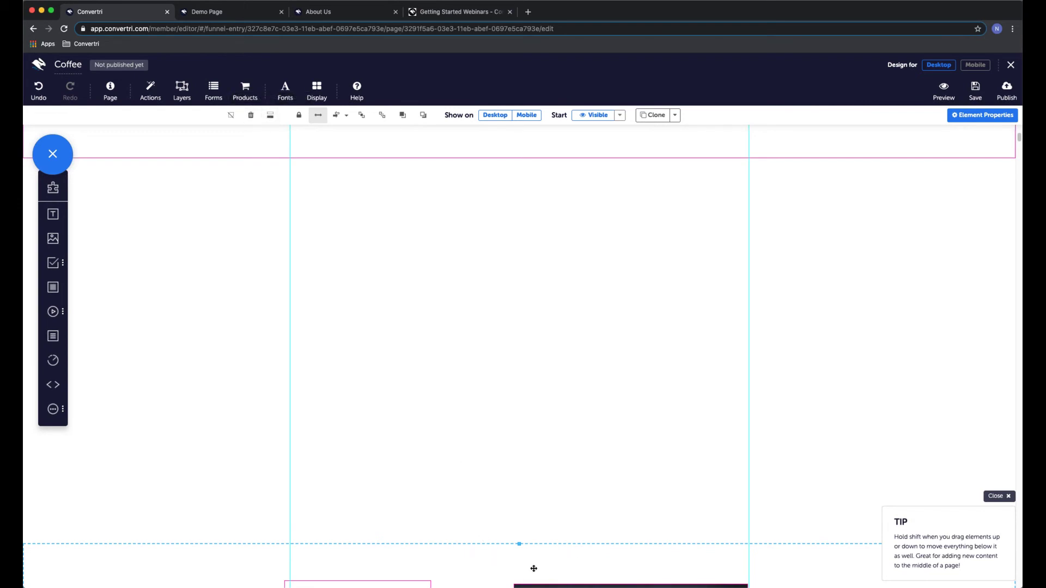
{"action": "scroll", "coordinate": [555, 466], "scroll_direction": "down", "scroll_amount": 2}
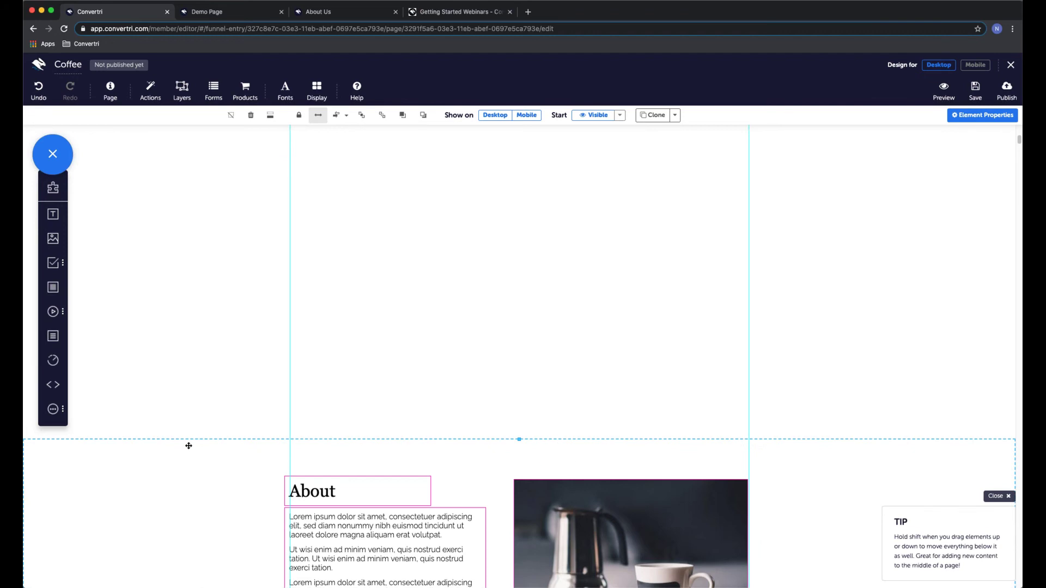
{"action": "scroll", "coordinate": [178, 472], "scroll_direction": "down", "scroll_amount": 2}
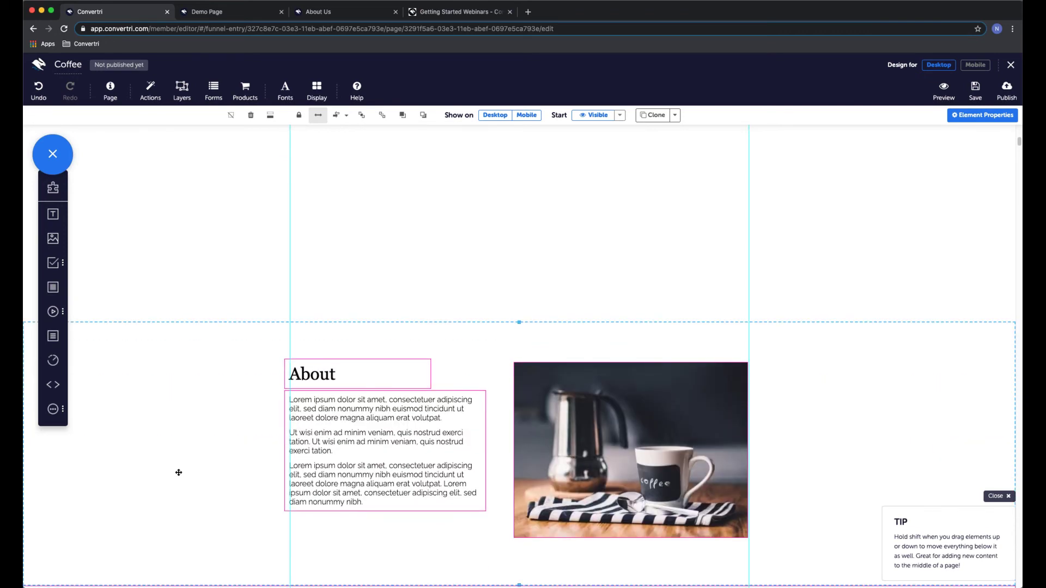
{"action": "scroll", "coordinate": [179, 472], "scroll_direction": "down", "scroll_amount": 1}
{"action": "scroll", "coordinate": [180, 473], "scroll_direction": "up", "scroll_amount": 5}
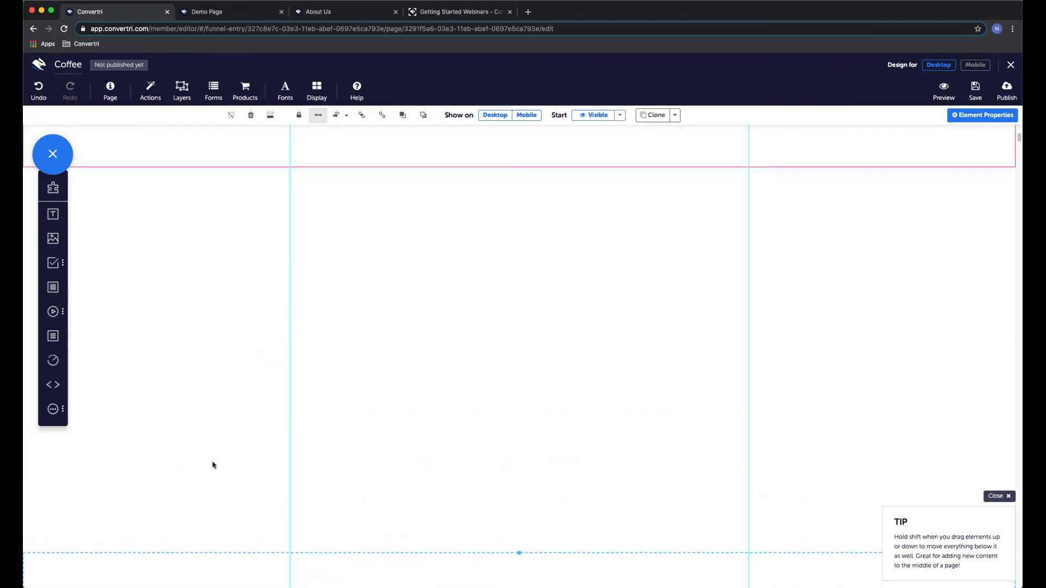
{"action": "left_click", "coordinate": [273, 130]}
{"action": "scroll", "coordinate": [491, 228], "scroll_direction": "up", "scroll_amount": 3}
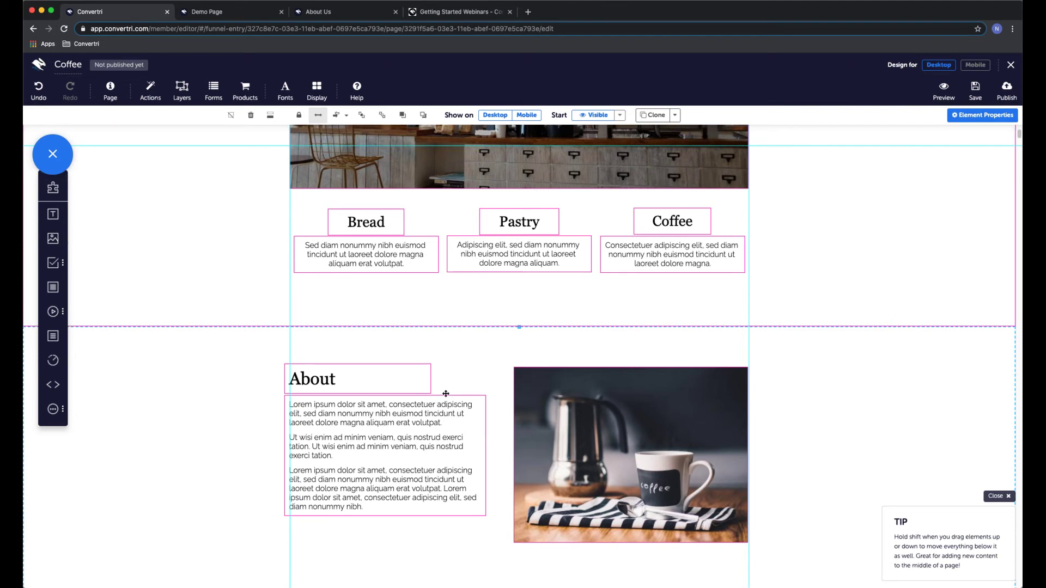
{"action": "scroll", "coordinate": [428, 394], "scroll_direction": "down", "scroll_amount": 3}
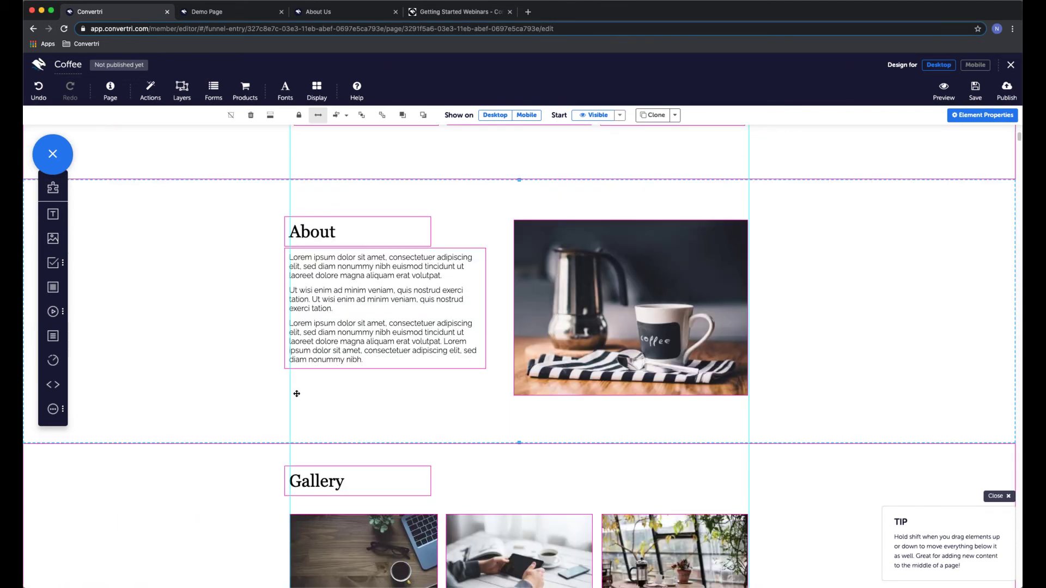
{"action": "scroll", "coordinate": [478, 238], "scroll_direction": "up", "scroll_amount": 1}
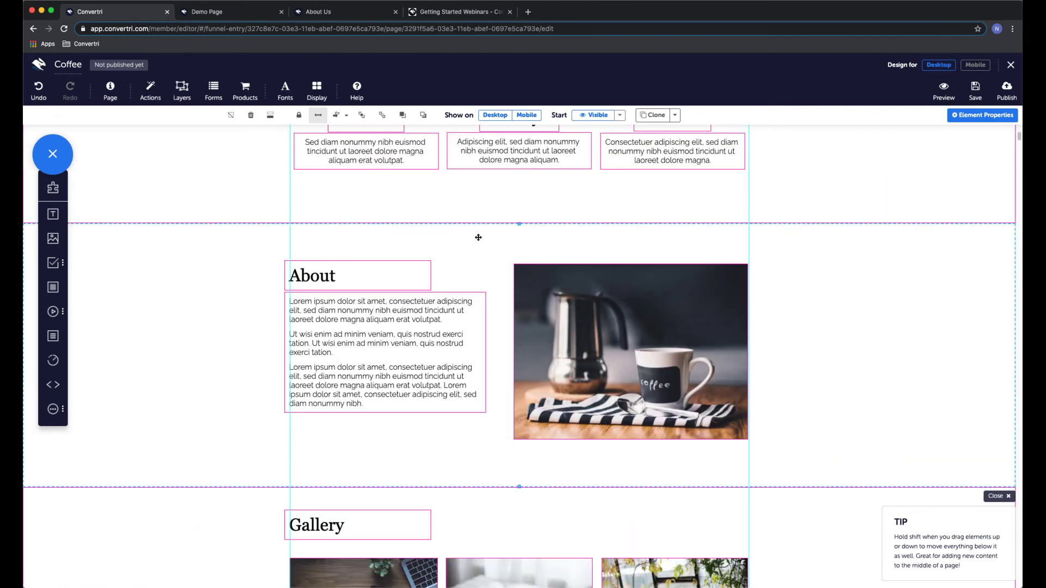
Move the About section and all content below it down the page, reopening the space under the hero section
{"action": "left_click_drag", "start_coordinate": [469, 238], "coordinate": [461, 566]}
{"action": "scroll", "coordinate": [469, 423], "scroll_direction": "down", "scroll_amount": 8}
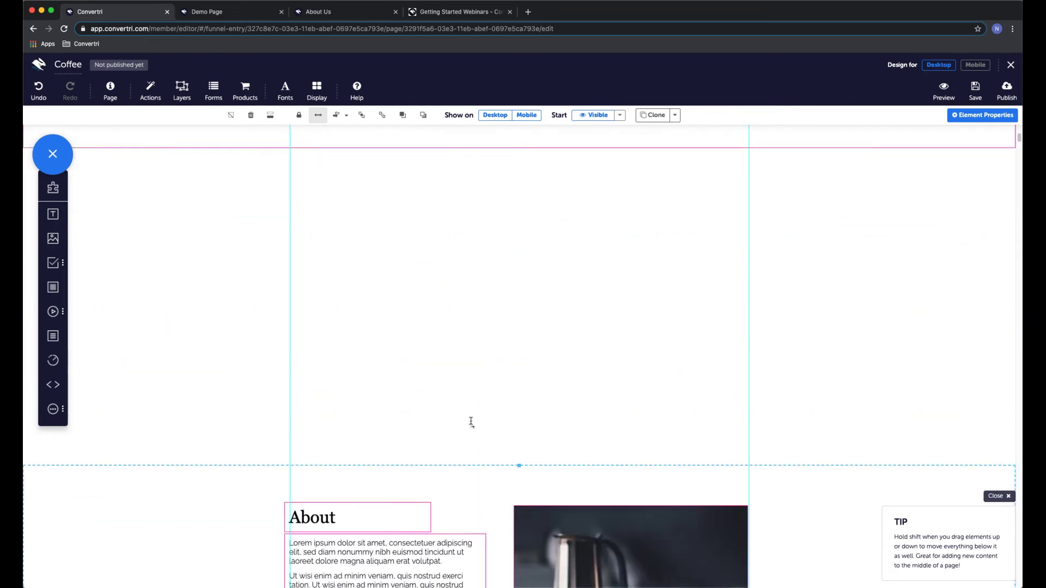
{"action": "scroll", "coordinate": [501, 327], "scroll_direction": "up", "scroll_amount": 1}
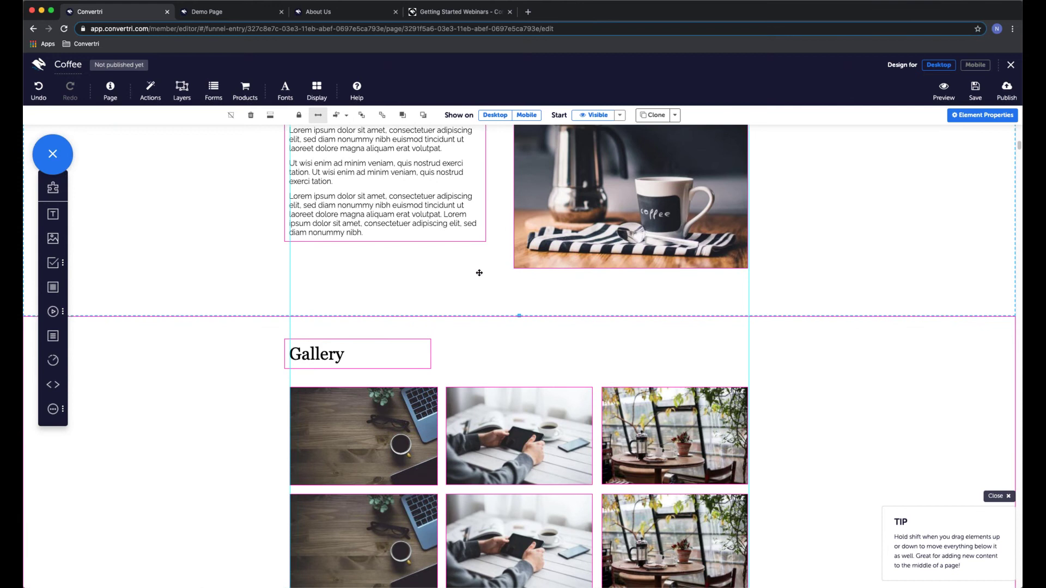
{"action": "scroll", "coordinate": [474, 334], "scroll_direction": "up", "scroll_amount": 5}
{"action": "scroll", "coordinate": [488, 480], "scroll_direction": "down", "scroll_amount": 4}
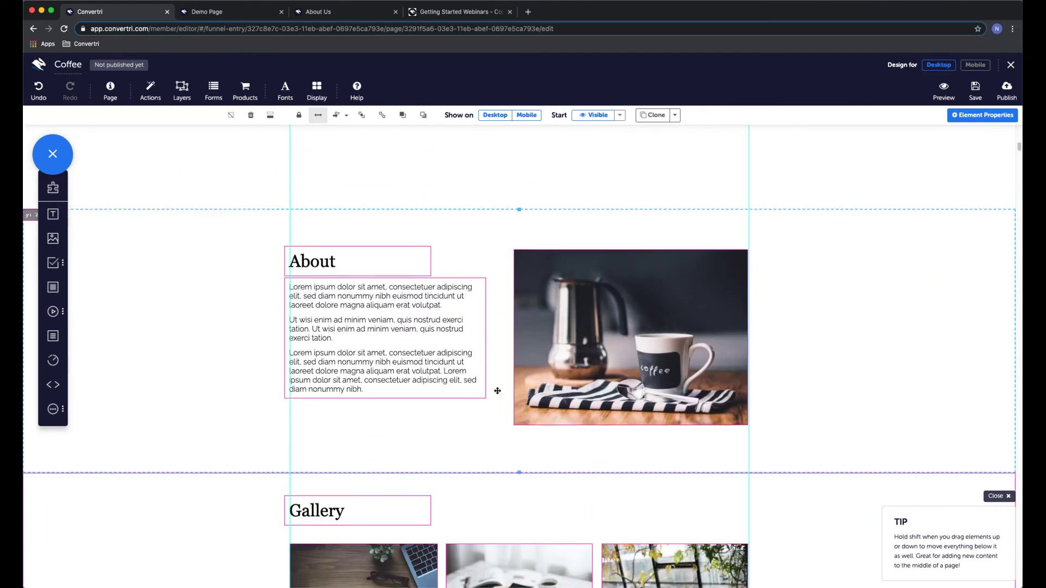
{"action": "scroll", "coordinate": [492, 333], "scroll_direction": "up", "scroll_amount": 2}
{"action": "scroll", "coordinate": [523, 376], "scroll_direction": "up", "scroll_amount": 4}
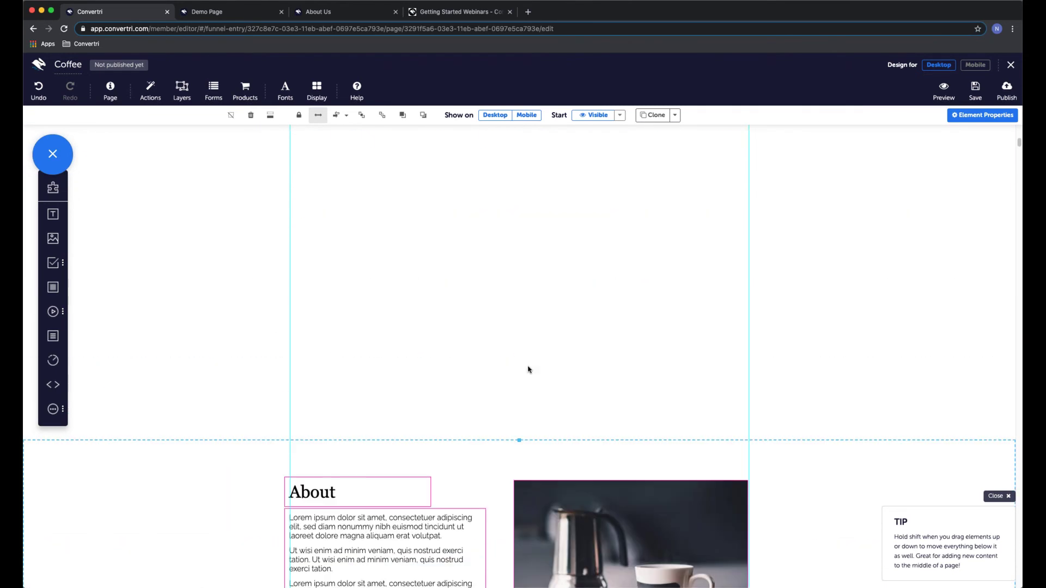
{"action": "scroll", "coordinate": [507, 401], "scroll_direction": "down", "scroll_amount": 3}
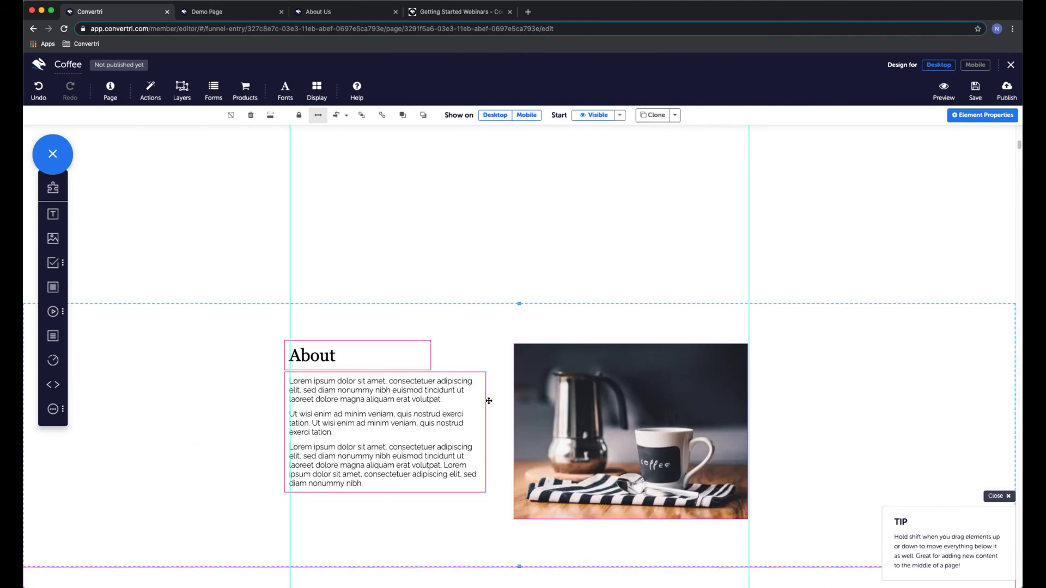
{"action": "scroll", "coordinate": [489, 401], "scroll_direction": "down", "scroll_amount": 1}
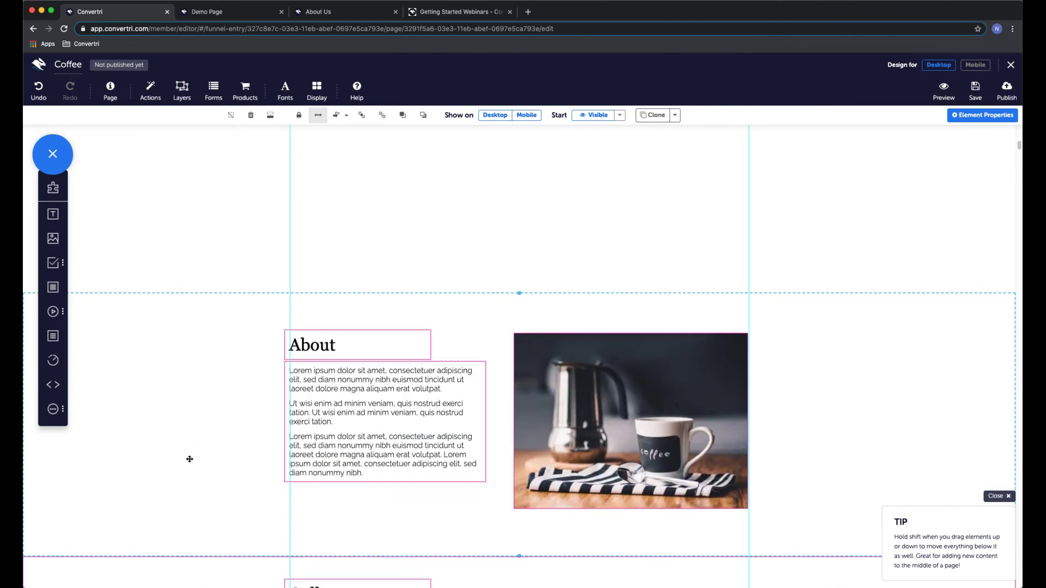
{"action": "scroll", "coordinate": [432, 527], "scroll_direction": "down", "scroll_amount": 2}
{"action": "scroll", "coordinate": [441, 431], "scroll_direction": "up", "scroll_amount": 1}
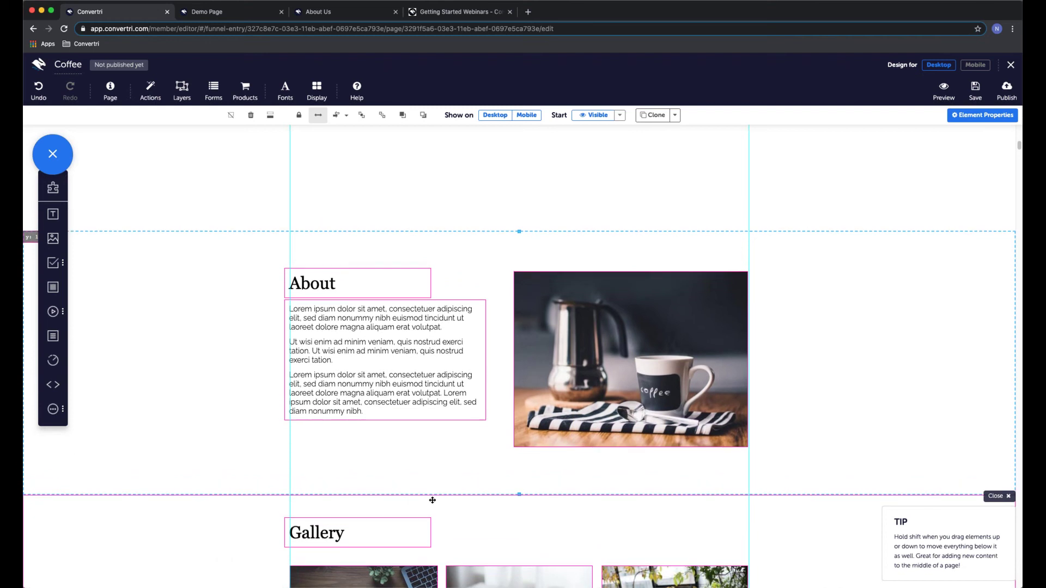
{"action": "scroll", "coordinate": [493, 428], "scroll_direction": "up", "scroll_amount": 6}
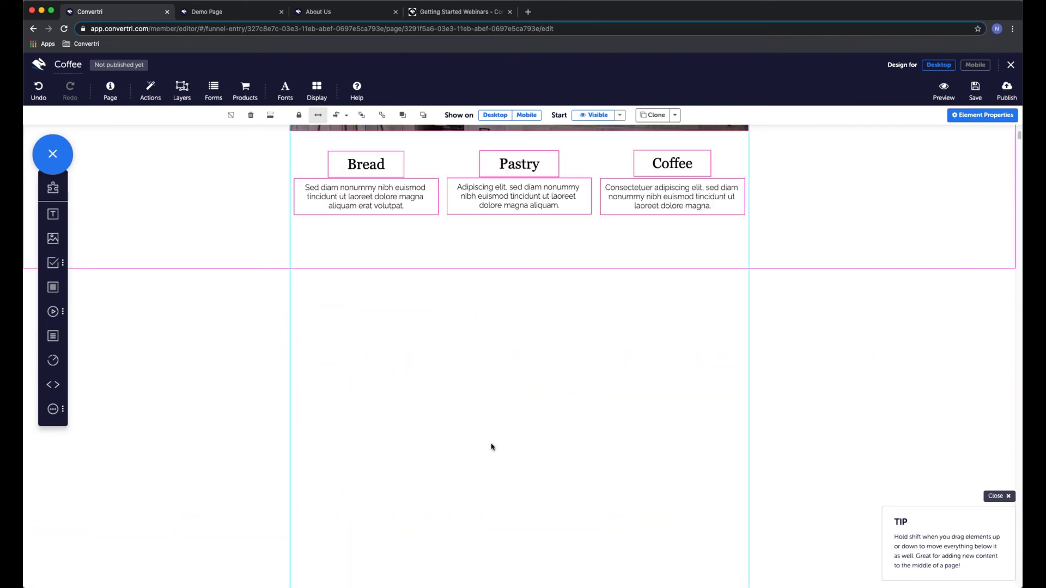
Close the gap between the hero and About sections by pulling About and everything below it up in one operation
{"action": "left_click", "coordinate": [271, 116]}
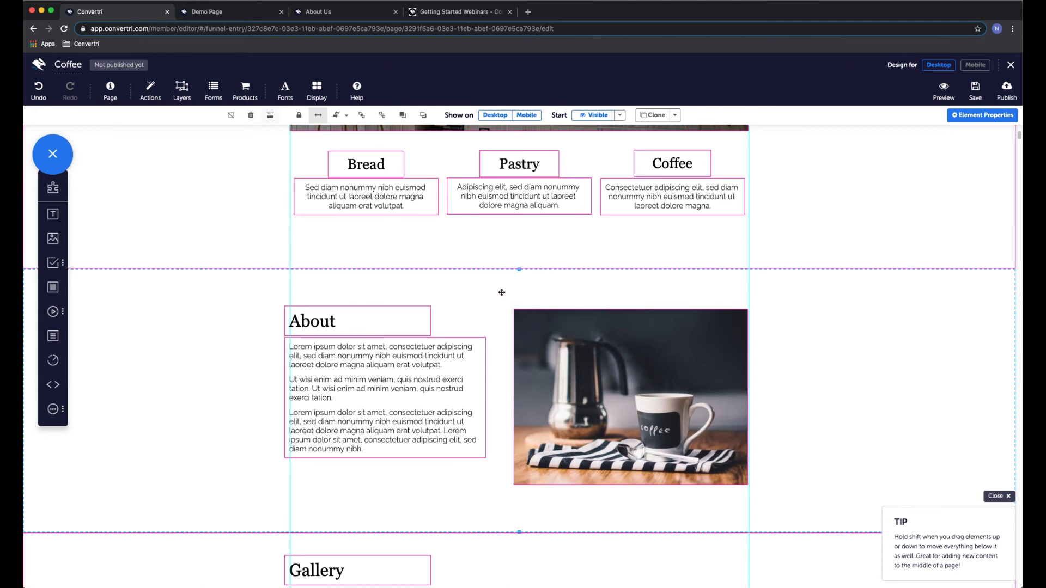
{"action": "scroll", "coordinate": [480, 279], "scroll_direction": "up", "scroll_amount": 6}
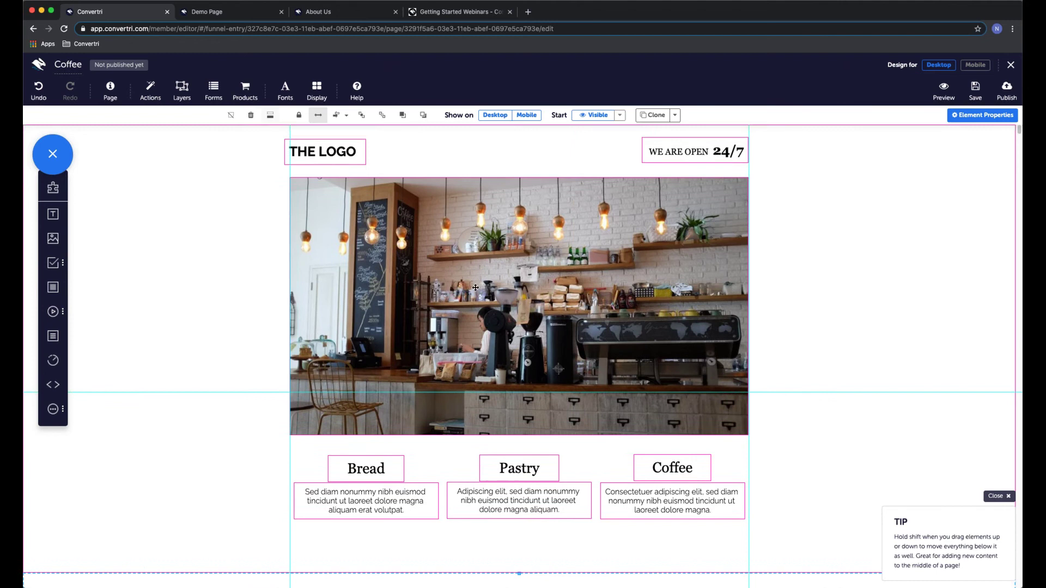
{"action": "scroll", "coordinate": [478, 293], "scroll_direction": "down", "scroll_amount": 5}
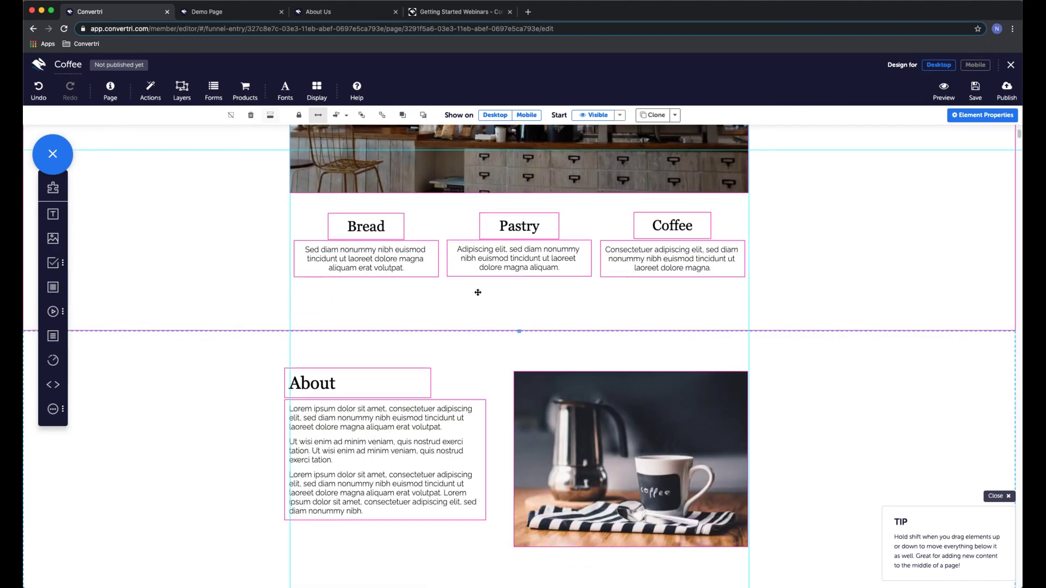
{"action": "scroll", "coordinate": [479, 293], "scroll_direction": "down", "scroll_amount": 1}
{"action": "scroll", "coordinate": [498, 286], "scroll_direction": "down", "scroll_amount": 4}
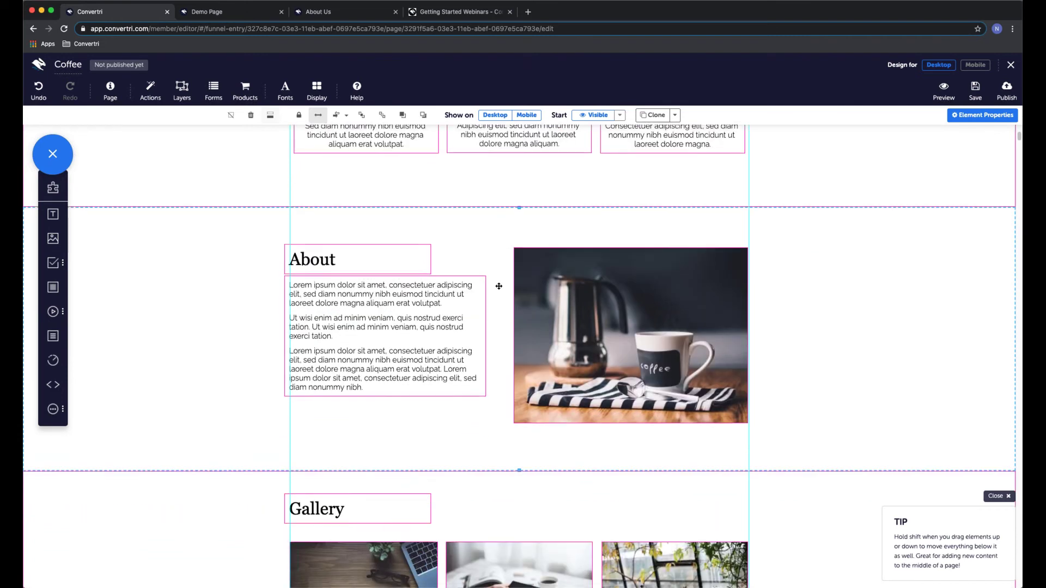
Review the page down through the Gallery, testimonial and reservation sections, and compare it with the published Demo Page
{"action": "scroll", "coordinate": [498, 286], "scroll_direction": "down", "scroll_amount": 10}
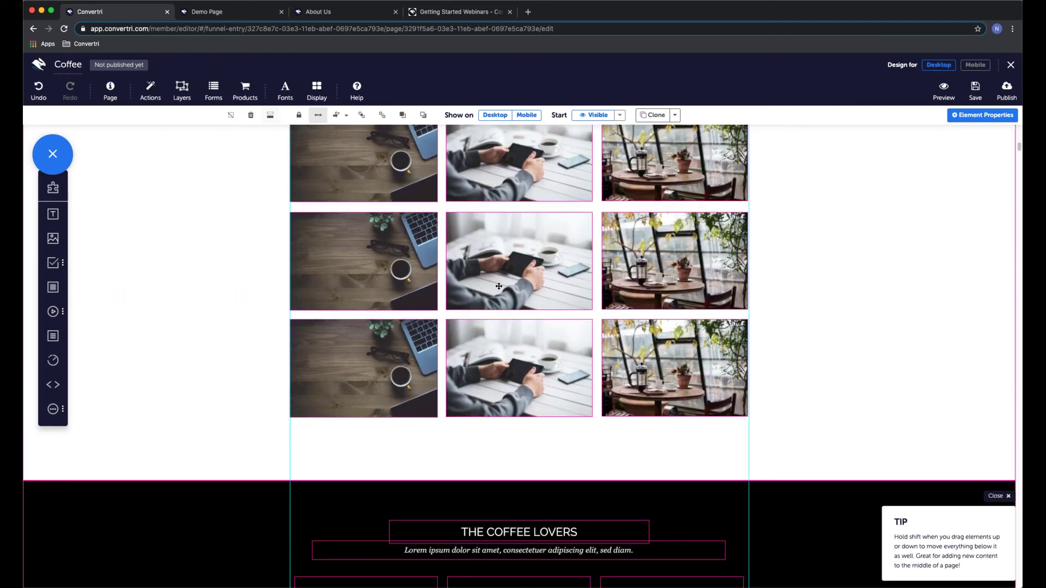
{"action": "scroll", "coordinate": [498, 286], "scroll_direction": "down", "scroll_amount": 6}
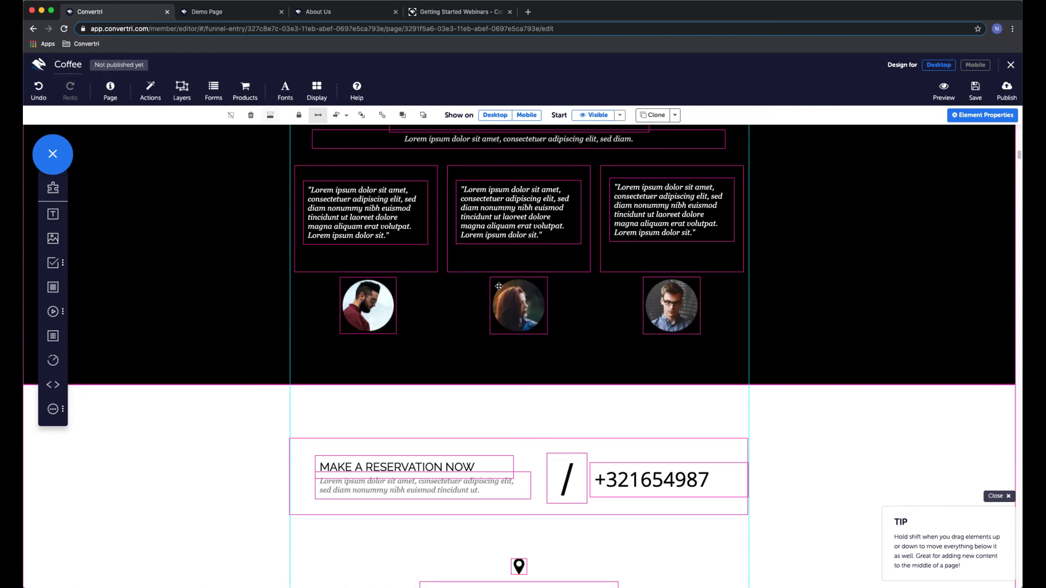
{"action": "scroll", "coordinate": [479, 185], "scroll_direction": "down", "scroll_amount": 2}
{"action": "left_click", "coordinate": [246, 13]}
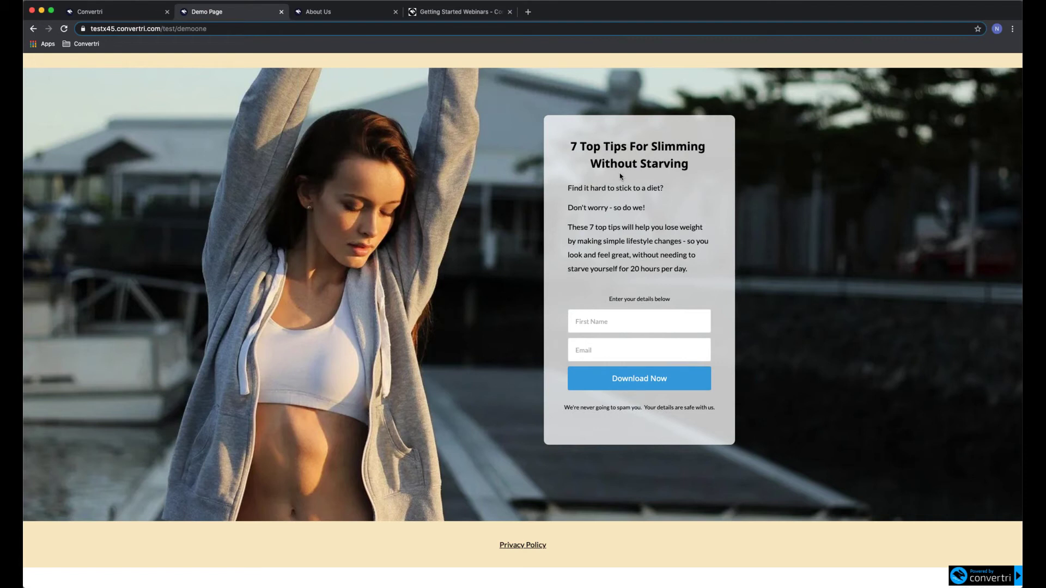
{"action": "left_click", "coordinate": [106, 14]}
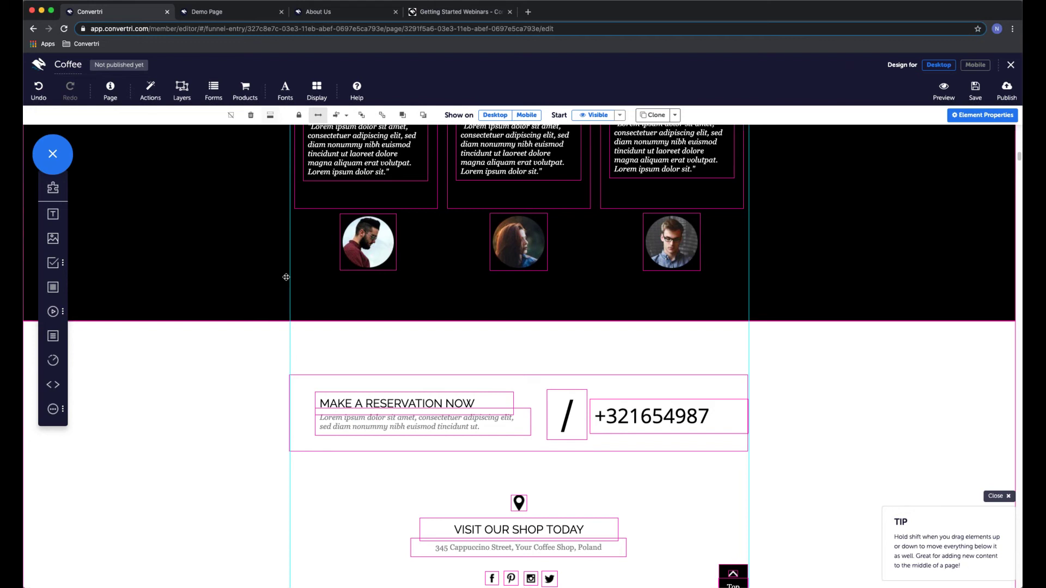
Move the three round portraits beneath the testimonials close together in a row under the first two quotes
{"action": "left_click", "coordinate": [370, 249]}
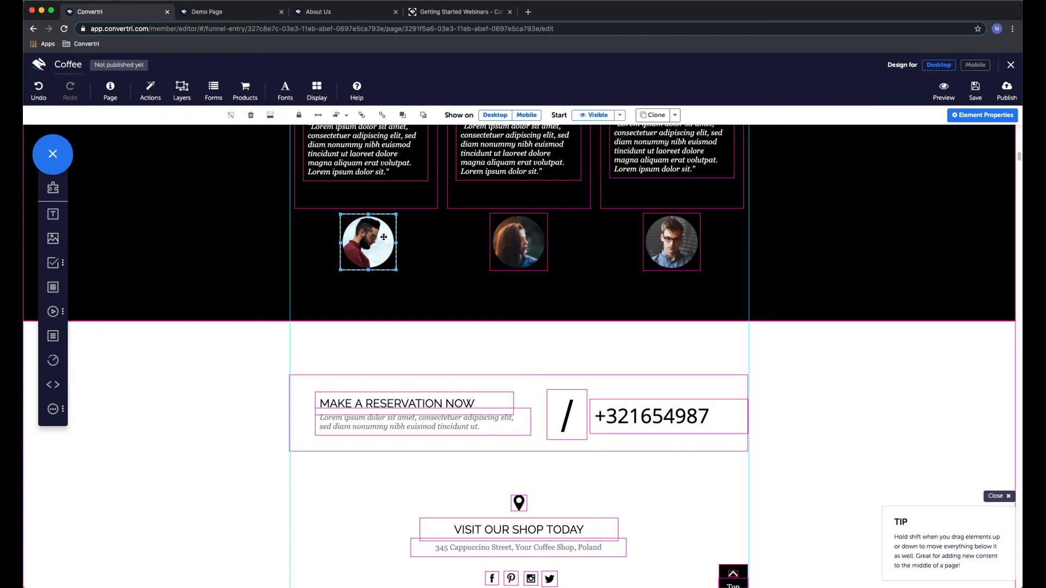
{"action": "left_click_drag", "start_coordinate": [381, 236], "coordinate": [346, 253]}
{"action": "left_click", "coordinate": [524, 247]}
{"action": "left_click_drag", "start_coordinate": [520, 251], "coordinate": [406, 285]}
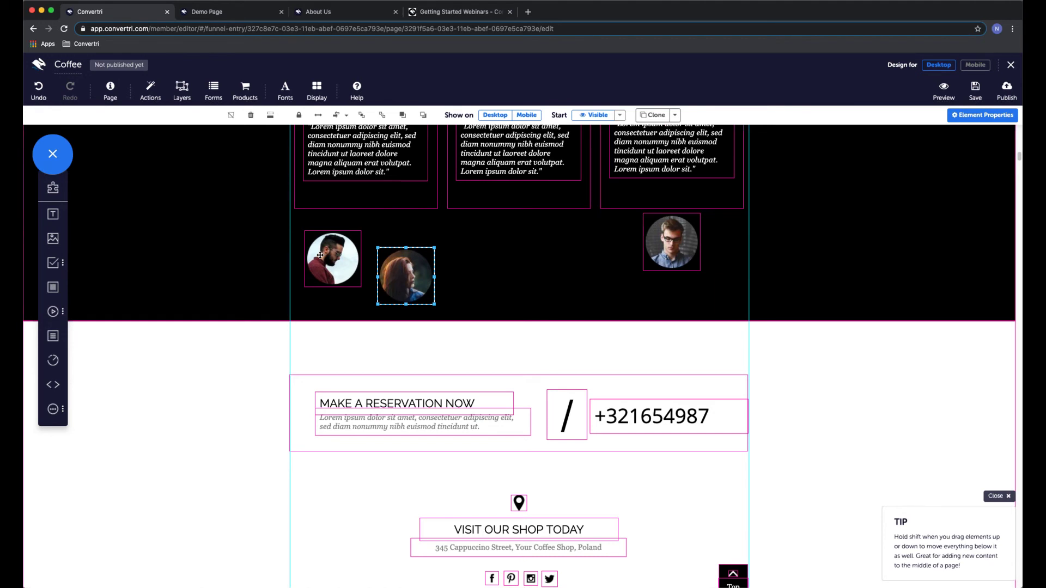
{"action": "left_click_drag", "start_coordinate": [681, 240], "coordinate": [493, 260]}
Clone each of the three portraits and place the copies beside the originals in the same order to continue the row
{"action": "left_click", "coordinate": [656, 117]}
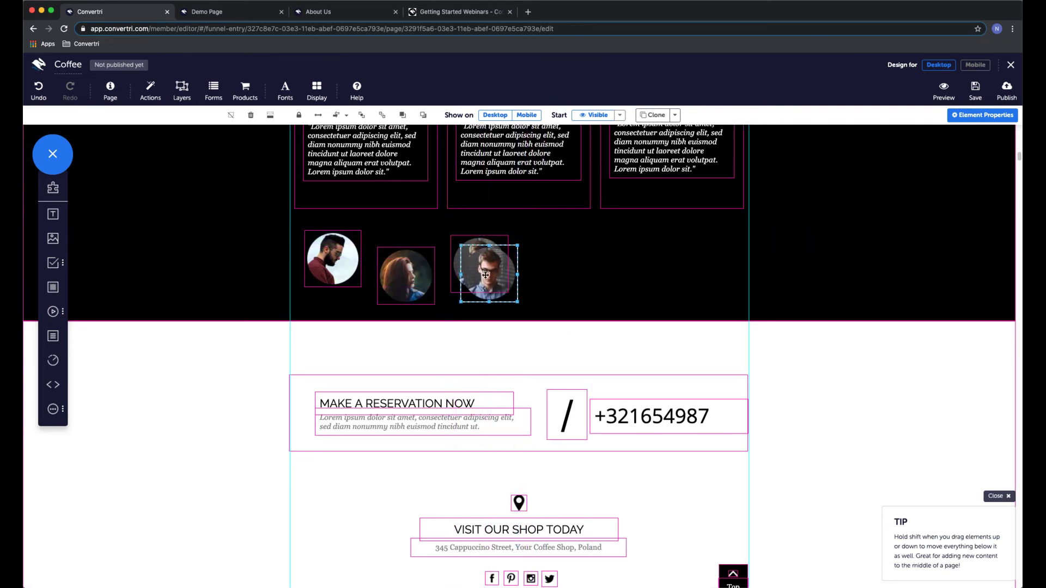
{"action": "mouse_move", "coordinate": [514, 299]}
{"action": "left_mouse_down"}
{"action": "mouse_move", "coordinate": [725, 297]}
{"action": "mouse_move", "coordinate": [702, 290]}
{"action": "left_mouse_up"}
{"action": "left_click", "coordinate": [407, 274]}
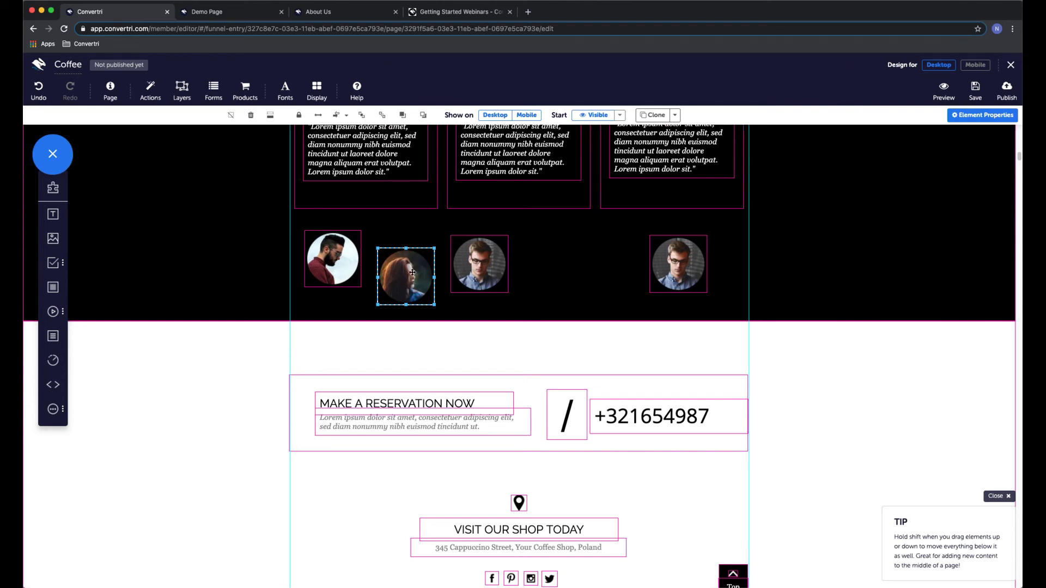
{"action": "left_click_drag", "start_coordinate": [421, 284], "coordinate": [617, 276]}
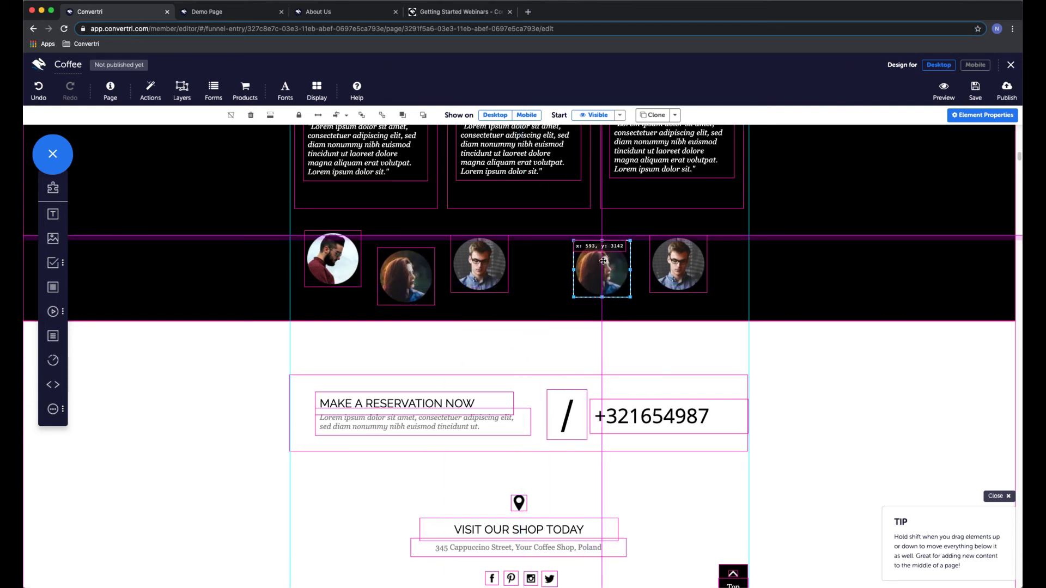
{"action": "left_click", "coordinate": [359, 278]}
{"action": "left_click_drag", "start_coordinate": [343, 254], "coordinate": [552, 266]}
{"action": "left_click_drag", "start_coordinate": [603, 287], "coordinate": [613, 287]}
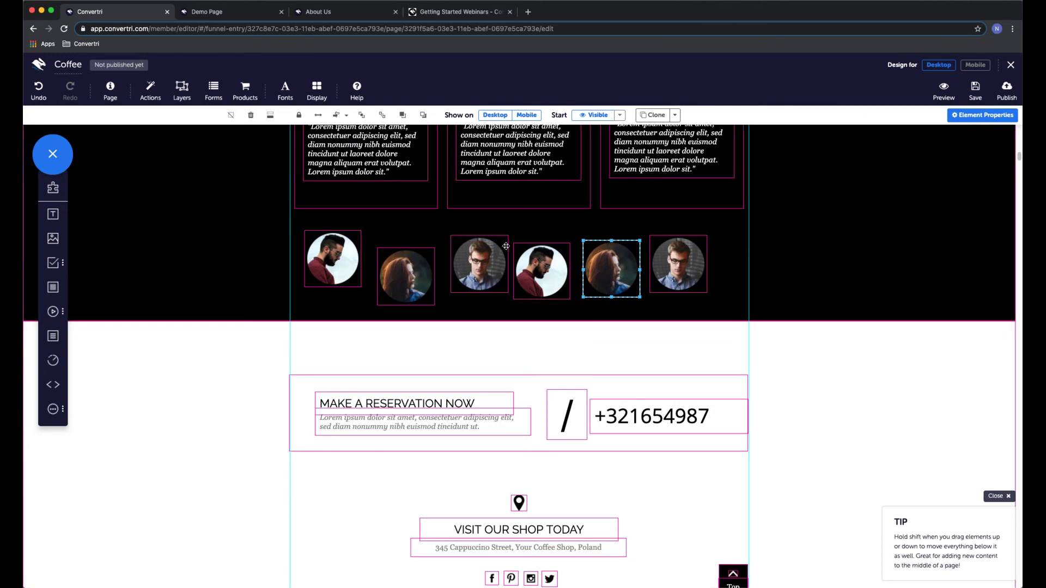
Review the page from the portrait row up to the About section and back down through the Gallery
{"action": "scroll", "coordinate": [510, 243], "scroll_direction": "up", "scroll_amount": 5}
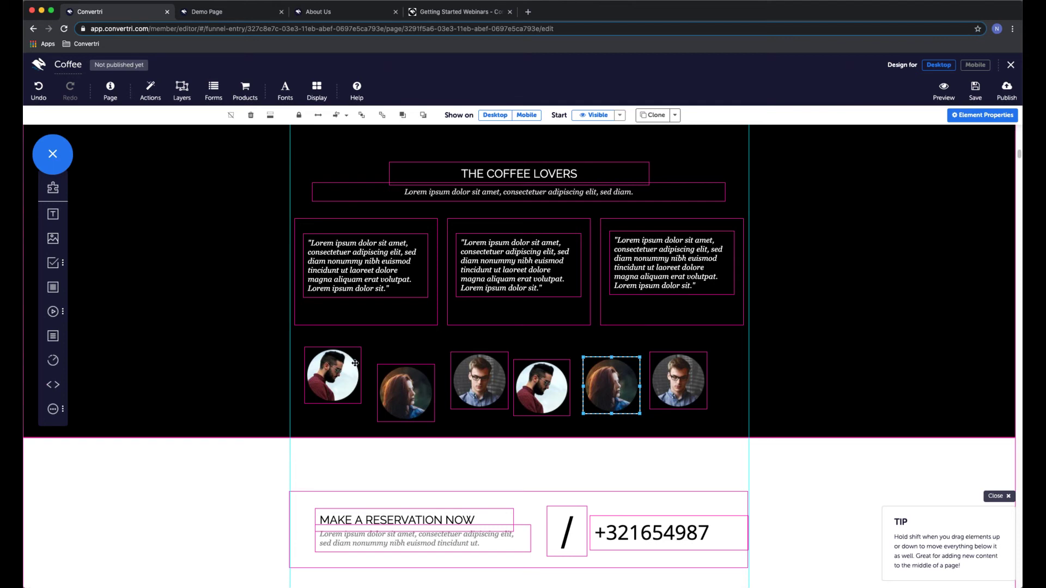
{"action": "scroll", "coordinate": [590, 283], "scroll_direction": "up", "scroll_amount": 2}
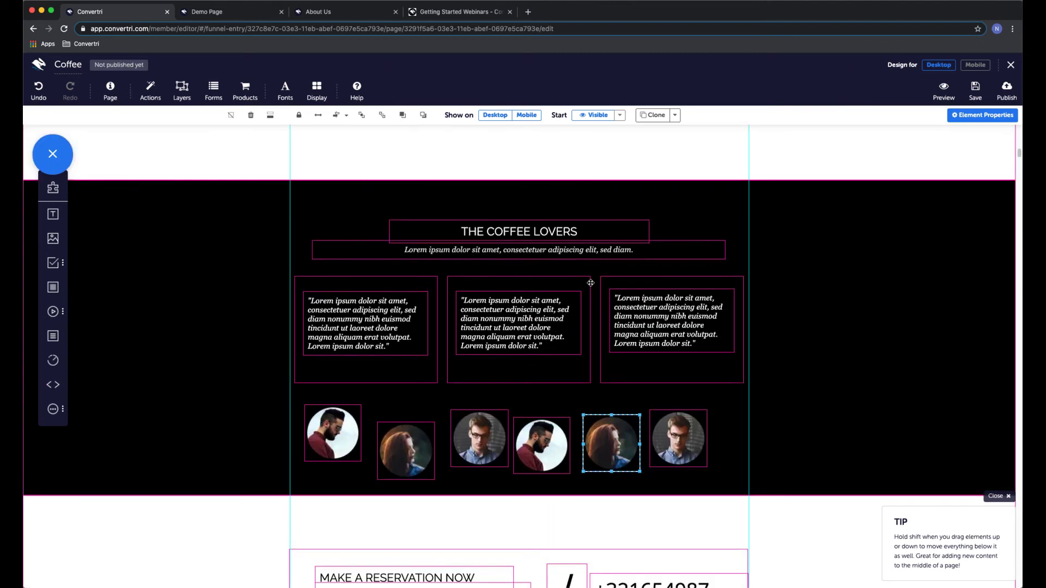
{"action": "scroll", "coordinate": [591, 283], "scroll_direction": "up", "scroll_amount": 5}
{"action": "scroll", "coordinate": [591, 283], "scroll_direction": "down", "scroll_amount": 4}
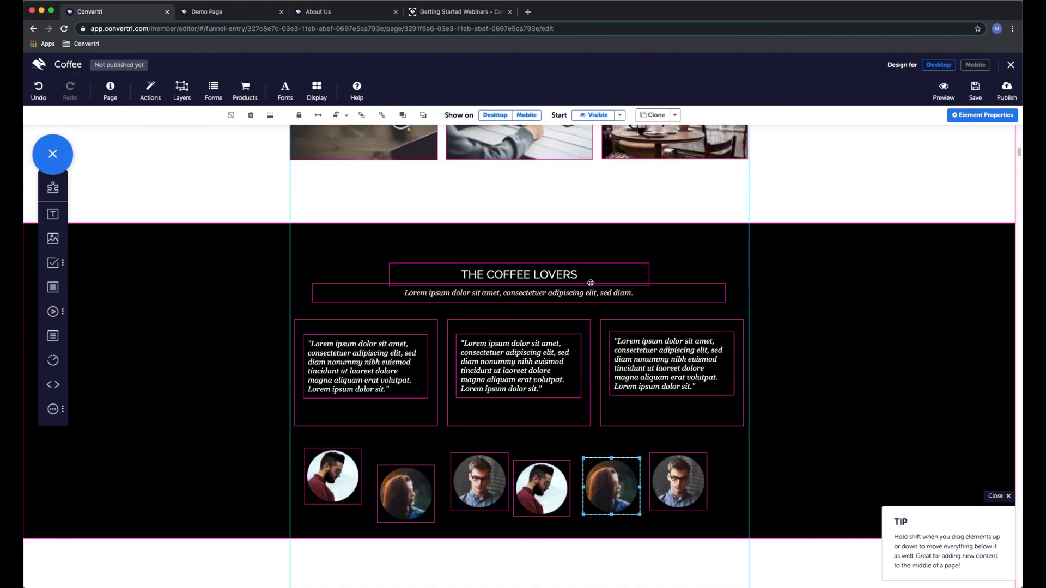
{"action": "scroll", "coordinate": [591, 283], "scroll_direction": "up", "scroll_amount": 10}
{"action": "scroll", "coordinate": [591, 283], "scroll_direction": "up", "scroll_amount": 15}
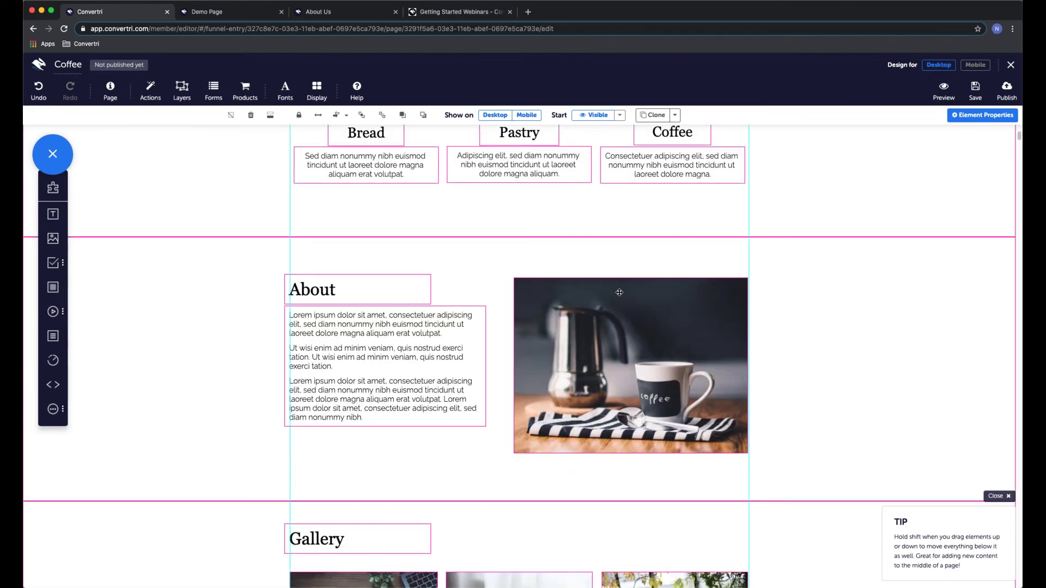
{"action": "scroll", "coordinate": [620, 292], "scroll_direction": "down", "scroll_amount": 2}
{"action": "scroll", "coordinate": [620, 293], "scroll_direction": "up", "scroll_amount": 3}
{"action": "scroll", "coordinate": [620, 293], "scroll_direction": "down", "scroll_amount": 15}
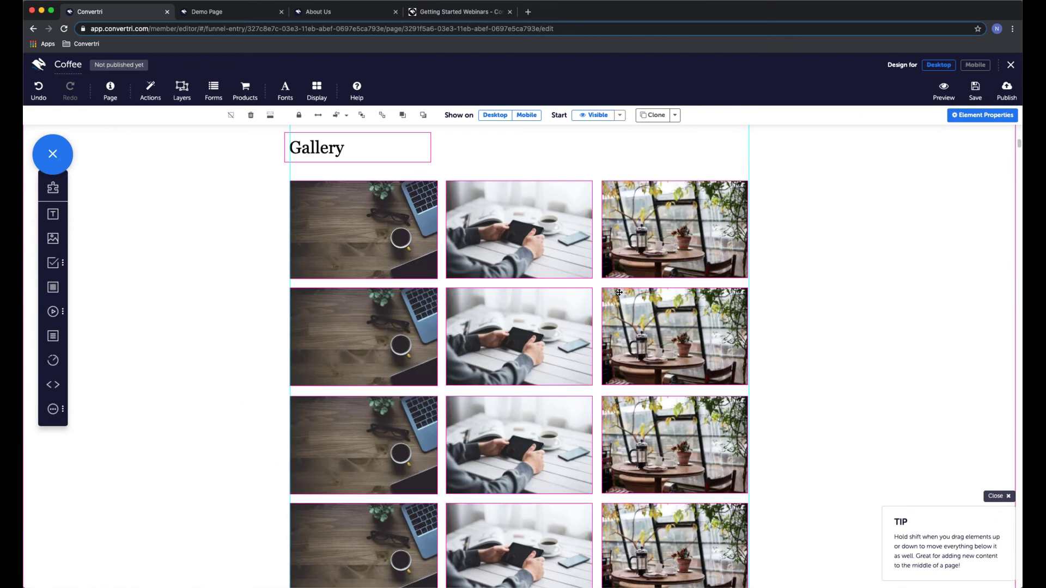
{"action": "scroll", "coordinate": [620, 293], "scroll_direction": "down", "scroll_amount": 3}
Try moving the black testimonial panel down together with everything it contains
{"action": "left_click", "coordinate": [207, 284]}
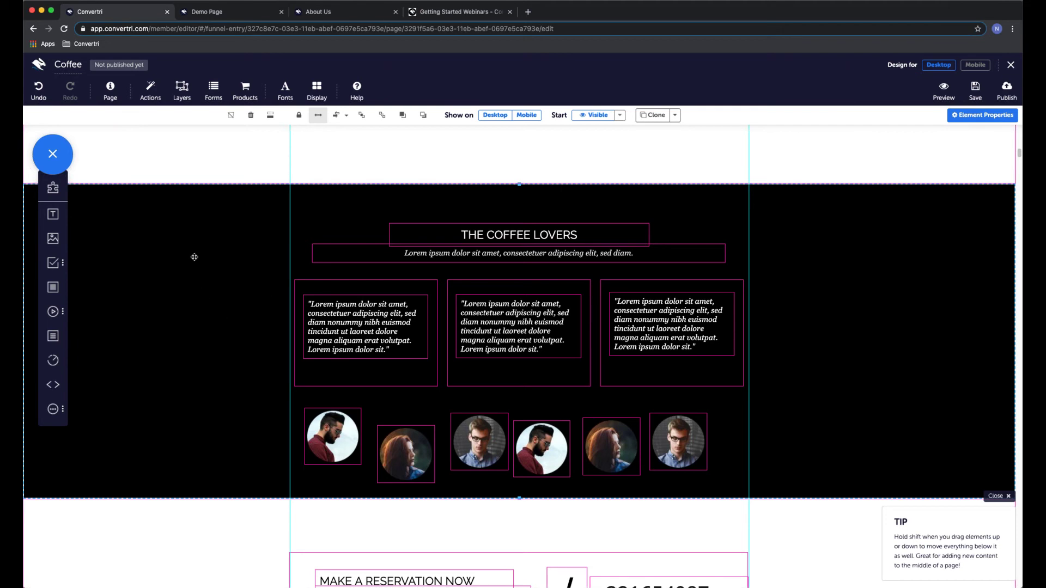
{"action": "left_click_drag", "start_coordinate": [224, 274], "coordinate": [241, 294]}
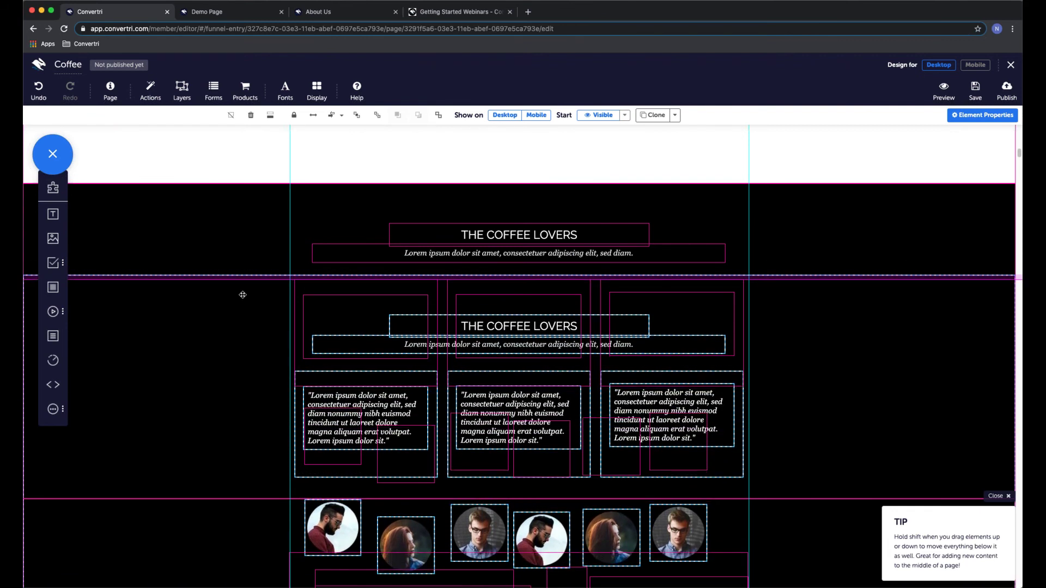
{"action": "left_click", "coordinate": [256, 120]}
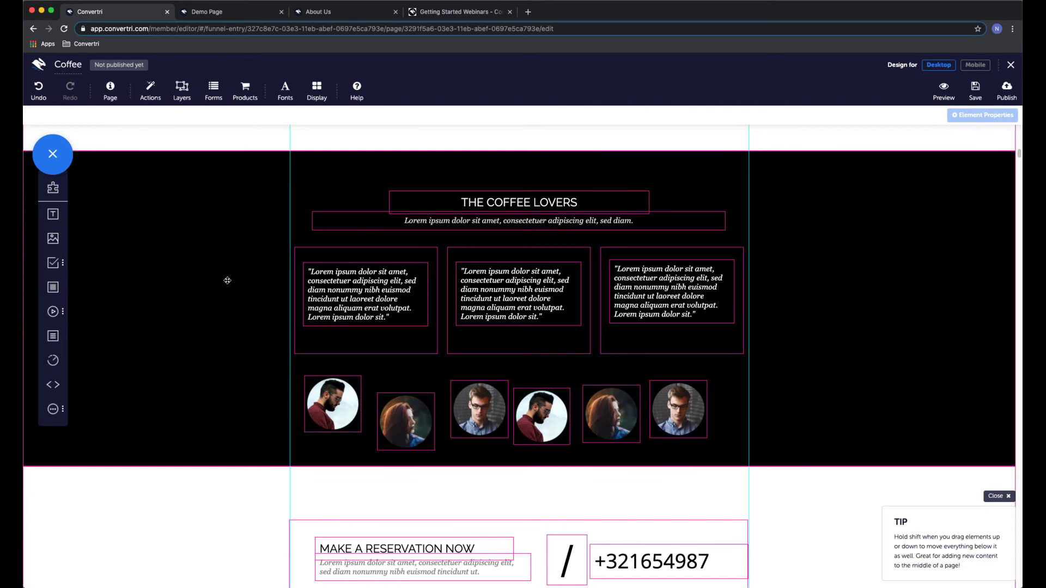
Add a panel over the six portraits, spanning the full content width and ending at the black section's lower edge
{"action": "scroll", "coordinate": [521, 351], "scroll_direction": "down", "scroll_amount": 2}
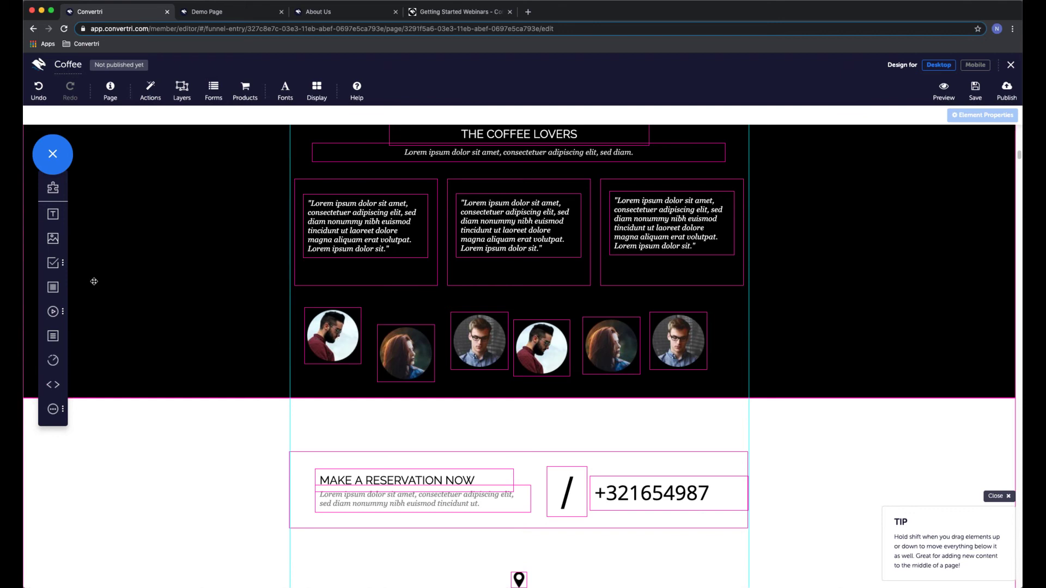
{"action": "left_click_drag", "start_coordinate": [57, 287], "coordinate": [348, 363]}
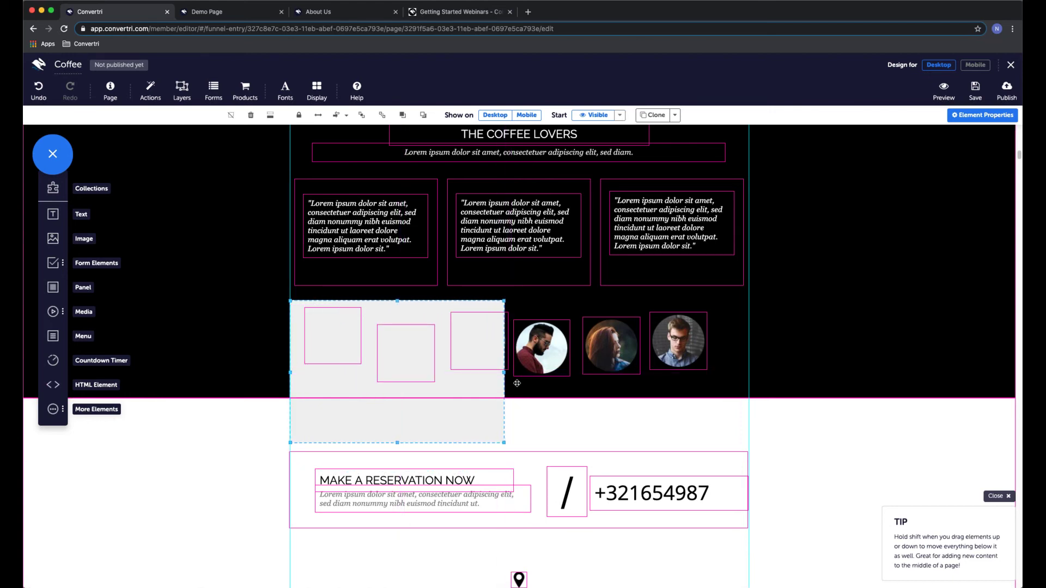
{"action": "left_click_drag", "start_coordinate": [503, 374], "coordinate": [747, 380]}
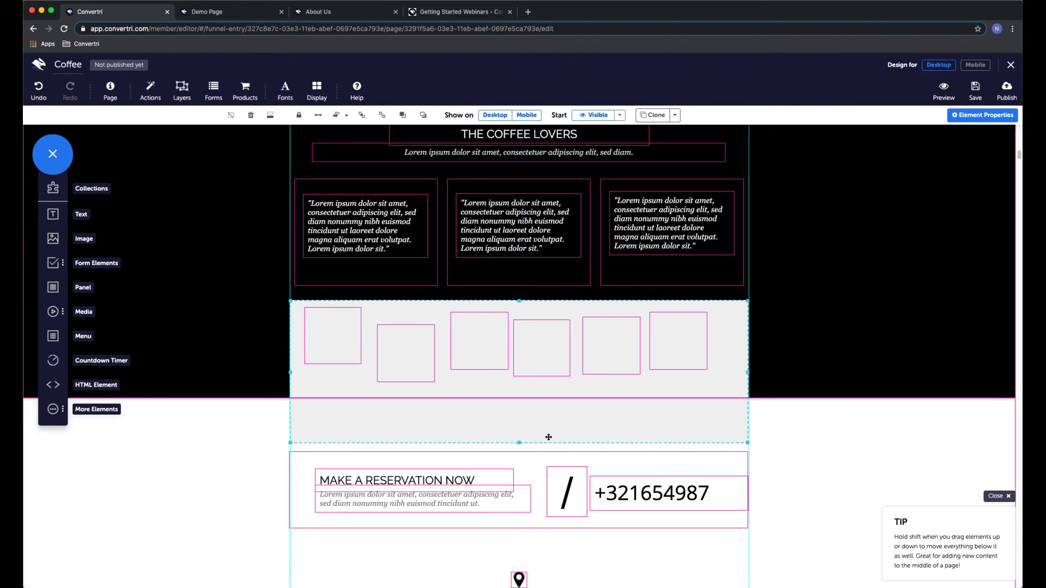
{"action": "left_click_drag", "start_coordinate": [527, 440], "coordinate": [519, 396]}
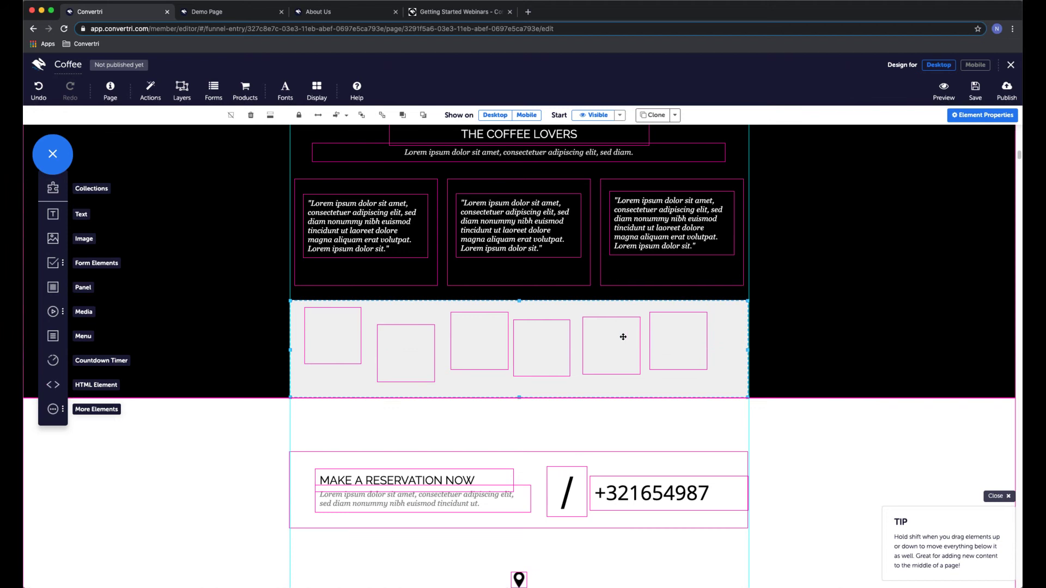
Reorder the new panel so it sits behind the six portraits but in front of the black background, and shift it slightly with its contents
{"action": "left_click", "coordinate": [384, 116]}
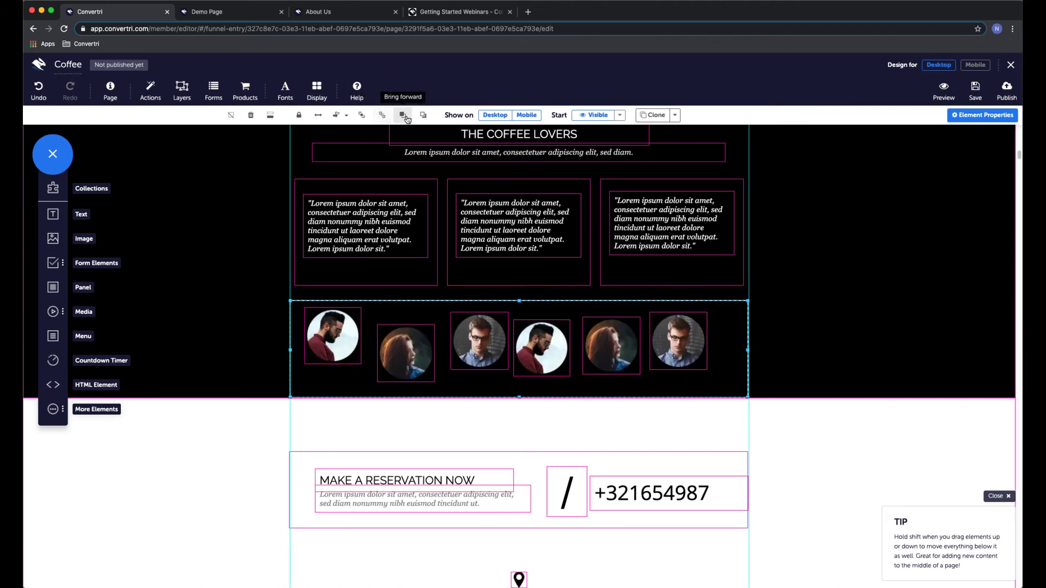
{"action": "left_click", "coordinate": [405, 120]}
{"action": "left_click", "coordinate": [406, 119]}
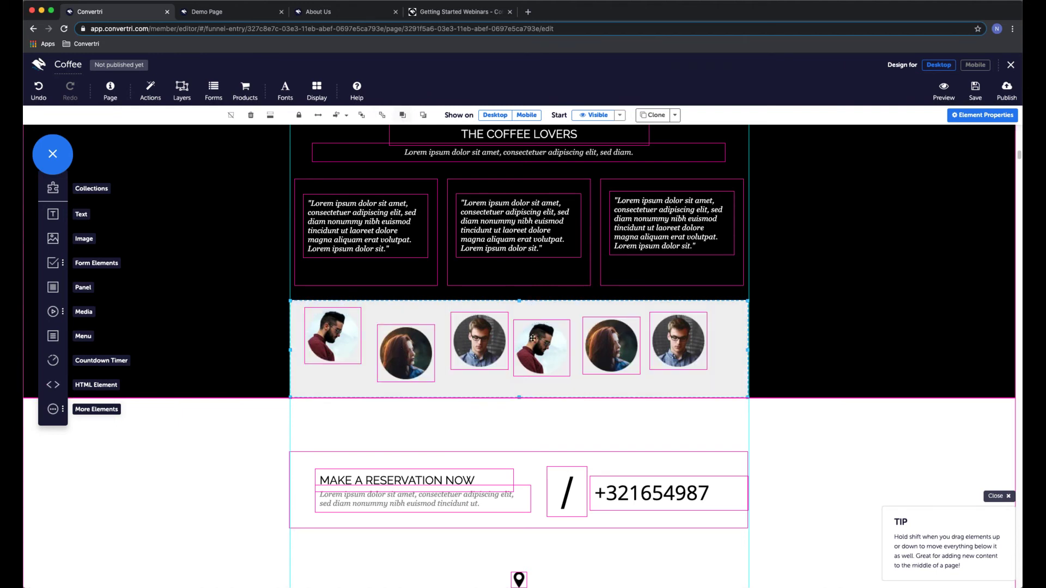
{"action": "mouse_move", "coordinate": [409, 312]}
{"action": "left_mouse_down"}
{"action": "mouse_move", "coordinate": [512, 329]}
{"action": "mouse_move", "coordinate": [346, 317]}
{"action": "mouse_move", "coordinate": [431, 319]}
{"action": "mouse_move", "coordinate": [409, 313]}
{"action": "left_mouse_up"}
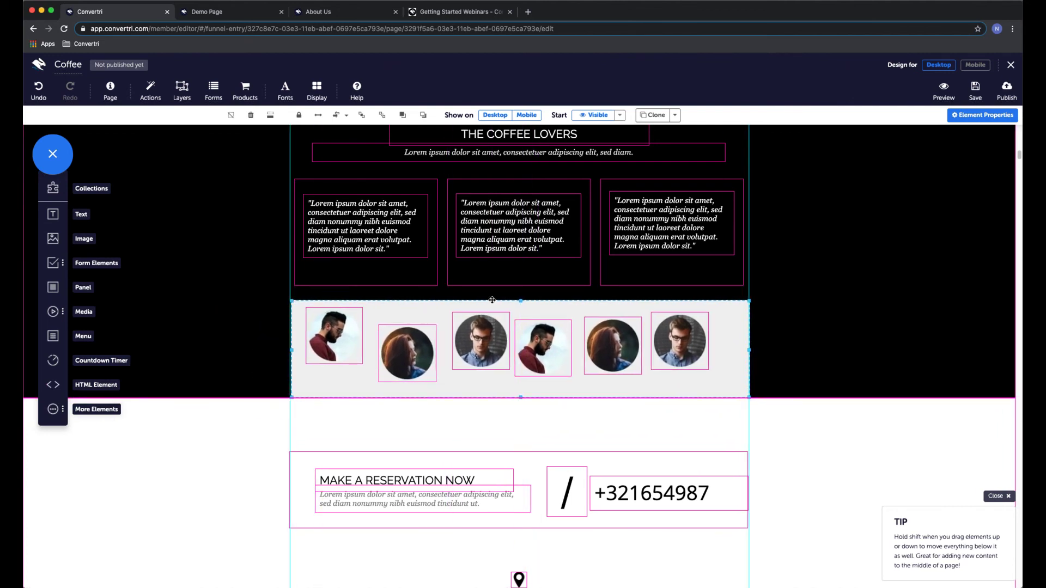
Make the portrait panel's background fill fully transparent, rgba(239, 239, 239, 0)
{"action": "left_click", "coordinate": [984, 115]}
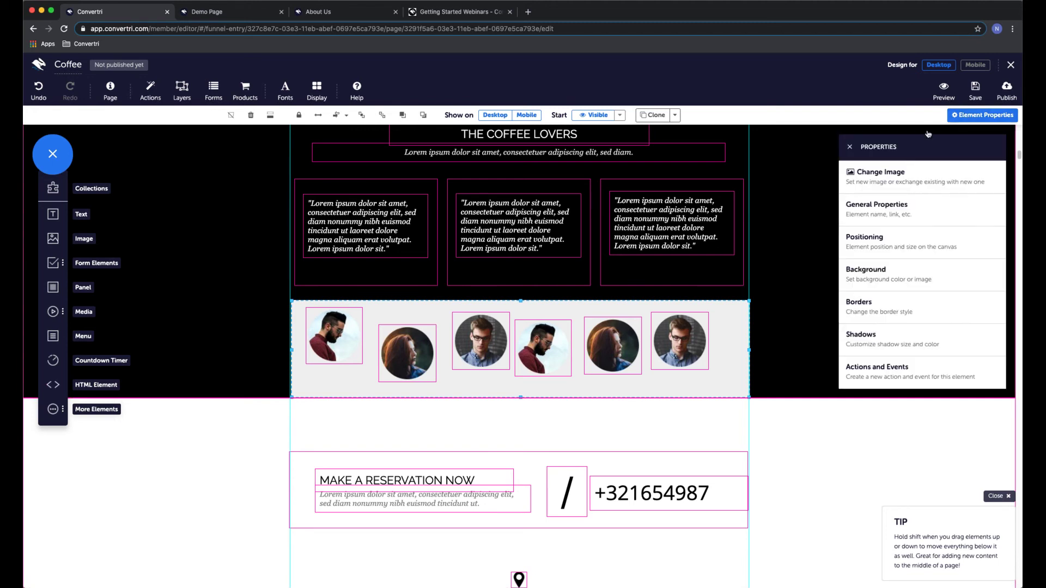
{"action": "left_click", "coordinate": [871, 268]}
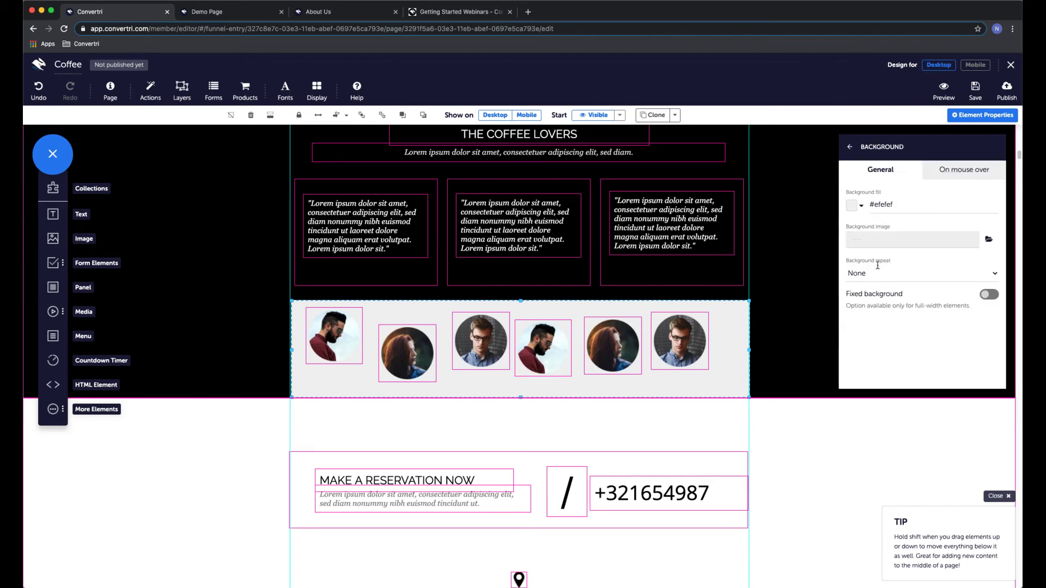
{"action": "left_click", "coordinate": [853, 206]}
{"action": "left_click_drag", "start_coordinate": [991, 141], "coordinate": [992, 283]}
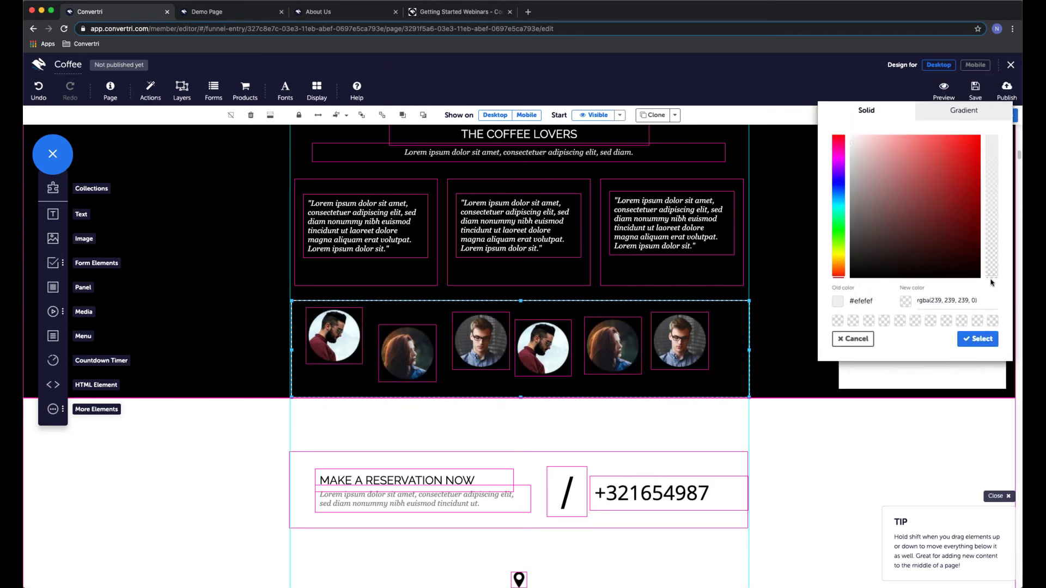
{"action": "left_click", "coordinate": [978, 340]}
{"action": "left_click", "coordinate": [850, 147]}
{"action": "left_click", "coordinate": [853, 145]}
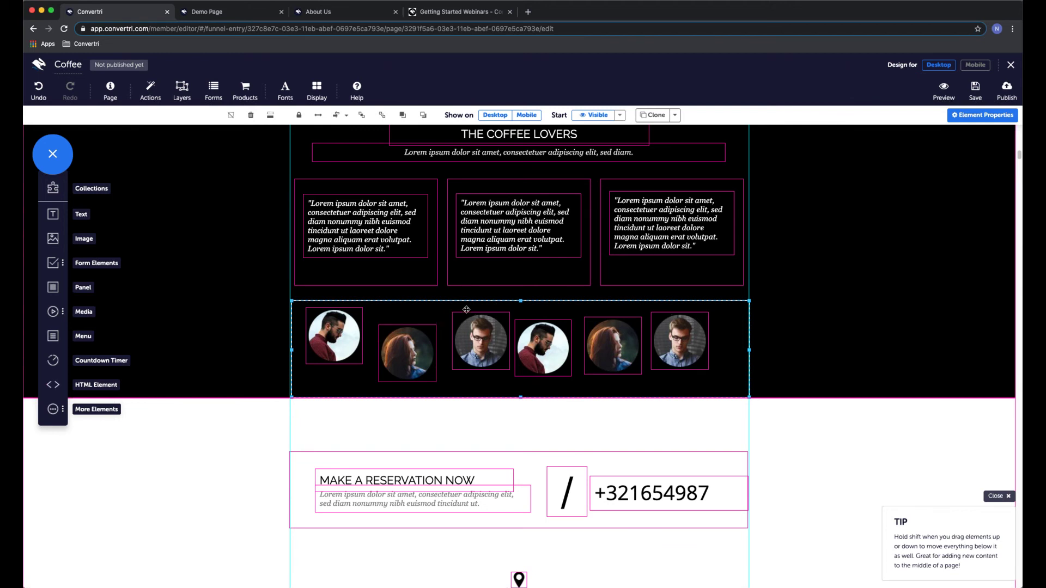
Middle-align the six portraits within their panel and space them evenly with Horizontally Contained
{"action": "left_click", "coordinate": [347, 116]}
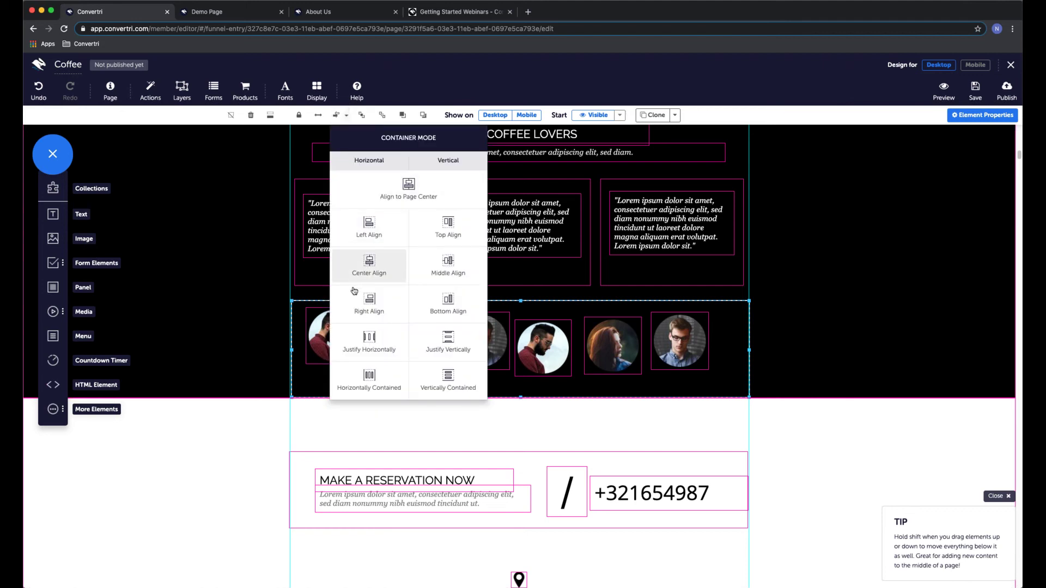
{"action": "left_click", "coordinate": [453, 270]}
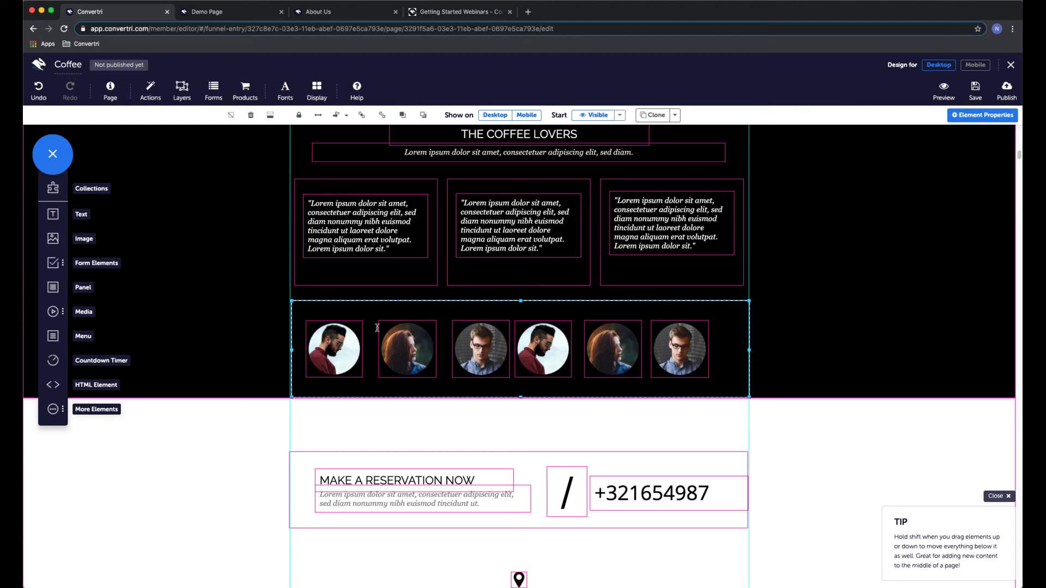
{"action": "left_click", "coordinate": [348, 117]}
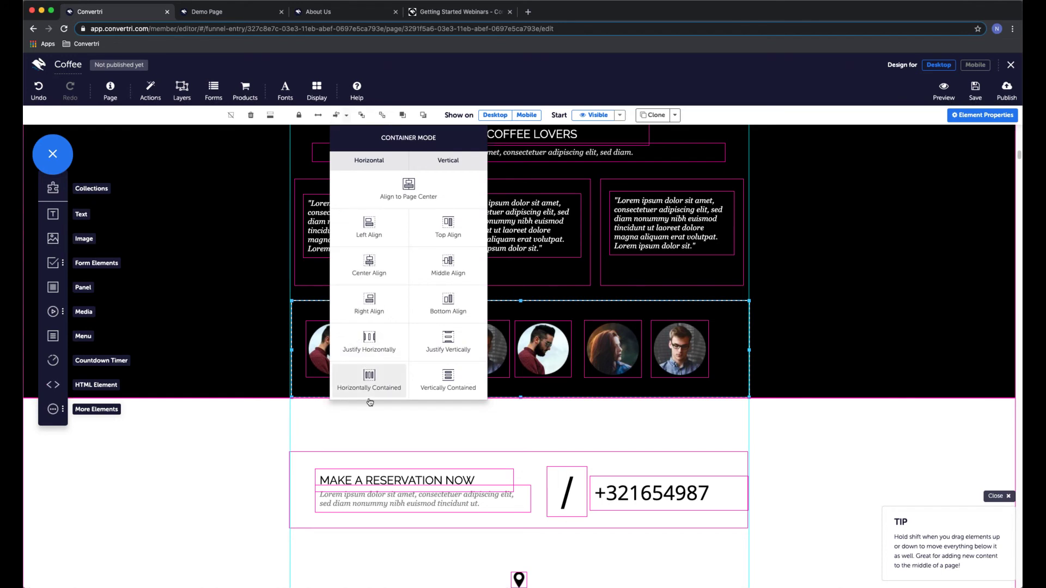
{"action": "left_click", "coordinate": [368, 376]}
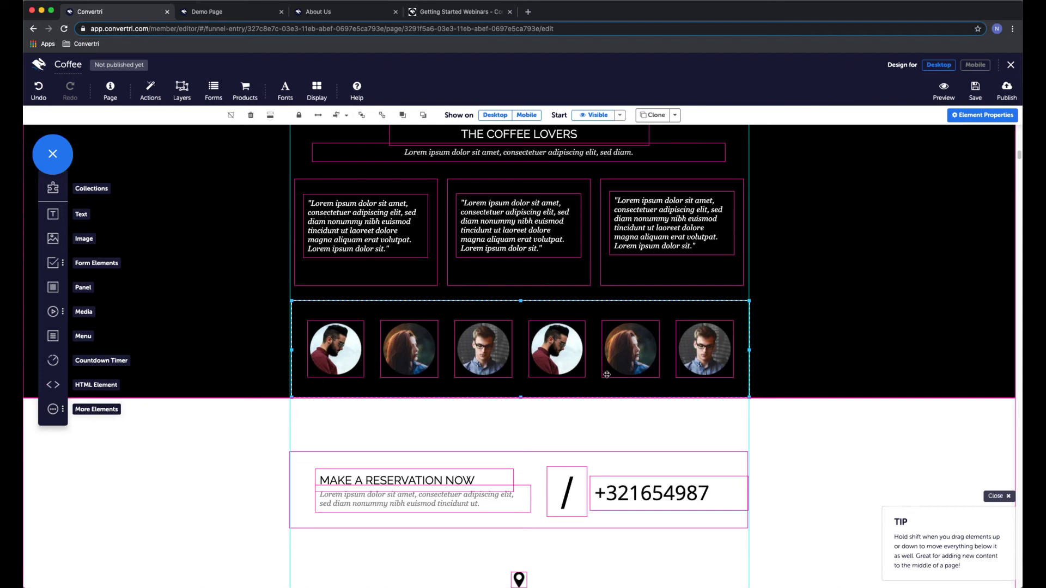
Turn off the element outlines on the canvas and check the portrait panel by selecting and deselecting it
{"action": "left_click", "coordinate": [820, 339]}
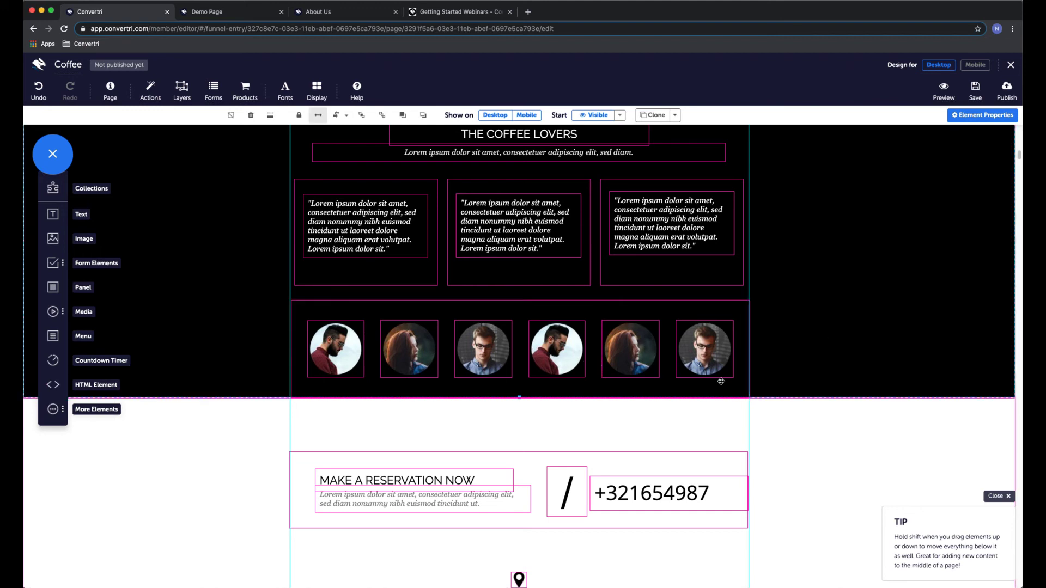
{"action": "left_click", "coordinate": [315, 91]}
{"action": "left_click", "coordinate": [410, 136]}
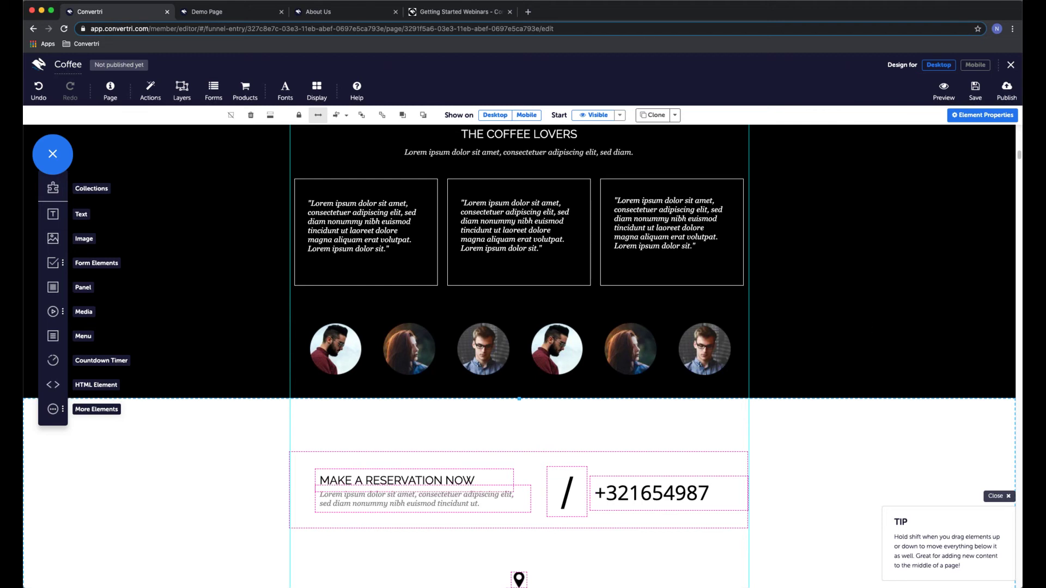
{"action": "left_click", "coordinate": [359, 387]}
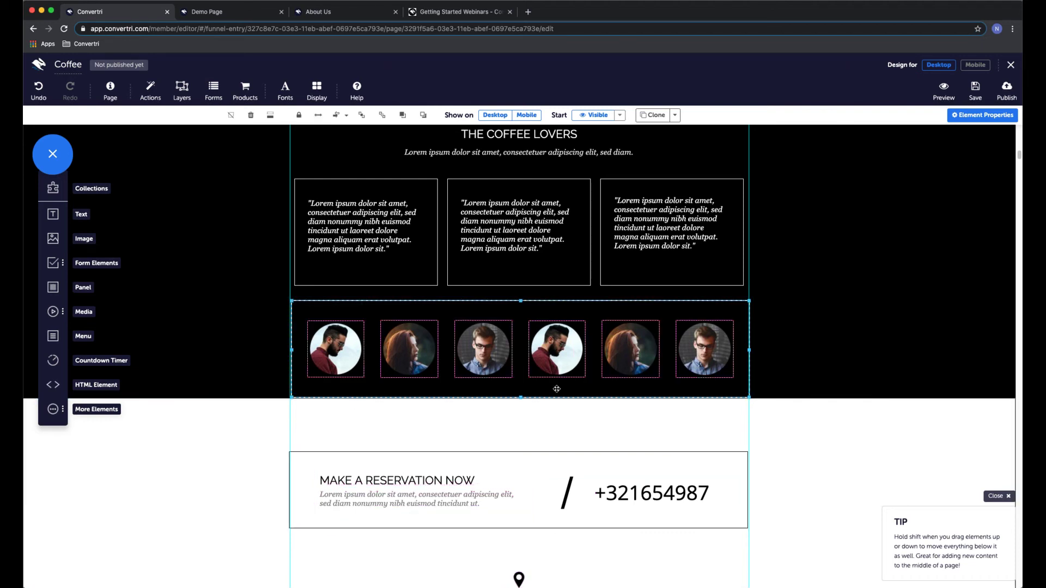
{"action": "left_click", "coordinate": [514, 410]}
Review the page without outlines from the testimonial section up through the Gallery and About to the hero section
{"action": "scroll", "coordinate": [543, 378], "scroll_direction": "up", "scroll_amount": 3}
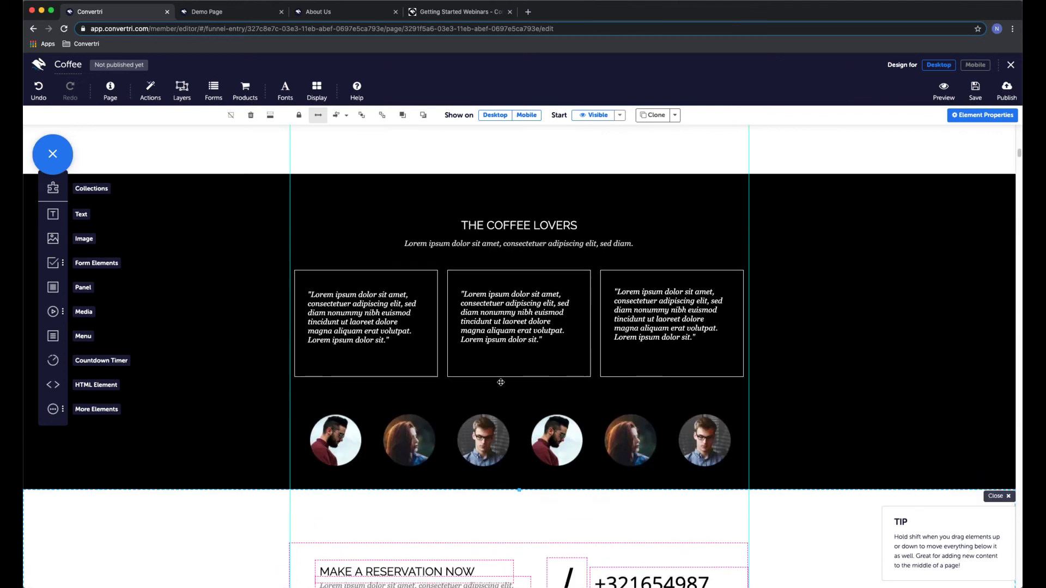
{"action": "scroll", "coordinate": [501, 383], "scroll_direction": "down", "scroll_amount": 5}
{"action": "scroll", "coordinate": [500, 382], "scroll_direction": "up", "scroll_amount": 10}
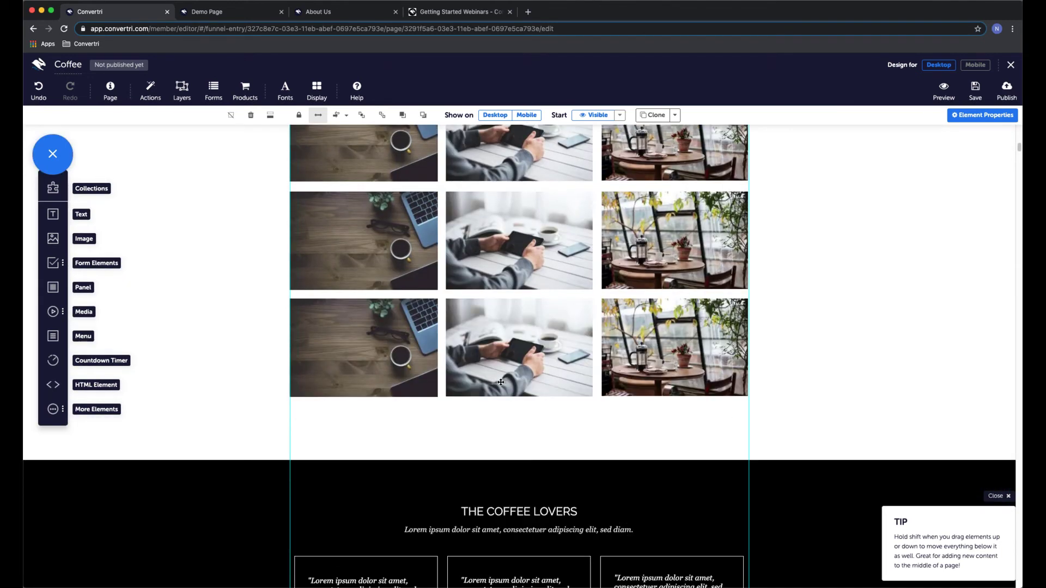
{"action": "scroll", "coordinate": [501, 383], "scroll_direction": "up", "scroll_amount": 10}
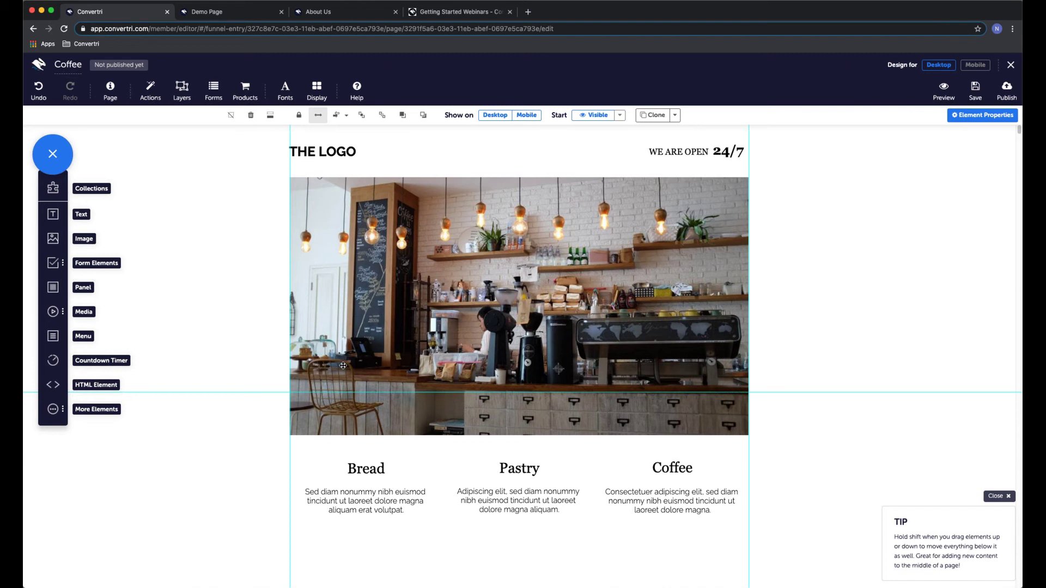
{"action": "left_click", "coordinate": [405, 154]}
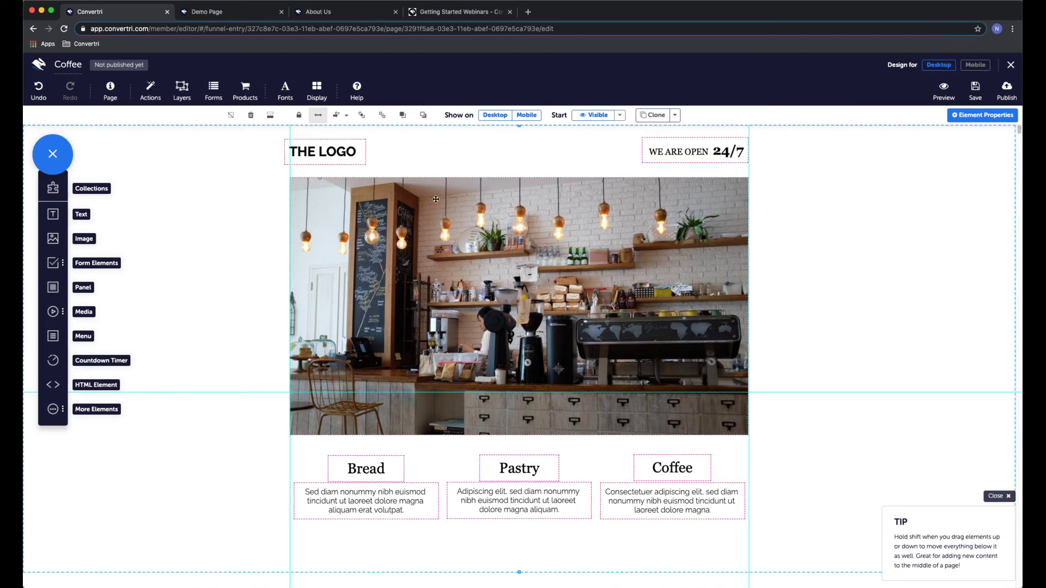
{"action": "scroll", "coordinate": [642, 213], "scroll_direction": "down", "scroll_amount": 5}
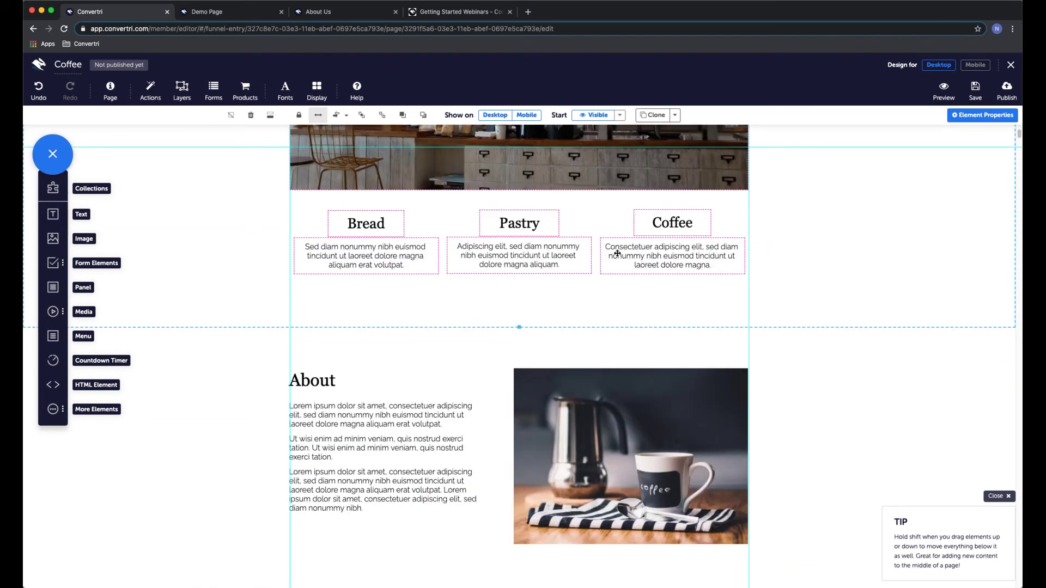
{"action": "scroll", "coordinate": [451, 299], "scroll_direction": "up", "scroll_amount": 4}
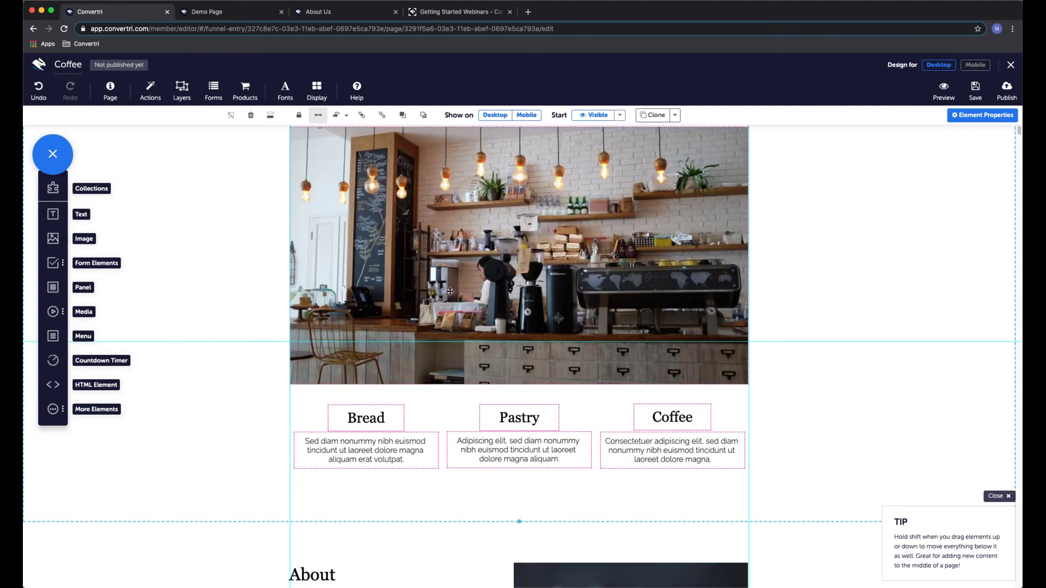
{"action": "scroll", "coordinate": [450, 291], "scroll_direction": "up", "scroll_amount": 1}
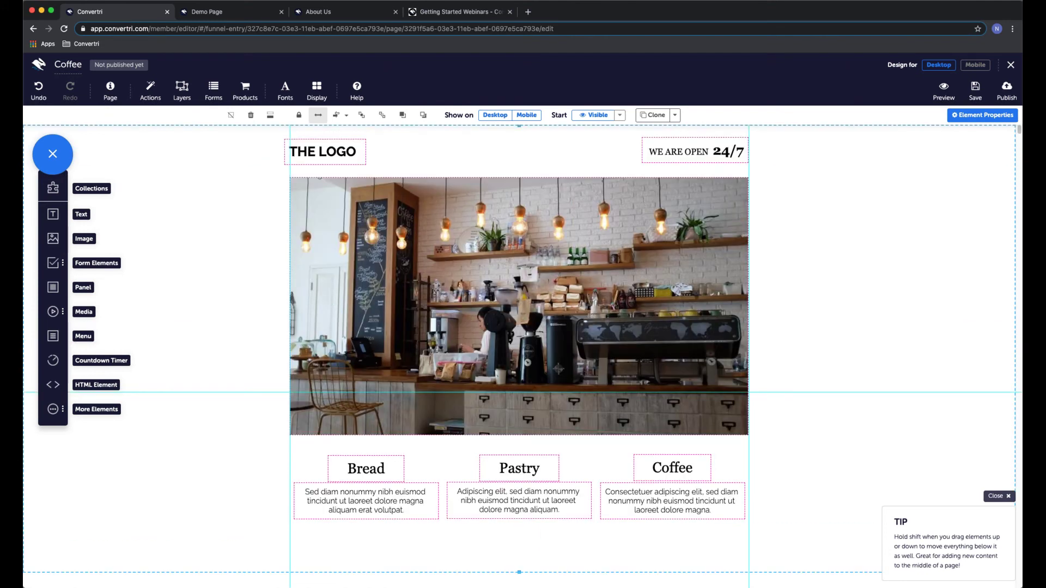
Switch to the mobile design and review the page from the logo to the footer, including the stacked portraits and social icons
{"action": "left_click", "coordinate": [975, 69]}
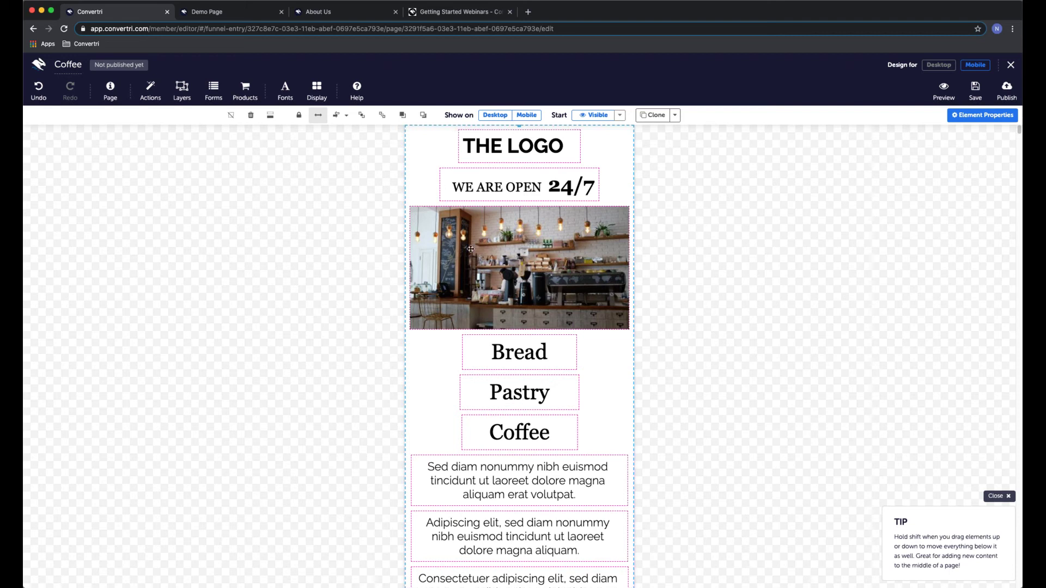
{"action": "scroll", "coordinate": [715, 300], "scroll_direction": "down", "scroll_amount": 3}
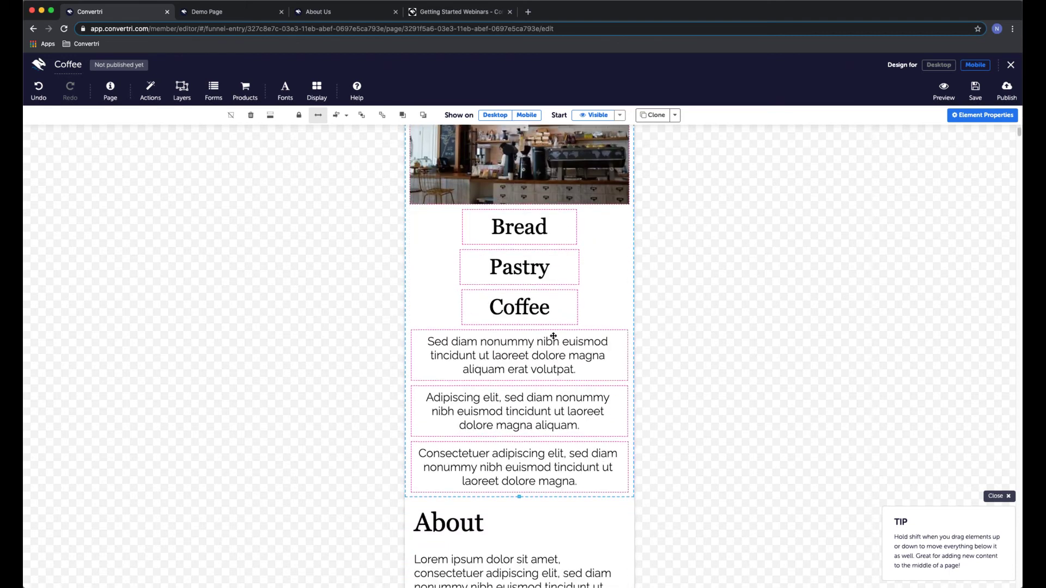
{"action": "scroll", "coordinate": [705, 325], "scroll_direction": "down", "scroll_amount": 15}
{"action": "scroll", "coordinate": [649, 305], "scroll_direction": "down", "scroll_amount": 15}
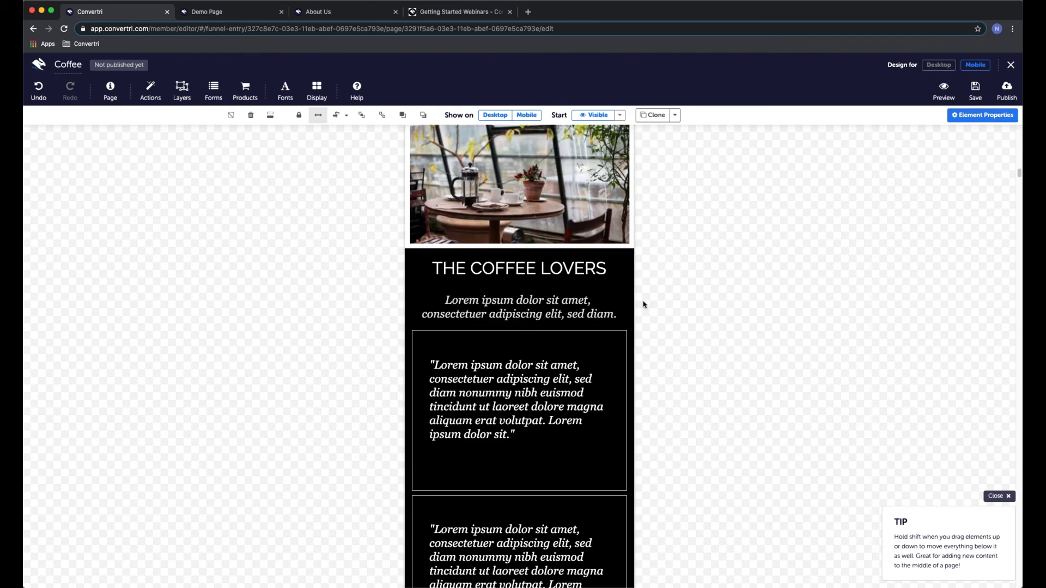
{"action": "scroll", "coordinate": [644, 304], "scroll_direction": "down", "scroll_amount": 8}
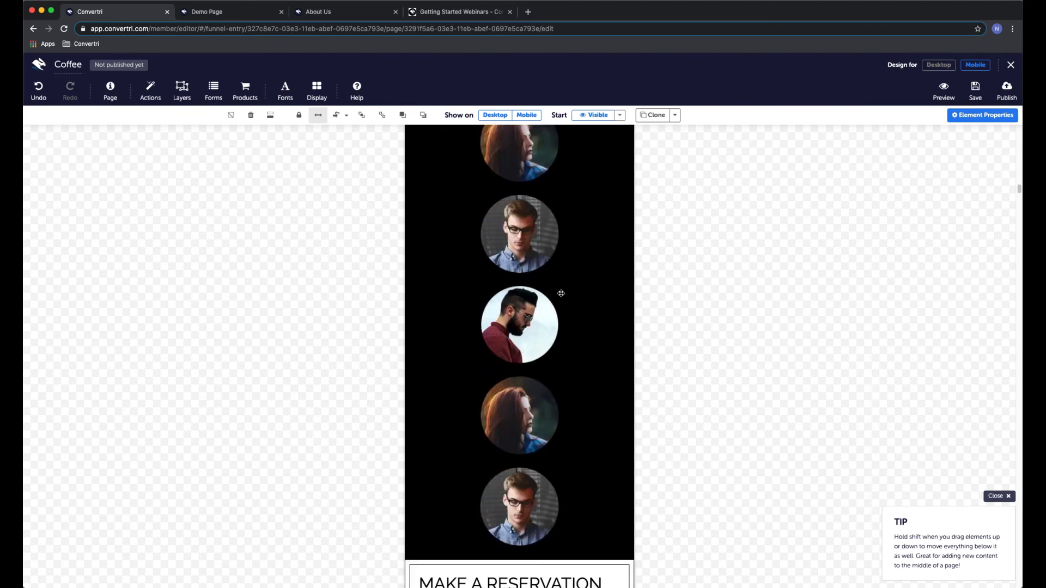
{"action": "scroll", "coordinate": [562, 290], "scroll_direction": "up", "scroll_amount": 5}
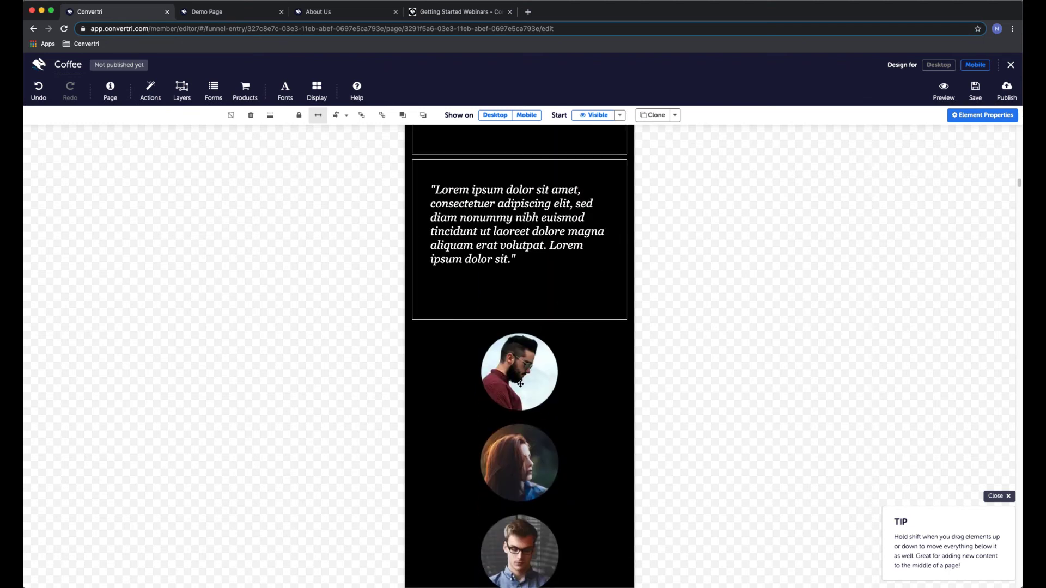
{"action": "scroll", "coordinate": [519, 376], "scroll_direction": "up", "scroll_amount": 3}
{"action": "scroll", "coordinate": [523, 305], "scroll_direction": "down", "scroll_amount": 3}
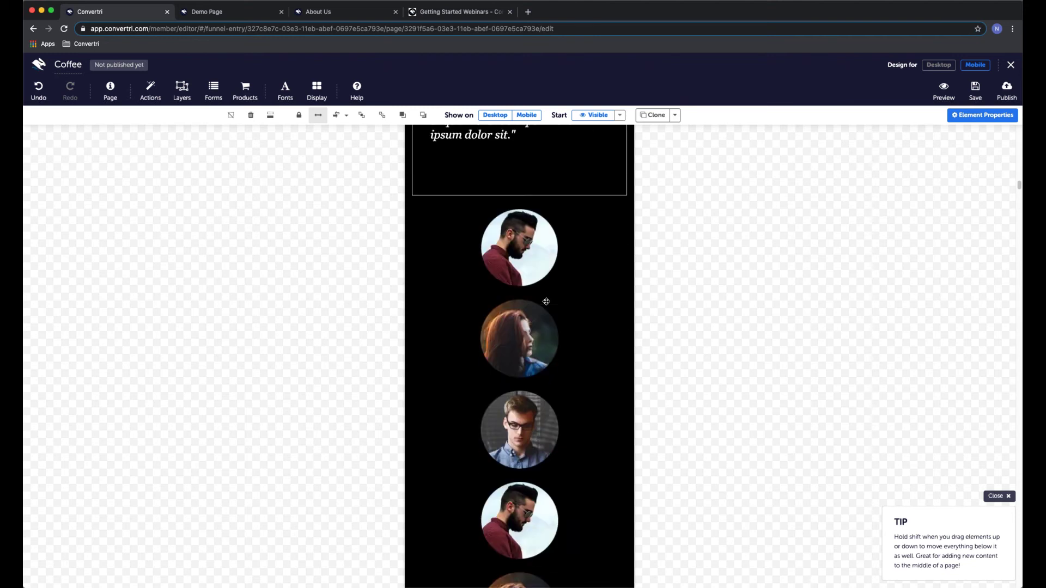
{"action": "scroll", "coordinate": [547, 301], "scroll_direction": "down", "scroll_amount": 10}
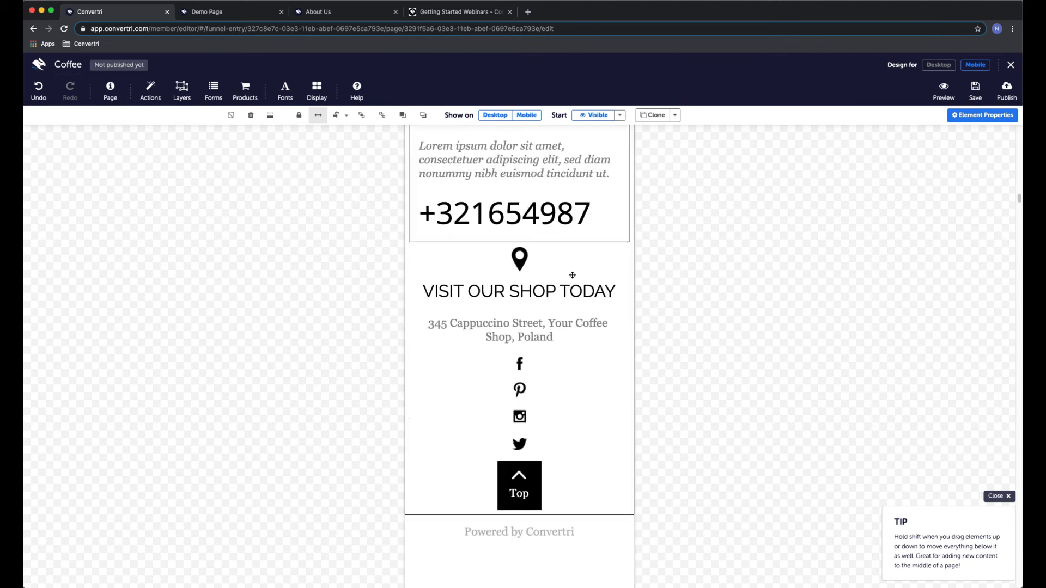
{"action": "scroll", "coordinate": [572, 275], "scroll_direction": "down", "scroll_amount": 3}
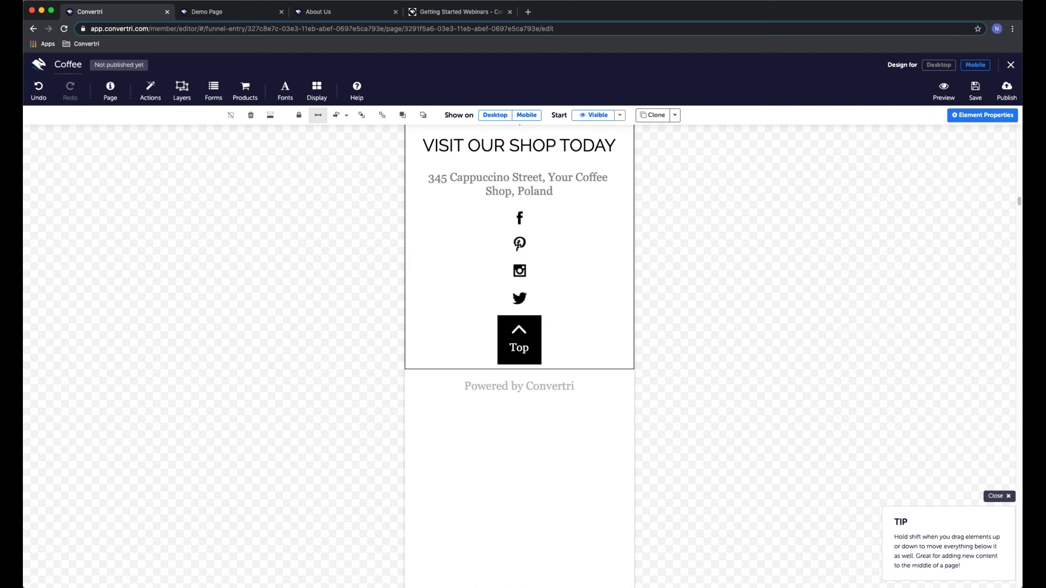
{"action": "scroll", "coordinate": [517, 235], "scroll_direction": "up", "scroll_amount": 3}
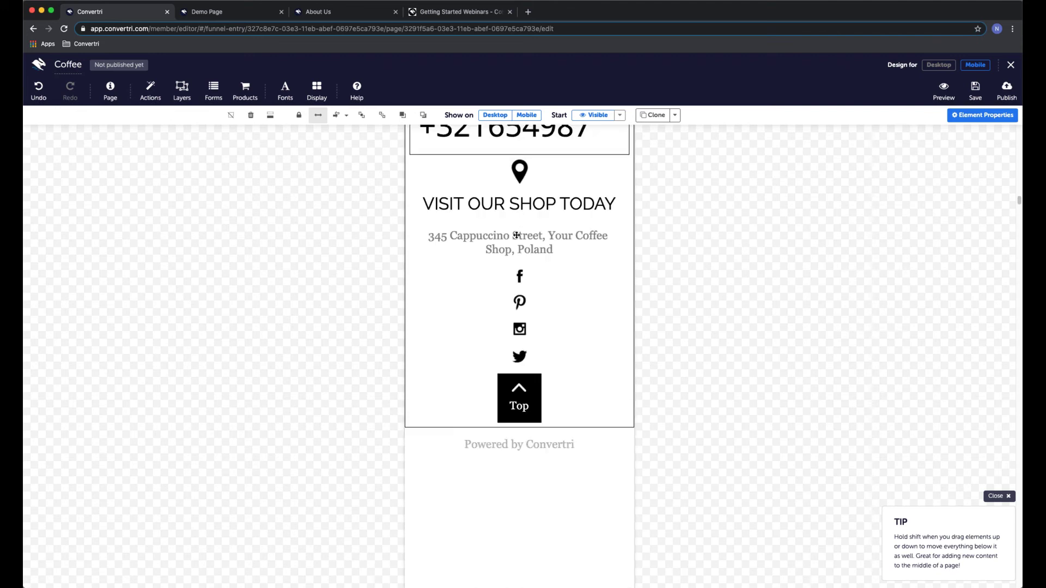
{"action": "left_click", "coordinate": [518, 344]}
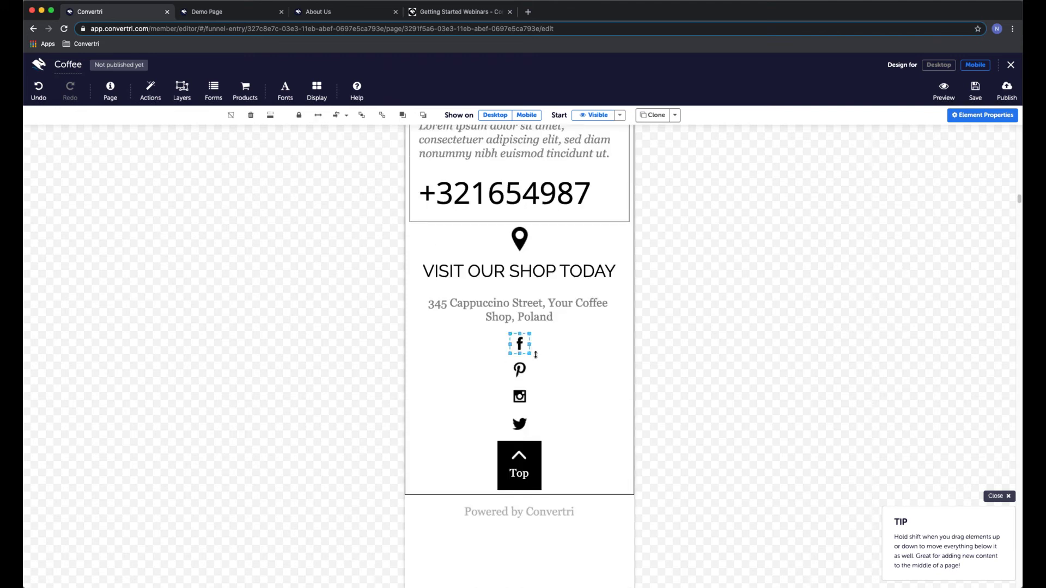
Return to the desktop design and compare the footer's social icons, the gallery and the testimonial section
{"action": "left_click", "coordinate": [938, 65]}
{"action": "scroll", "coordinate": [707, 236], "scroll_direction": "down", "scroll_amount": 20}
{"action": "scroll", "coordinate": [655, 256], "scroll_direction": "up", "scroll_amount": 3}
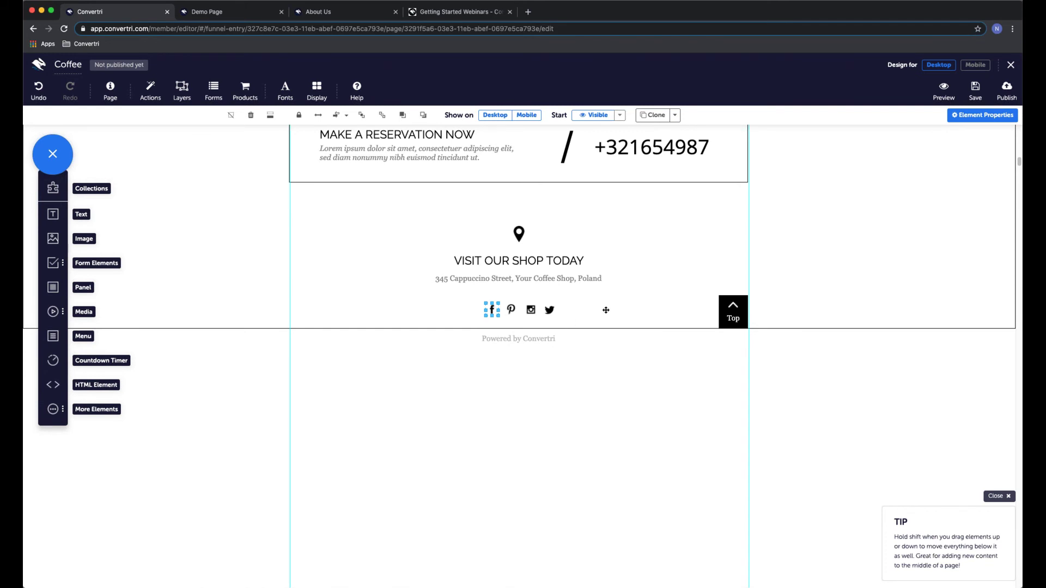
{"action": "scroll", "coordinate": [606, 310], "scroll_direction": "up", "scroll_amount": 15}
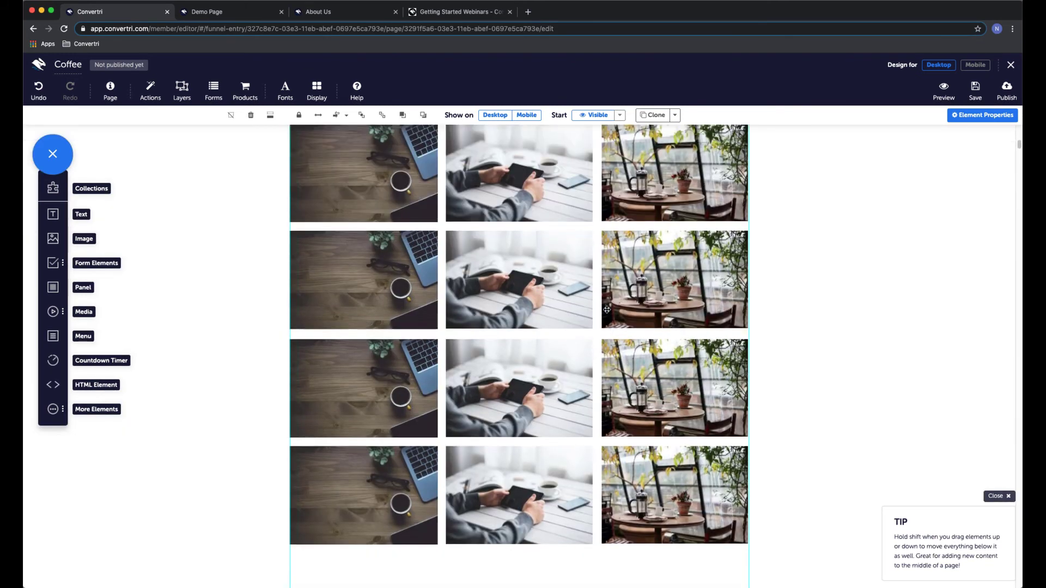
{"action": "scroll", "coordinate": [607, 310], "scroll_direction": "down", "scroll_amount": 6}
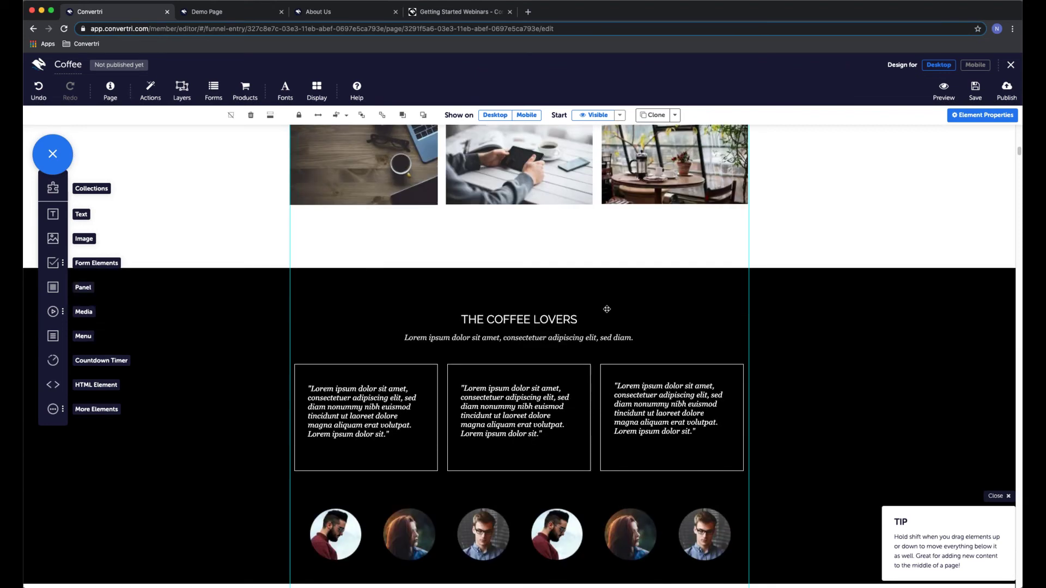
{"action": "scroll", "coordinate": [606, 309], "scroll_direction": "up", "scroll_amount": 20}
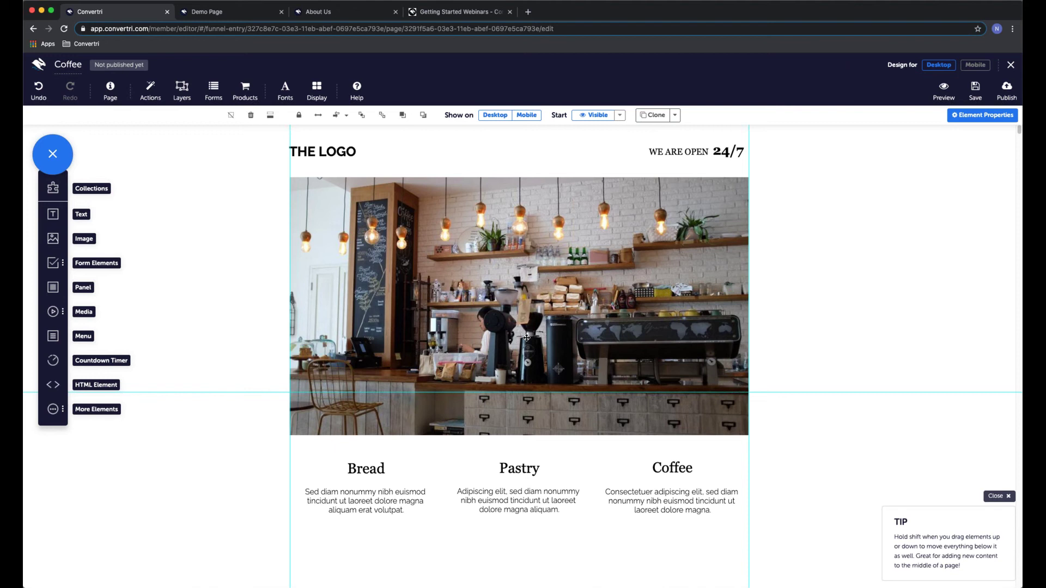
Turn the element outlines back on for the canvas
{"action": "left_click", "coordinate": [317, 90]}
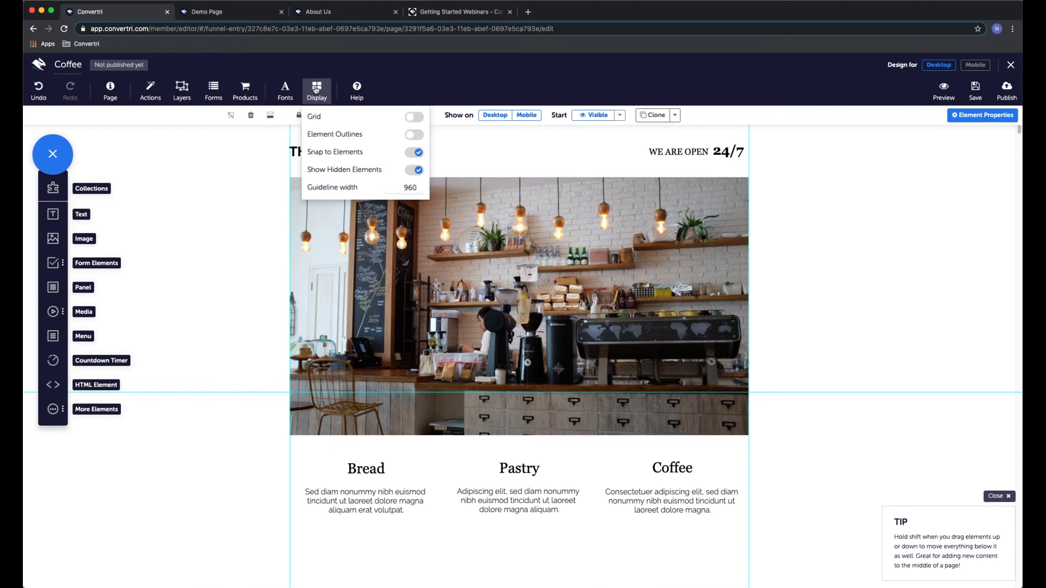
{"action": "left_click", "coordinate": [419, 135]}
{"action": "left_click", "coordinate": [327, 103]}
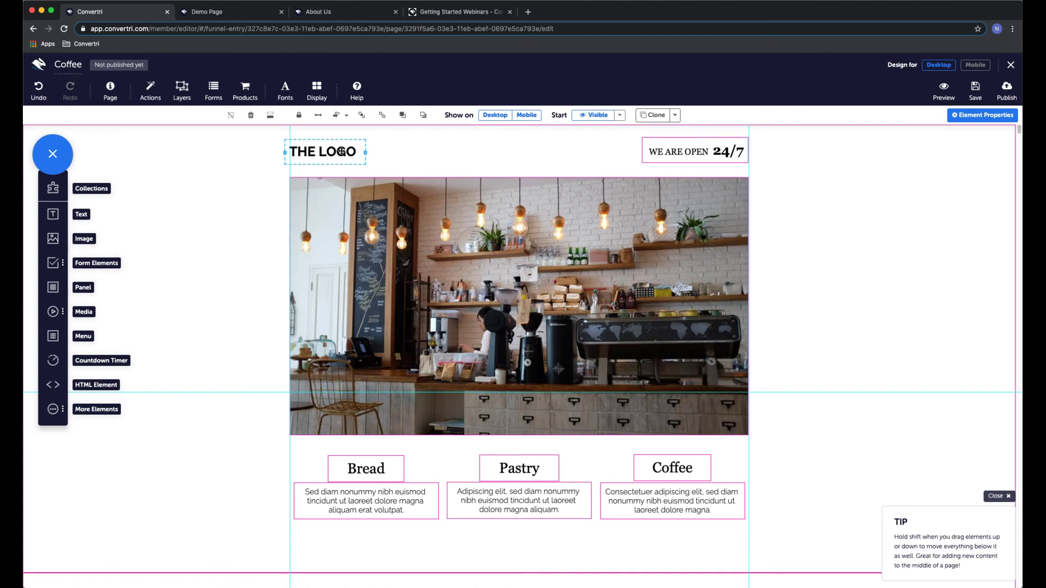
Compare the order of the logo, opening-hours text and hero image between the mobile and desktop designs
{"action": "left_click", "coordinate": [975, 64]}
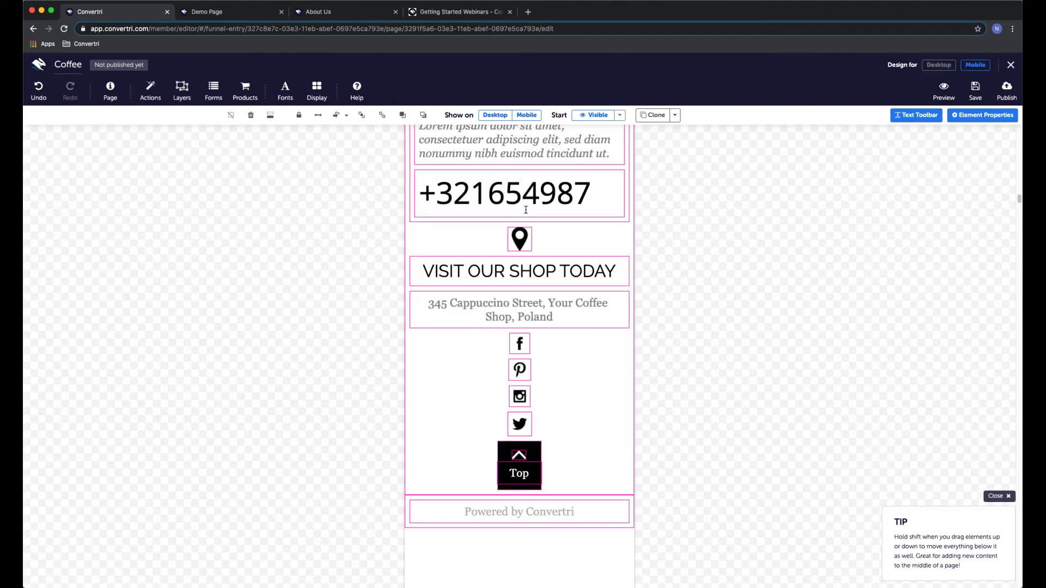
{"action": "scroll", "coordinate": [523, 210], "scroll_direction": "up", "scroll_amount": 15}
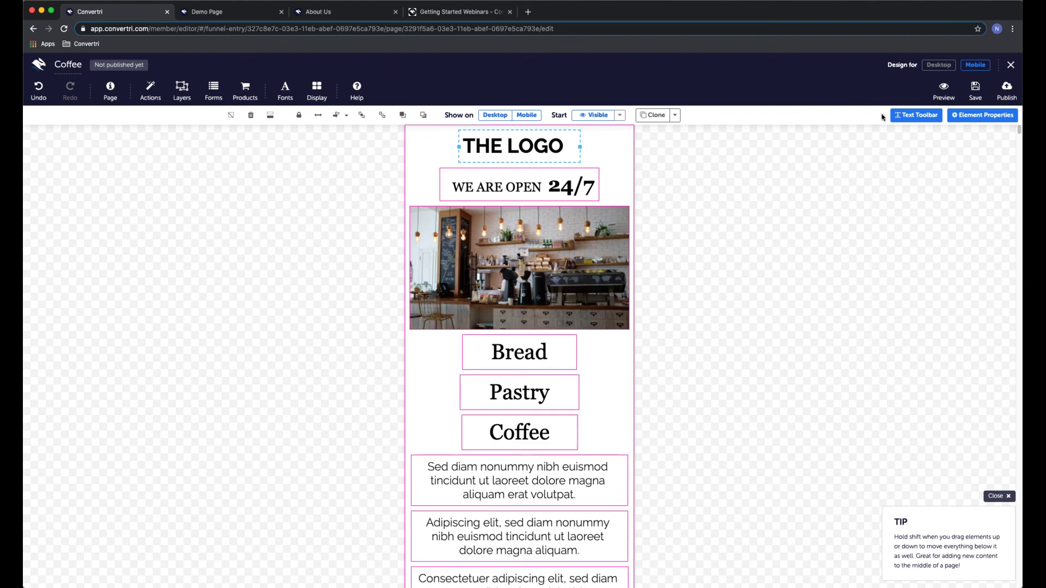
{"action": "left_click", "coordinate": [939, 64]}
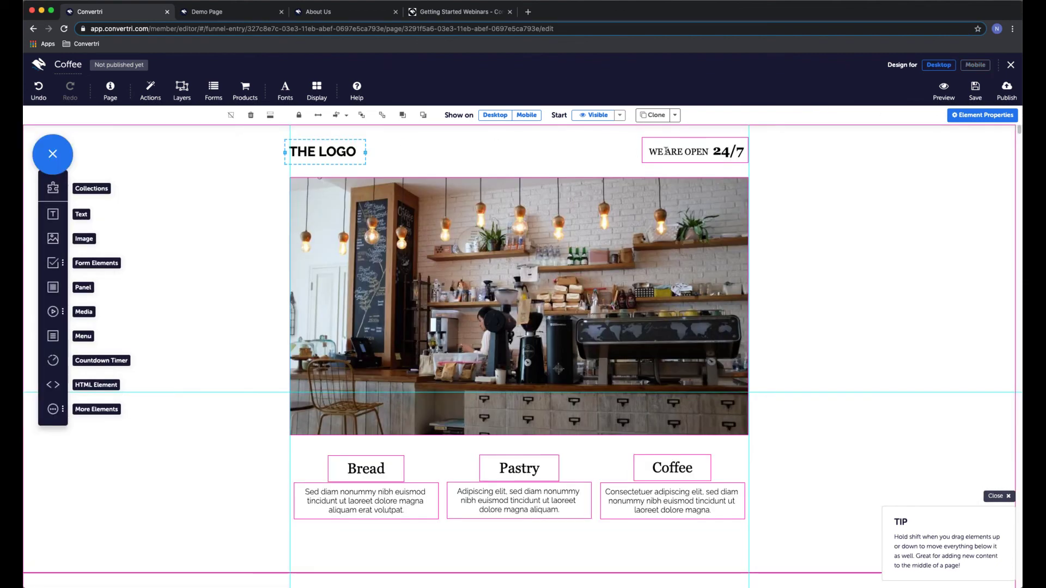
{"action": "left_click", "coordinate": [681, 144]}
{"action": "left_click", "coordinate": [452, 226]}
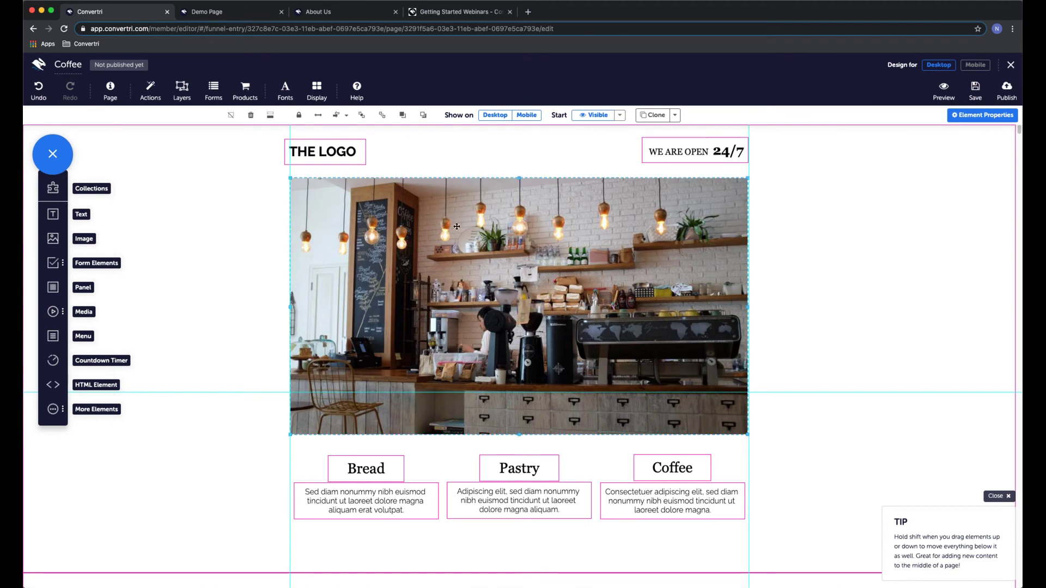
{"action": "left_click", "coordinate": [976, 65]}
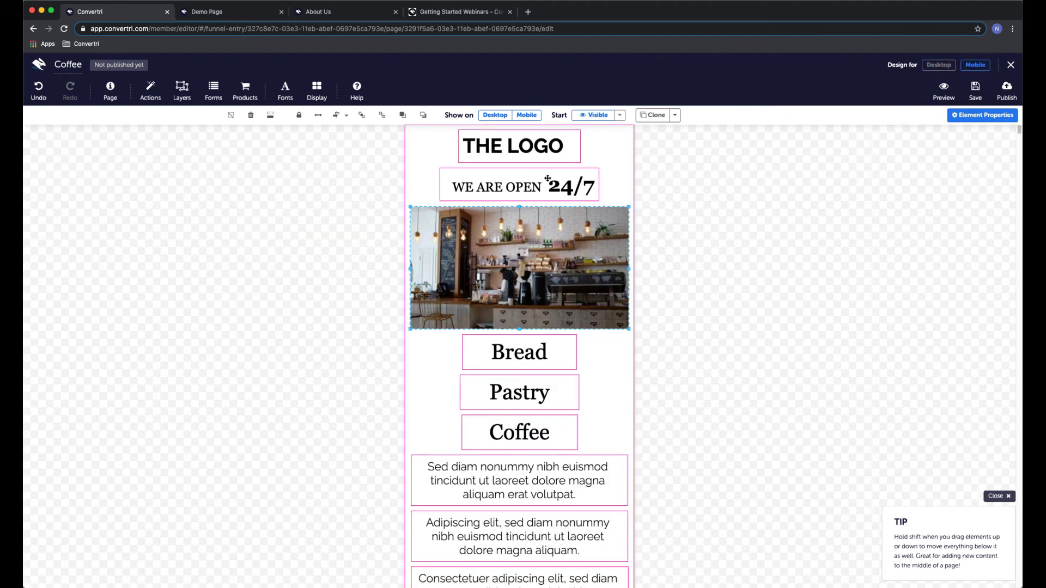
{"action": "left_click", "coordinate": [939, 65]}
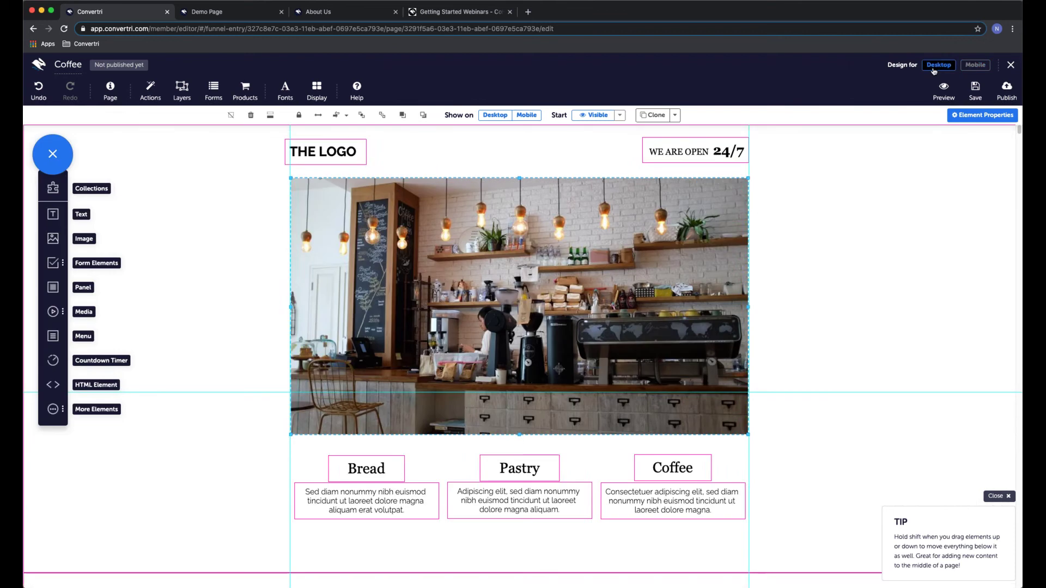
Compare how the Bread, Pastry and Coffee headings and their descriptions are ordered in the desktop and mobile designs
{"action": "scroll", "coordinate": [814, 184], "scroll_direction": "down", "scroll_amount": 5}
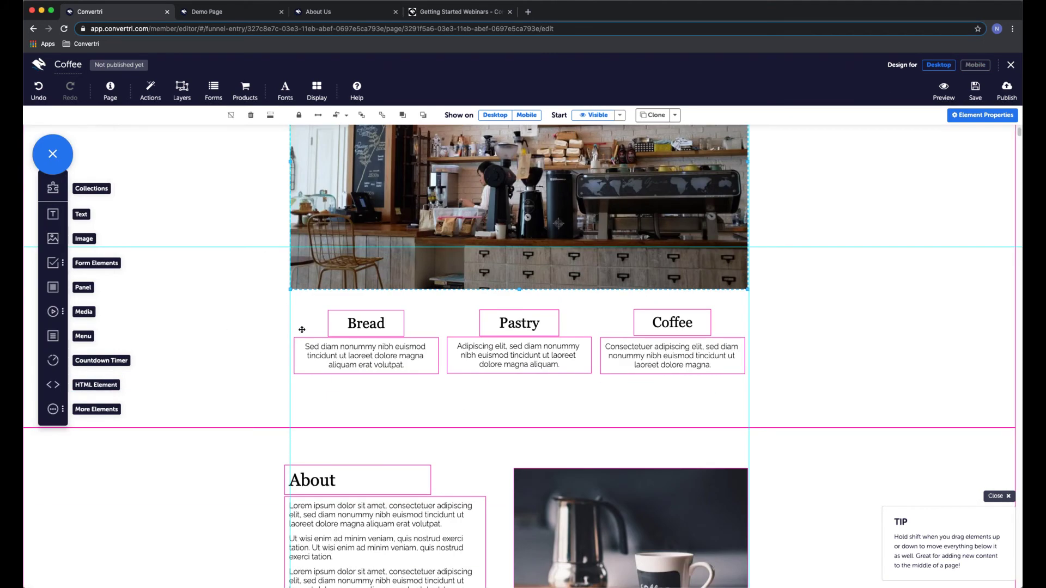
{"action": "left_click", "coordinate": [336, 316]}
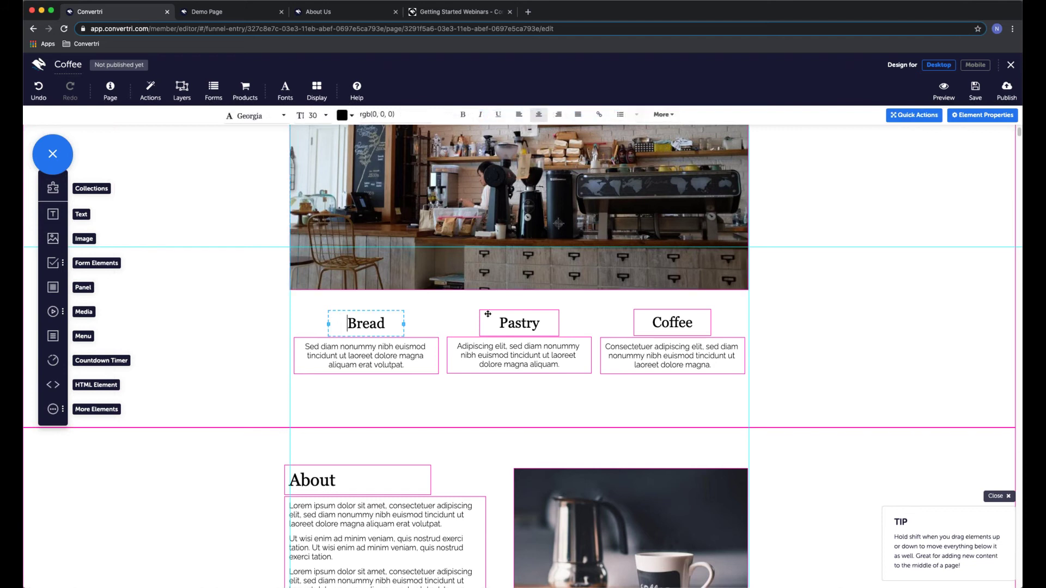
{"action": "left_click", "coordinate": [488, 314]}
{"action": "left_click", "coordinate": [635, 317]}
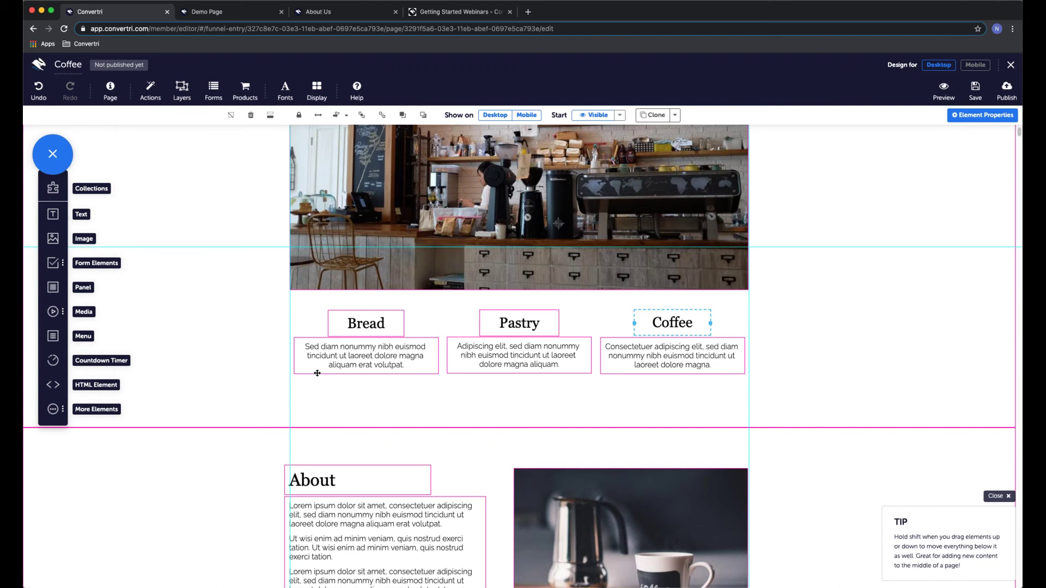
{"action": "left_click", "coordinate": [462, 364]}
{"action": "left_click", "coordinate": [624, 363]}
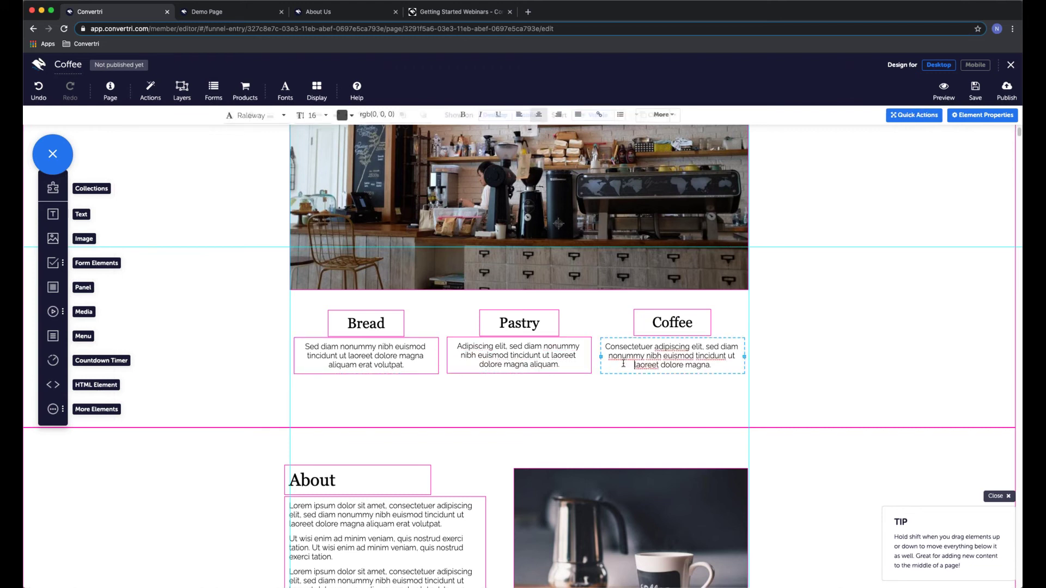
{"action": "left_click", "coordinate": [968, 66]}
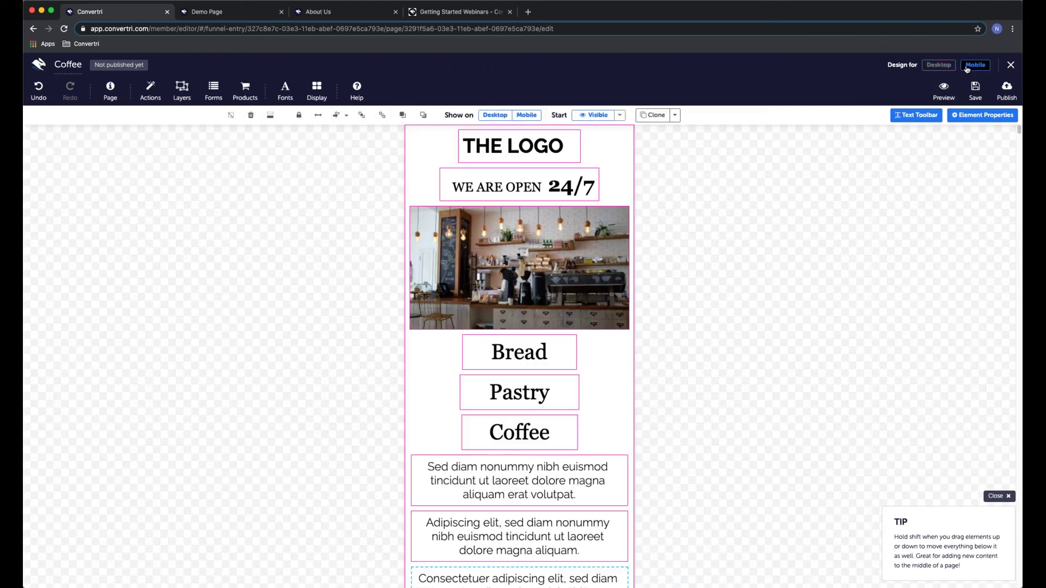
{"action": "scroll", "coordinate": [640, 298], "scroll_direction": "down", "scroll_amount": 3}
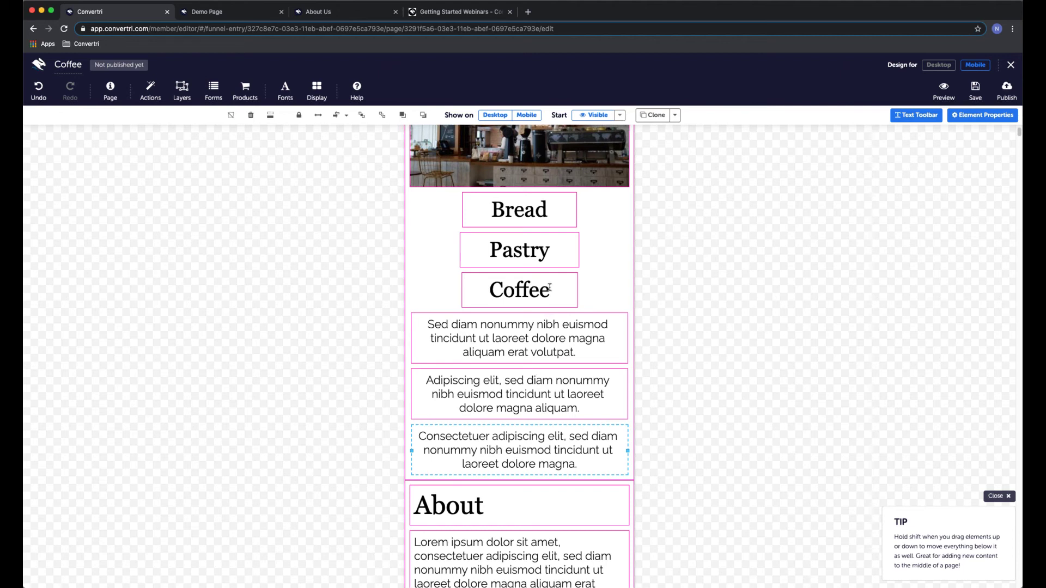
{"action": "left_click", "coordinate": [938, 65]}
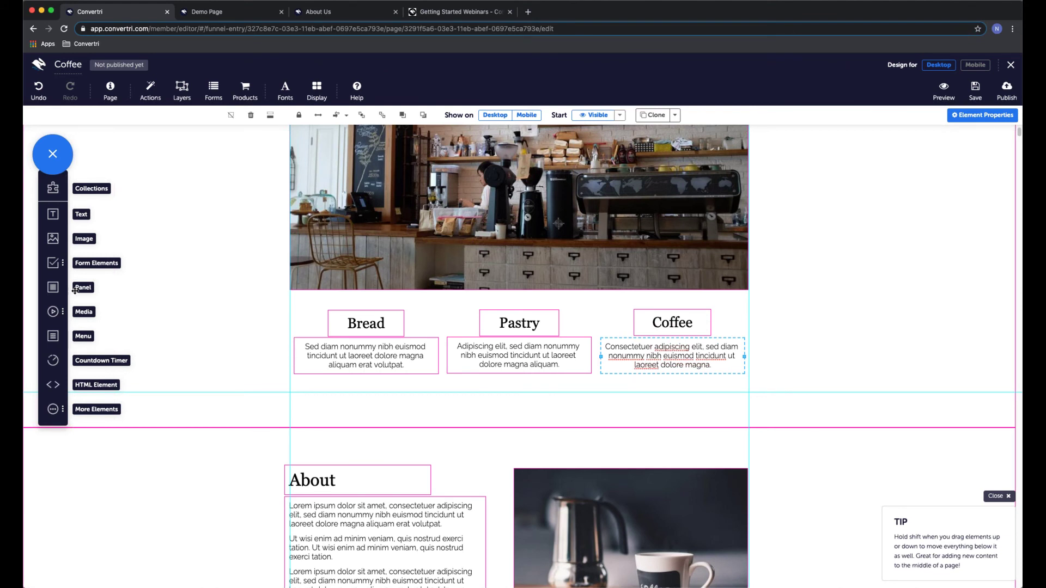
Add a panel sized to the Bread column below the hero image and send it behind the heading and description
{"action": "left_click_drag", "start_coordinate": [54, 289], "coordinate": [229, 357]}
{"action": "left_click_drag", "start_coordinate": [307, 401], "coordinate": [344, 388]}
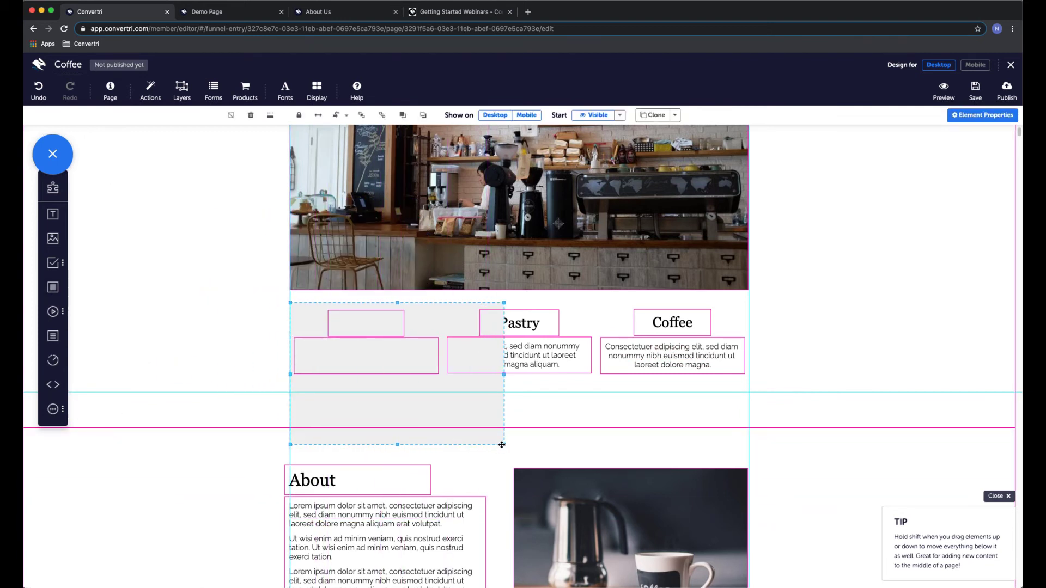
{"action": "left_click_drag", "start_coordinate": [503, 445], "coordinate": [443, 392]}
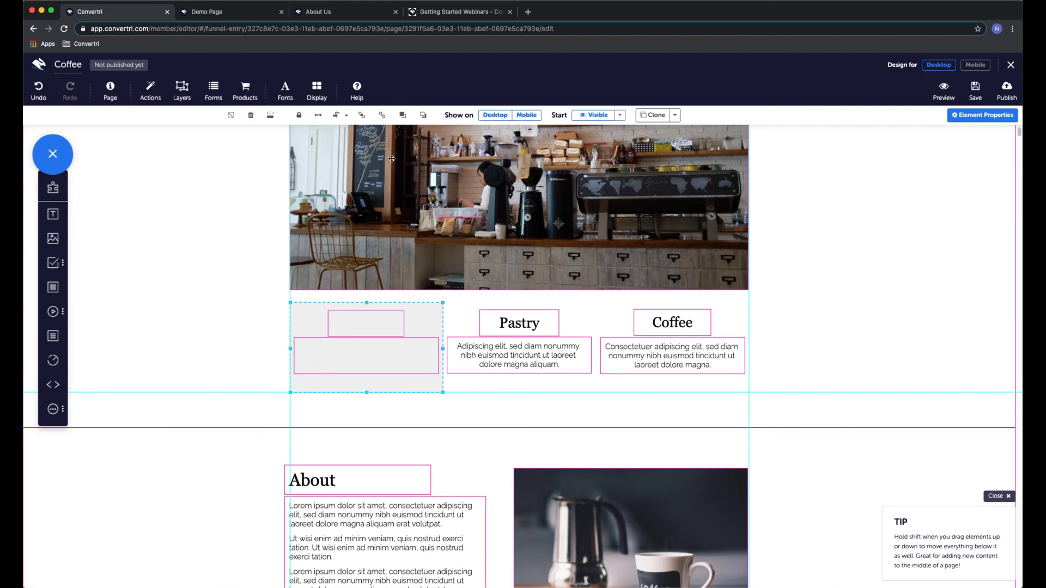
{"action": "left_click", "coordinate": [382, 115]}
{"action": "left_click", "coordinate": [403, 116]}
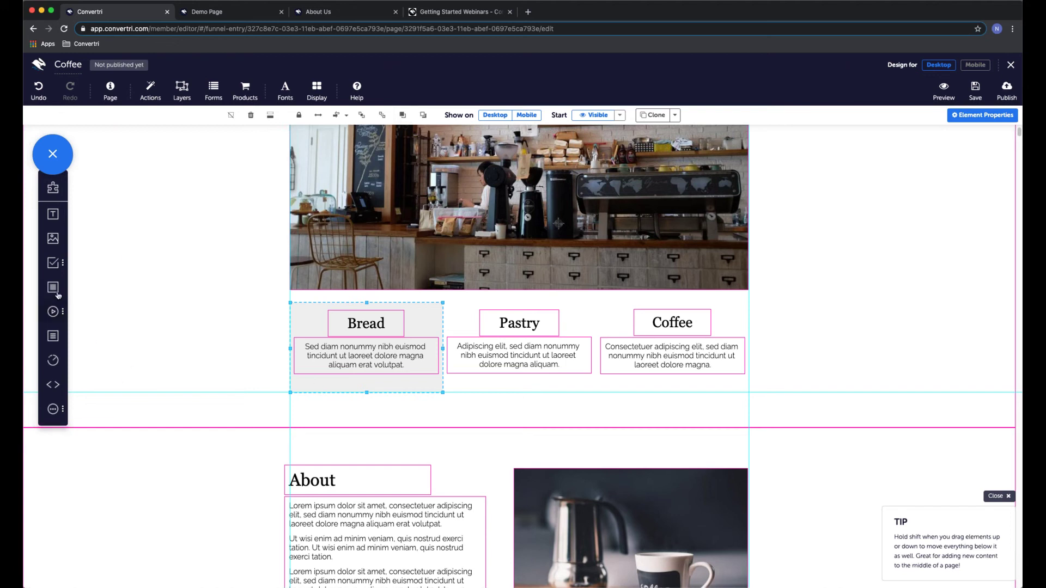
Add a panel sized to the Pastry column beside the Bread panel and place it behind the Pastry heading and description
{"action": "left_click_drag", "start_coordinate": [53, 287], "coordinate": [586, 396]}
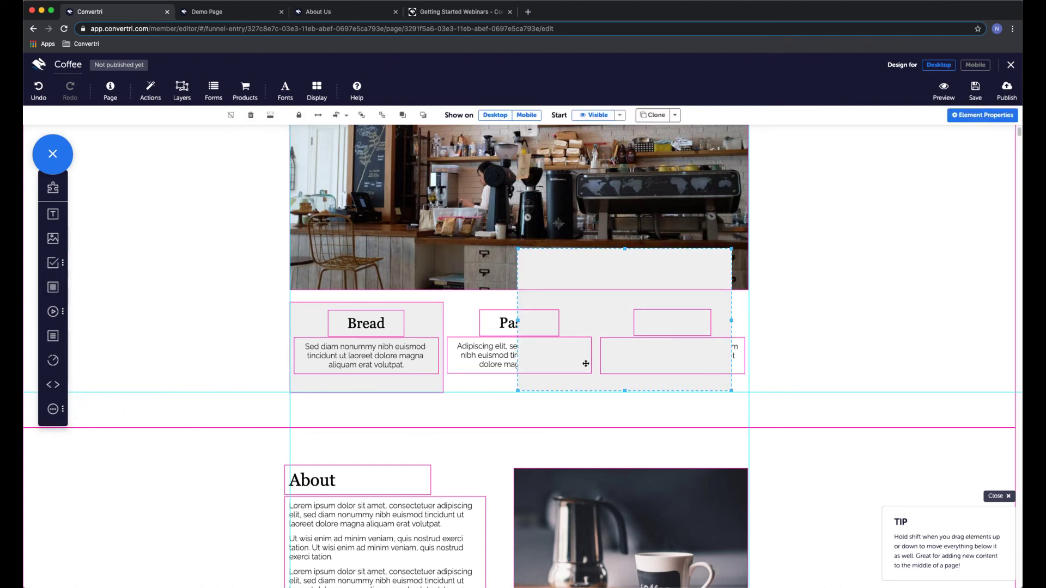
{"action": "left_click_drag", "start_coordinate": [613, 302], "coordinate": [540, 351]}
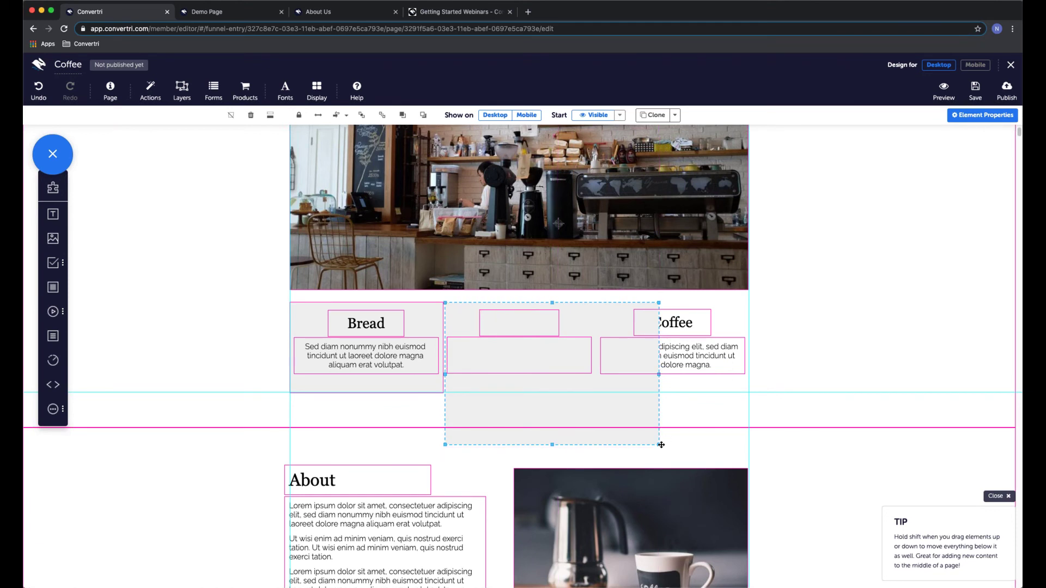
{"action": "left_click_drag", "start_coordinate": [658, 445], "coordinate": [595, 393]}
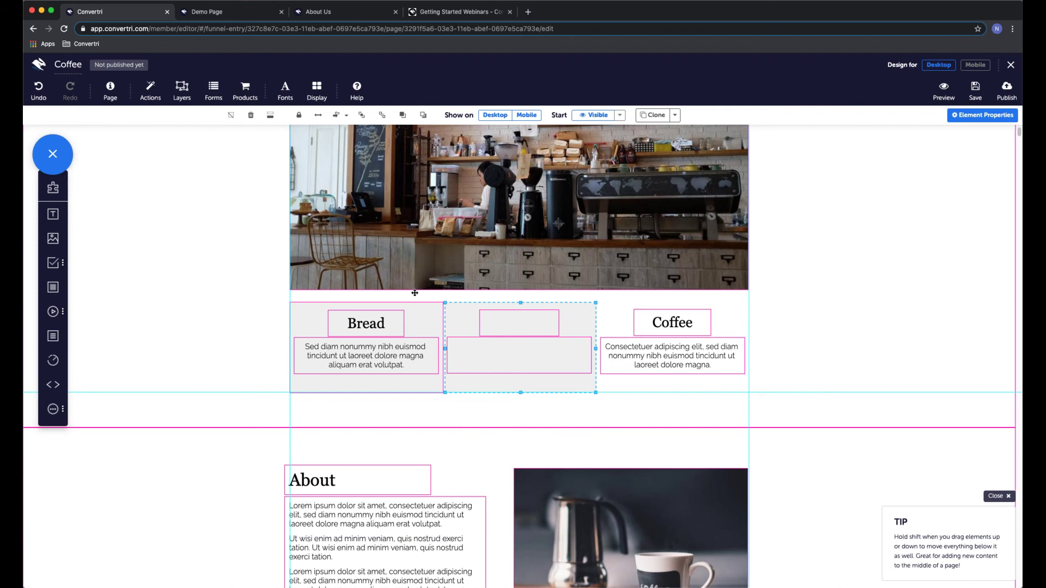
{"action": "left_click", "coordinate": [386, 118]}
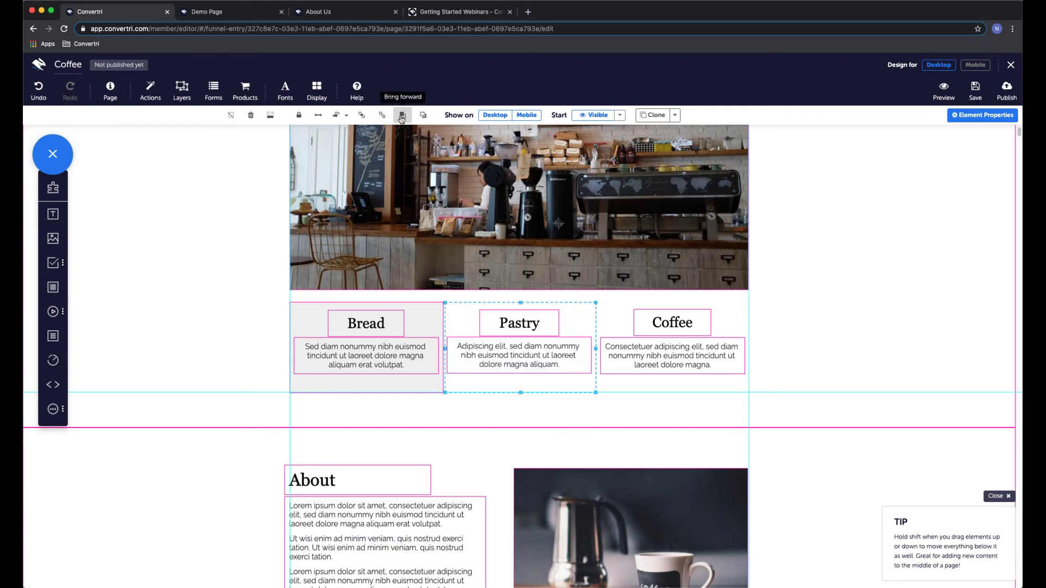
{"action": "left_click", "coordinate": [401, 118]}
Add a panel sized to the Coffee column, ending at the guideline, and place it behind the Coffee heading and description
{"action": "left_click_drag", "start_coordinate": [53, 287], "coordinate": [714, 414]}
{"action": "left_click_drag", "start_coordinate": [788, 343], "coordinate": [739, 327]}
{"action": "left_click_drag", "start_coordinate": [706, 253], "coordinate": [706, 303]}
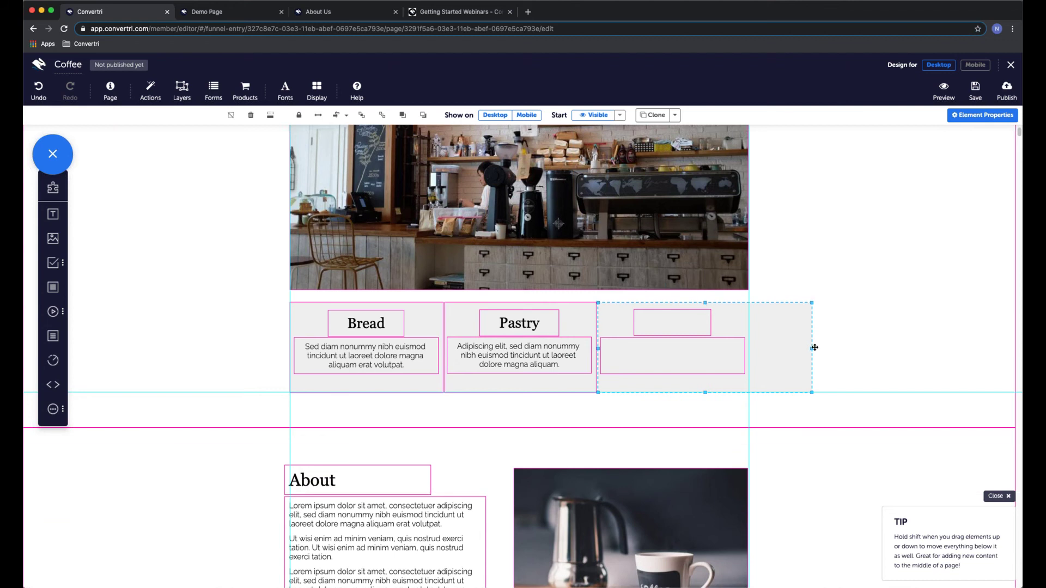
{"action": "left_click_drag", "start_coordinate": [813, 349], "coordinate": [748, 349]}
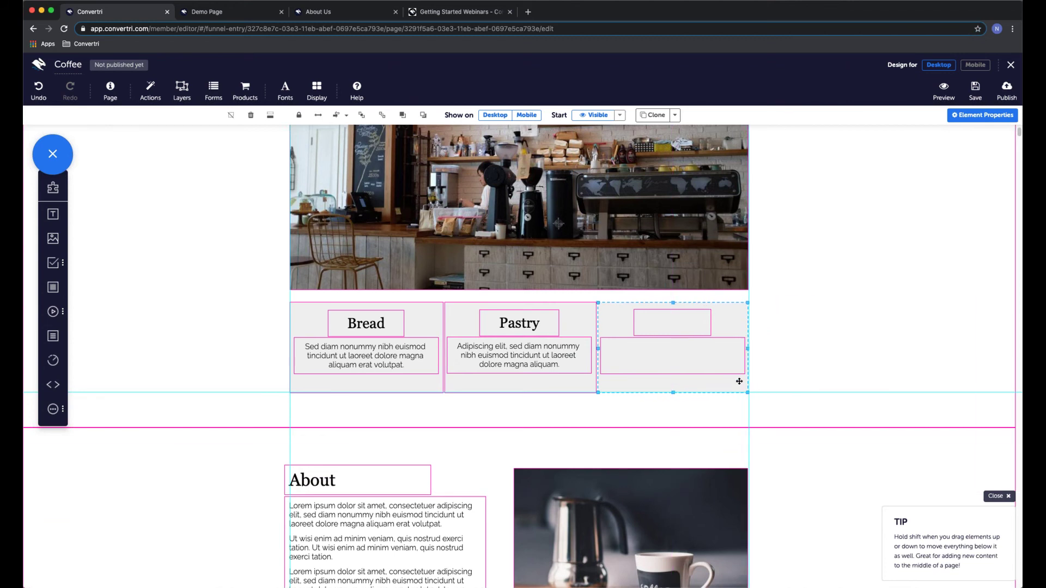
{"action": "left_click", "coordinate": [379, 116]}
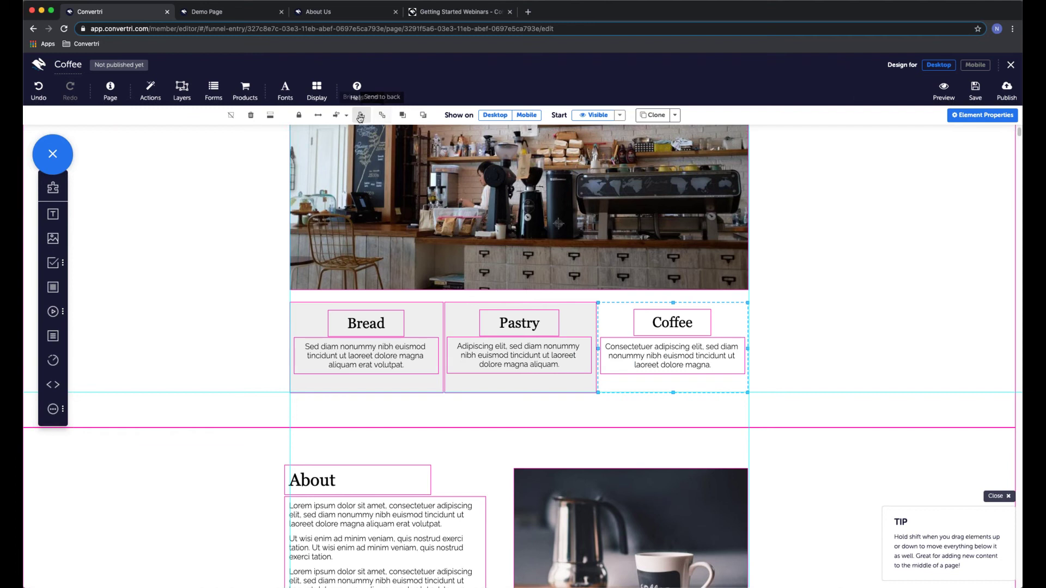
{"action": "left_click", "coordinate": [409, 118]}
Make the background fill of the panel behind the Coffee heading and description transparent
{"action": "left_click", "coordinate": [960, 119]}
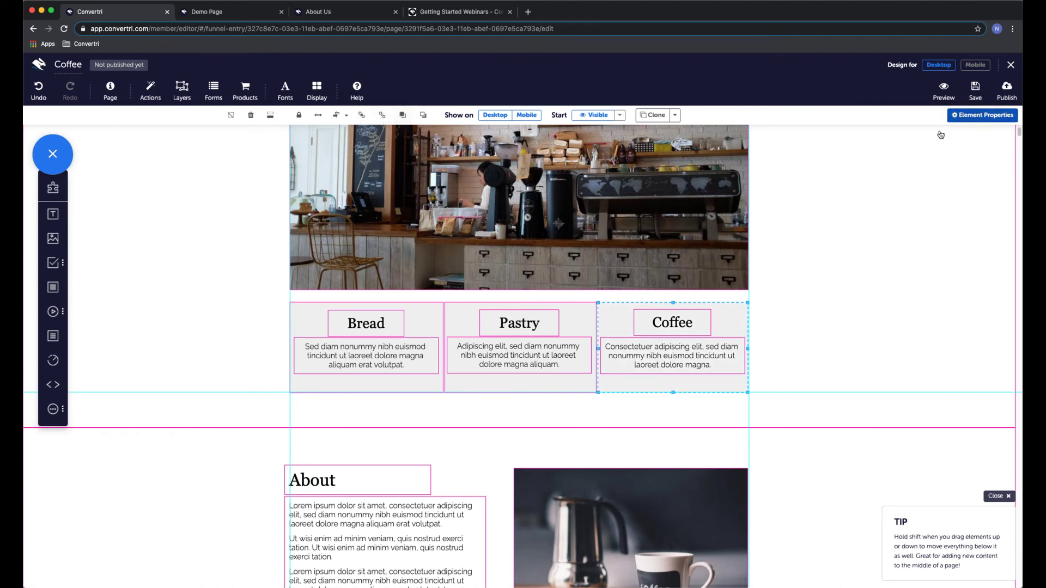
{"action": "left_click", "coordinate": [867, 274]}
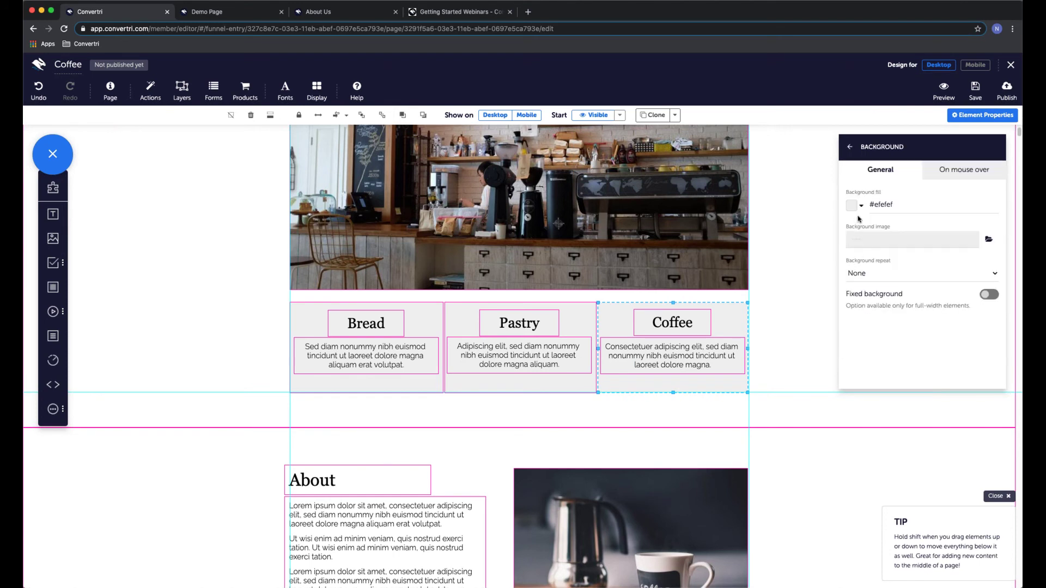
{"action": "left_click", "coordinate": [855, 210]}
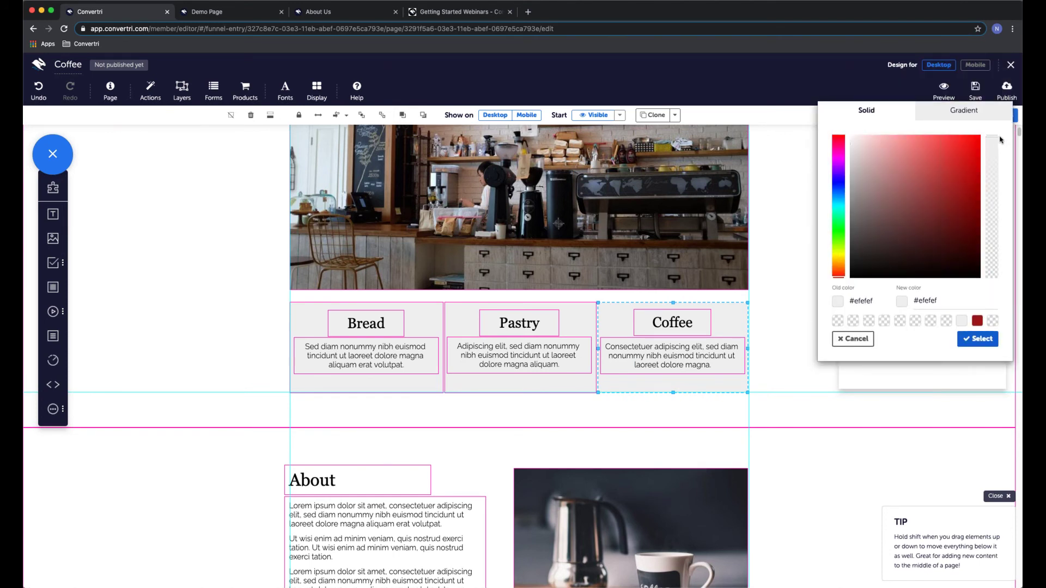
{"action": "left_click_drag", "start_coordinate": [994, 137], "coordinate": [988, 283]}
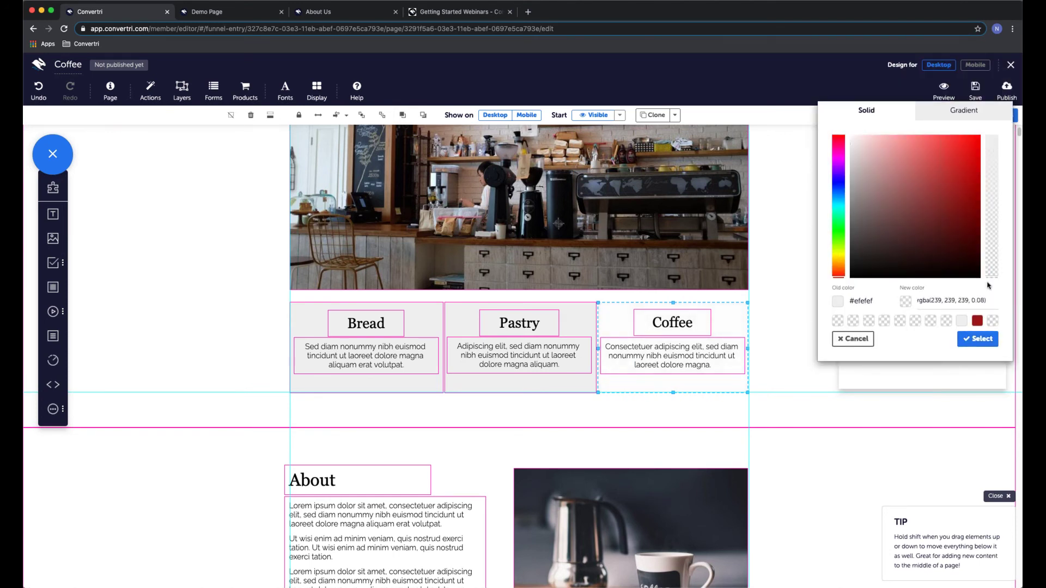
{"action": "left_click", "coordinate": [978, 339]}
Set the Pastry panel's background fill to fully transparent, rgba(239, 239, 239, 0)
{"action": "left_click", "coordinate": [581, 319]}
{"action": "left_click", "coordinate": [852, 205]}
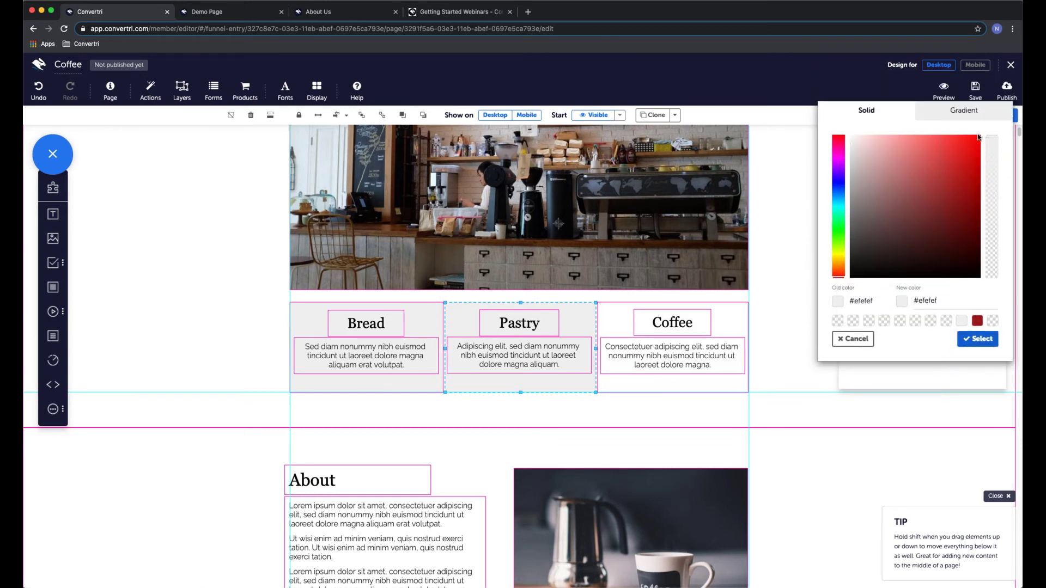
{"action": "left_click_drag", "start_coordinate": [992, 140], "coordinate": [989, 295]}
{"action": "left_click", "coordinate": [978, 339]}
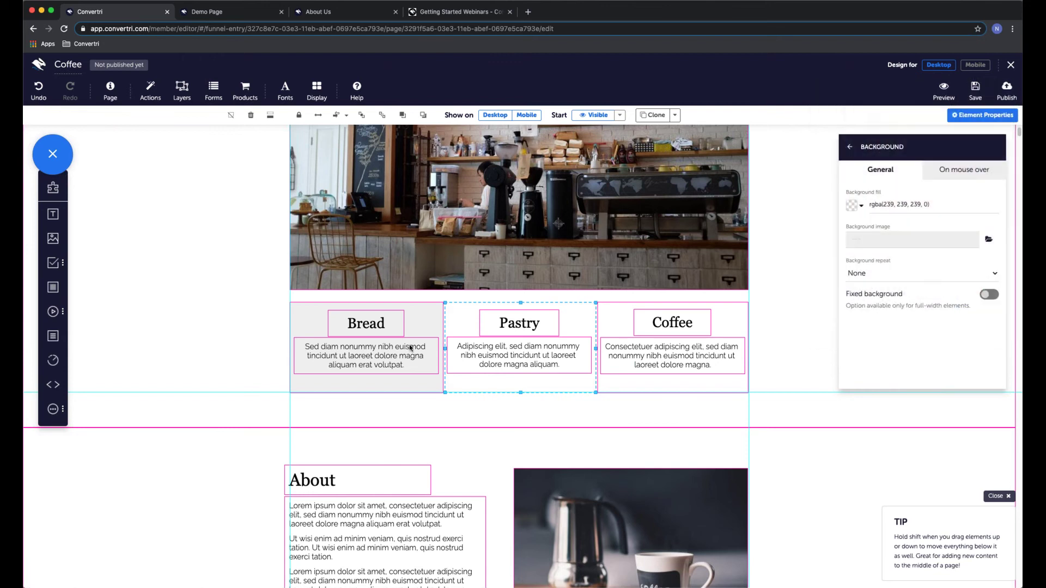
Set the Bread panel's background fill to rgba(239, 239, 239, 0) and close the element properties
{"action": "left_click", "coordinate": [431, 321]}
{"action": "left_click", "coordinate": [851, 206]}
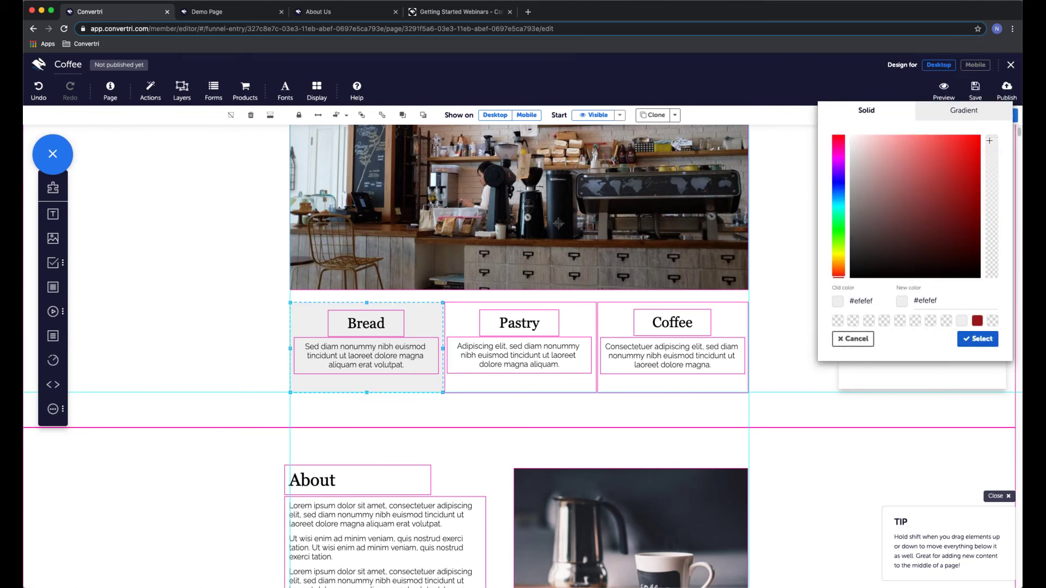
{"action": "left_click_drag", "start_coordinate": [990, 136], "coordinate": [995, 287]}
{"action": "left_click", "coordinate": [976, 338]}
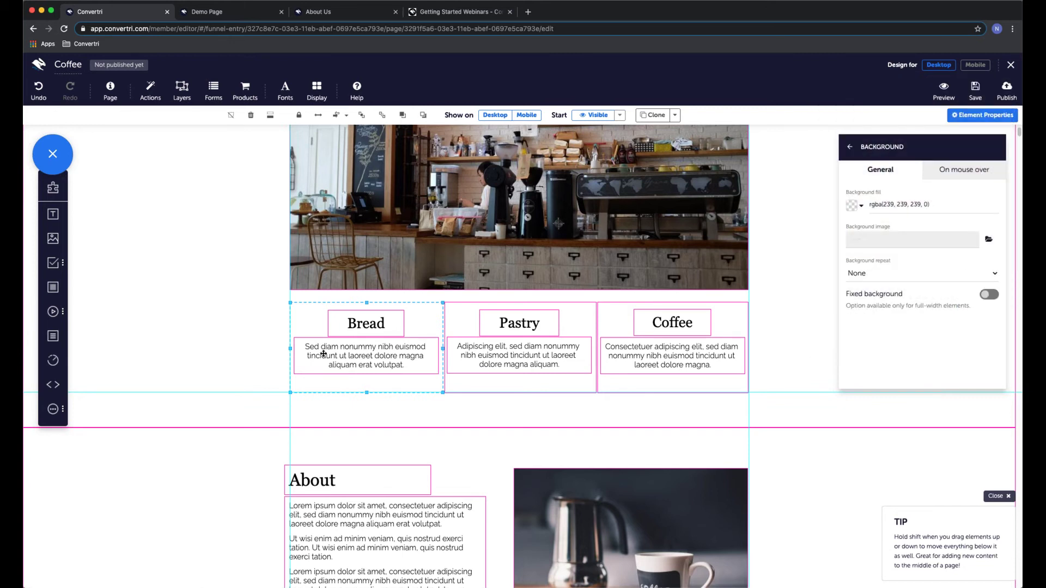
{"action": "left_click", "coordinate": [850, 147]}
{"action": "left_click", "coordinate": [850, 148]}
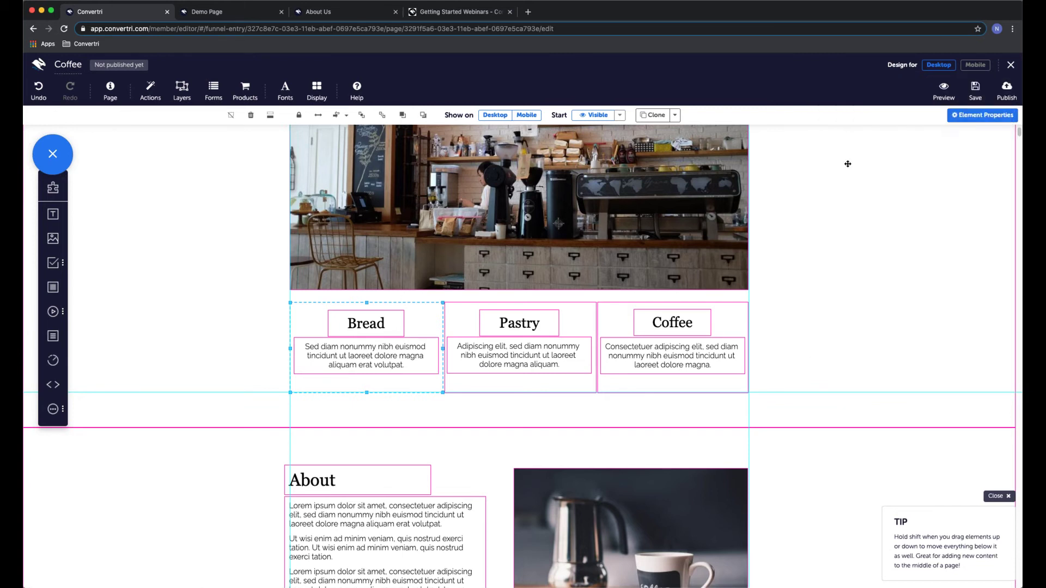
Compare how the Bread, Pastry and Coffee panels are ordered in the mobile and desktop designs
{"action": "left_click", "coordinate": [265, 315]}
{"action": "scroll", "coordinate": [425, 258], "scroll_direction": "up", "scroll_amount": 3}
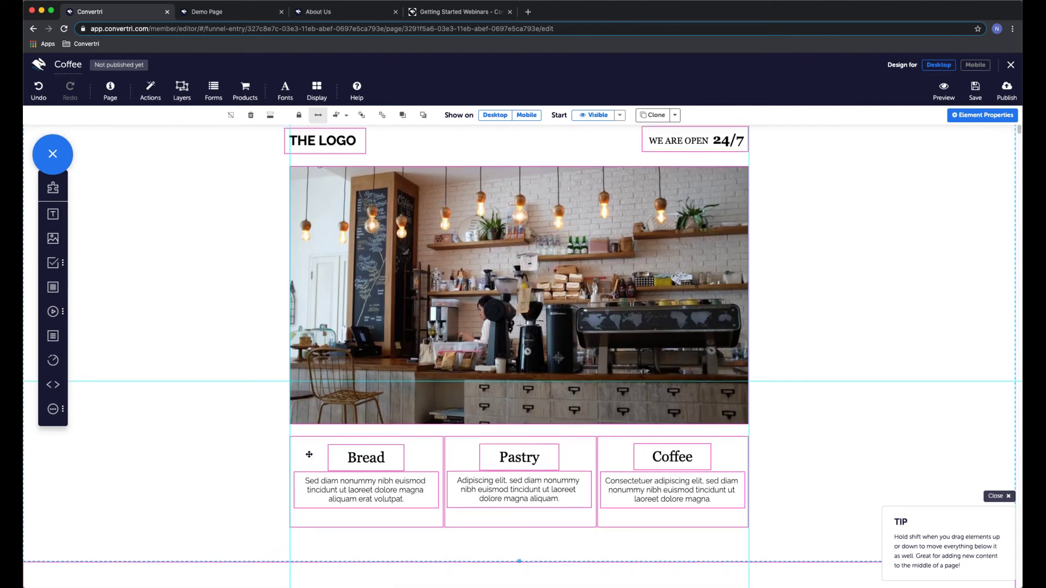
{"action": "left_click", "coordinate": [975, 66]}
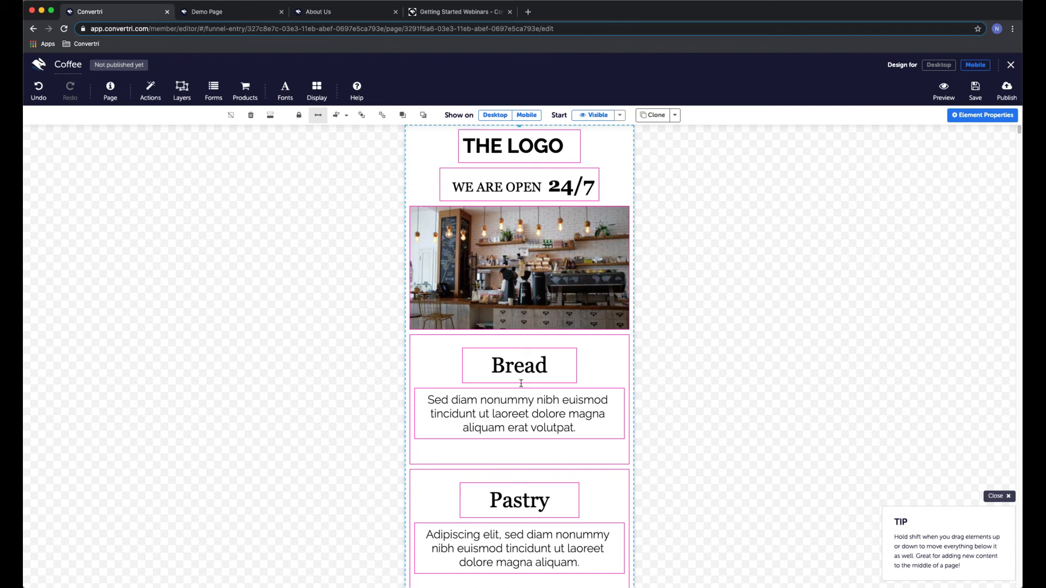
{"action": "scroll", "coordinate": [528, 398], "scroll_direction": "down", "scroll_amount": 2}
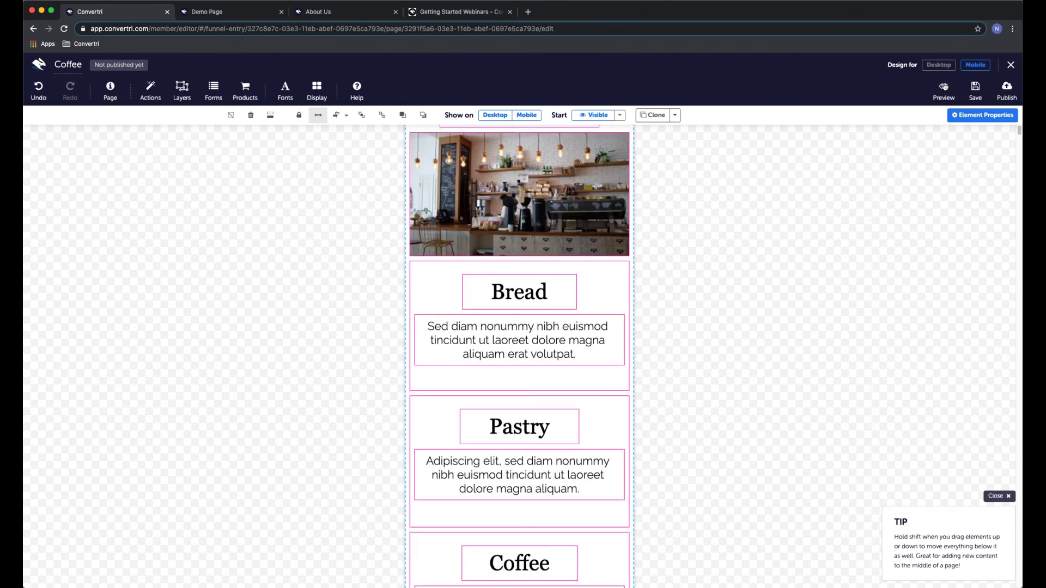
{"action": "left_click", "coordinate": [938, 65]}
{"action": "scroll", "coordinate": [176, 408], "scroll_direction": "down", "scroll_amount": 2}
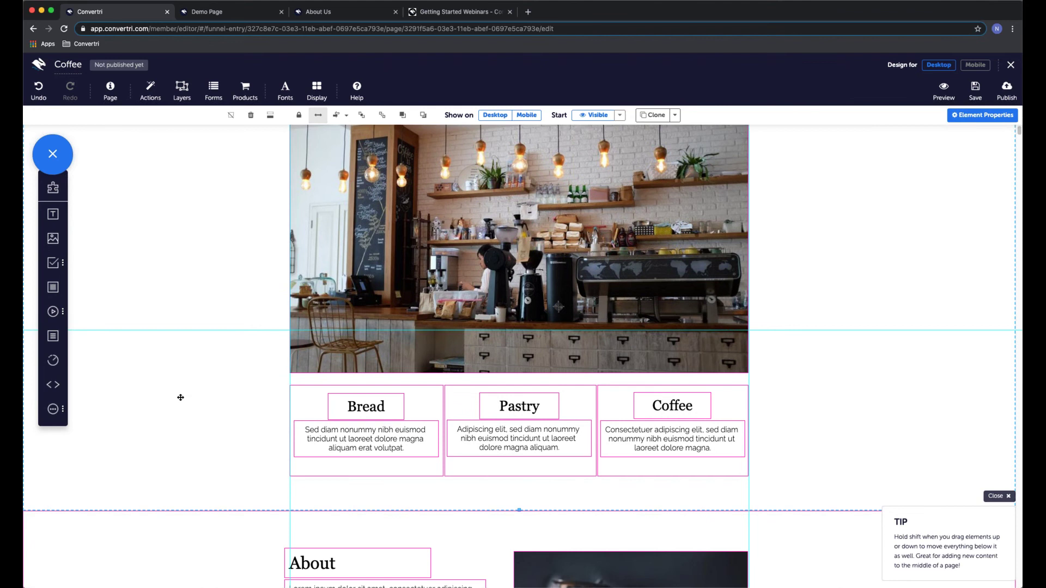
{"action": "left_click", "coordinate": [298, 390]}
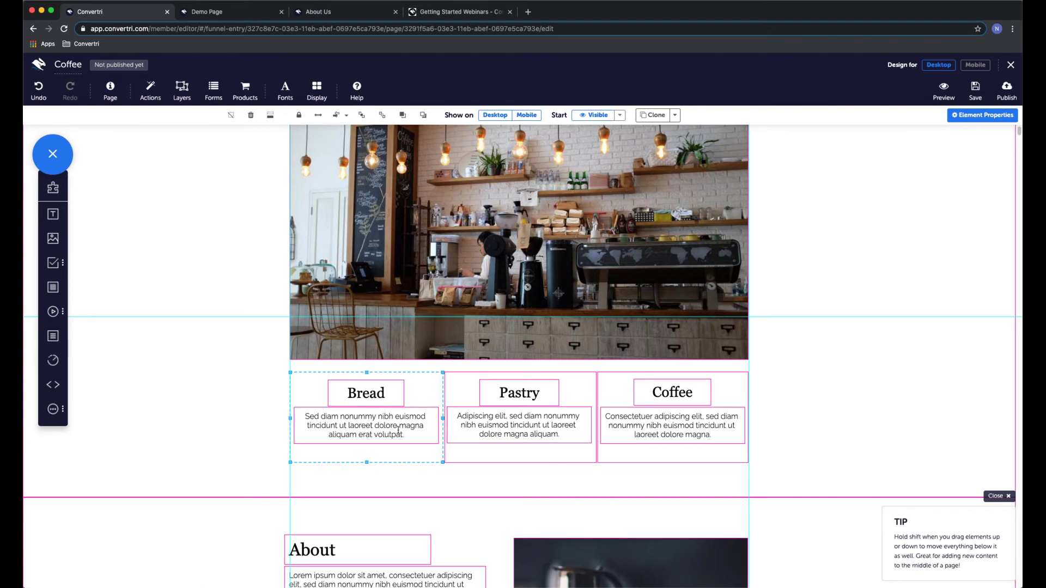
{"action": "left_click", "coordinate": [450, 395]}
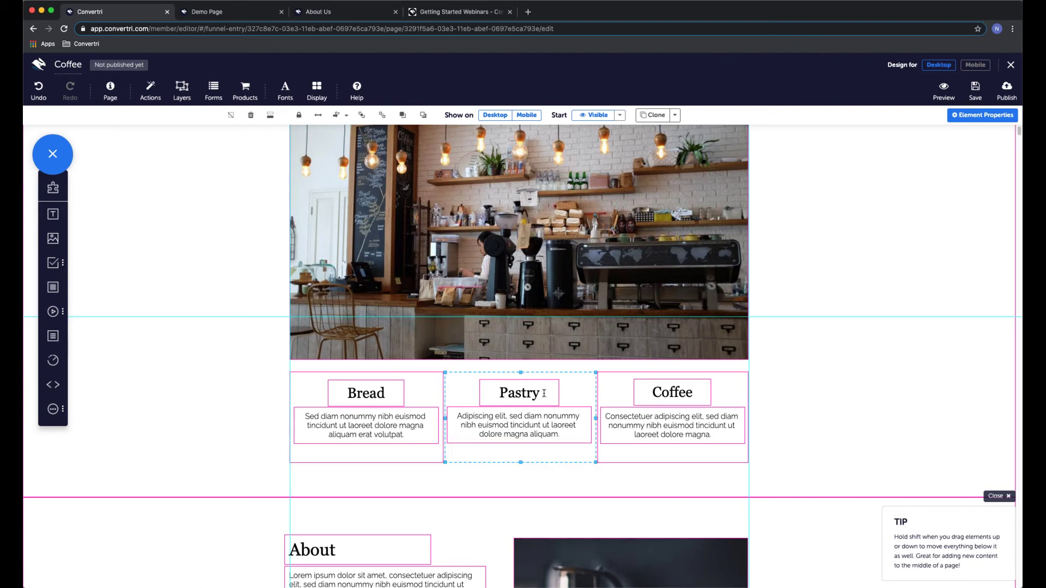
{"action": "left_click", "coordinate": [975, 64]}
{"action": "scroll", "coordinate": [517, 240], "scroll_direction": "down", "scroll_amount": 3}
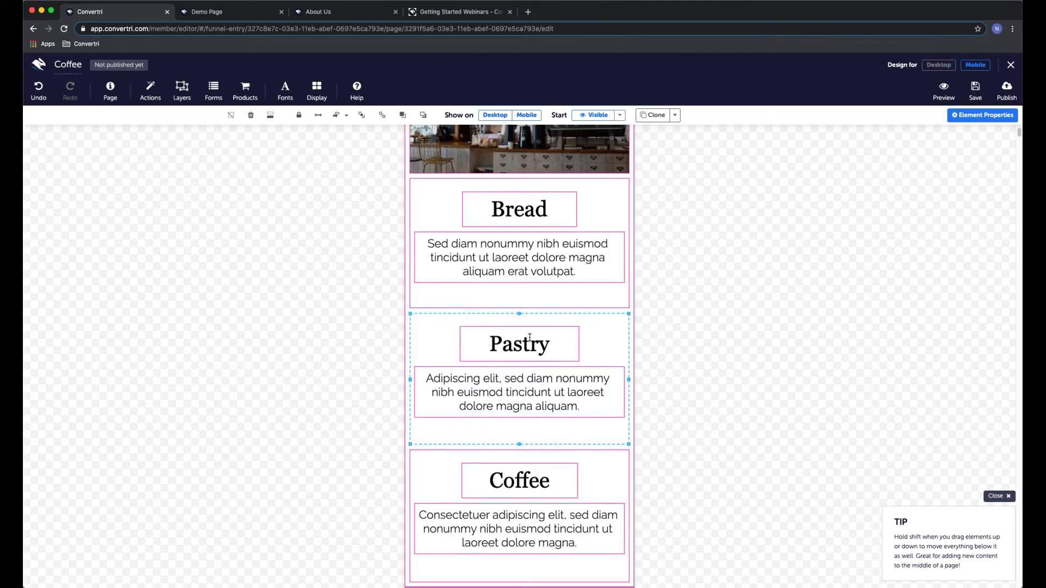
{"action": "scroll", "coordinate": [540, 334], "scroll_direction": "up", "scroll_amount": 1}
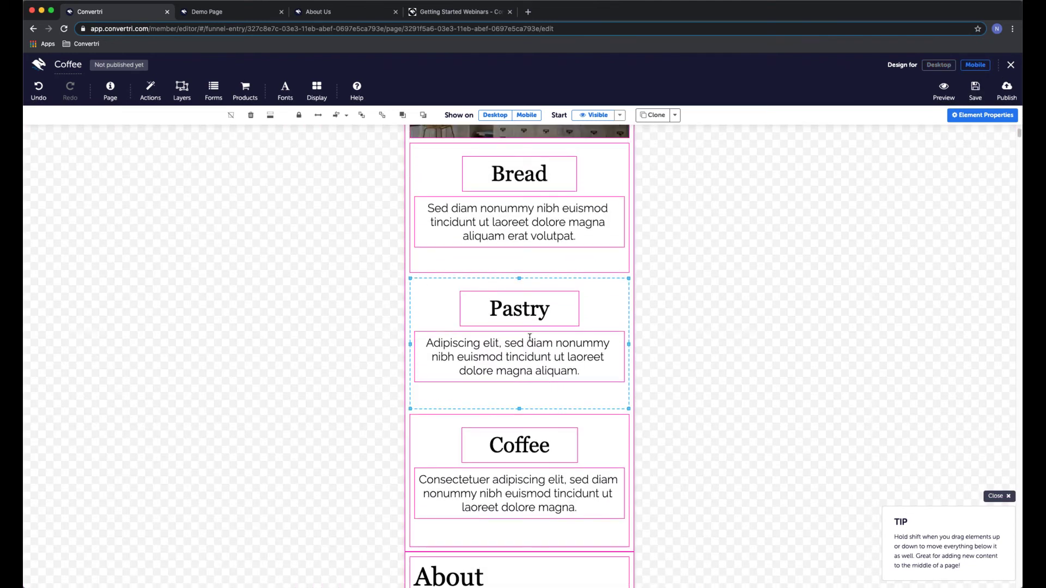
In the desktop design's Coffee Lovers section, delete the panel around the portraits and the last three portraits in the row
{"action": "left_click", "coordinate": [938, 65]}
{"action": "scroll", "coordinate": [431, 418], "scroll_direction": "down", "scroll_amount": 15}
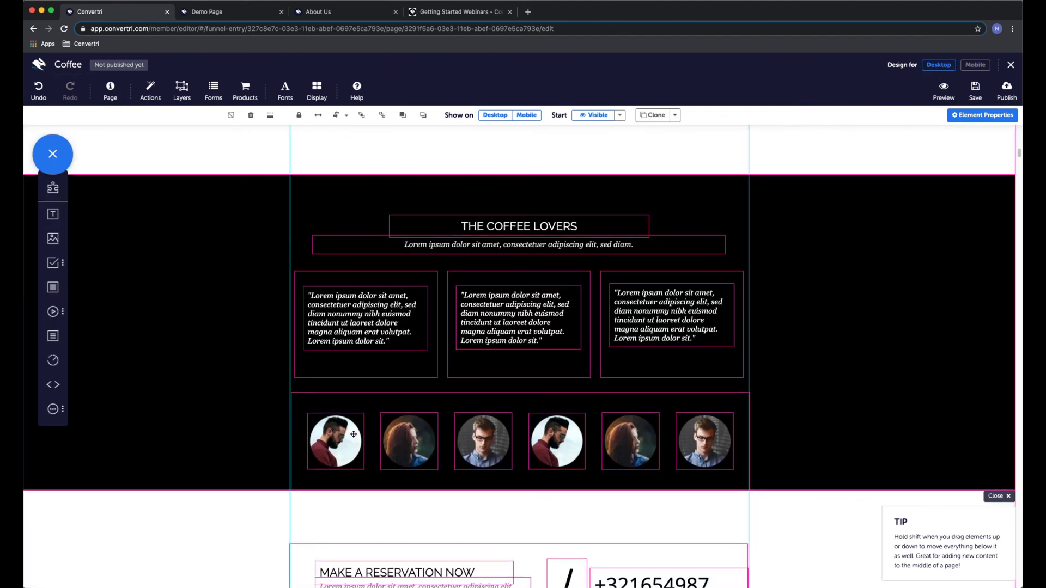
{"action": "left_click", "coordinate": [517, 395]}
{"action": "left_click_drag", "start_coordinate": [521, 395], "coordinate": [510, 487]}
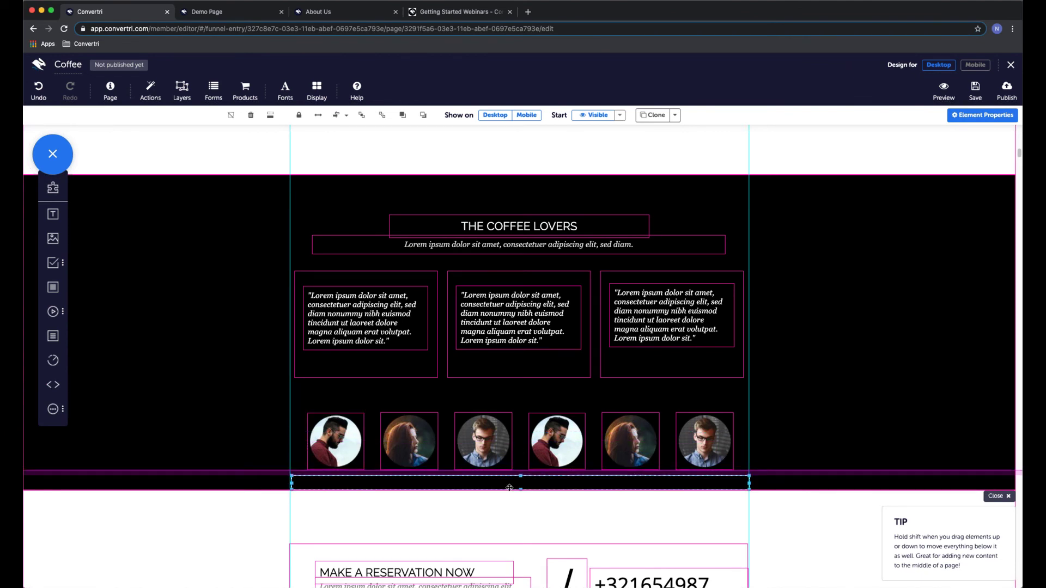
{"action": "left_click", "coordinate": [562, 453]}
{"action": "key", "text": "Delete"}
{"action": "left_click", "coordinate": [621, 453]}
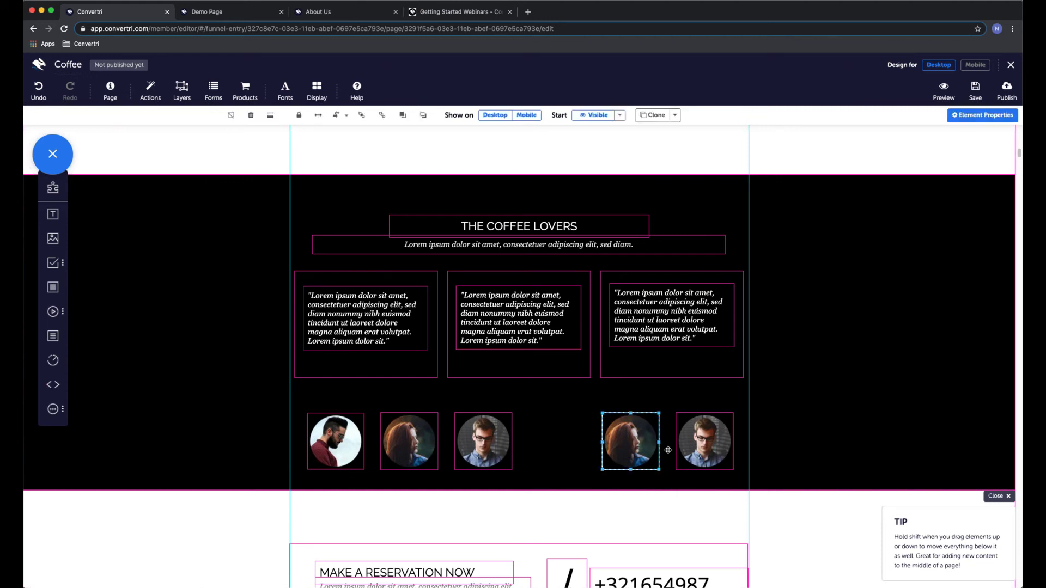
{"action": "key", "text": "Delete"}
{"action": "left_click", "coordinate": [692, 443]}
{"action": "key", "text": "Delete"}
Extend the three testimonial panels downward and place one of the remaining portraits beneath the quote in each panel
{"action": "left_click_drag", "start_coordinate": [349, 443], "coordinate": [660, 434]}
{"action": "left_click", "coordinate": [327, 375]}
{"action": "left_click", "coordinate": [411, 452]}
{"action": "left_click", "coordinate": [479, 375]}
Turn off the element outlines for the canvas
{"action": "left_click", "coordinate": [315, 93]}
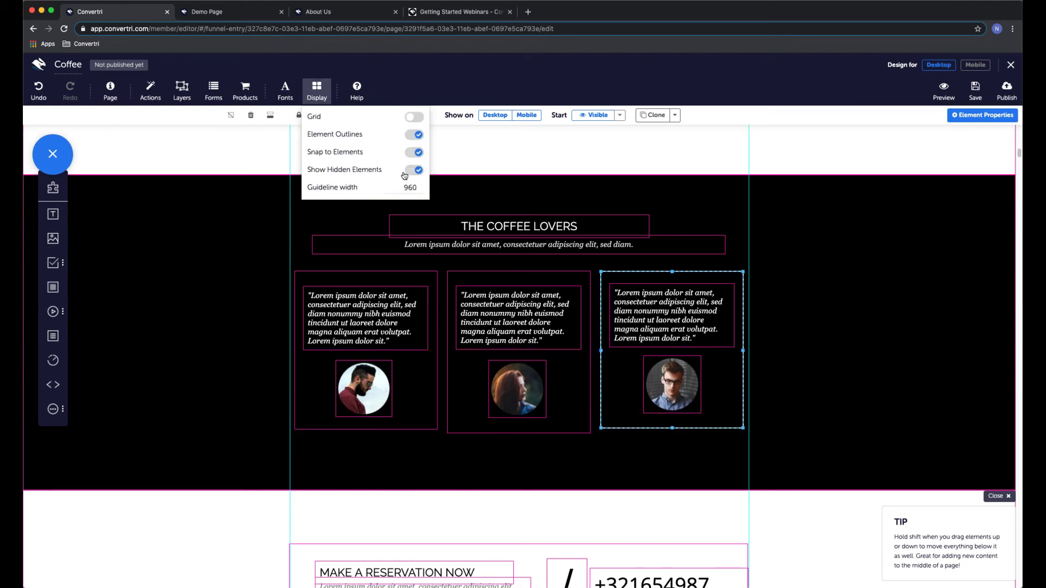
{"action": "left_click", "coordinate": [414, 134]}
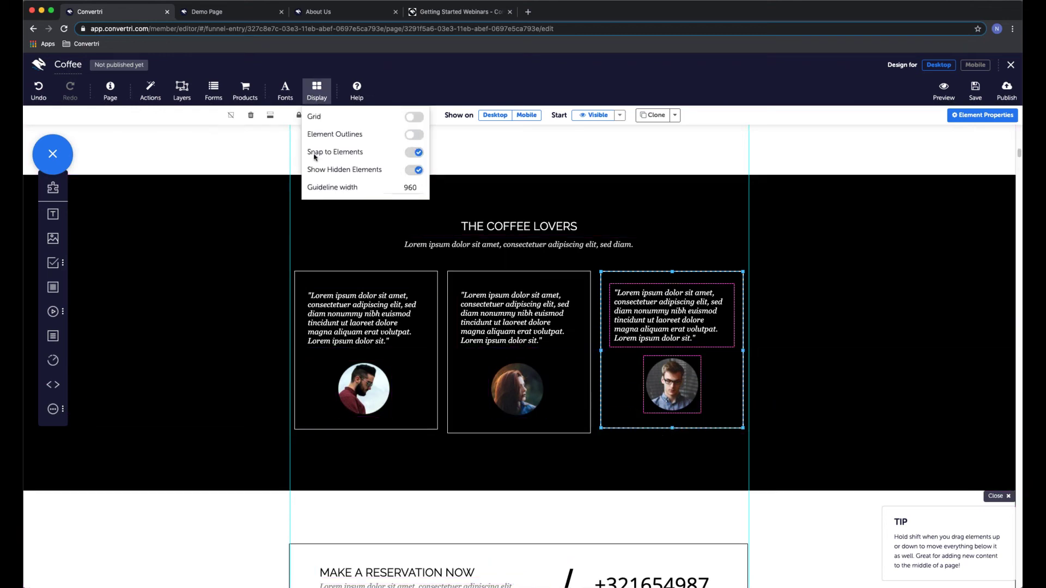
{"action": "left_click", "coordinate": [322, 91]}
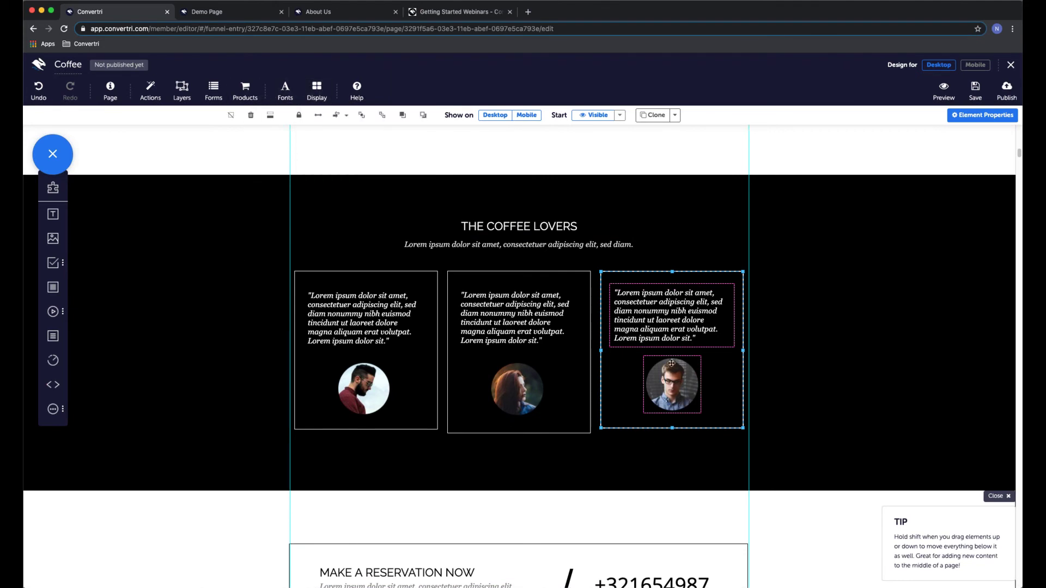
Shorten the middle testimonial panel so its lower edge lines up with the first testimonial panel
{"action": "left_click", "coordinate": [564, 416]}
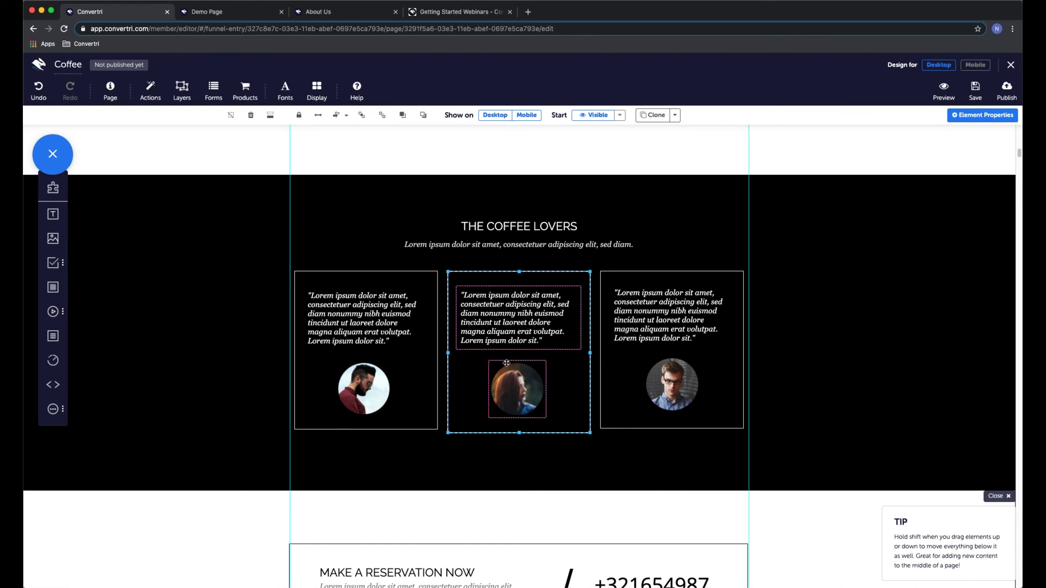
{"action": "left_click", "coordinate": [430, 368]}
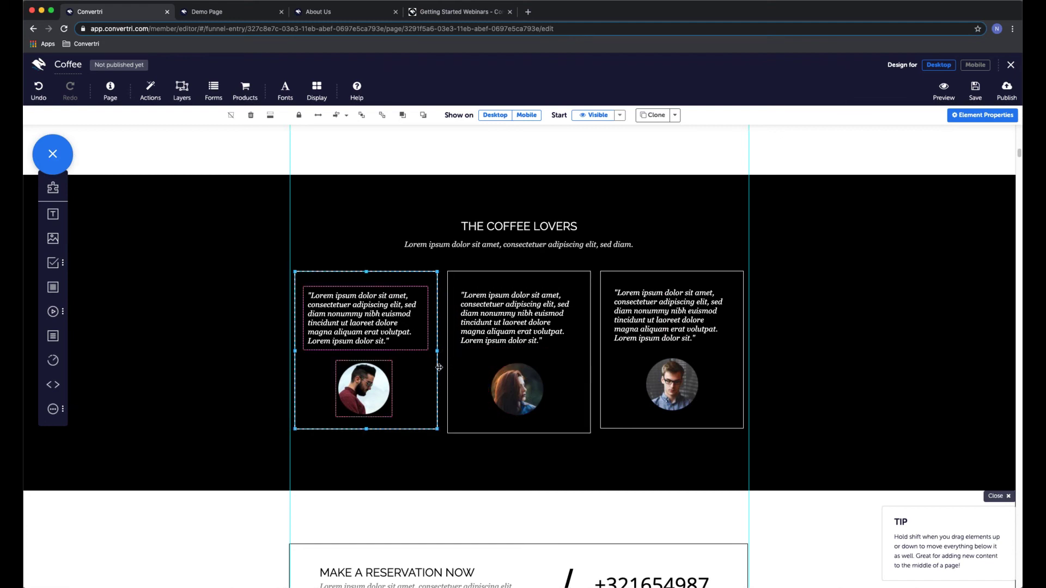
{"action": "left_click", "coordinate": [555, 406]}
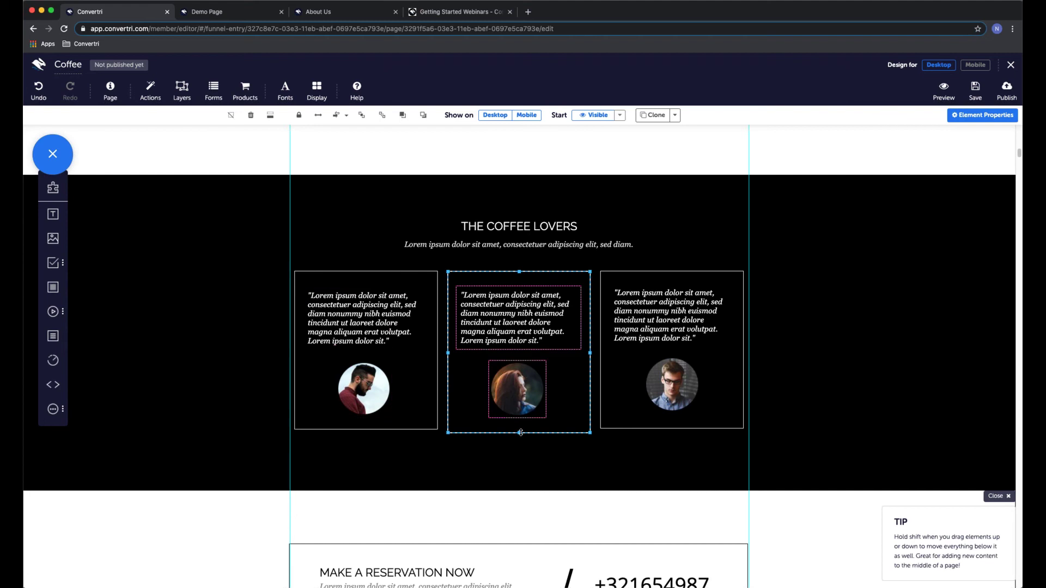
{"action": "left_click", "coordinate": [583, 463]}
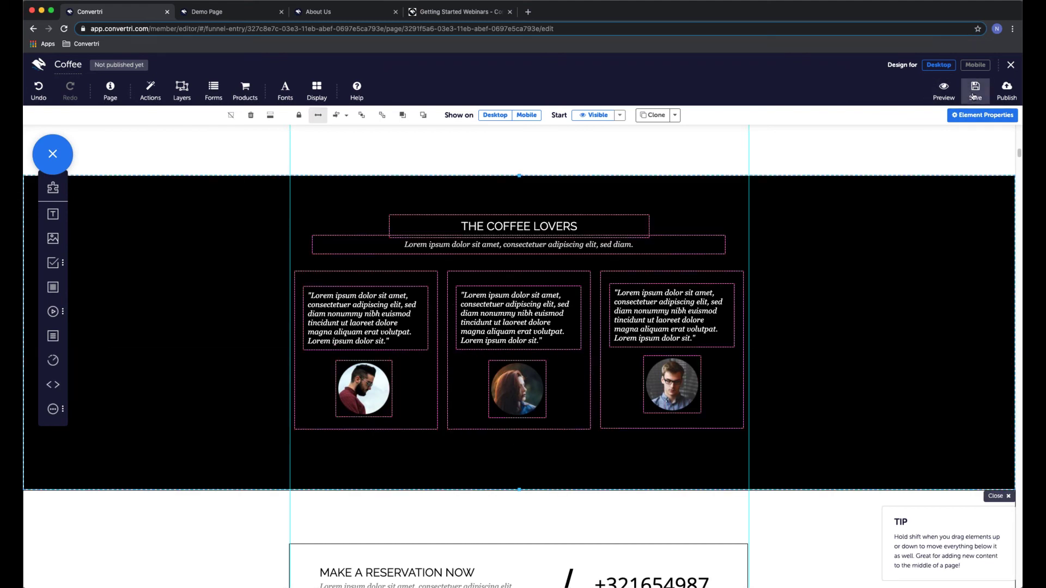
Review the order of the Coffee Lovers quotes and portraits in the mobile design, and return to the desktop design
{"action": "left_click", "coordinate": [979, 68]}
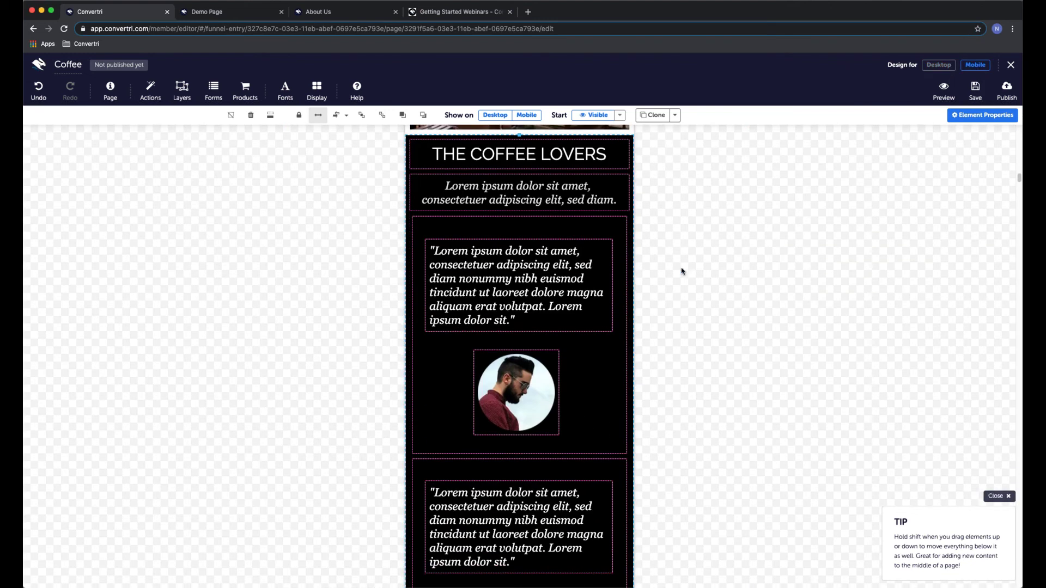
{"action": "scroll", "coordinate": [528, 362], "scroll_direction": "down", "scroll_amount": 3}
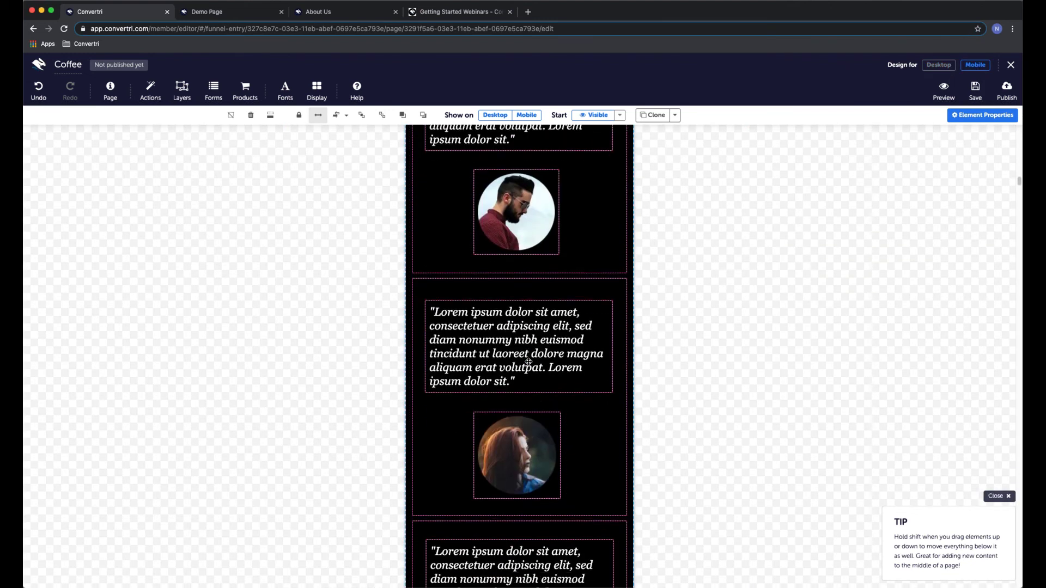
{"action": "scroll", "coordinate": [529, 362], "scroll_direction": "down", "scroll_amount": 5}
{"action": "scroll", "coordinate": [537, 327], "scroll_direction": "up", "scroll_amount": 5}
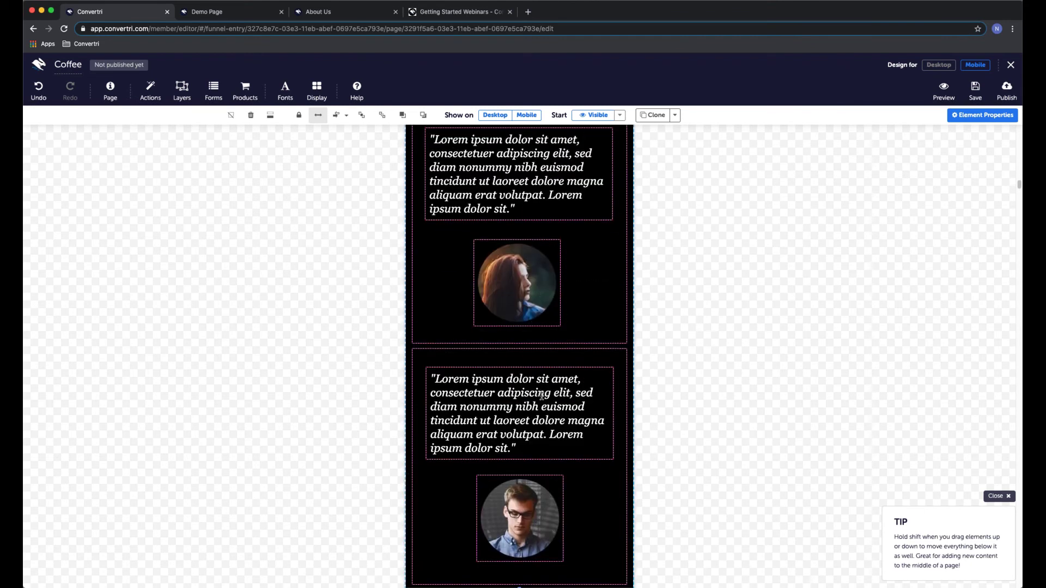
{"action": "left_click", "coordinate": [939, 65]}
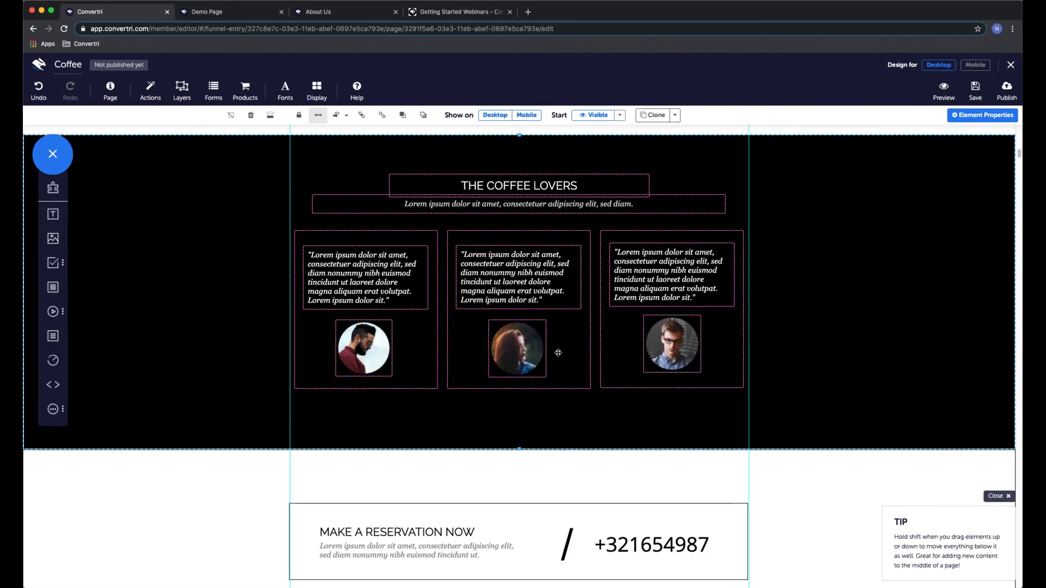
Add a panel over the social icons below the shop address, shrink it to about 63 high, and send it behind the icons
{"action": "scroll", "coordinate": [558, 353], "scroll_direction": "down", "scroll_amount": 5}
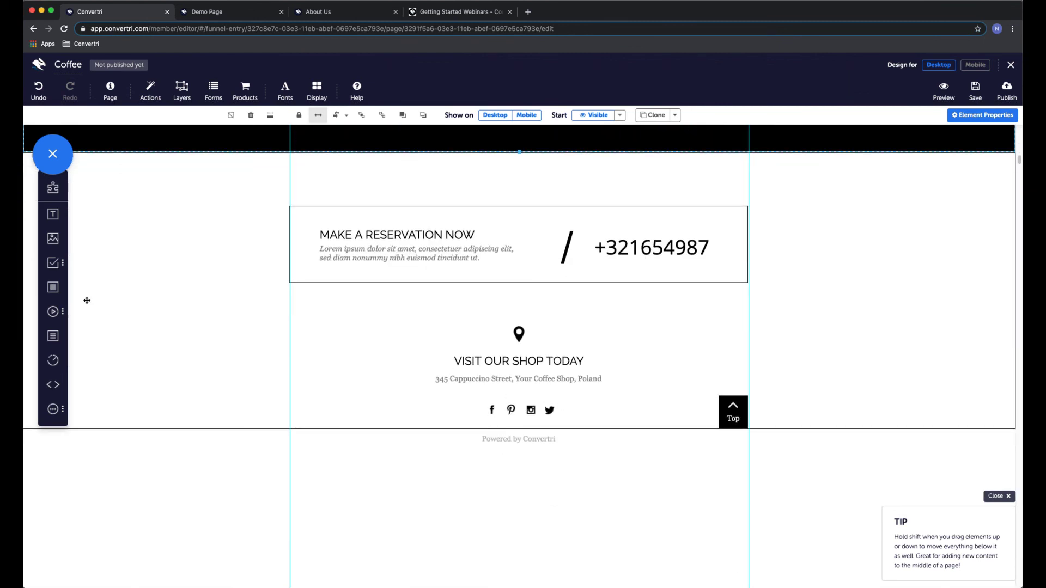
{"action": "left_click_drag", "start_coordinate": [53, 287], "coordinate": [538, 430]}
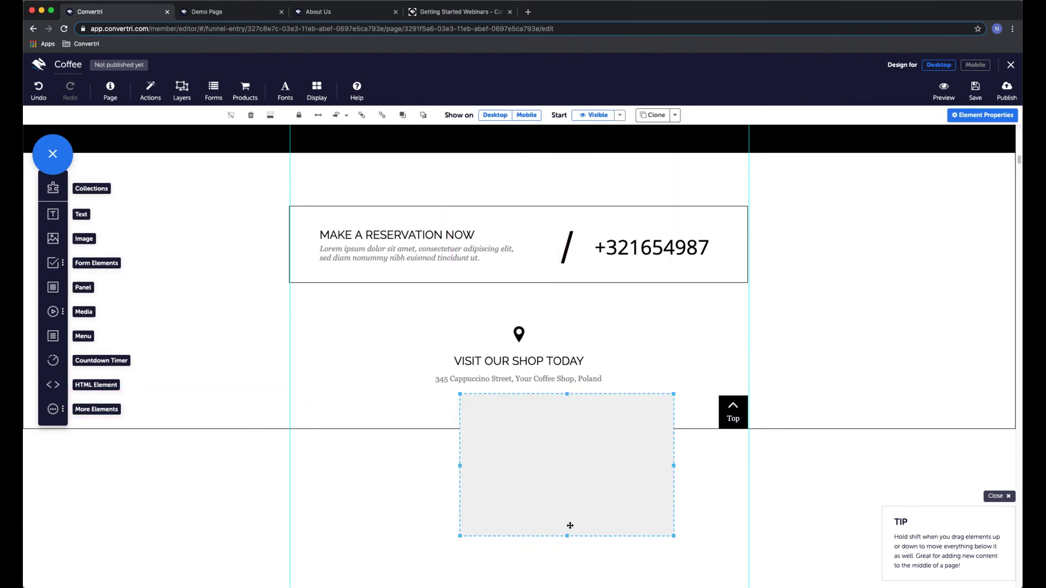
{"action": "left_click_drag", "start_coordinate": [567, 536], "coordinate": [551, 423]}
{"action": "left_click_drag", "start_coordinate": [672, 409], "coordinate": [673, 409]}
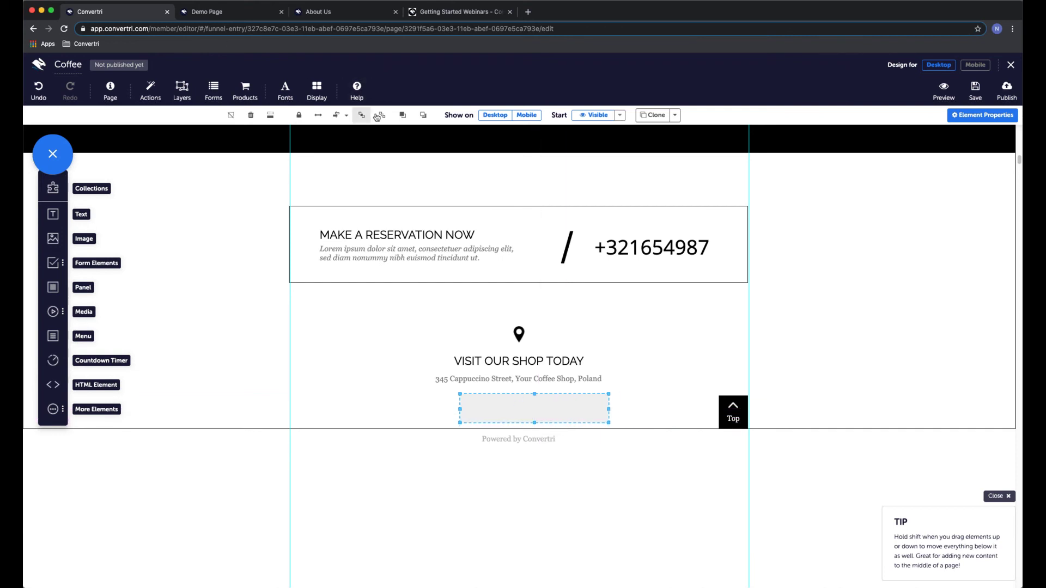
{"action": "left_click", "coordinate": [404, 115]}
{"action": "left_click", "coordinate": [404, 115]}
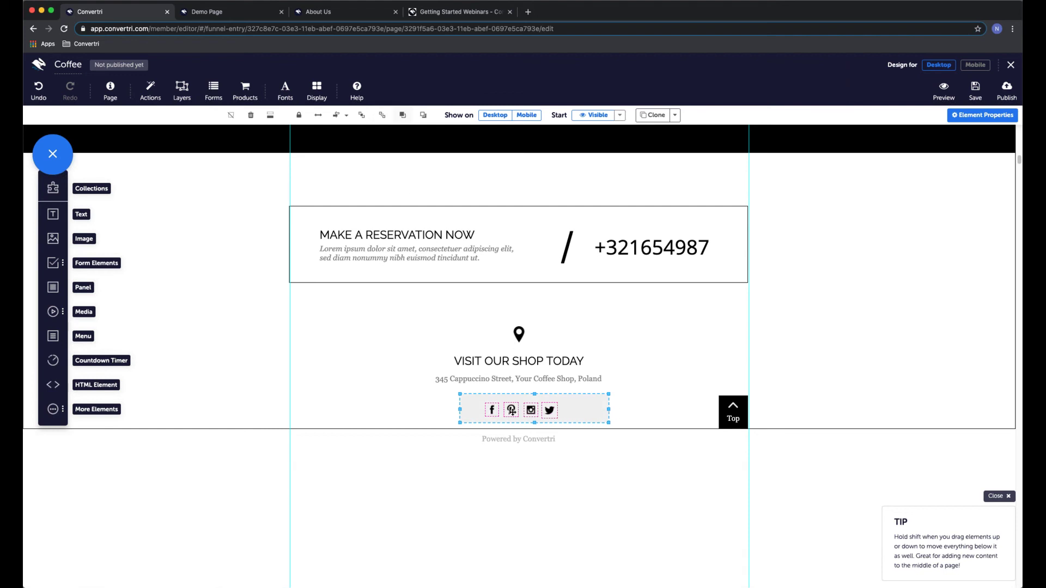
Narrow the social icon panel to about 255 wide and space its four icons with Horizontally Contained
{"action": "left_click_drag", "start_coordinate": [609, 410], "coordinate": [580, 410]}
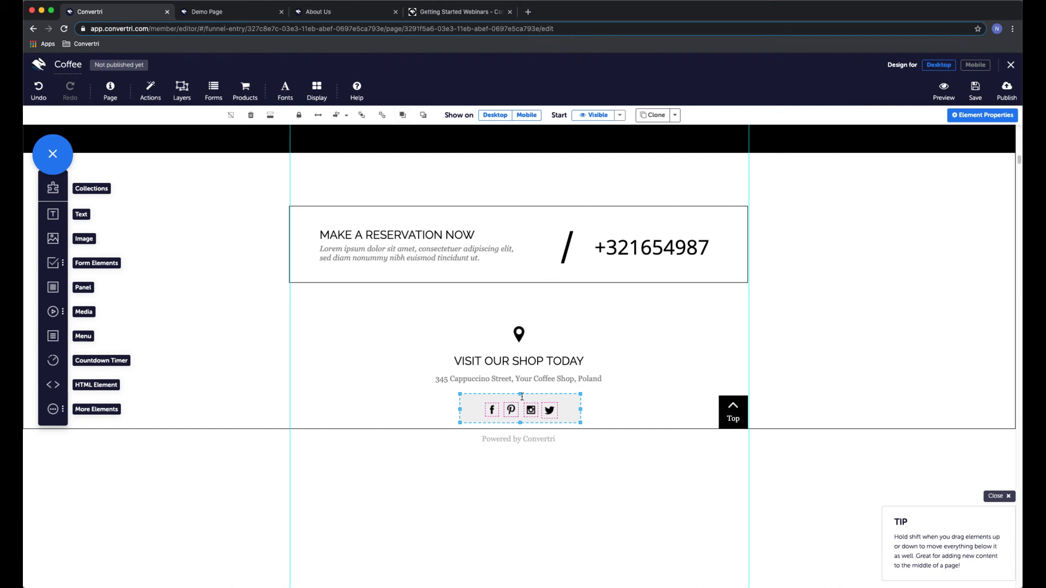
{"action": "left_click", "coordinate": [347, 116]}
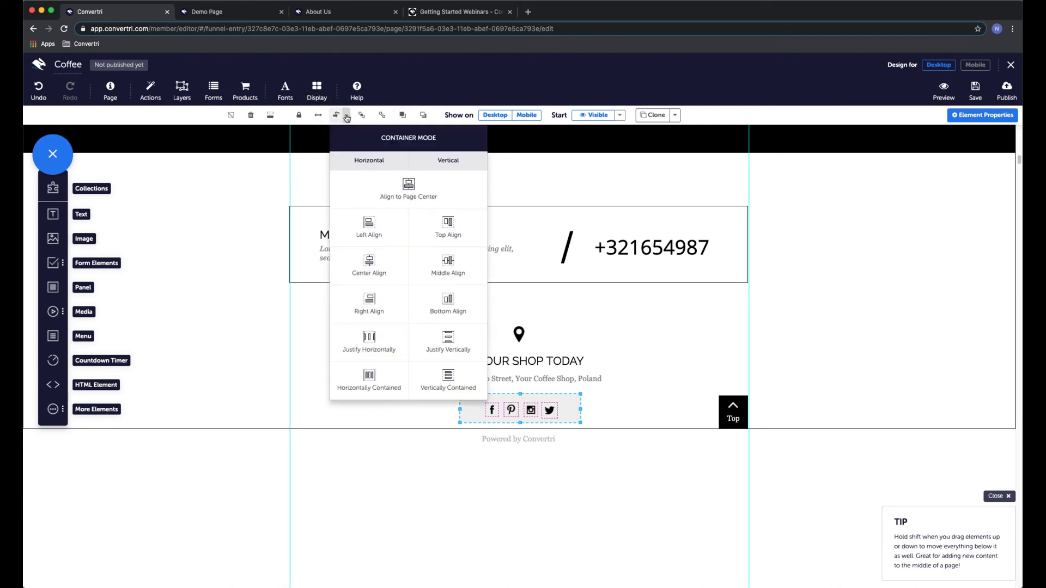
{"action": "left_click", "coordinate": [369, 384]}
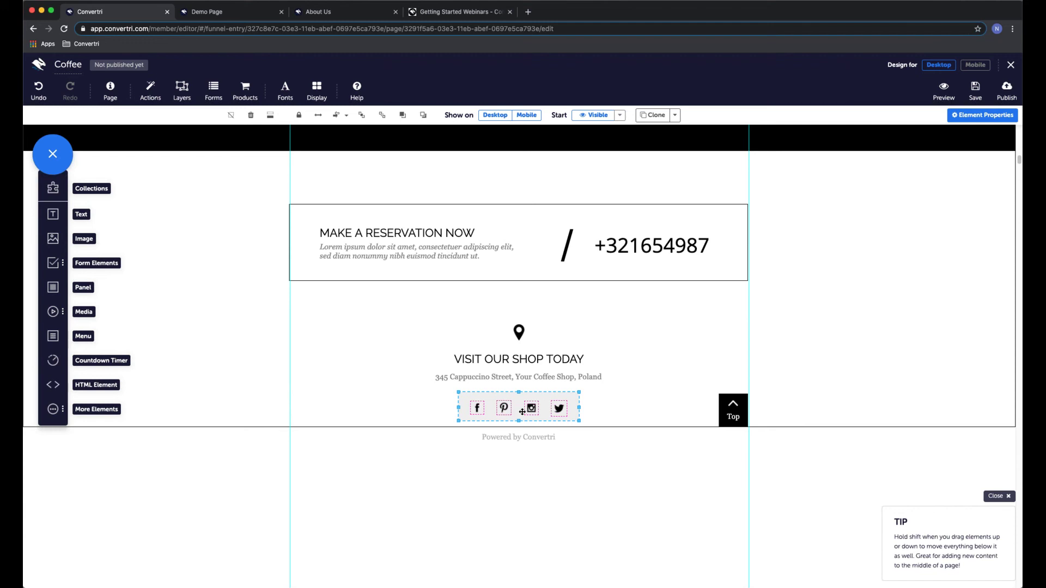
Set the social icon panel's background fill to the nearly transparent rgba(239, 239, 239, 0.11)
{"action": "left_click", "coordinate": [959, 120]}
{"action": "left_click", "coordinate": [858, 247]}
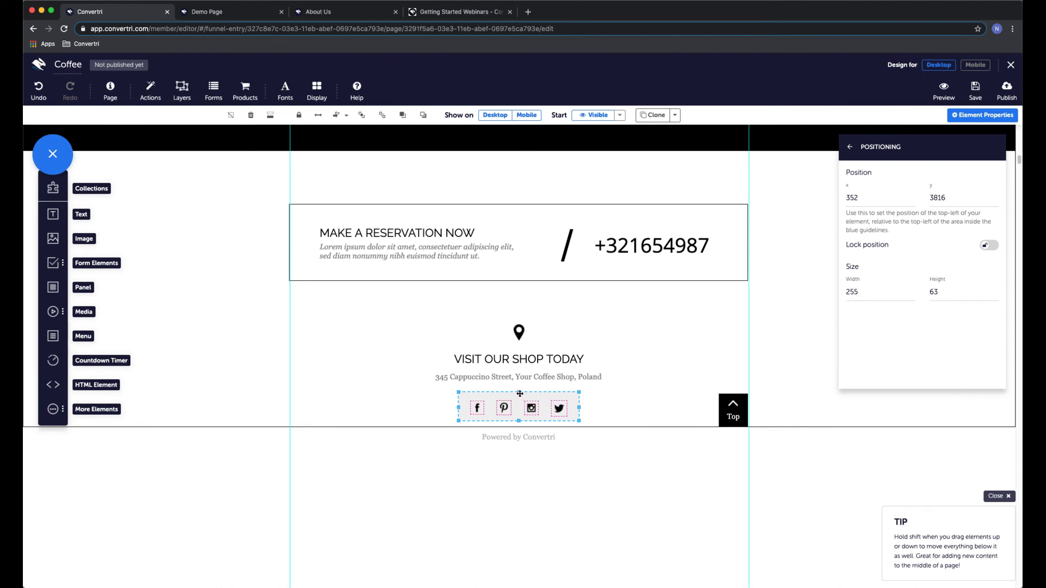
{"action": "left_click", "coordinate": [848, 146]}
{"action": "left_click", "coordinate": [875, 271]}
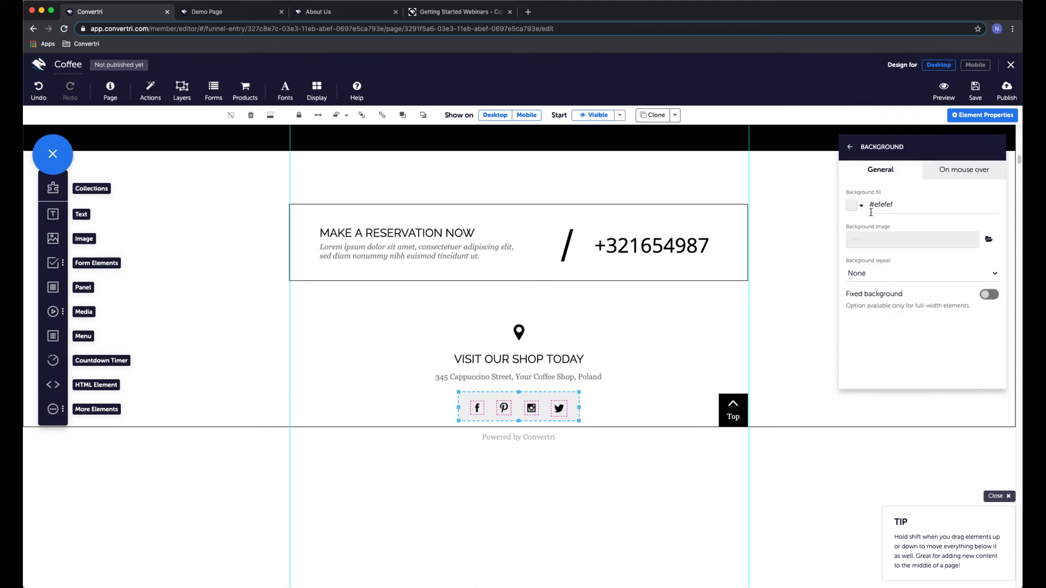
{"action": "left_click", "coordinate": [870, 207]}
{"action": "left_click_drag", "start_coordinate": [990, 142], "coordinate": [987, 270]}
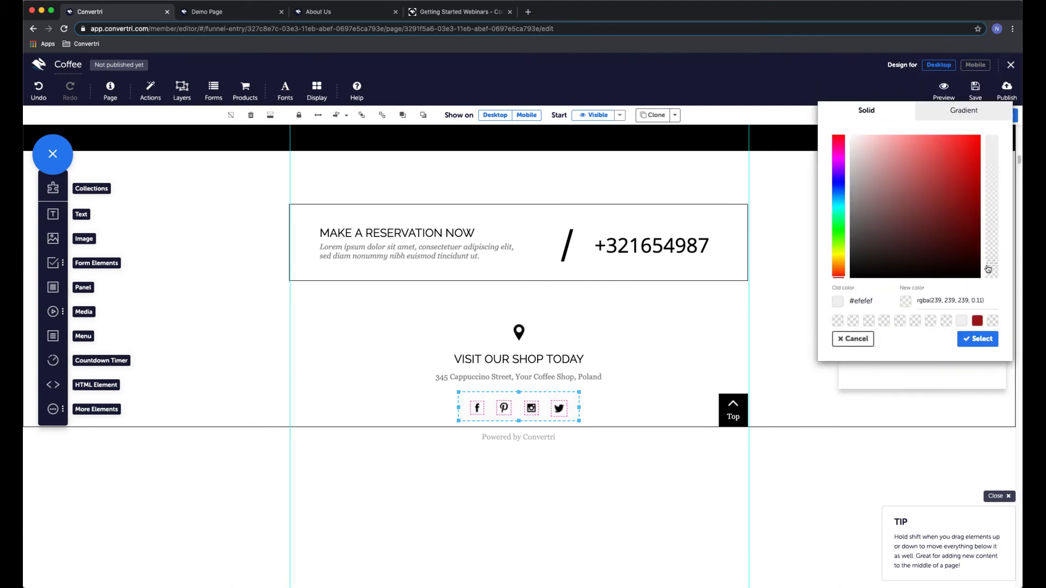
{"action": "left_click", "coordinate": [977, 337]}
{"action": "left_click", "coordinate": [850, 147]}
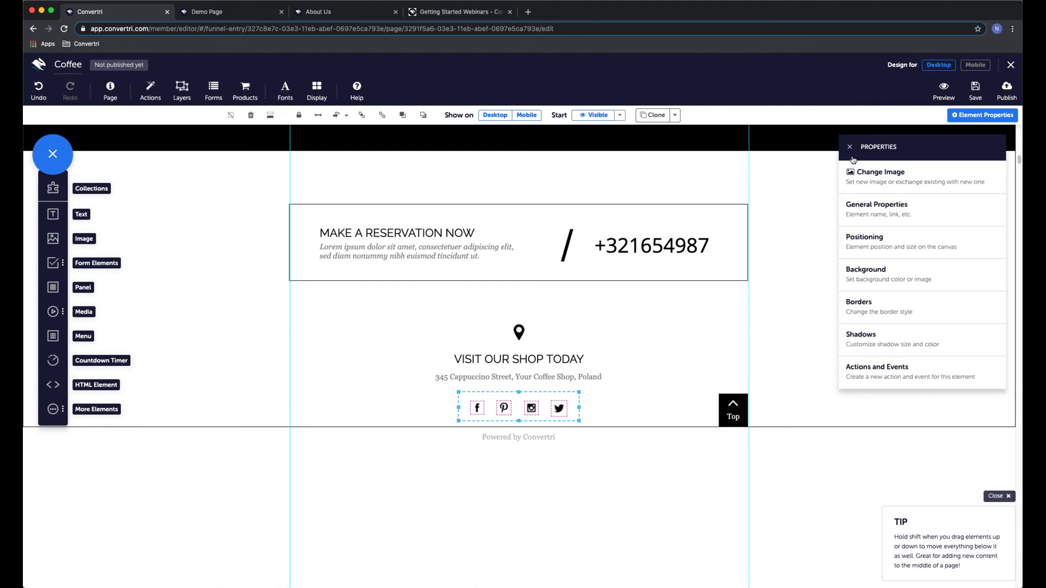
Check the social icon panel's positioning values and how the panel is laid out in the mobile design
{"action": "left_click", "coordinate": [868, 243]}
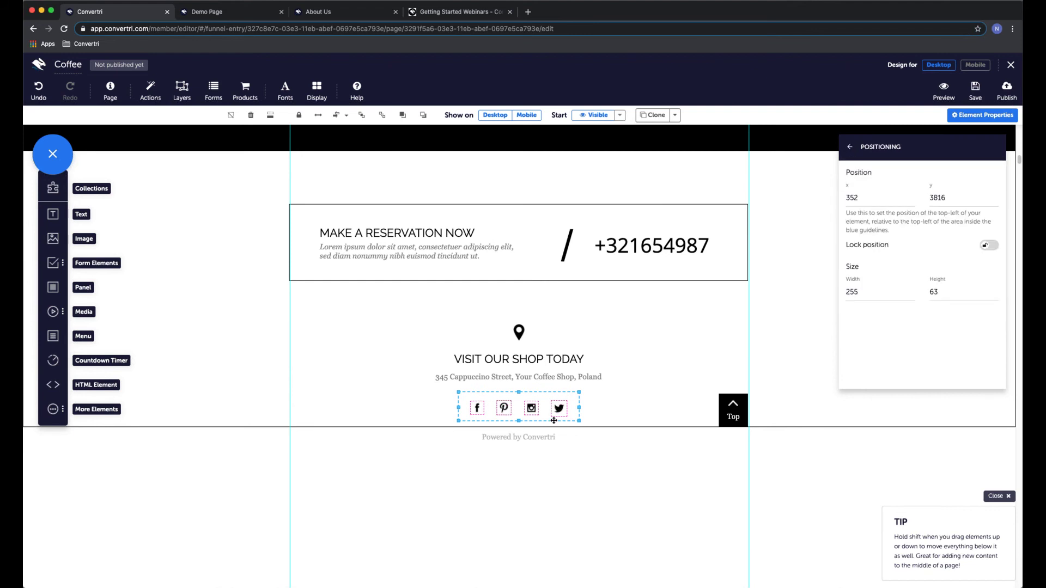
{"action": "left_click", "coordinate": [976, 66]}
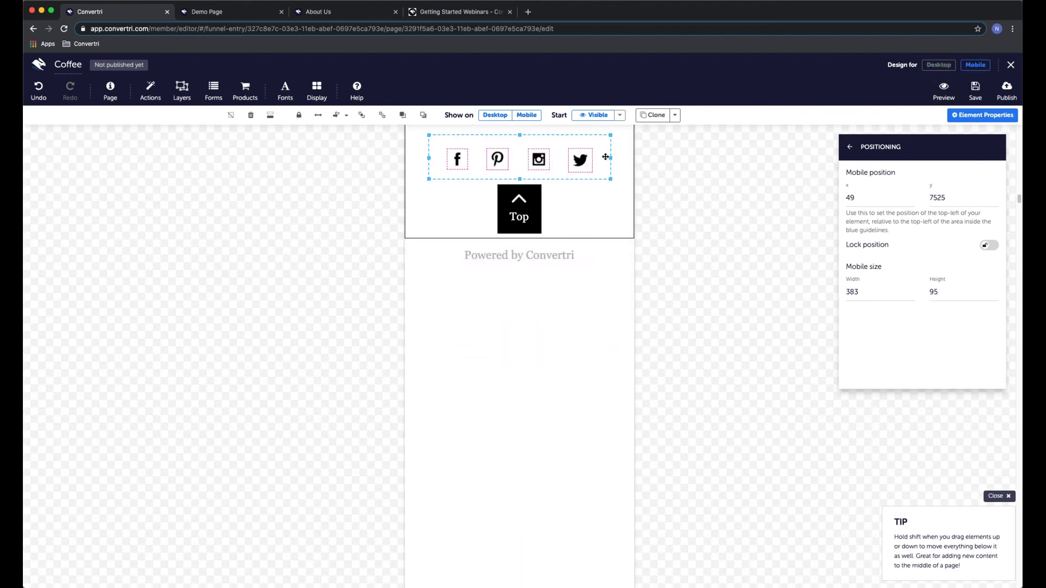
{"action": "scroll", "coordinate": [544, 186], "scroll_direction": "up", "scroll_amount": 3}
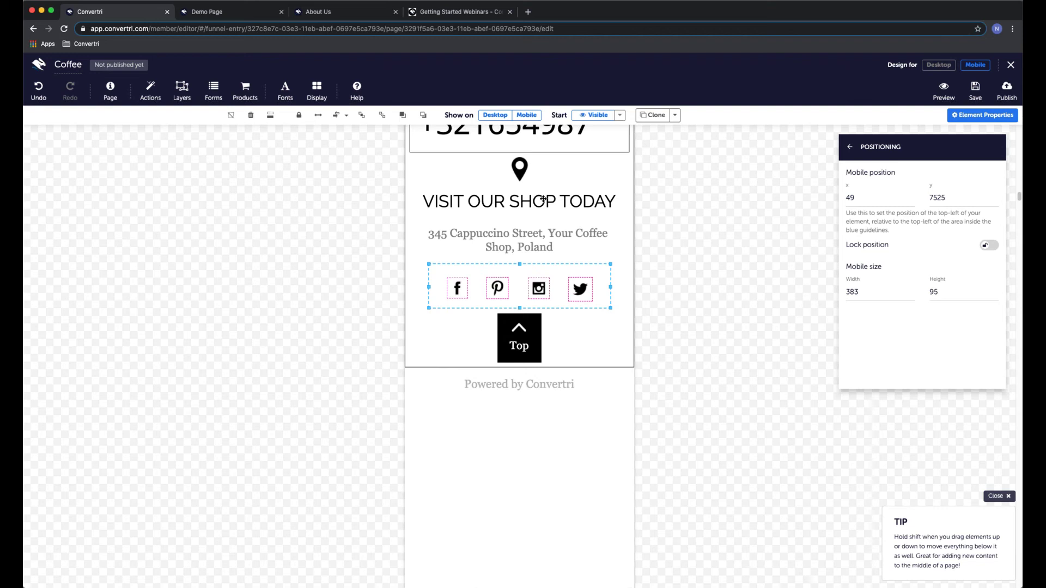
{"action": "scroll", "coordinate": [544, 199], "scroll_direction": "down", "scroll_amount": 1}
{"action": "left_click", "coordinate": [938, 65]}
Bunch the four social icons toward the left end of their desktop panel and check the arrangement in the mobile design
{"action": "scroll", "coordinate": [523, 233], "scroll_direction": "down", "scroll_amount": 4}
{"action": "scroll", "coordinate": [477, 218], "scroll_direction": "up", "scroll_amount": 1}
{"action": "left_click", "coordinate": [478, 215]}
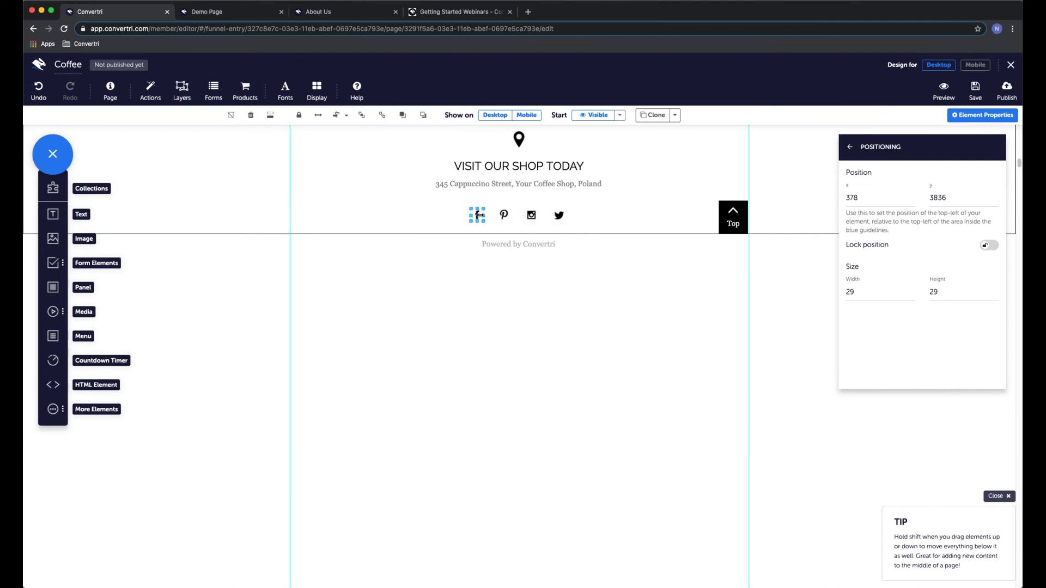
{"action": "left_click_drag", "start_coordinate": [475, 215], "coordinate": [527, 212]}
{"action": "left_click", "coordinate": [532, 215]}
{"action": "left_click", "coordinate": [572, 212]}
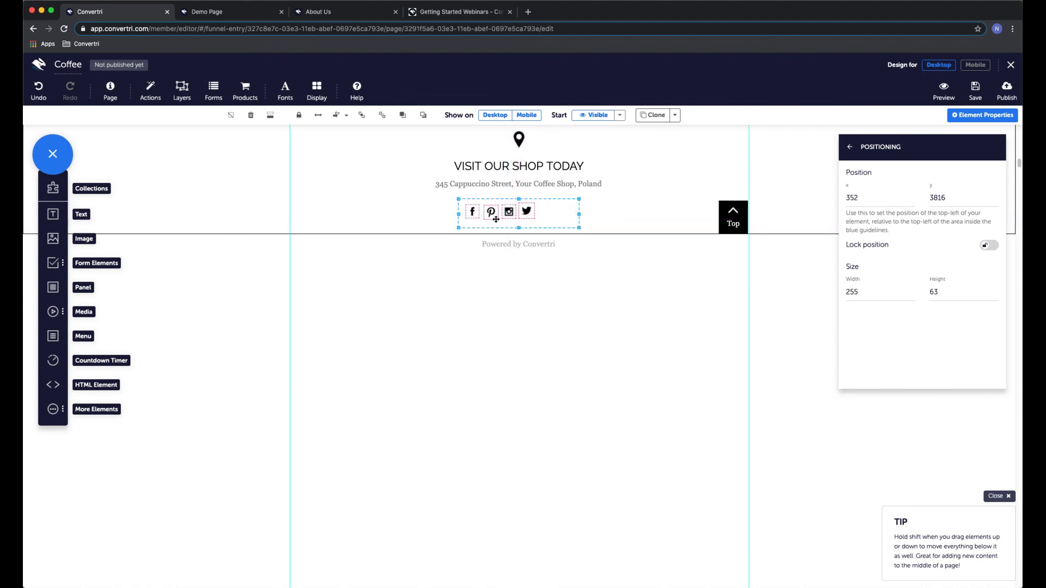
{"action": "left_click", "coordinate": [968, 65]}
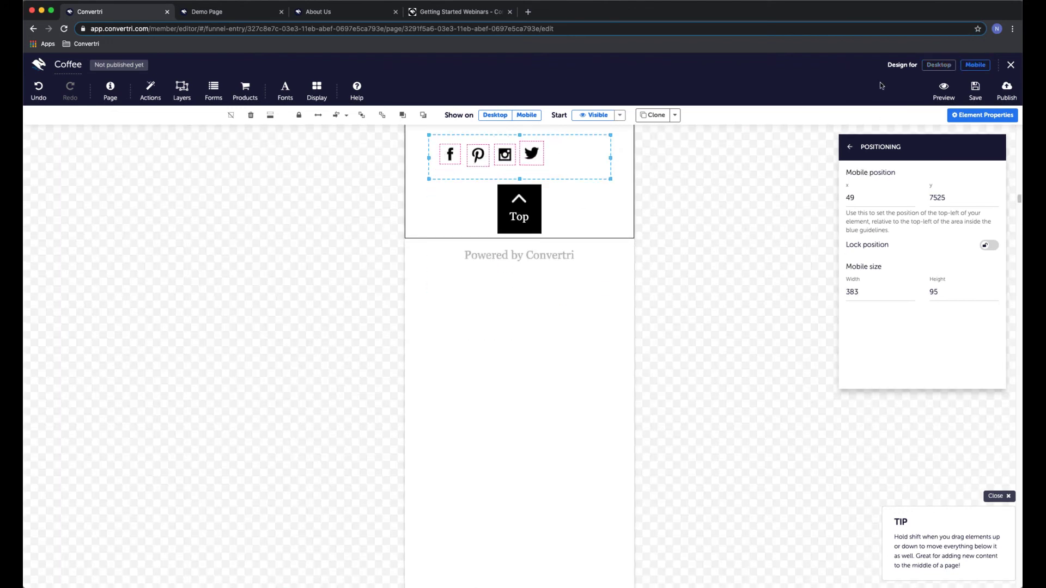
{"action": "left_click", "coordinate": [939, 65]}
Space the social icons across their desktop panel with Horizontally Contained and align them vertically with Middle Align
{"action": "scroll", "coordinate": [436, 240], "scroll_direction": "up", "scroll_amount": 2}
{"action": "left_click", "coordinate": [347, 116]}
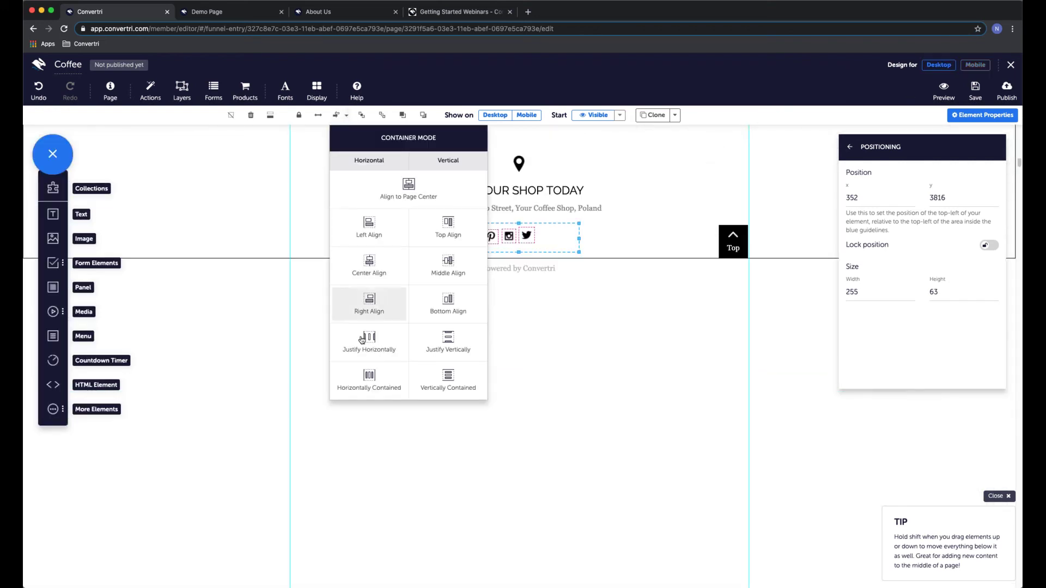
{"action": "left_click", "coordinate": [362, 382]}
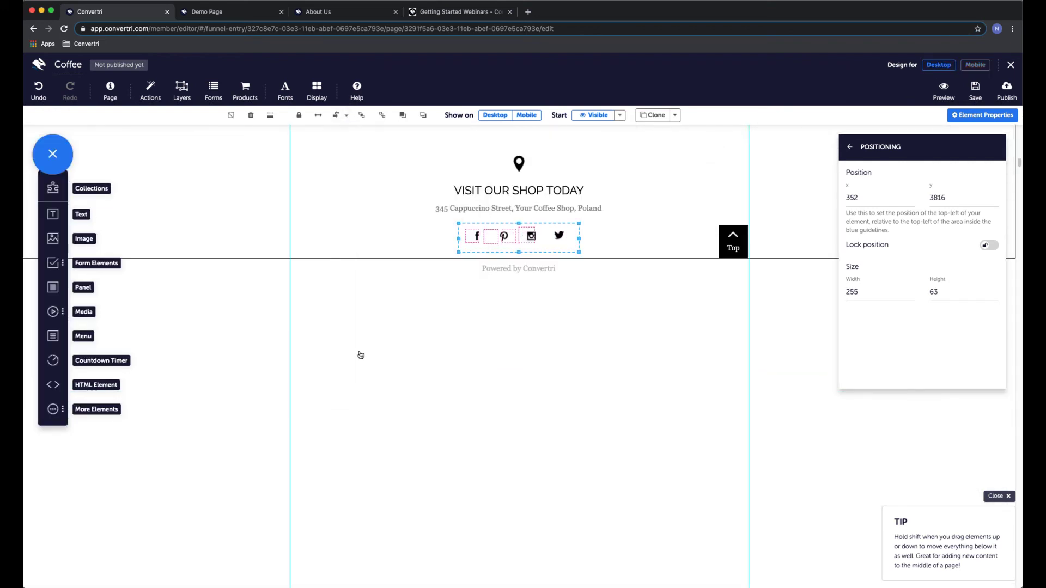
{"action": "left_click", "coordinate": [346, 115]}
{"action": "left_click", "coordinate": [451, 273]}
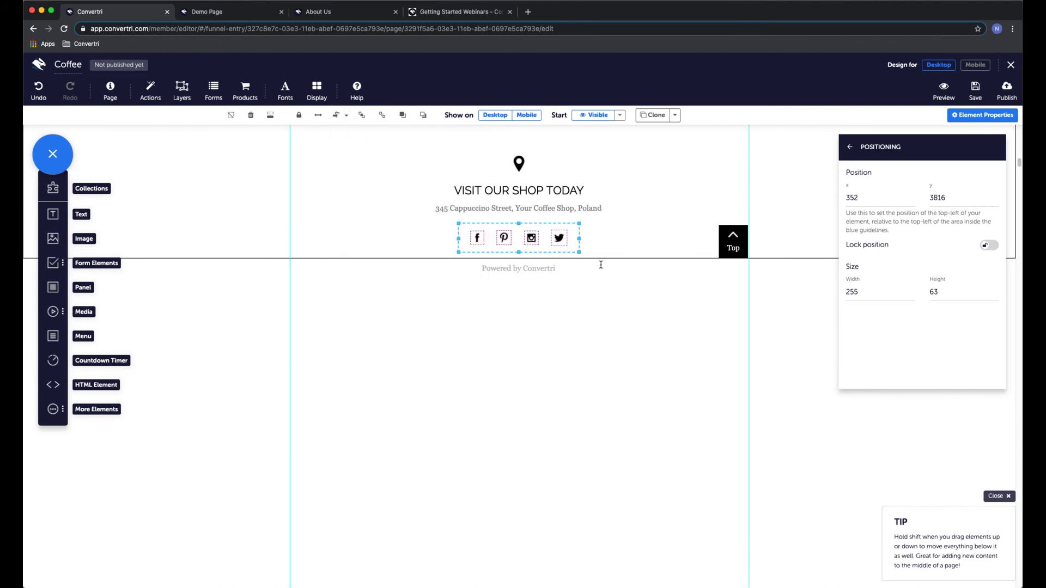
Widen the desktop social icon panel to about 458 and check how its icons are arranged in the mobile design
{"action": "left_click", "coordinate": [506, 227]}
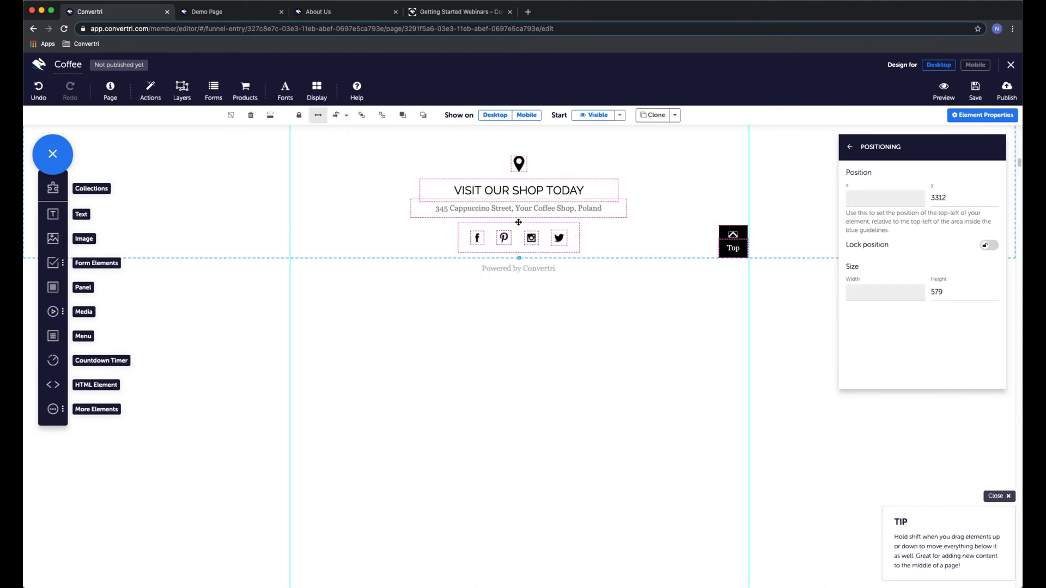
{"action": "left_click", "coordinate": [517, 223]}
{"action": "left_click_drag", "start_coordinate": [580, 238], "coordinate": [682, 238]}
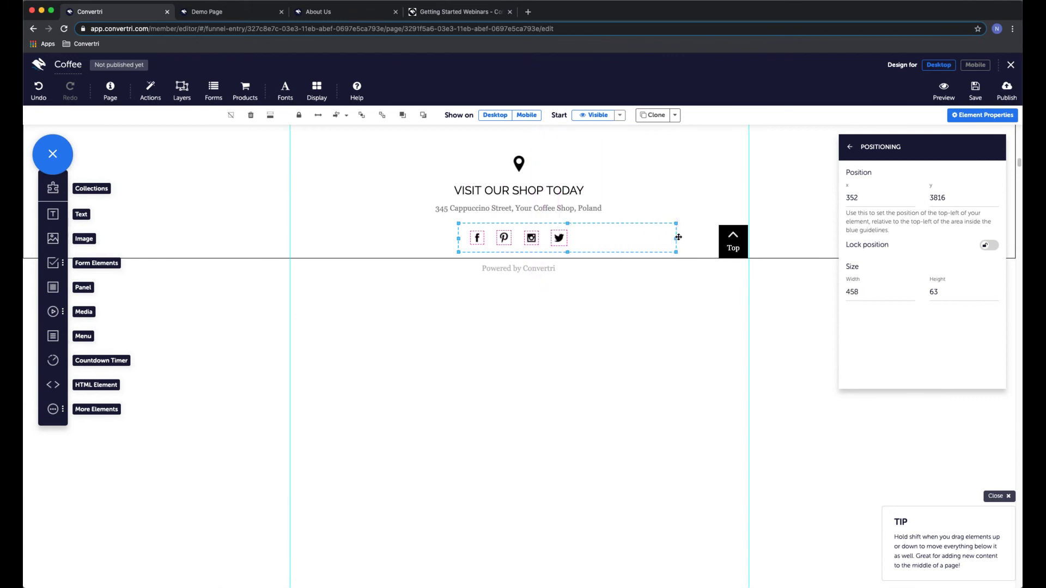
{"action": "left_click", "coordinate": [538, 312]}
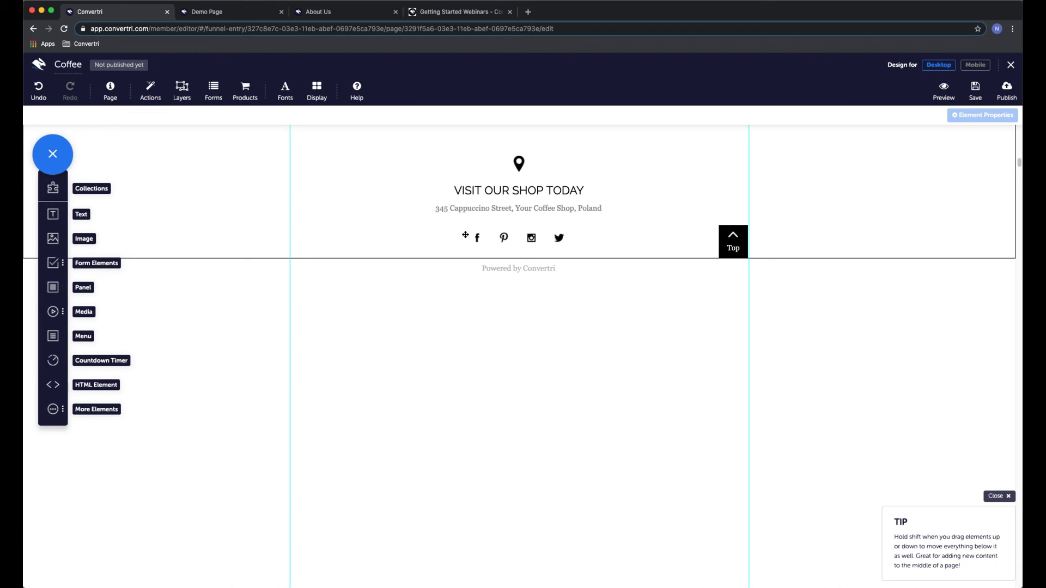
{"action": "left_click", "coordinate": [975, 64]}
{"action": "scroll", "coordinate": [619, 254], "scroll_direction": "up", "scroll_amount": 2}
{"action": "left_click", "coordinate": [467, 212]}
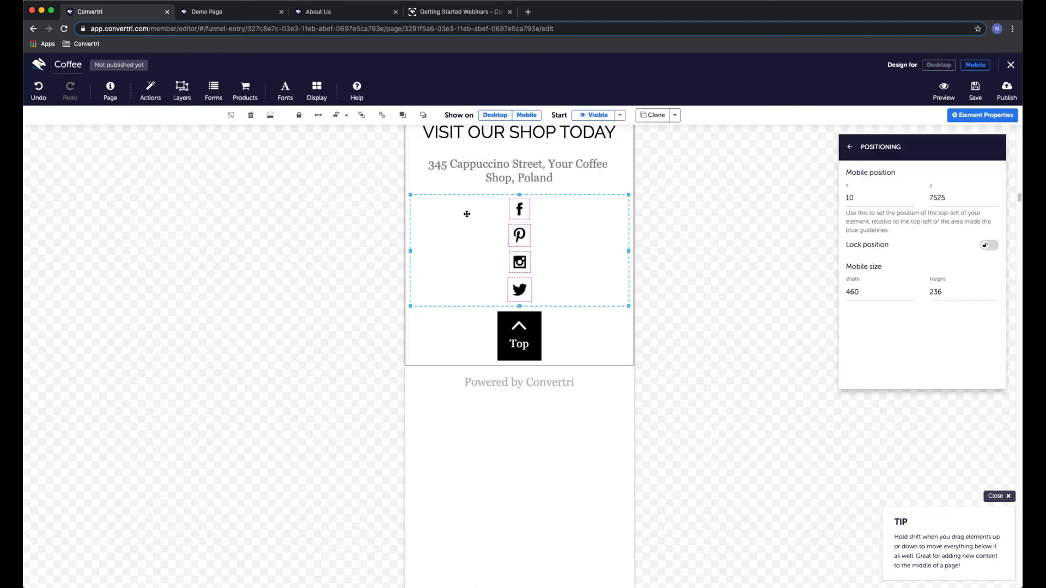
{"action": "left_click", "coordinate": [935, 66]}
Narrow the desktop social icon panel to about 268 wide and check the icon row in the mobile design
{"action": "scroll", "coordinate": [583, 243], "scroll_direction": "up", "scroll_amount": 1}
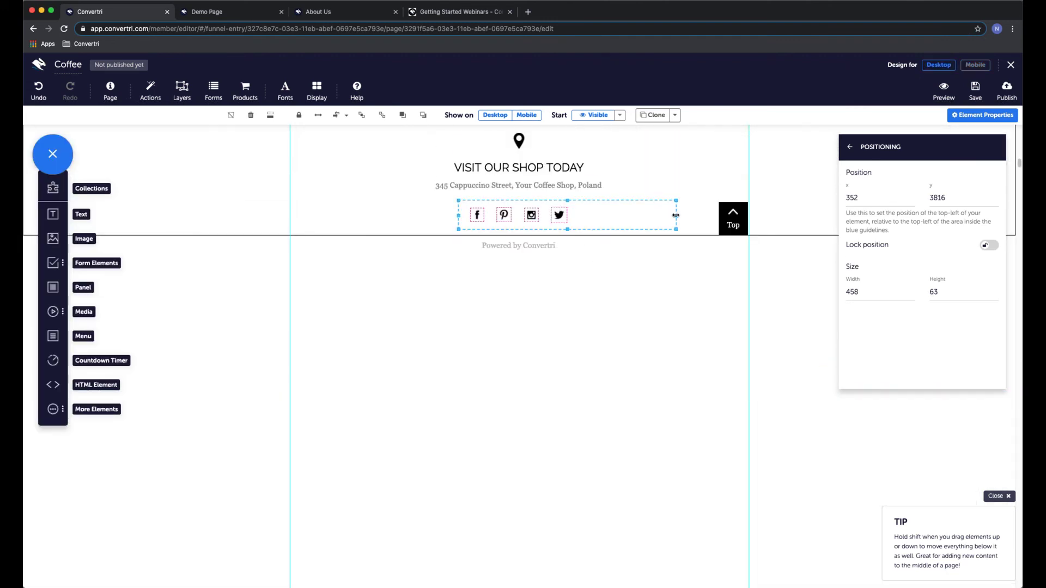
{"action": "left_click_drag", "start_coordinate": [672, 216], "coordinate": [585, 220]}
{"action": "left_click", "coordinate": [975, 65]}
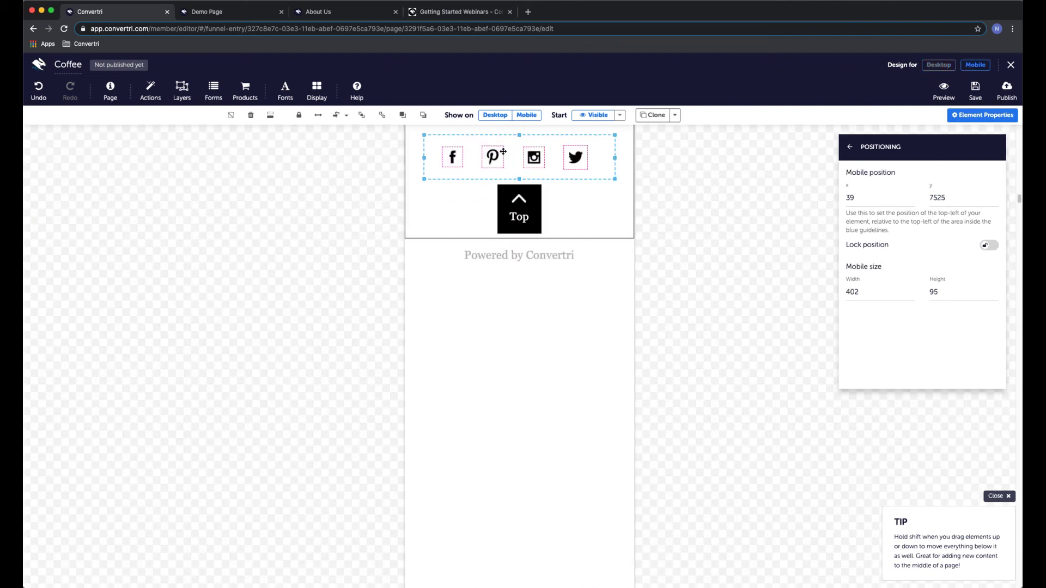
{"action": "left_click", "coordinate": [939, 66]}
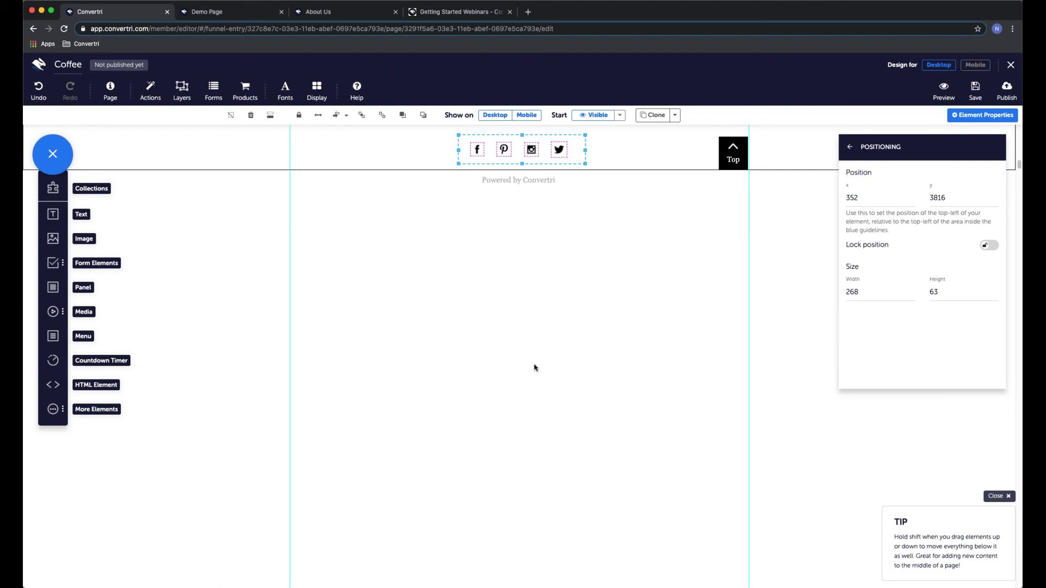
Inspect the panels grouping the Bread, Pastry and Coffee columns in the desktop design
{"action": "scroll", "coordinate": [521, 355], "scroll_direction": "up", "scroll_amount": 1}
{"action": "scroll", "coordinate": [519, 356], "scroll_direction": "up", "scroll_amount": 3}
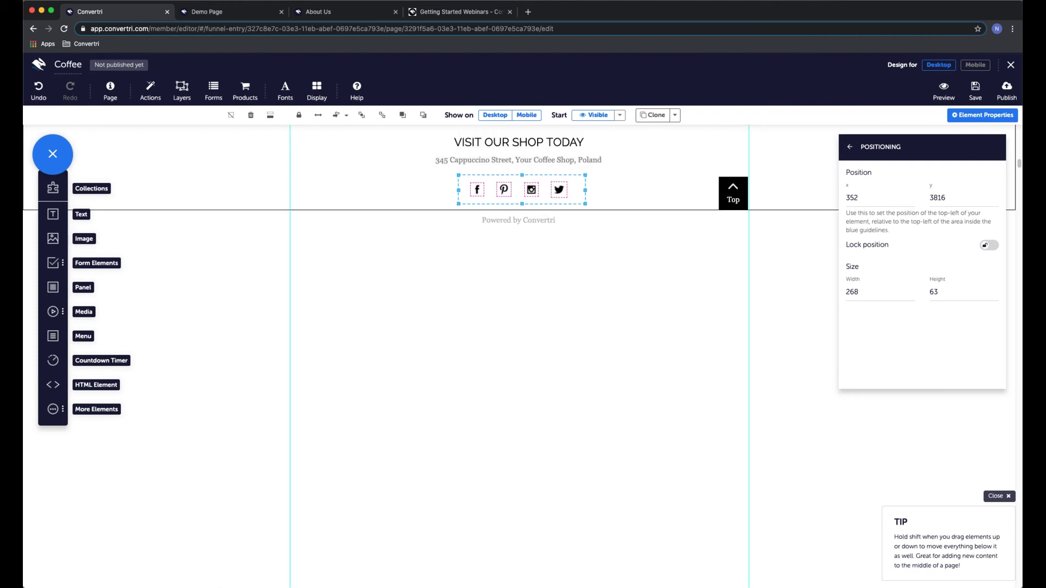
{"action": "scroll", "coordinate": [532, 401], "scroll_direction": "up", "scroll_amount": 15}
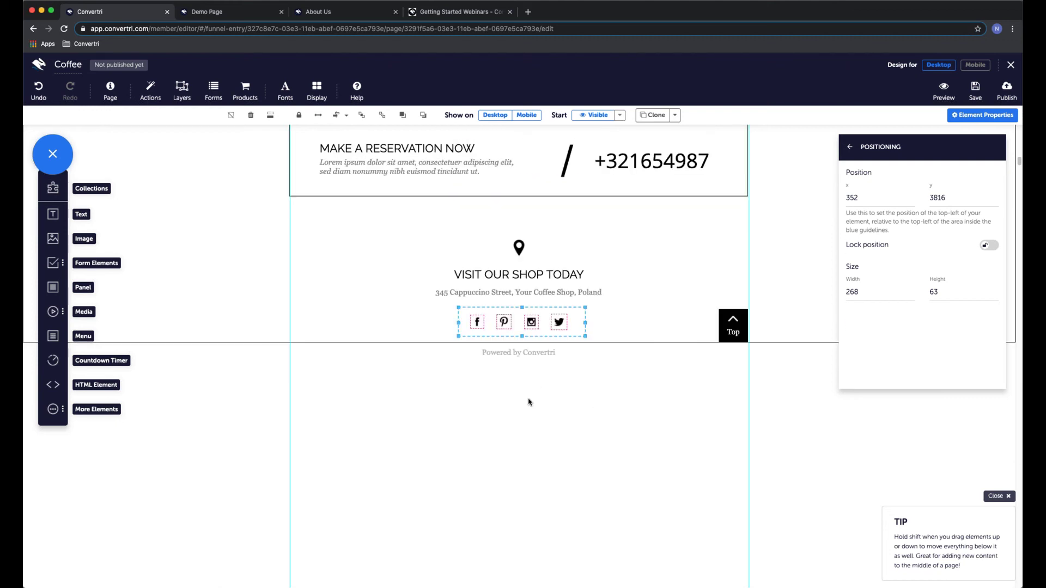
{"action": "scroll", "coordinate": [533, 403], "scroll_direction": "up", "scroll_amount": 4}
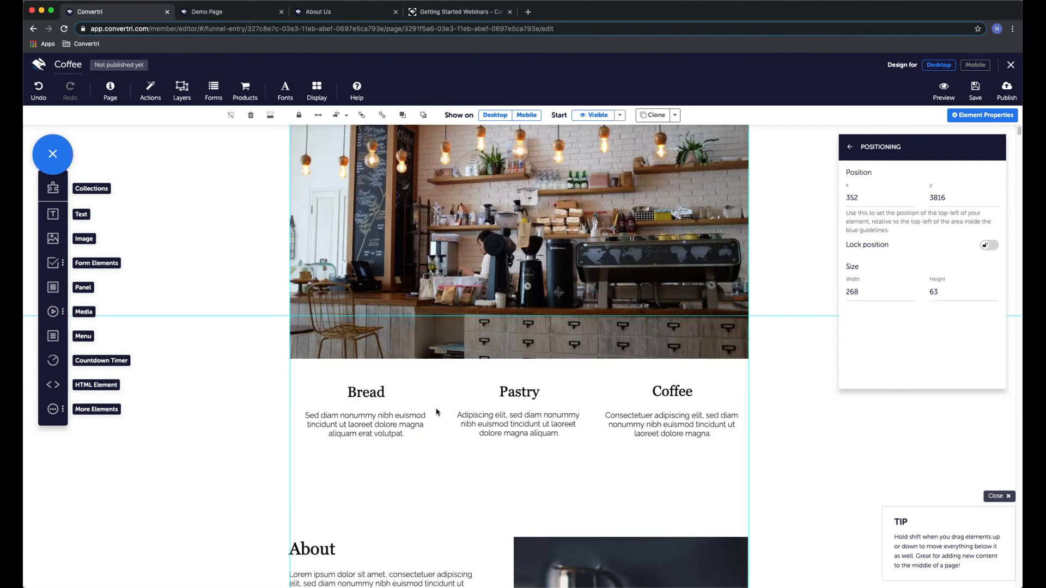
{"action": "left_click", "coordinate": [377, 444]}
{"action": "left_click", "coordinate": [484, 451]}
{"action": "left_click", "coordinate": [622, 447]}
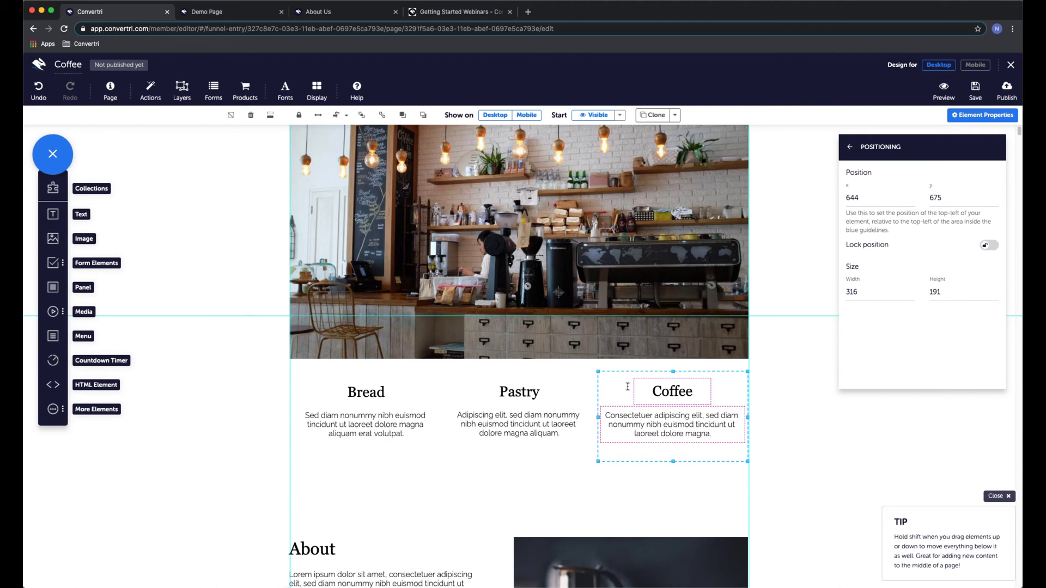
Check the bounds of the Pastry, Bread and Coffee column panels in turn and show the element outlines
{"action": "left_click", "coordinate": [488, 395]}
{"action": "left_click", "coordinate": [464, 395]}
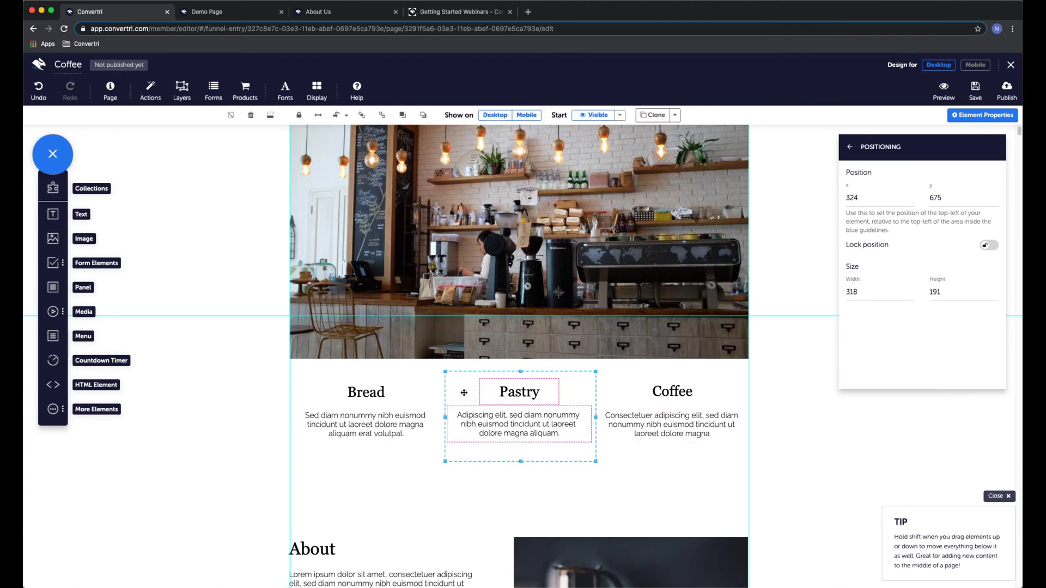
{"action": "left_click", "coordinate": [416, 397]}
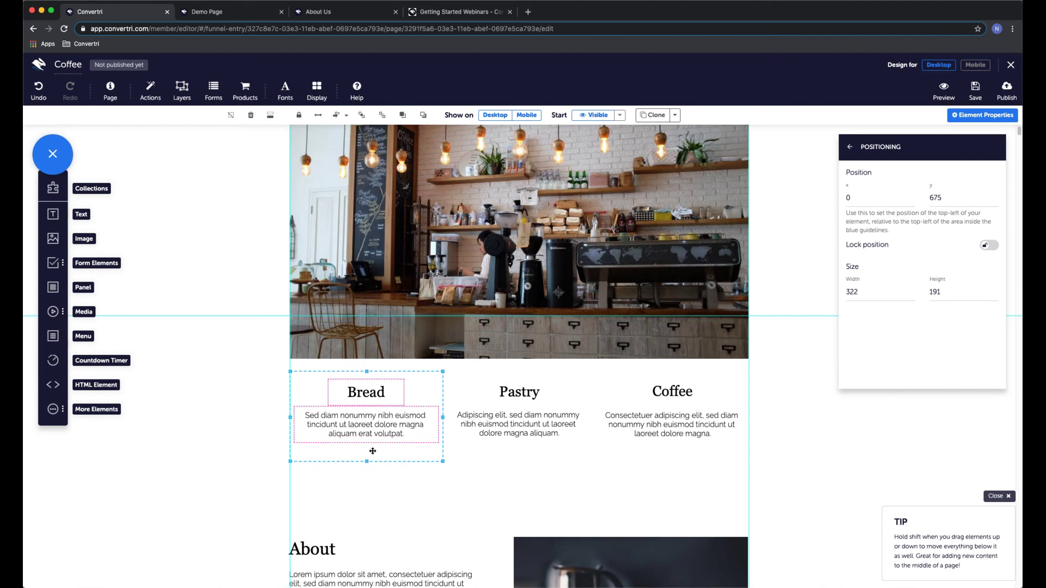
{"action": "left_click", "coordinate": [472, 447]}
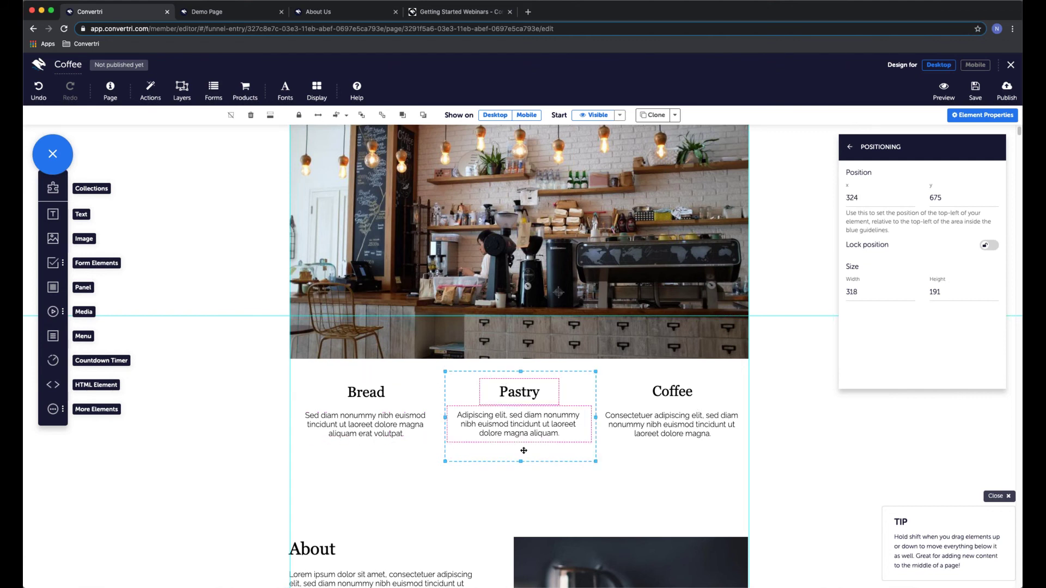
{"action": "left_click", "coordinate": [612, 445]}
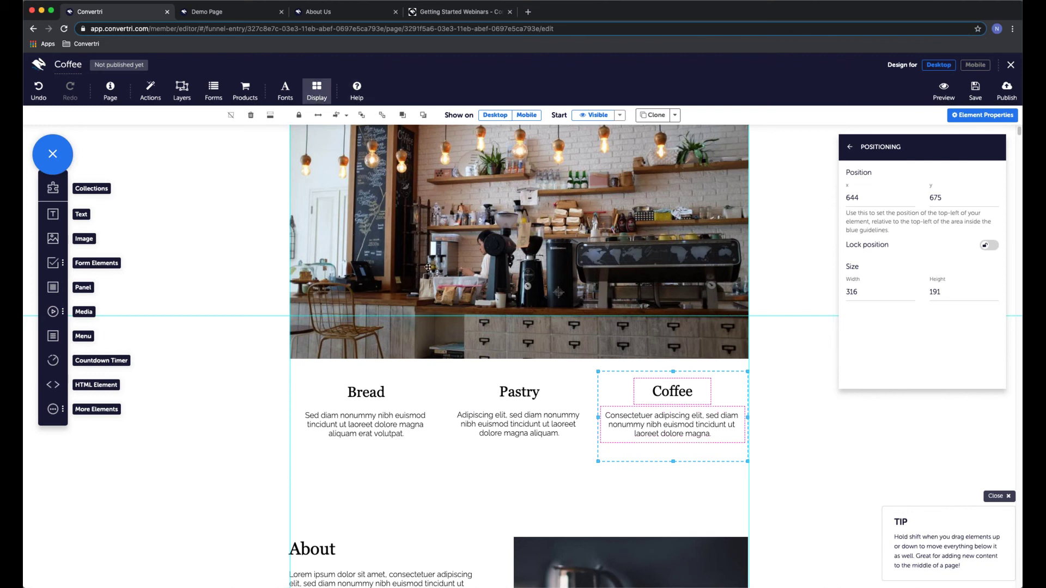
{"action": "left_click", "coordinate": [317, 92]}
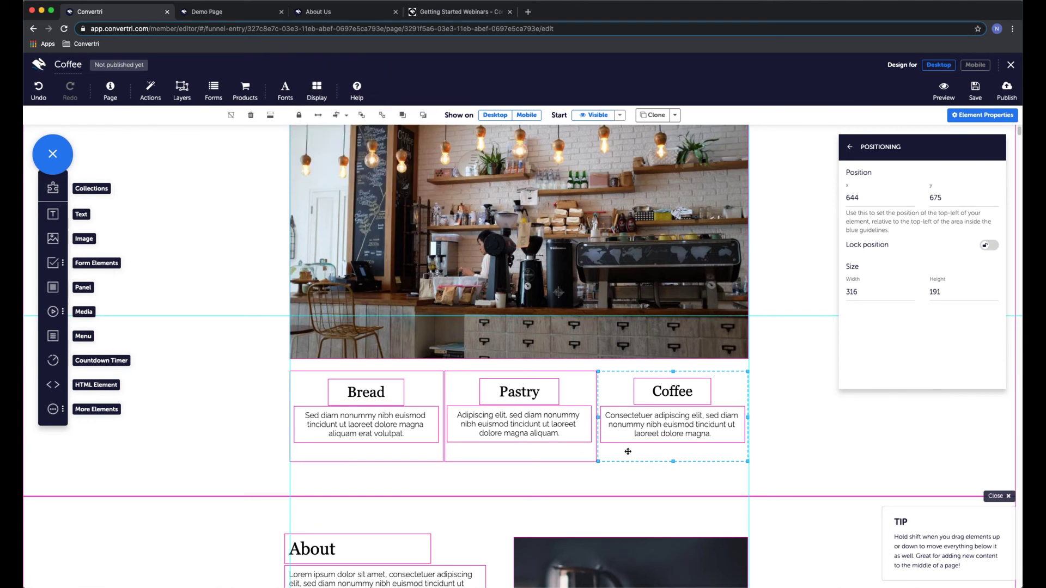
Swap the Pastry and Coffee panels so the row reads Bread, Coffee, Pastry
{"action": "left_click", "coordinate": [561, 458]}
{"action": "left_click_drag", "start_coordinate": [538, 455], "coordinate": [708, 481]}
{"action": "left_click", "coordinate": [643, 454]}
{"action": "left_click_drag", "start_coordinate": [643, 454], "coordinate": [493, 454]}
{"action": "left_click_drag", "start_coordinate": [744, 479], "coordinate": [651, 452]}
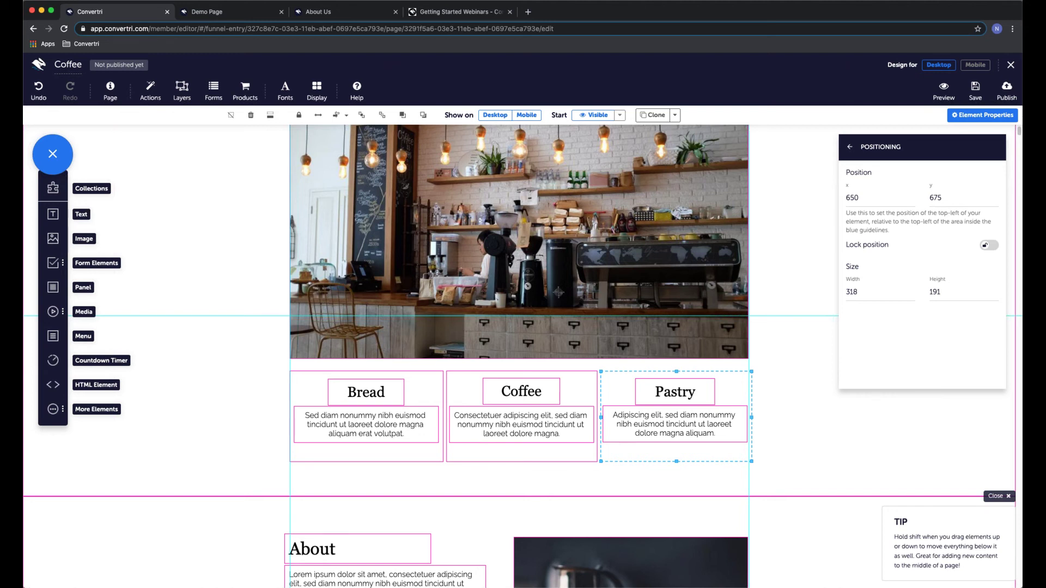
Add a panel over the café hero image and give it the red background fill rgb(203, 21, 21)
{"action": "scroll", "coordinate": [559, 426], "scroll_direction": "down", "scroll_amount": 3}
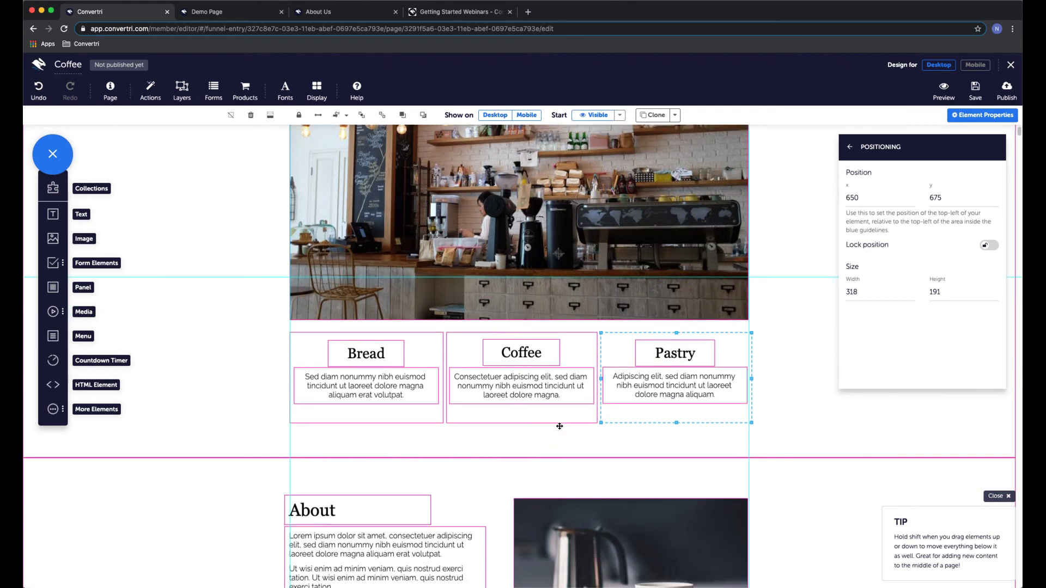
{"action": "scroll", "coordinate": [560, 426], "scroll_direction": "up", "scroll_amount": 3}
{"action": "scroll", "coordinate": [560, 426], "scroll_direction": "up", "scroll_amount": 3}
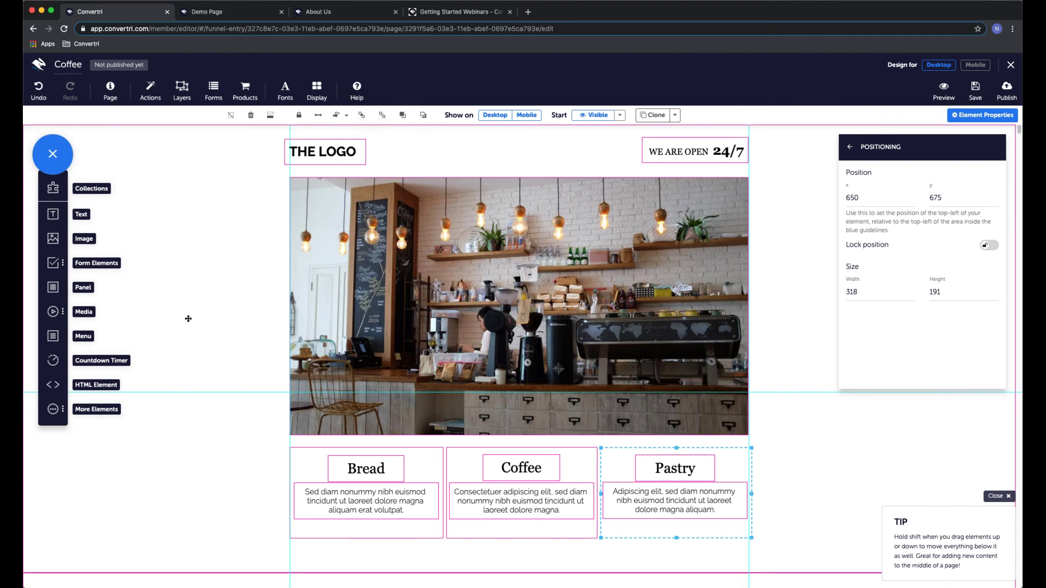
{"action": "scroll", "coordinate": [188, 319], "scroll_direction": "down", "scroll_amount": 7}
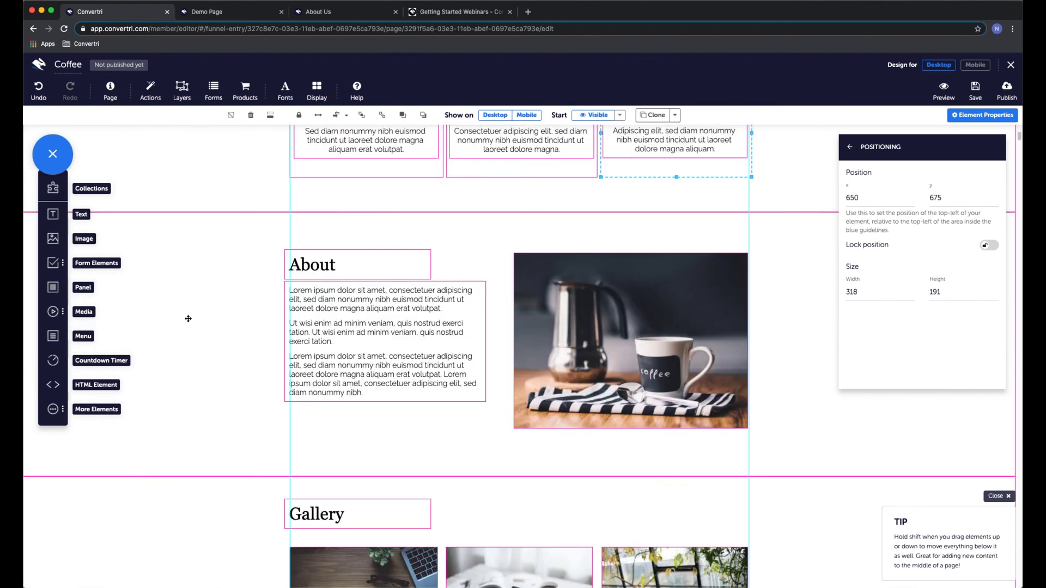
{"action": "scroll", "coordinate": [188, 319], "scroll_direction": "up", "scroll_amount": 6}
{"action": "scroll", "coordinate": [188, 318], "scroll_direction": "up", "scroll_amount": 1}
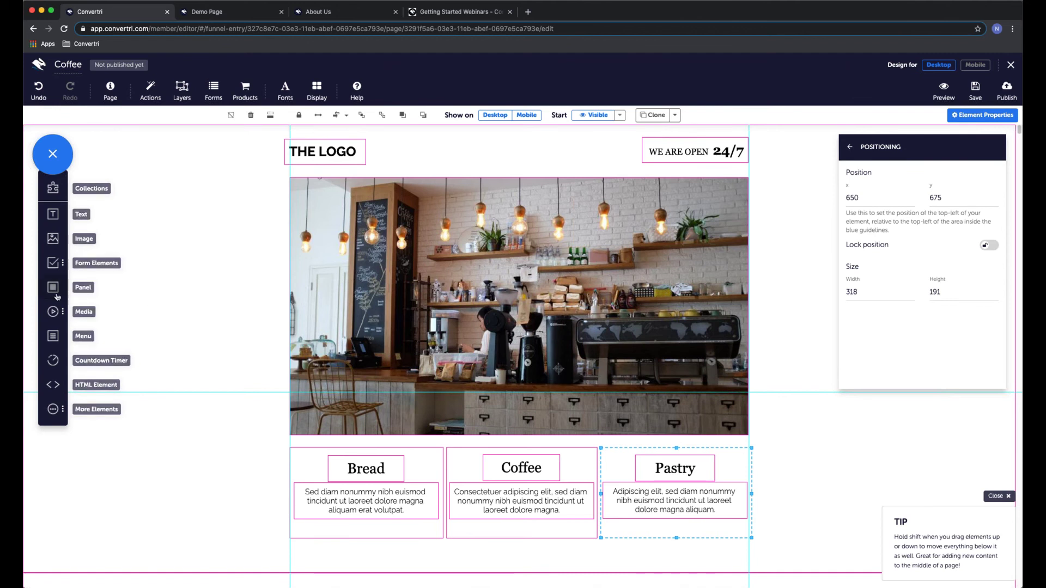
{"action": "left_click_drag", "start_coordinate": [53, 289], "coordinate": [292, 227]}
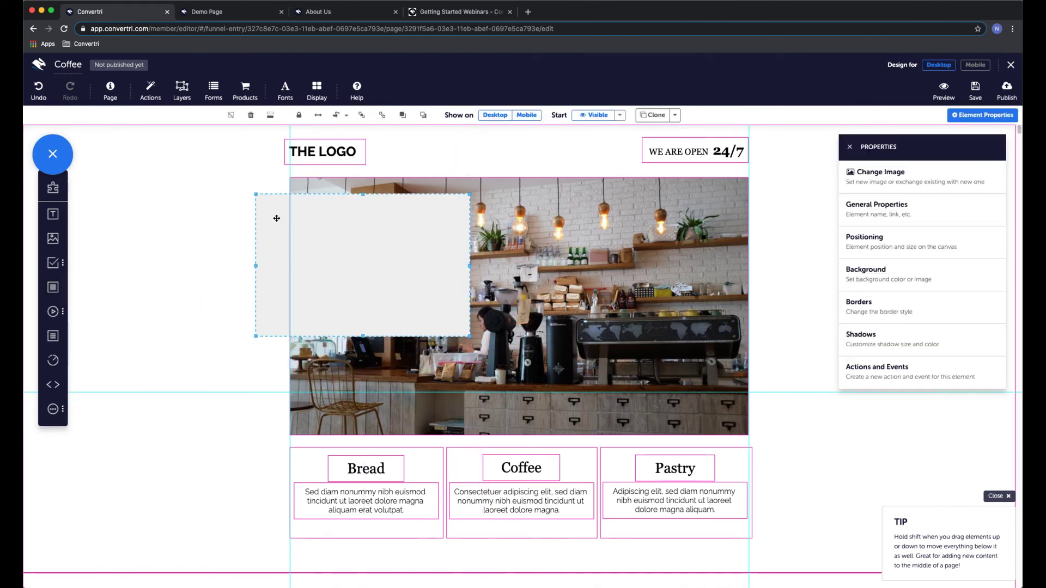
{"action": "left_click", "coordinate": [886, 263]}
{"action": "left_click", "coordinate": [852, 206]}
{"action": "left_click", "coordinate": [968, 164]}
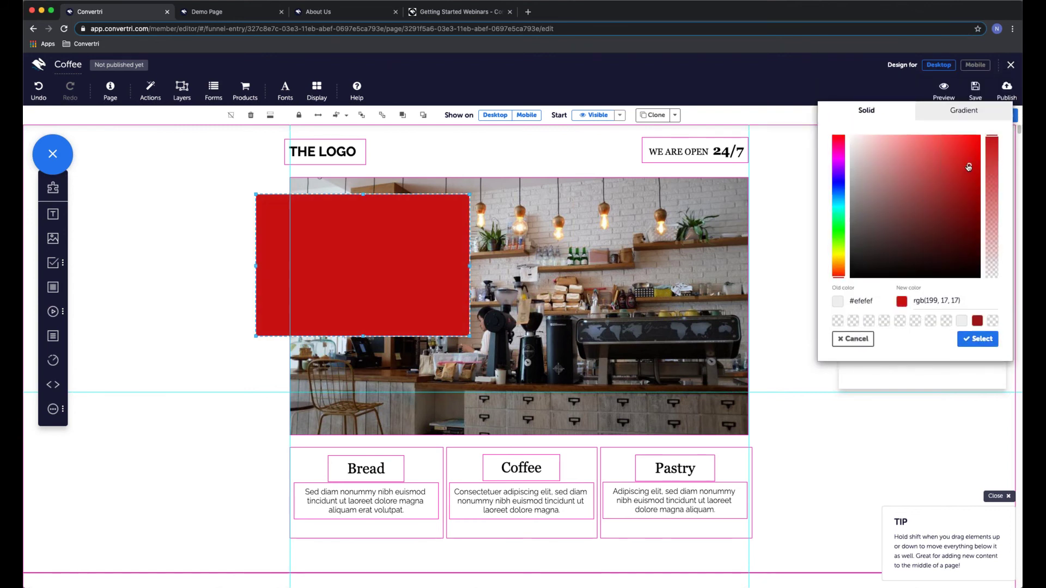
{"action": "left_click", "coordinate": [982, 340]}
Duplicate the red panel slightly lower and to its right, and fill the copy with green rgb(38, 197, 38)
{"action": "left_click_drag", "start_coordinate": [353, 241], "coordinate": [386, 265]}
{"action": "left_click", "coordinate": [852, 206]}
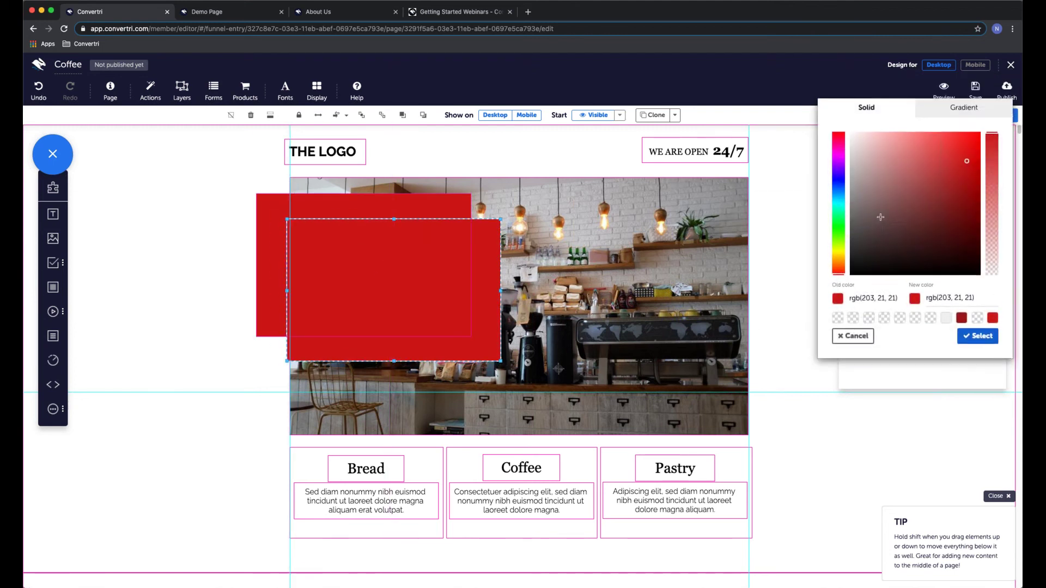
{"action": "left_click", "coordinate": [839, 230]}
{"action": "left_click_drag", "start_coordinate": [955, 192], "coordinate": [955, 167]}
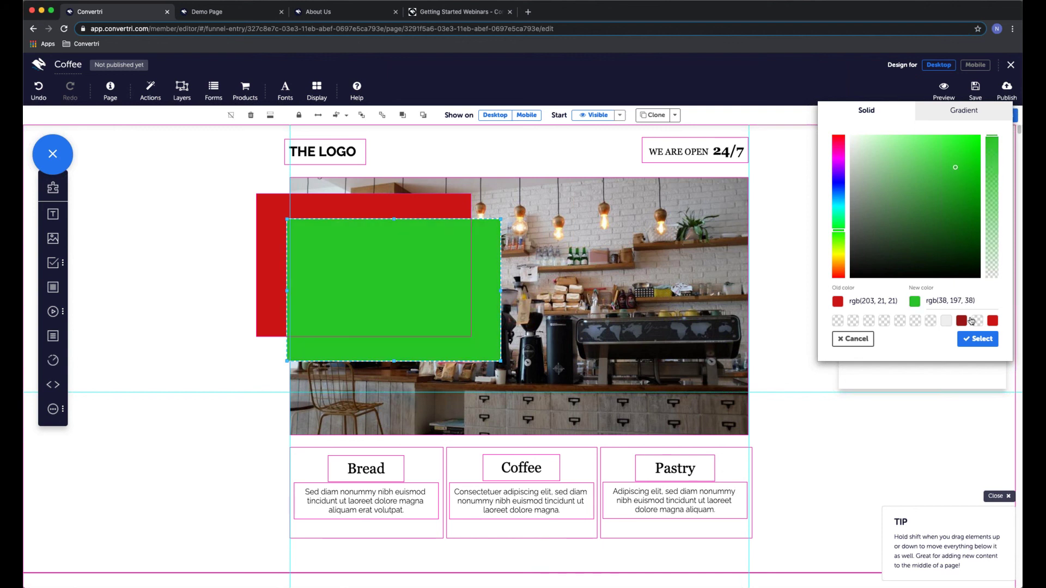
{"action": "left_click", "coordinate": [978, 339]}
Duplicate the green panel diagonally below it and fill the copy with blue rgb(38, 105, 197)
{"action": "left_click_drag", "start_coordinate": [422, 276], "coordinate": [455, 307]}
{"action": "left_click", "coordinate": [851, 206]}
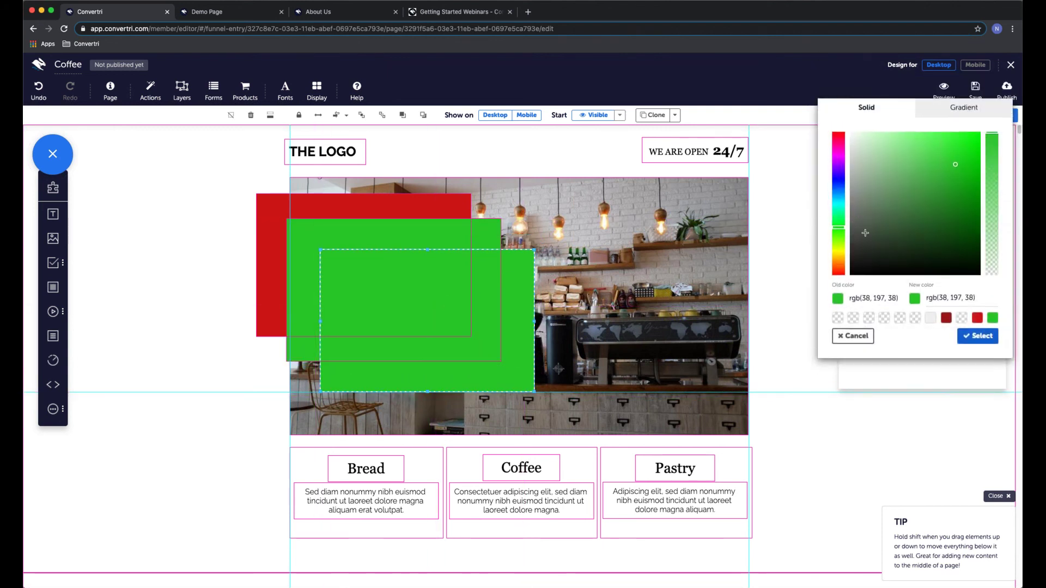
{"action": "left_click", "coordinate": [838, 192]}
{"action": "left_click", "coordinate": [983, 347]}
Duplicate the blue panel diagonally below it and fill the copy with purple rgb(187, 38, 197)
{"action": "left_click_drag", "start_coordinate": [417, 292], "coordinate": [450, 321]}
{"action": "left_click", "coordinate": [859, 207]}
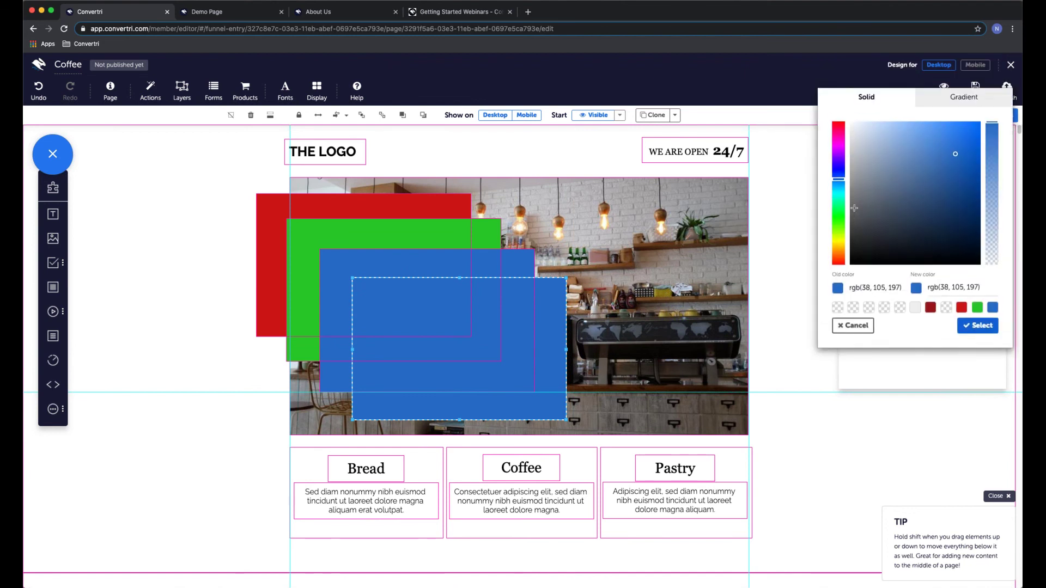
{"action": "left_click", "coordinate": [838, 160]}
{"action": "left_click", "coordinate": [978, 339]}
Narrow the café hero image behind the coloured panels and delete it
{"action": "left_click", "coordinate": [709, 260]}
{"action": "left_click_drag", "start_coordinate": [291, 308], "coordinate": [619, 308]}
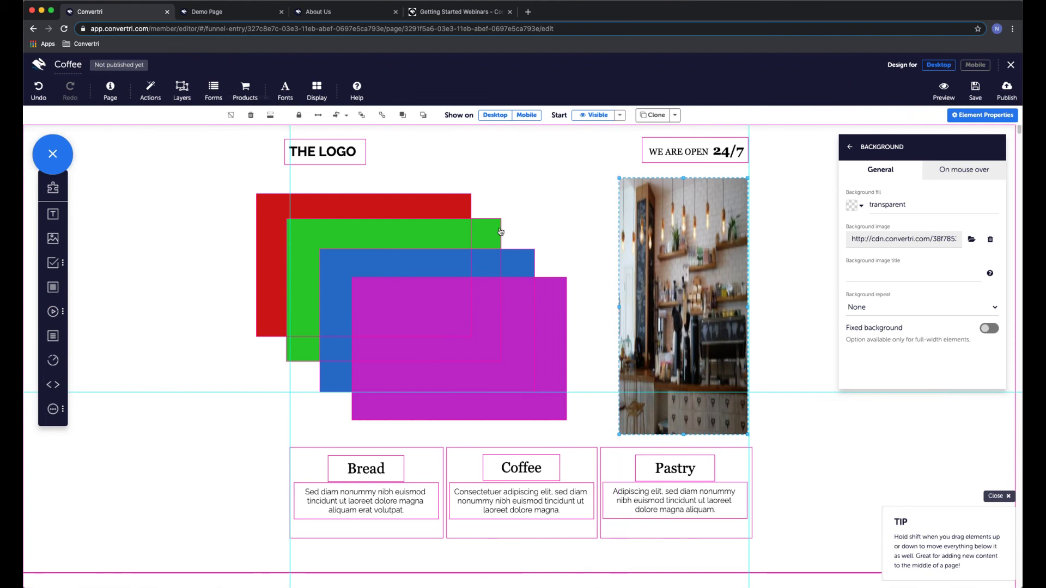
{"action": "left_click", "coordinate": [251, 117]}
Select the red, green, blue and purple panels together and move them right toward the middle of the page
{"action": "left_click", "coordinate": [273, 223]}
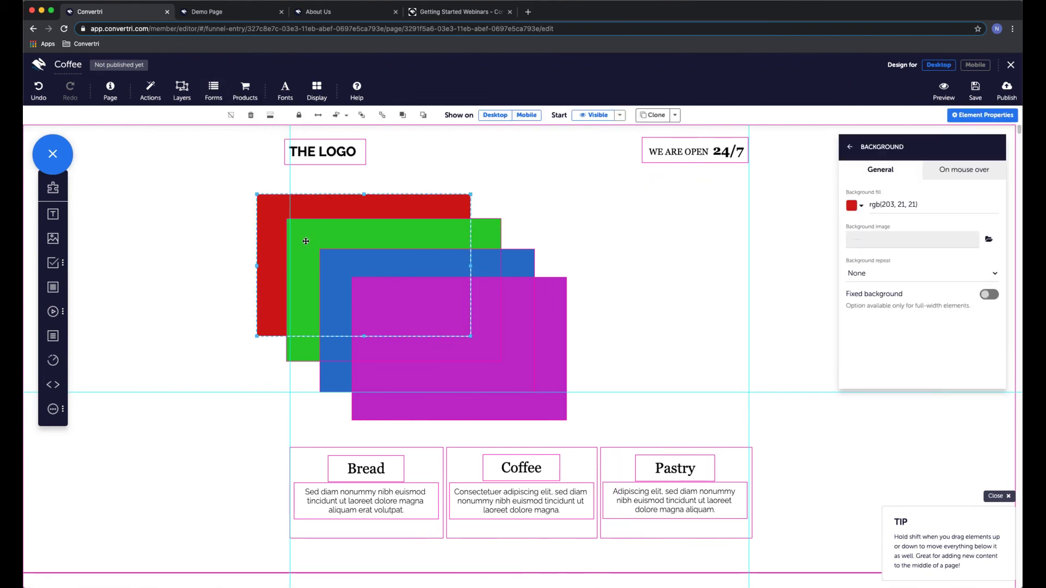
{"action": "left_click", "coordinate": [305, 242], "text": "shift"}
{"action": "left_click", "coordinate": [342, 282], "text": "shift"}
{"action": "left_click", "coordinate": [385, 309], "text": "shift"}
{"action": "left_click_drag", "start_coordinate": [376, 304], "coordinate": [485, 305]}
{"action": "left_click", "coordinate": [680, 283]}
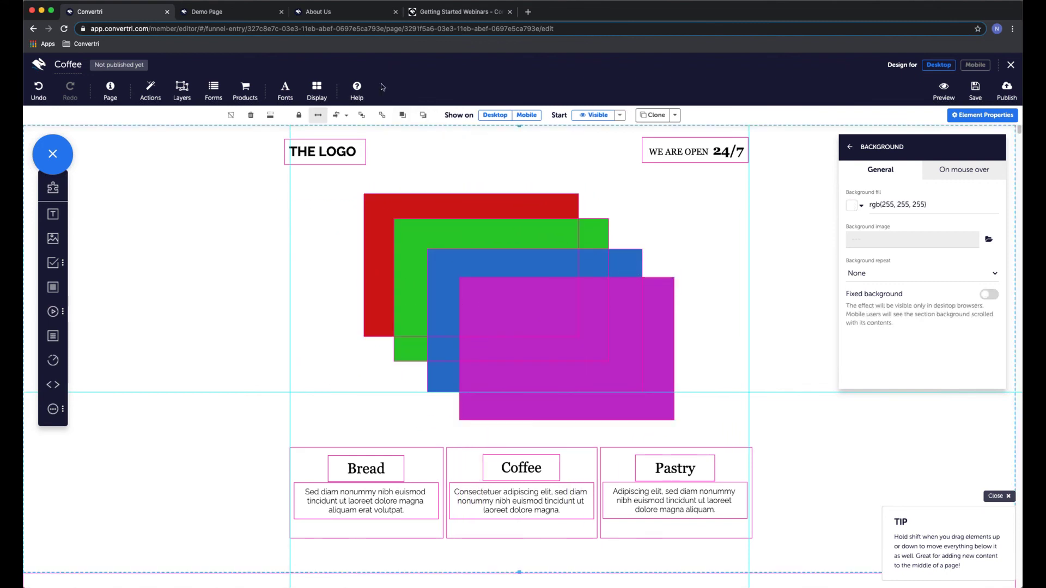
Turn off Element Outlines and select the Bread column's panel
{"action": "left_click", "coordinate": [317, 91]}
{"action": "left_click", "coordinate": [415, 136]}
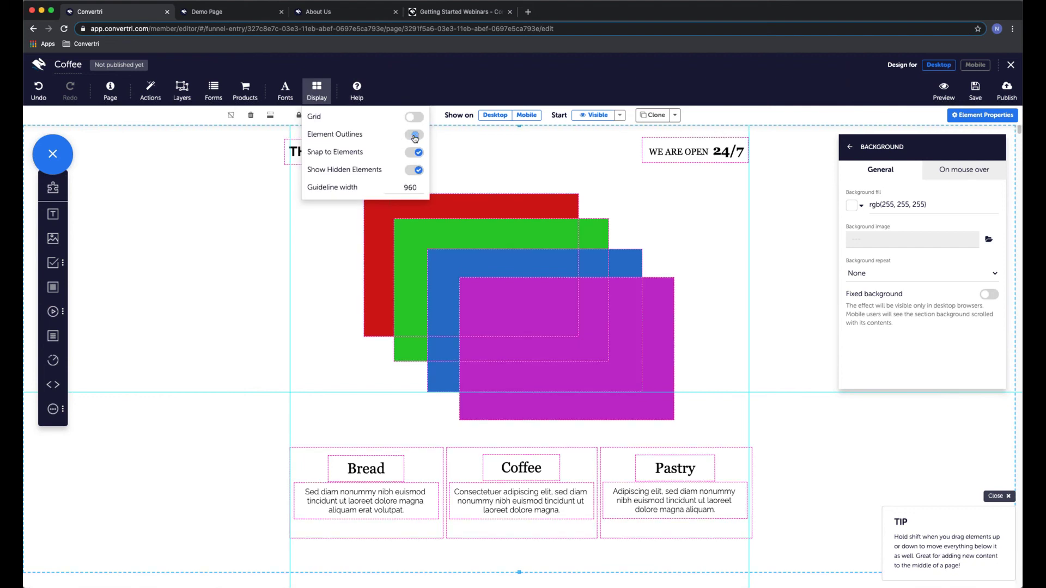
{"action": "left_click", "coordinate": [303, 473]}
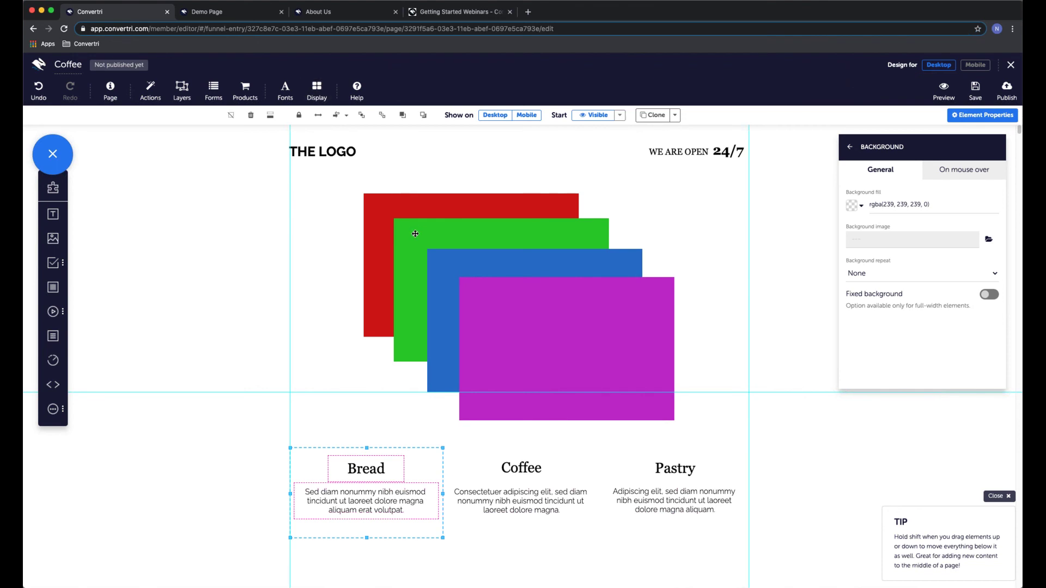
Bring the red panel forward three levels so it sits in front of the purple panel
{"action": "left_click", "coordinate": [381, 215]}
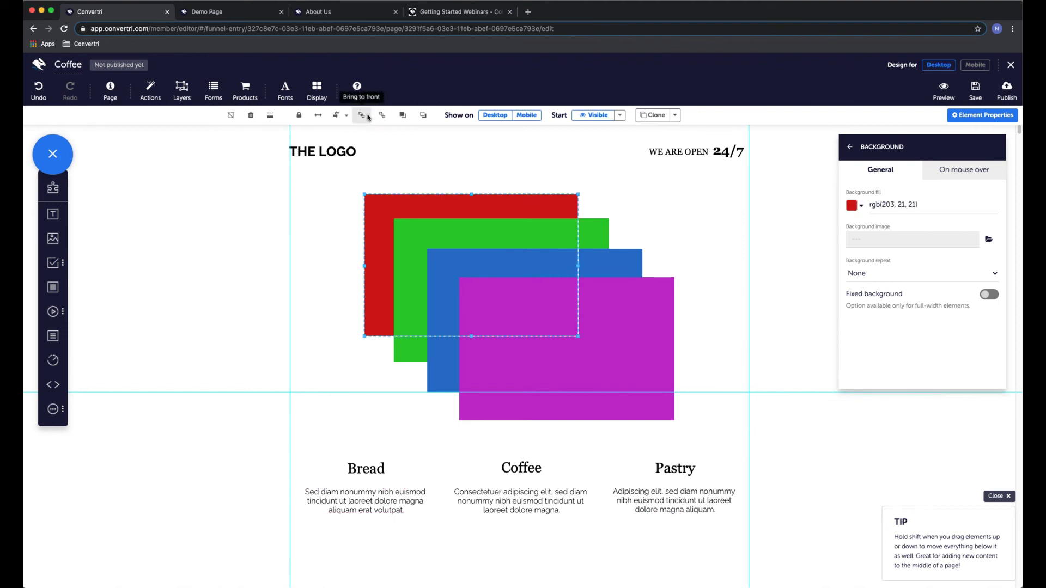
{"action": "left_click", "coordinate": [402, 116]}
{"action": "left_click", "coordinate": [402, 116]}
{"action": "left_click", "coordinate": [402, 116]}
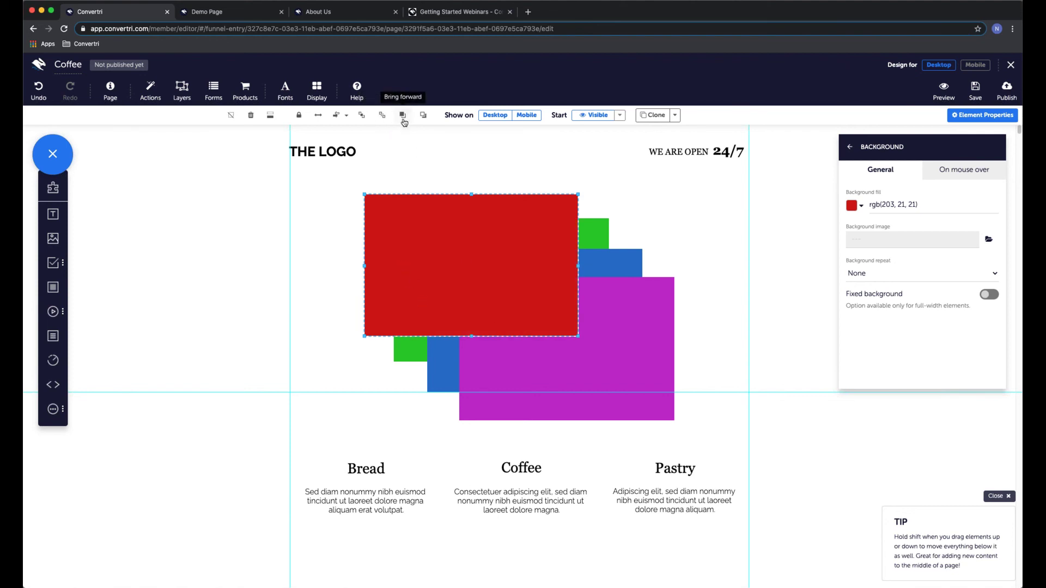
Send the red panel backward three levels so it sits behind the green panel
{"action": "left_click", "coordinate": [422, 116]}
{"action": "left_click", "coordinate": [423, 116]}
{"action": "left_click", "coordinate": [422, 116]}
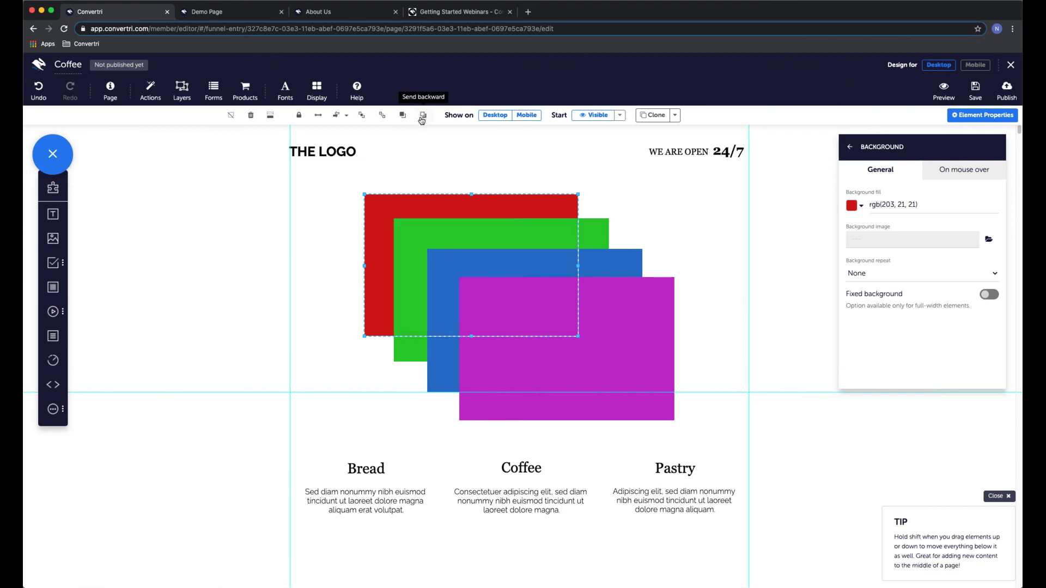
Try Bring to front and Send to back on the red panel, and bring it forward one level above the section background
{"action": "left_click", "coordinate": [361, 117]}
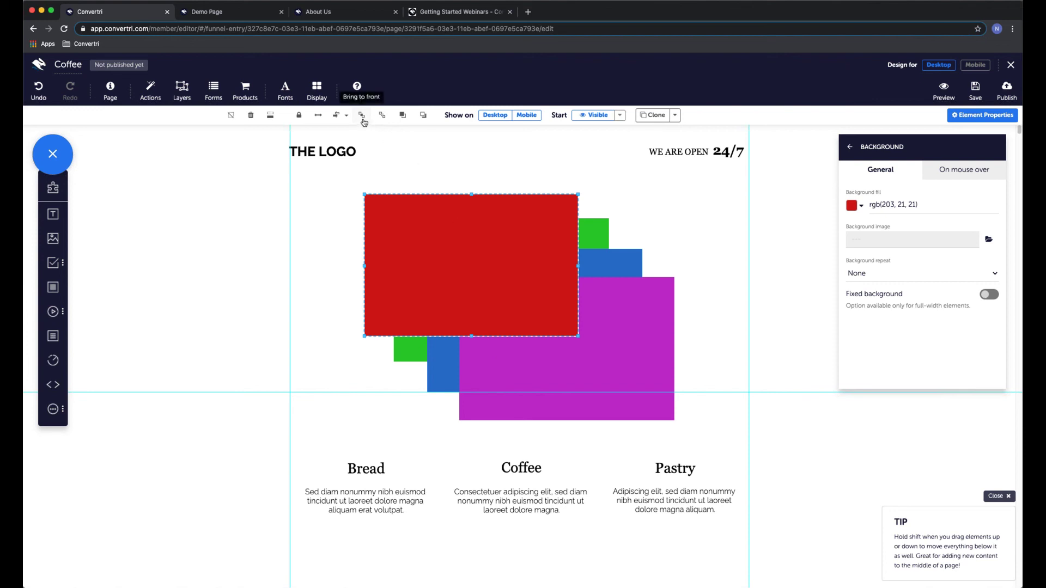
{"action": "left_click", "coordinate": [383, 116]}
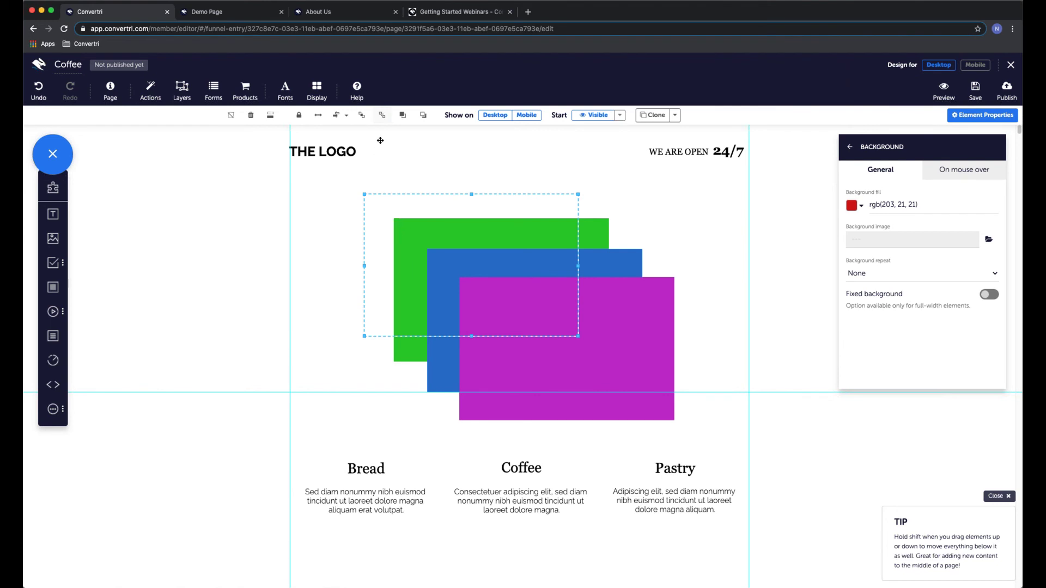
{"action": "left_click", "coordinate": [401, 117]}
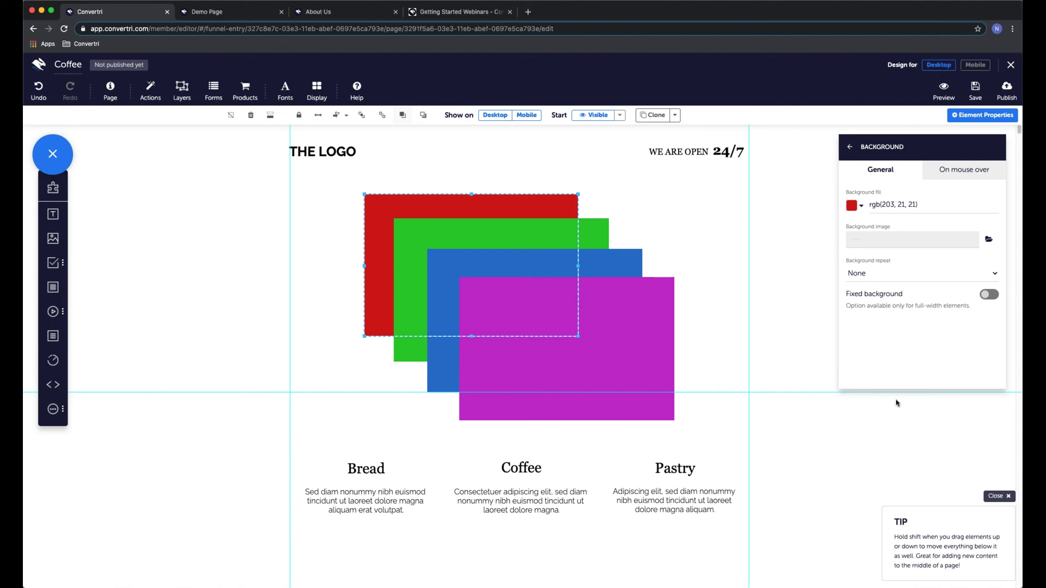
Save the Coffee page and cycle the selection through the coloured panels until the purple one is selected
{"action": "left_click", "coordinate": [977, 96]}
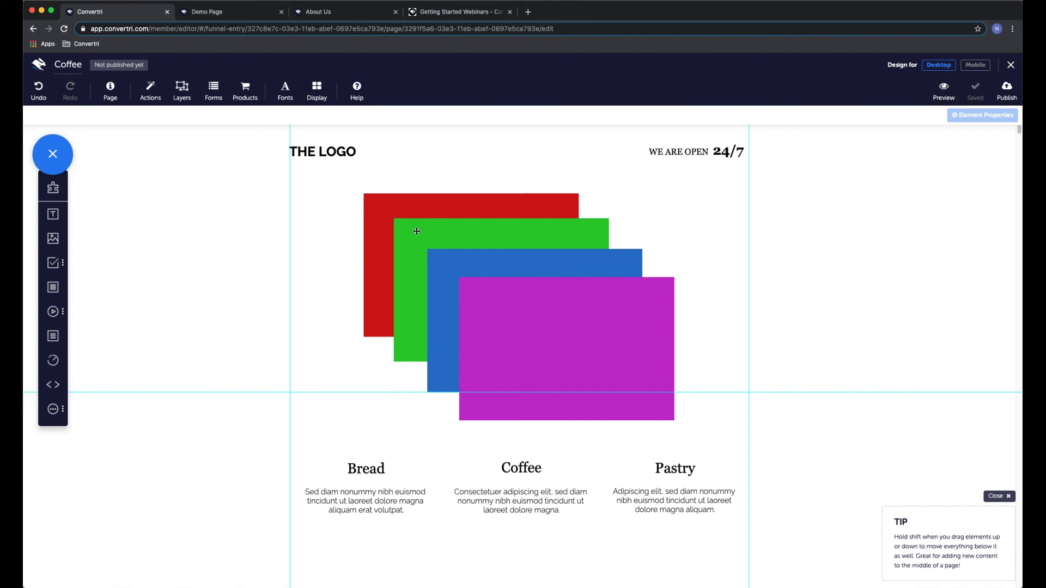
{"action": "key", "text": "Tab"}
{"action": "key", "text": "Tab"}
{"action": "key", "text": "Tab"}
{"action": "key", "text": "Tab"}
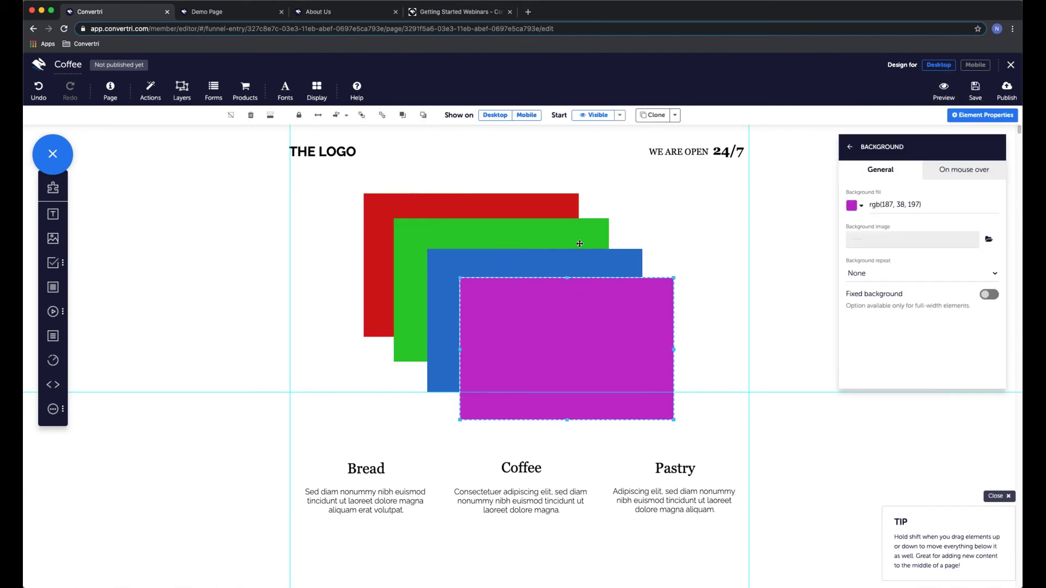
Close the page editor, start a new funnel from the funnels list, and search its templates for "author"
{"action": "left_click", "coordinate": [1011, 64]}
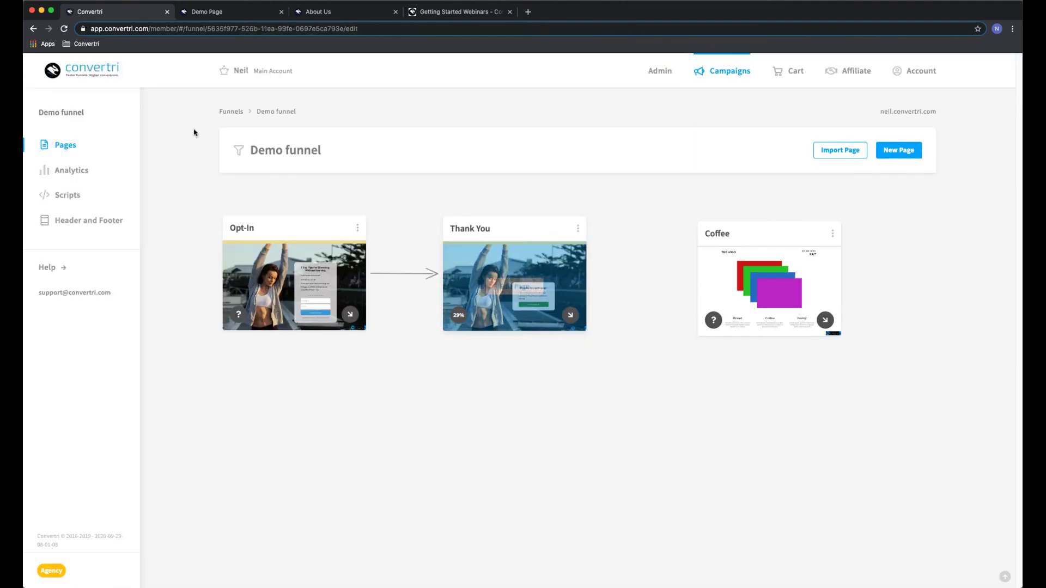
{"action": "left_click", "coordinate": [231, 113]}
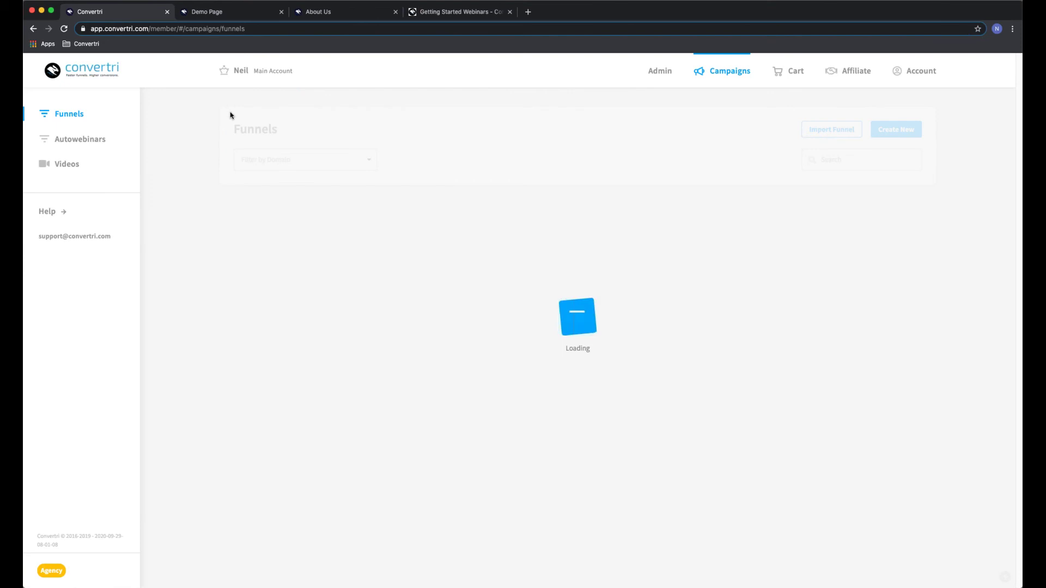
{"action": "left_click", "coordinate": [896, 135]}
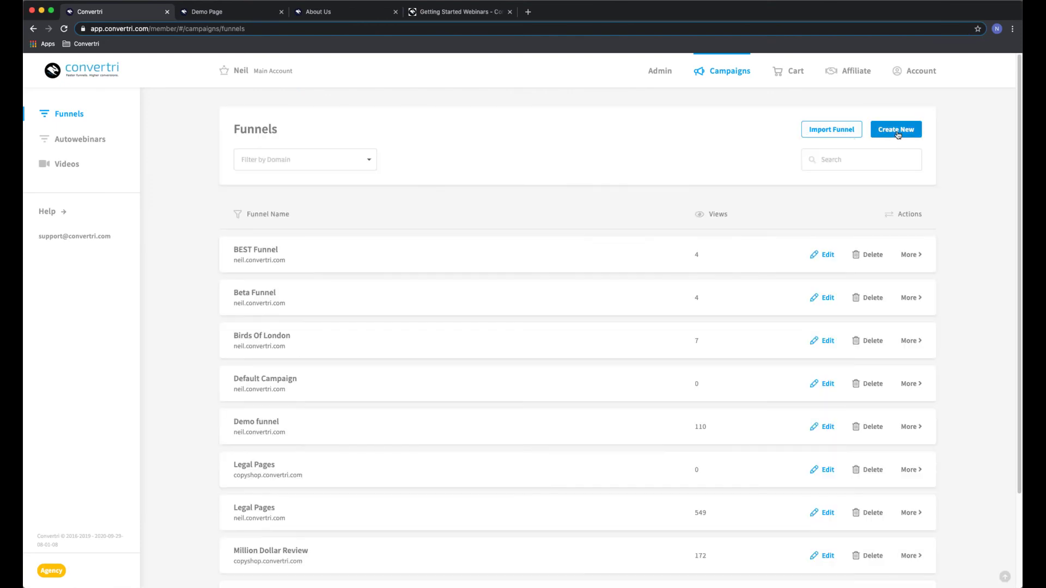
{"action": "left_click", "coordinate": [855, 178]}
{"action": "type", "text": "author"}
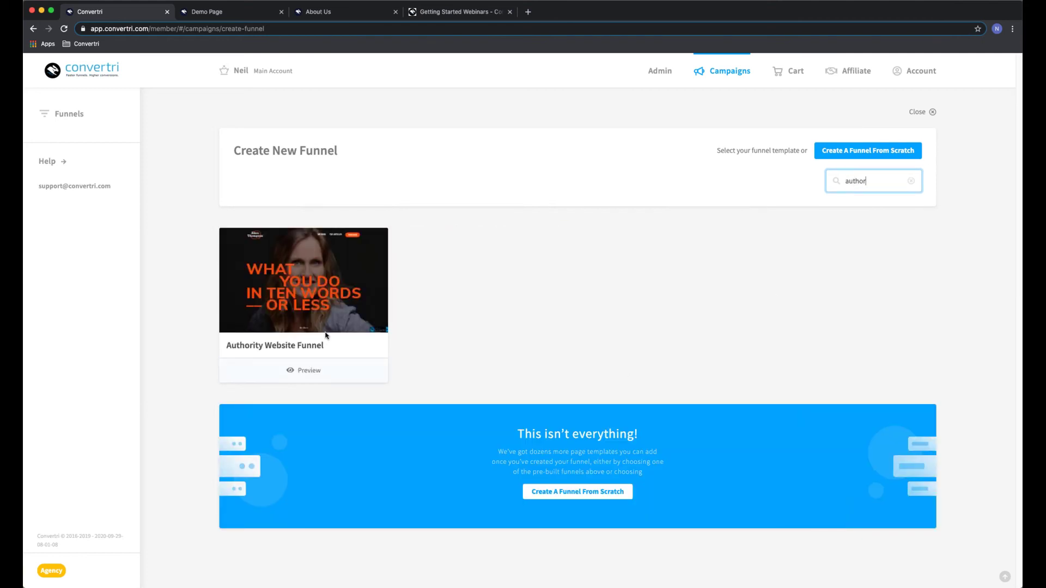
Create a funnel from the Authority Website Funnel template, assigning it the convertri.com domain that bears the account holder's name
{"action": "mouse_move", "coordinate": [289, 272]}
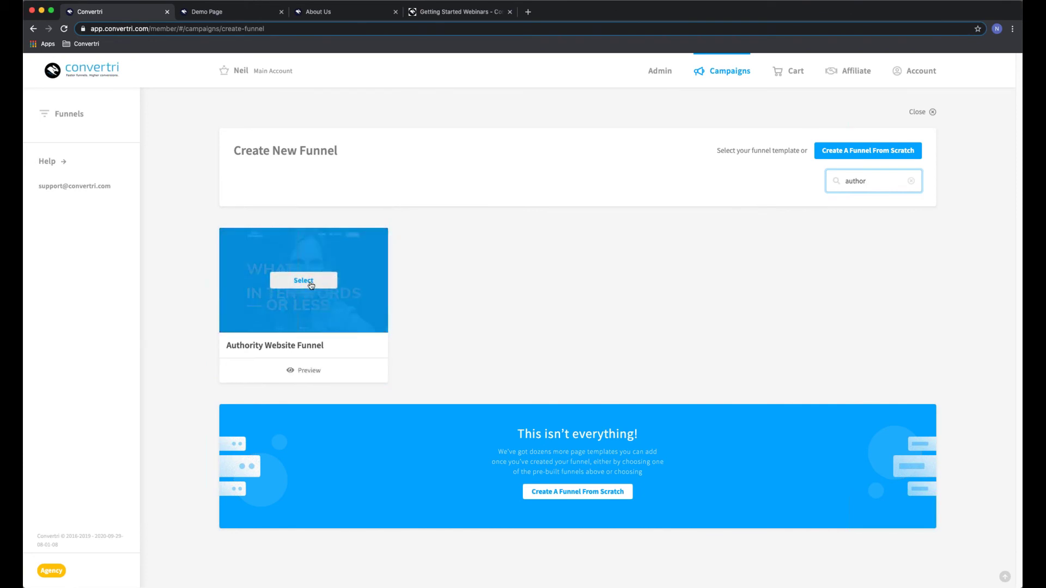
{"action": "left_click", "coordinate": [303, 281]}
{"action": "left_click", "coordinate": [460, 173]}
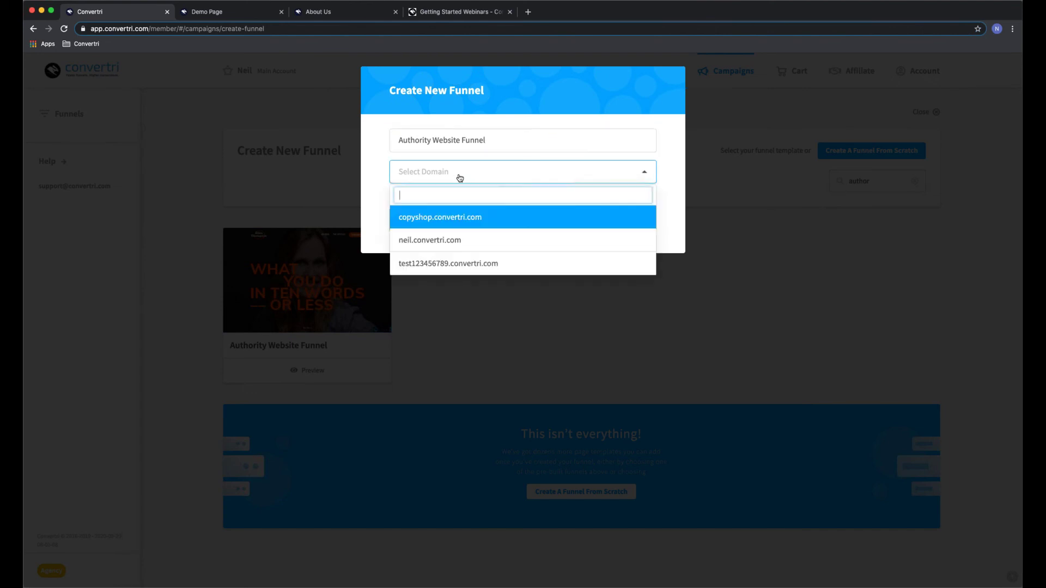
{"action": "left_click", "coordinate": [447, 240]}
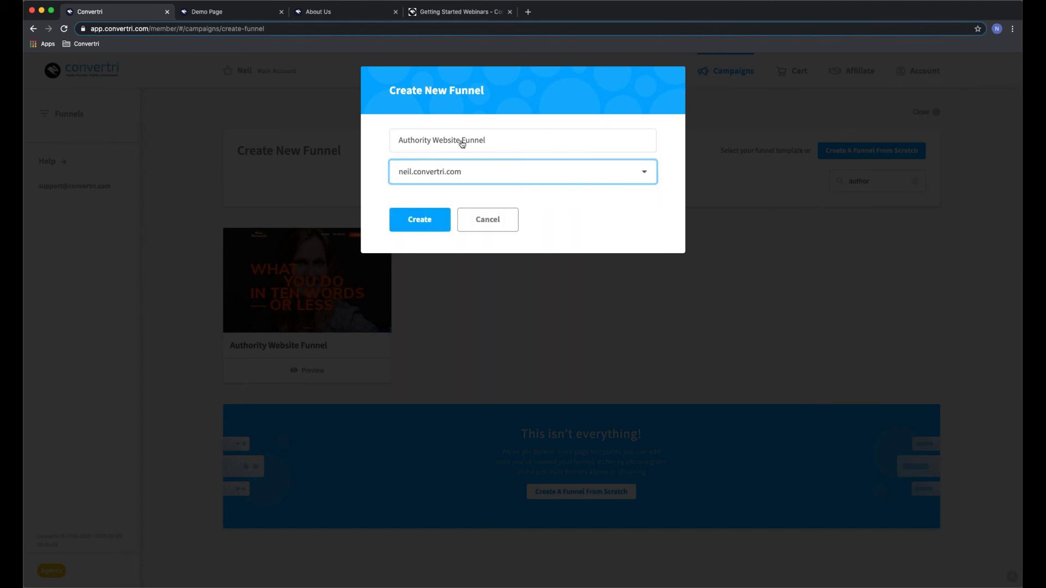
{"action": "left_click", "coordinate": [419, 220]}
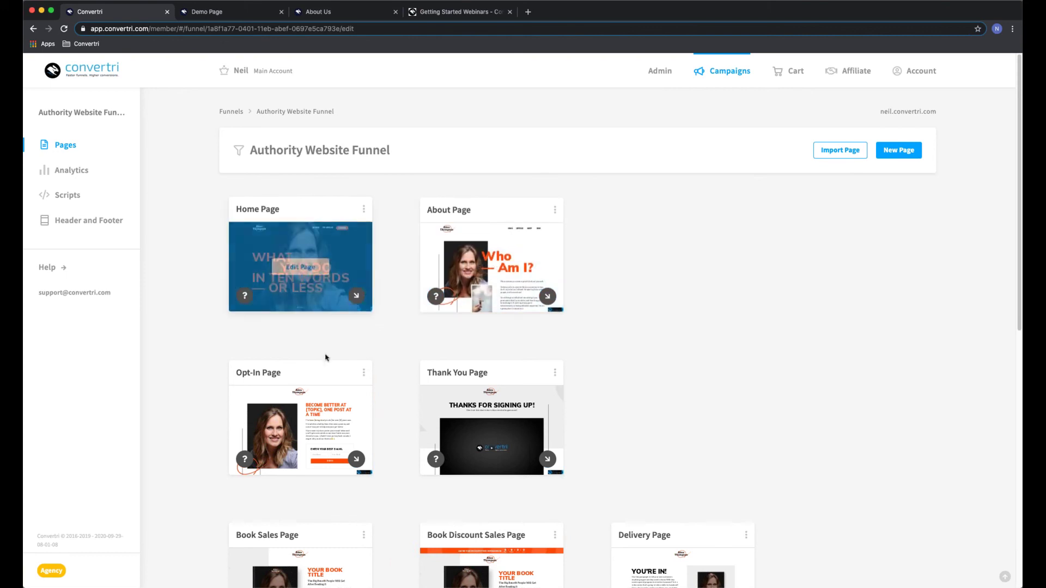
Look through the page list of the Authority Website Funnel, from the Home Page down to Article Page 4
{"action": "scroll", "coordinate": [669, 363], "scroll_direction": "down", "scroll_amount": 9}
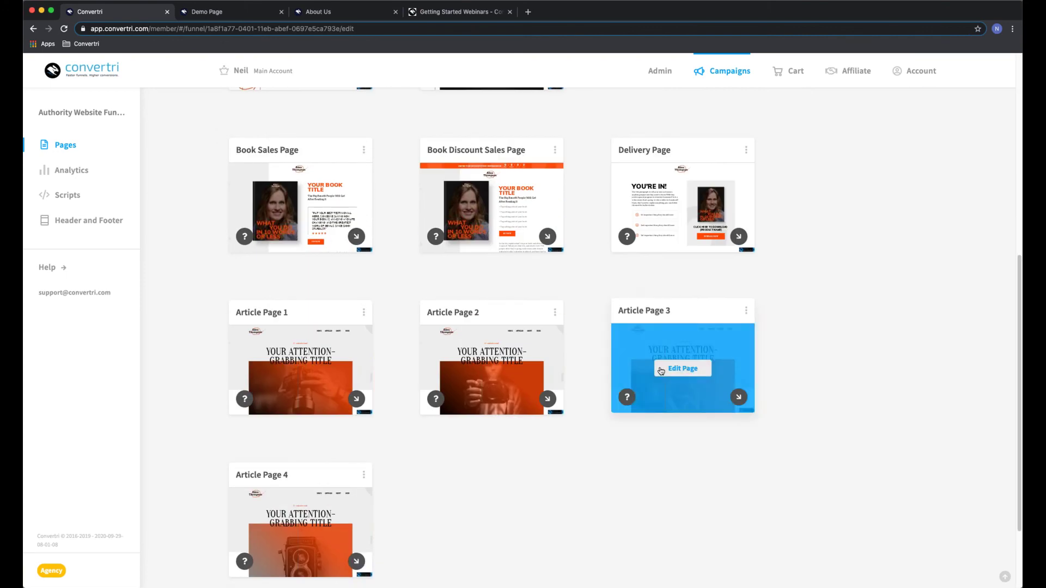
{"action": "scroll", "coordinate": [434, 439], "scroll_direction": "up", "scroll_amount": 9}
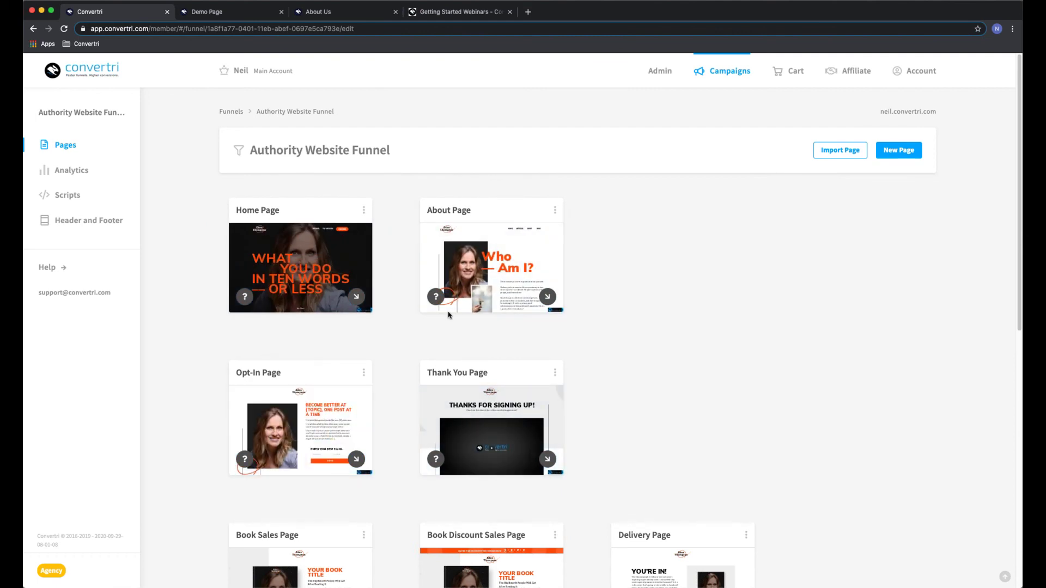
{"action": "scroll", "coordinate": [561, 354], "scroll_direction": "down", "scroll_amount": 6}
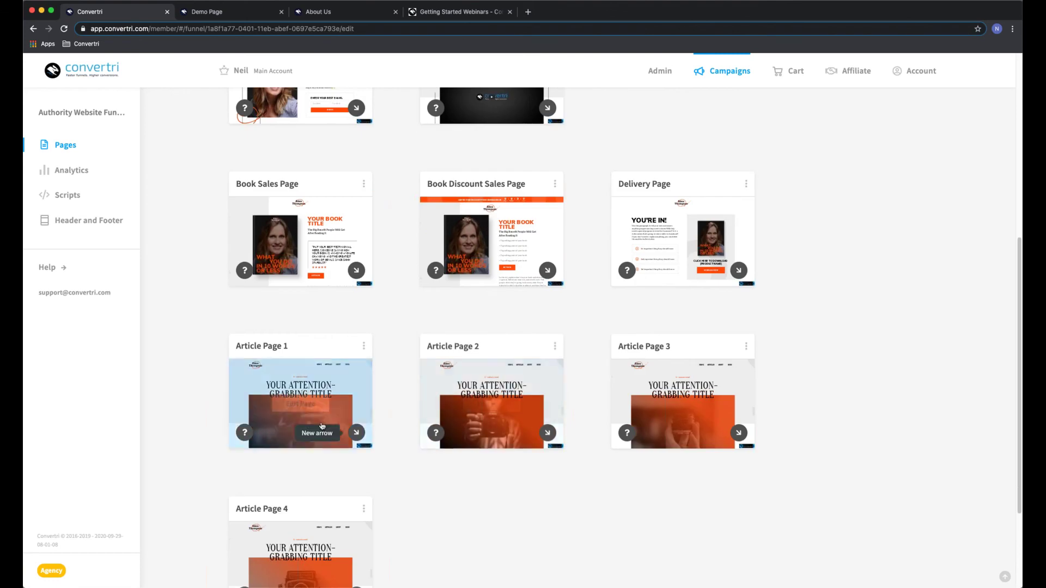
{"action": "scroll", "coordinate": [424, 494], "scroll_direction": "down", "scroll_amount": 1}
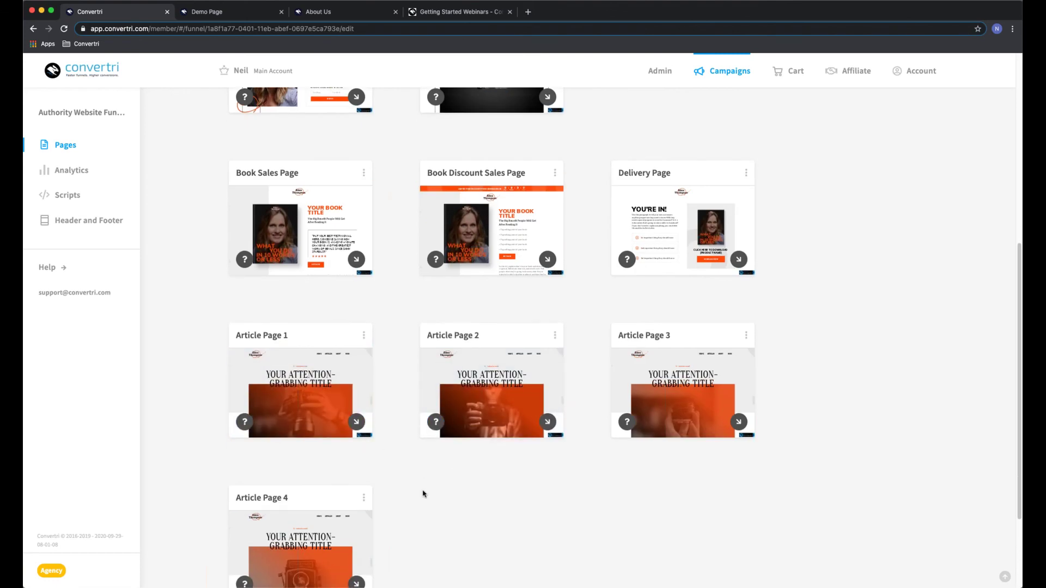
{"action": "scroll", "coordinate": [424, 494], "scroll_direction": "down", "scroll_amount": 1}
{"action": "scroll", "coordinate": [425, 493], "scroll_direction": "up", "scroll_amount": 4}
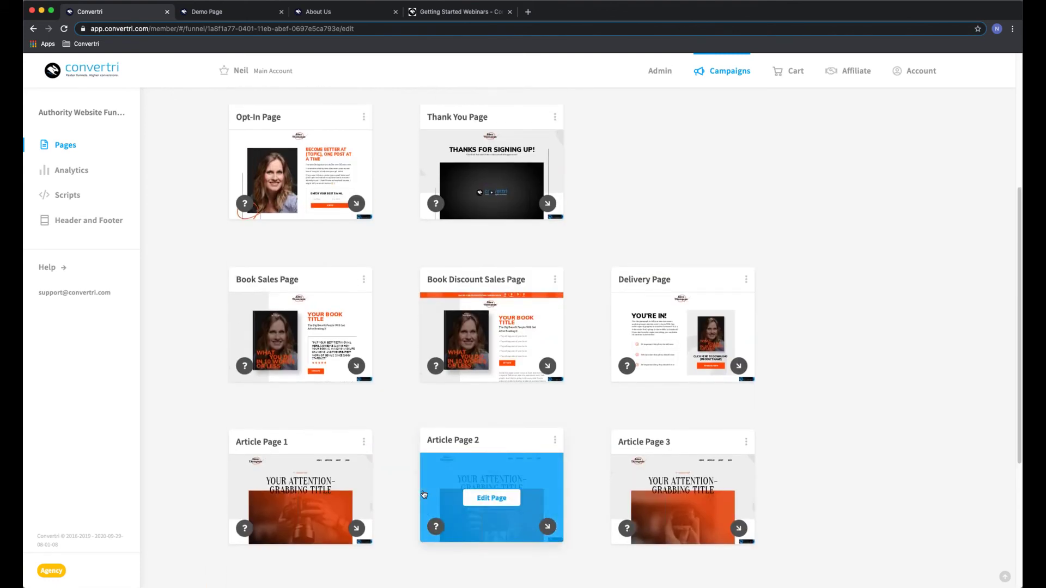
{"action": "scroll", "coordinate": [406, 460], "scroll_direction": "up", "scroll_amount": 2}
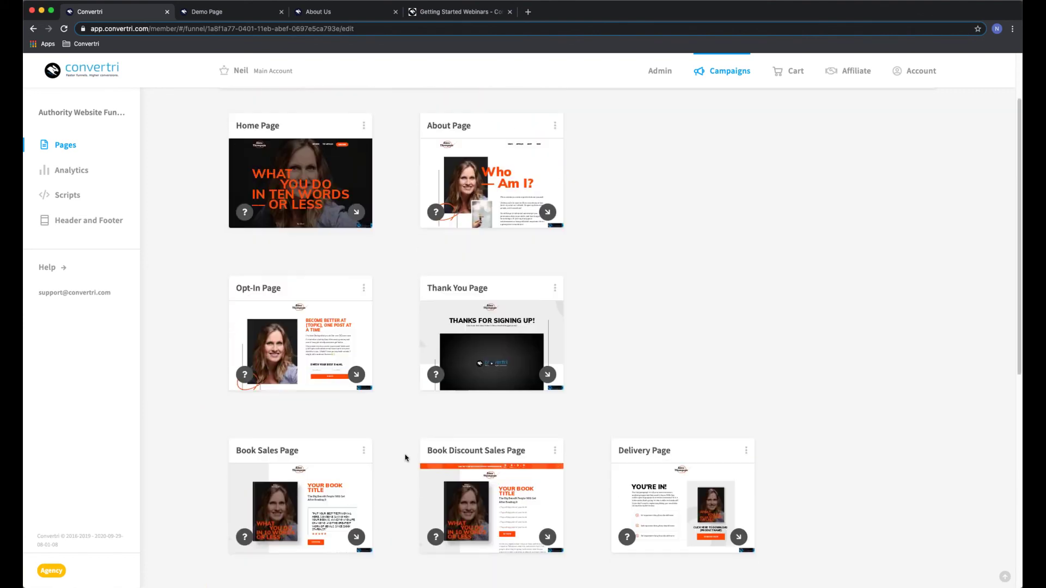
Open the Home Page for editing and go to the book pitch section
{"action": "left_click", "coordinate": [300, 182]}
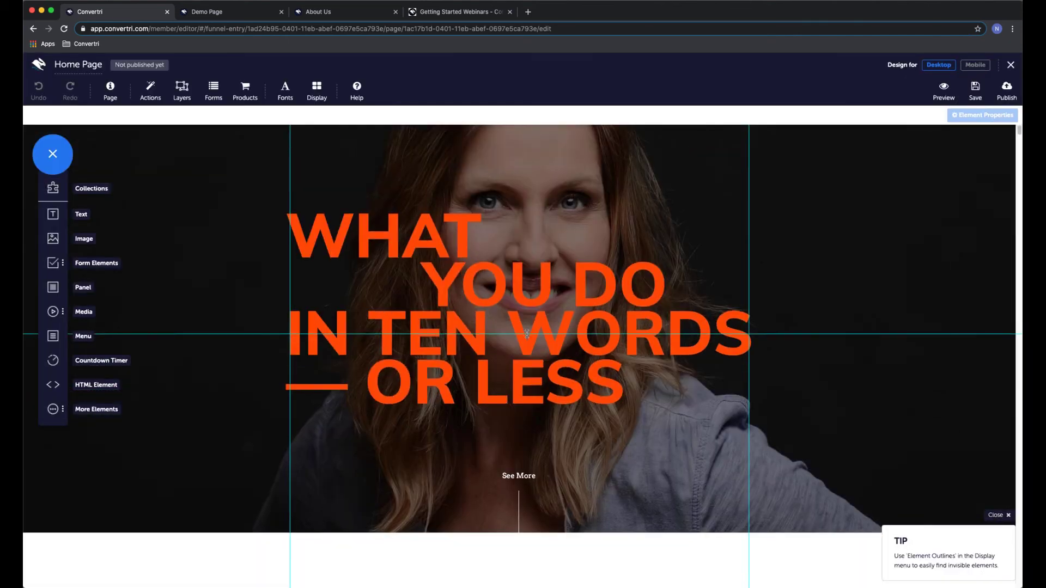
{"action": "scroll", "coordinate": [527, 334], "scroll_direction": "down", "scroll_amount": 5}
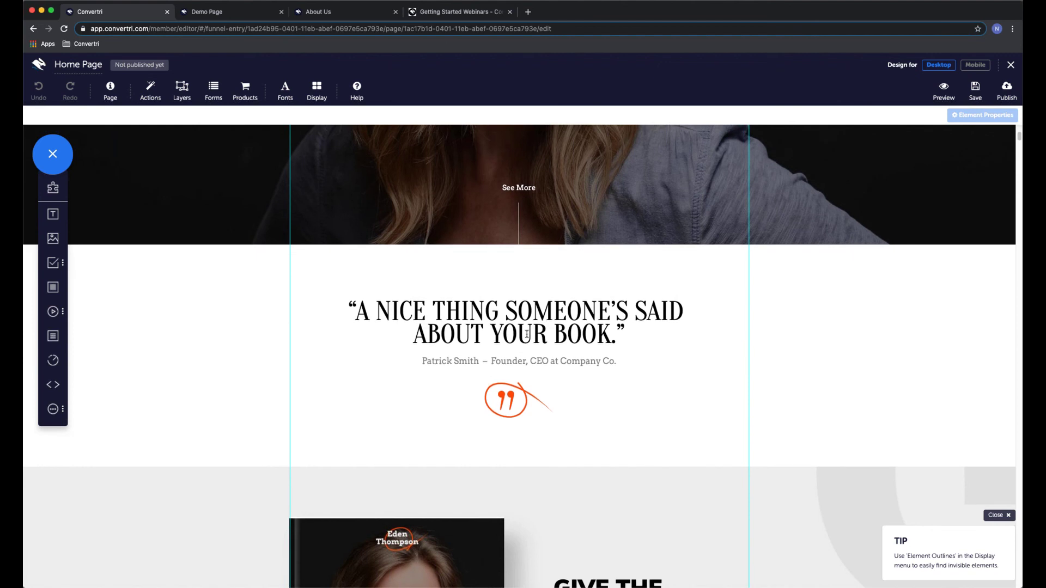
{"action": "scroll", "coordinate": [527, 334], "scroll_direction": "down", "scroll_amount": 5}
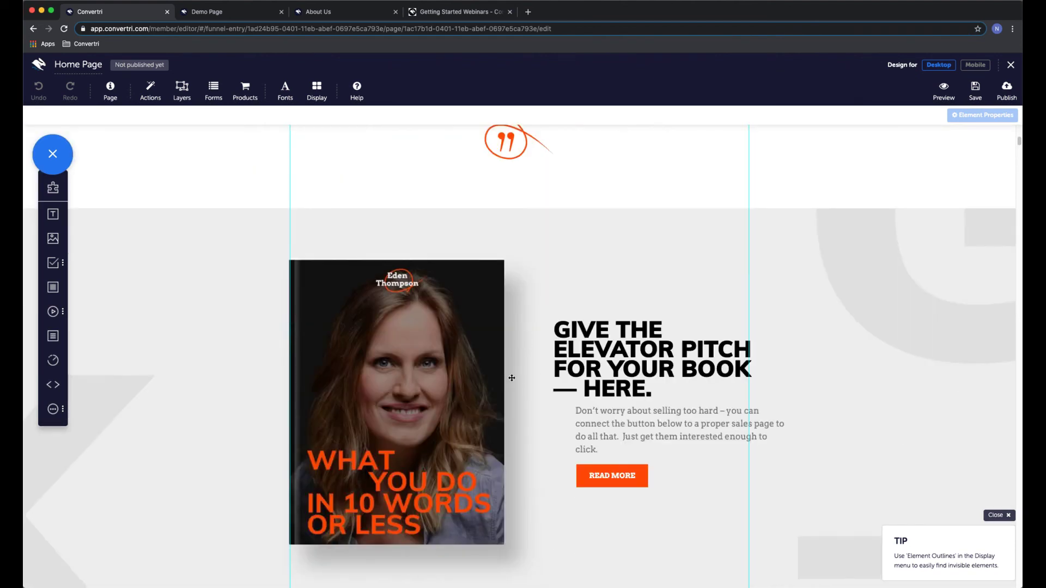
Nudge the book cover image slightly, and try deleting it before undoing only the deletion
{"action": "left_click", "coordinate": [416, 380]}
{"action": "left_click_drag", "start_coordinate": [445, 345], "coordinate": [464, 371]}
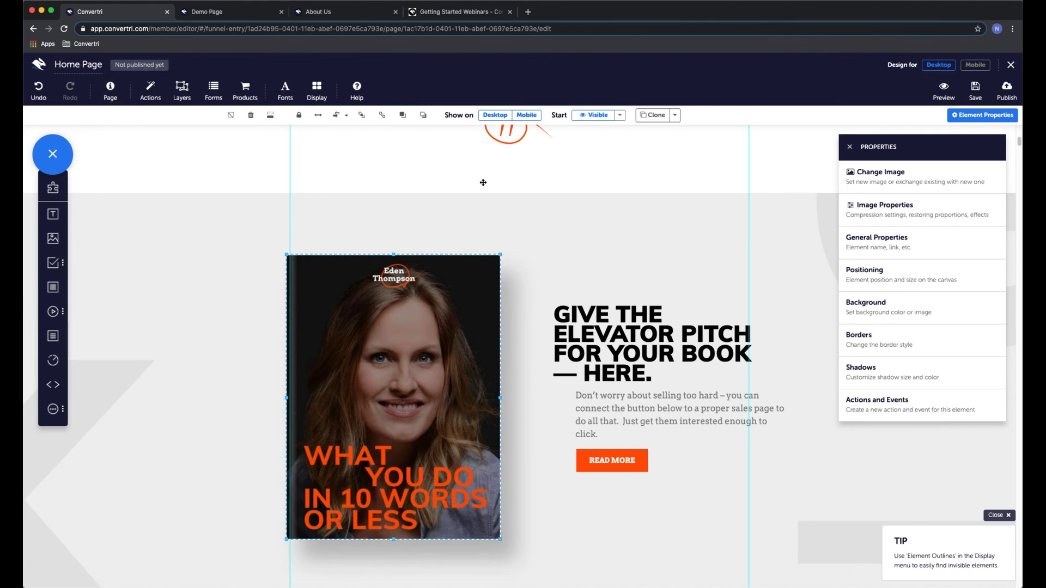
{"action": "left_click", "coordinate": [250, 115]}
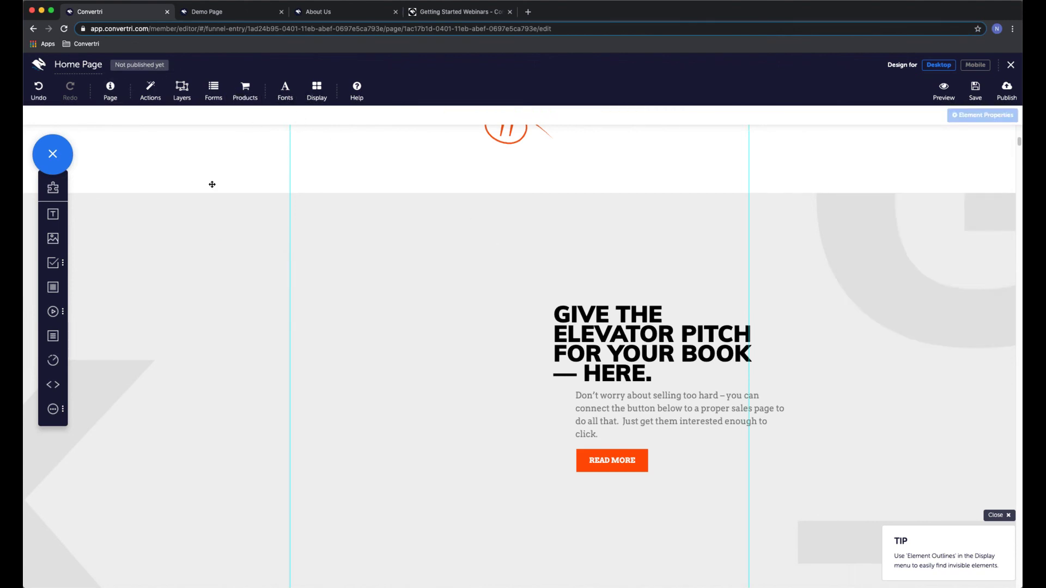
{"action": "left_click", "coordinate": [46, 97]}
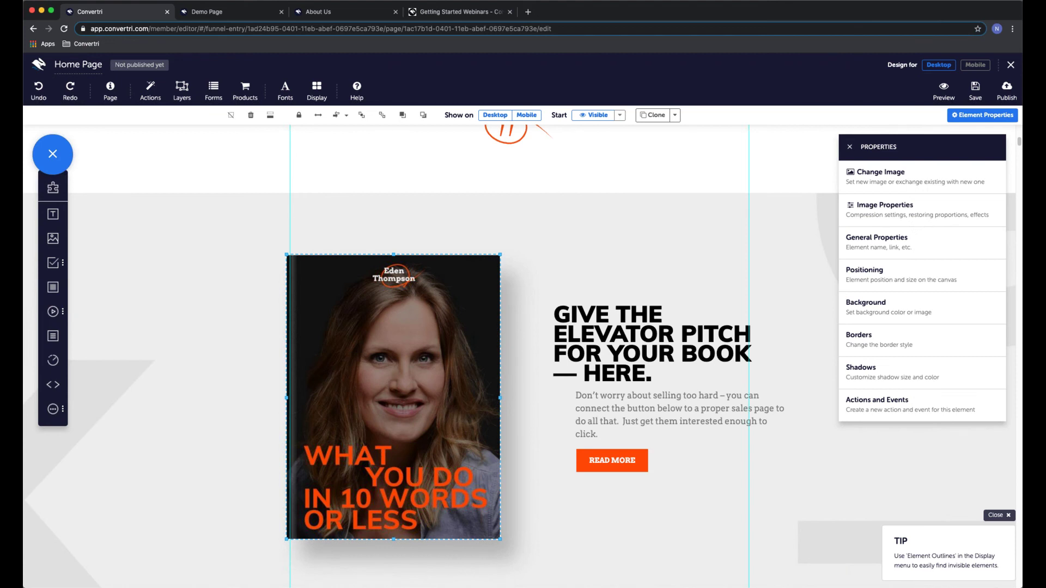
Look over the Home Page's articles, sign-up and social sections, and return to the funnel's page list
{"action": "scroll", "coordinate": [644, 370], "scroll_direction": "down", "scroll_amount": 14}
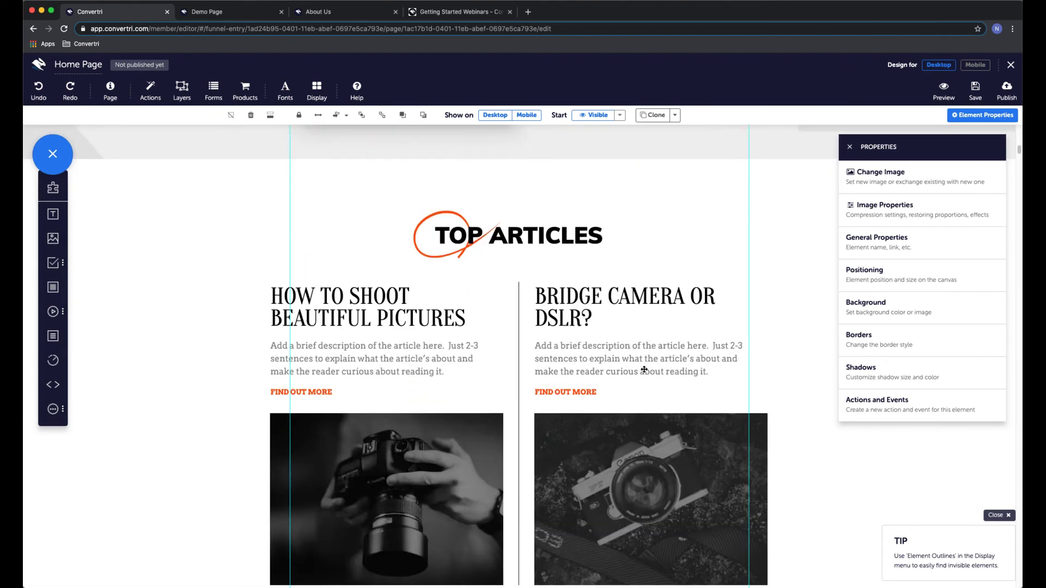
{"action": "scroll", "coordinate": [644, 369], "scroll_direction": "down", "scroll_amount": 10}
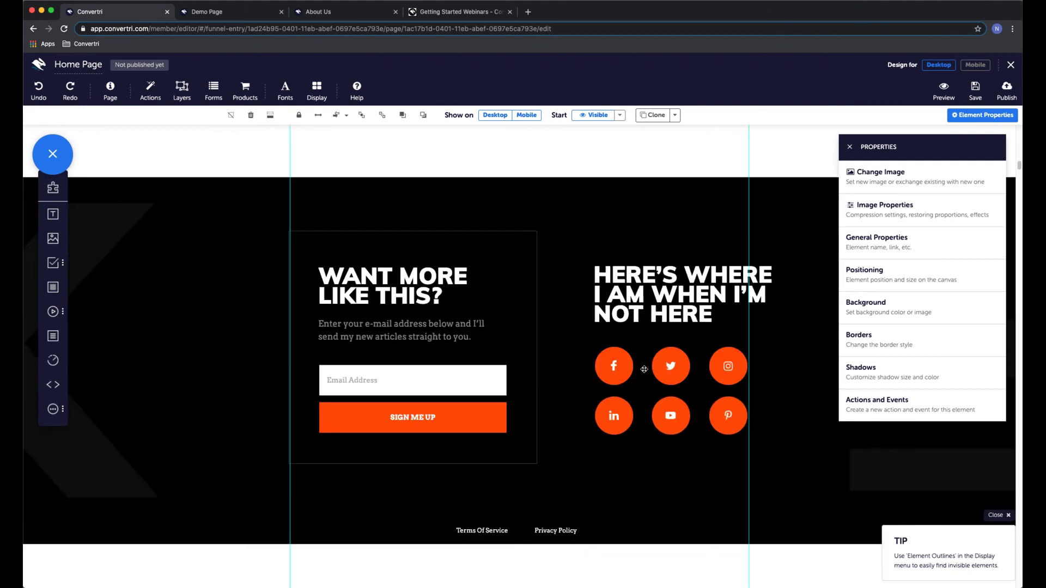
{"action": "scroll", "coordinate": [645, 370], "scroll_direction": "up", "scroll_amount": 20}
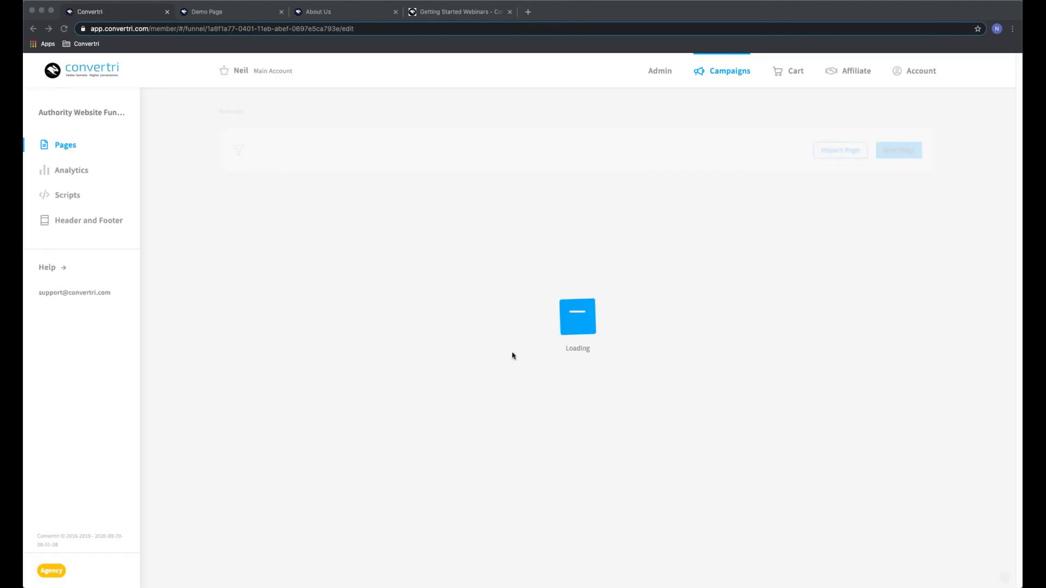
Find the Book Sales Page in the funnel's page list and open it for editing
{"action": "scroll", "coordinate": [613, 321], "scroll_direction": "down", "scroll_amount": 2}
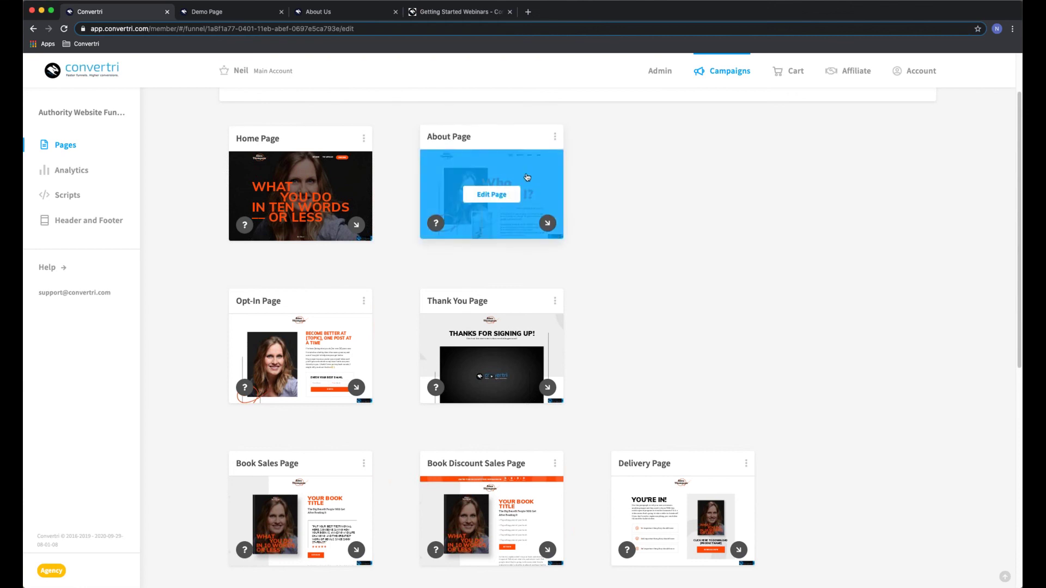
{"action": "scroll", "coordinate": [663, 254], "scroll_direction": "down", "scroll_amount": 4}
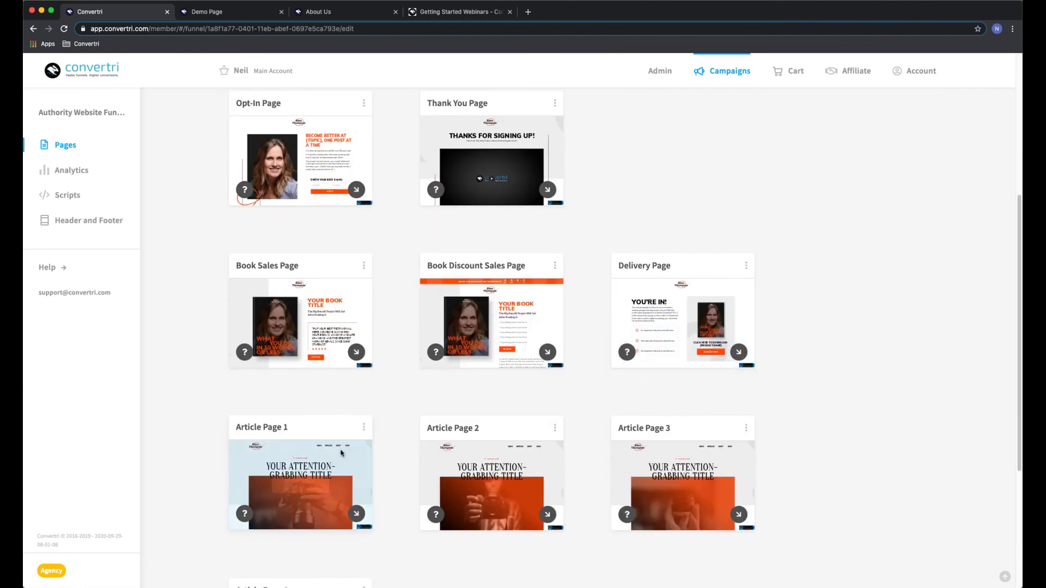
{"action": "scroll", "coordinate": [490, 392], "scroll_direction": "down", "scroll_amount": 2}
{"action": "scroll", "coordinate": [503, 416], "scroll_direction": "up", "scroll_amount": 2}
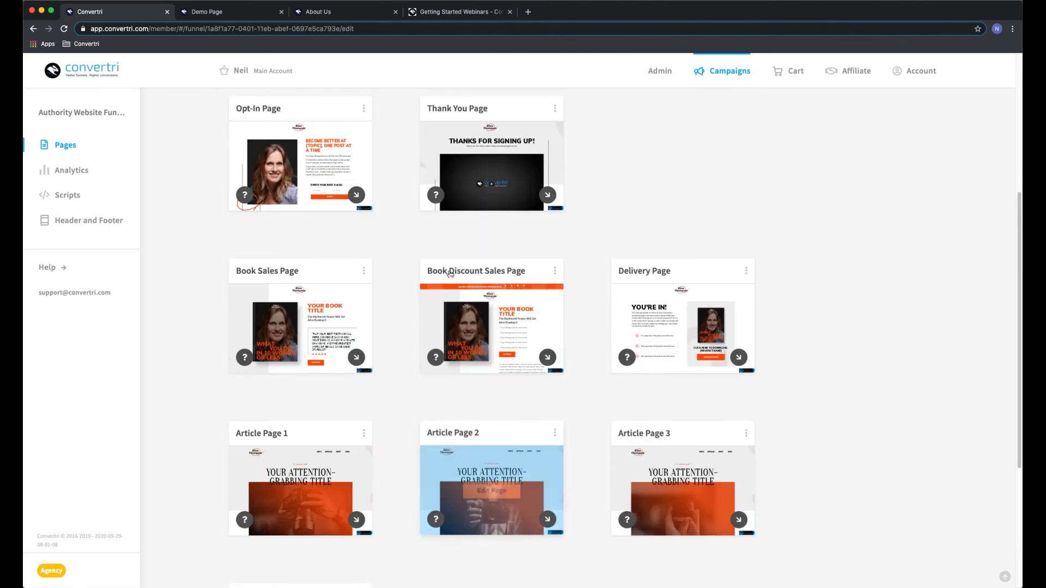
{"action": "left_click", "coordinate": [290, 327]}
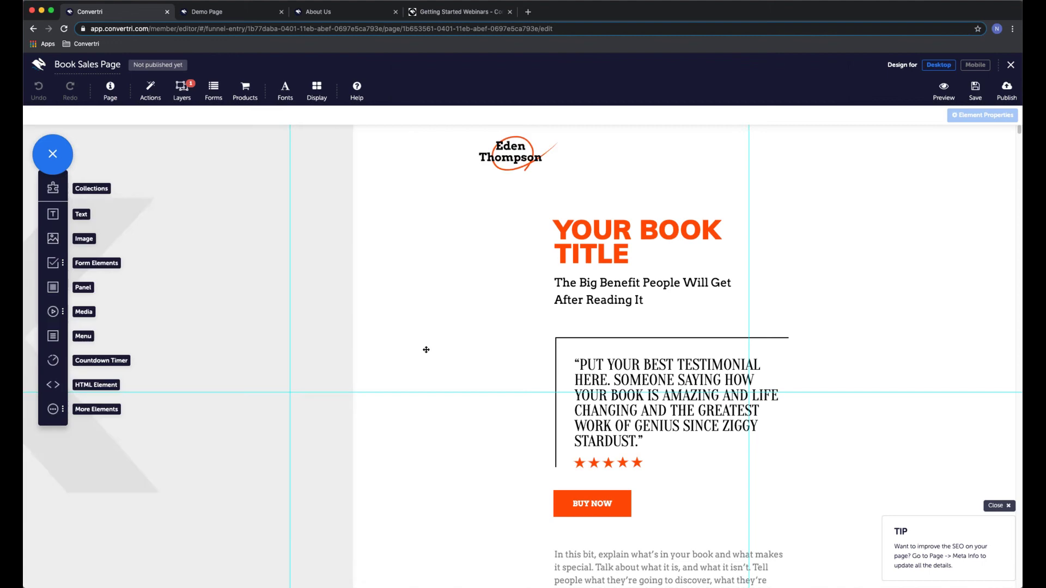
Examine the Book Sales Page from the title down to the final buy section, and close its editor
{"action": "scroll", "coordinate": [515, 346], "scroll_direction": "down", "scroll_amount": 10}
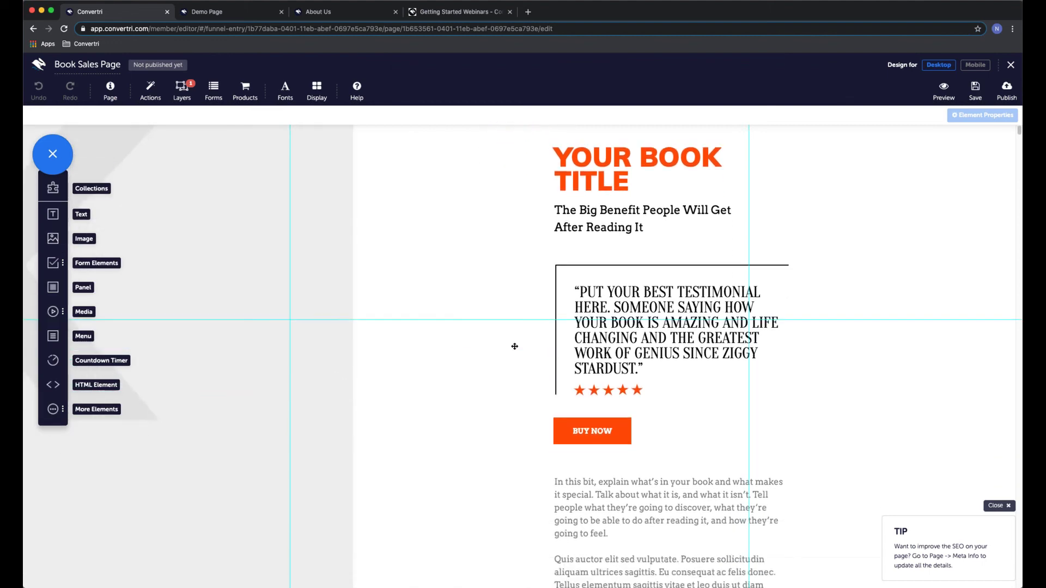
{"action": "scroll", "coordinate": [515, 347], "scroll_direction": "down", "scroll_amount": 6}
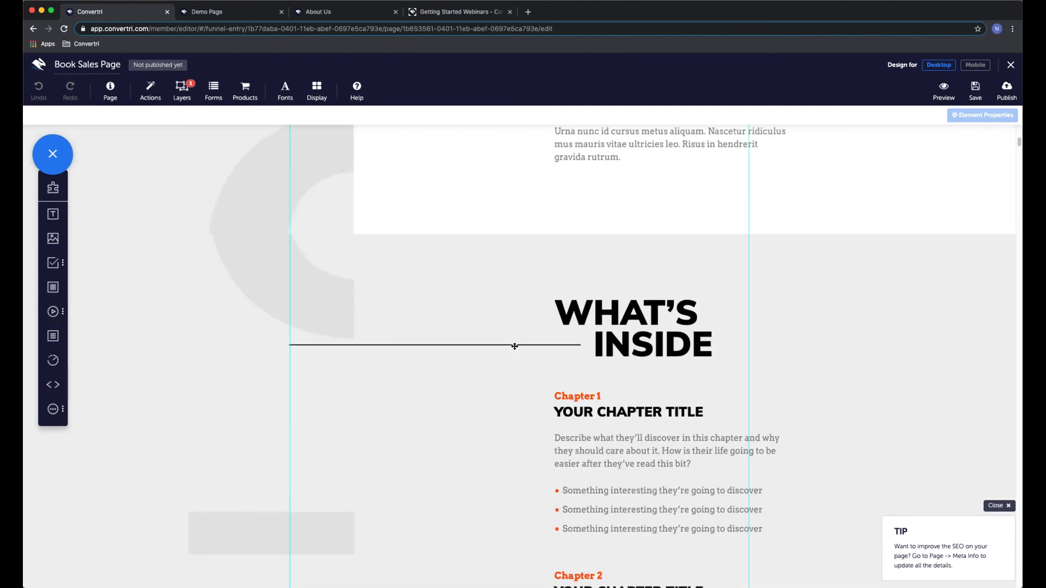
{"action": "scroll", "coordinate": [515, 346], "scroll_direction": "down", "scroll_amount": 10}
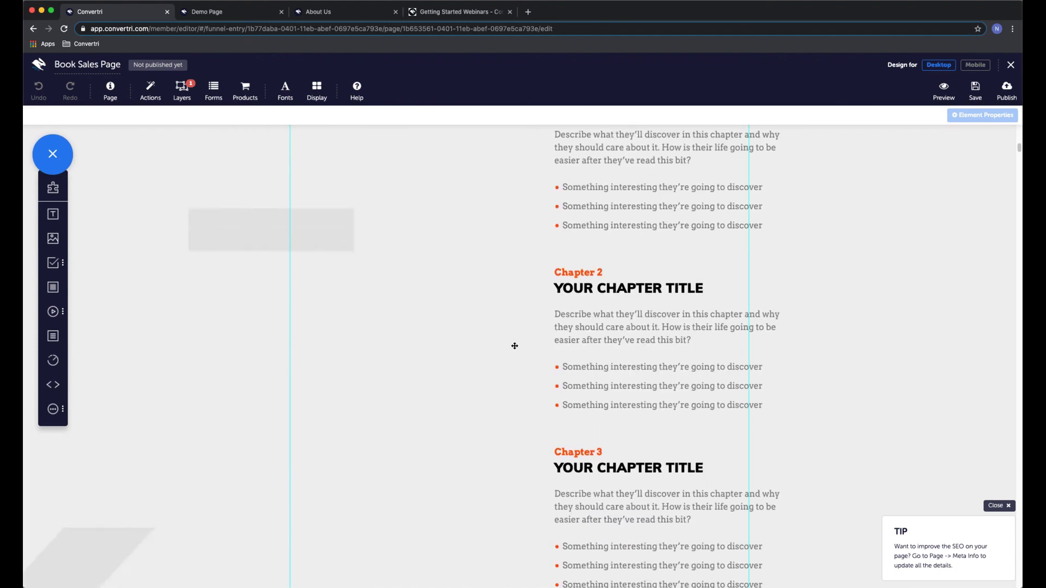
{"action": "scroll", "coordinate": [515, 346], "scroll_direction": "down", "scroll_amount": 10}
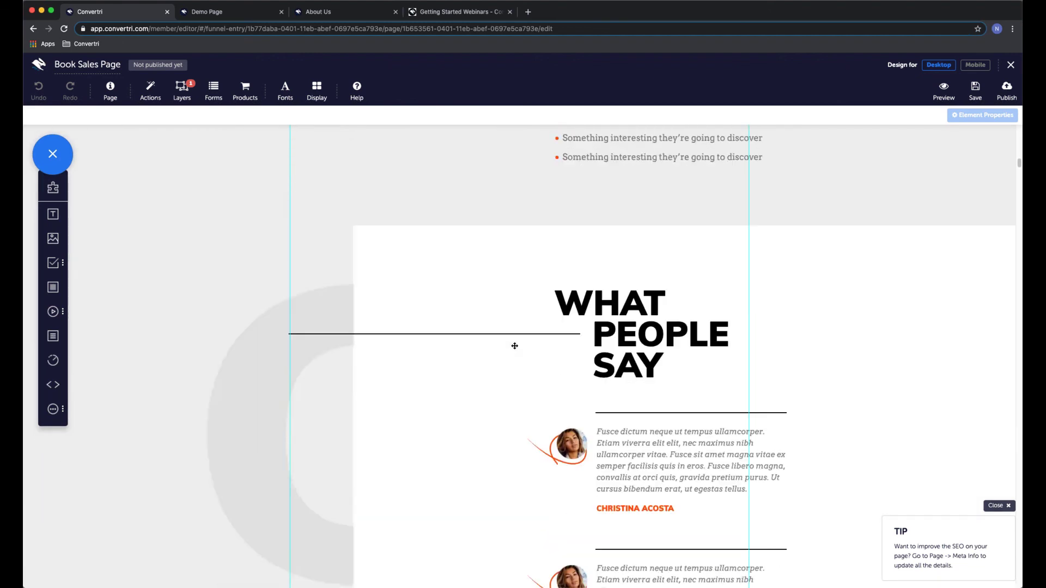
{"action": "scroll", "coordinate": [515, 346], "scroll_direction": "down", "scroll_amount": 2}
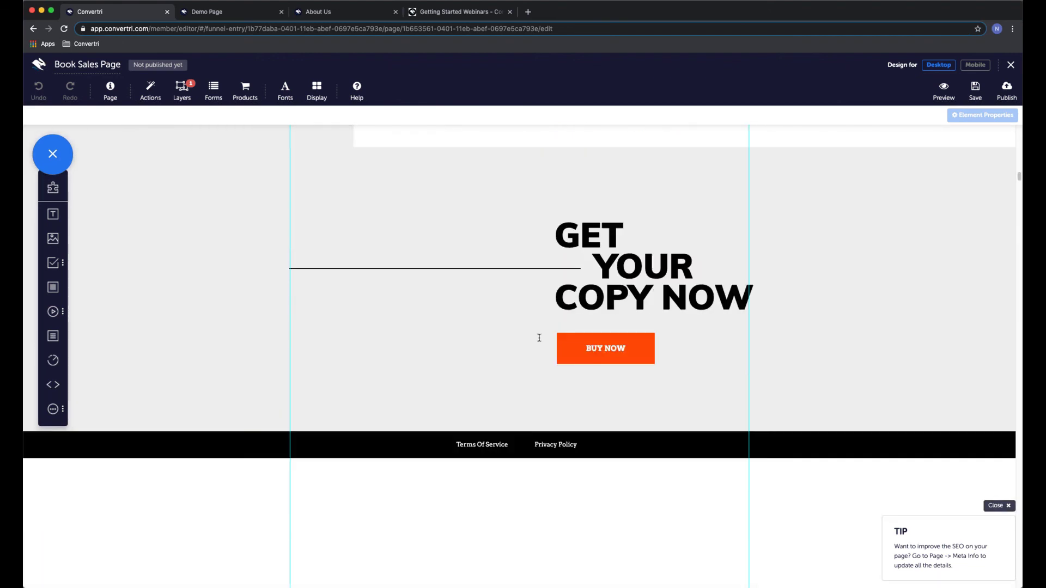
{"action": "scroll", "coordinate": [539, 338], "scroll_direction": "up", "scroll_amount": 20}
{"action": "scroll", "coordinate": [631, 315], "scroll_direction": "up", "scroll_amount": 4}
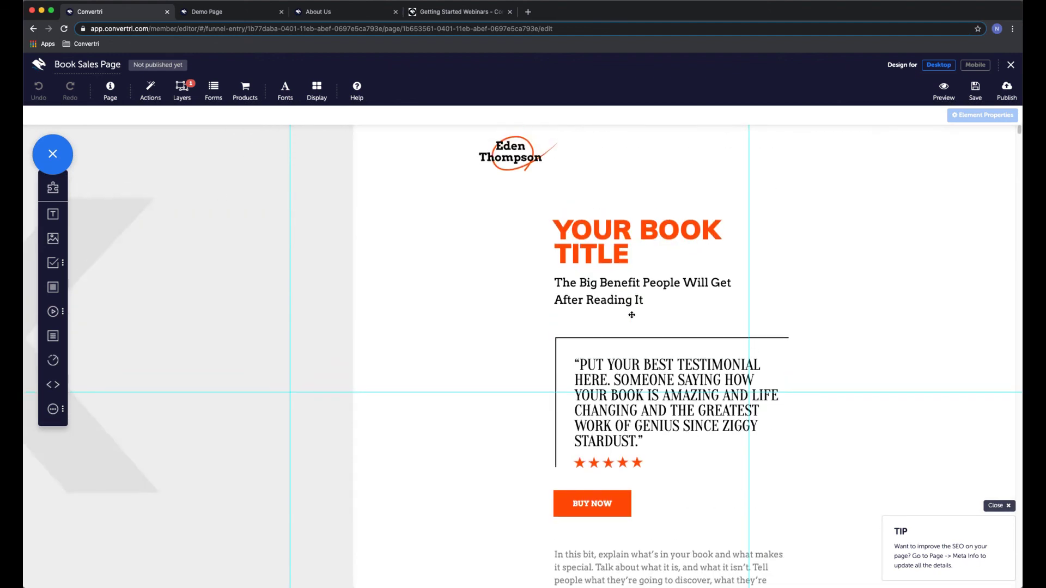
{"action": "left_click", "coordinate": [1013, 66]}
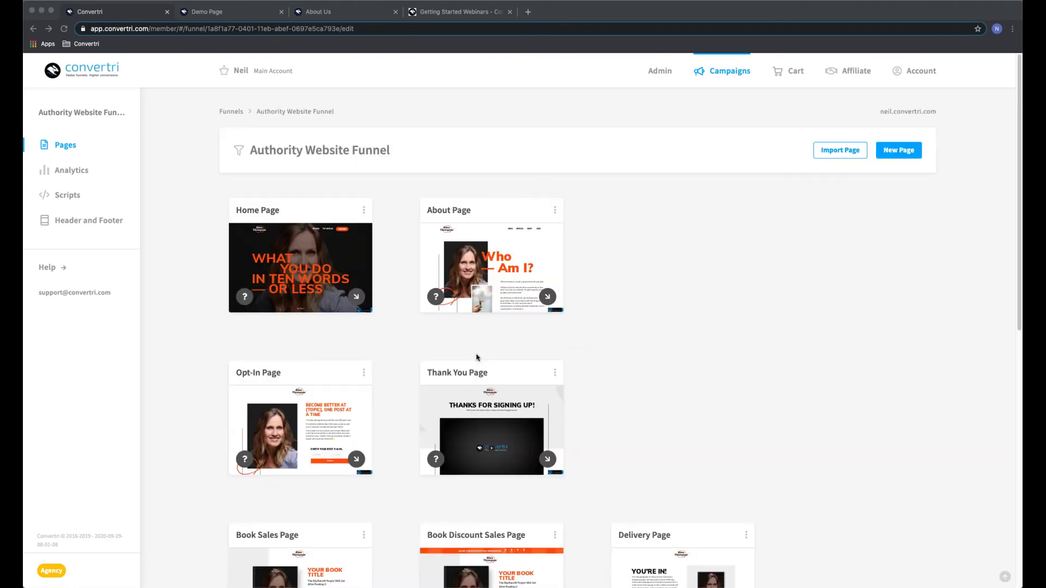
Find Article Page 1 in the Authority Website Funnel's page list and open it for editing
{"action": "scroll", "coordinate": [679, 286], "scroll_direction": "down", "scroll_amount": 3}
{"action": "scroll", "coordinate": [679, 282], "scroll_direction": "down", "scroll_amount": 5}
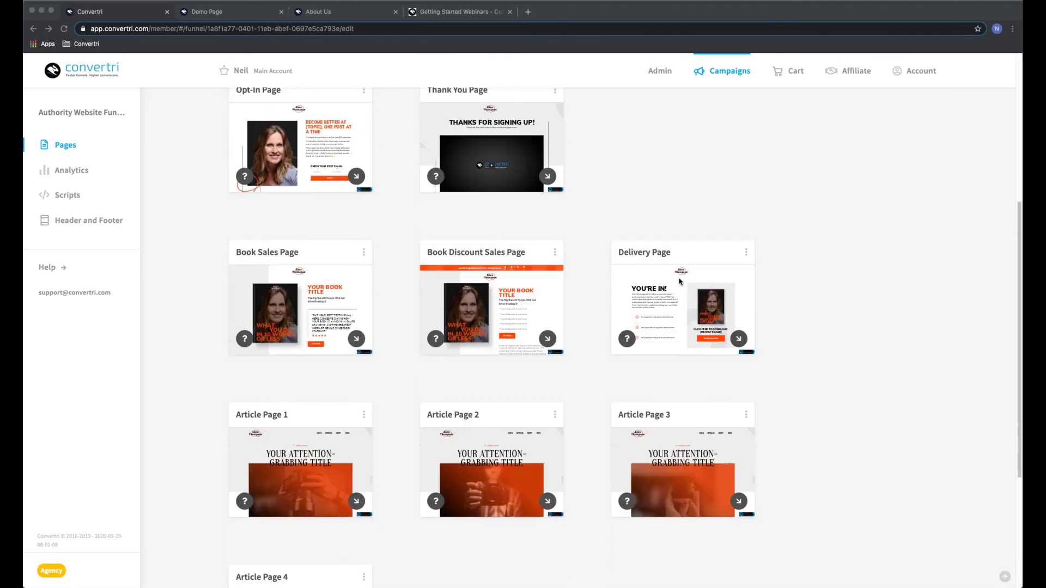
{"action": "left_click", "coordinate": [301, 315]}
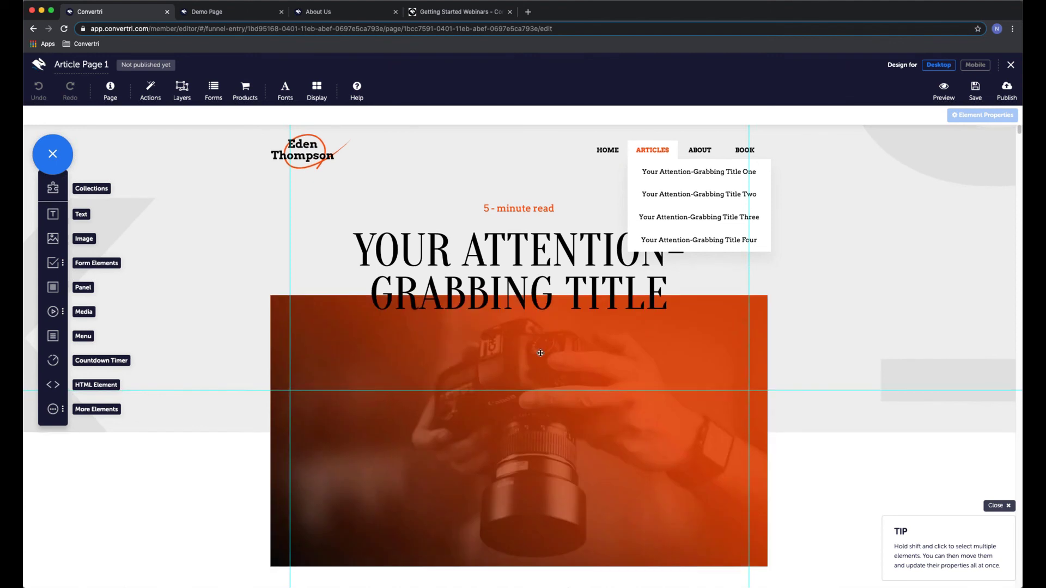
Examine Article Page 1 from its title through the body text to the newsletter section, and return to the funnel's page list
{"action": "scroll", "coordinate": [540, 353], "scroll_direction": "down", "scroll_amount": 3}
{"action": "scroll", "coordinate": [540, 353], "scroll_direction": "up", "scroll_amount": 2}
{"action": "scroll", "coordinate": [540, 353], "scroll_direction": "down", "scroll_amount": 8}
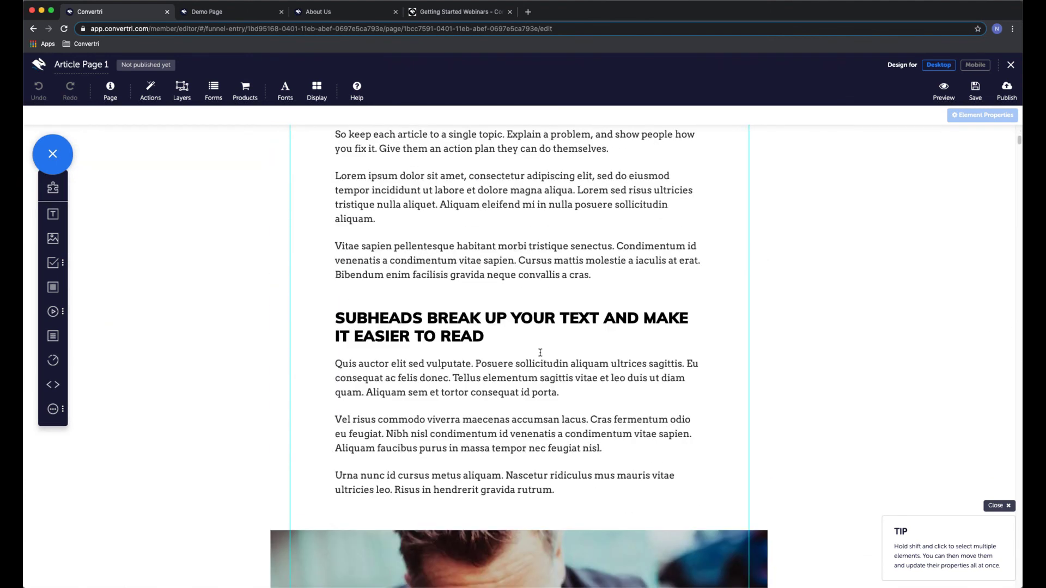
{"action": "scroll", "coordinate": [422, 228], "scroll_direction": "down", "scroll_amount": 10}
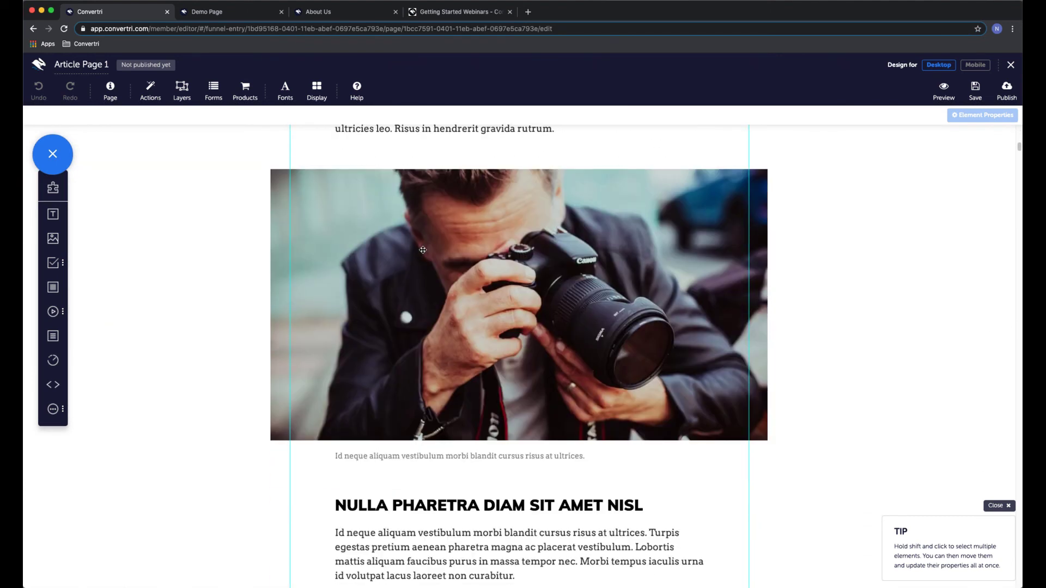
{"action": "scroll", "coordinate": [425, 262], "scroll_direction": "down", "scroll_amount": 1}
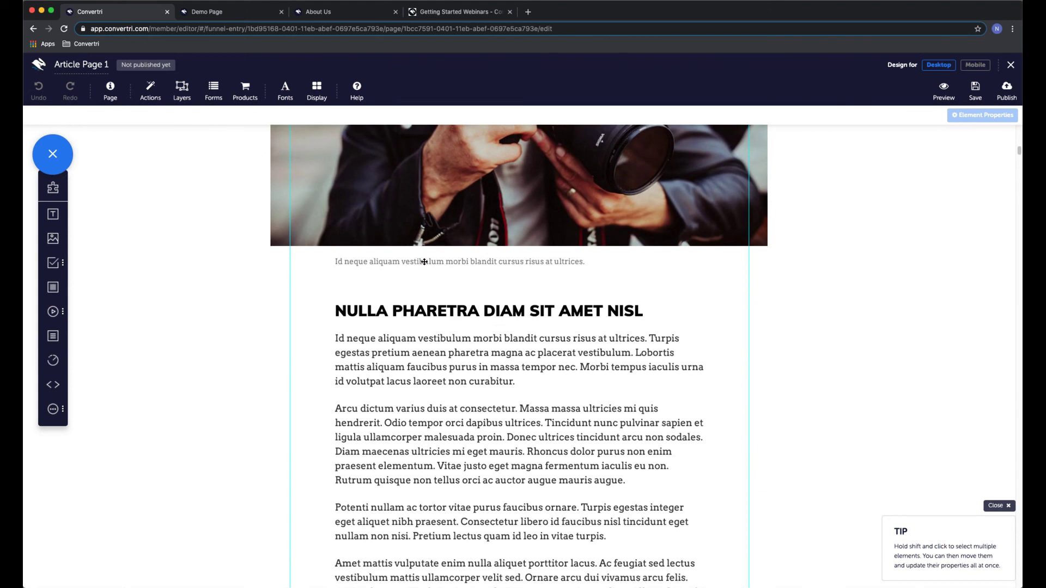
{"action": "scroll", "coordinate": [424, 262], "scroll_direction": "down", "scroll_amount": 20}
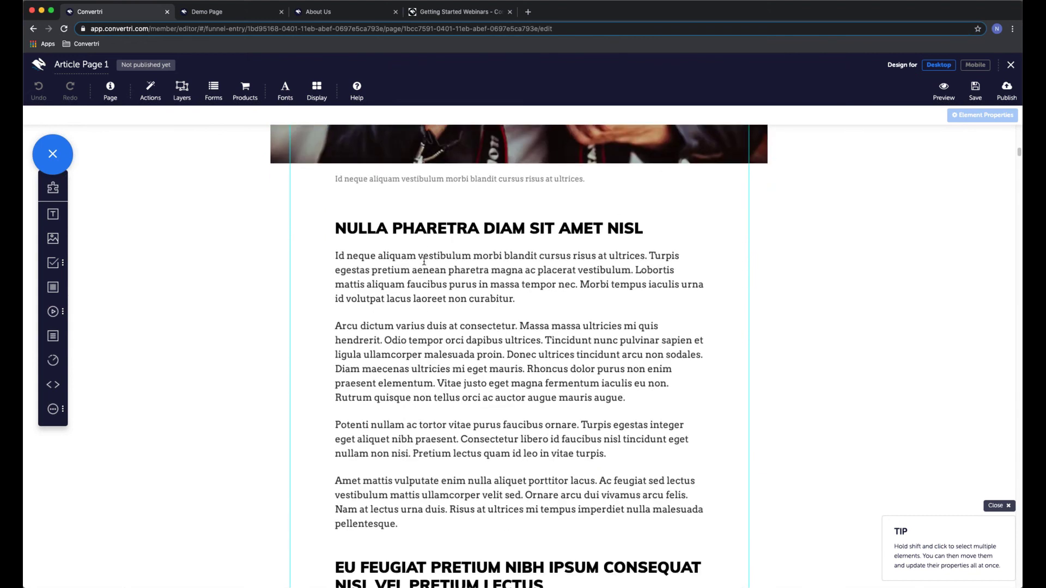
{"action": "scroll", "coordinate": [417, 274], "scroll_direction": "up", "scroll_amount": 15}
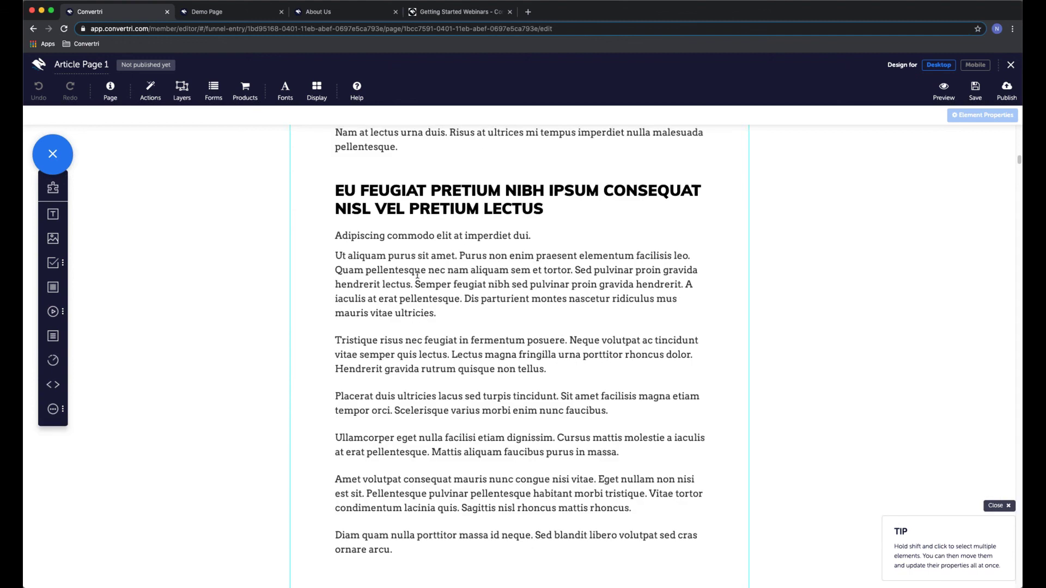
{"action": "scroll", "coordinate": [418, 275], "scroll_direction": "down", "scroll_amount": 20}
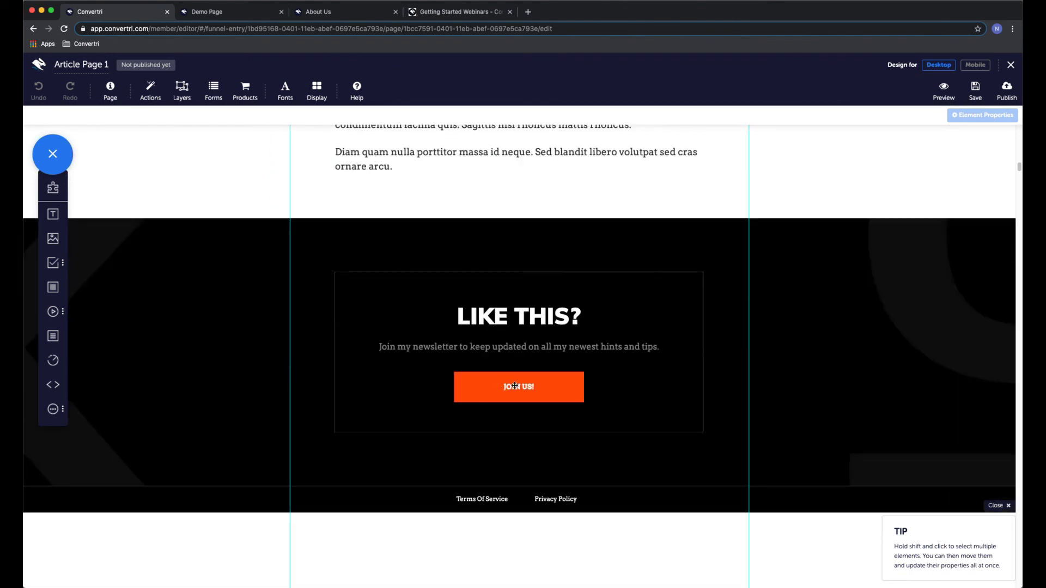
{"action": "scroll", "coordinate": [515, 386], "scroll_direction": "up", "scroll_amount": 10}
{"action": "scroll", "coordinate": [521, 436], "scroll_direction": "up", "scroll_amount": 15}
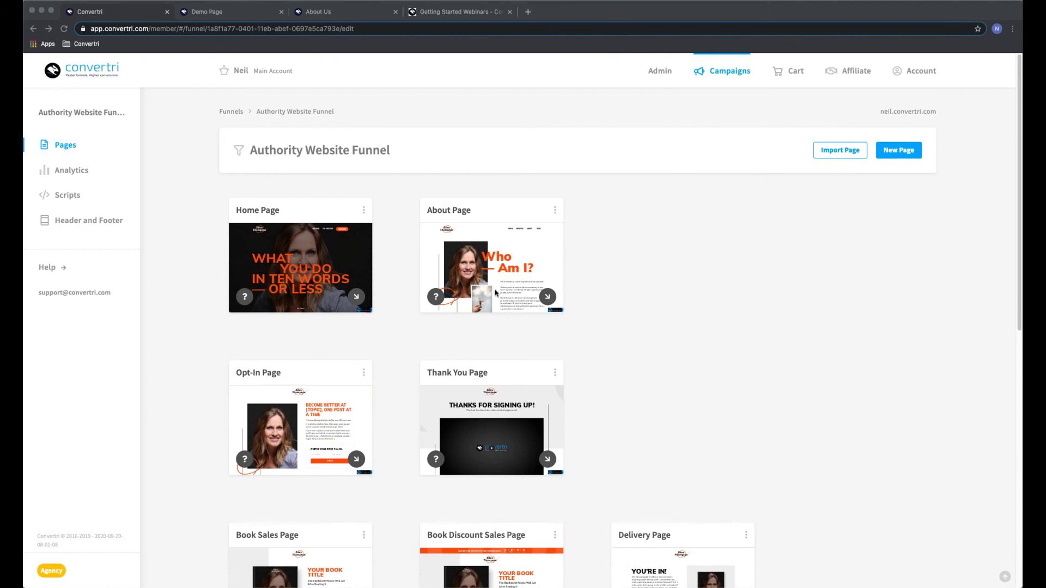
Go back to the list of funnels and open the Demo funnel
{"action": "left_click", "coordinate": [231, 113]}
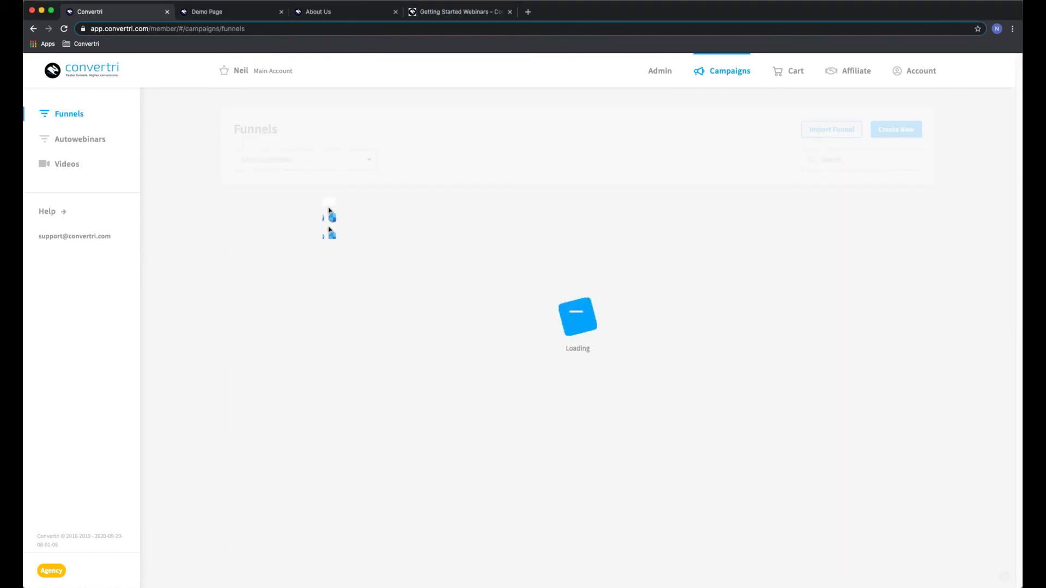
{"action": "scroll", "coordinate": [492, 331], "scroll_direction": "down", "scroll_amount": 3}
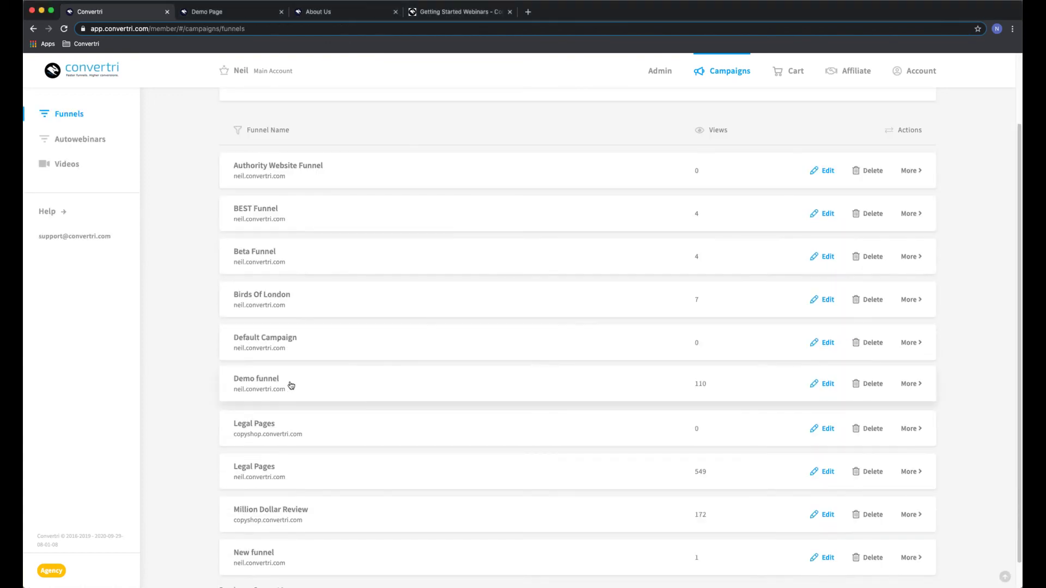
{"action": "left_click", "coordinate": [291, 387]}
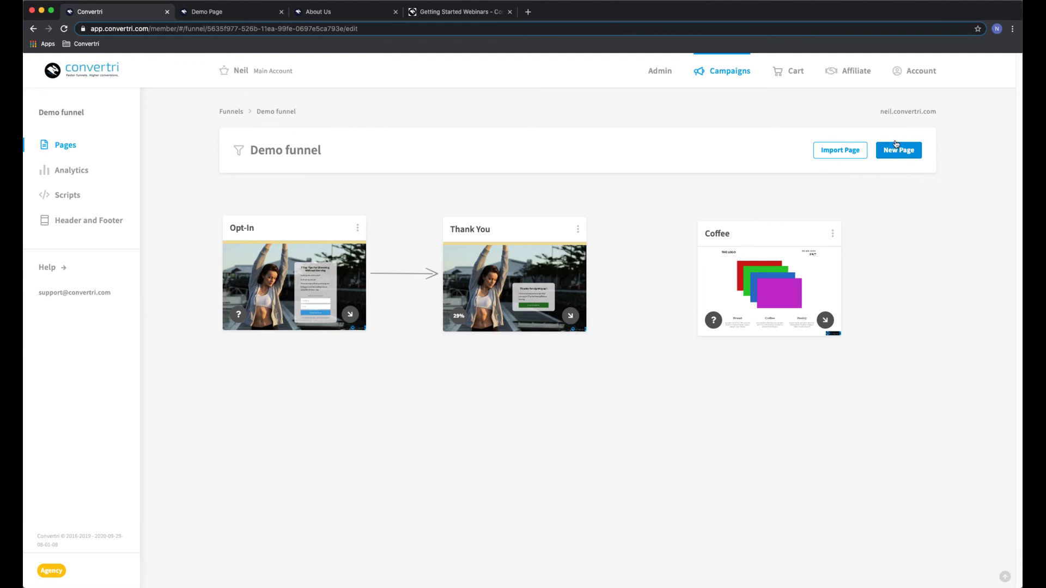
Start a new page in the Demo funnel and search the page templates for "checkout"
{"action": "left_click", "coordinate": [893, 156]}
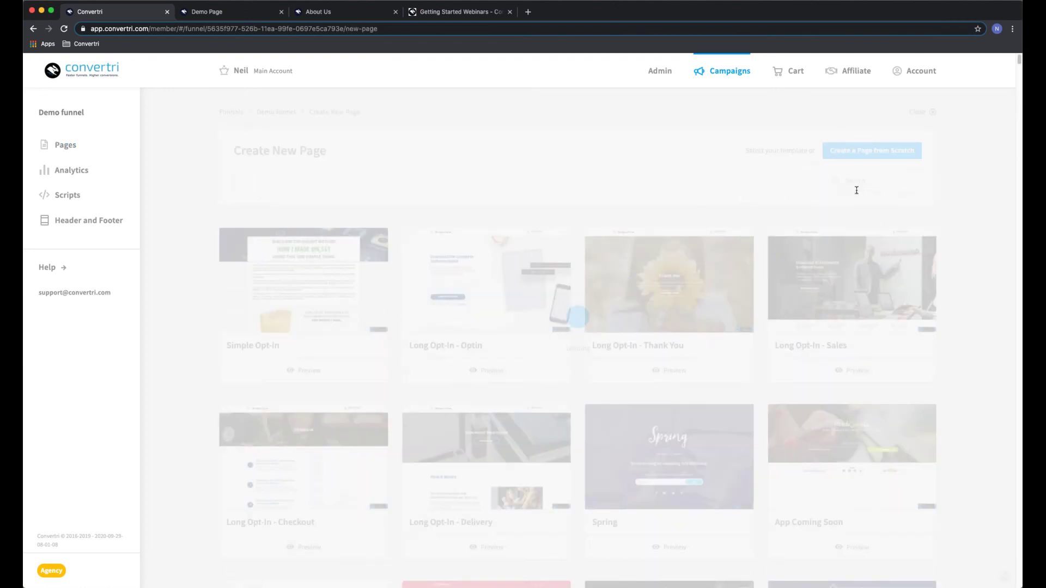
{"action": "left_click", "coordinate": [856, 183]}
{"action": "type", "text": "checkout"}
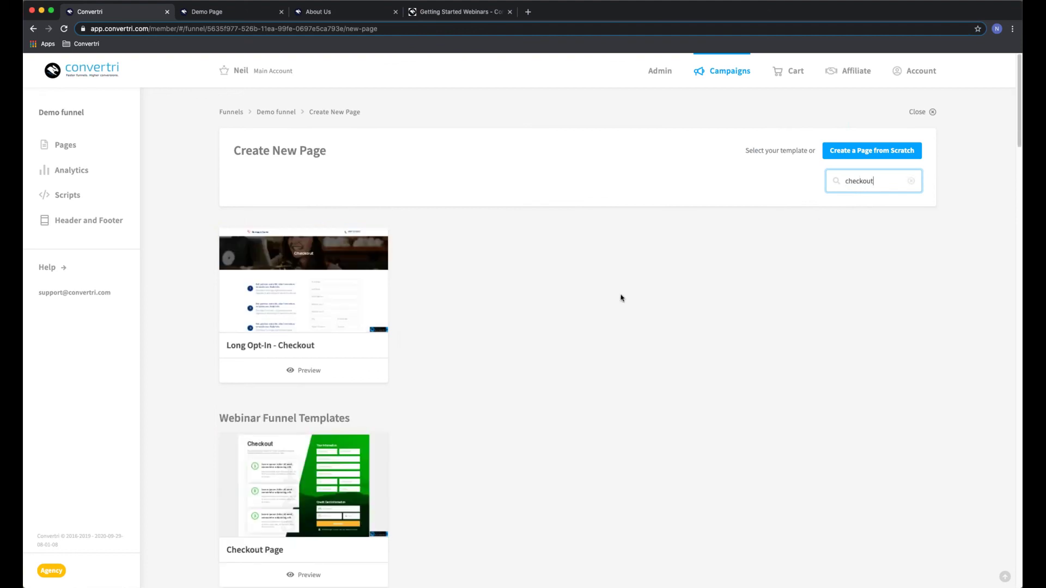
Browse the checkout templates across the funnel template groups and the individual checkout designs
{"action": "scroll", "coordinate": [518, 361], "scroll_direction": "down", "scroll_amount": 5}
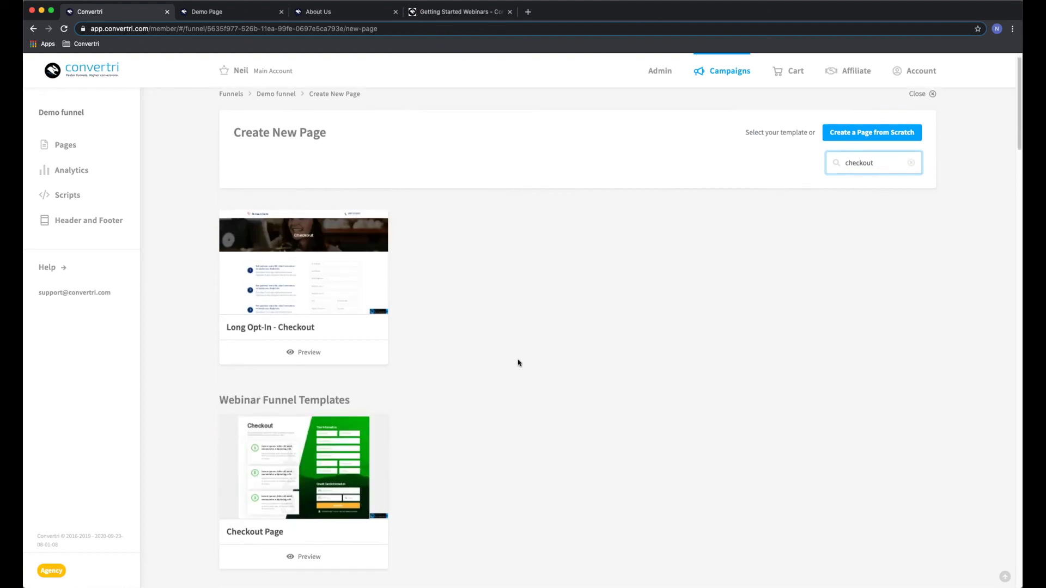
{"action": "scroll", "coordinate": [519, 362], "scroll_direction": "down", "scroll_amount": 15}
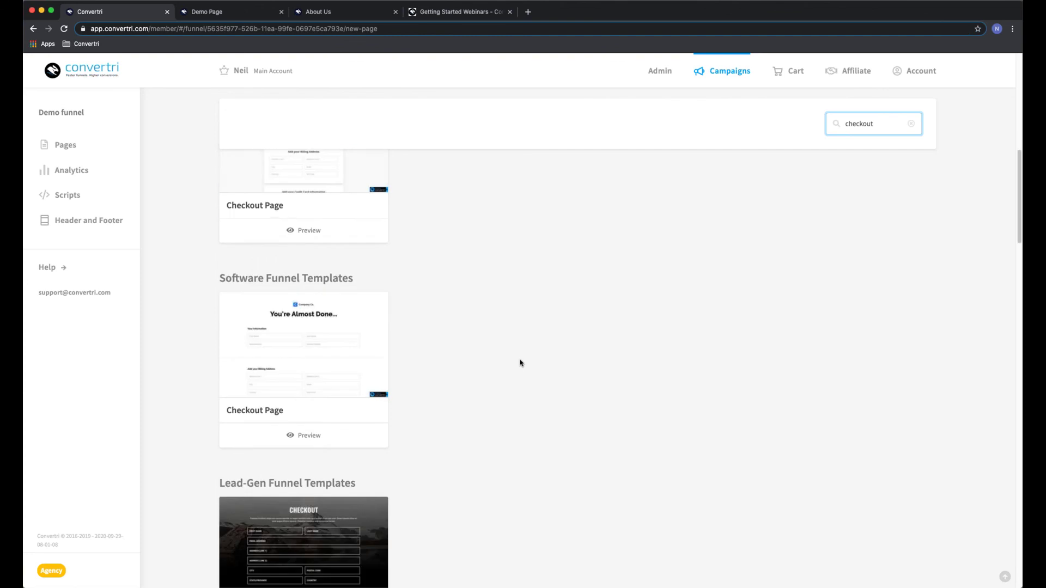
{"action": "scroll", "coordinate": [520, 363], "scroll_direction": "down", "scroll_amount": 6}
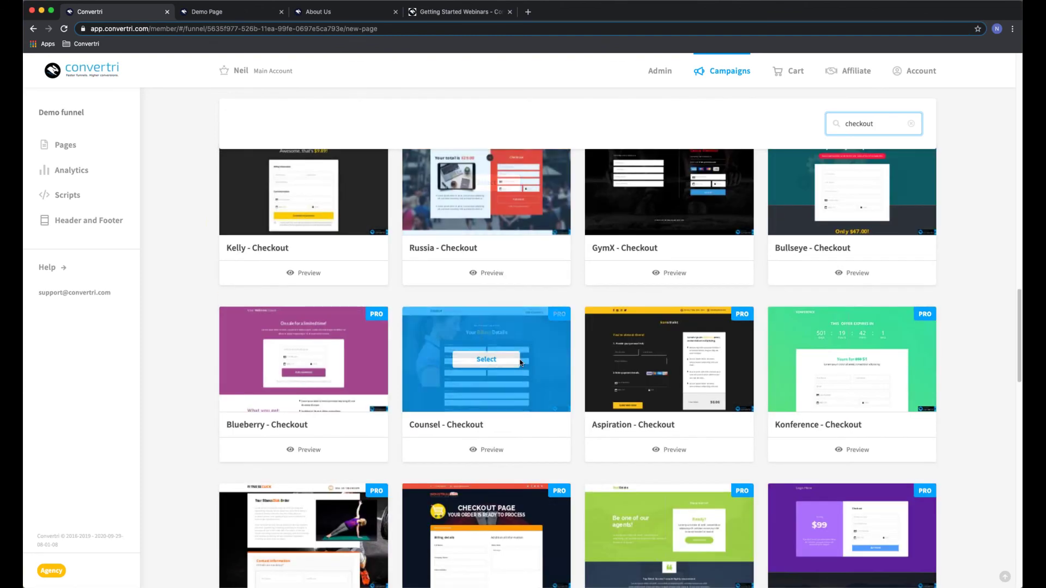
{"action": "scroll", "coordinate": [828, 413], "scroll_direction": "down", "scroll_amount": 3}
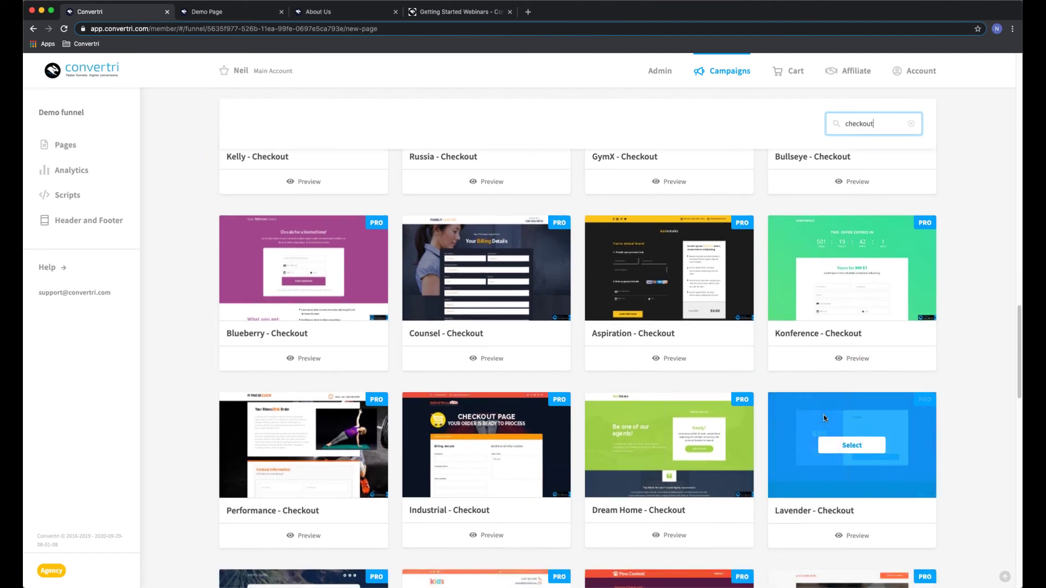
{"action": "scroll", "coordinate": [824, 414], "scroll_direction": "down", "scroll_amount": 2}
{"action": "scroll", "coordinate": [623, 414], "scroll_direction": "up", "scroll_amount": 20}
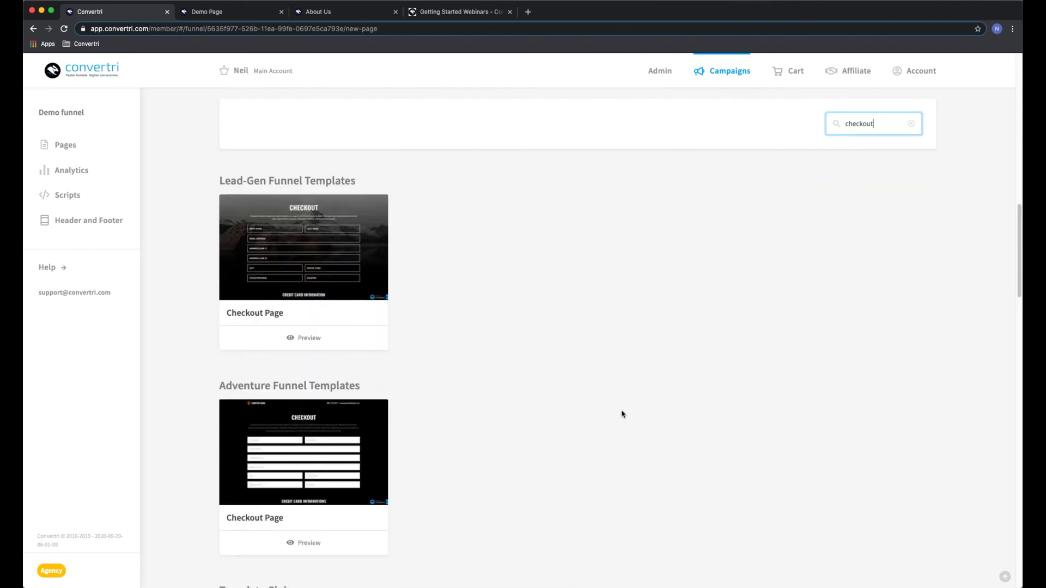
{"action": "scroll", "coordinate": [623, 414], "scroll_direction": "up", "scroll_amount": 5}
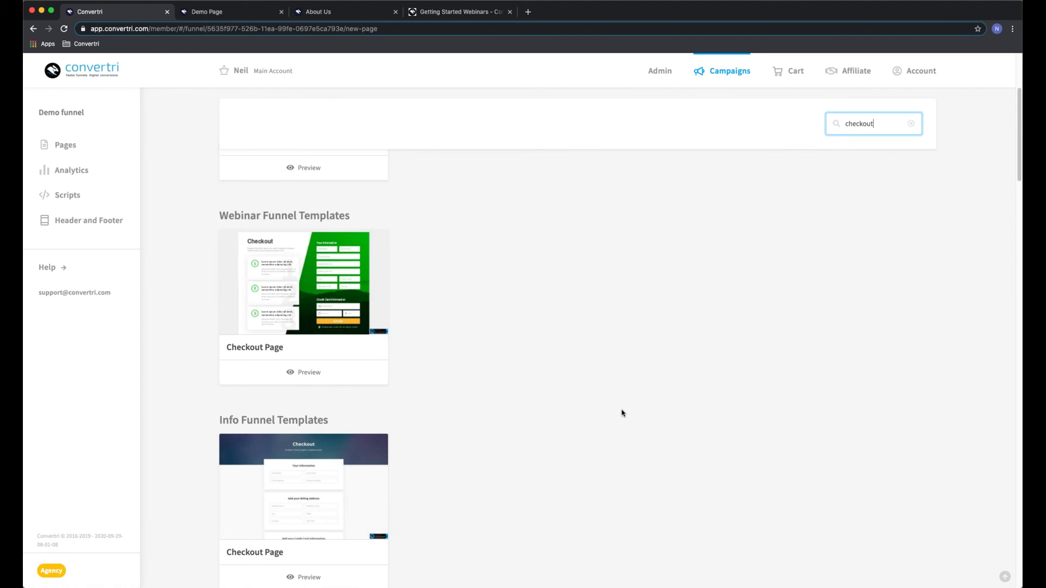
{"action": "scroll", "coordinate": [622, 412], "scroll_direction": "down", "scroll_amount": 3}
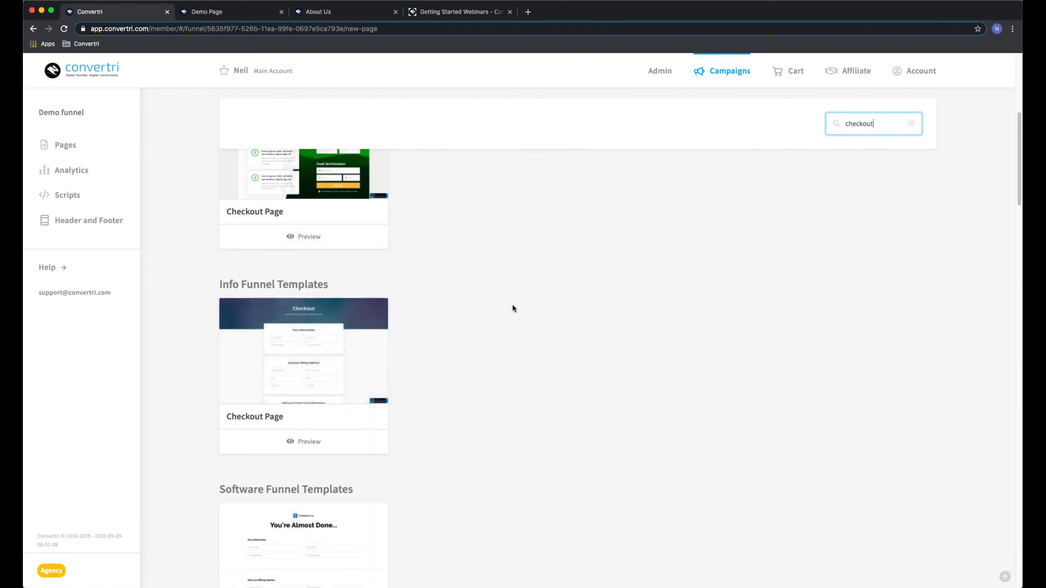
Preview the Checkout Page from the Info Funnel Templates and look through its information, billing and card sections
{"action": "left_click", "coordinate": [301, 443]}
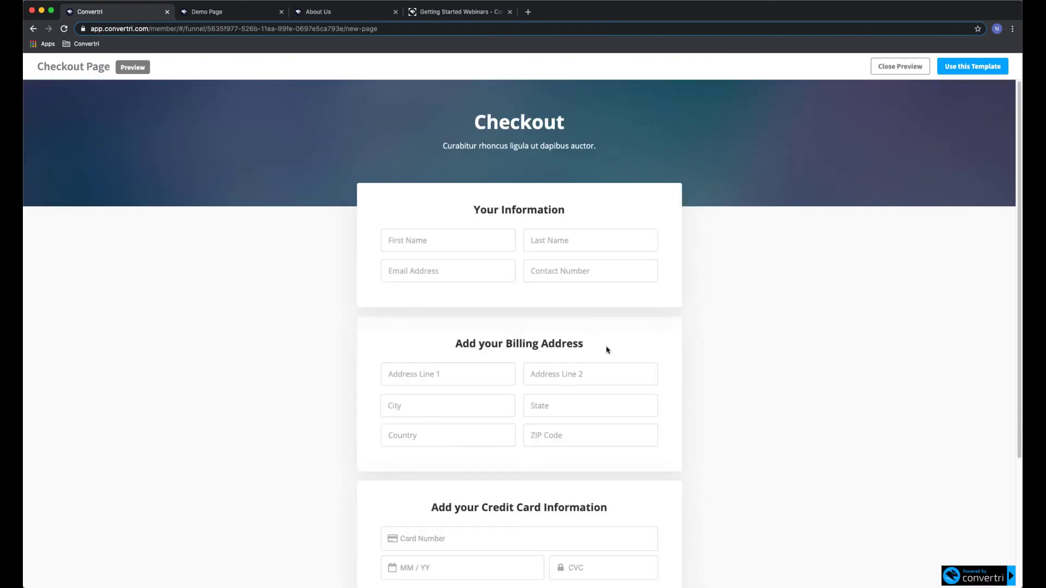
{"action": "scroll", "coordinate": [605, 349], "scroll_direction": "down", "scroll_amount": 5}
{"action": "scroll", "coordinate": [600, 353], "scroll_direction": "up", "scroll_amount": 3}
{"action": "scroll", "coordinate": [598, 352], "scroll_direction": "down", "scroll_amount": 3}
{"action": "scroll", "coordinate": [596, 359], "scroll_direction": "up", "scroll_amount": 3}
Create a page named Checkout from the previewed checkout template
{"action": "left_click", "coordinate": [953, 72]}
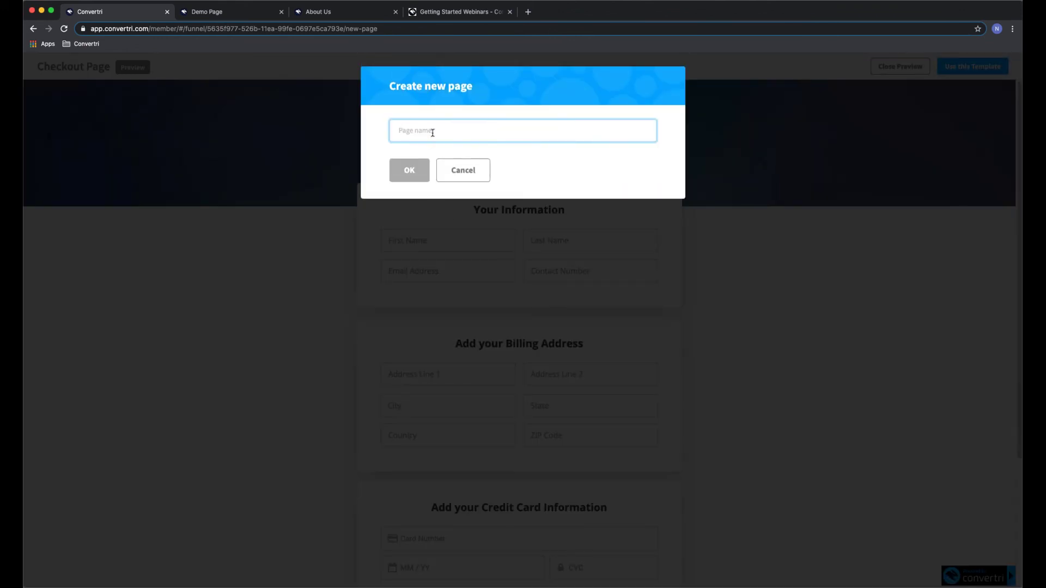
{"action": "type", "text": "Checkout"}
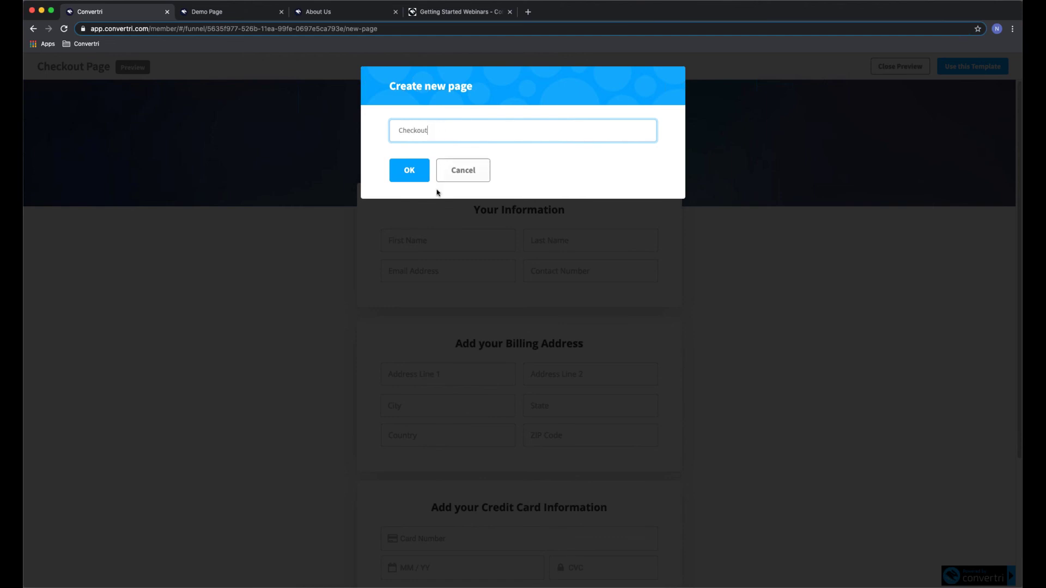
{"action": "left_click", "coordinate": [417, 171]}
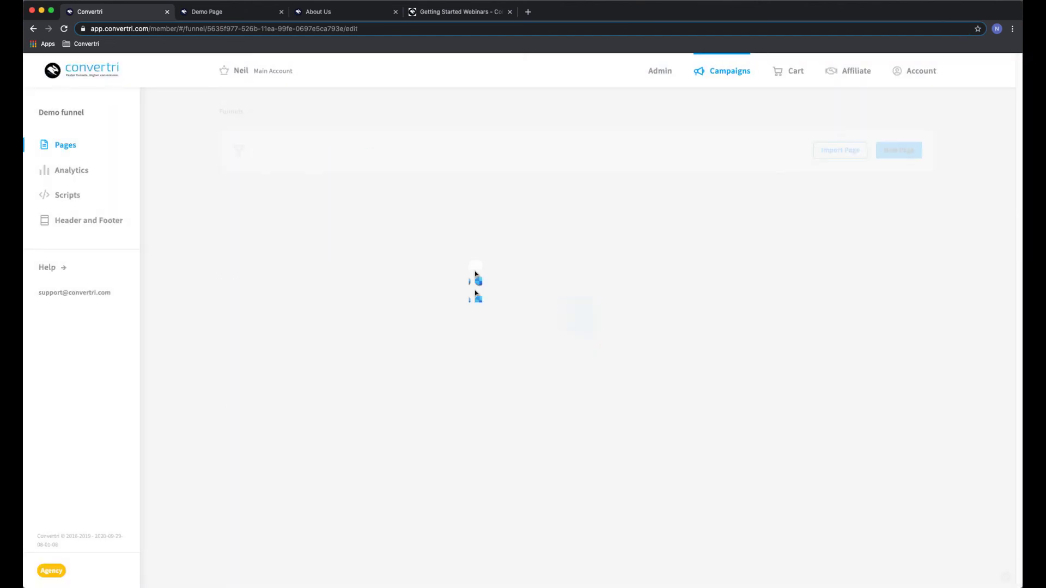
Position the Checkout page card directly below the Opt-In page in the funnel layout
{"action": "left_click_drag", "start_coordinate": [343, 262], "coordinate": [312, 399]}
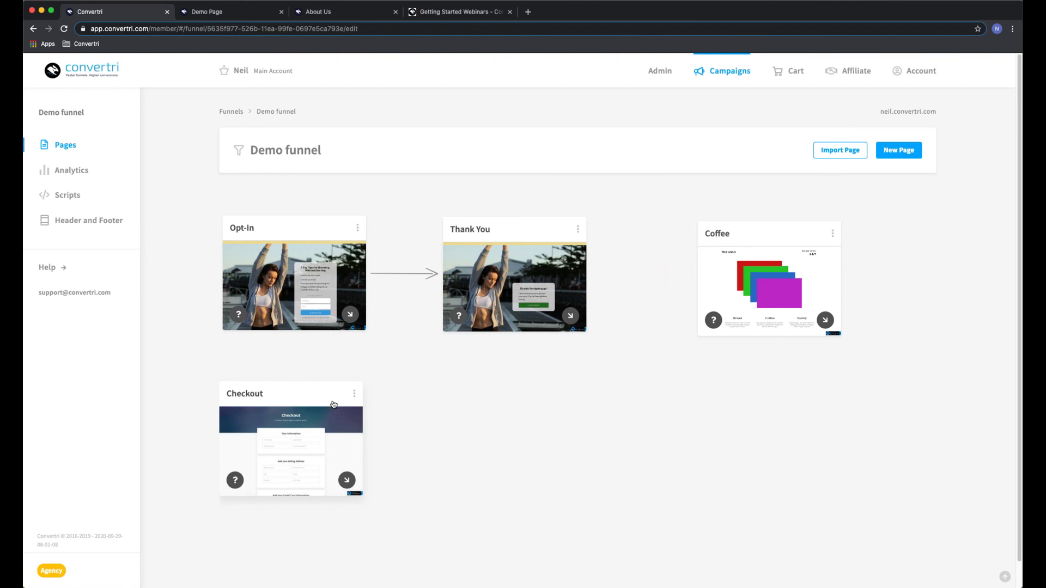
{"action": "left_click_drag", "start_coordinate": [299, 394], "coordinate": [352, 426]}
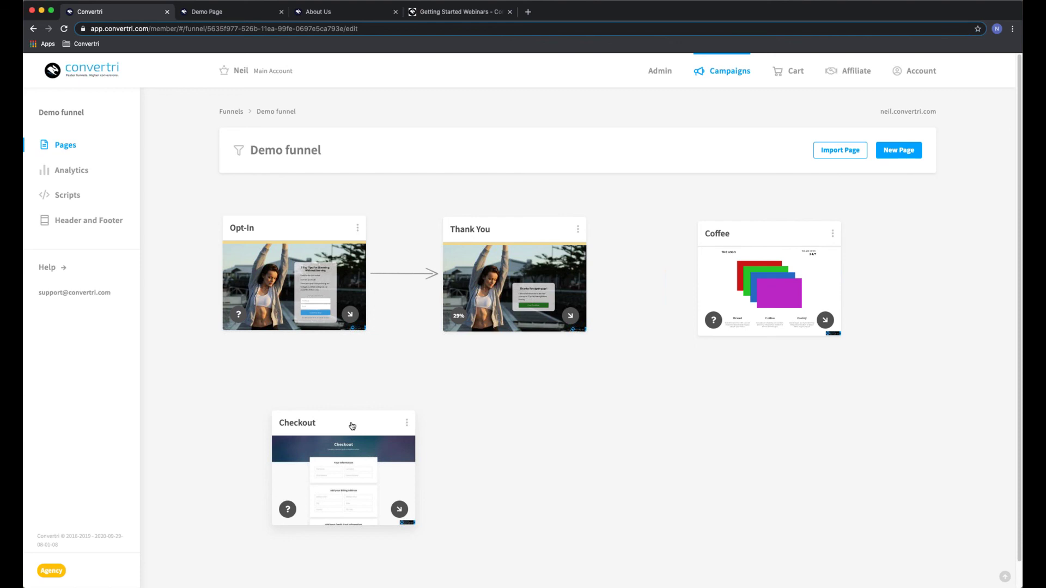
{"action": "left_click_drag", "start_coordinate": [353, 426], "coordinate": [338, 390]}
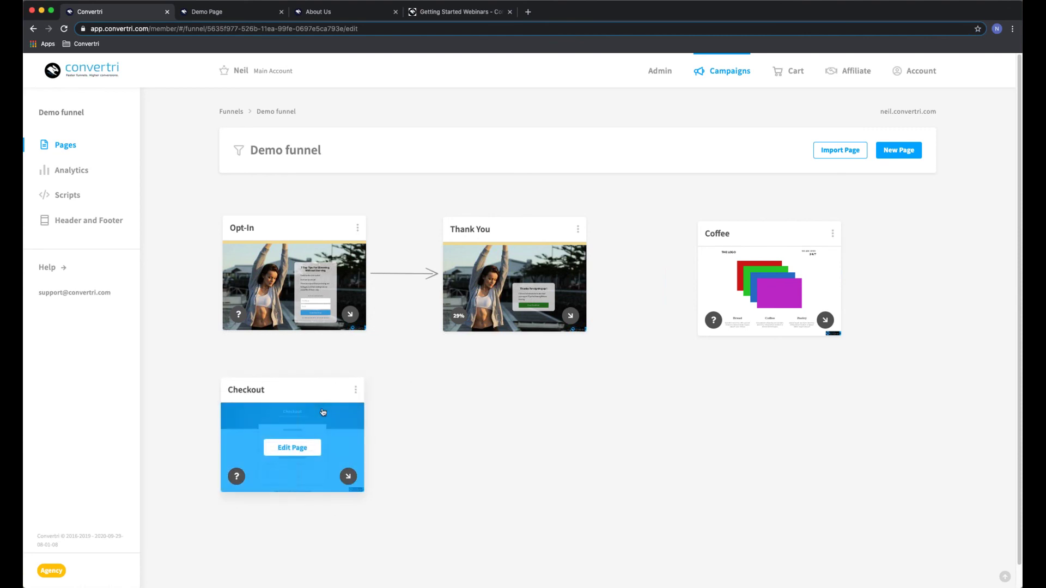
Open the Checkout page for editing, look over its form sections, and return to the Demo funnel's page list
{"action": "left_click", "coordinate": [287, 448]}
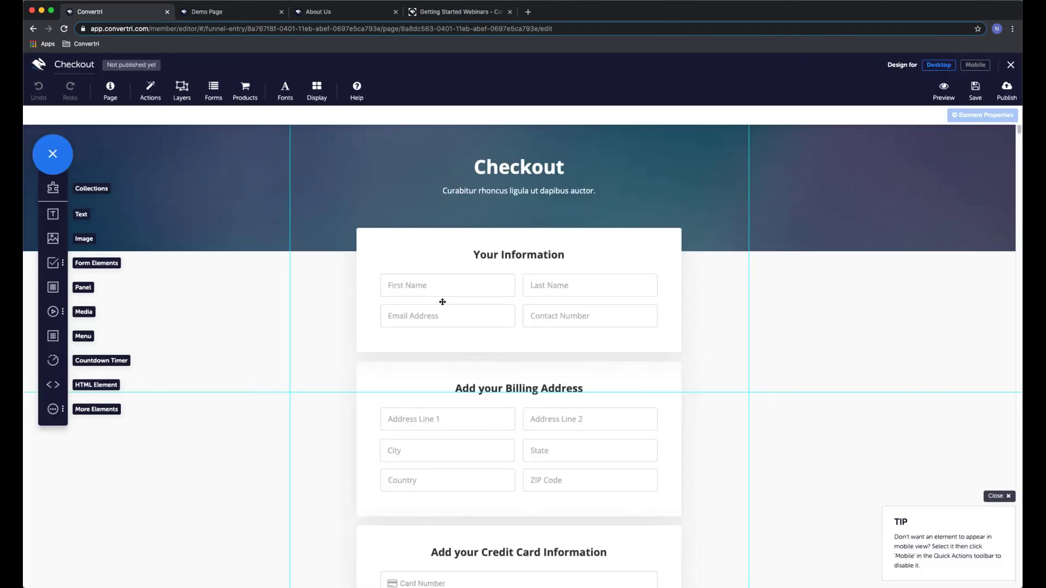
{"action": "scroll", "coordinate": [443, 302], "scroll_direction": "down", "scroll_amount": 3}
{"action": "scroll", "coordinate": [441, 301], "scroll_direction": "up", "scroll_amount": 3}
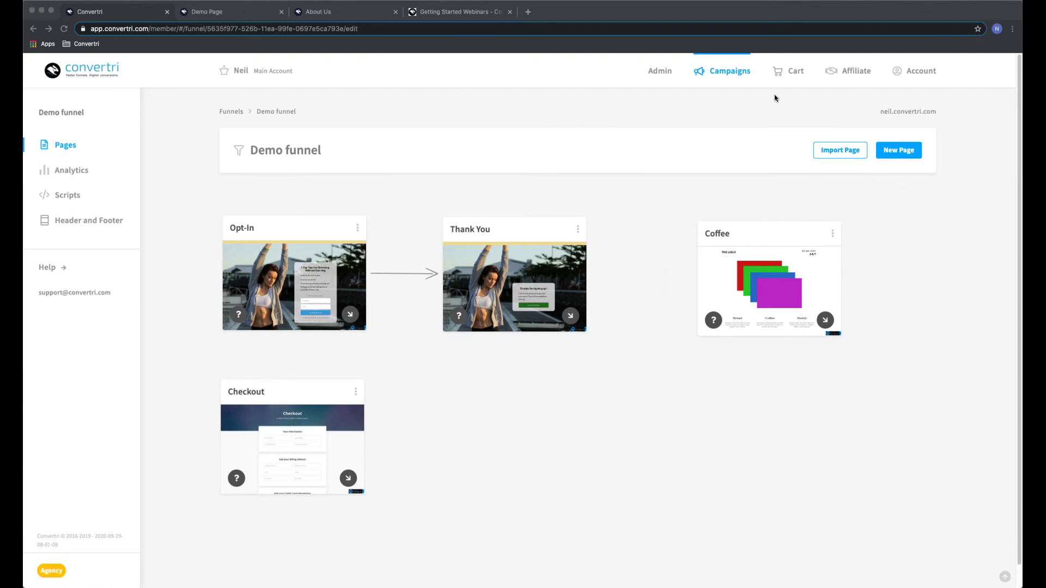
Start a new product in the cart and name it "Ziggy Stardust: The Glam Years"
{"action": "left_click", "coordinate": [793, 75]}
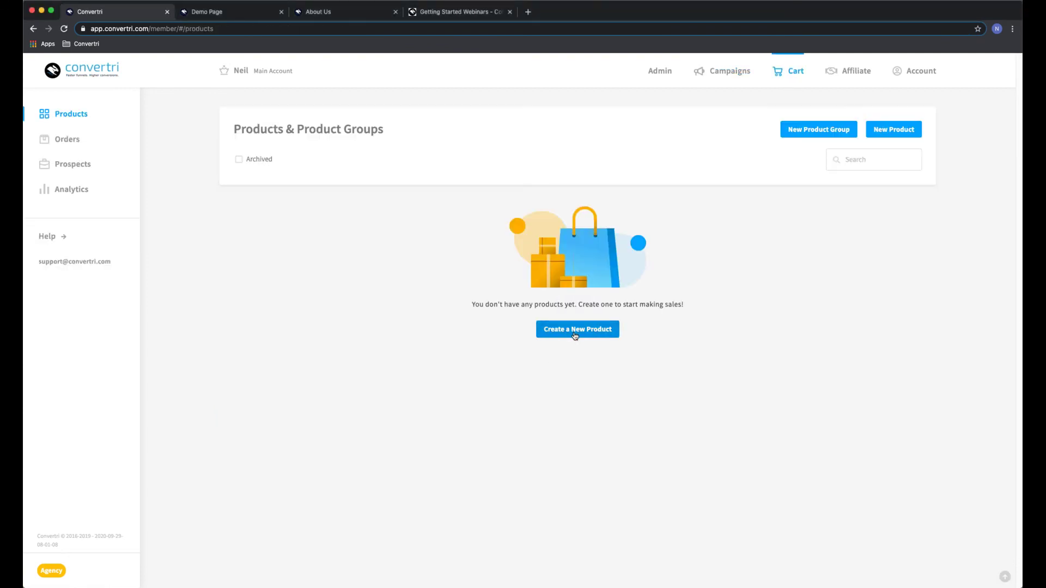
{"action": "left_click", "coordinate": [574, 332]}
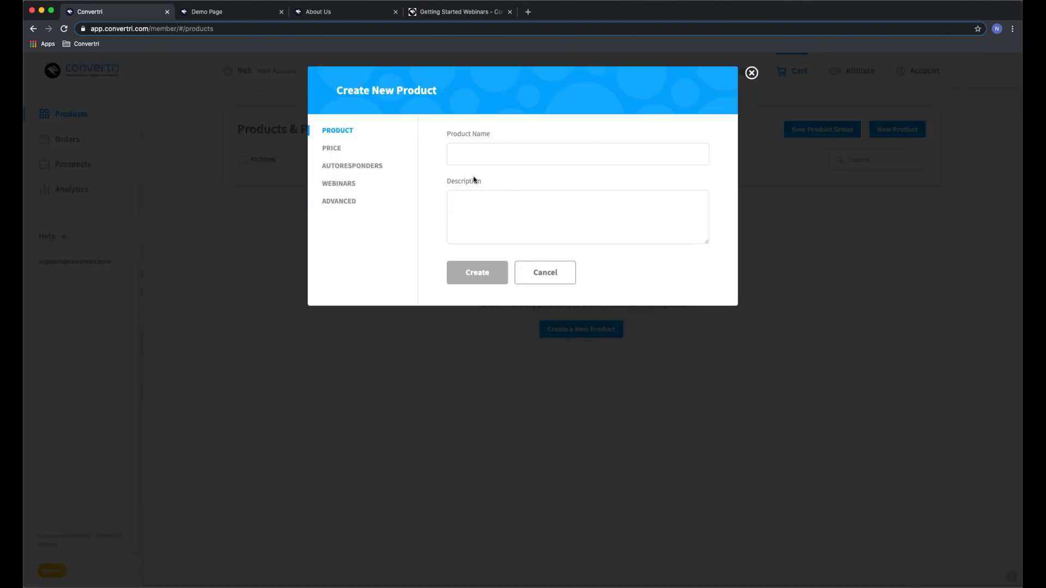
{"action": "left_click", "coordinate": [473, 157]}
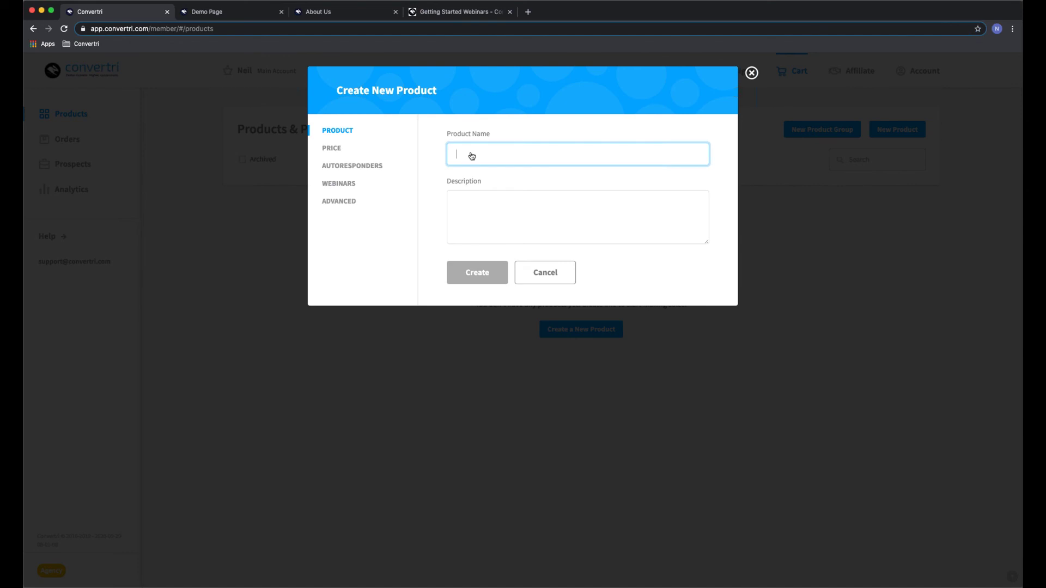
{"action": "left_click", "coordinate": [410, 191]}
{"action": "left_click", "coordinate": [351, 129]}
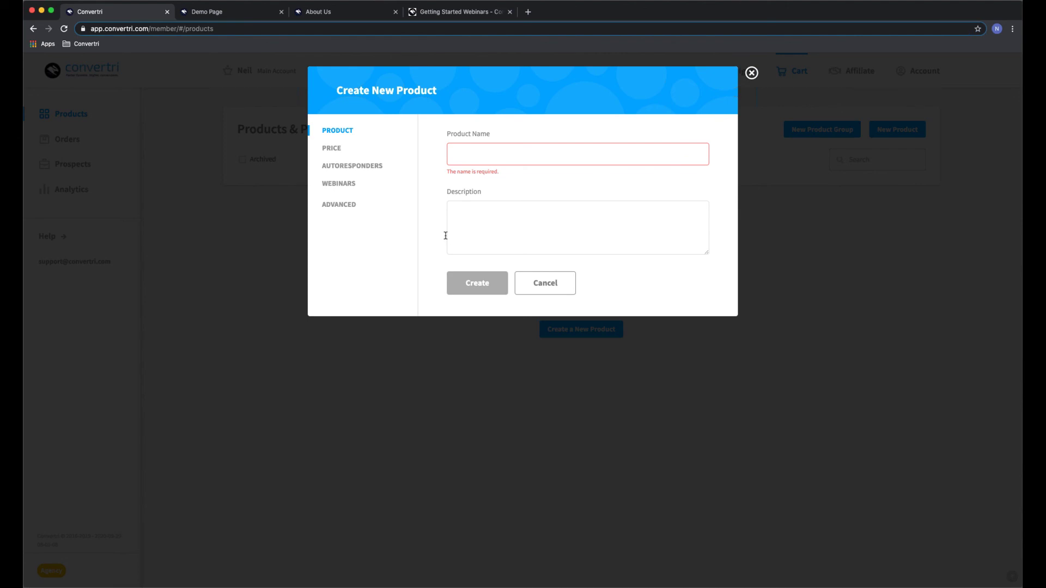
{"action": "left_click", "coordinate": [488, 154]}
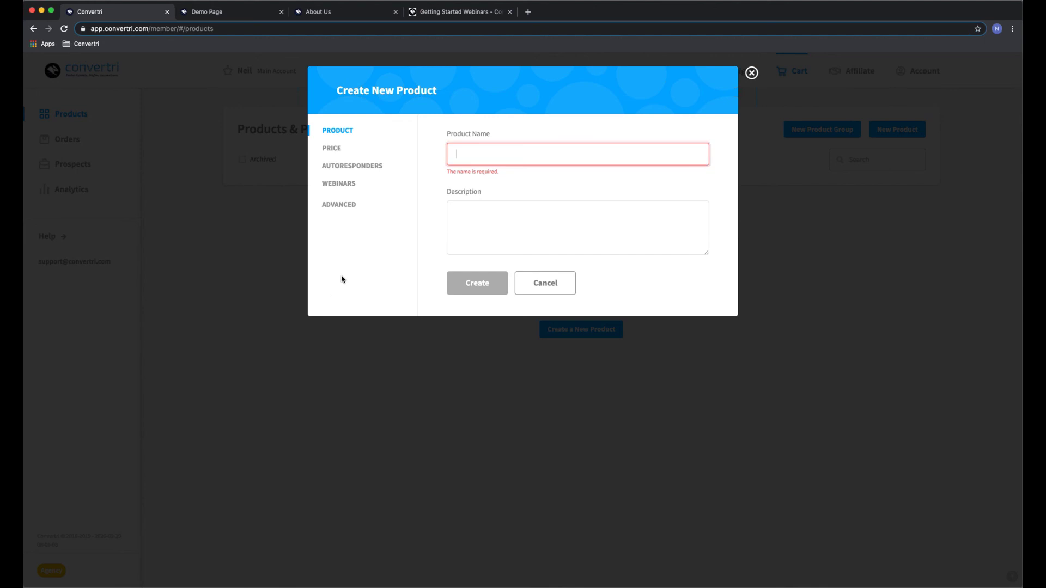
{"action": "type", "text": "Ziggy Stardus"}
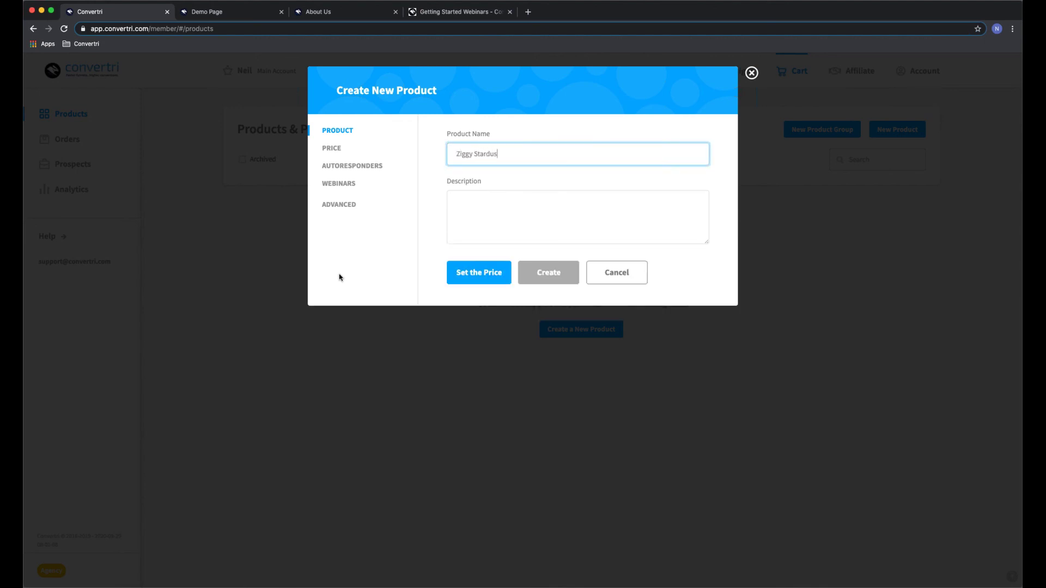
{"action": "type", "text": "m Years"}
{"action": "left_click_drag", "start_coordinate": [457, 157], "coordinate": [498, 156]}
{"action": "left_click", "coordinate": [498, 156]}
Set the product's price to 17 USD and create the product
{"action": "left_click", "coordinate": [497, 274]}
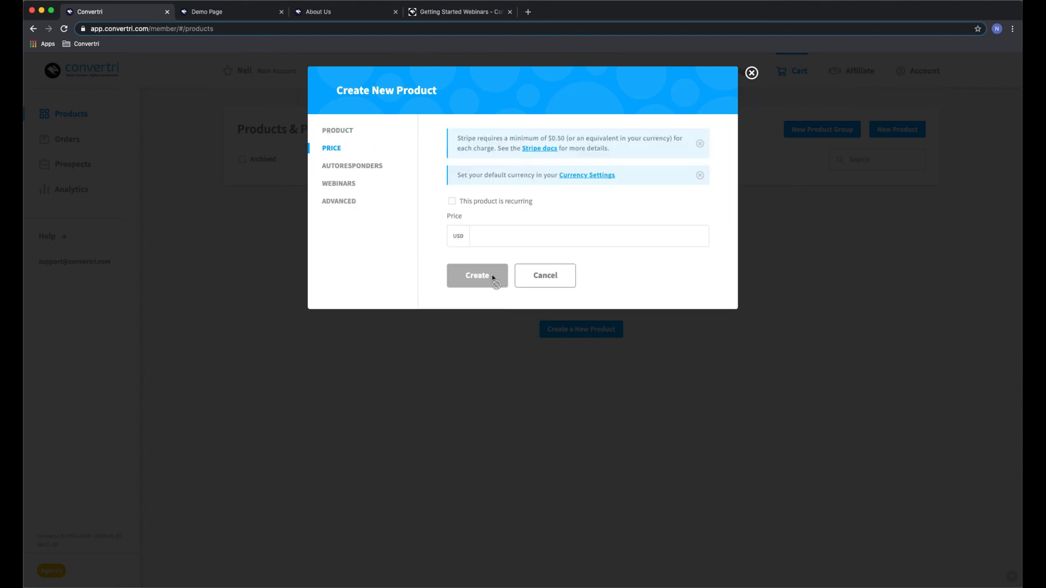
{"action": "left_click", "coordinate": [492, 237]}
{"action": "type", "text": "17"}
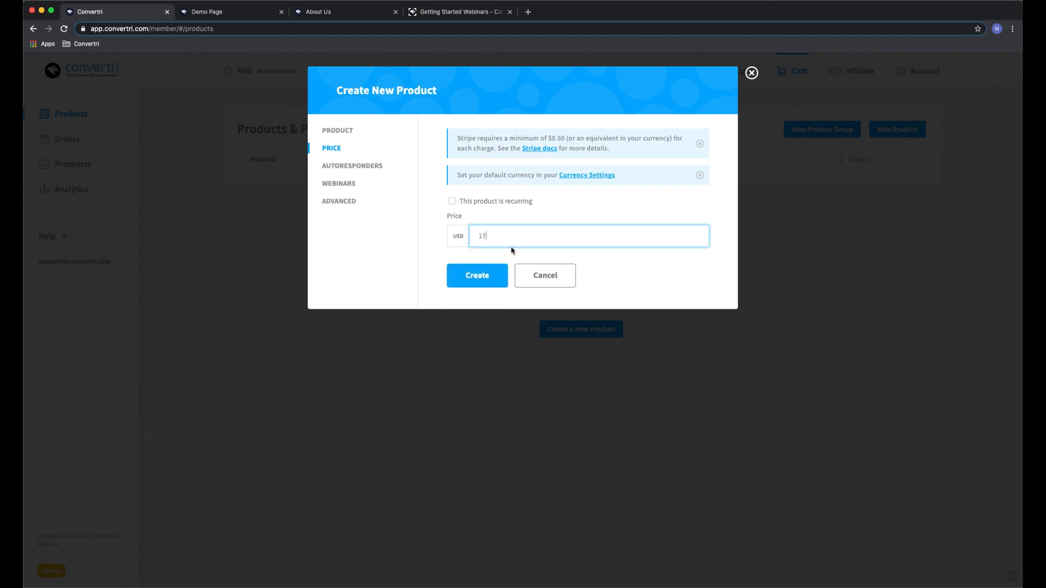
{"action": "left_click", "coordinate": [473, 279]}
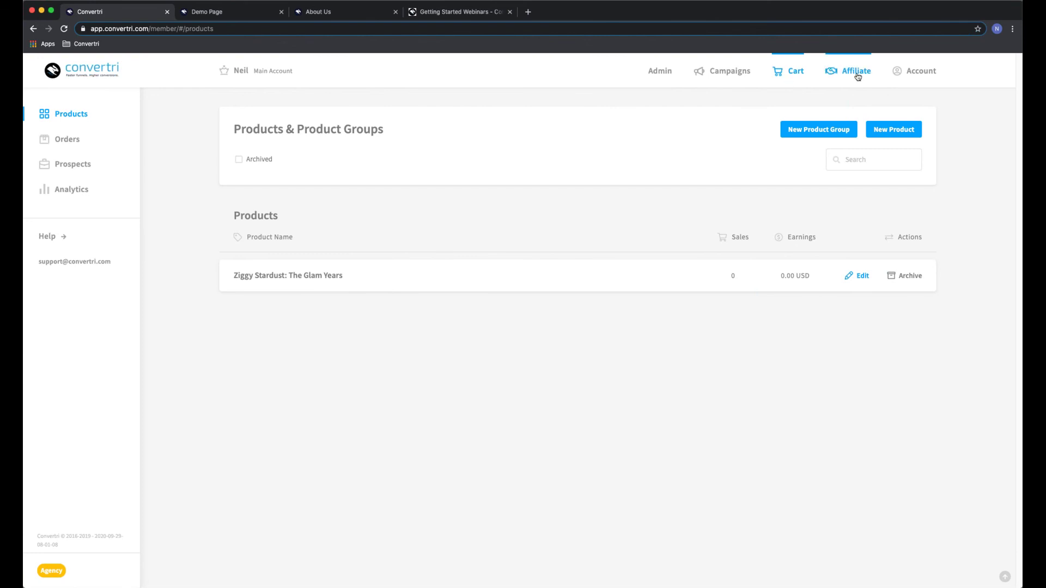
Open the account's integrations to view the Stripe and PayPal payment processors
{"action": "left_click", "coordinate": [919, 78]}
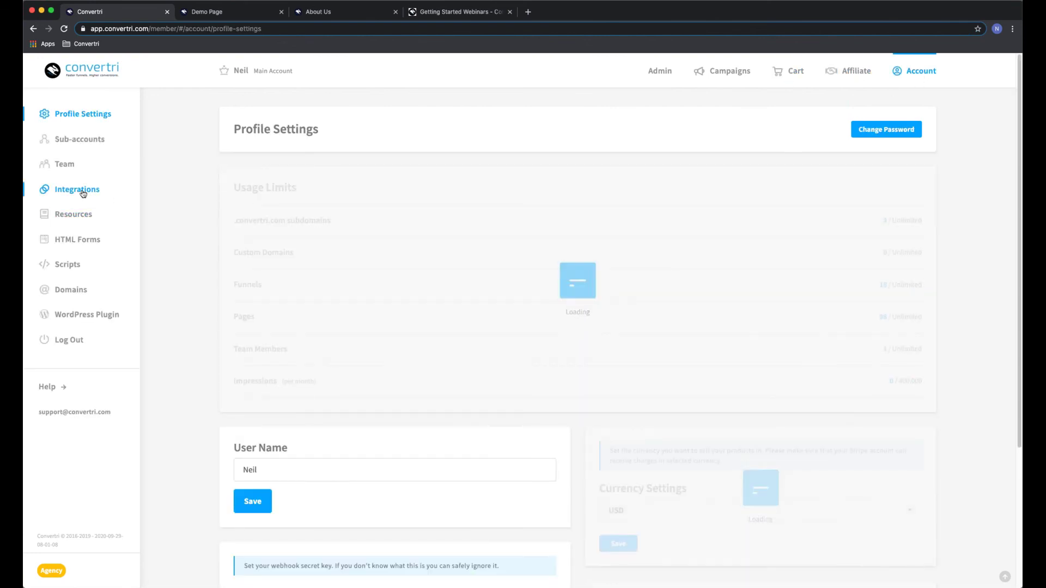
{"action": "left_click", "coordinate": [81, 191]}
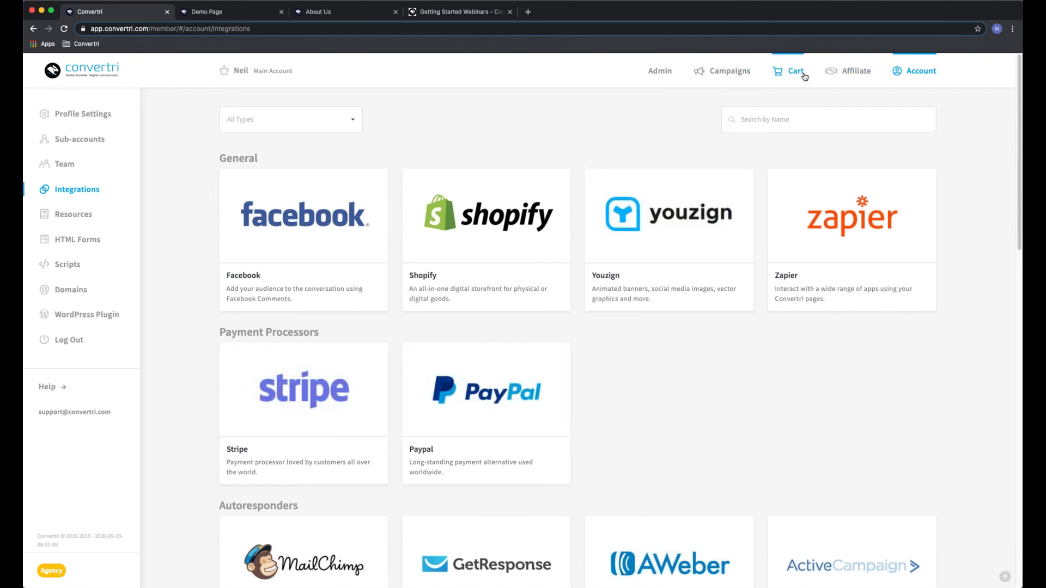
Return to the Demo funnel and open its Checkout page for editing
{"action": "left_click", "coordinate": [730, 71]}
{"action": "scroll", "coordinate": [409, 297], "scroll_direction": "down", "scroll_amount": 2}
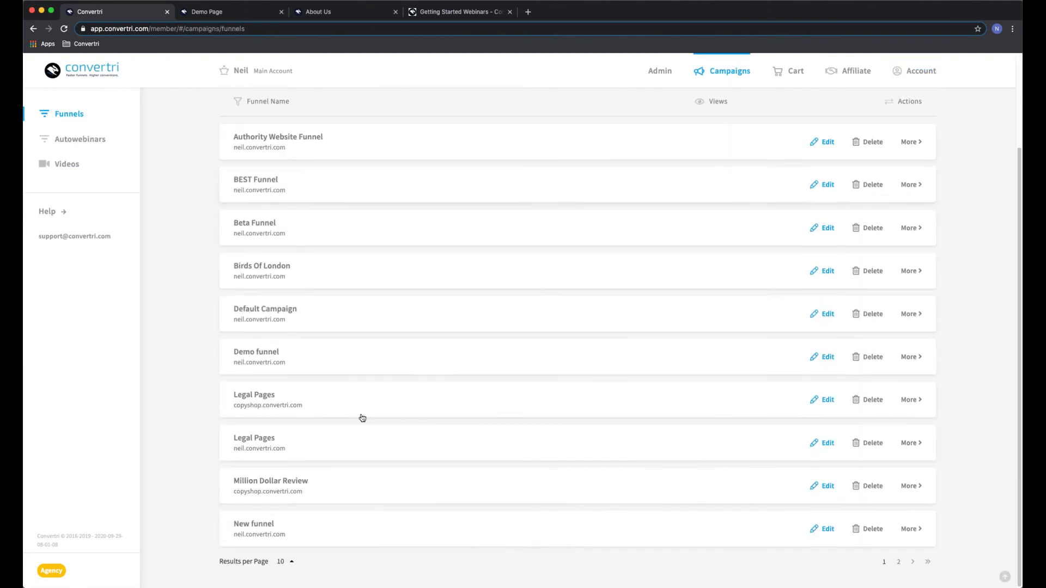
{"action": "left_click", "coordinate": [315, 358]}
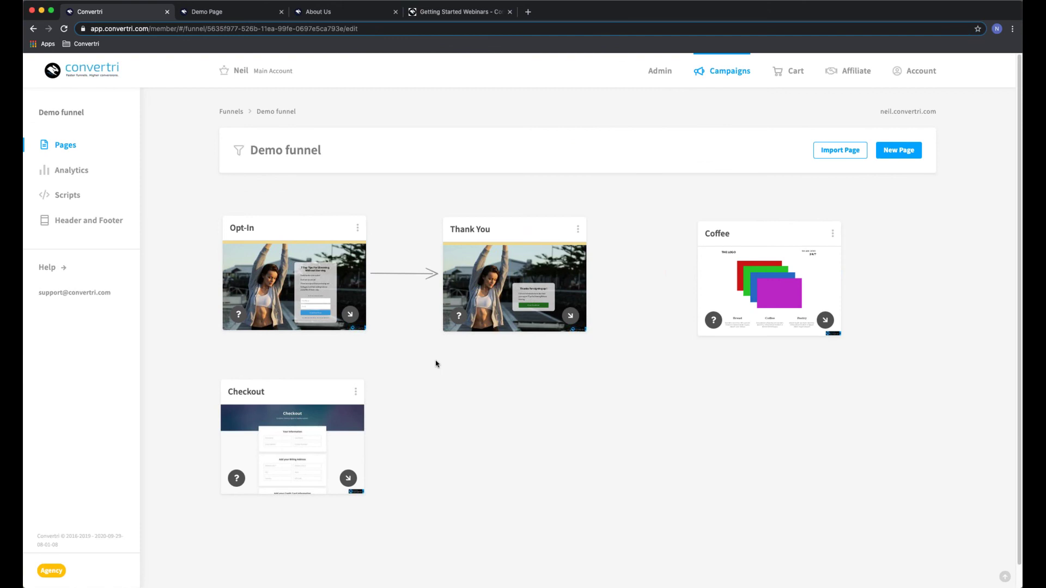
{"action": "scroll", "coordinate": [435, 362], "scroll_direction": "down", "scroll_amount": 1}
{"action": "left_click", "coordinate": [304, 425]}
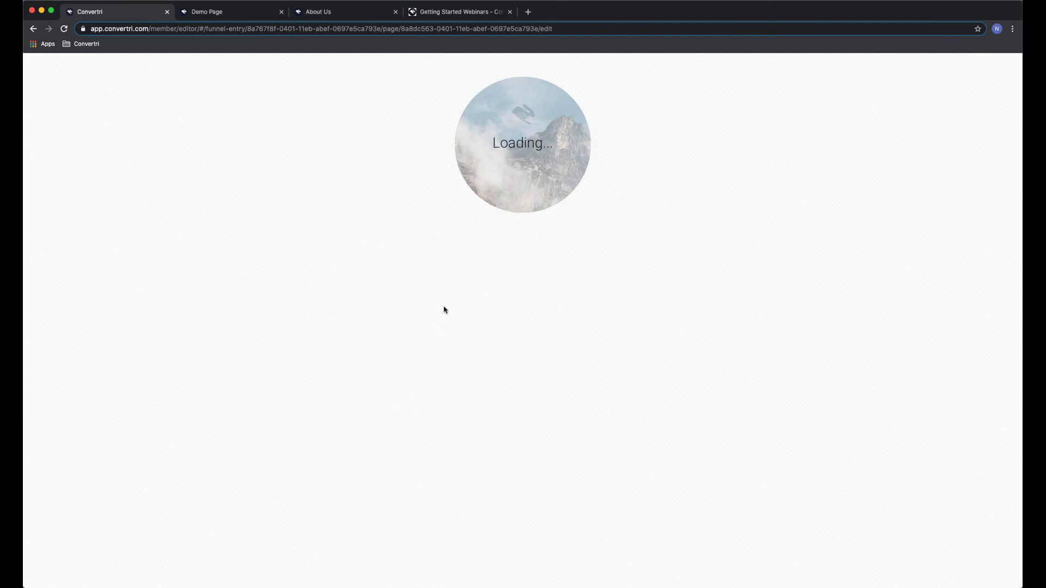
Examine the checkout page's credit card input and the list of available form elements
{"action": "scroll", "coordinate": [468, 314], "scroll_direction": "down", "scroll_amount": 2}
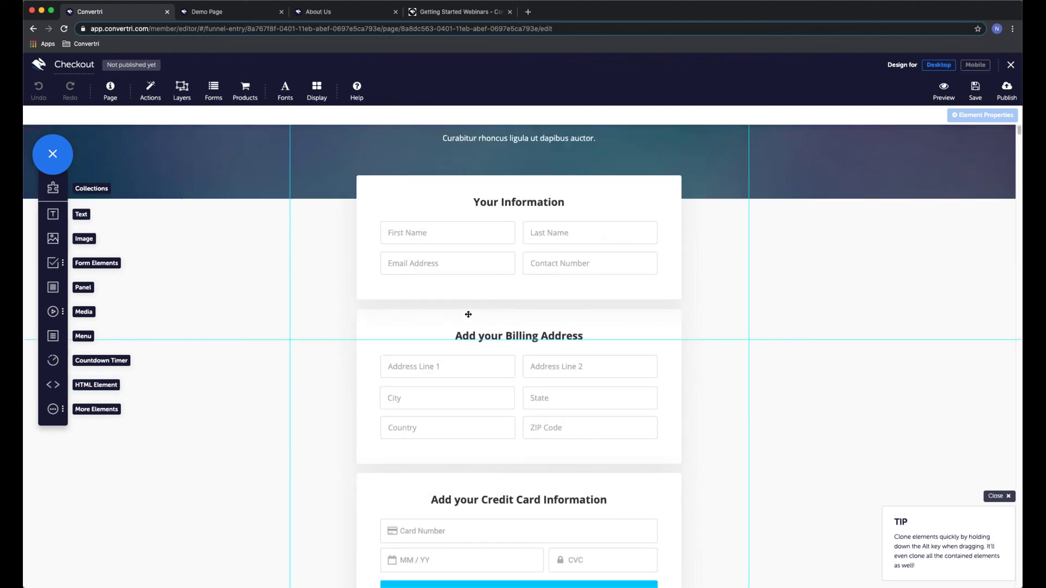
{"action": "scroll", "coordinate": [471, 316], "scroll_direction": "down", "scroll_amount": 6}
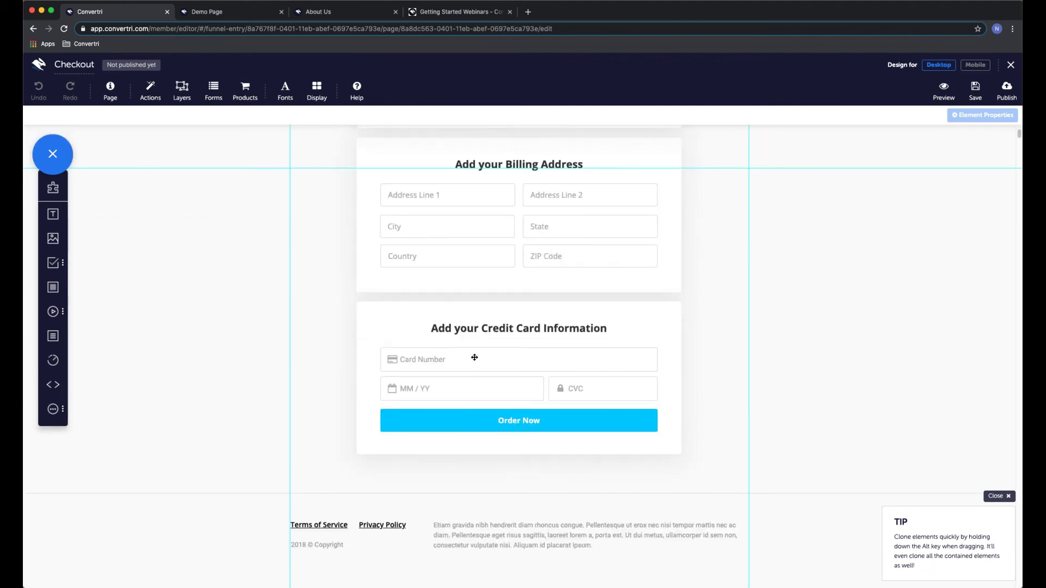
{"action": "left_click", "coordinate": [455, 366]}
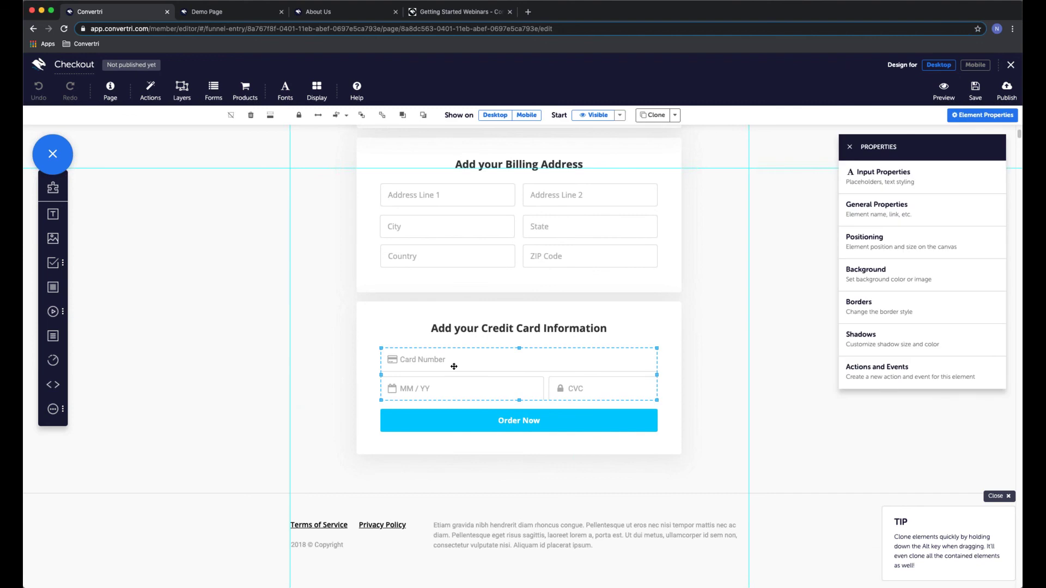
{"action": "left_click", "coordinate": [59, 264]}
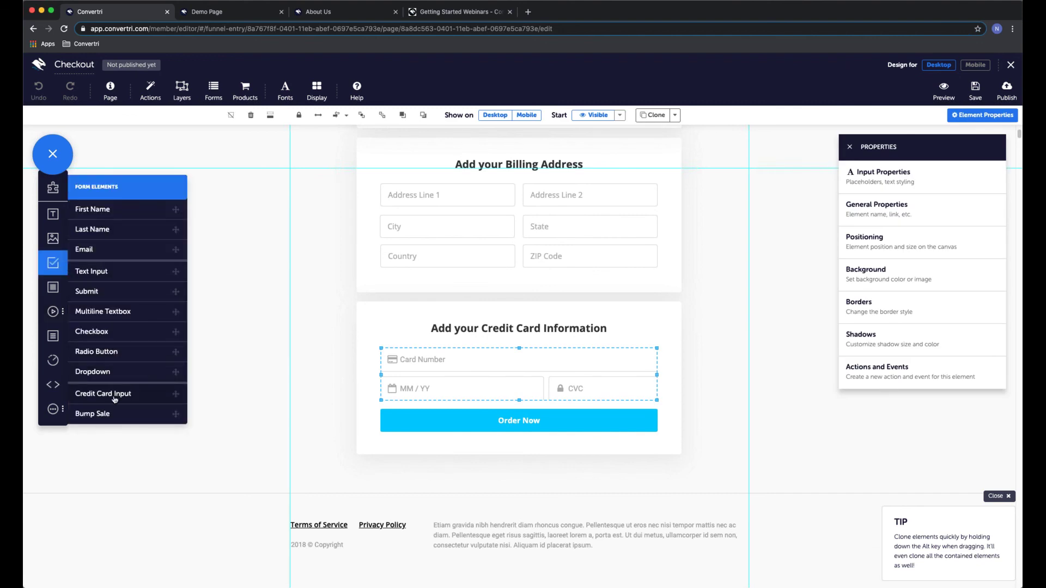
{"action": "left_click", "coordinate": [252, 353]}
Examine the billing address fields and look back over the Your Information section up to the page header
{"action": "left_click", "coordinate": [424, 225]}
{"action": "scroll", "coordinate": [428, 229], "scroll_direction": "up", "scroll_amount": 1}
{"action": "left_click", "coordinate": [498, 240]}
{"action": "left_click", "coordinate": [546, 229]}
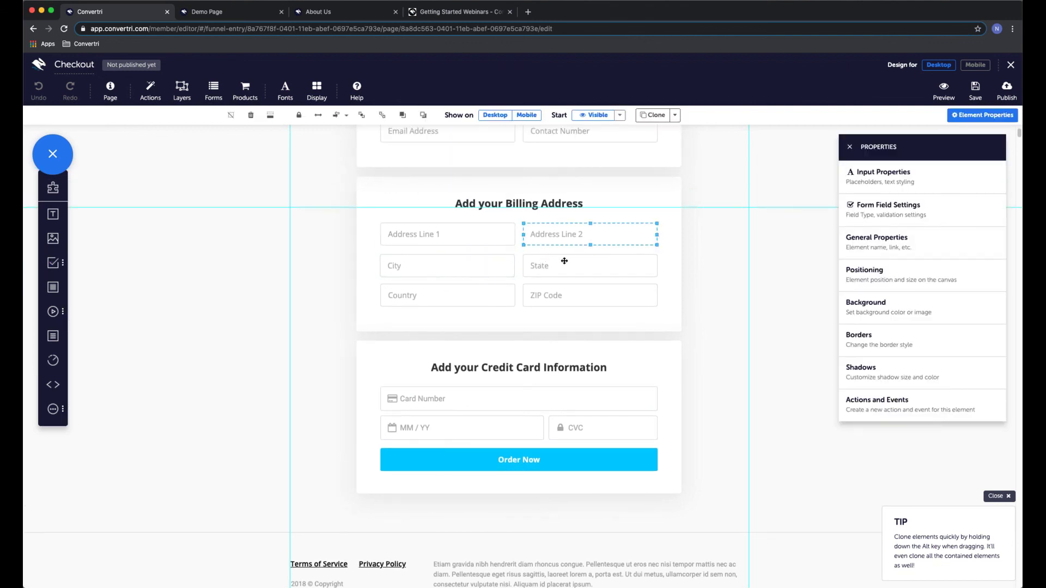
{"action": "scroll", "coordinate": [455, 280], "scroll_direction": "up", "scroll_amount": 3}
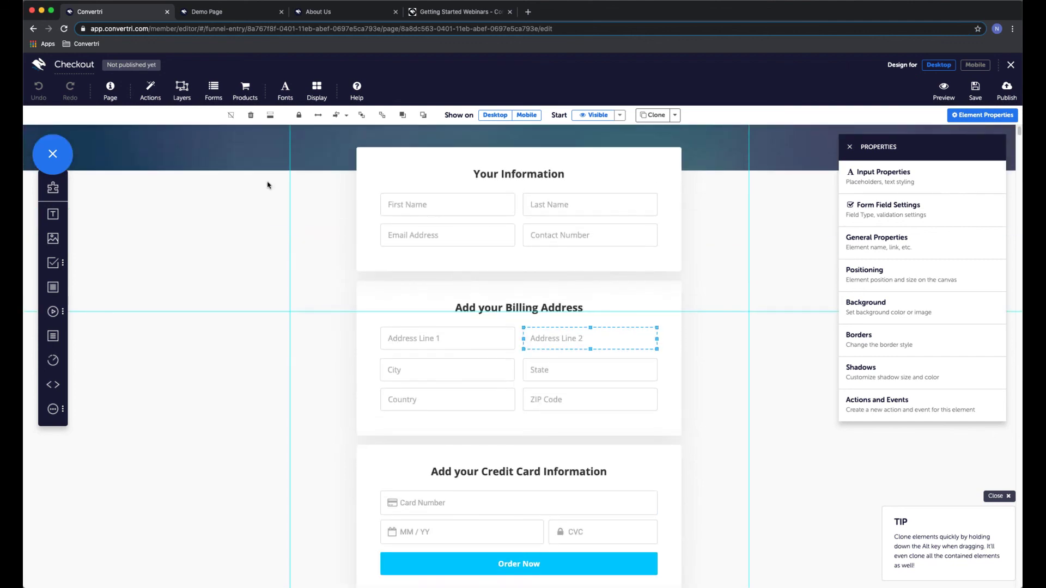
{"action": "scroll", "coordinate": [270, 184], "scroll_direction": "up", "scroll_amount": 1}
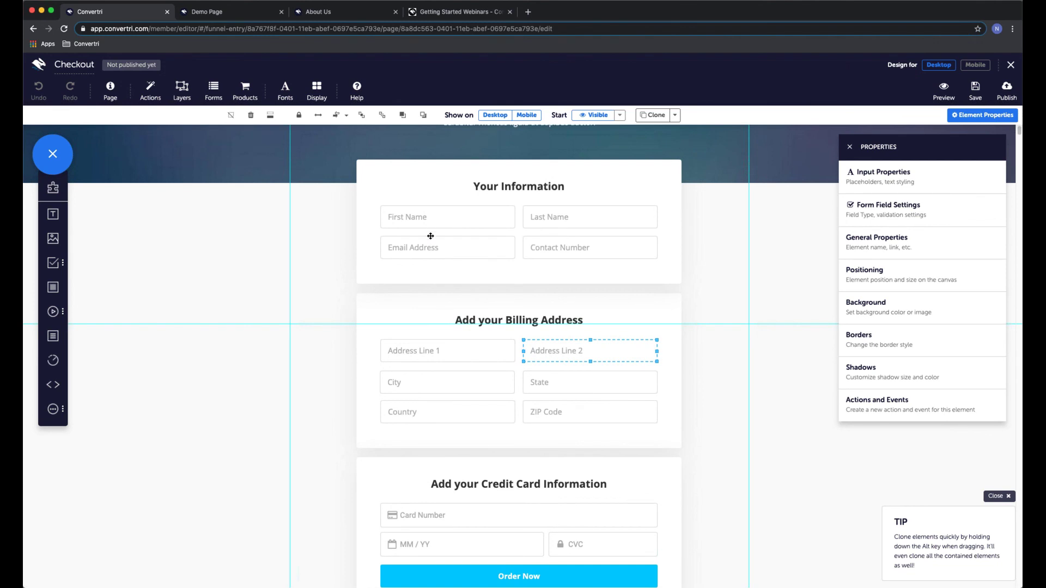
{"action": "scroll", "coordinate": [315, 215], "scroll_direction": "up", "scroll_amount": 2}
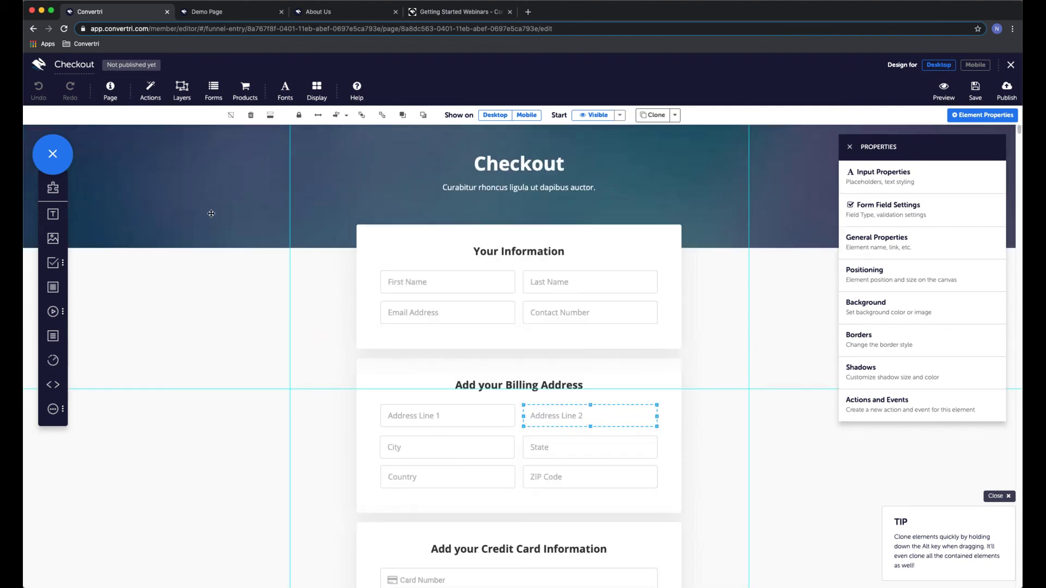
{"action": "left_click", "coordinate": [242, 93]}
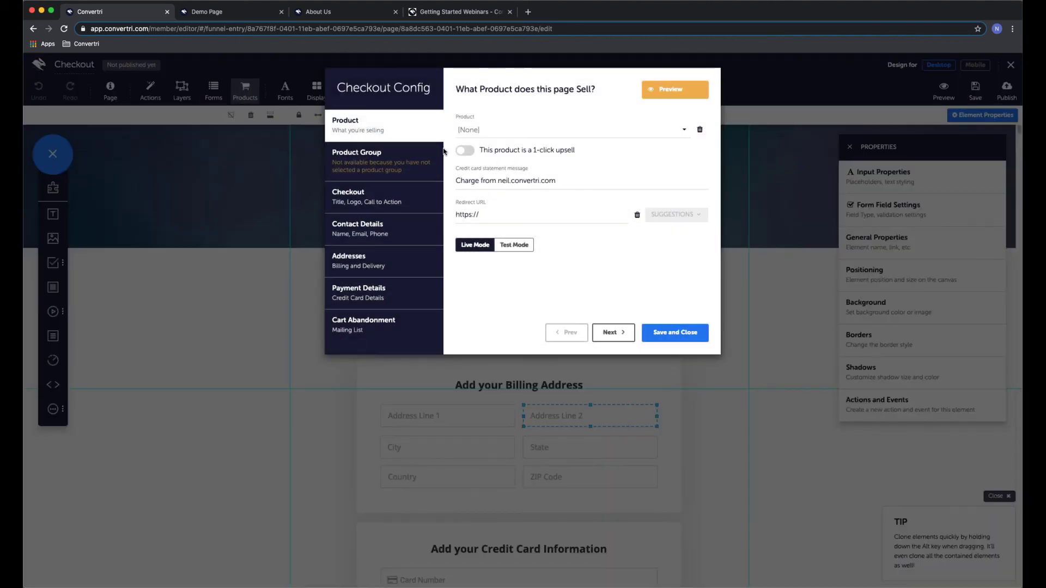
{"action": "left_click", "coordinate": [660, 129]}
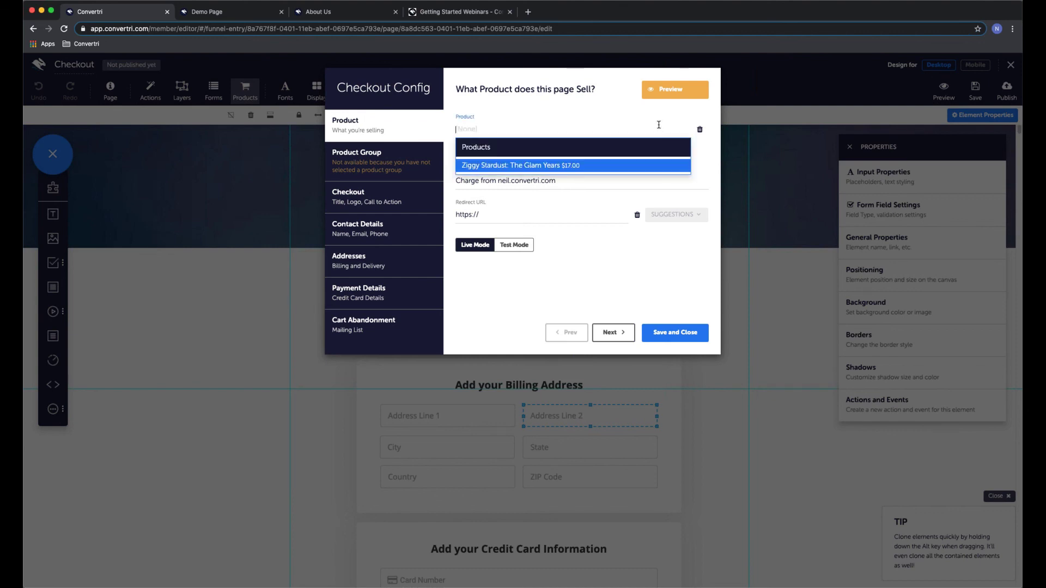
{"action": "left_click", "coordinate": [546, 165]}
{"action": "left_click", "coordinate": [498, 216]}
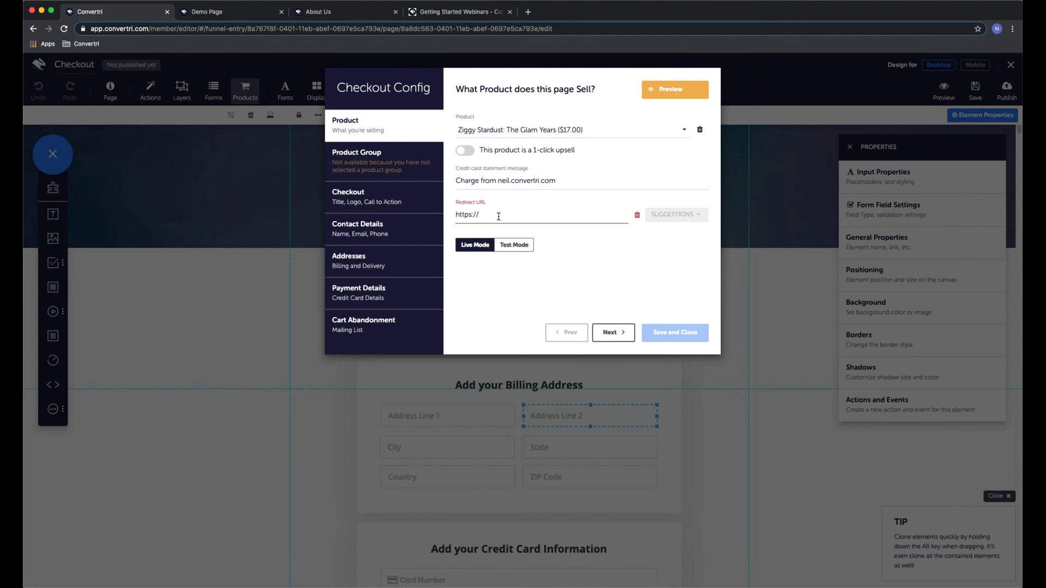
{"action": "type", "text": "google.com"}
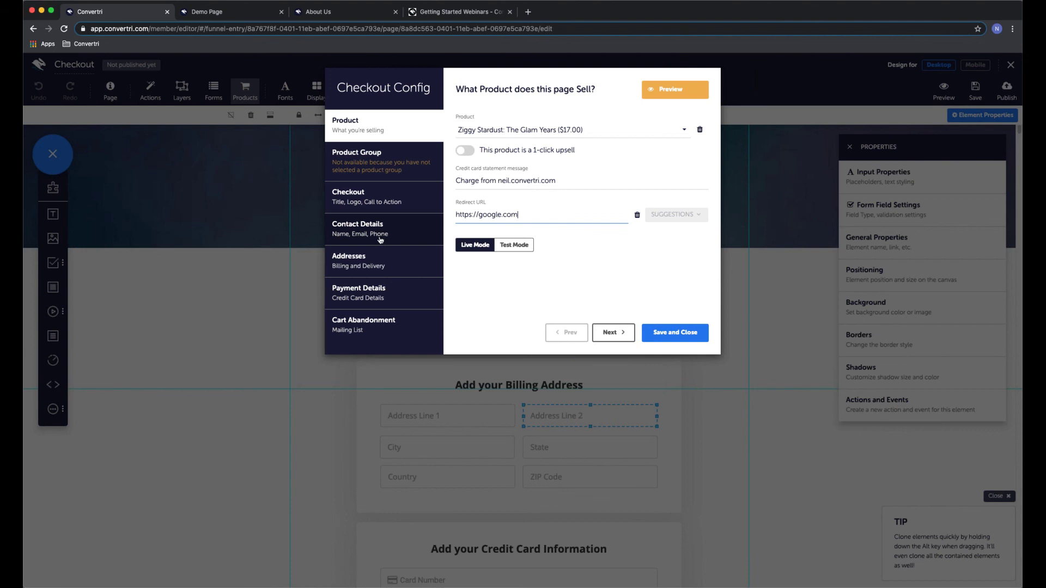
Review the checkout, contact, address and payment sections of the checkout configuration, and save it
{"action": "left_click", "coordinate": [359, 198]}
{"action": "left_click", "coordinate": [384, 228]}
{"action": "left_click", "coordinate": [387, 264]}
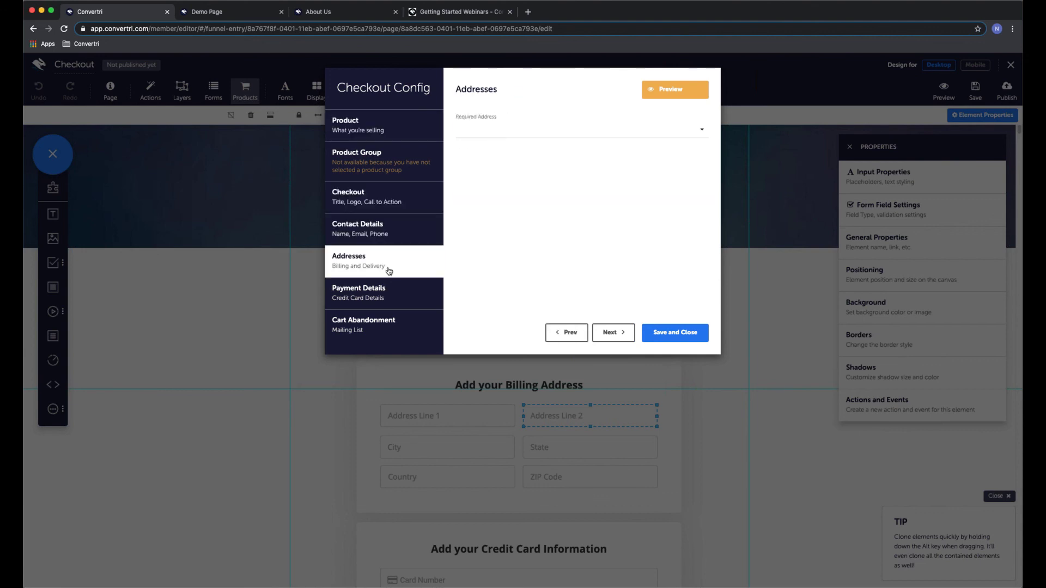
{"action": "left_click", "coordinate": [389, 306]}
{"action": "left_click", "coordinate": [374, 123]}
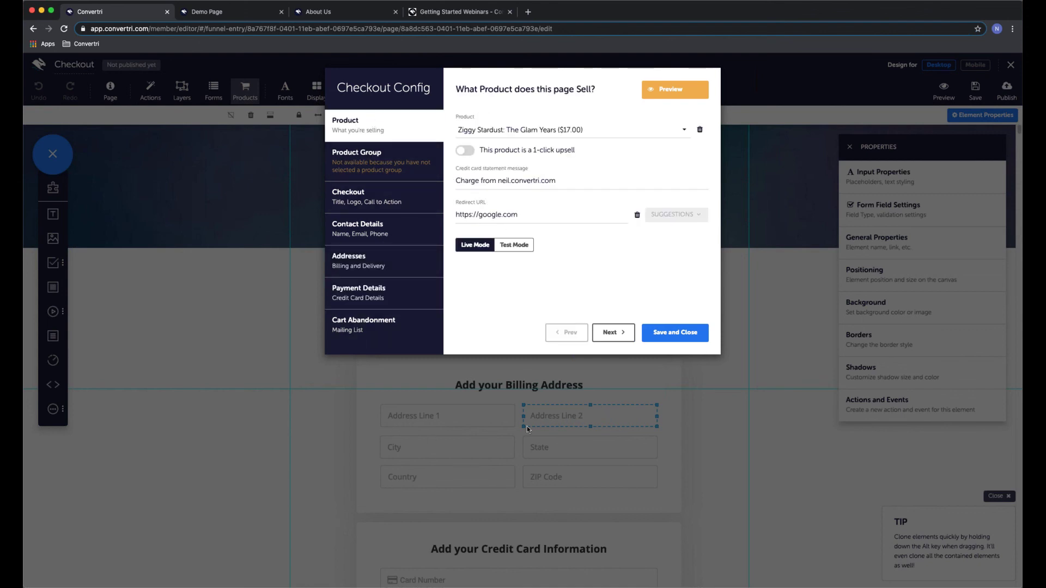
{"action": "left_click", "coordinate": [671, 337]}
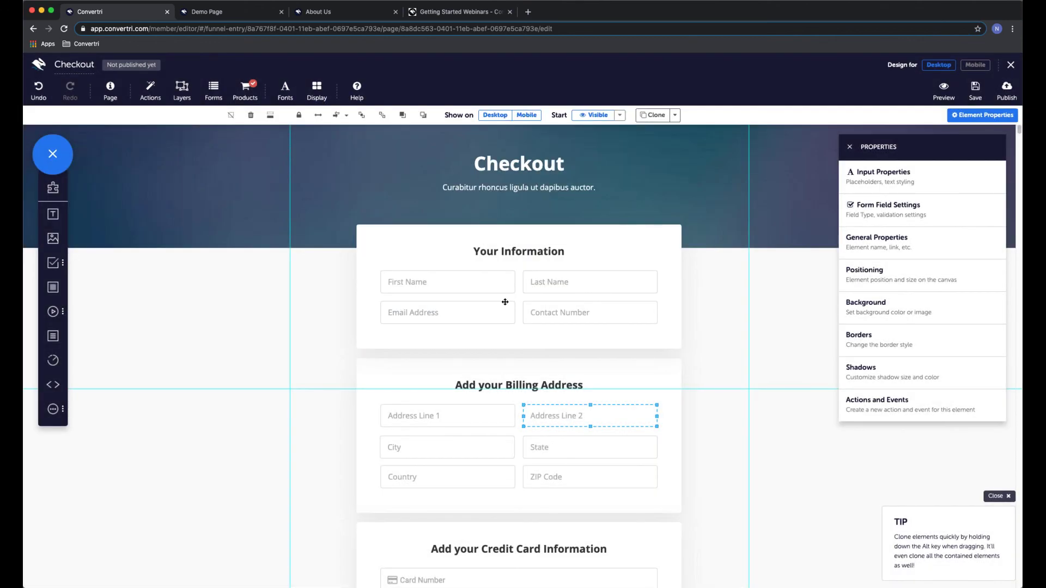
Look over the checkout page's information, billing and card sections, and inspect the First Name field
{"action": "left_click", "coordinate": [700, 353]}
{"action": "scroll", "coordinate": [684, 340], "scroll_direction": "down", "scroll_amount": 3}
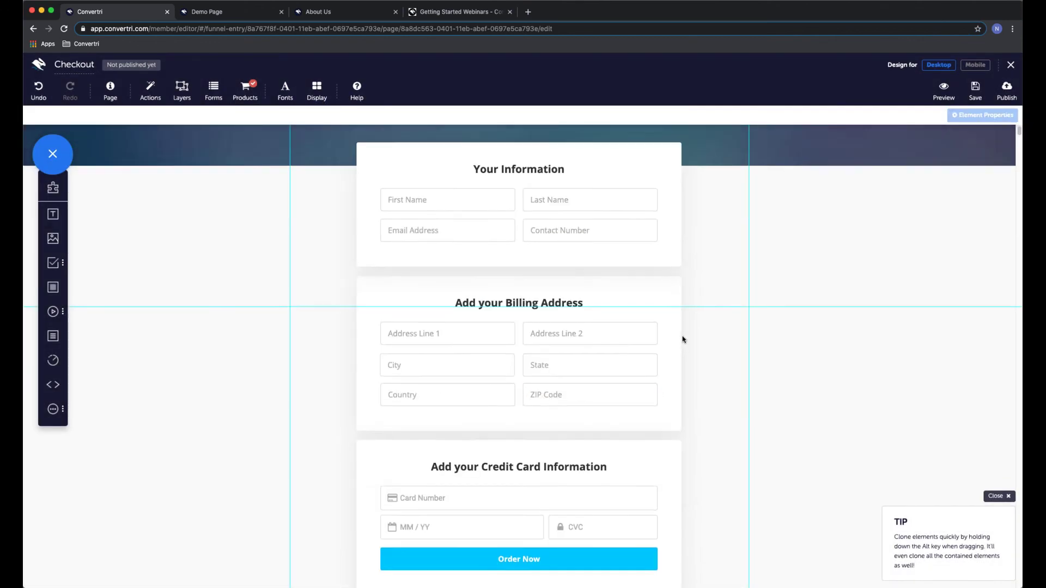
{"action": "scroll", "coordinate": [683, 338], "scroll_direction": "down", "scroll_amount": 1}
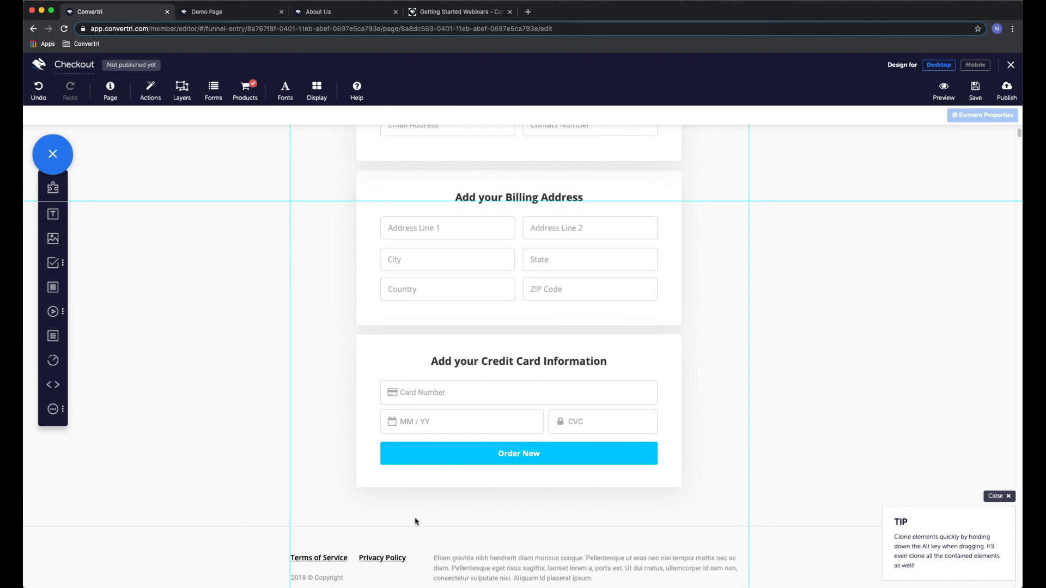
{"action": "scroll", "coordinate": [626, 343], "scroll_direction": "up", "scroll_amount": 3}
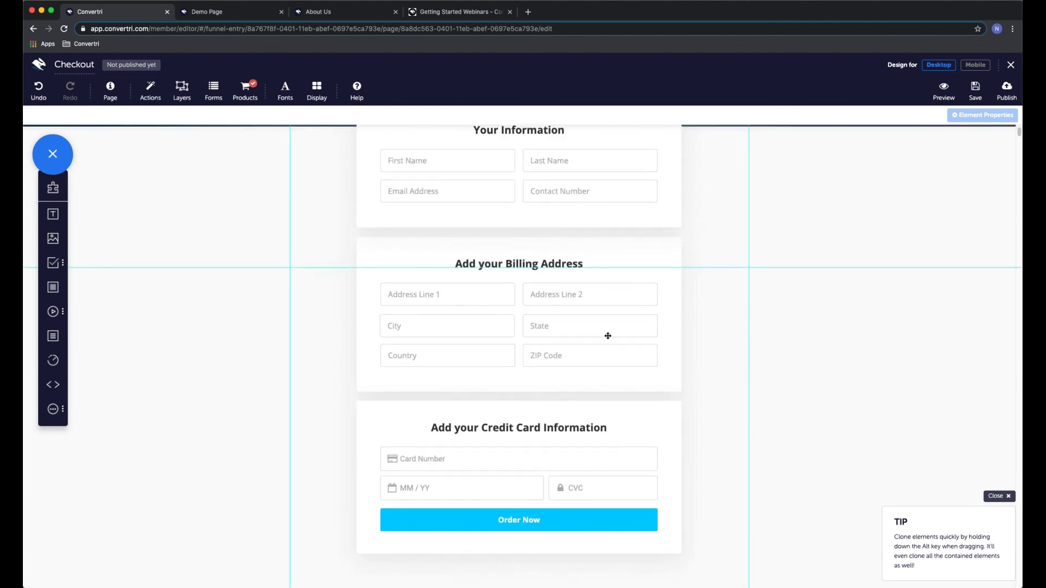
{"action": "left_click", "coordinate": [422, 174]}
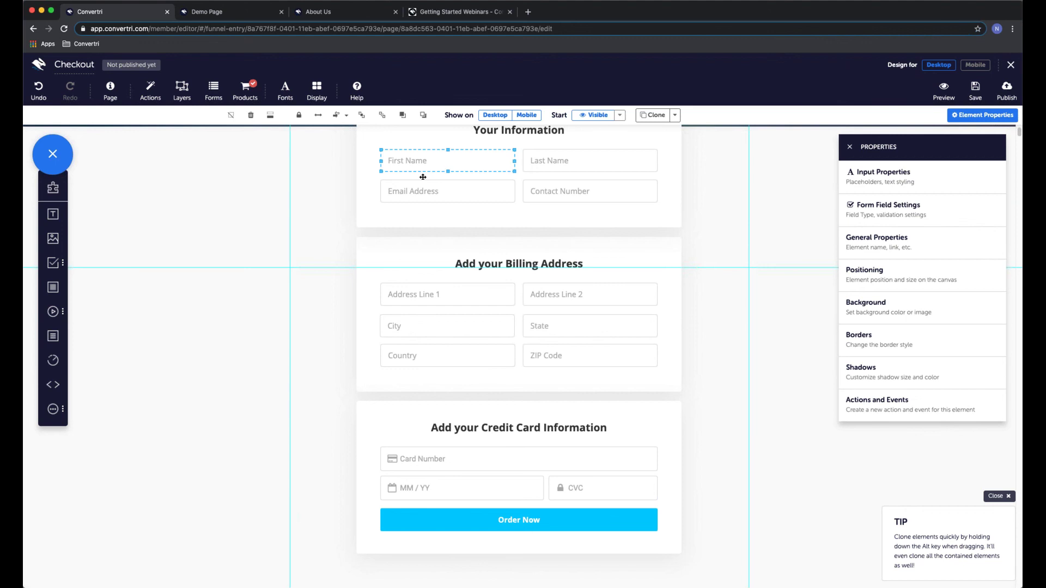
{"action": "scroll", "coordinate": [423, 177], "scroll_direction": "up", "scroll_amount": 1}
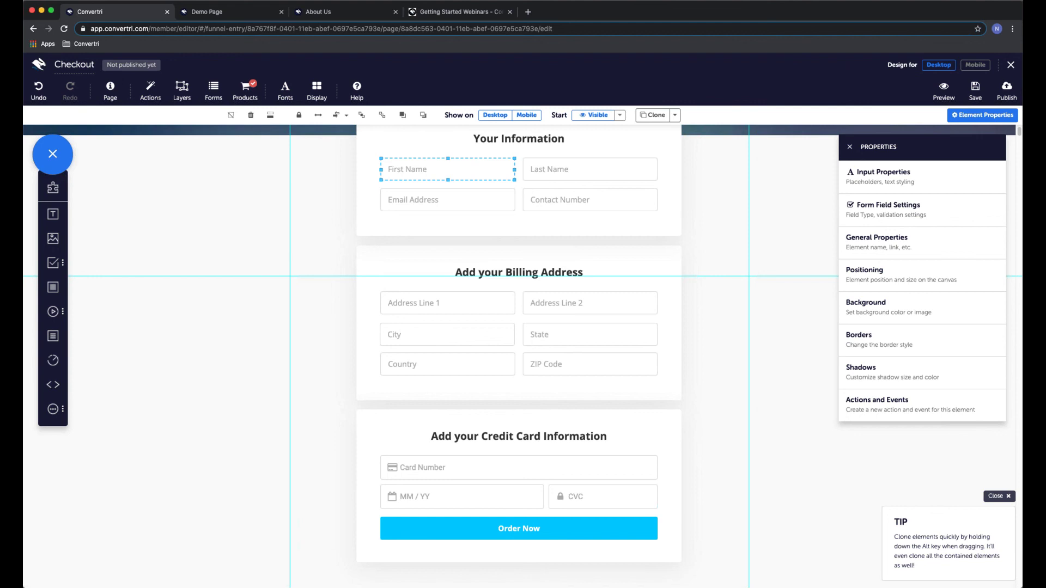
{"action": "scroll", "coordinate": [719, 261], "scroll_direction": "up", "scroll_amount": 3}
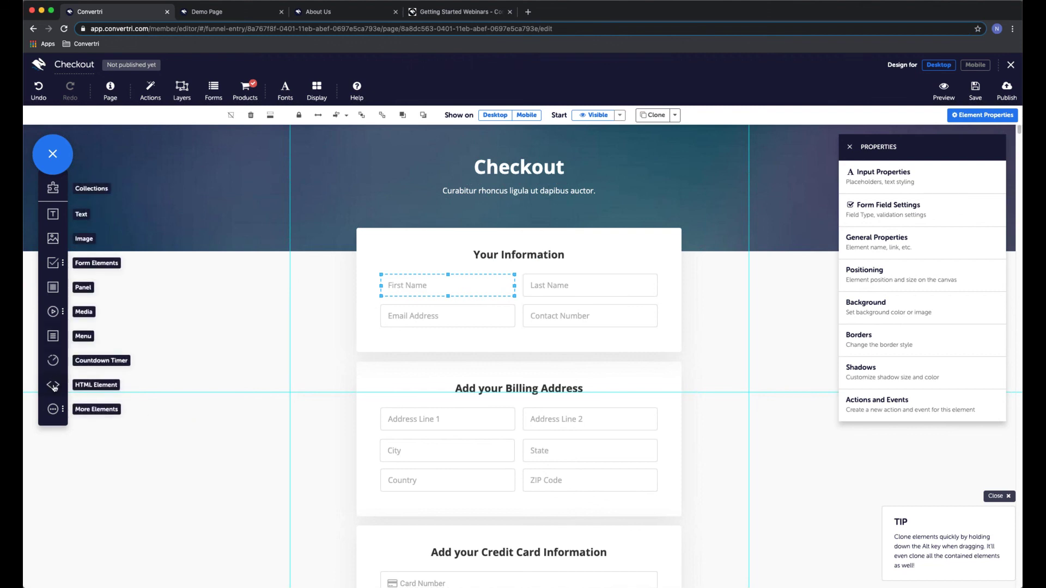
Try out a tall HTML element beside the Your Information section, inspect its code editor, and delete the element
{"action": "left_click_drag", "start_coordinate": [53, 385], "coordinate": [240, 288]}
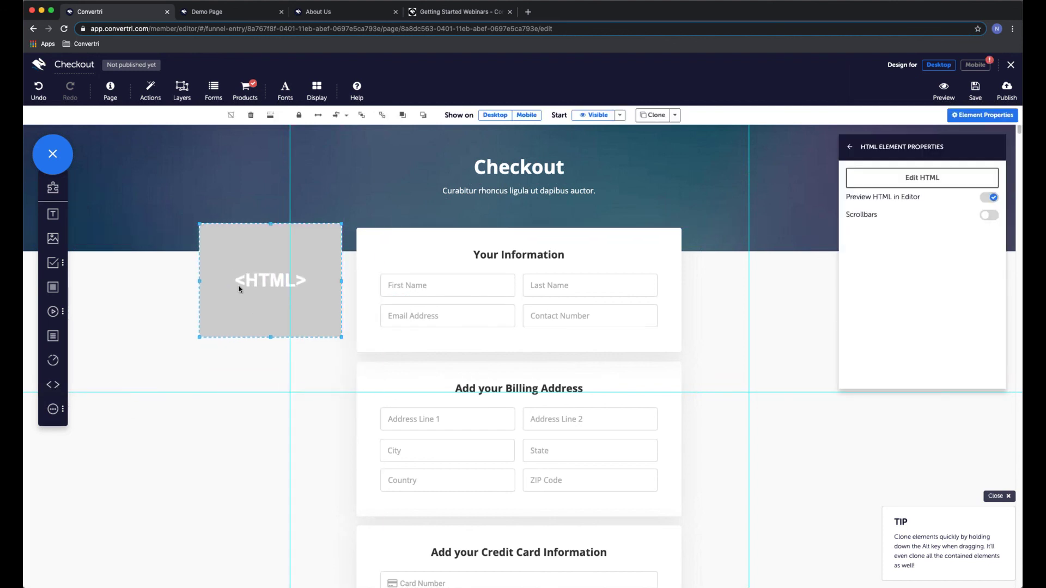
{"action": "left_click_drag", "start_coordinate": [342, 338], "coordinate": [381, 545]}
{"action": "left_click", "coordinate": [927, 178]}
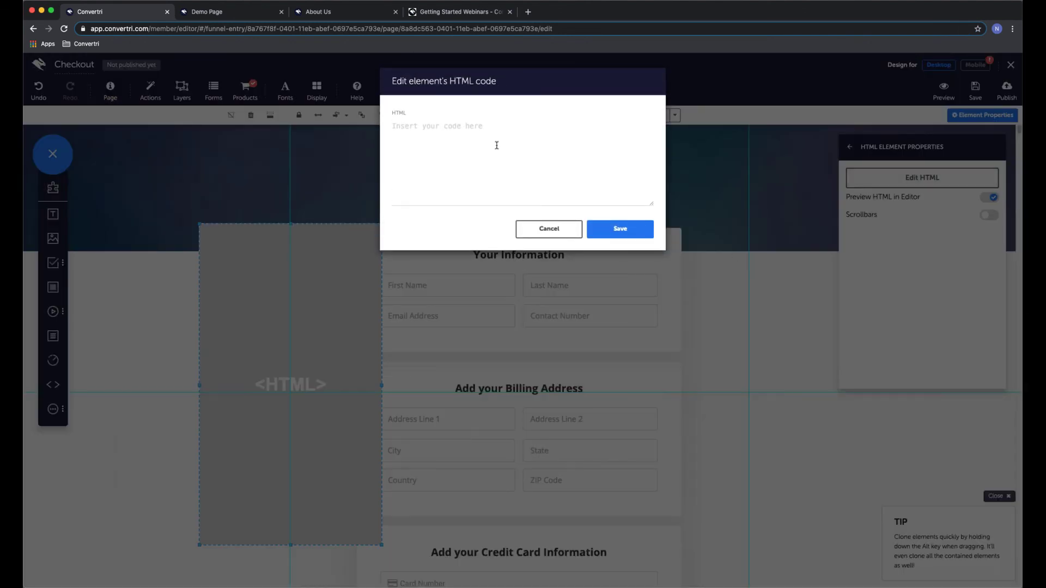
{"action": "left_click", "coordinate": [494, 142]}
{"action": "left_click", "coordinate": [636, 239]}
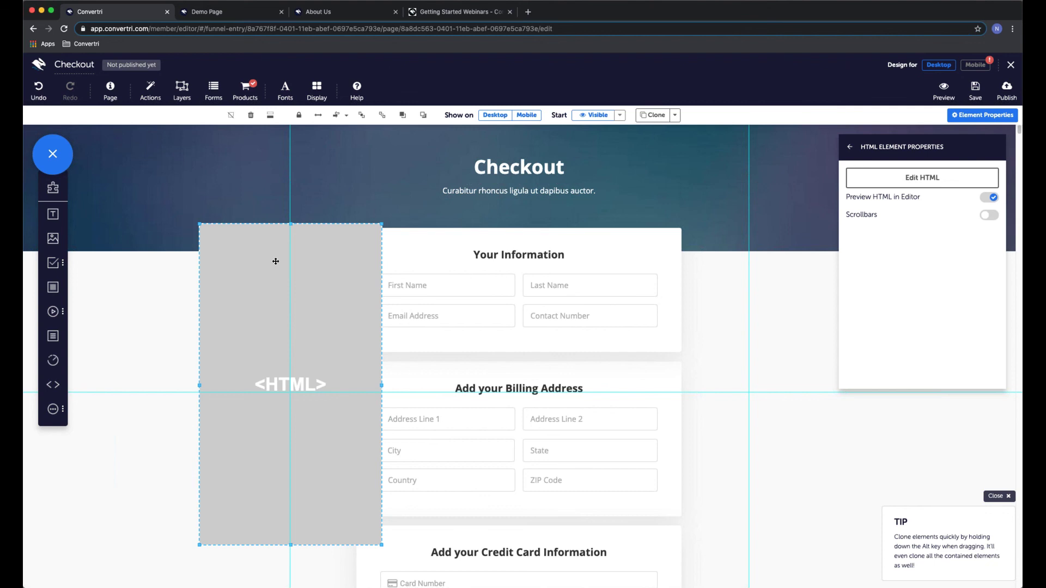
{"action": "left_click", "coordinate": [251, 115]}
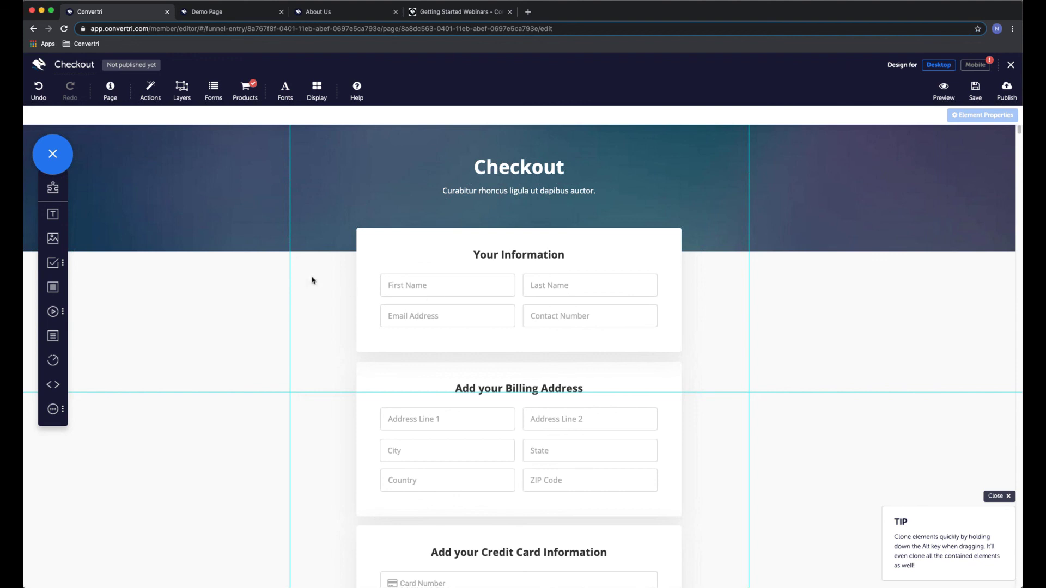
Review the SEO and social options in the Checkout page's Meta Info settings and close the page settings
{"action": "left_click", "coordinate": [109, 91]}
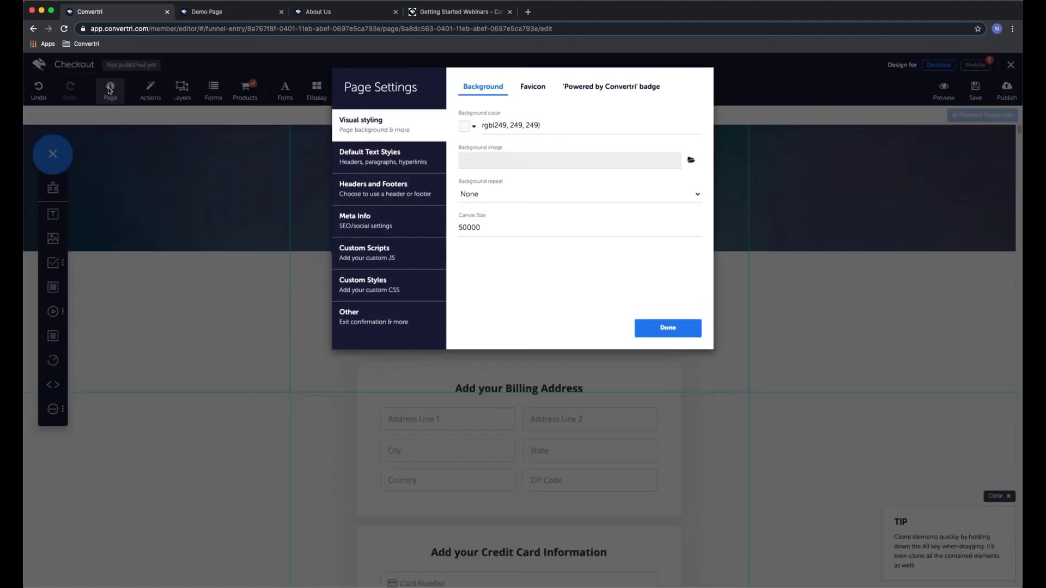
{"action": "left_click", "coordinate": [376, 226]}
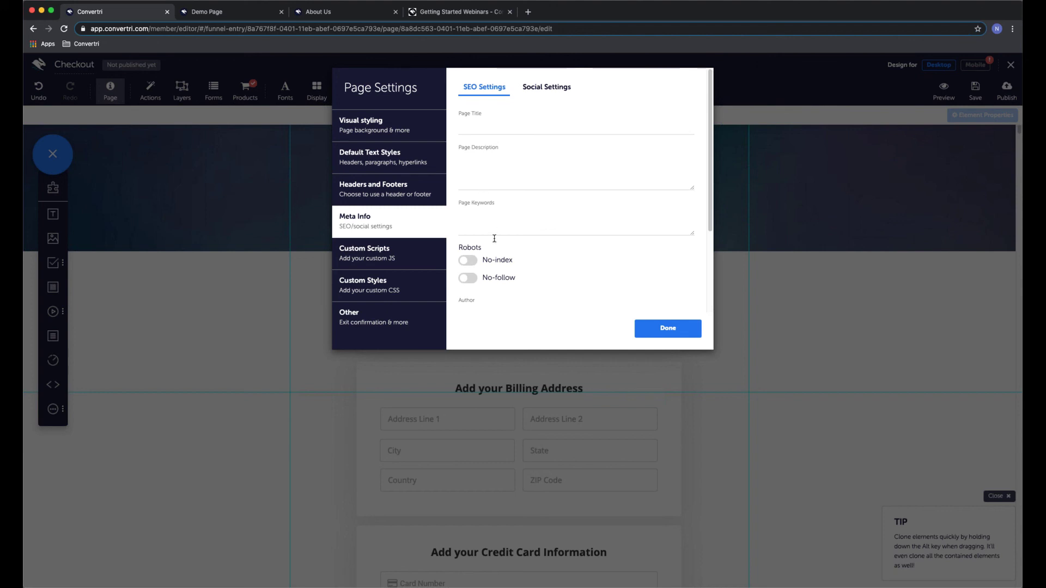
{"action": "scroll", "coordinate": [531, 275], "scroll_direction": "down", "scroll_amount": 1}
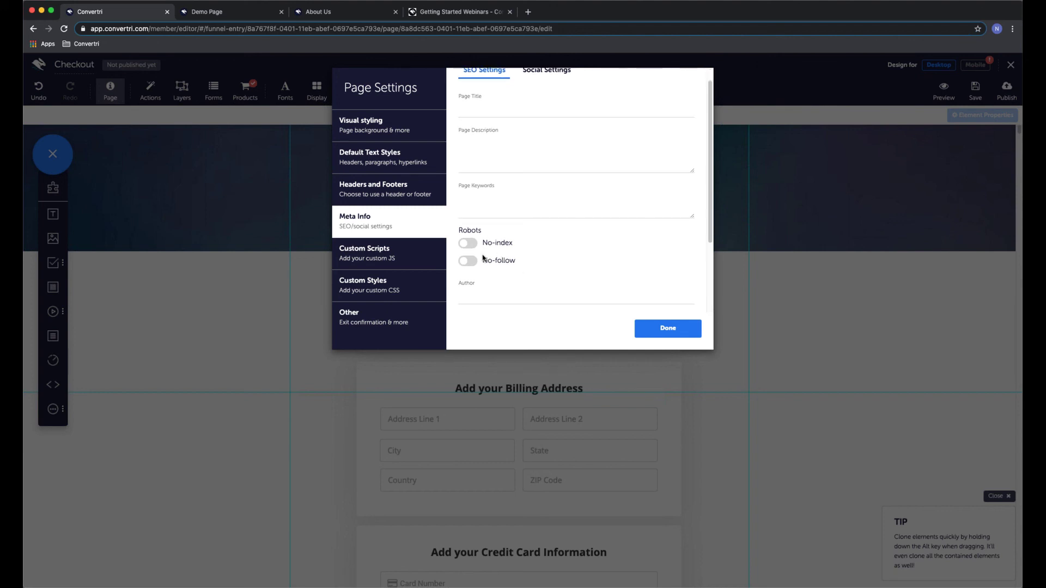
{"action": "scroll", "coordinate": [548, 261], "scroll_direction": "up", "scroll_amount": 1}
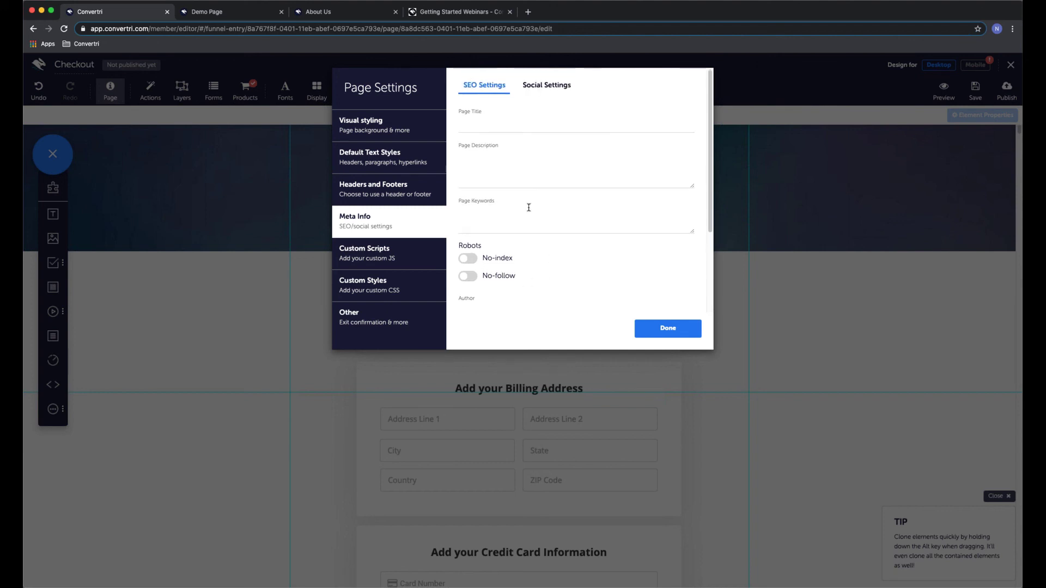
{"action": "left_click", "coordinate": [551, 87]}
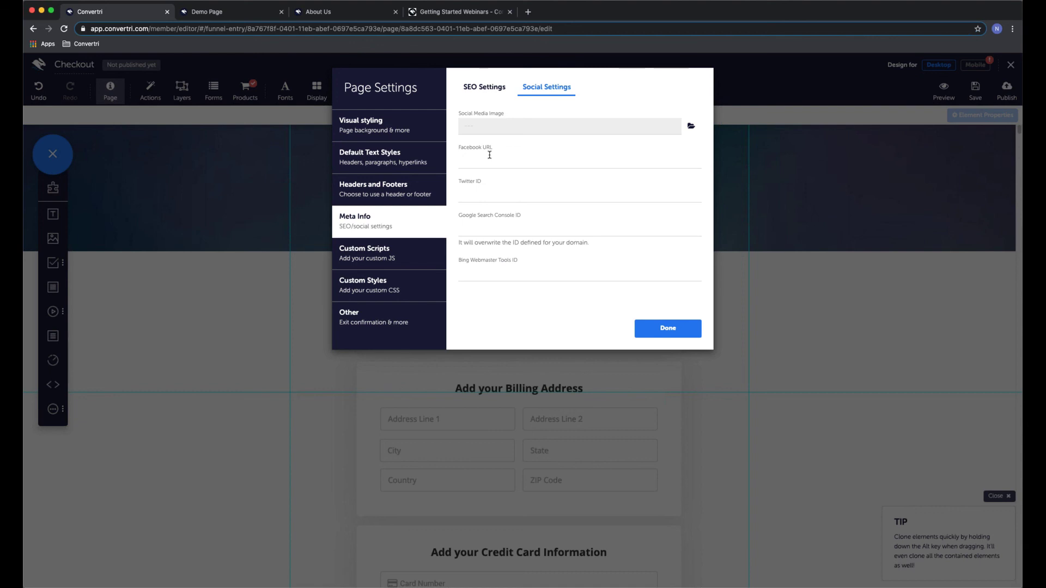
{"action": "left_click", "coordinate": [680, 336]}
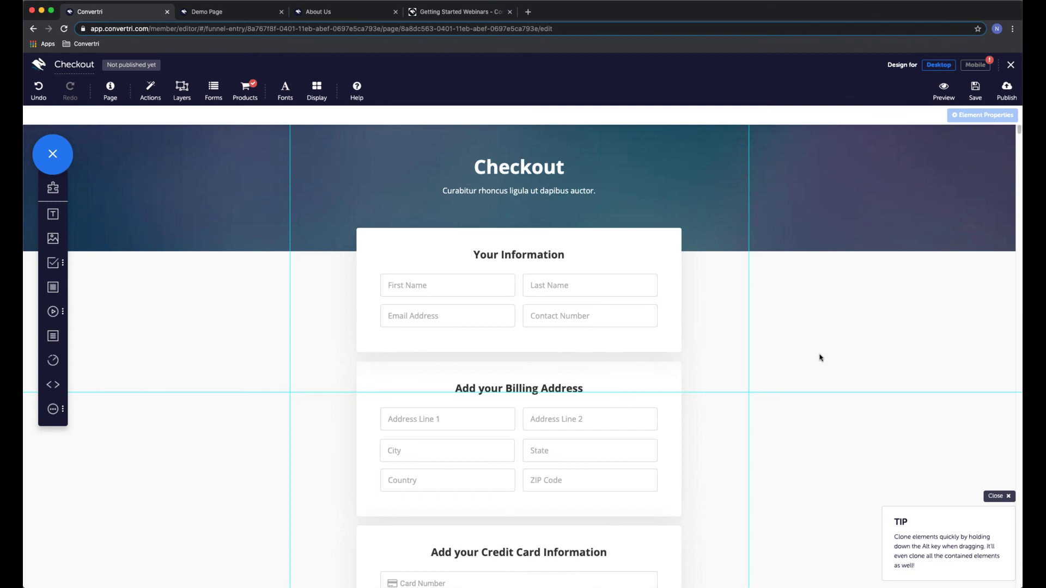
Return to the Demo funnel and examine the page import options for shared code, external URL and JSON file, without importing
{"action": "left_click", "coordinate": [1008, 65]}
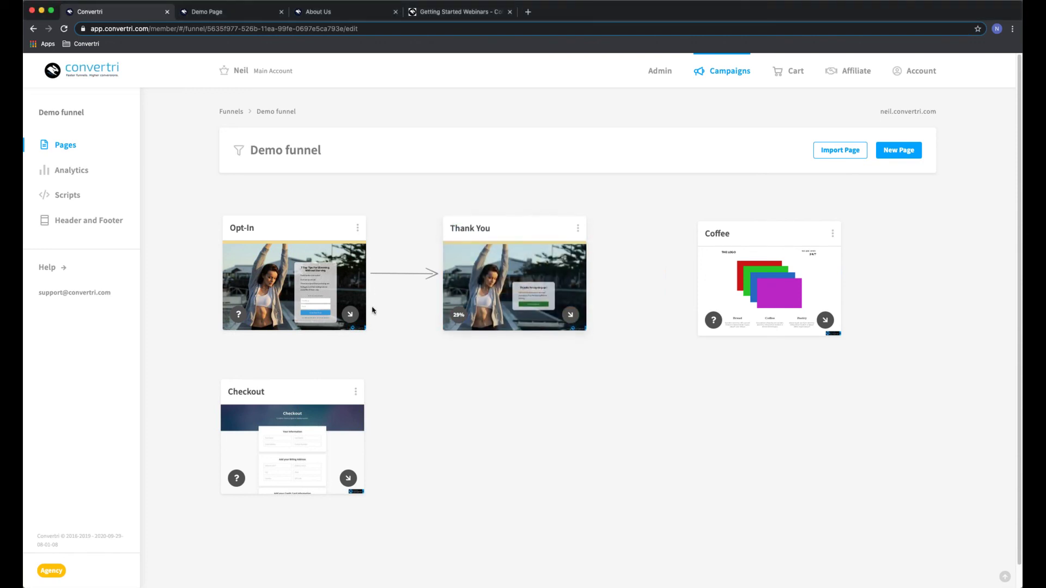
{"action": "left_click", "coordinate": [841, 157]}
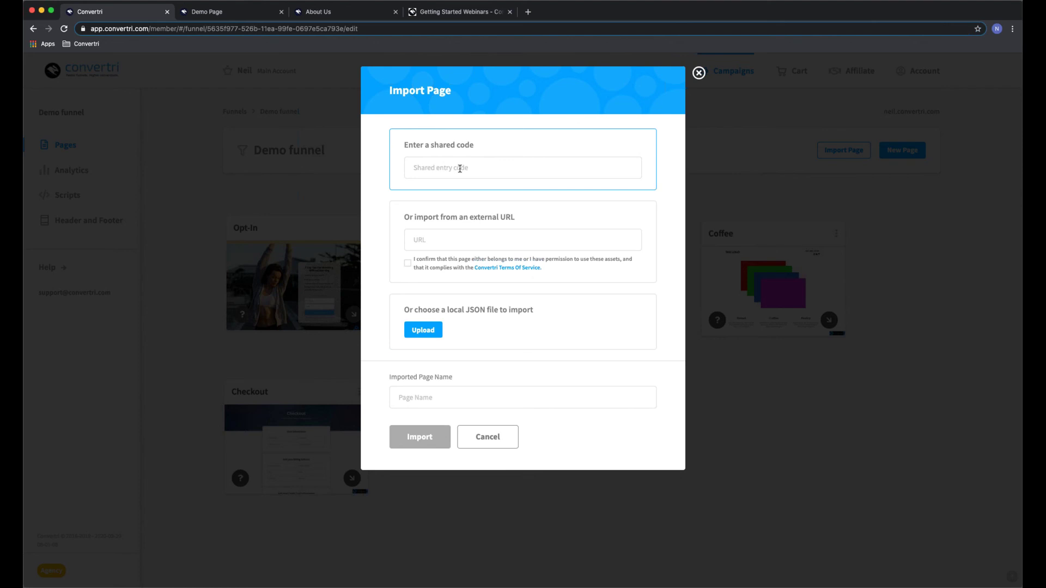
{"action": "left_click", "coordinate": [450, 238]}
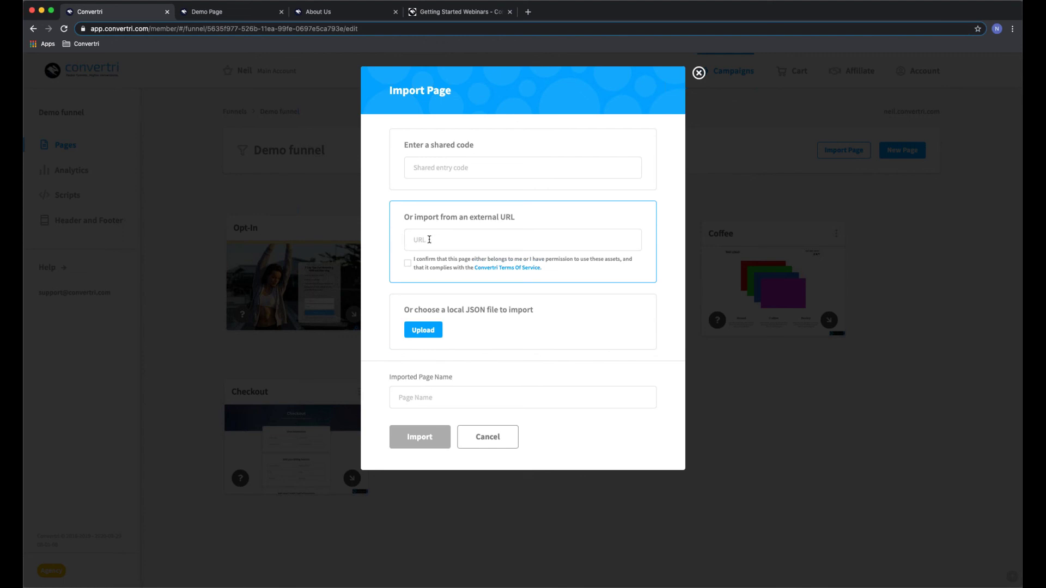
{"action": "left_click", "coordinate": [429, 240]}
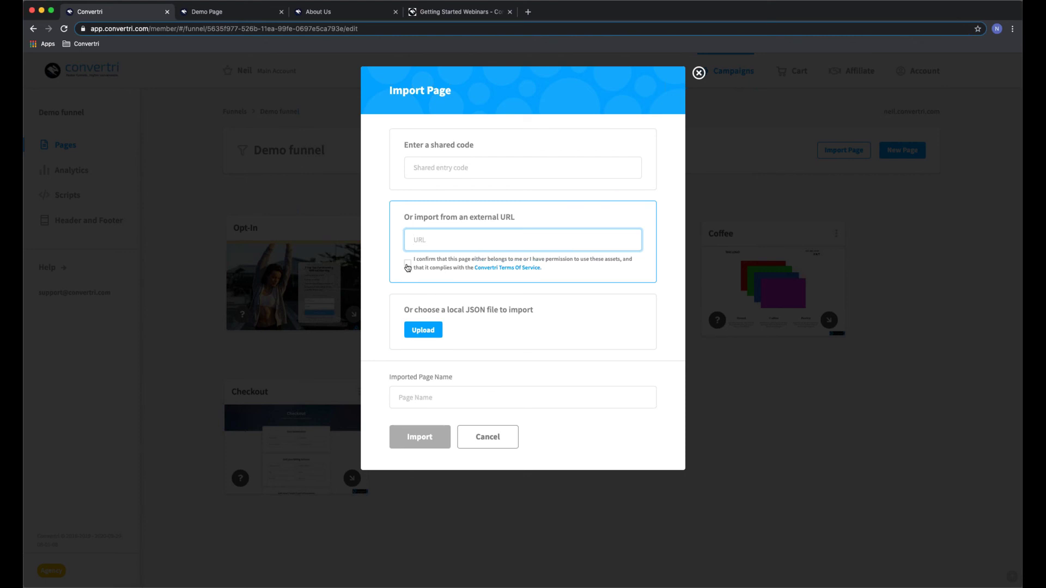
{"action": "left_click", "coordinate": [423, 397]}
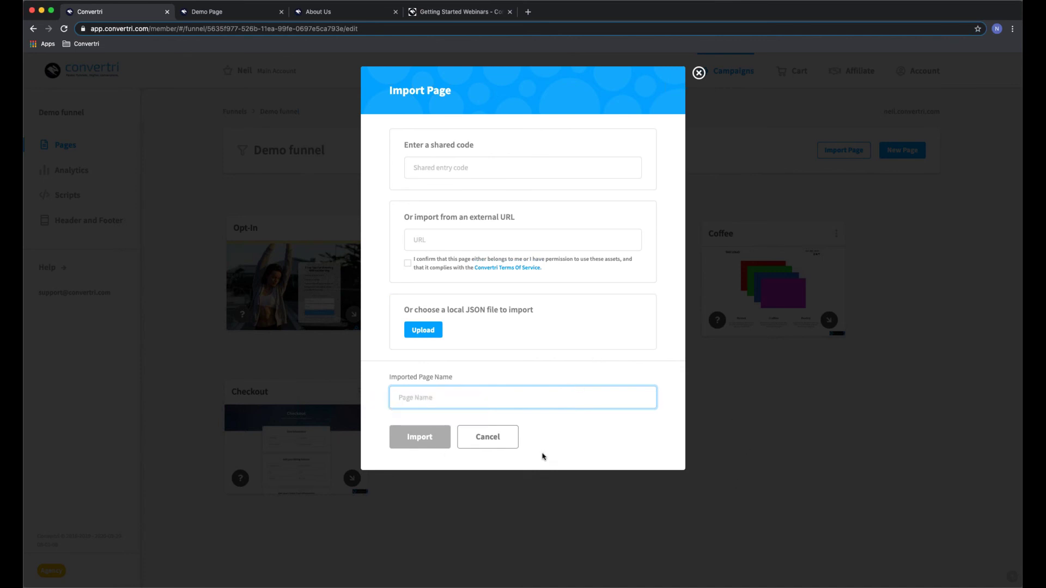
{"action": "left_click", "coordinate": [500, 445]}
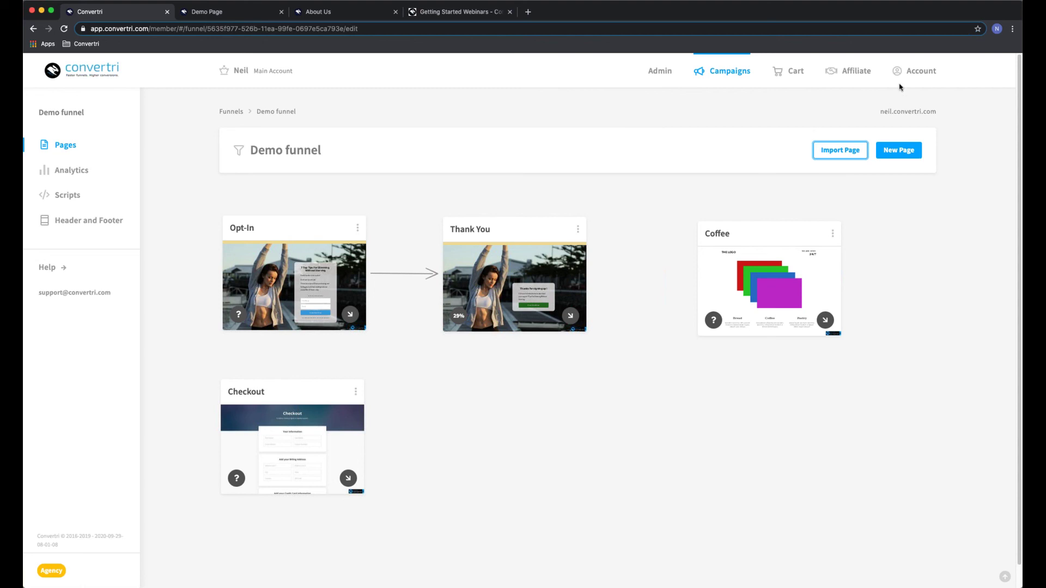
Open the Domains page in the account settings
{"action": "left_click", "coordinate": [919, 73]}
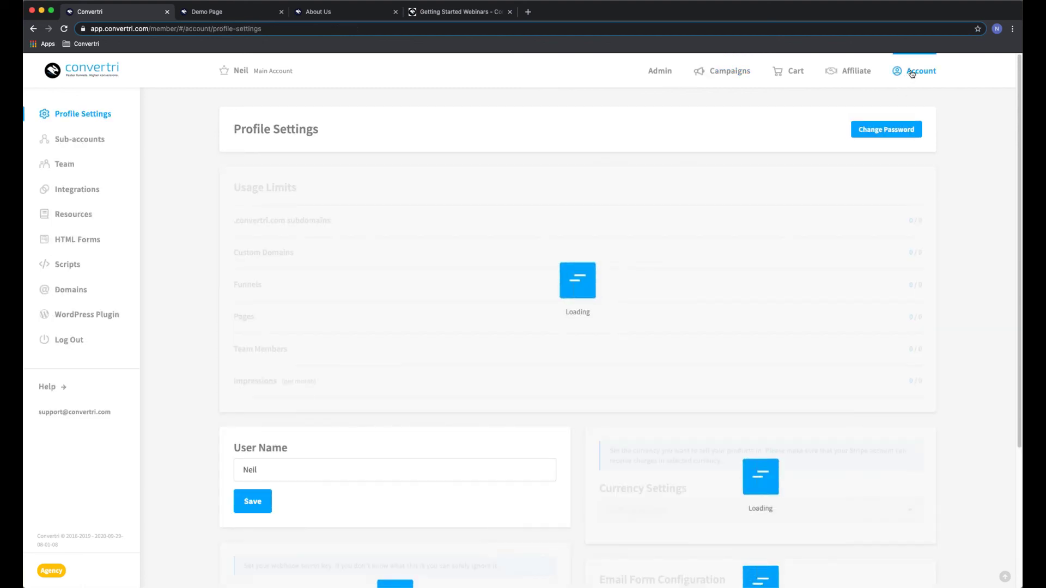
{"action": "left_click", "coordinate": [70, 292]}
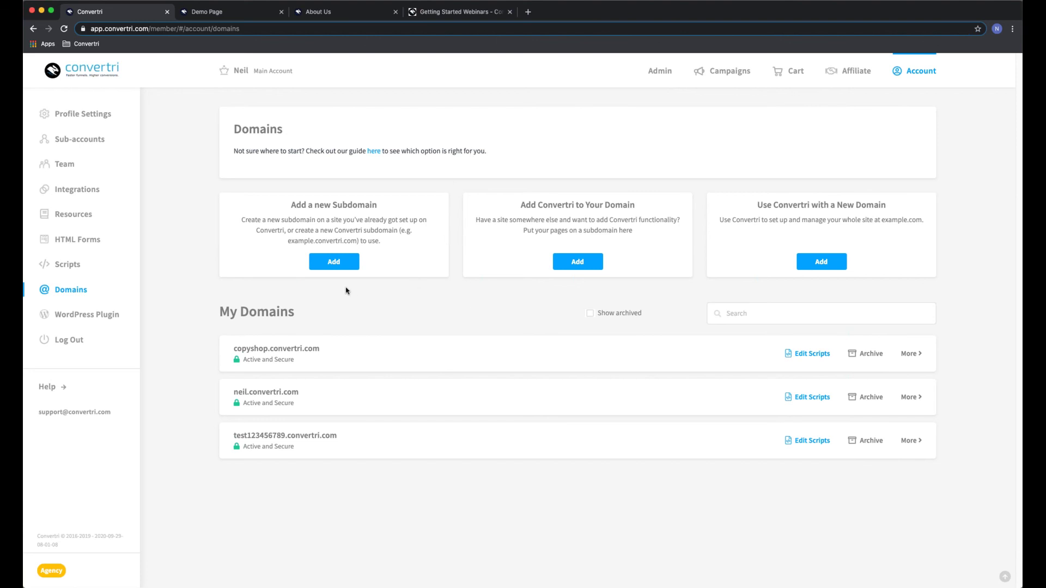
Try the sample name "gwt2ty" for a new convertri.com subdomain, clear it, and cancel without adding it
{"action": "left_click", "coordinate": [332, 264]}
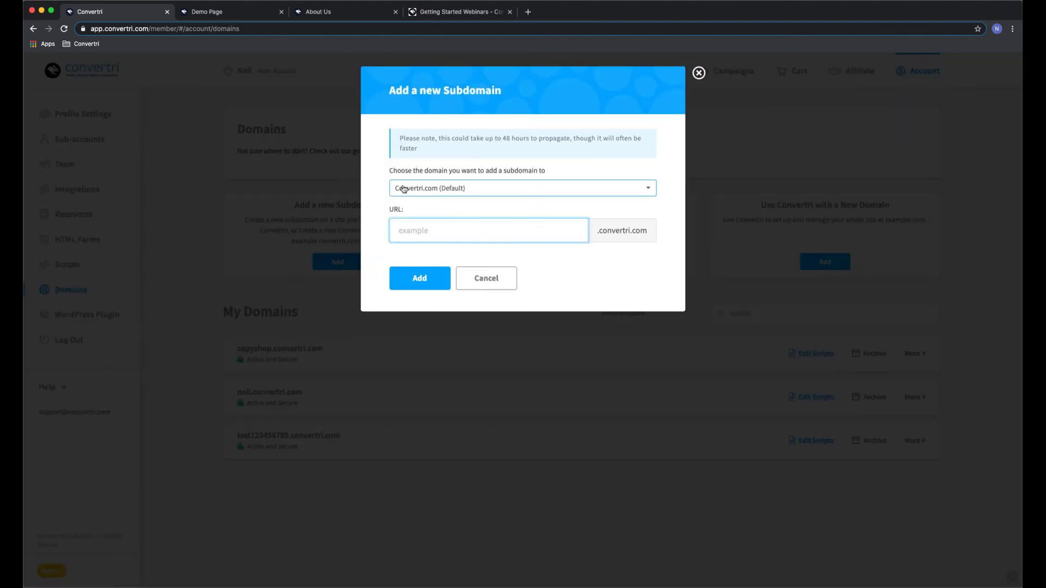
{"action": "type", "text": "gwt2ty2"}
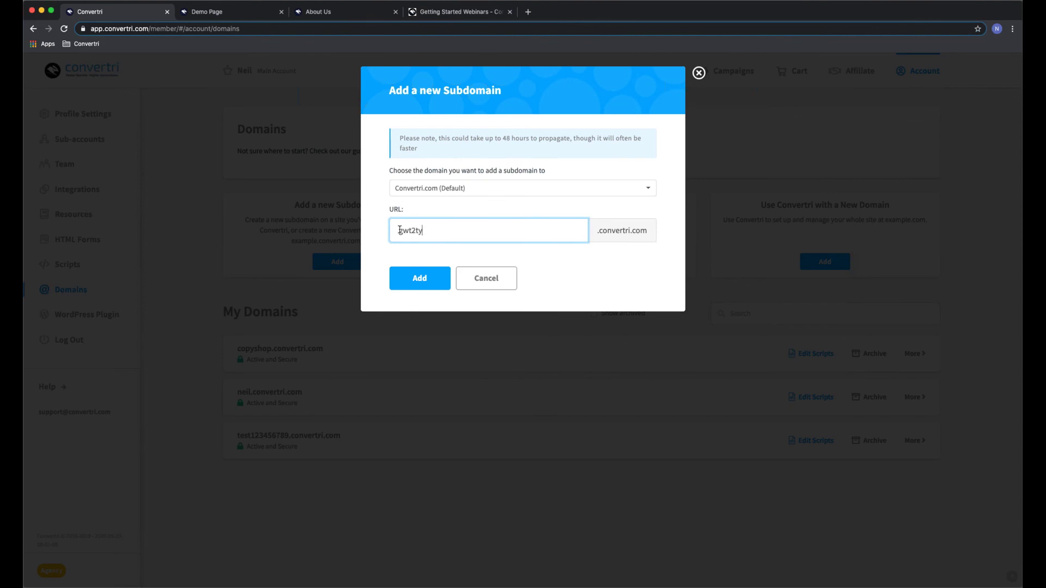
{"action": "key", "text": "BackSpace"}
{"action": "key", "text": "BackSpace"}
{"action": "key", "text": "BackSpace"}
{"action": "key", "text": "BackSpace"}
{"action": "key", "text": "BackSpace"}
{"action": "key", "text": "BackSpace"}
{"action": "key", "text": "BackSpace"}
{"action": "left_click", "coordinate": [472, 269]}
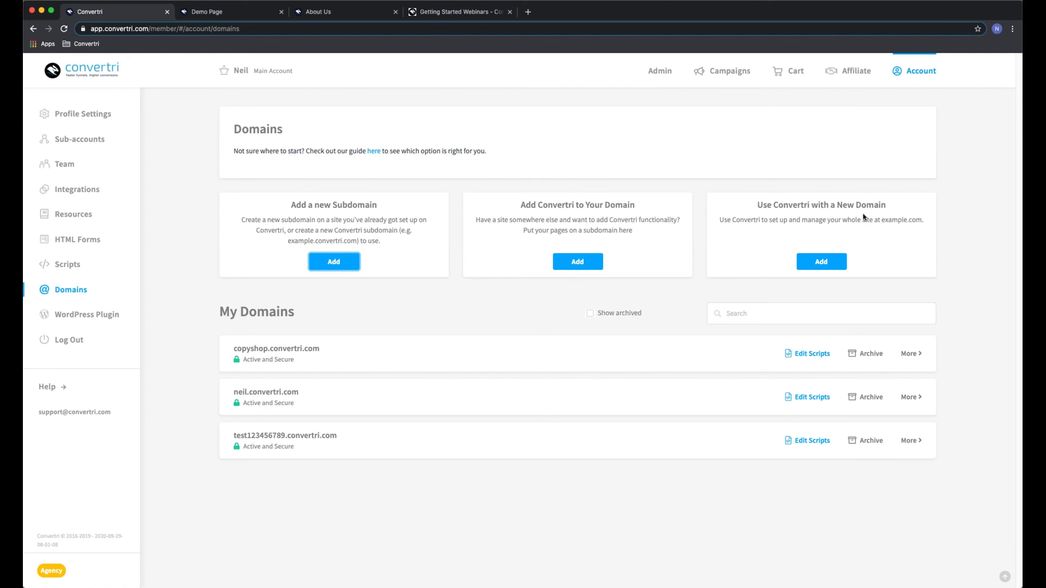
Inspect the forms for using Convertri with a new domain and for adding Convertri to an existing domain, leaving both empty
{"action": "left_click", "coordinate": [823, 263]}
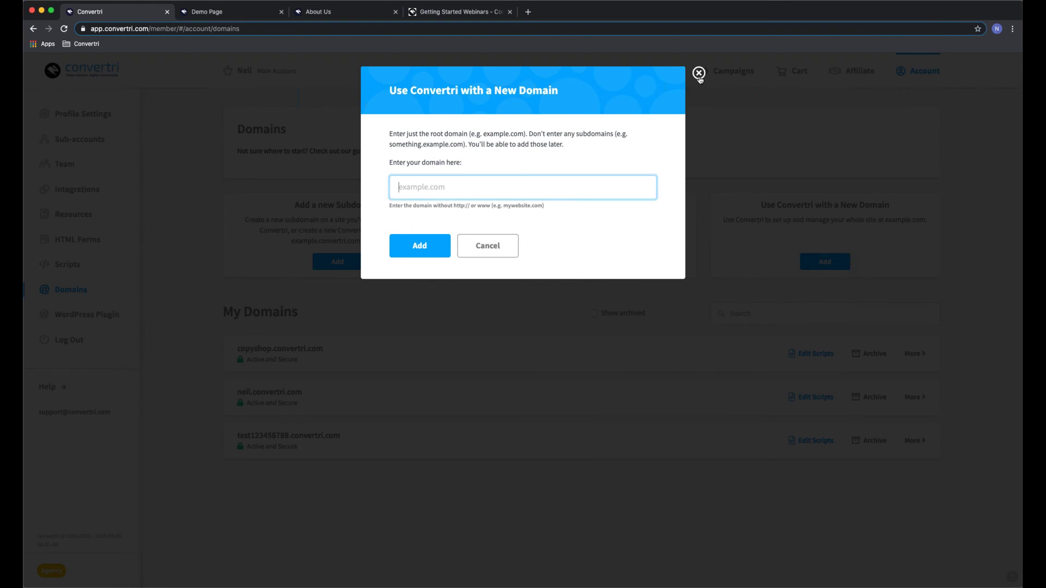
{"action": "left_click", "coordinate": [699, 74]}
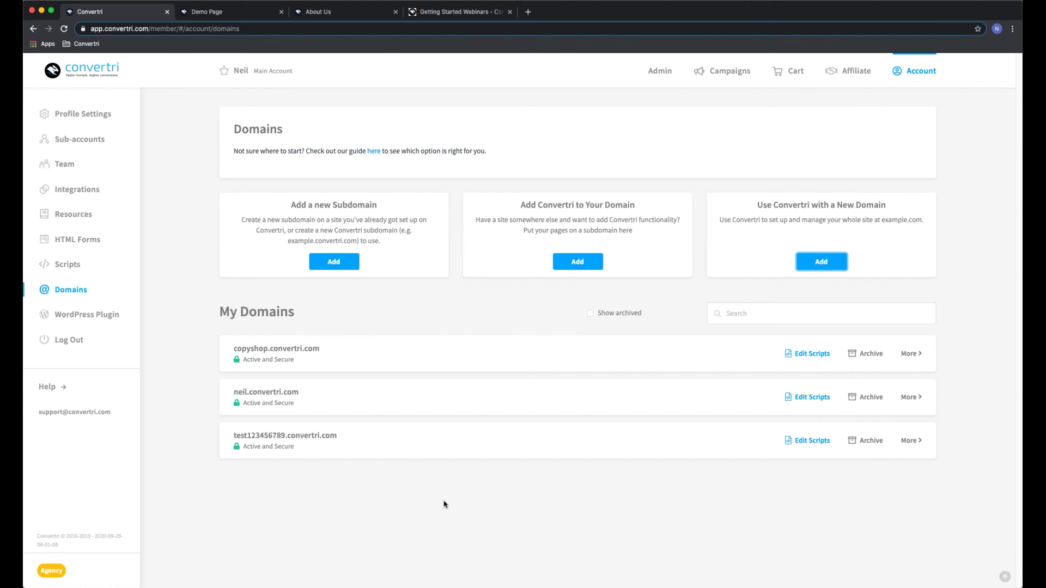
{"action": "left_click", "coordinate": [576, 263]}
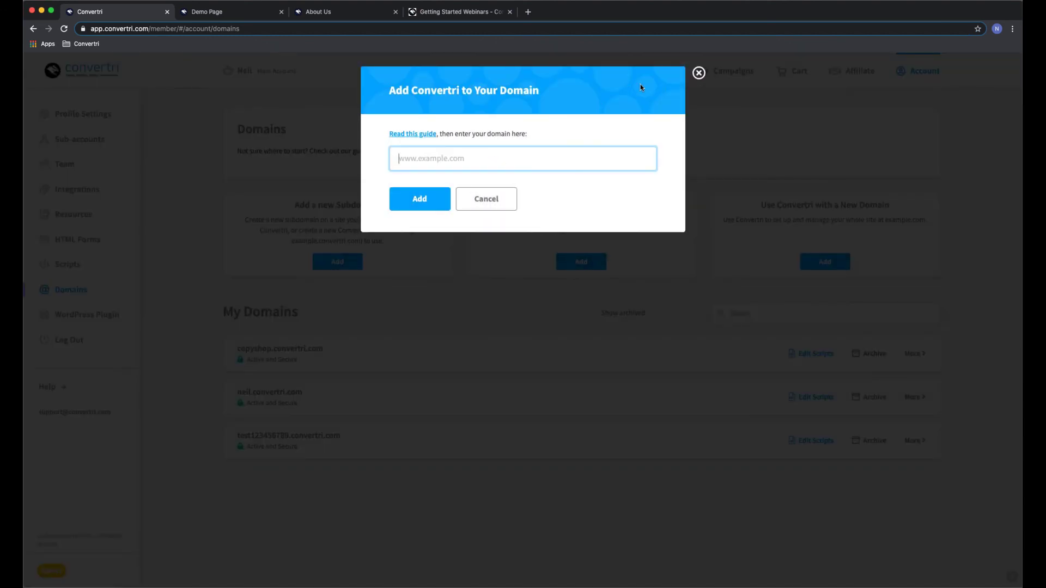
{"action": "left_click", "coordinate": [698, 73]}
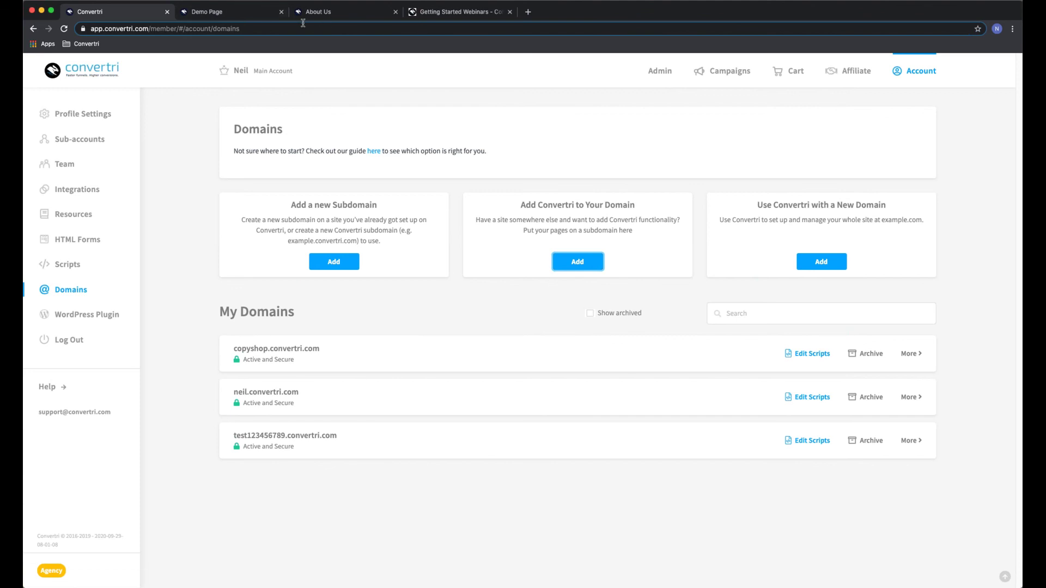
Look over the help article "Custom Domains: Start Here" in the Domains and Hosting category and select its full URL
{"action": "left_click", "coordinate": [431, 18]}
{"action": "left_click", "coordinate": [291, 314]}
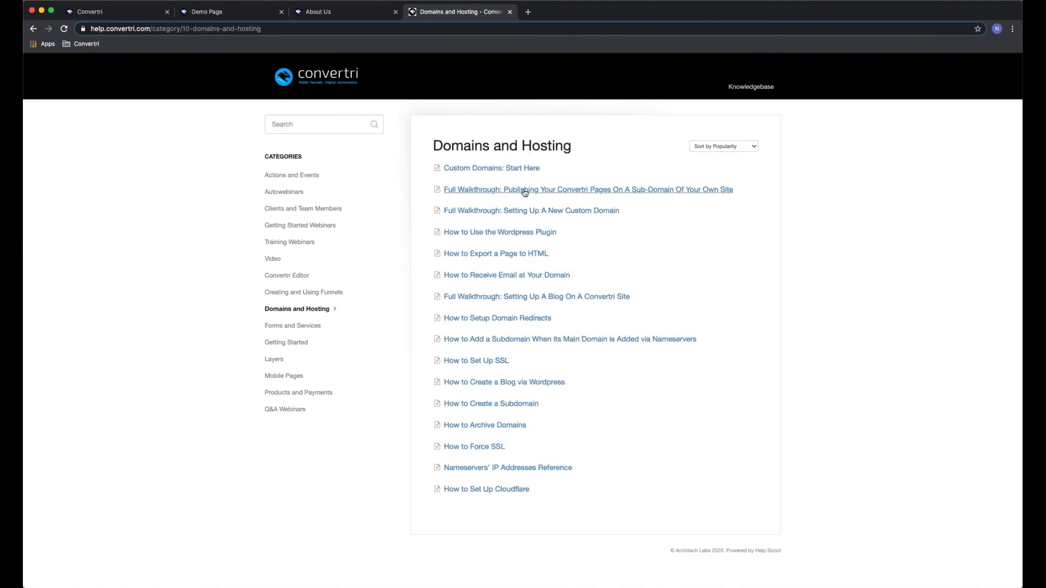
{"action": "left_click", "coordinate": [521, 174]}
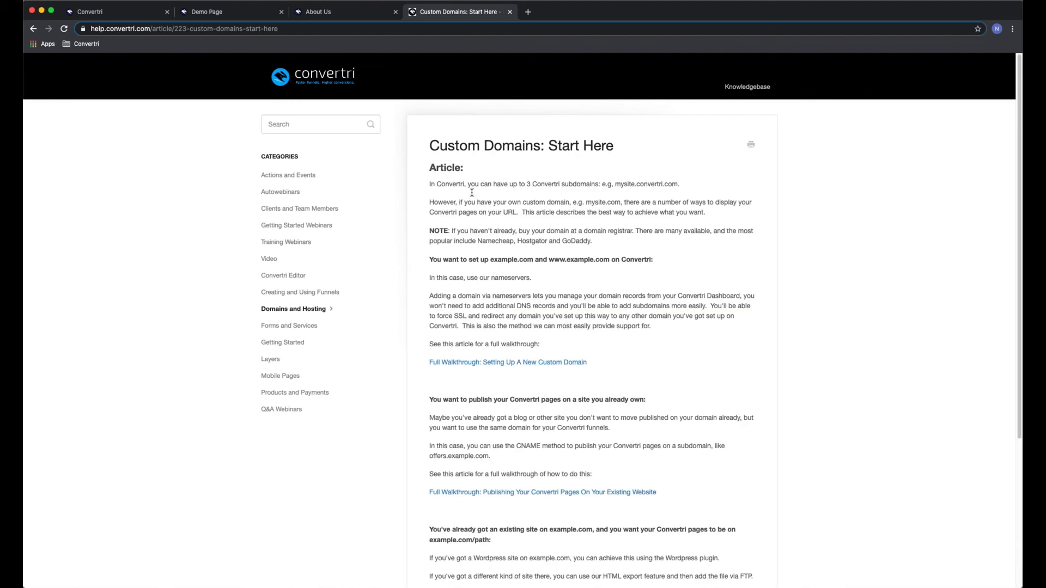
{"action": "scroll", "coordinate": [540, 280], "scroll_direction": "down", "scroll_amount": 3}
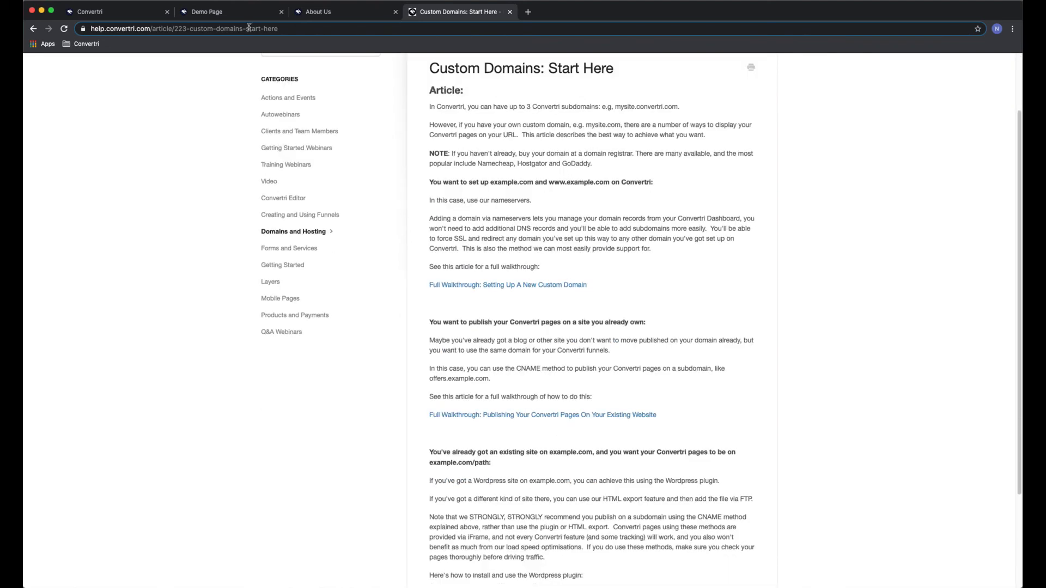
{"action": "left_click", "coordinate": [249, 30]}
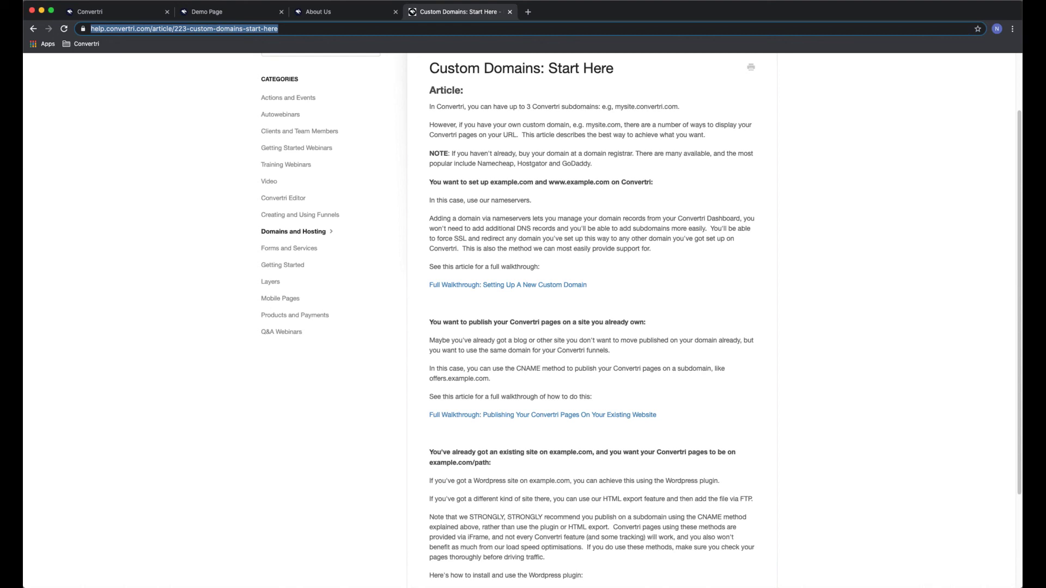
{"action": "left_click", "coordinate": [306, 30]}
{"action": "left_click_drag", "start_coordinate": [306, 30], "coordinate": [89, 29]}
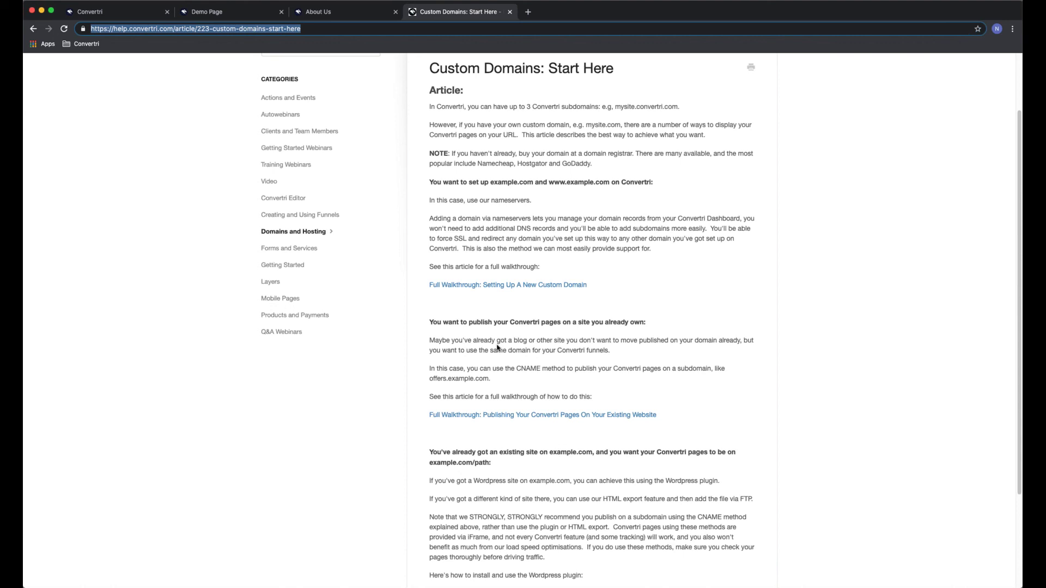
Open the full walkthrough on setting up a new custom domain and read its PDF guide through to the nameserver instructions
{"action": "left_click", "coordinate": [515, 286]}
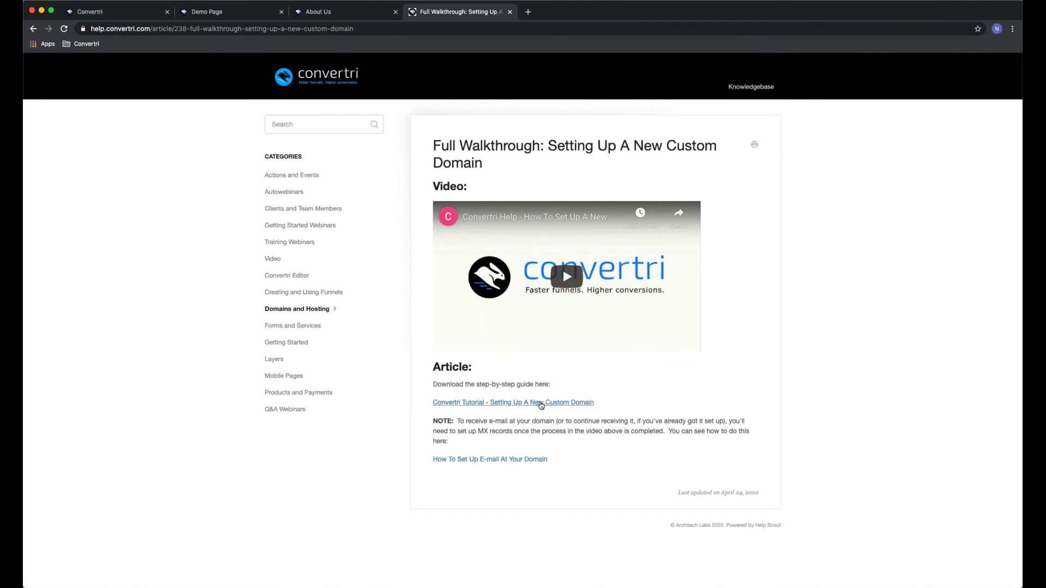
{"action": "left_click", "coordinate": [502, 404]}
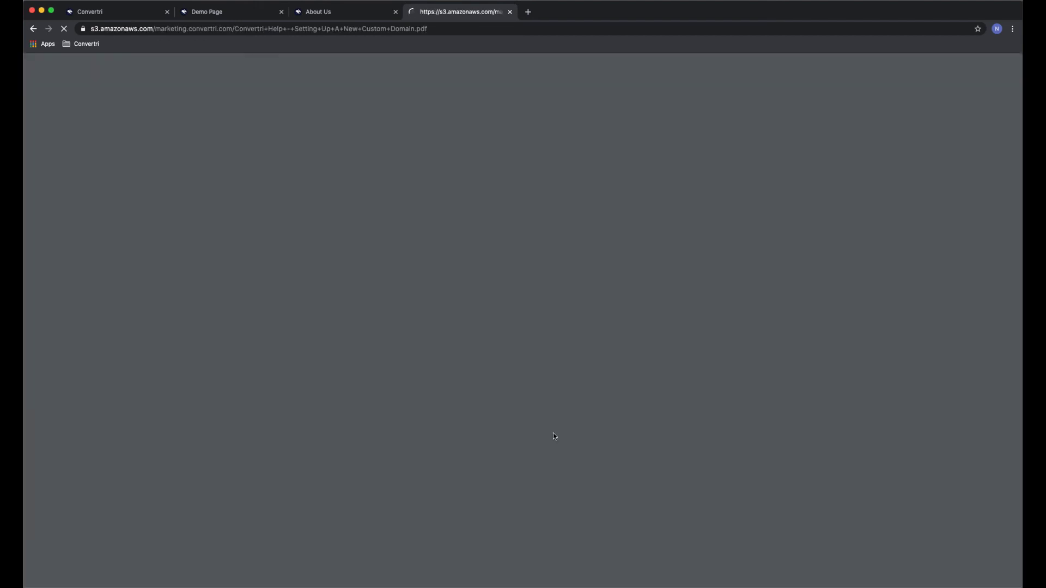
{"action": "scroll", "coordinate": [518, 362], "scroll_direction": "down", "scroll_amount": 20}
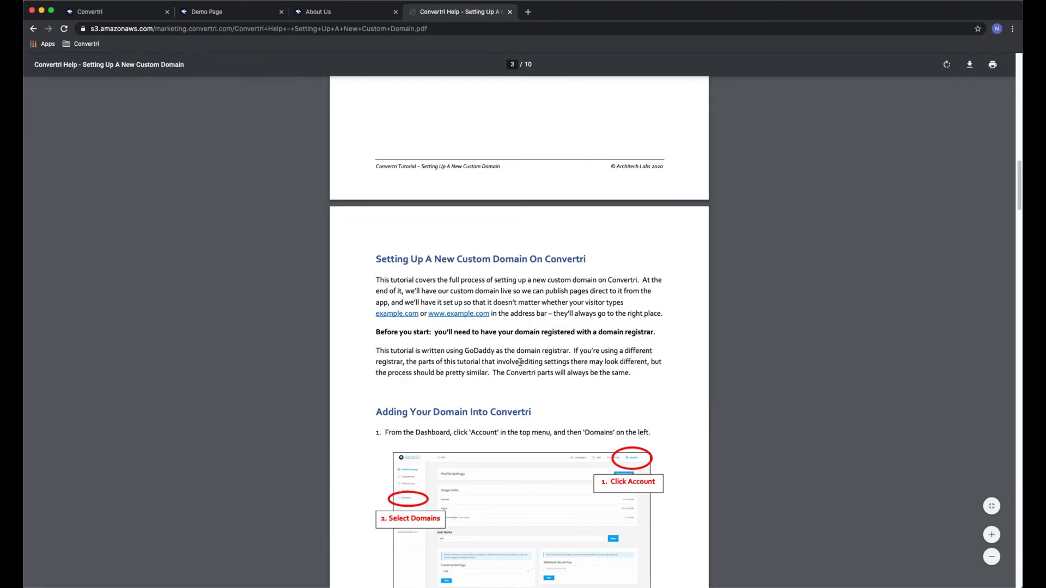
{"action": "scroll", "coordinate": [520, 362], "scroll_direction": "down", "scroll_amount": 3}
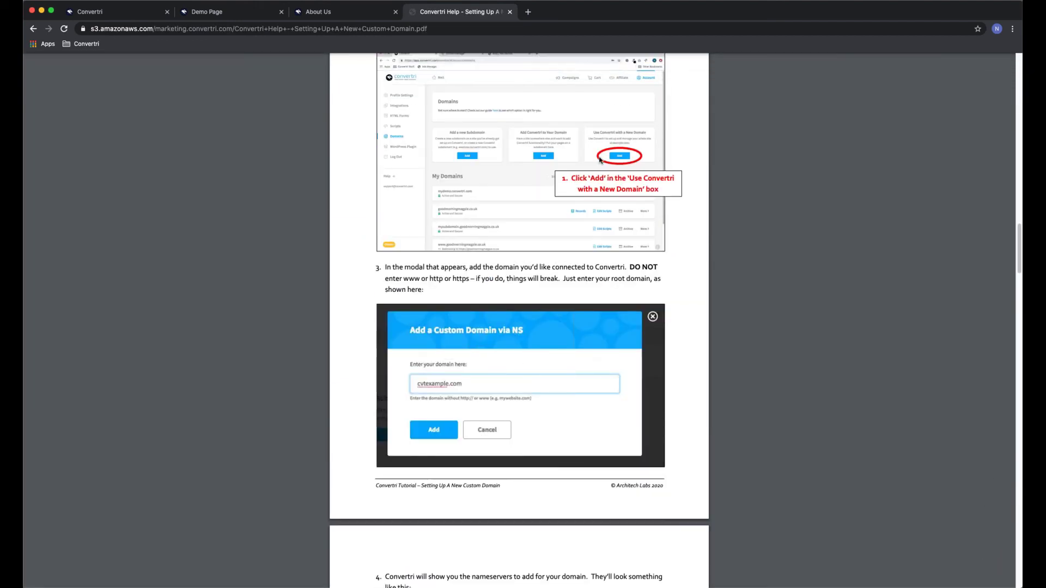
{"action": "scroll", "coordinate": [536, 321], "scroll_direction": "down", "scroll_amount": 3}
{"action": "scroll", "coordinate": [536, 321], "scroll_direction": "down", "scroll_amount": 6}
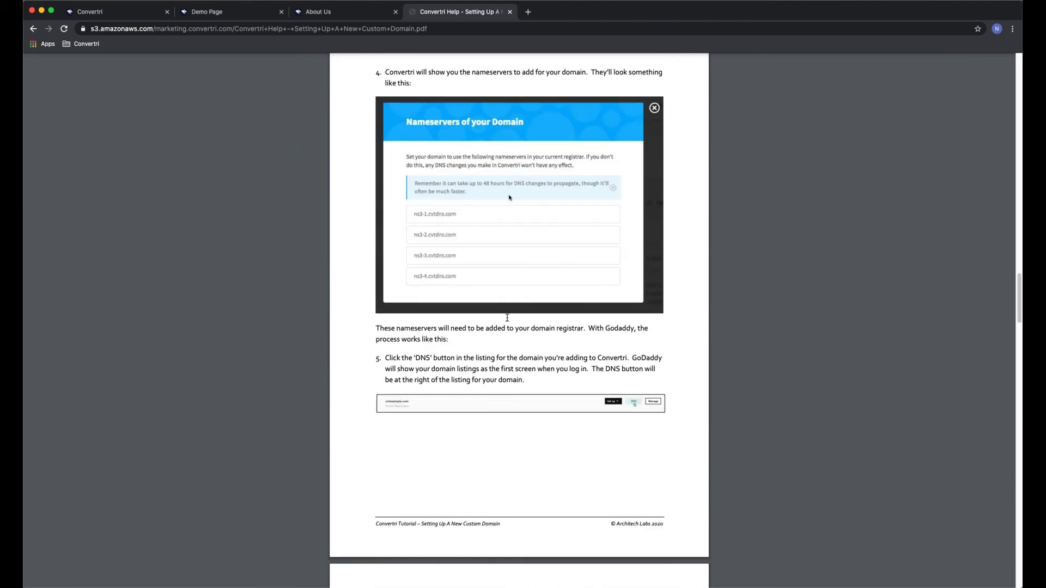
Close the PDF guide on setting up a new custom domain and return to the account's Domains page
{"action": "scroll", "coordinate": [507, 317], "scroll_direction": "up", "scroll_amount": 3}
{"action": "scroll", "coordinate": [508, 318], "scroll_direction": "up", "scroll_amount": 20}
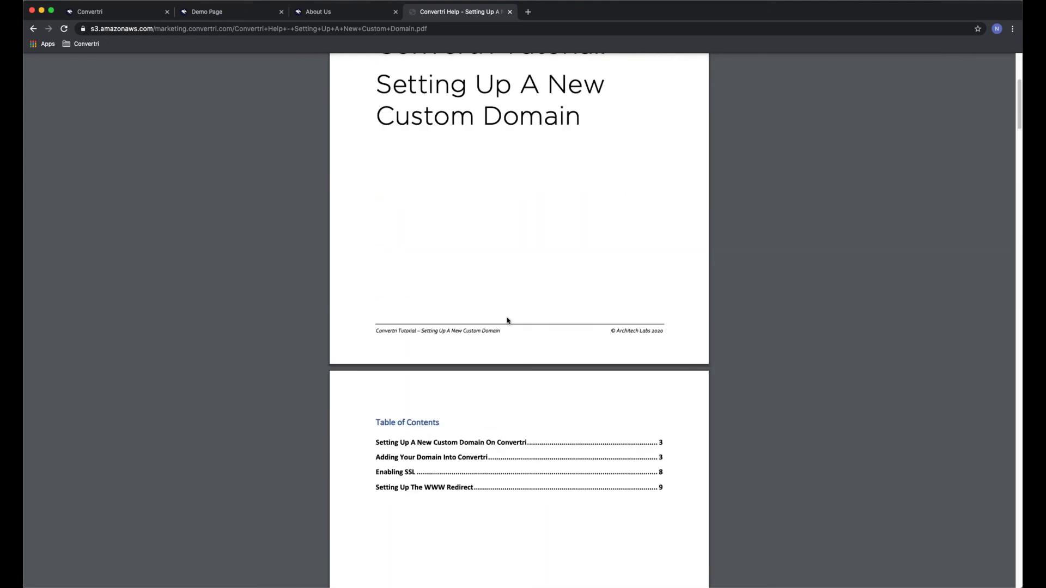
{"action": "left_click", "coordinate": [510, 11]}
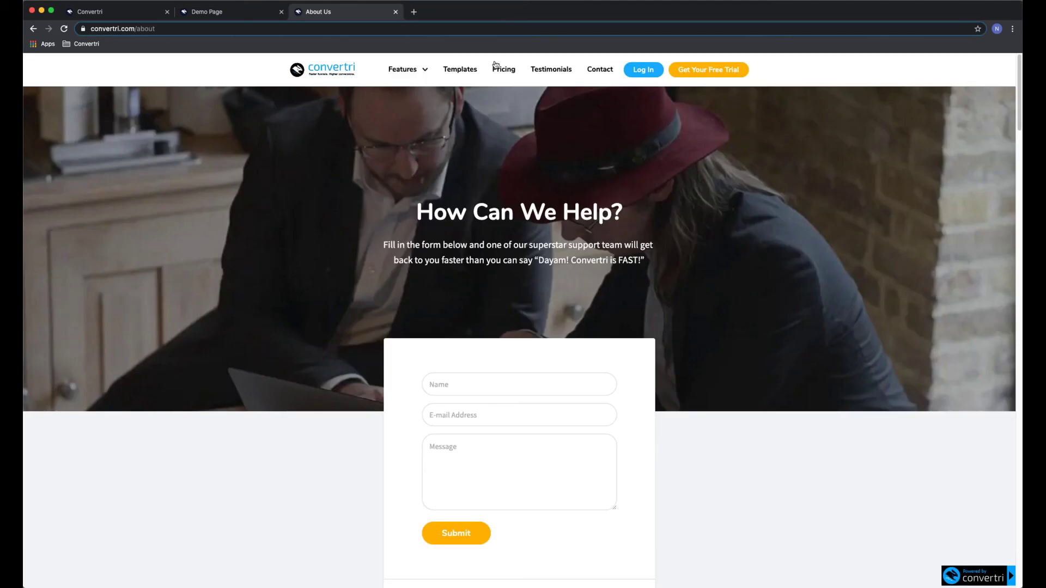
{"action": "left_click", "coordinate": [200, 11]}
{"action": "left_click", "coordinate": [134, 11]}
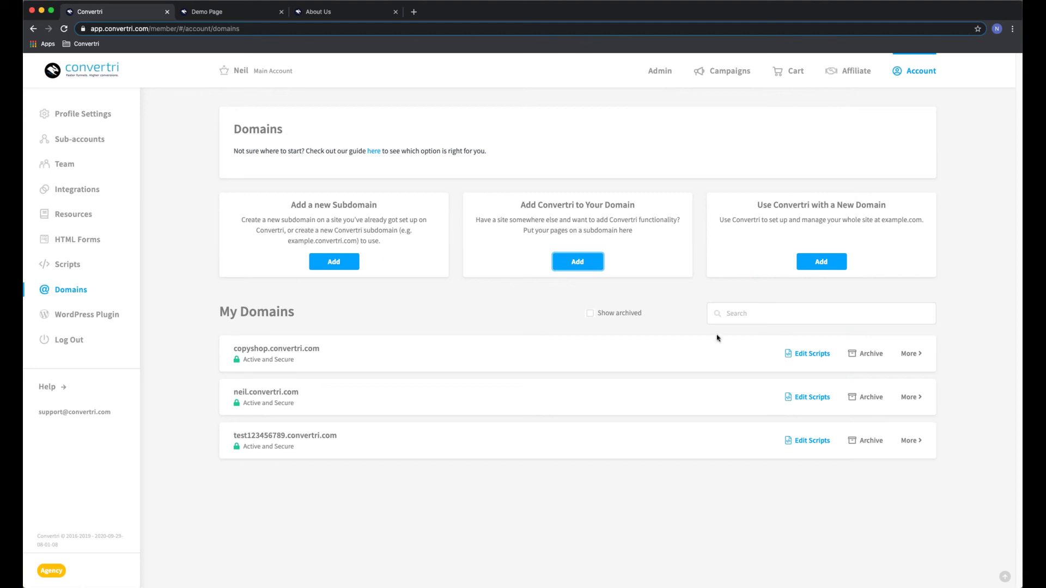
View the download page for the Convertri Connector WordPress plugin and return to the Domains page
{"action": "left_click", "coordinate": [81, 322]}
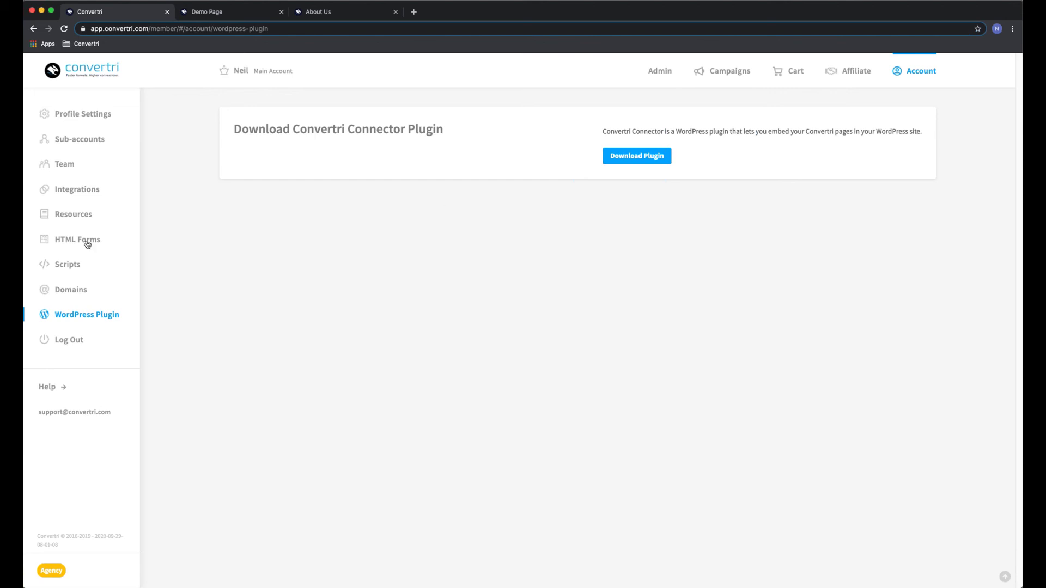
{"action": "left_click", "coordinate": [82, 291]}
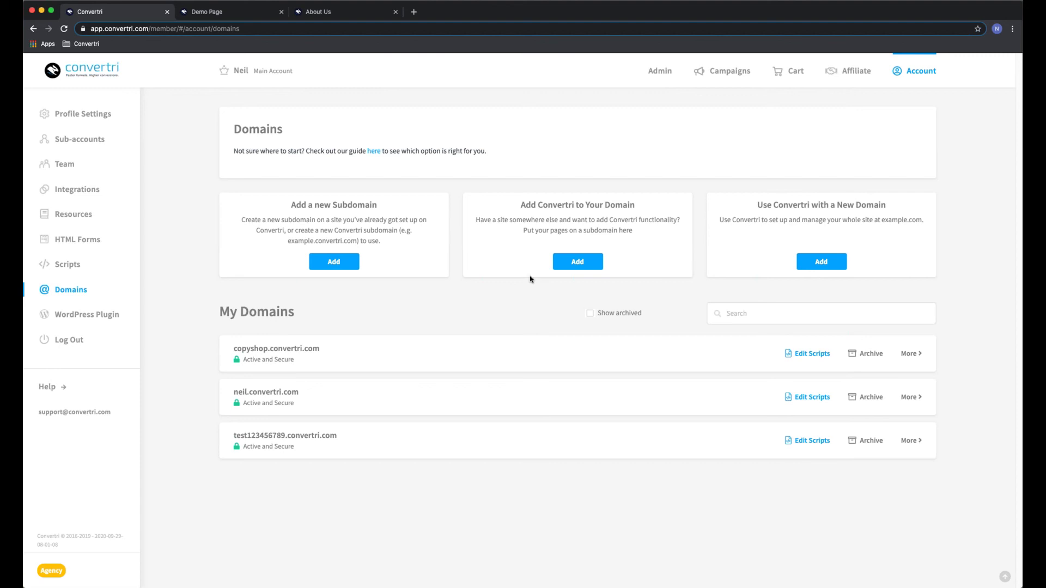
Open the Domains and Hosting walkthrough on publishing Convertri pages on a sub-domain of your own site from help.convertri.com in a new tab
{"action": "left_click", "coordinate": [231, 13]}
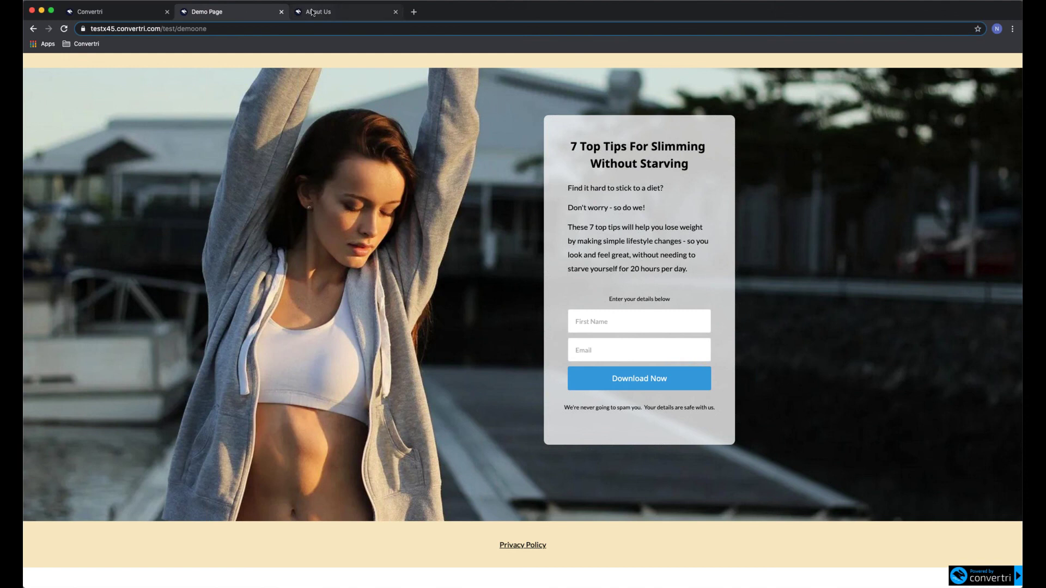
{"action": "left_click", "coordinate": [338, 12]}
{"action": "left_click", "coordinate": [414, 12]}
{"action": "type", "text": "help.convertri.com"}
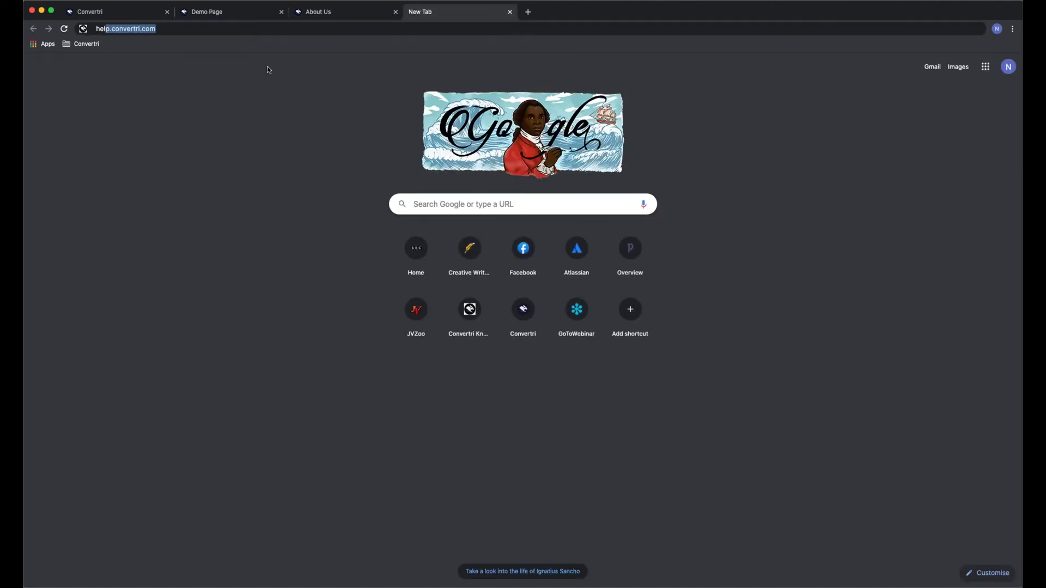
{"action": "key", "text": "Return"}
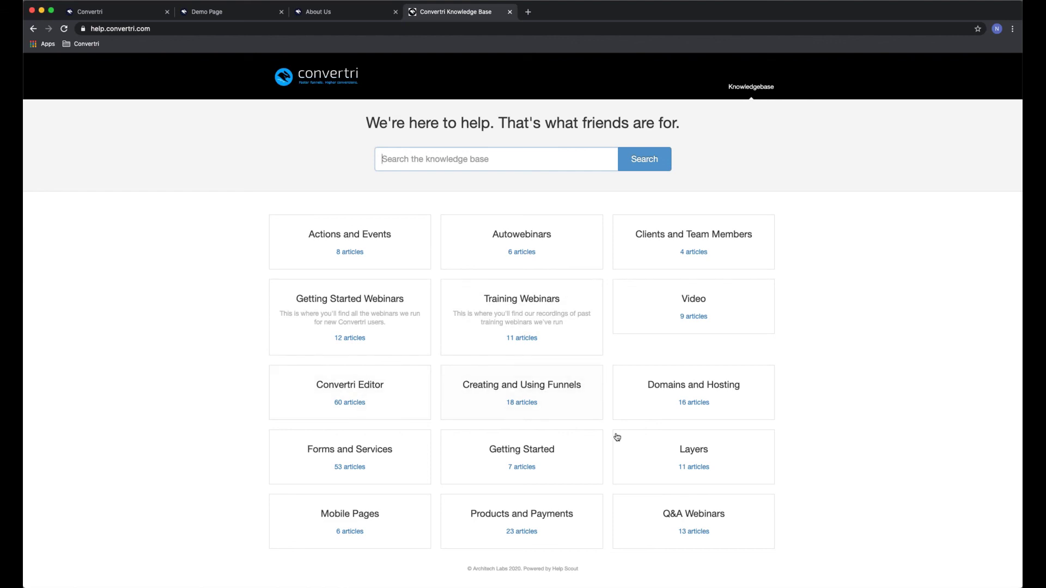
{"action": "left_click", "coordinate": [668, 396]}
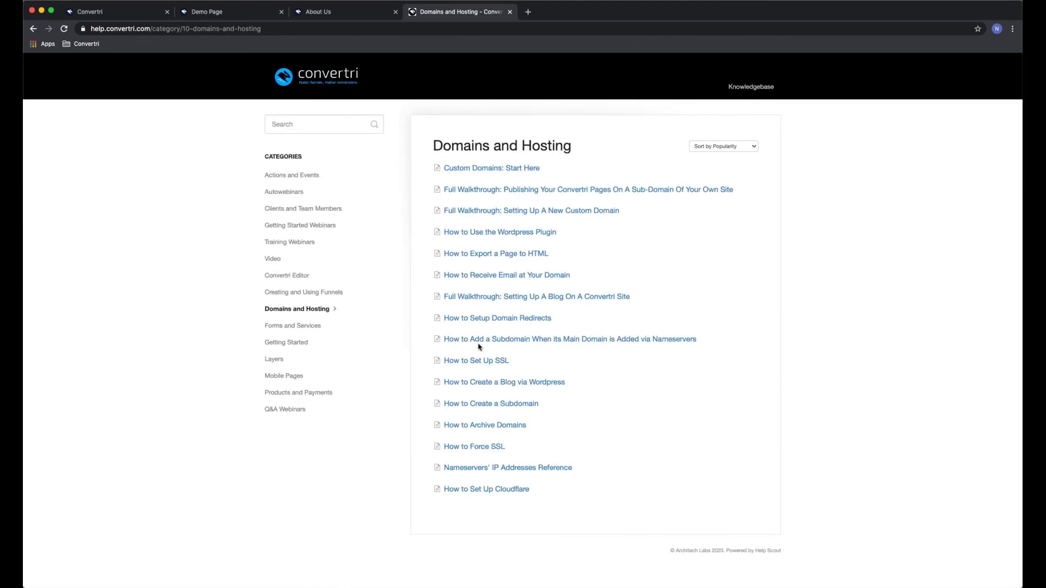
{"action": "left_click", "coordinate": [534, 192]}
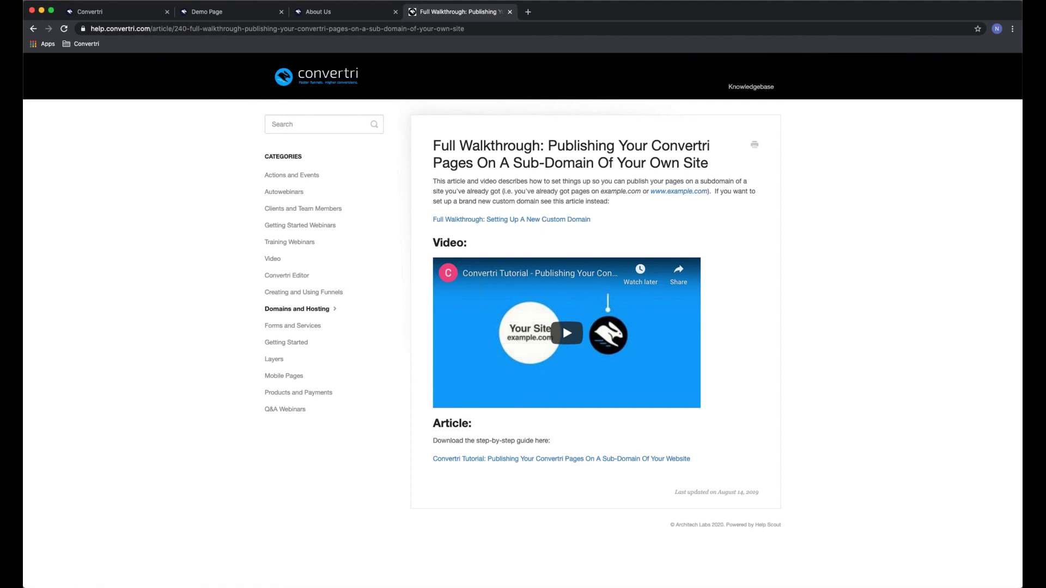
Return to the Convertri account and open Demo funnel from the campaign funnels
{"action": "left_click", "coordinate": [125, 16]}
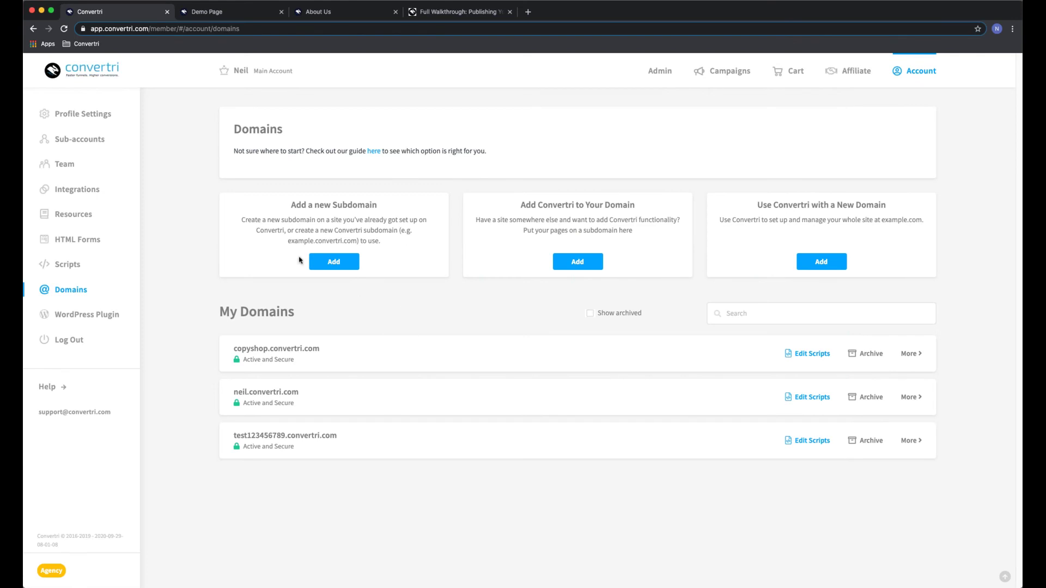
{"action": "left_click", "coordinate": [731, 71]}
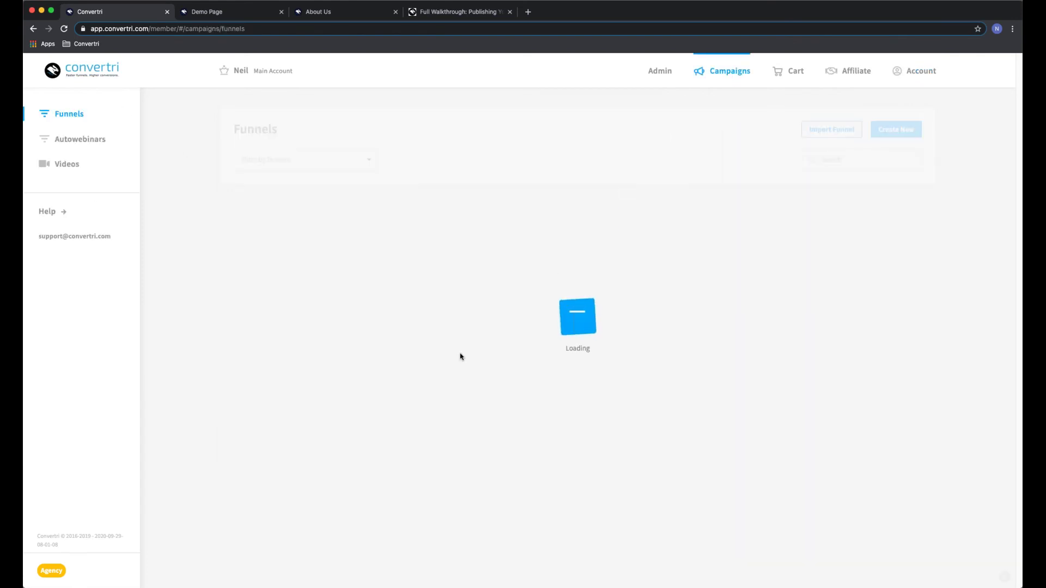
{"action": "scroll", "coordinate": [452, 305], "scroll_direction": "down", "scroll_amount": 2}
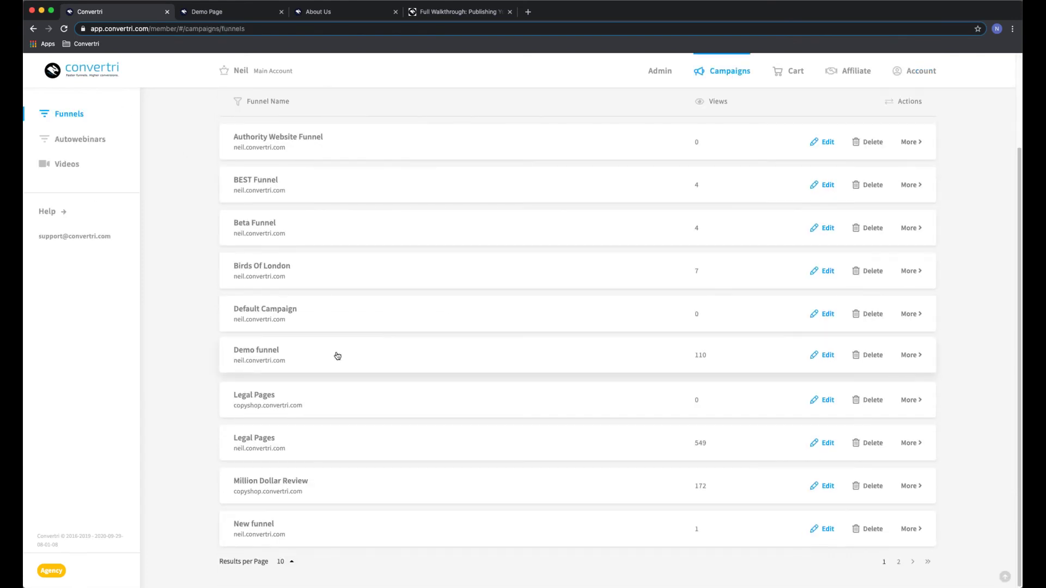
{"action": "left_click", "coordinate": [293, 355]}
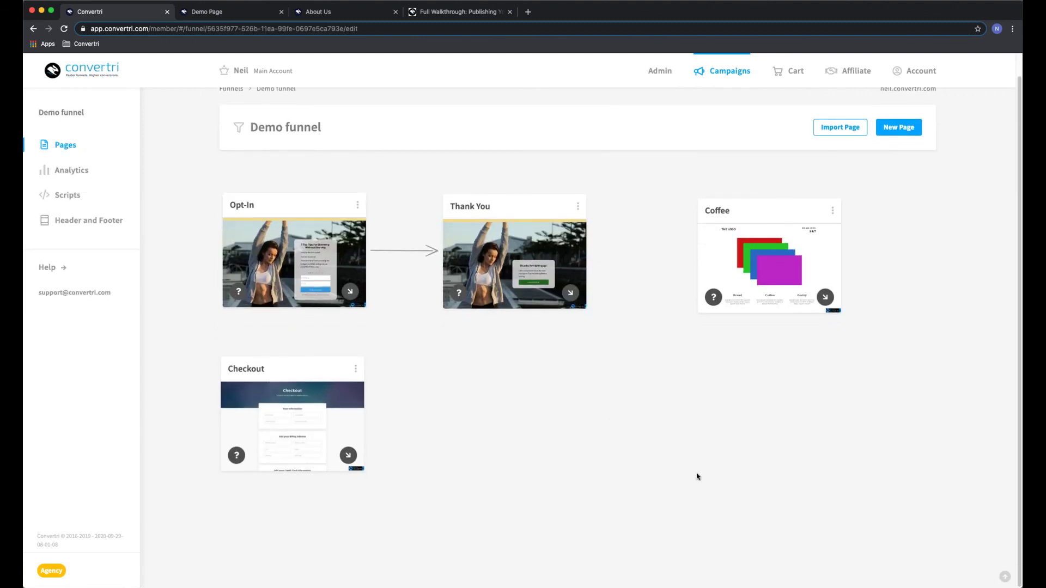